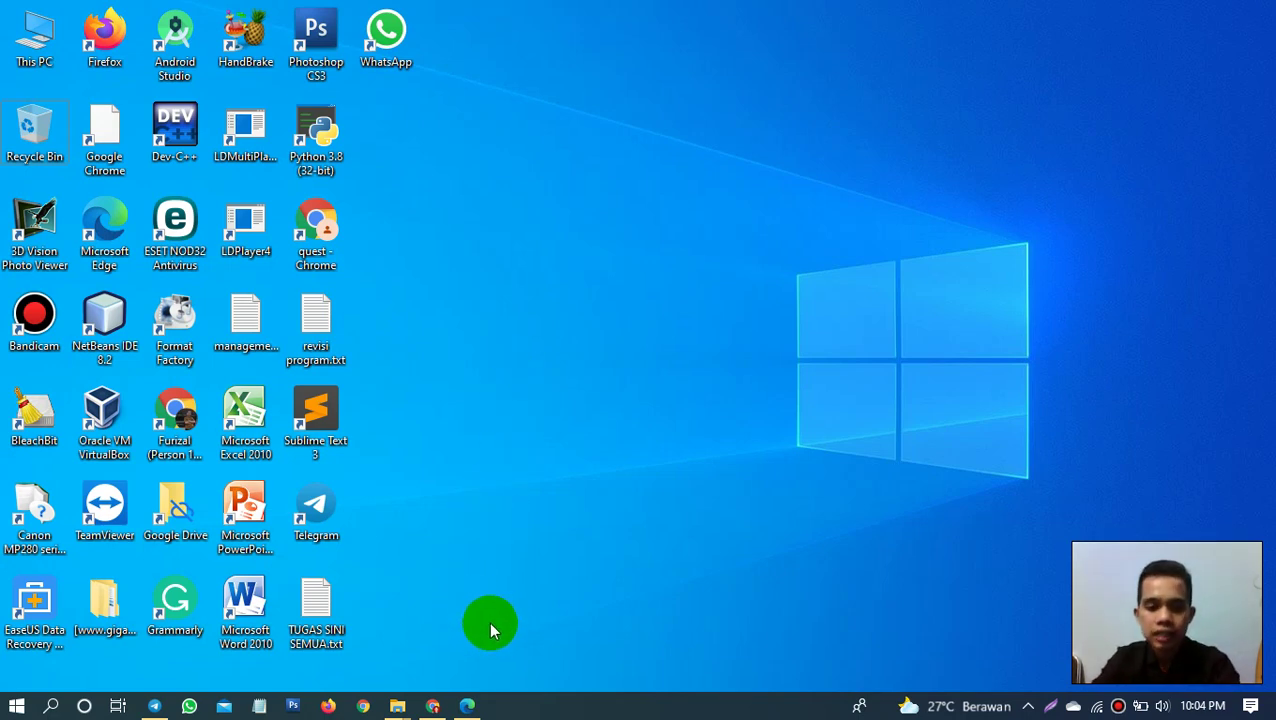
Step: Launch Oracle VM VirtualBox by searching 'vi' in Windows search
key(super)
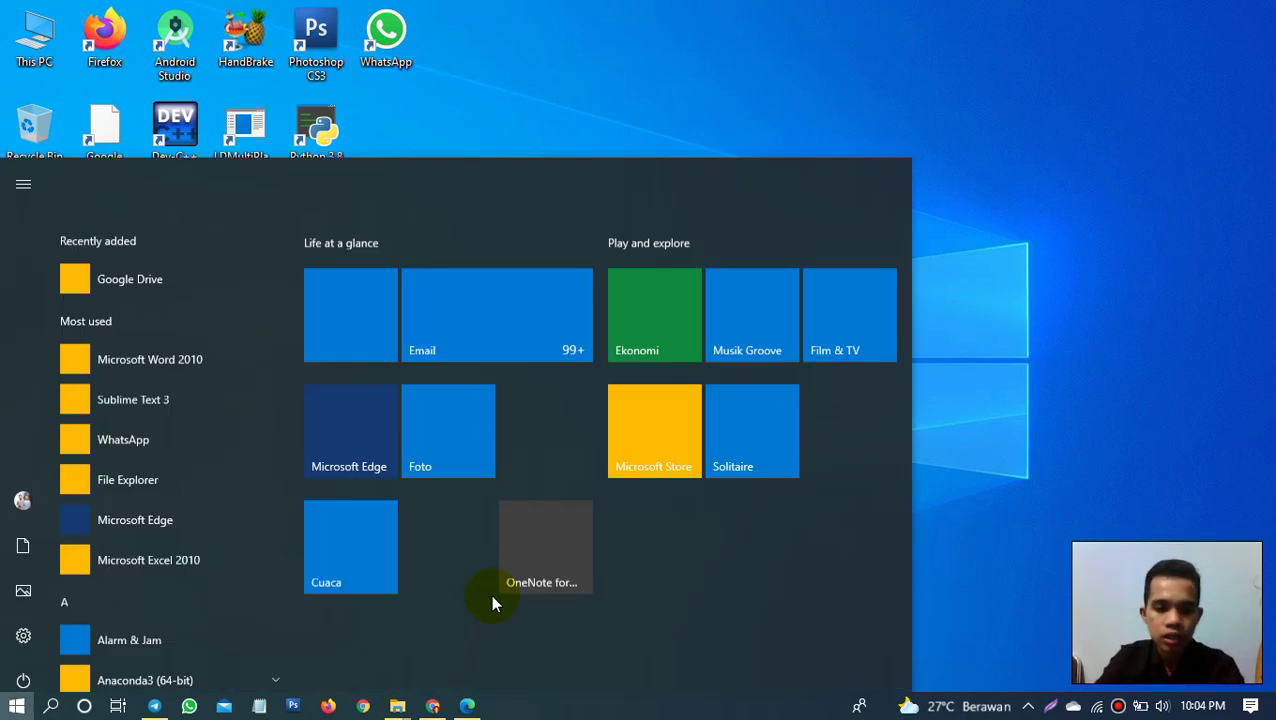
text(vi)
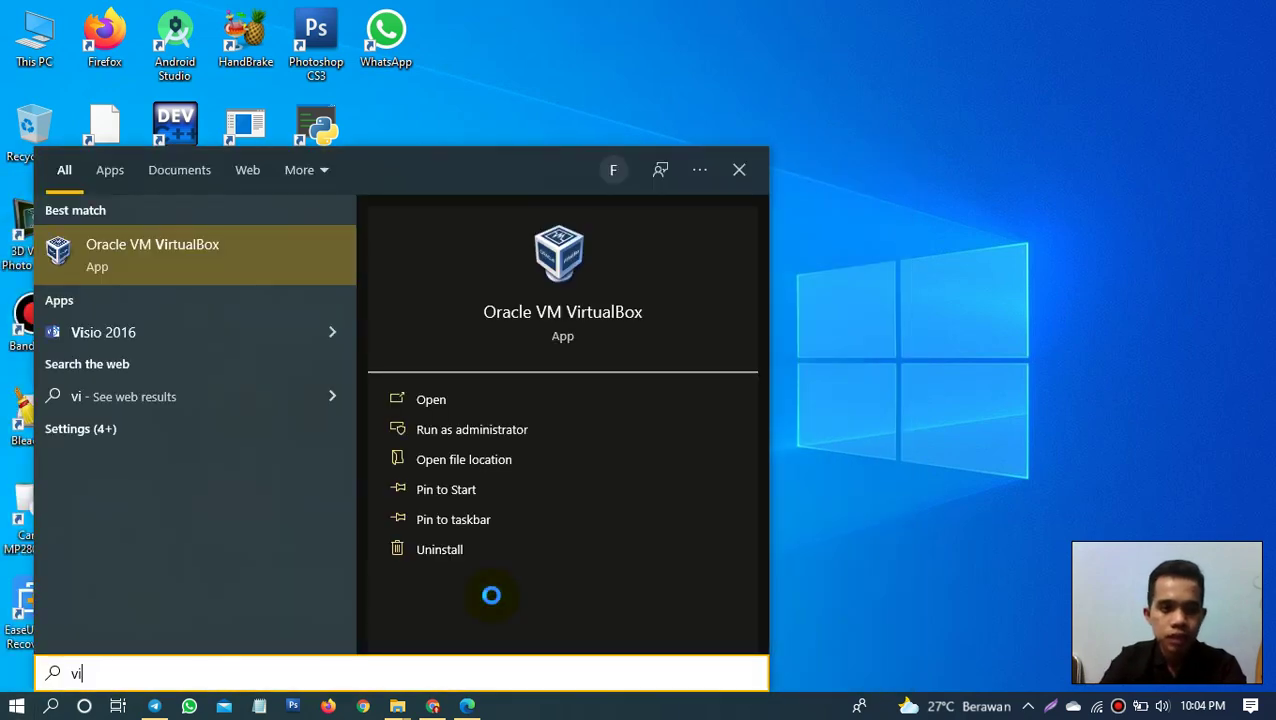
key(Return)
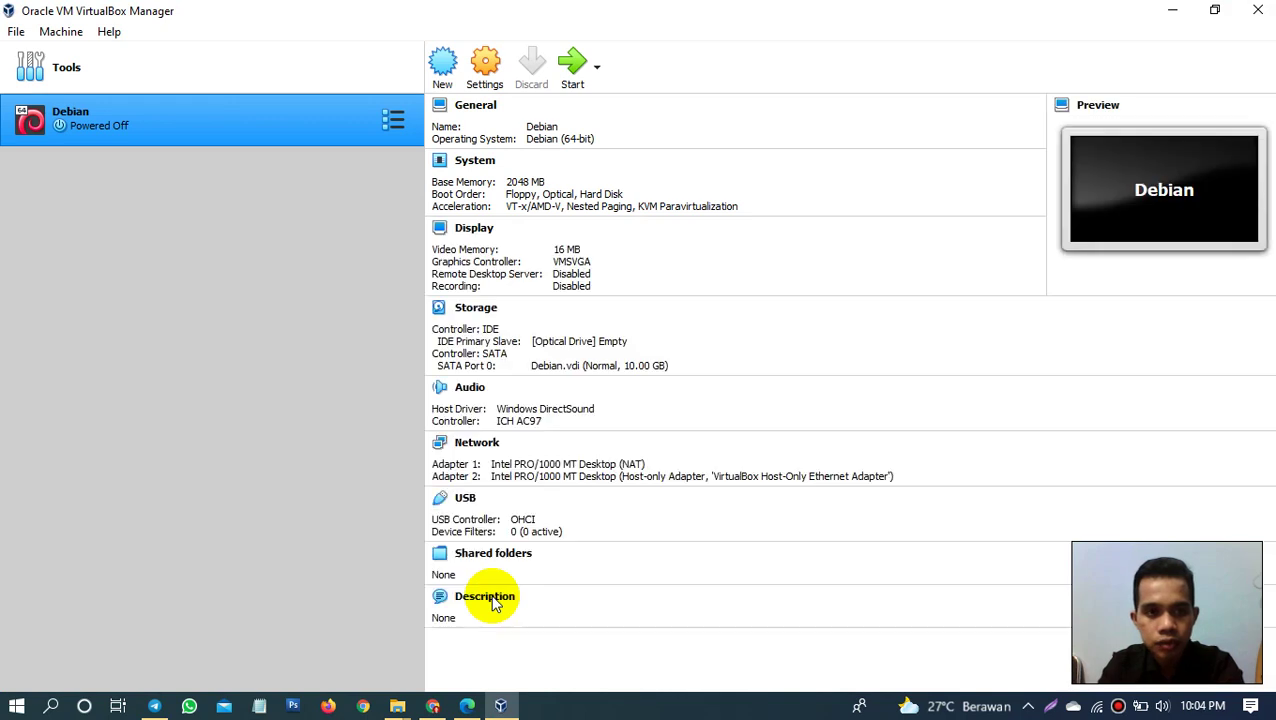
Step: Start the Debian VM, dismiss the auto-capture notice, and let GRUB boot Debian GNU/Linux
click(573, 78)
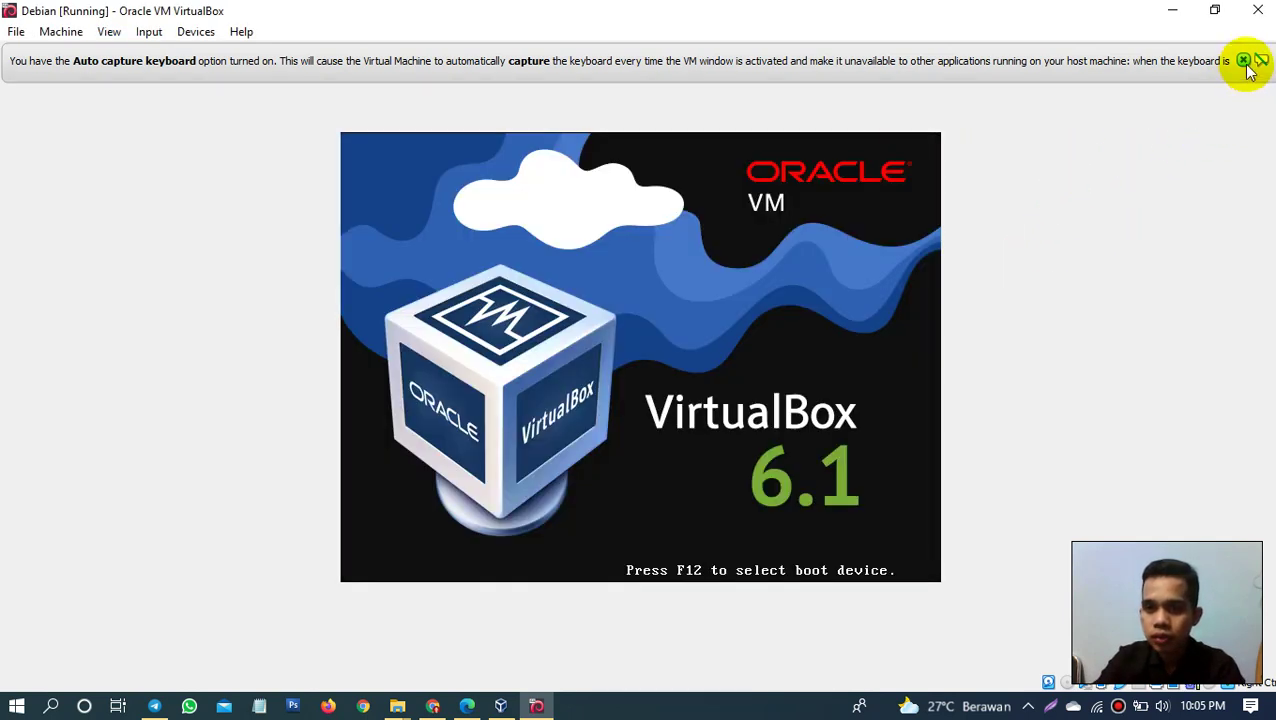
click(1243, 61)
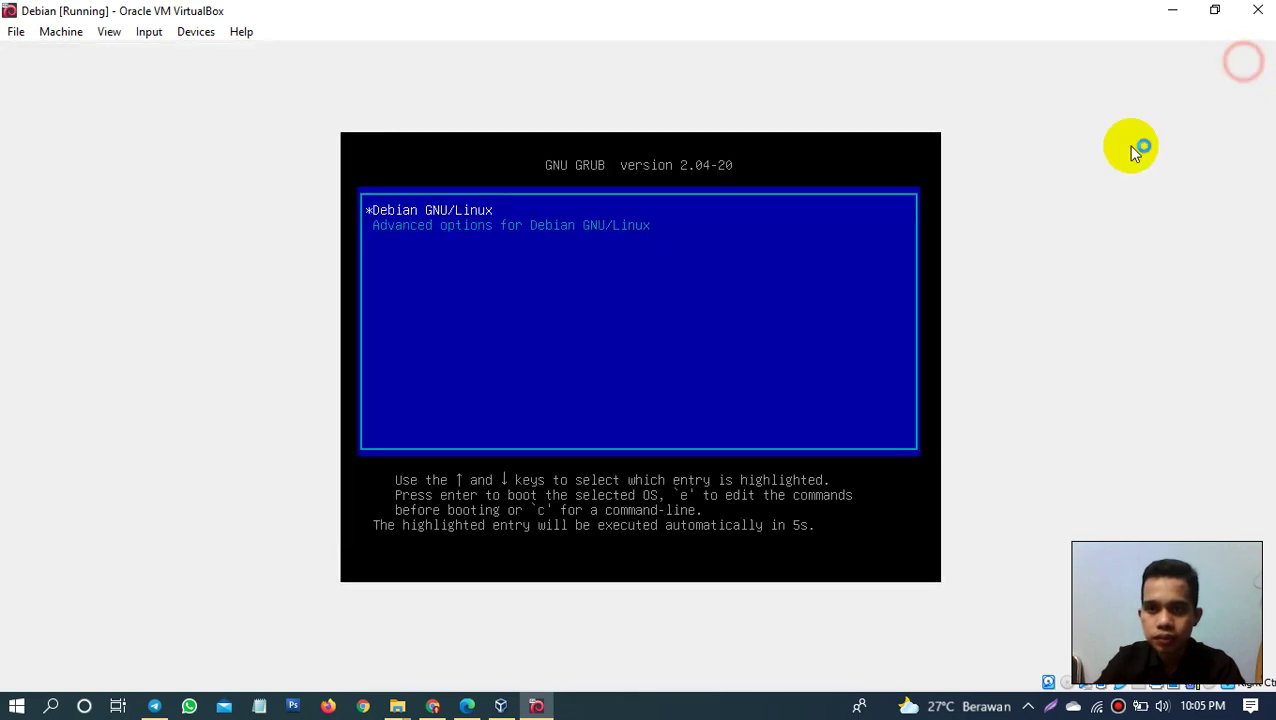
click(501, 605)
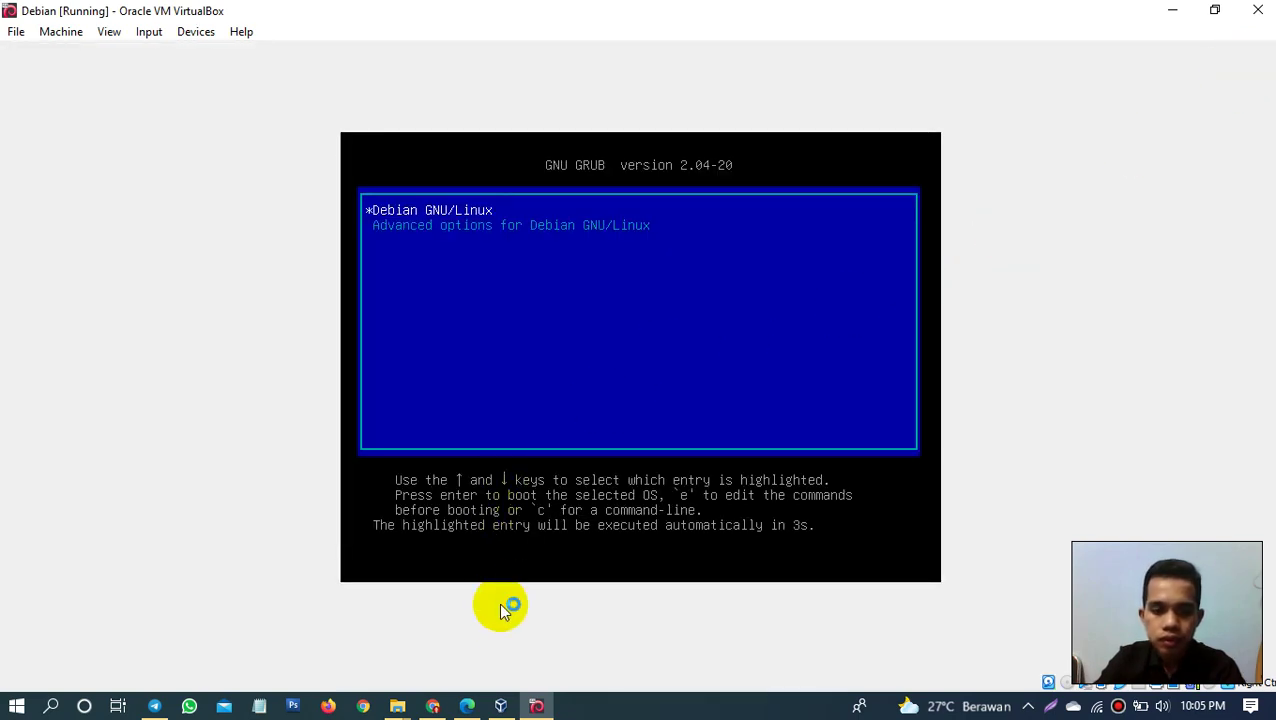
click(634, 705)
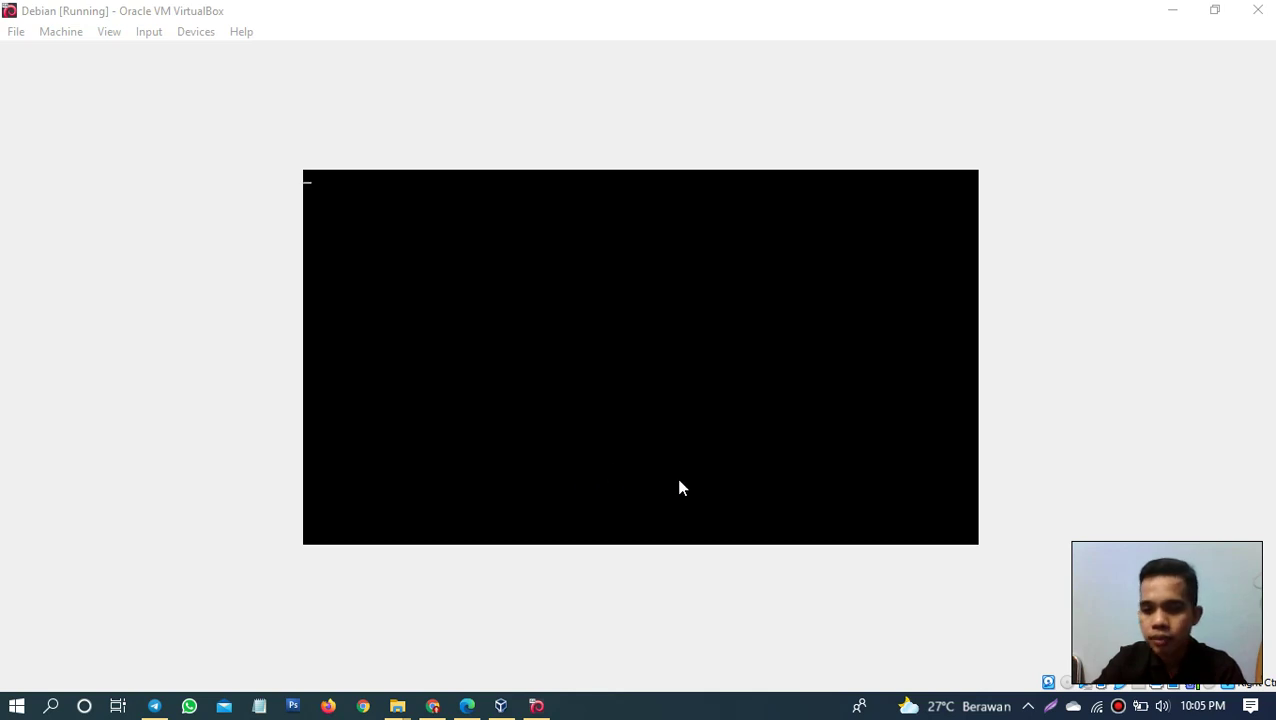
click(686, 540)
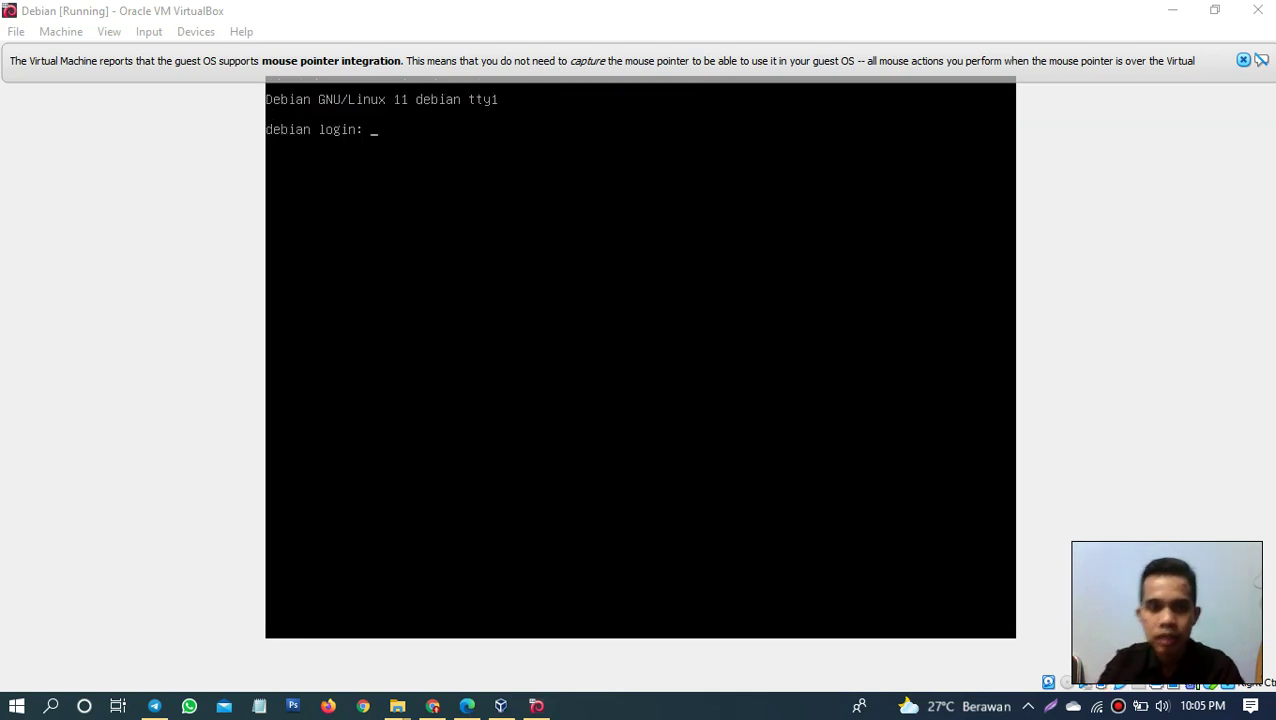
Step: Dismiss the mouse integration notice and log in on the Debian console as root with its password
click(1245, 61)
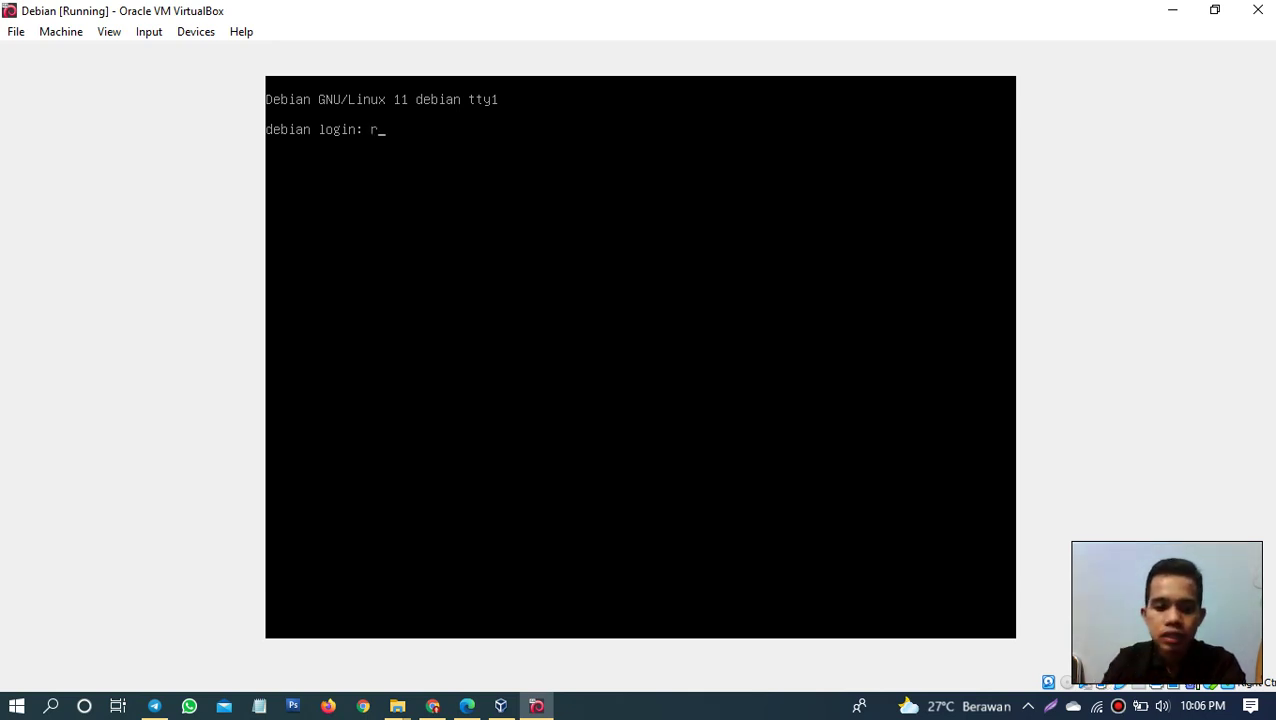
text(oot)
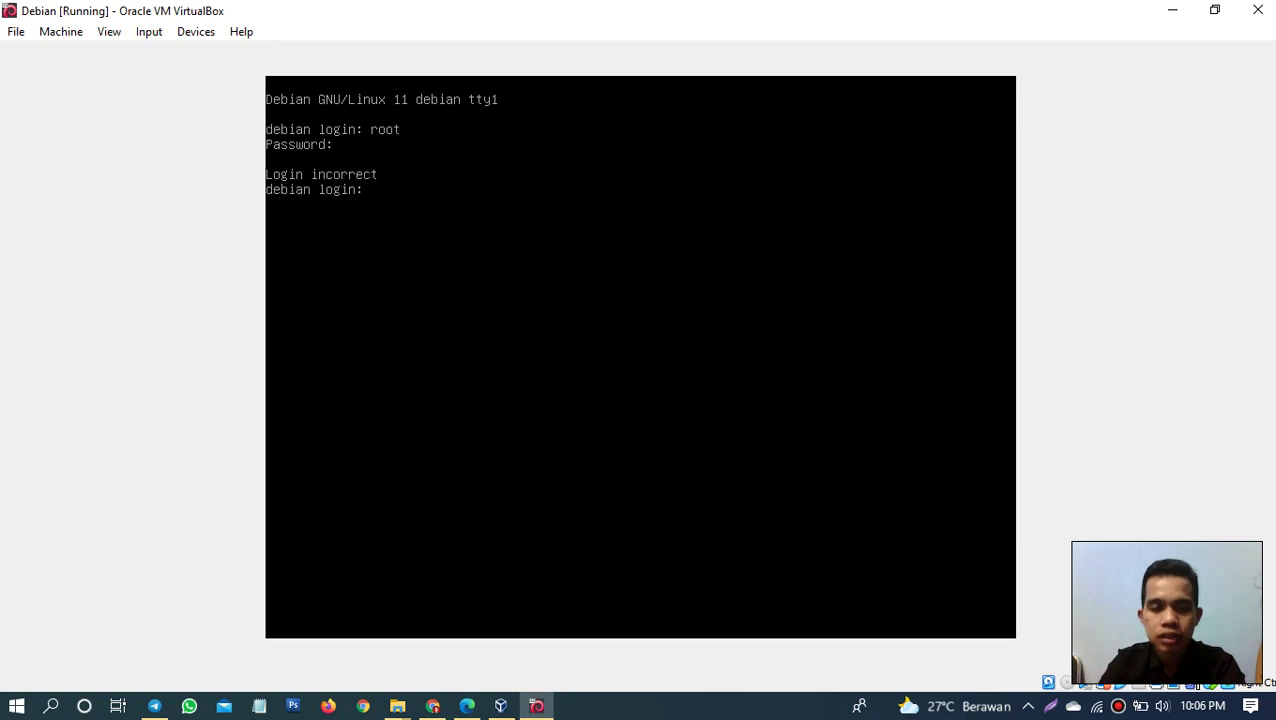
text(root)
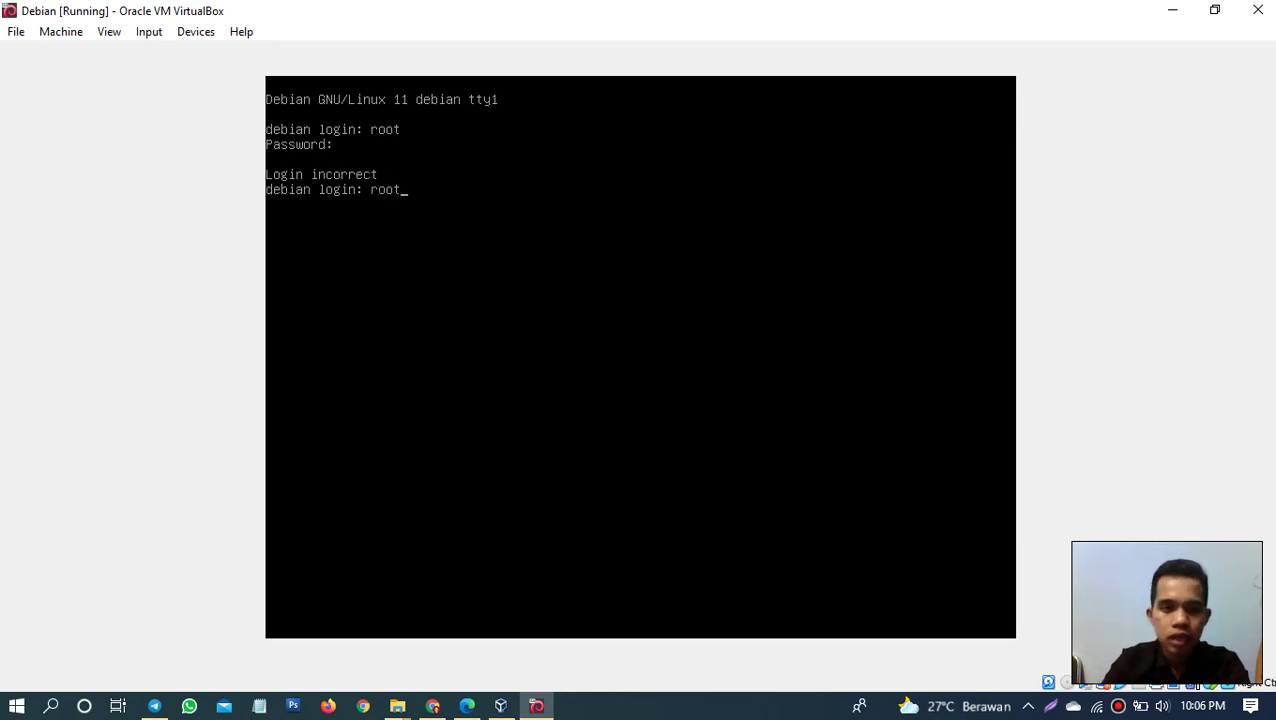
key(Return)
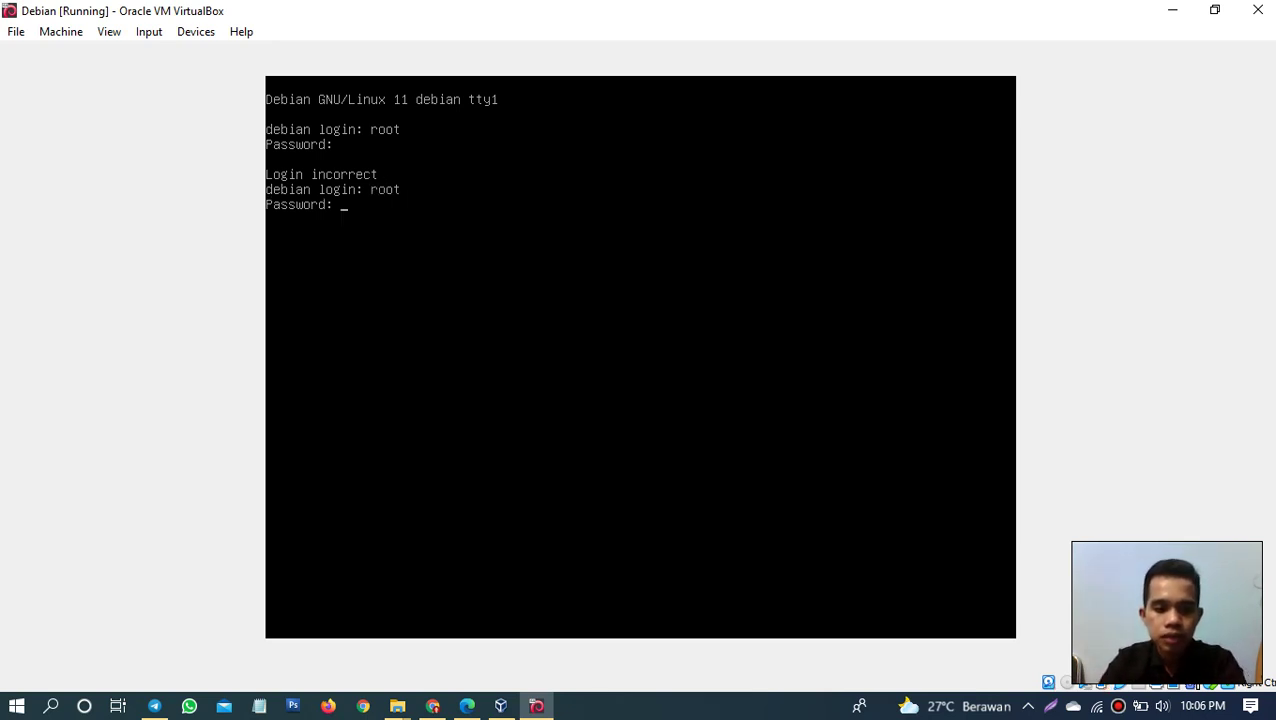
key(Return)
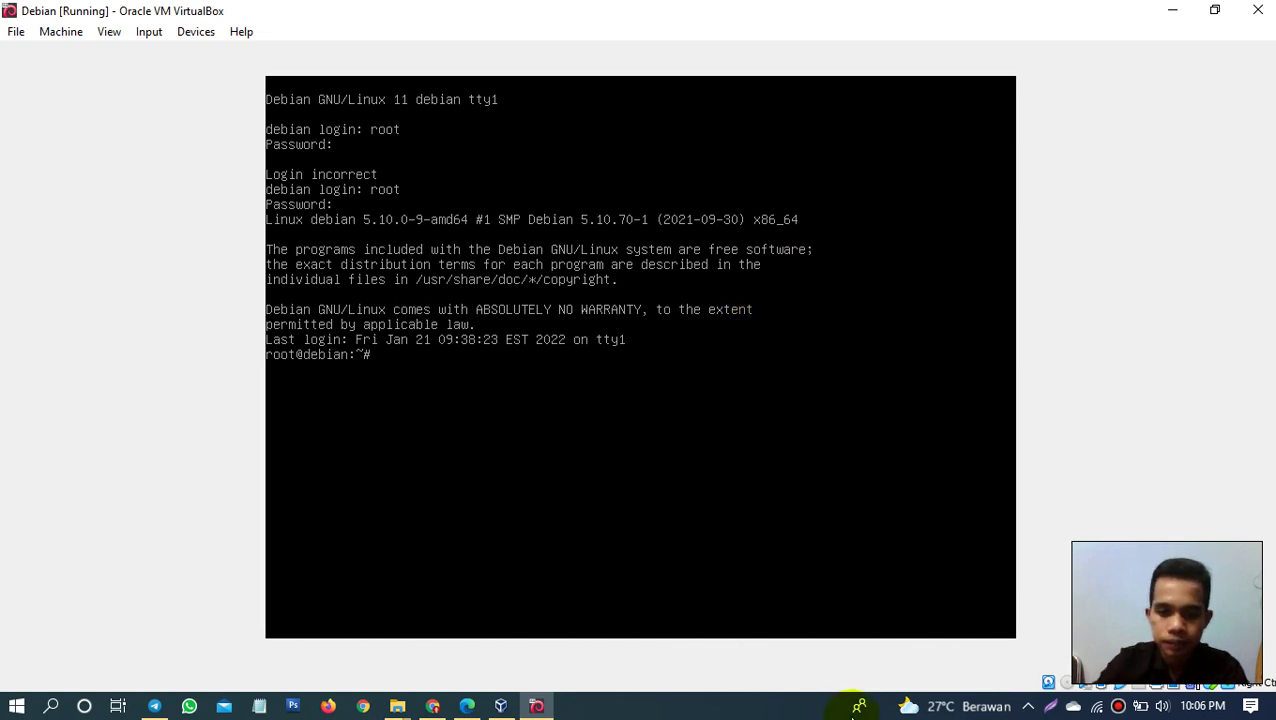
click(670, 706)
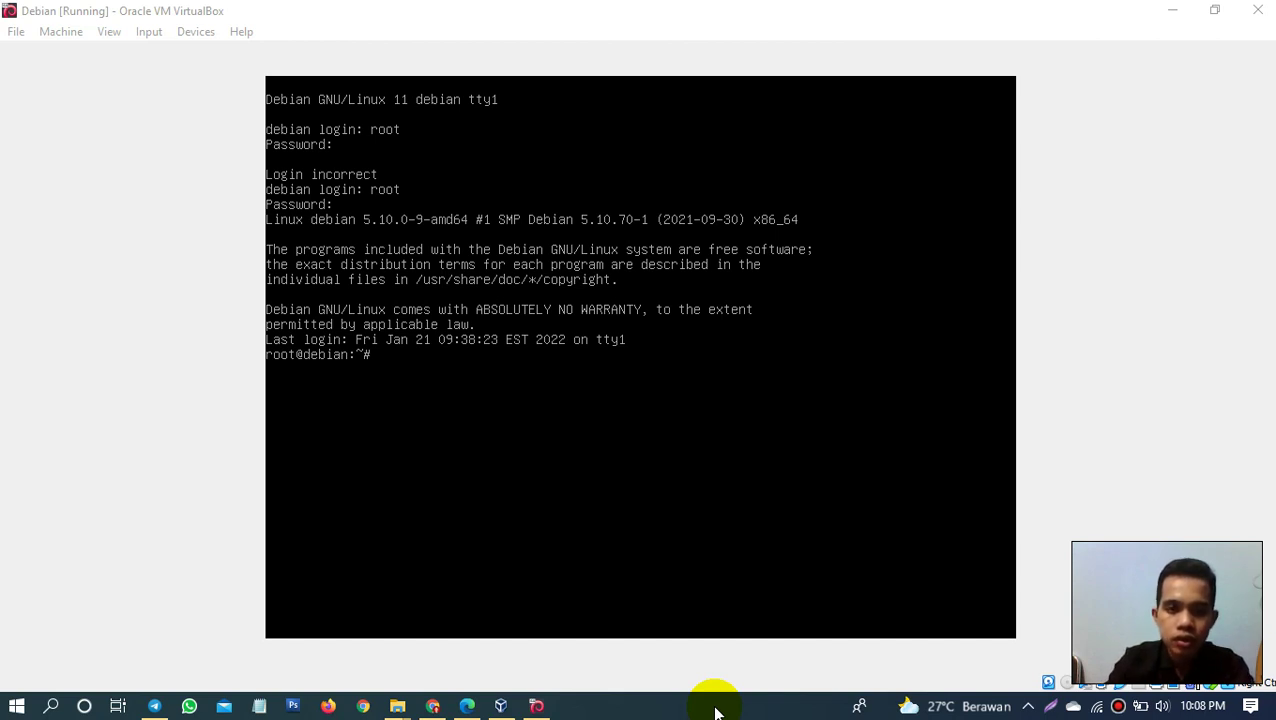
Step: Run 'nano /etc/apt/sources.list' at the root prompt to edit the package sources
click(535, 477)
text(n)
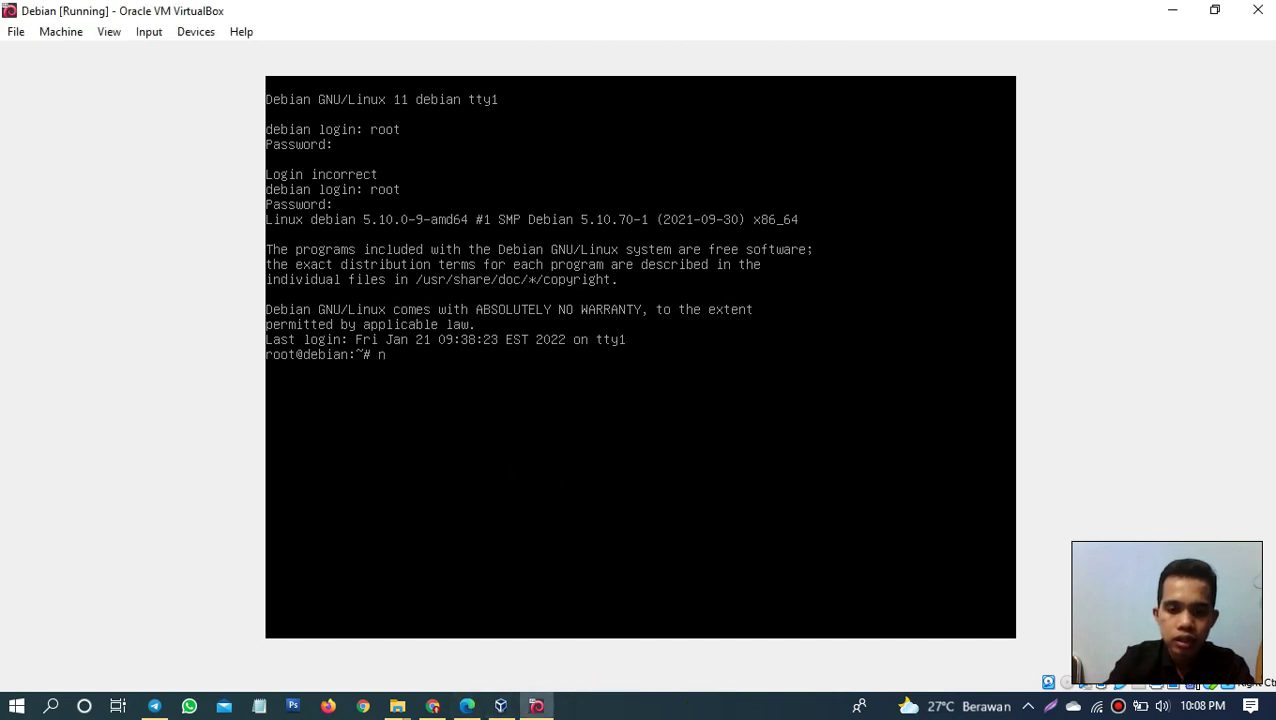
text(ano)
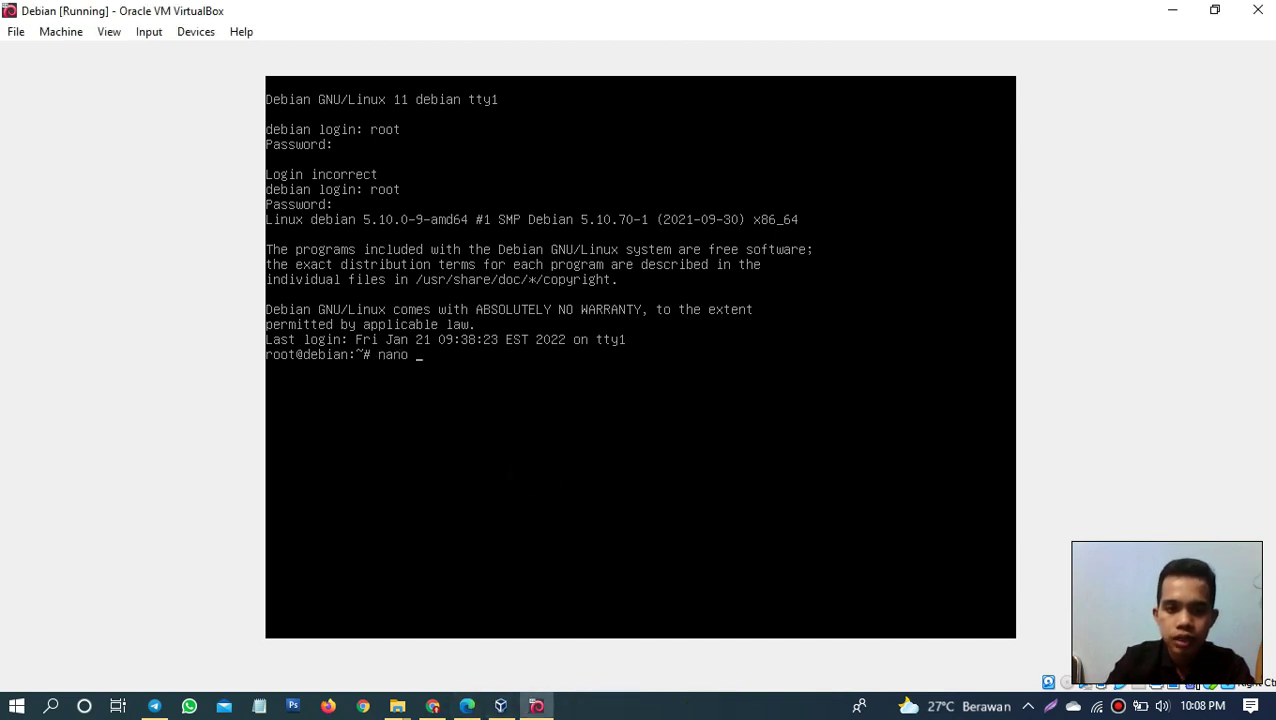
text( /etc)
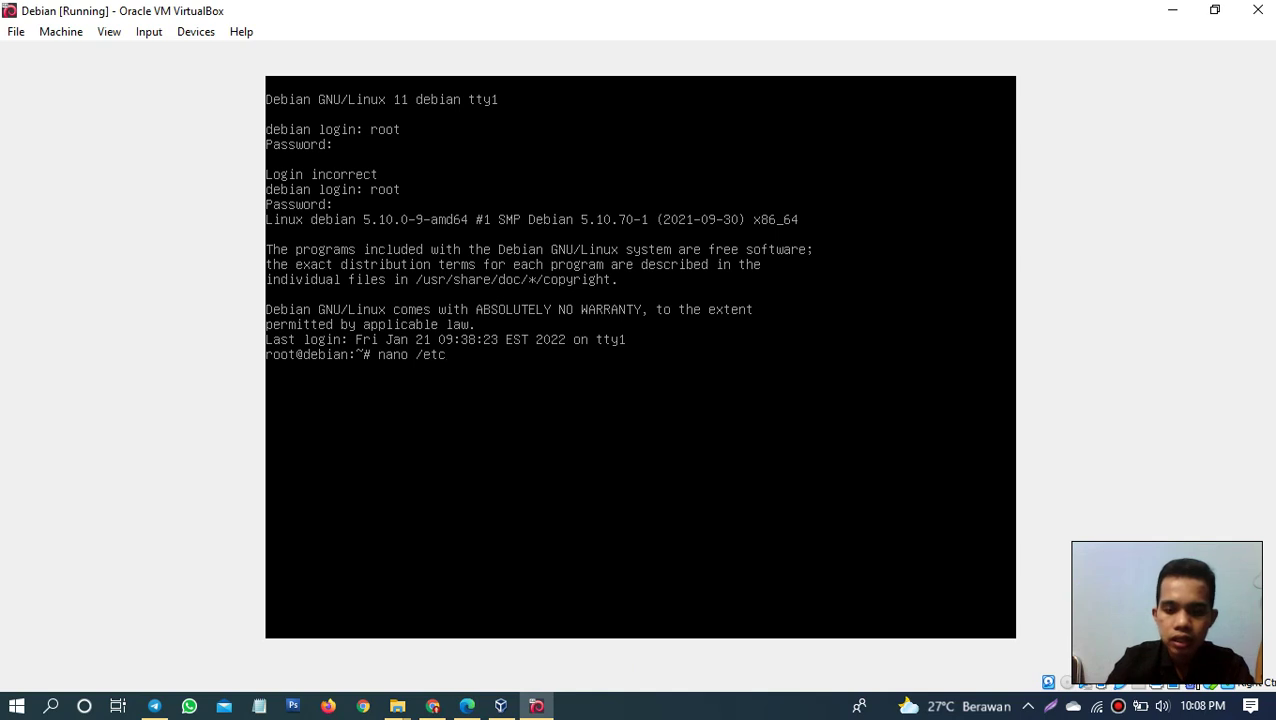
text(/apt/so)
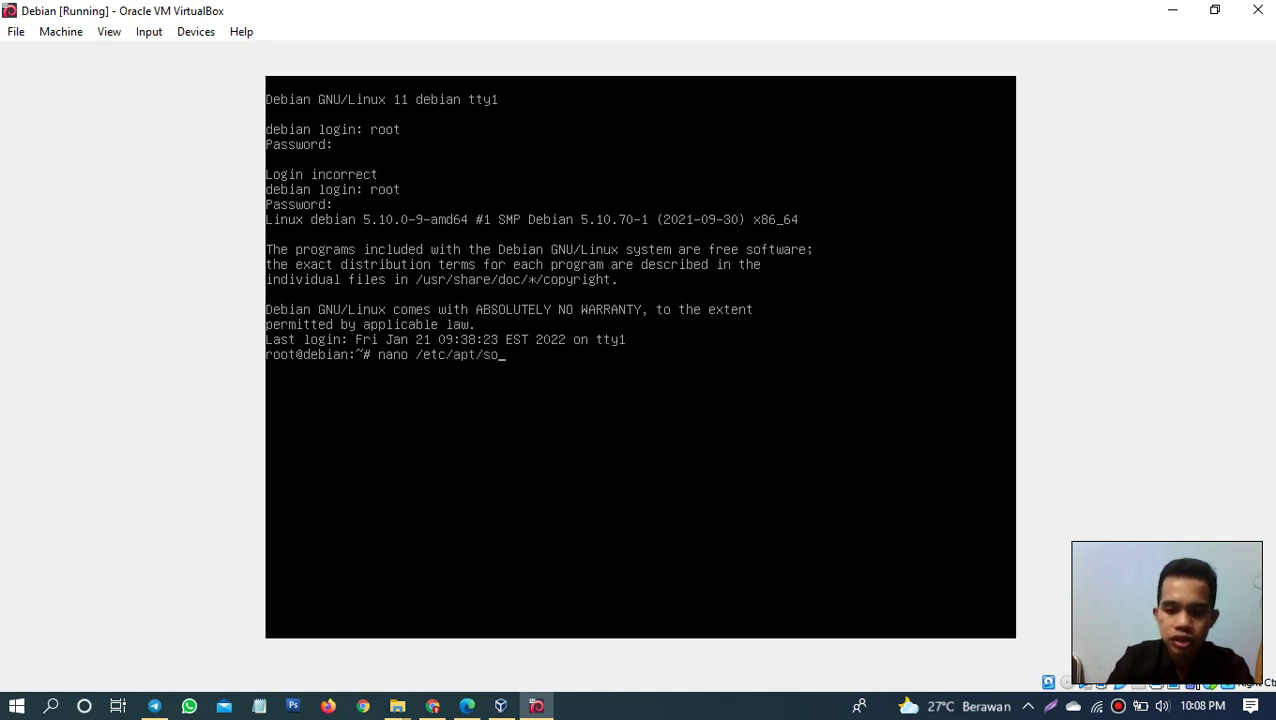
text(urces.)
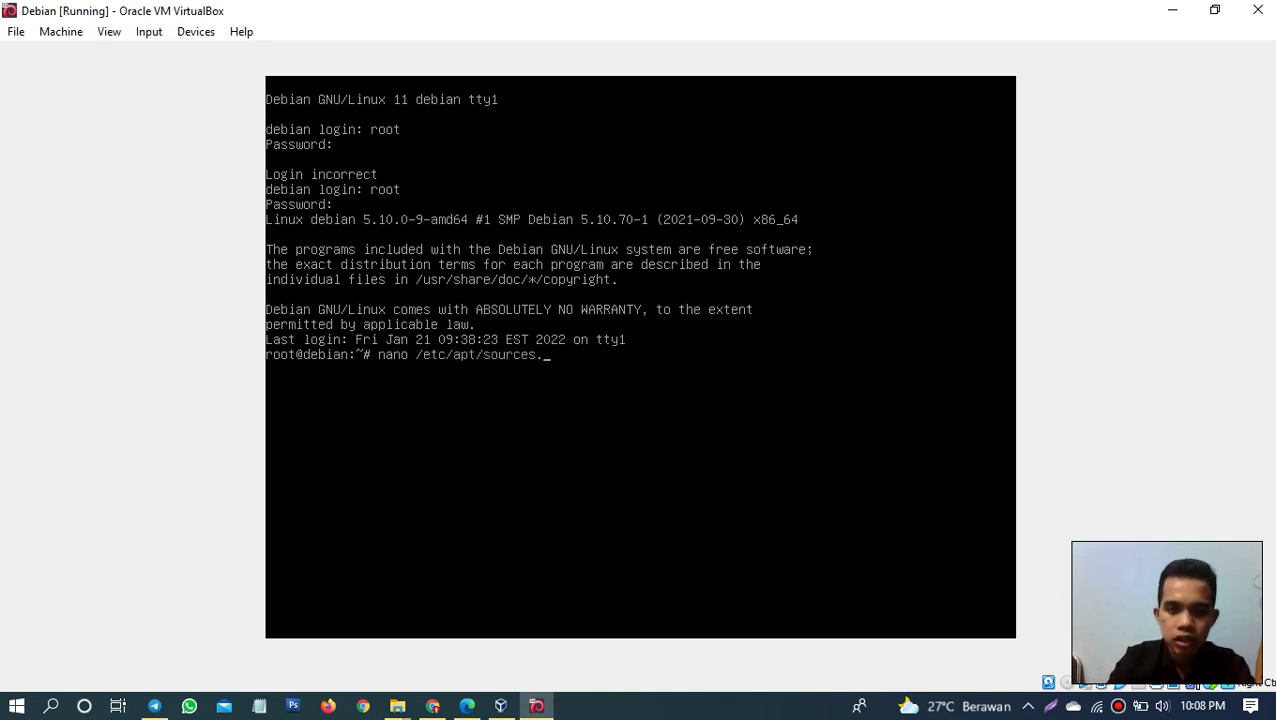
text(list)
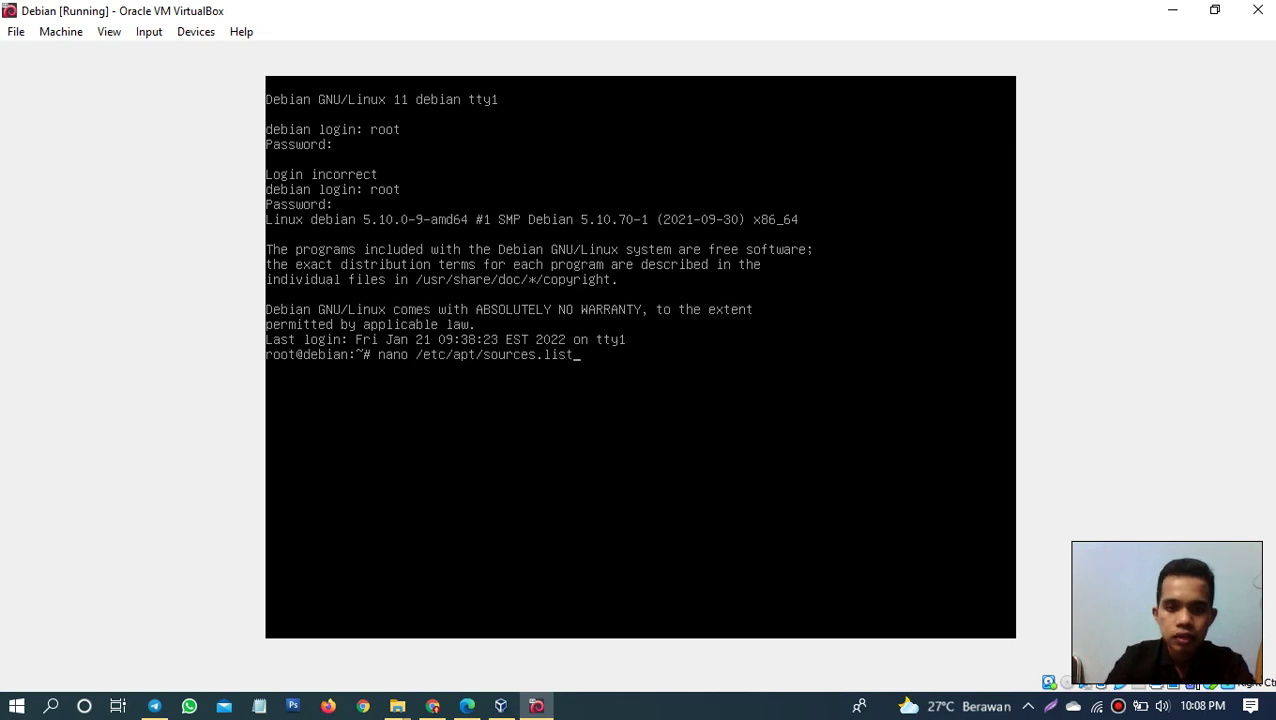
key(Return)
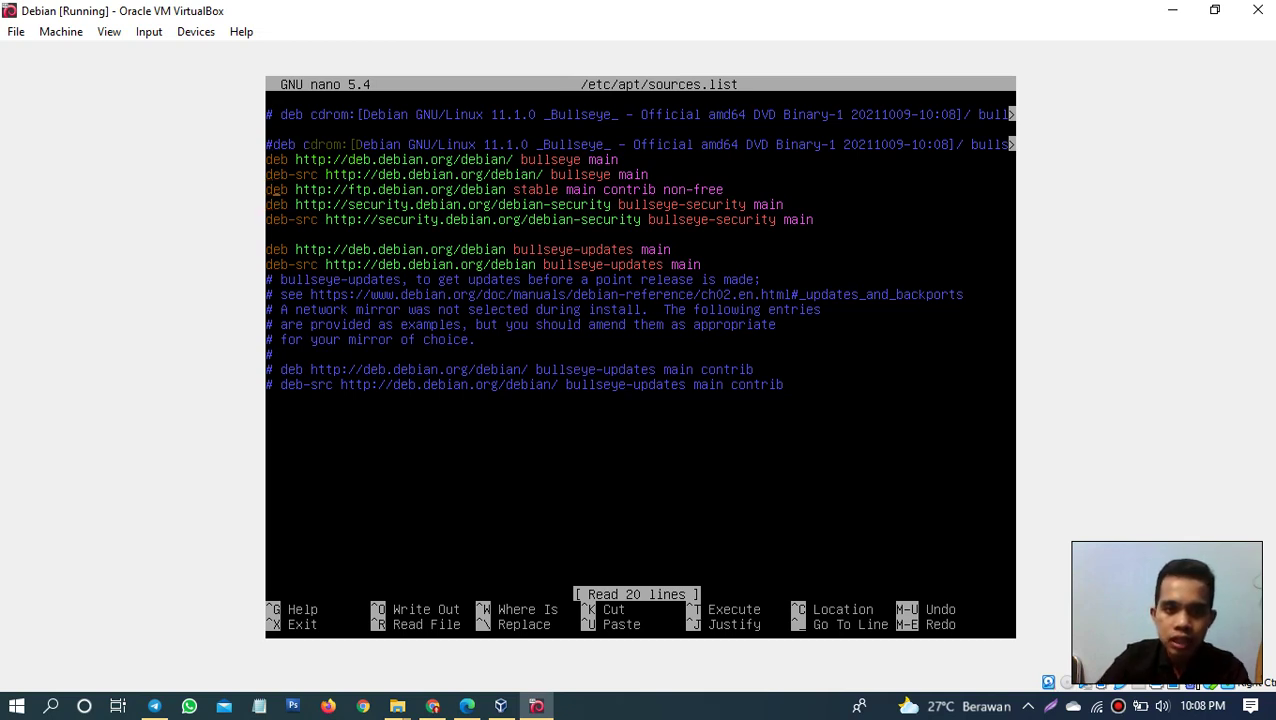
key(Right)
key(Right)
key(Right)
key(Right)
key(Right)
key(Right)
key(Right)
key(Right)
key(Right)
key(ctrl+6)
key(shift+Right)
key(shift+Right)
key(shift+Right)
key(shift+Right)
key(shift+Right)
key(shift+Right)
key(shift+Right)
key(shift+Right)
key(shift+Right)
key(shift+Right)
key(shift+Right)
key(shift+Right)
key(shift+Right)
key(shift+Right)
key(shift+Right)
key(shift+Right)
key(shift+Right)
key(shift+Right)
key(shift+Right)
key(shift+Right)
key(shift+Right)
key(shift+Right)
key(shift+Right)
key(shift+Right)
key(shift+Right)
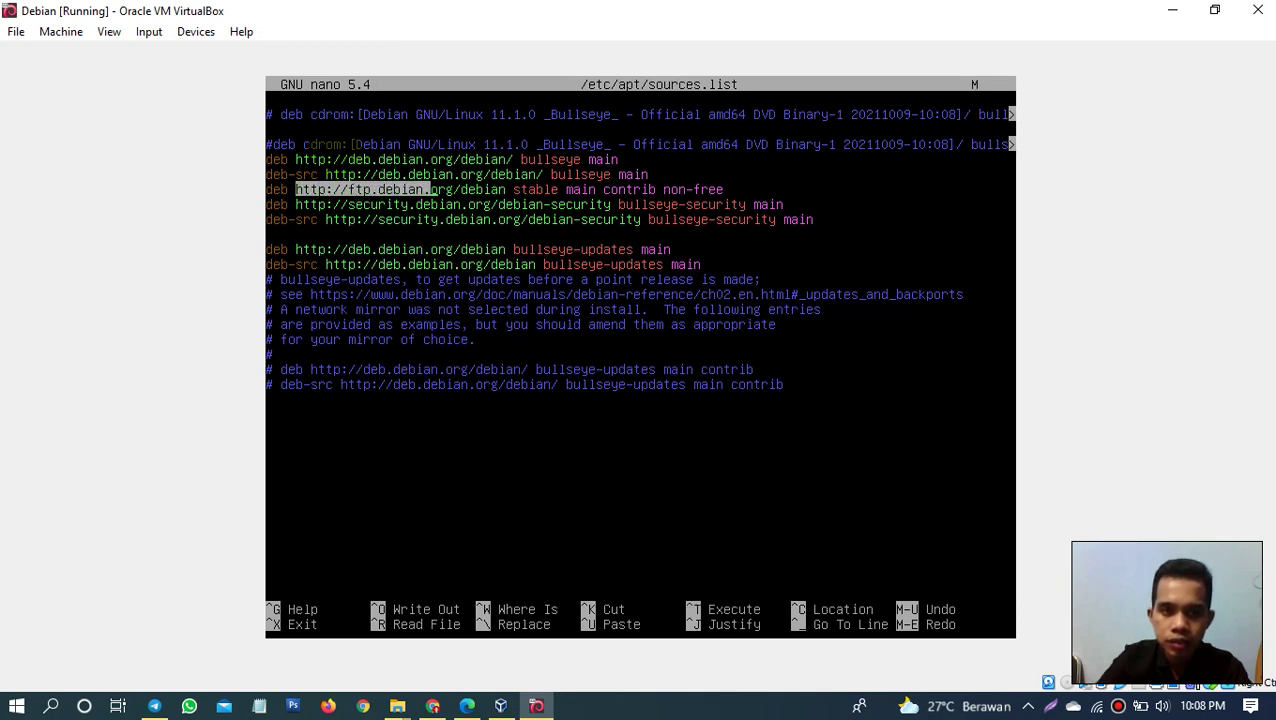
key(shift+Right)
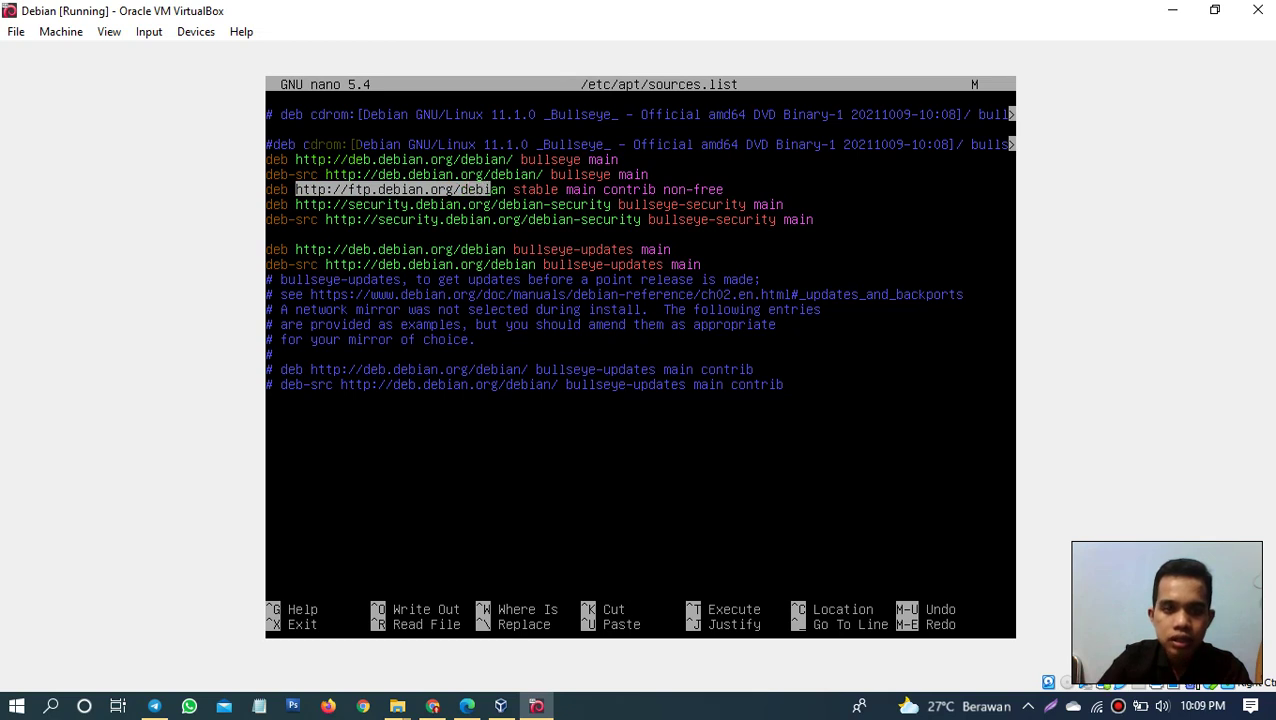
key(shift+Right)
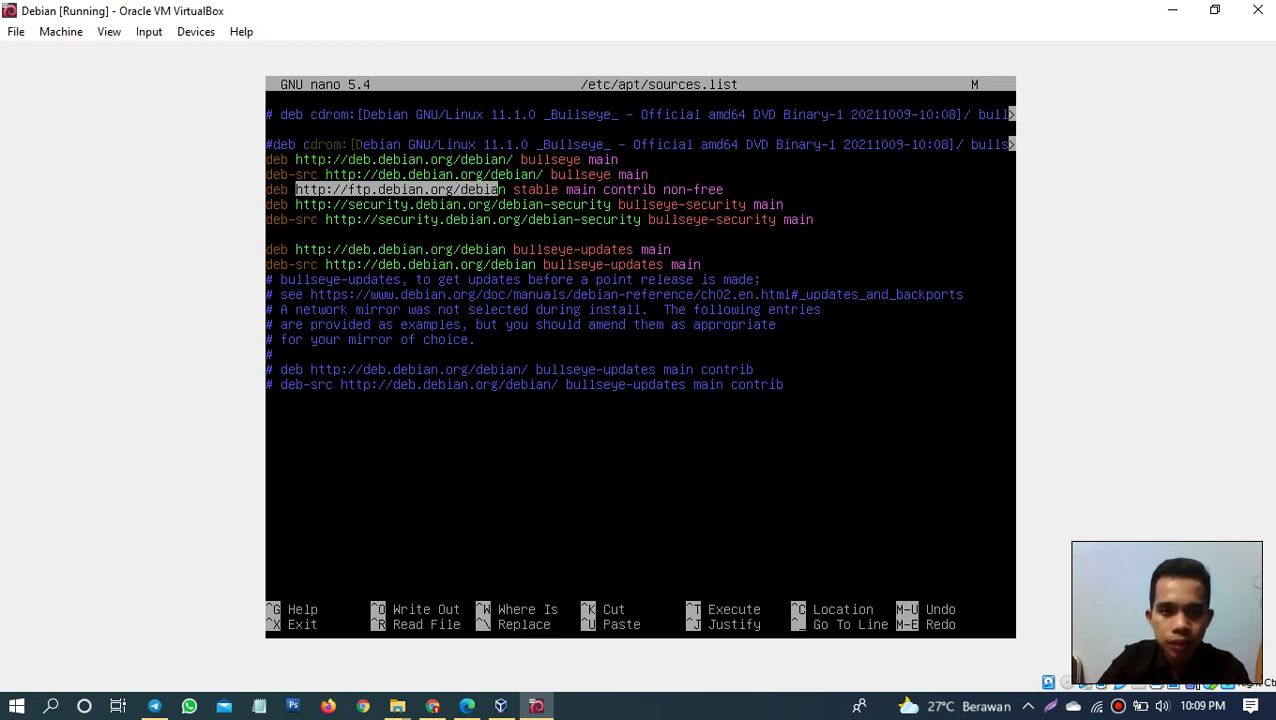
key(shift+Right)
key(shift+Right)
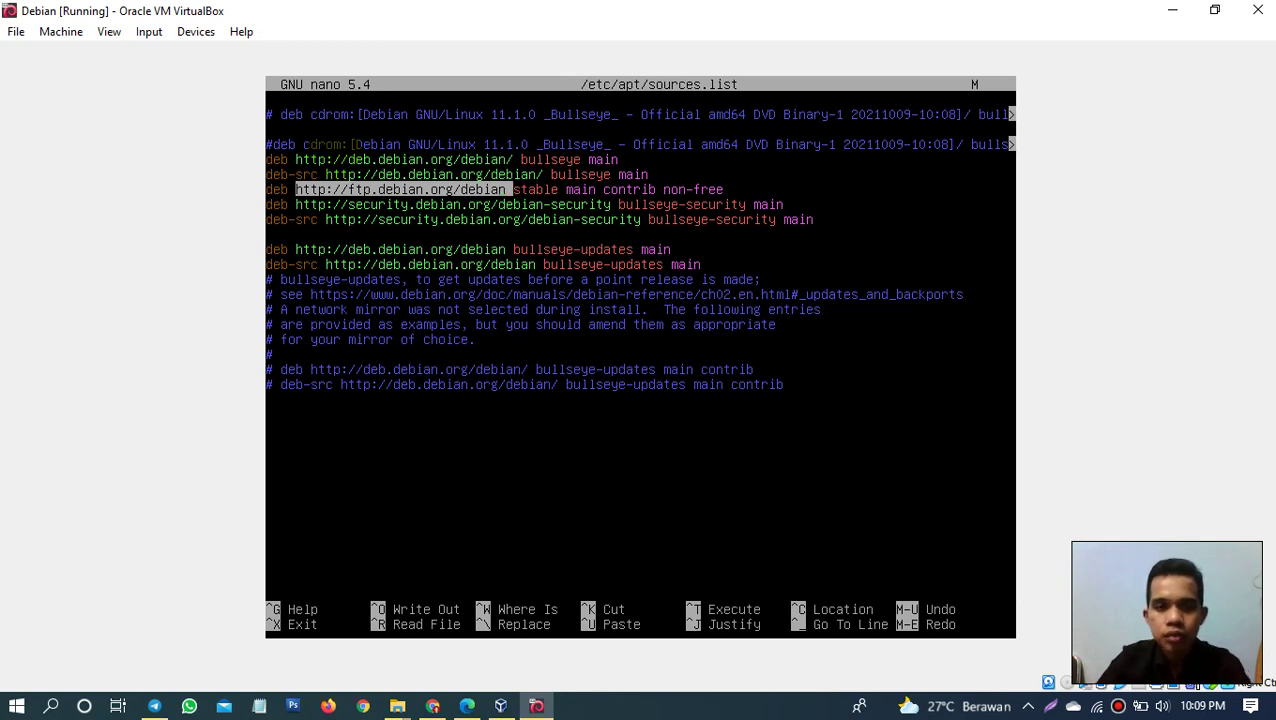
key(shift+Left)
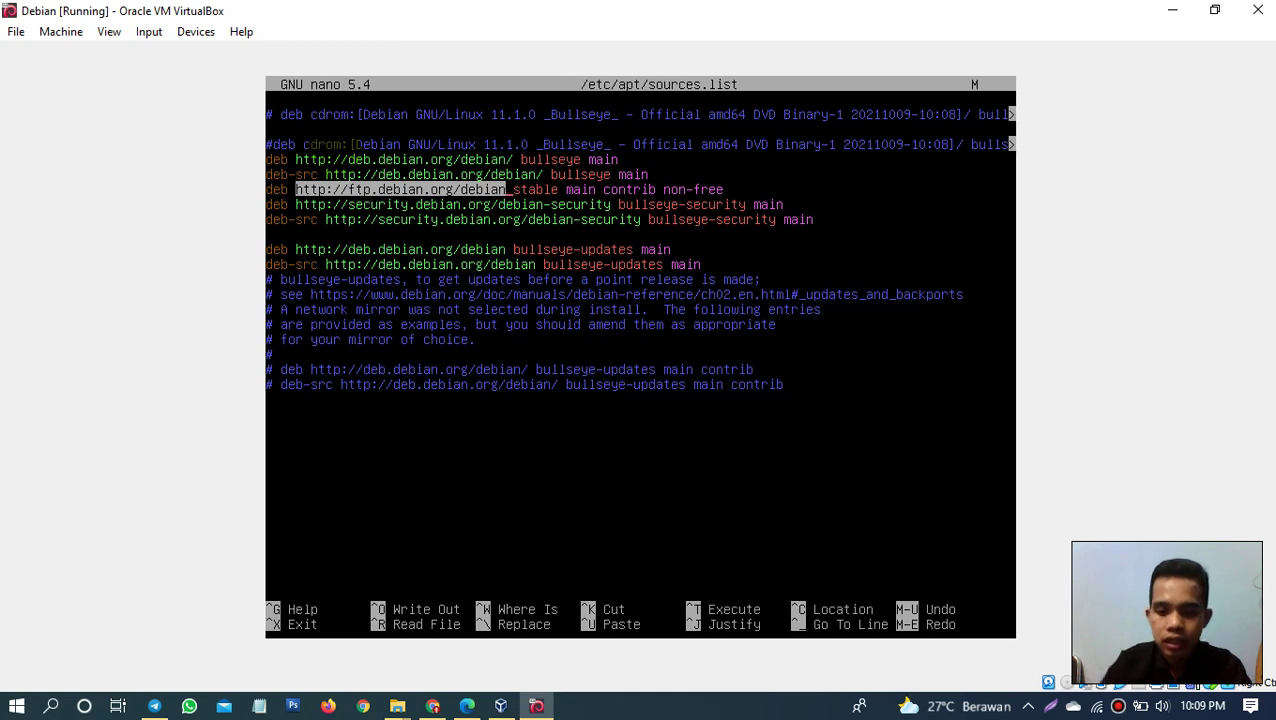
key(shift+Right)
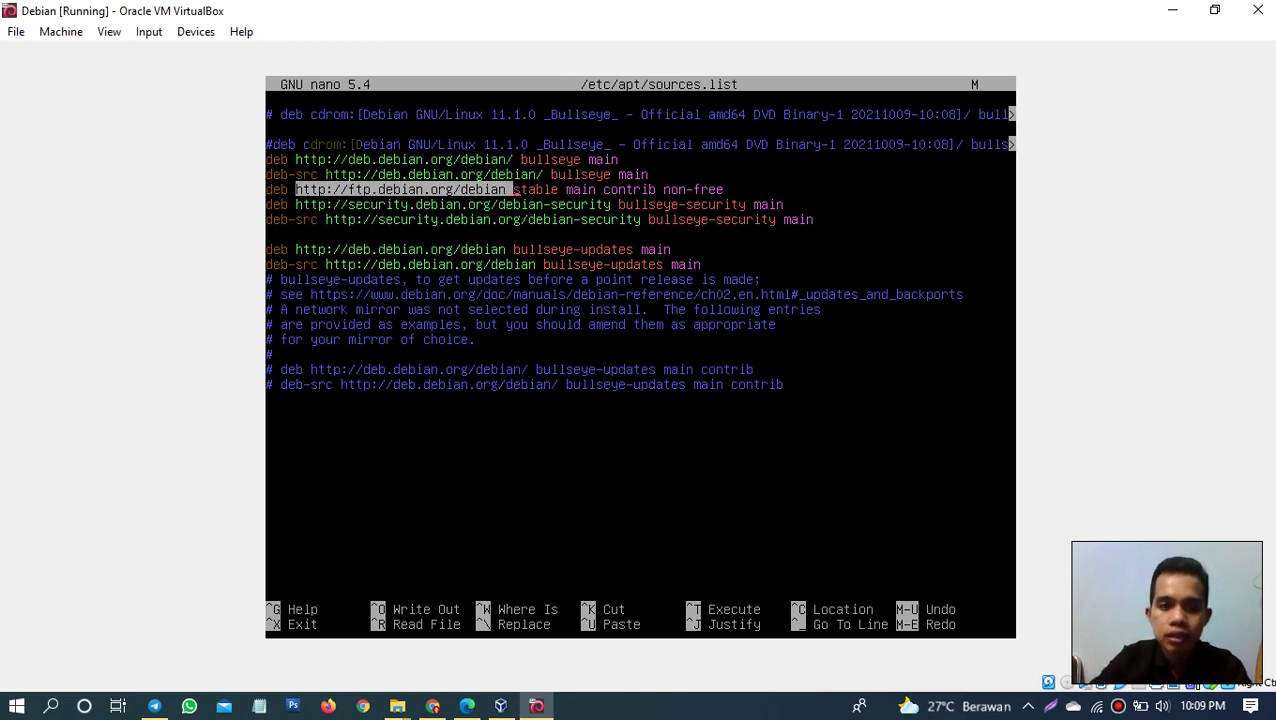
key(shift+Down)
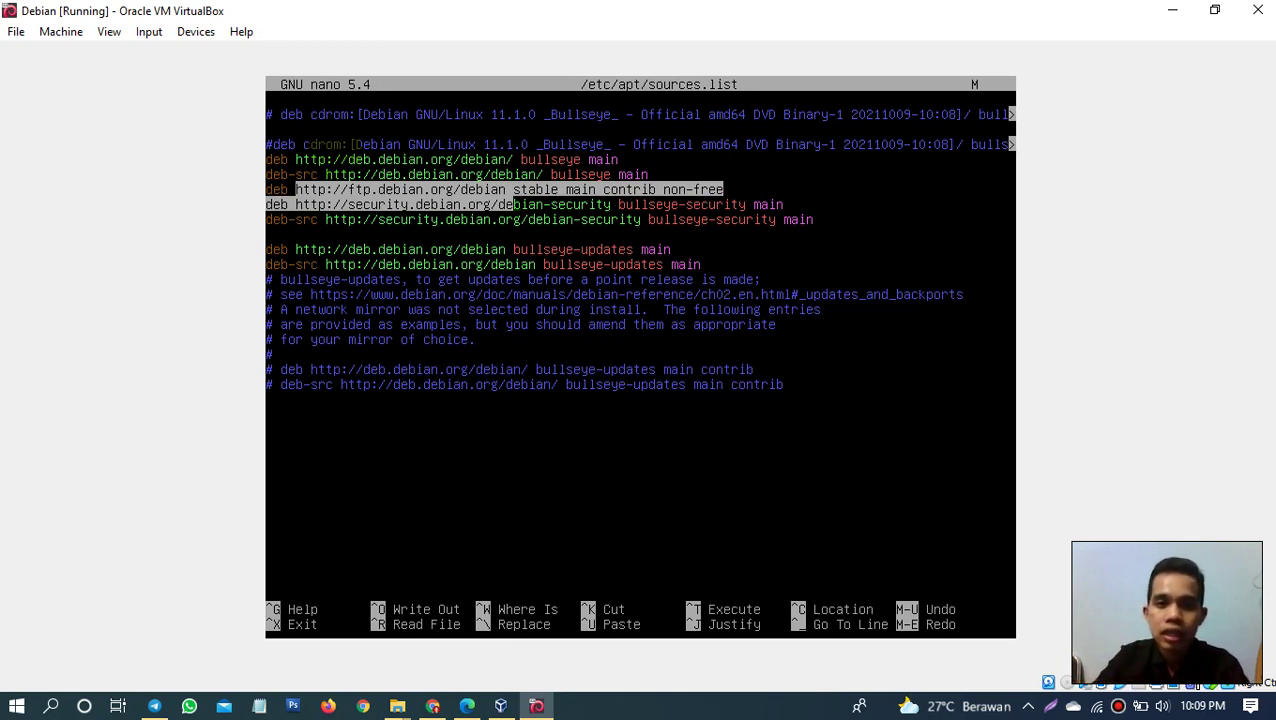
key(shift+Down)
key(shift+Down)
key(shift+Down)
key(shift+Down)
key(shift+Down)
key(shift+Up)
key(shift+Up)
key(shift+Up)
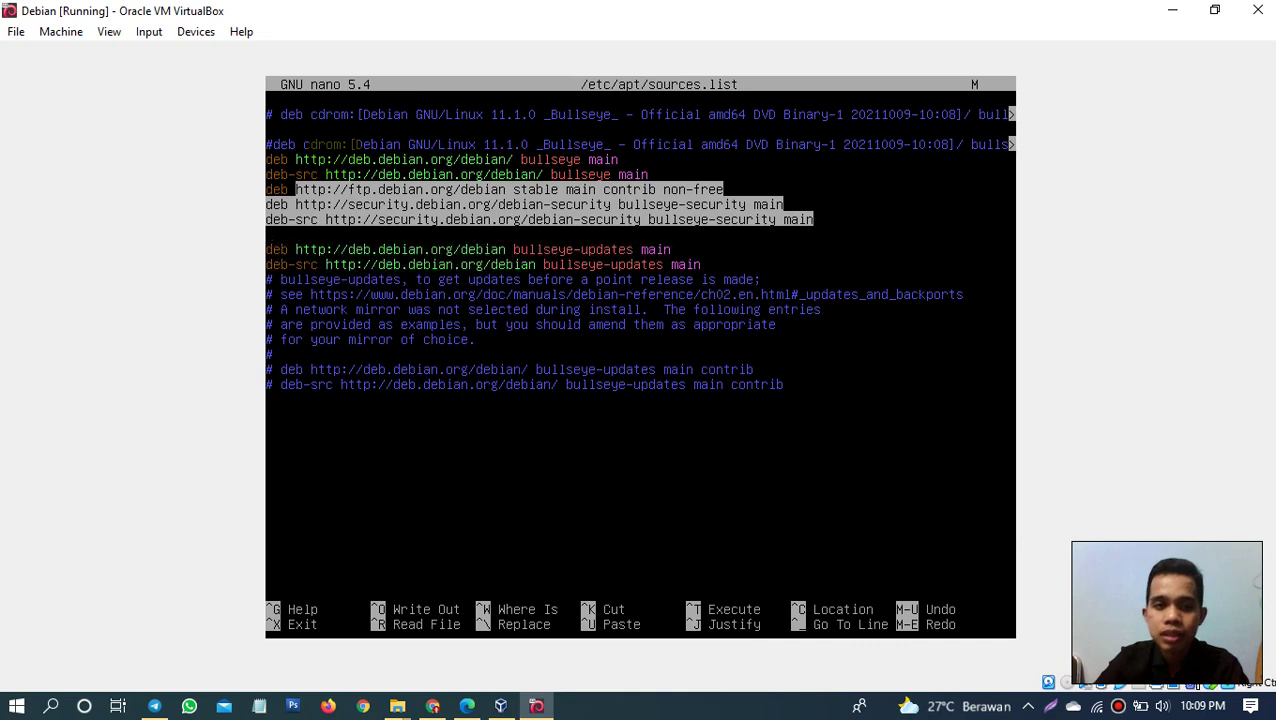
key(shift+Up)
key(shift+Up)
key(shift+Up)
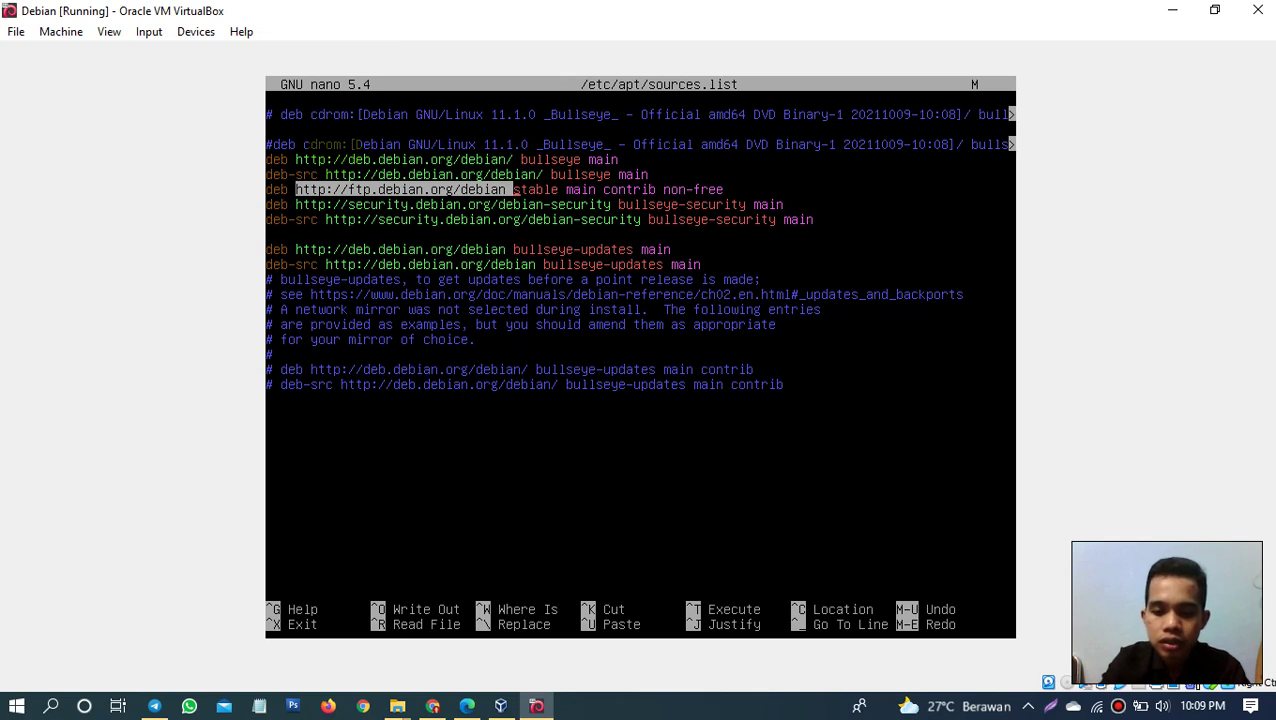
Step: Cancel writing the marked text and exit nano without saving
key(ctrl+o)
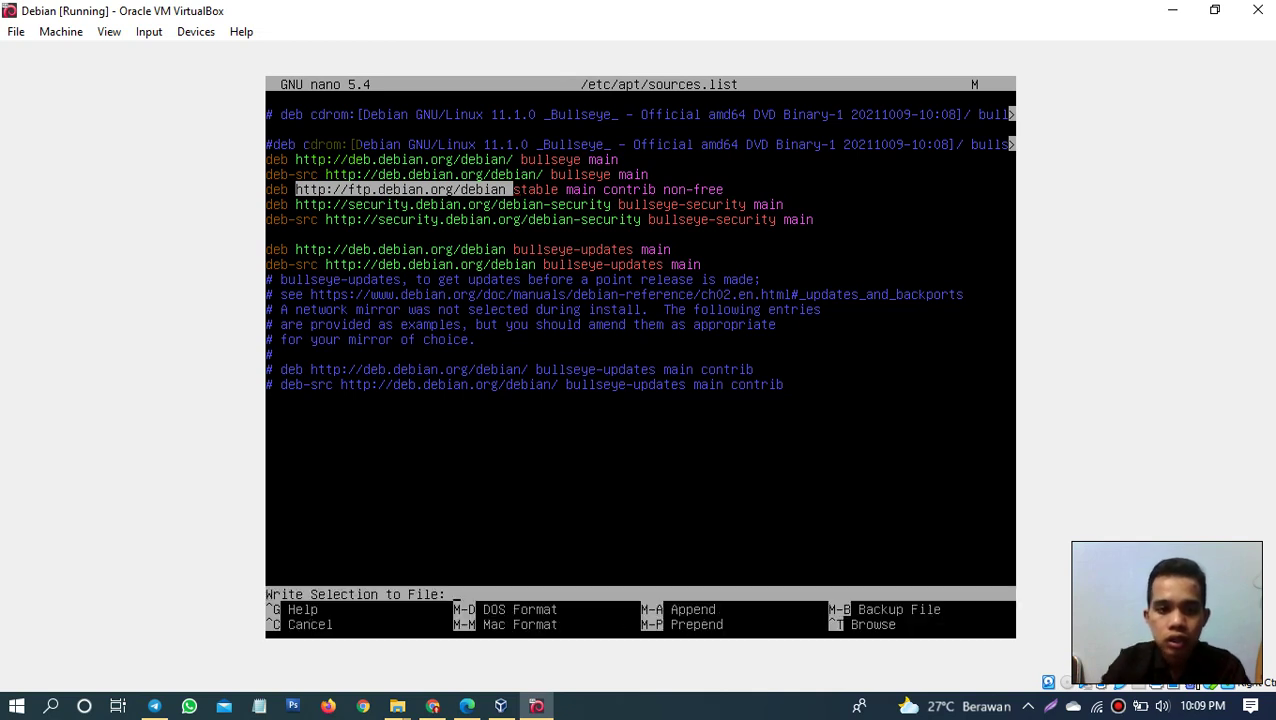
key(ctrl+c)
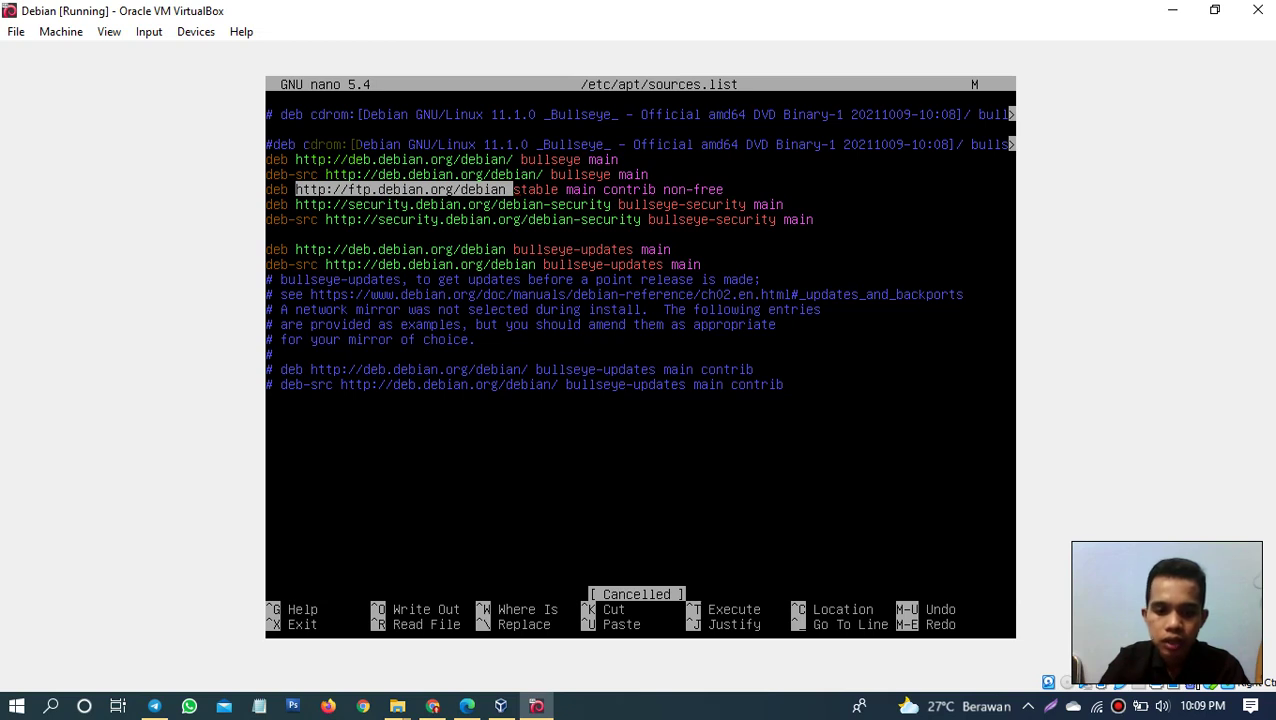
key(ctrl+x)
key(n)
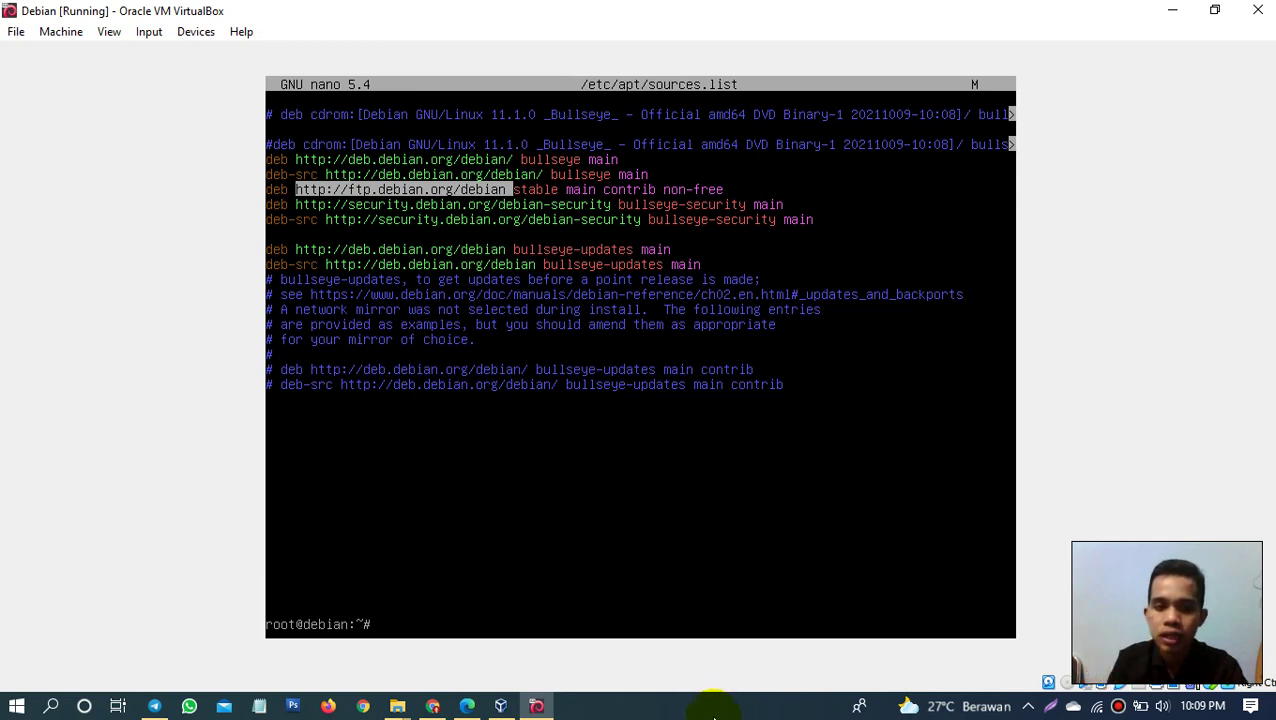
Step: Refresh the package lists with 'apt update'
text(apt ap)
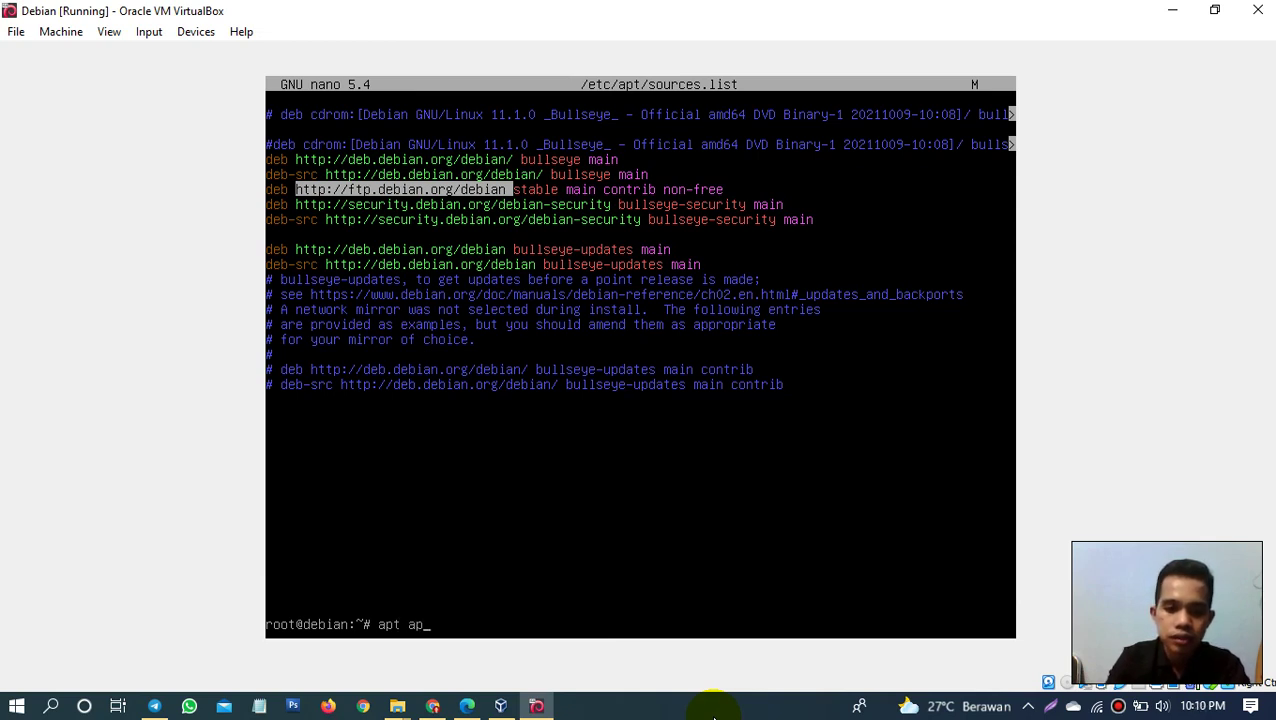
text(date)
key(BackSpace)
key(BackSpace)
key(BackSpace)
key(BackSpace)
key(BackSpace)
key(BackSpace)
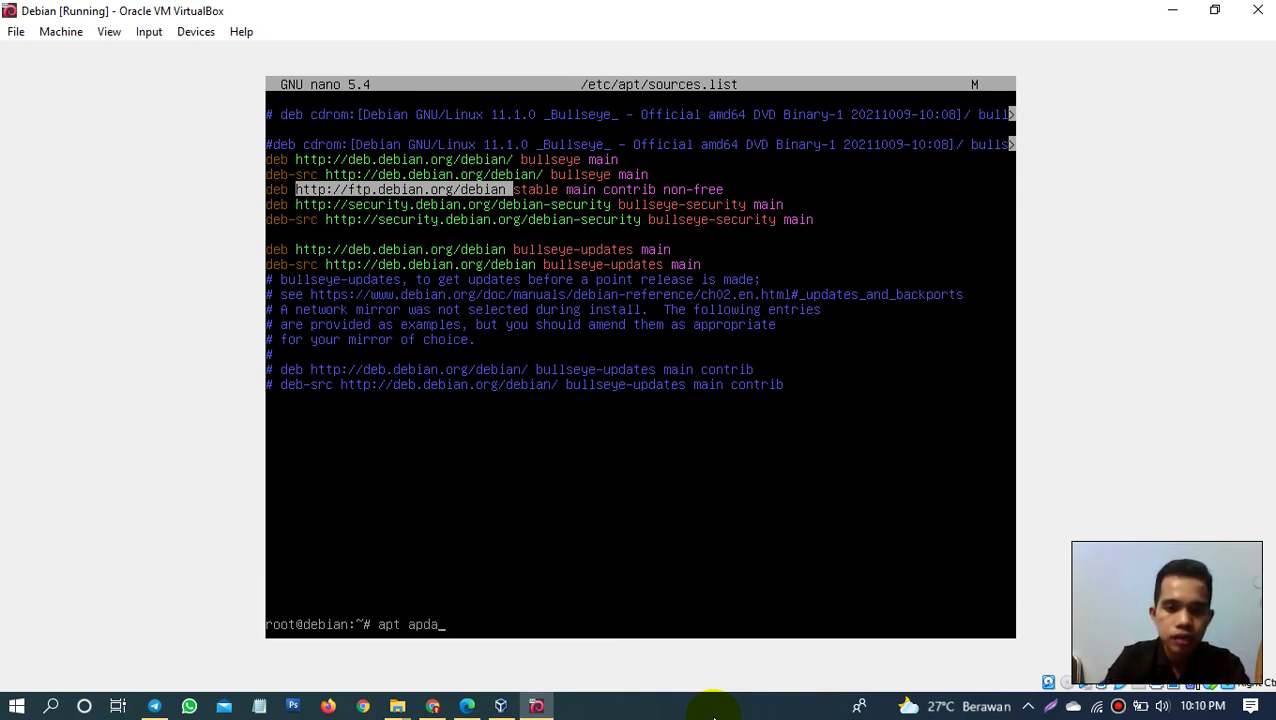
text(update)
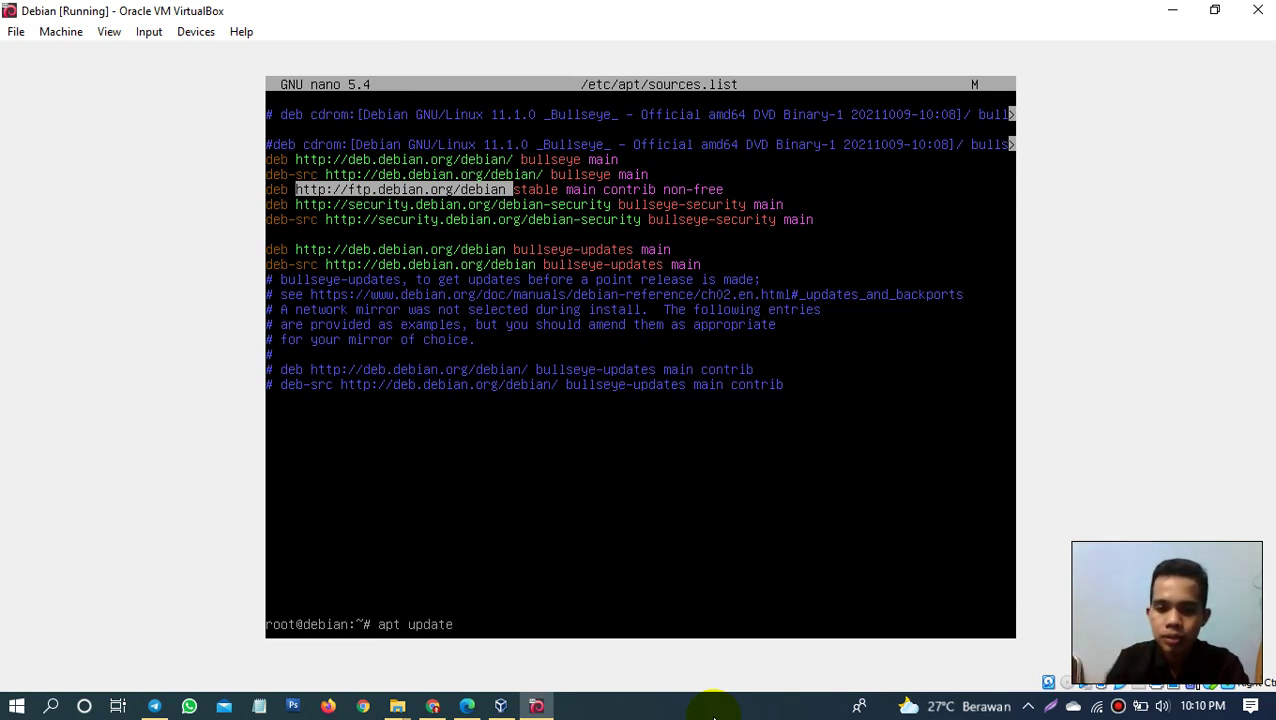
key(Return)
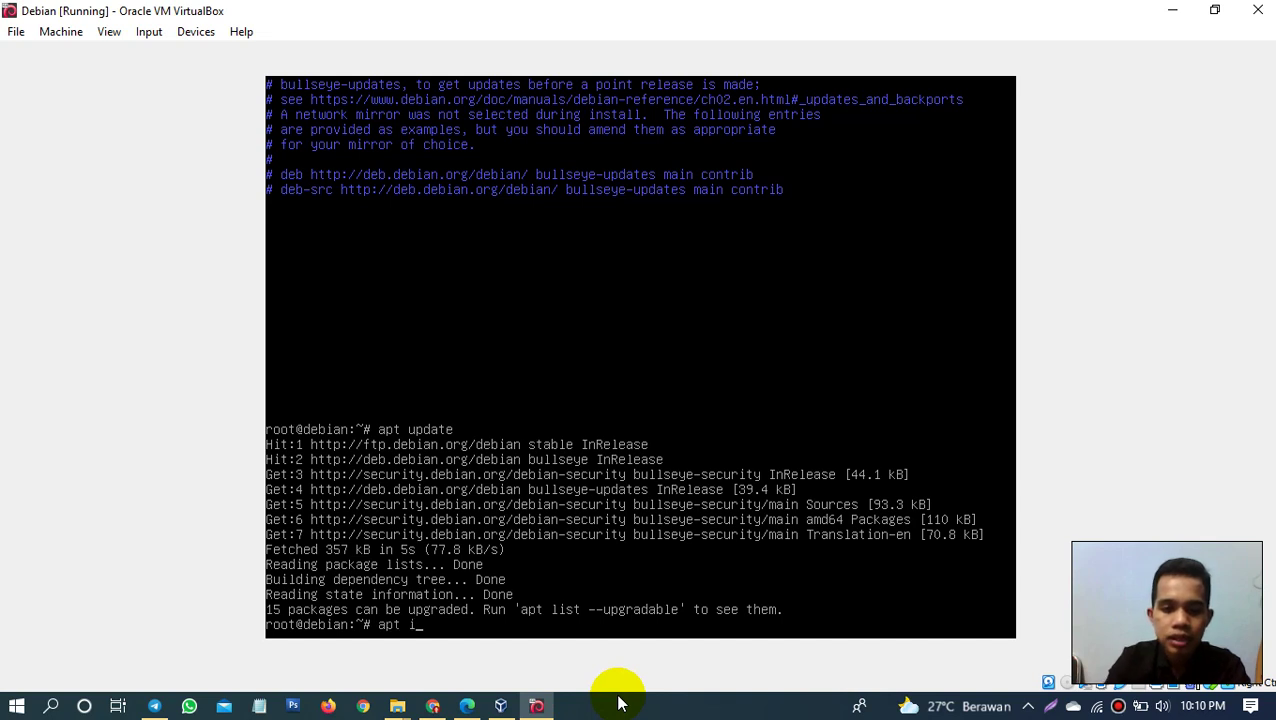
Step: Show Midnight Commander package details with 'apt show mc', then clear the recalled command
text(nsta;;)
key(BackSpace)
key(BackSpace)
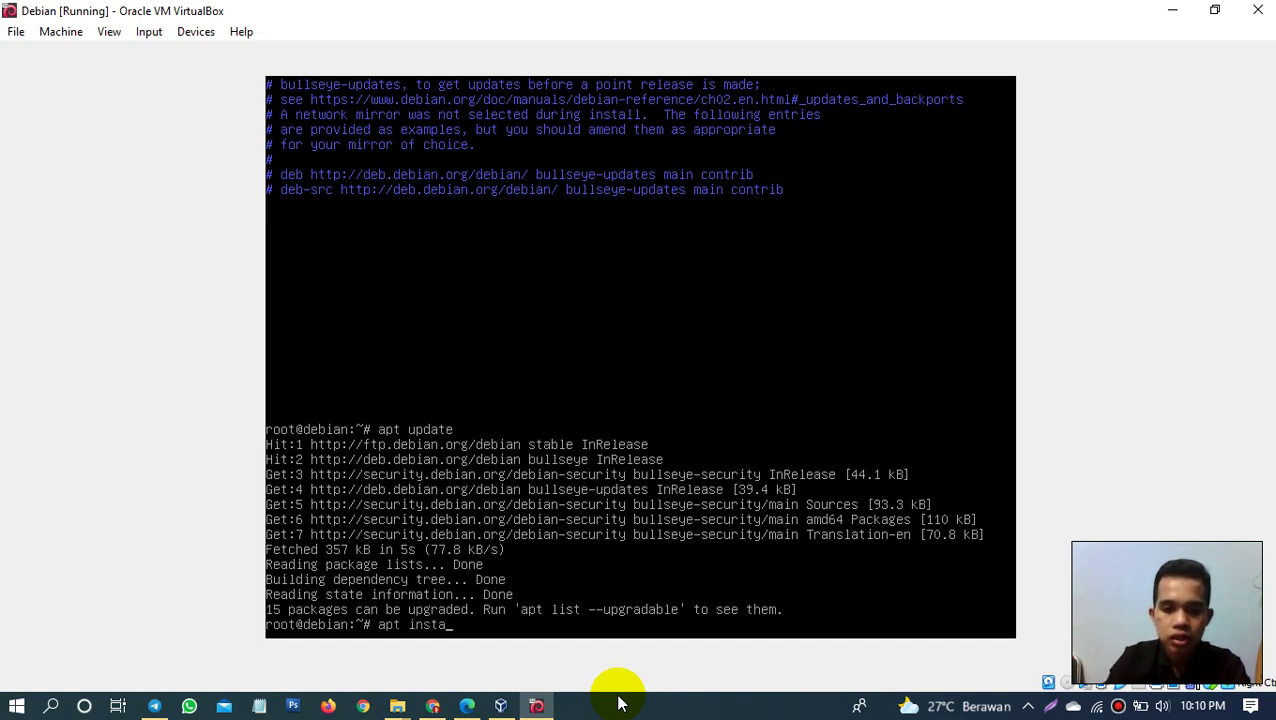
text(ll mc)
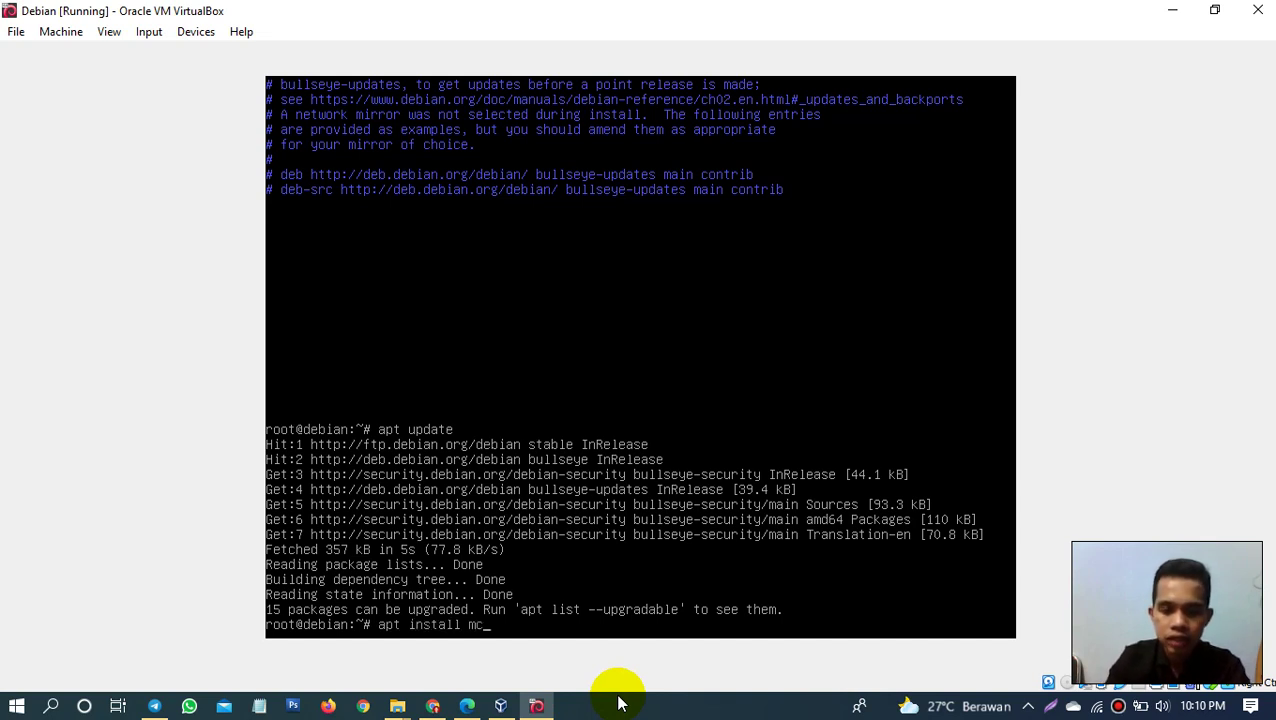
key(BackSpace)
key(BackSpace)
key(BackSpace)
key(BackSpace)
key(BackSpace)
key(BackSpace)
key(BackSpace)
key(BackSpace)
key(BackSpace)
key(BackSpace)
key(BackSpace)
key(BackSpace)
key(BackSpace)
key(BackSpace)
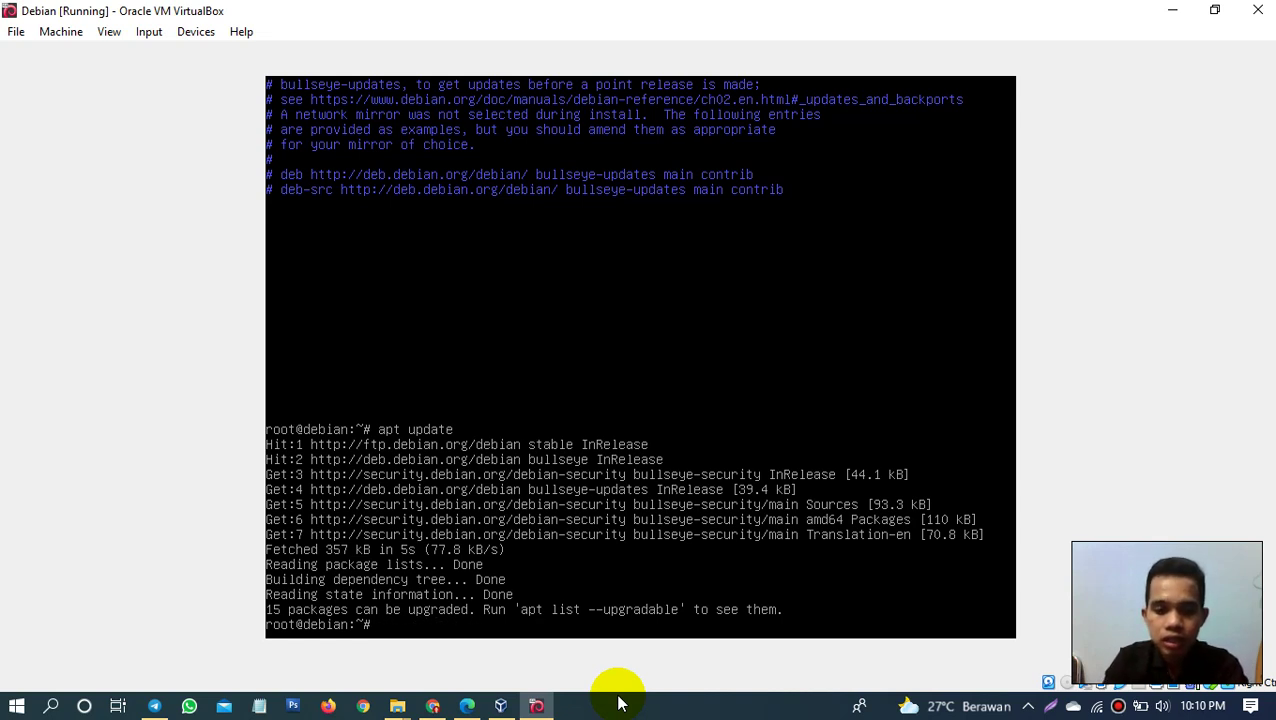
text(a)
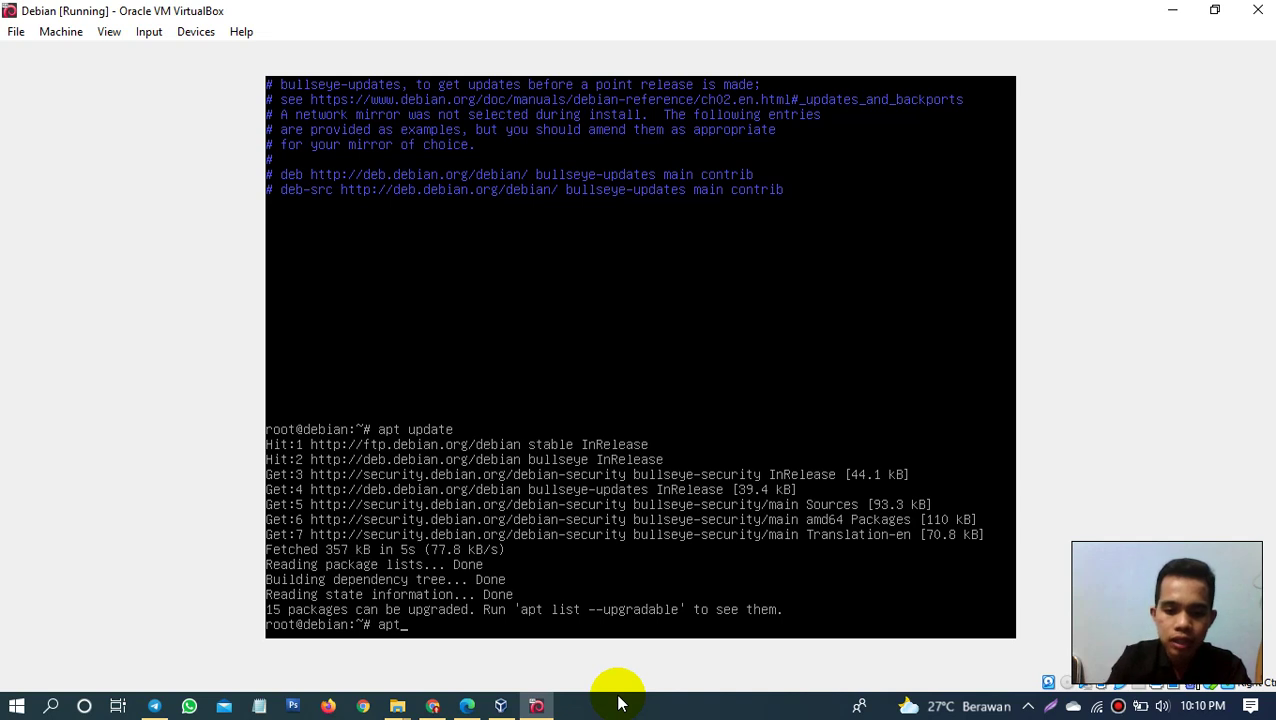
text(pt )
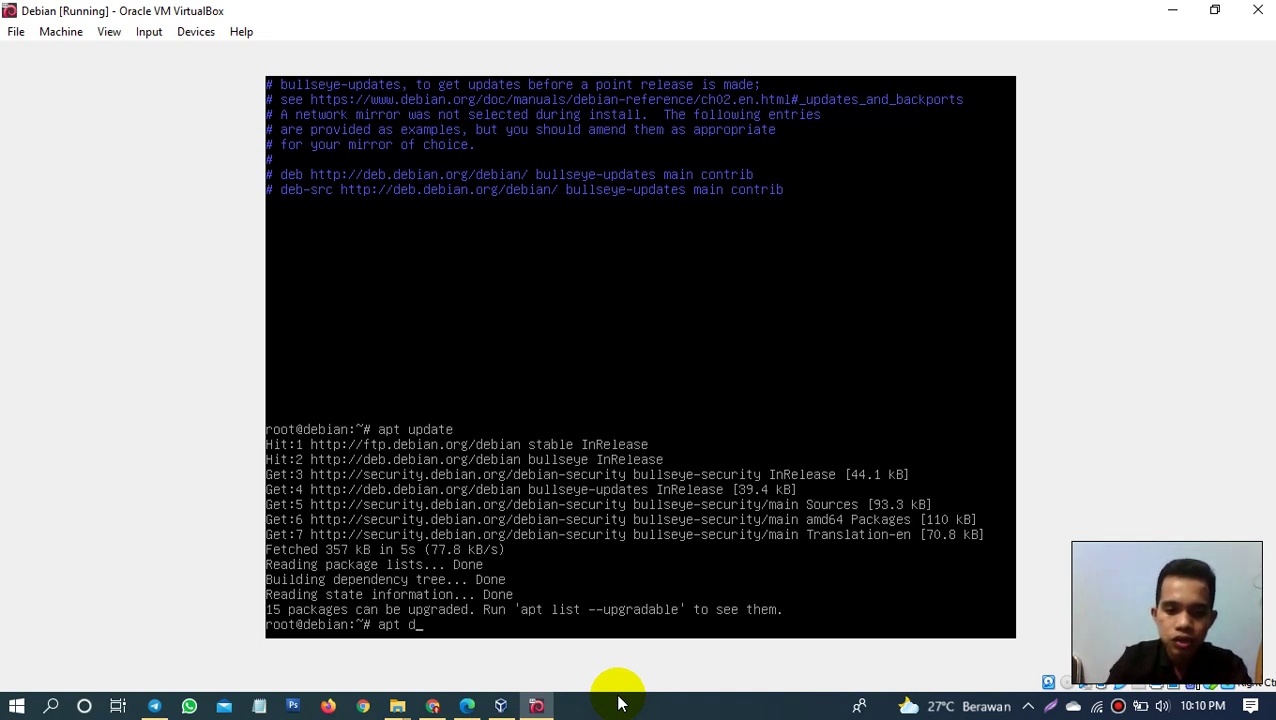
text(s)
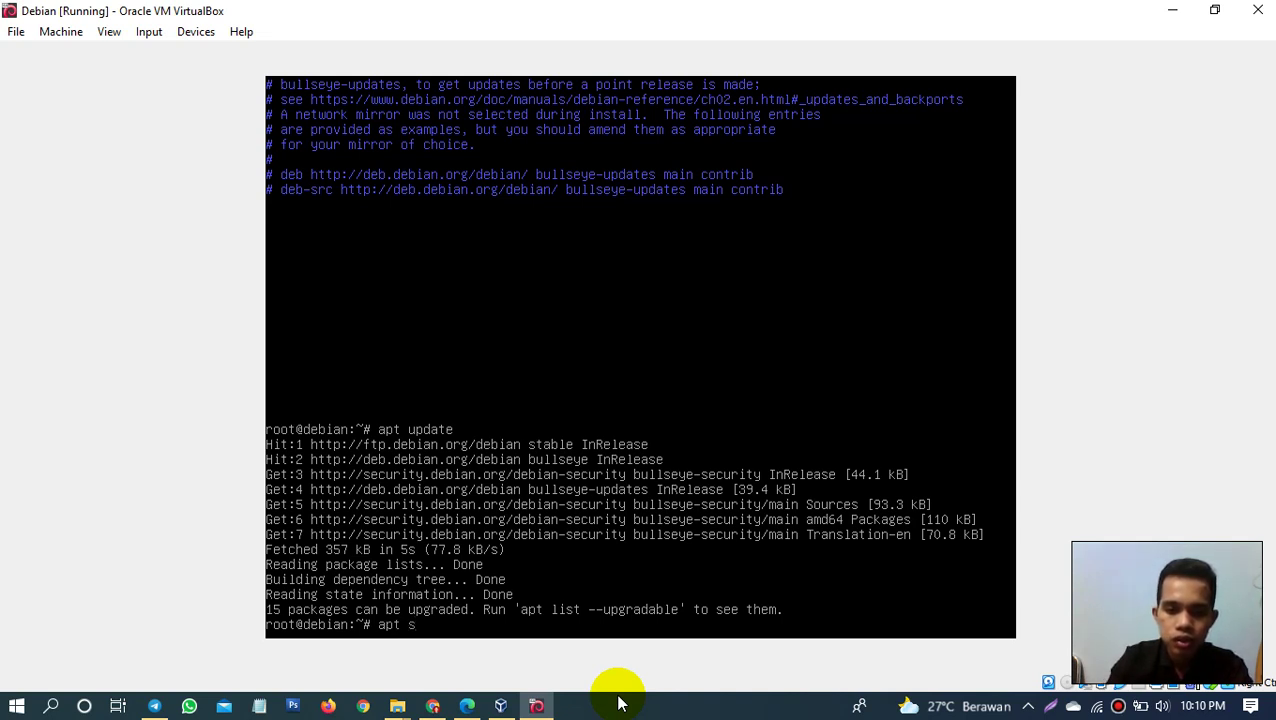
text(how)
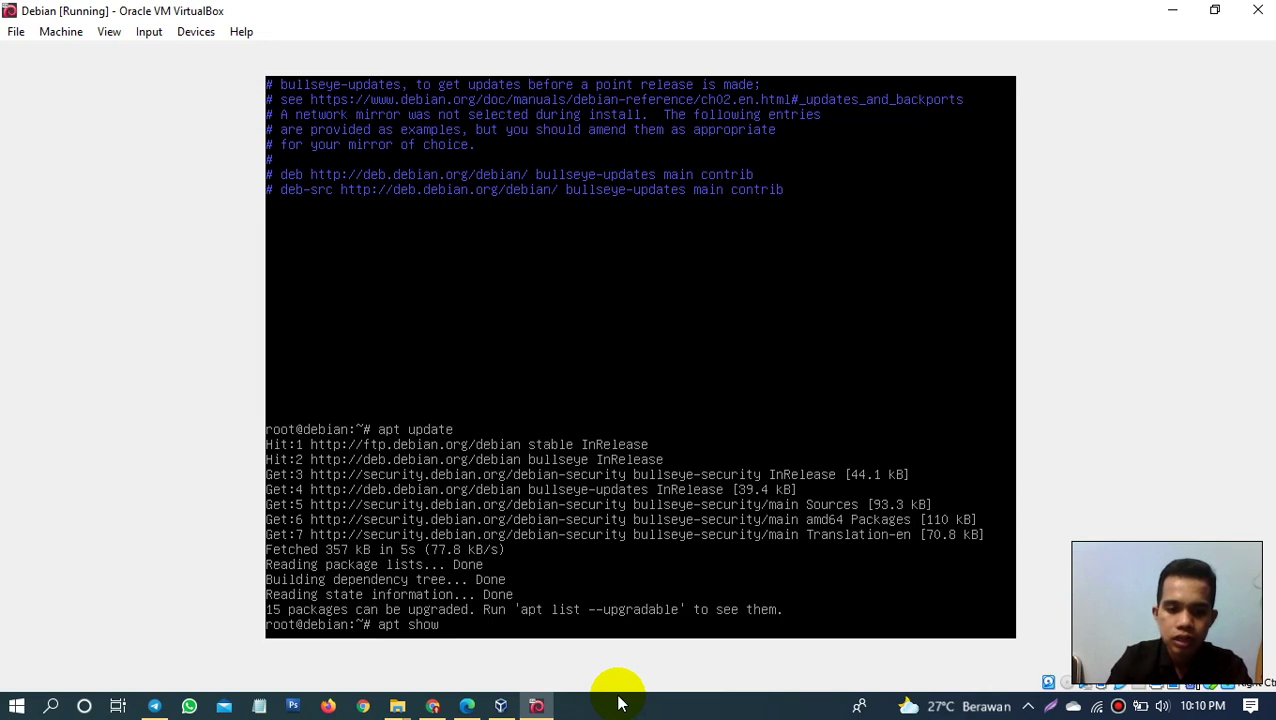
text( mc)
key(Return)
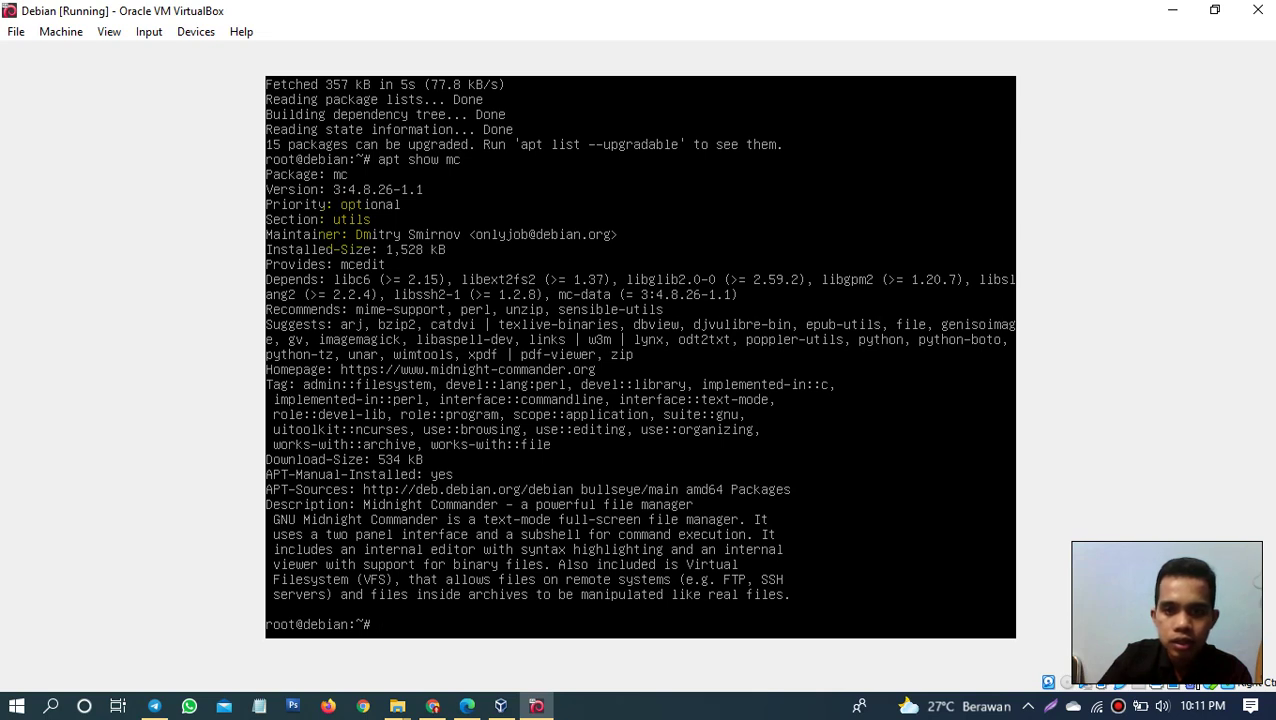
key(Up)
key(Up)
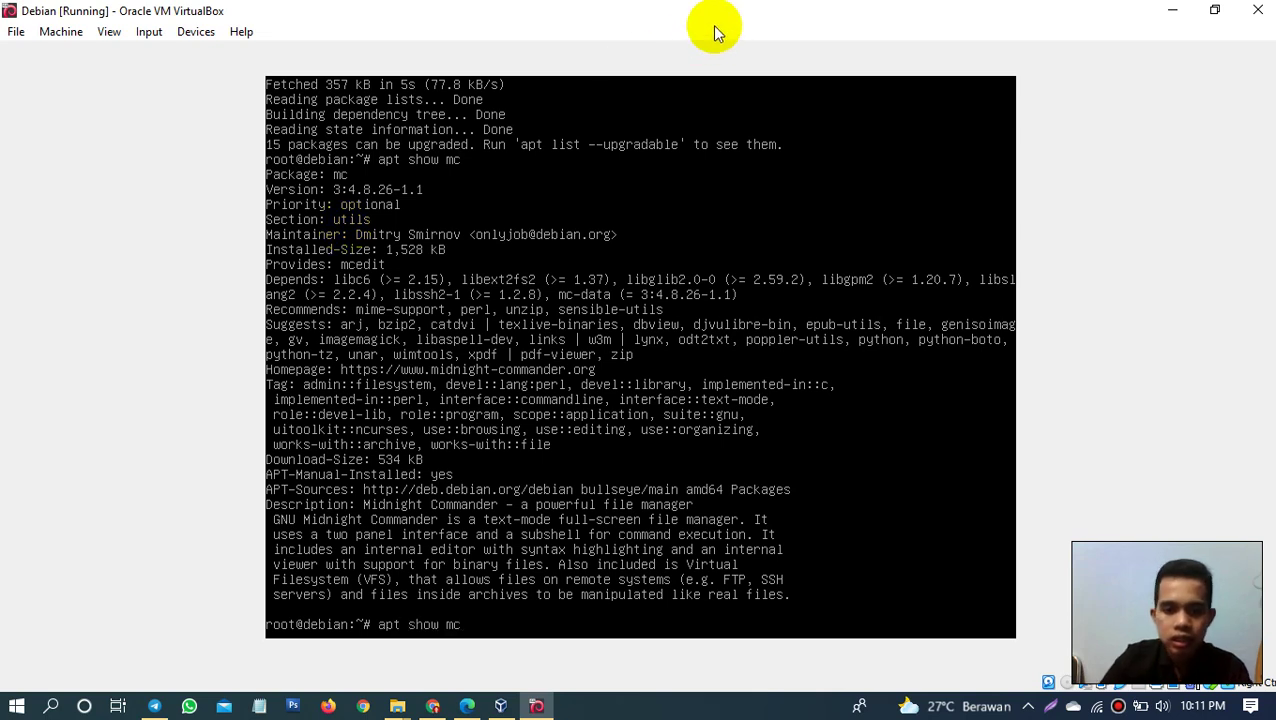
key(Down)
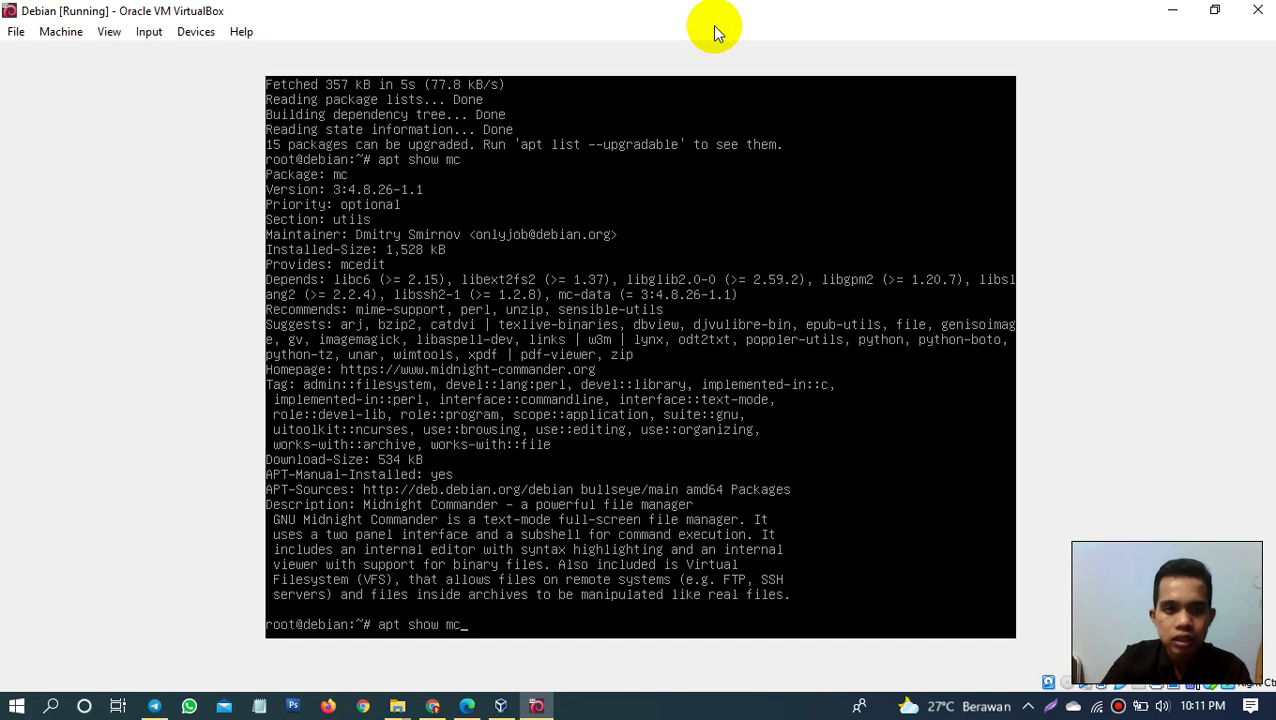
key(Up)
key(Up)
key(Up)
key(Down)
key(Down)
key(Down)
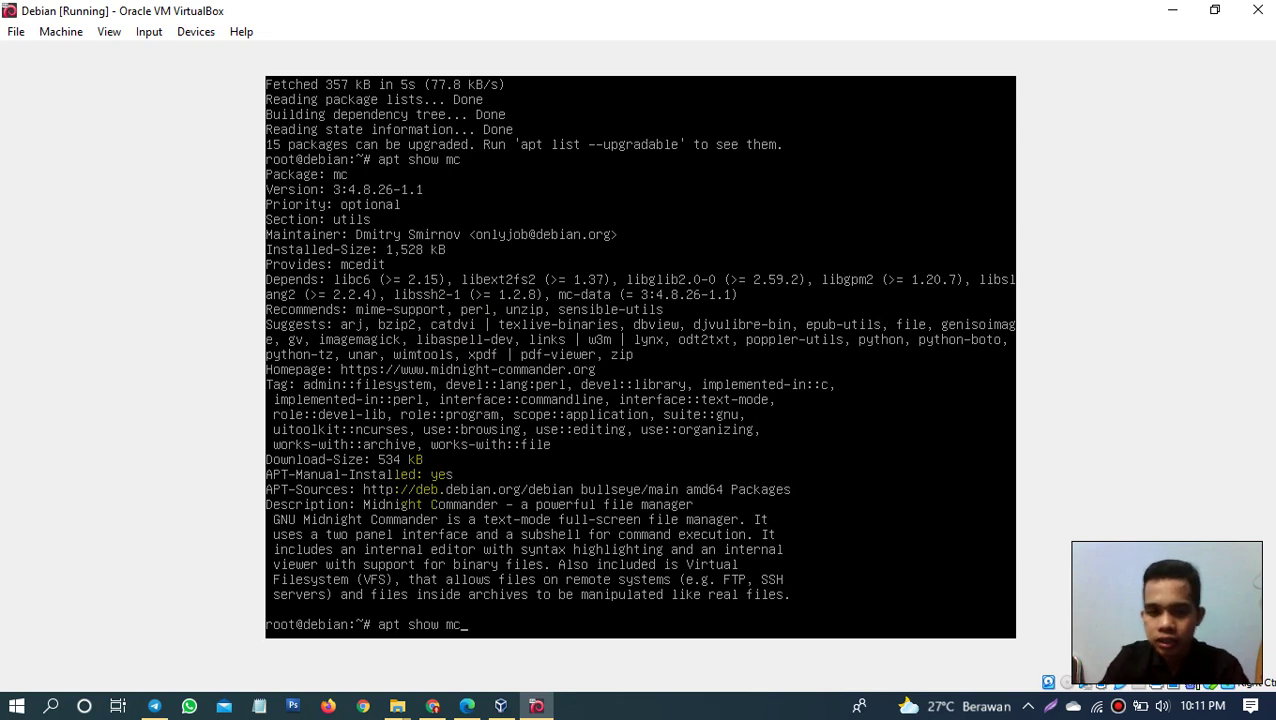
key(BackSpace)
key(BackSpace)
key(BackSpace)
key(BackSpace)
key(BackSpace)
key(BackSpace)
key(BackSpace)
key(BackSpace)
key(BackSpace)
key(BackSpace)
key(BackSpace)
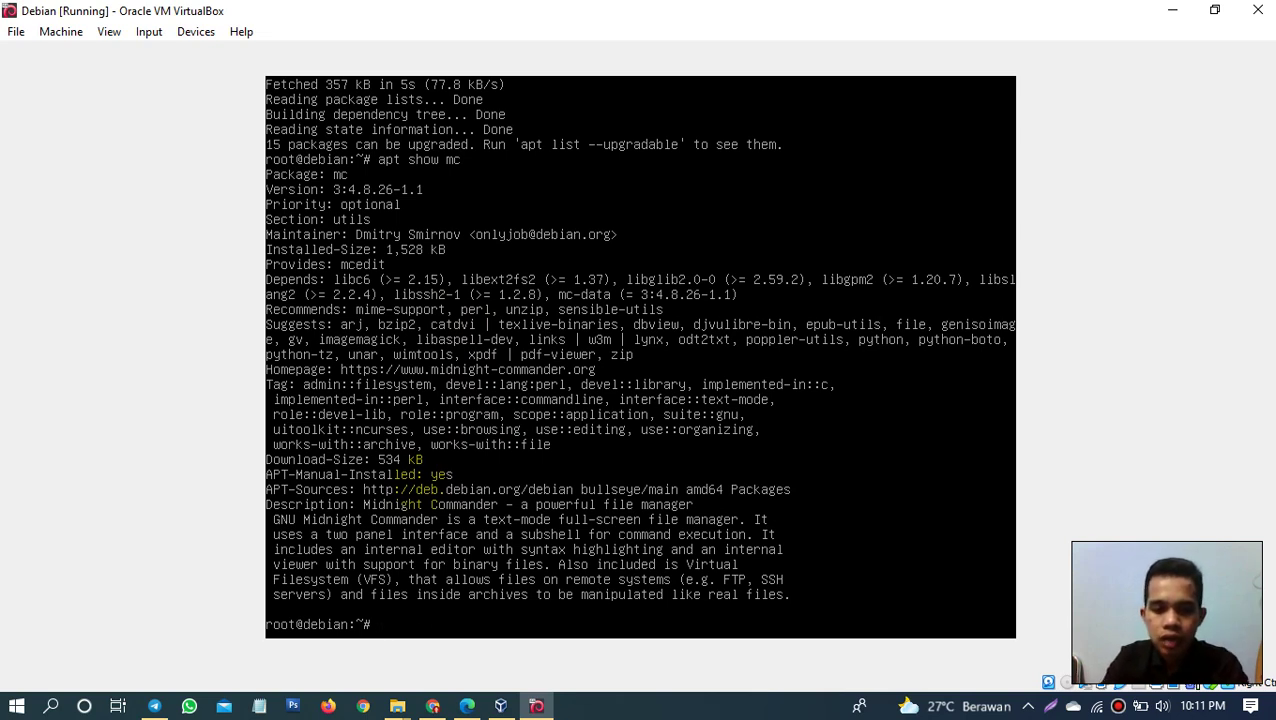
Step: Run 'apt install mc', which reports mc 3:4.8.26-1.1 is already the newest version
text(ap)
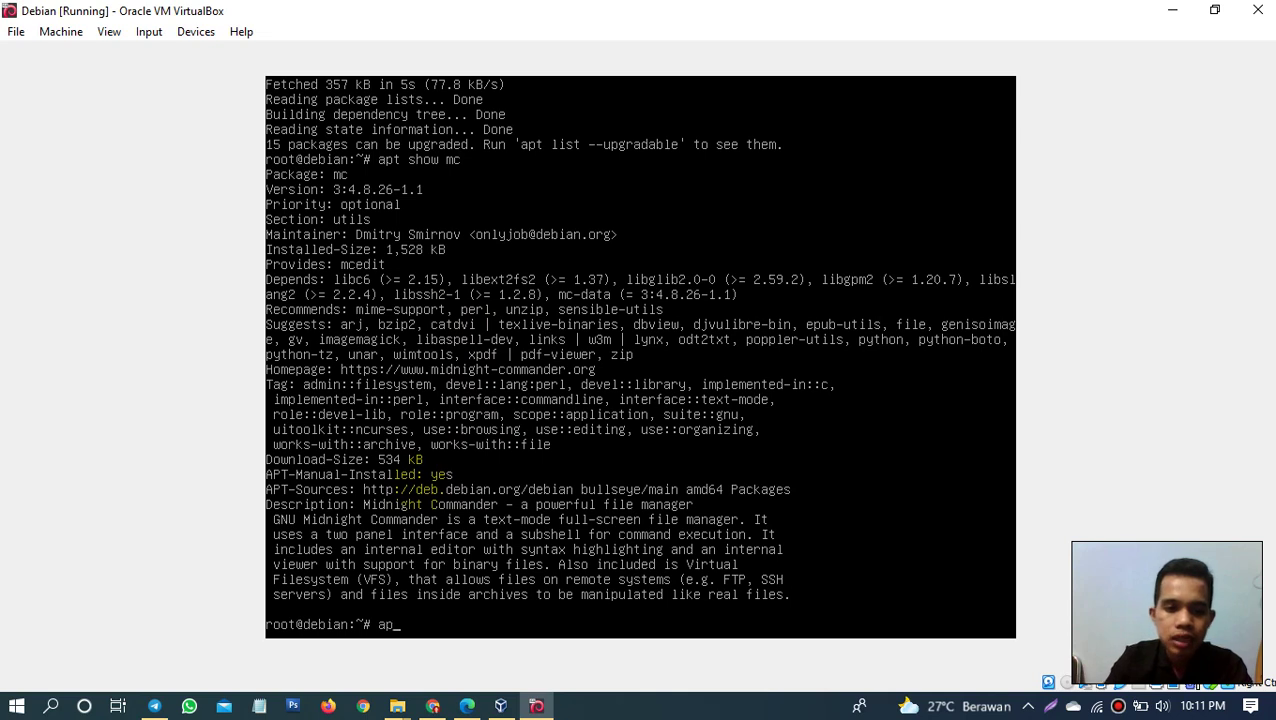
text(t inst)
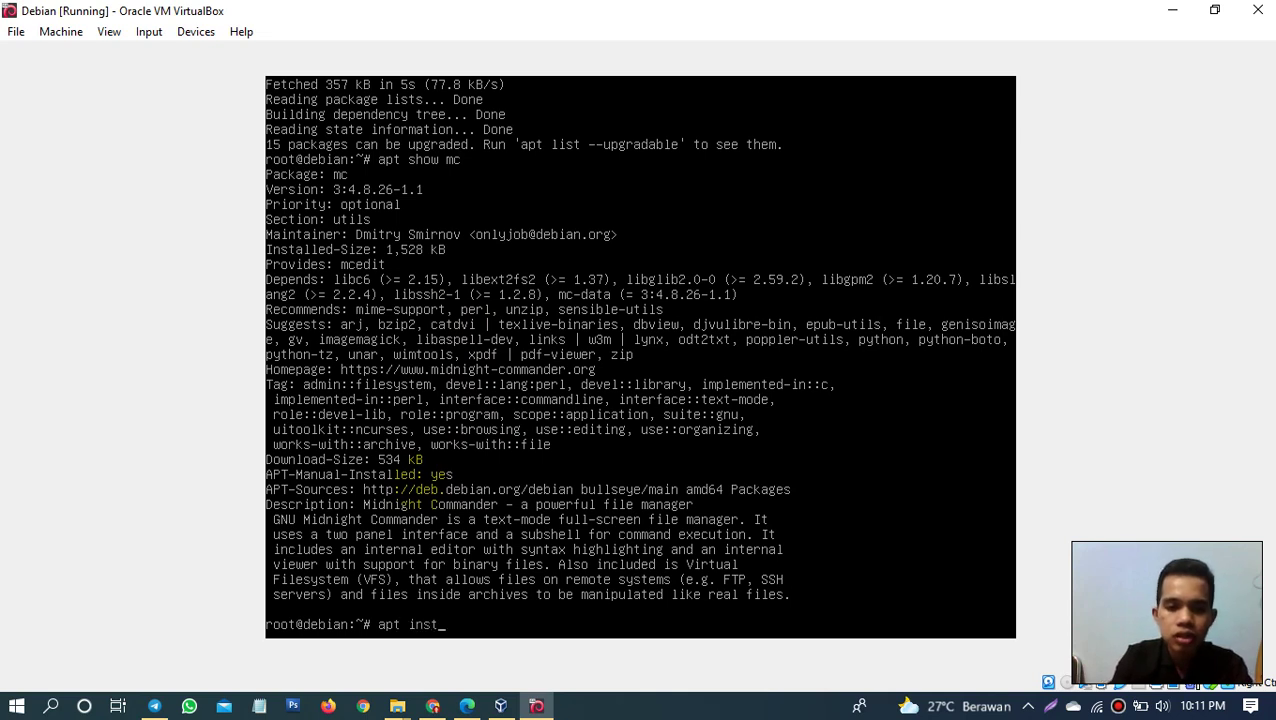
text(all )
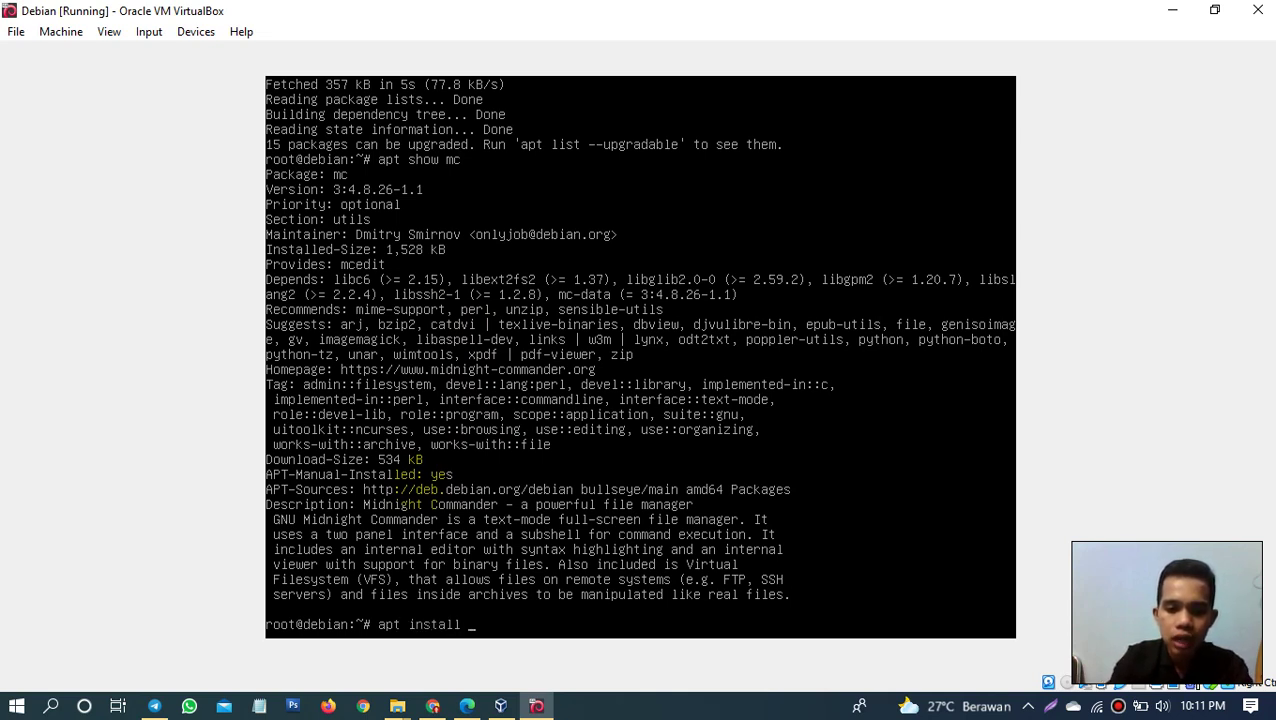
text(mc)
key(Return)
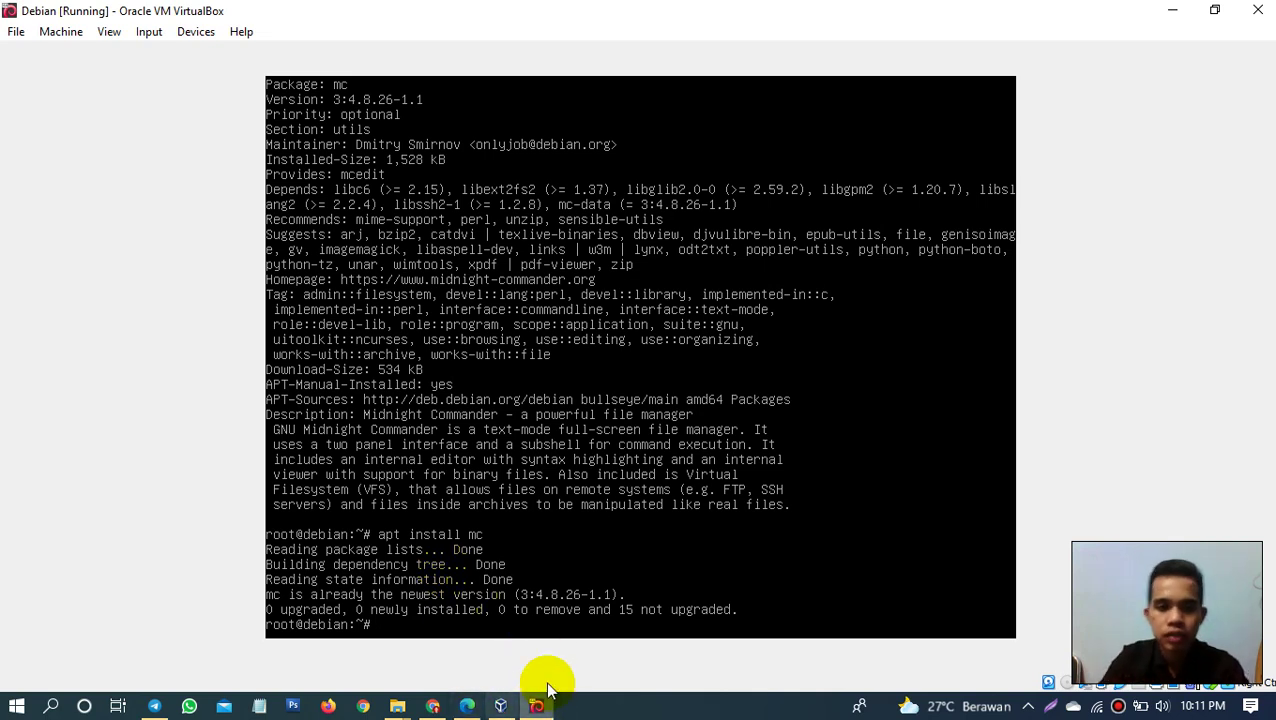
click(606, 706)
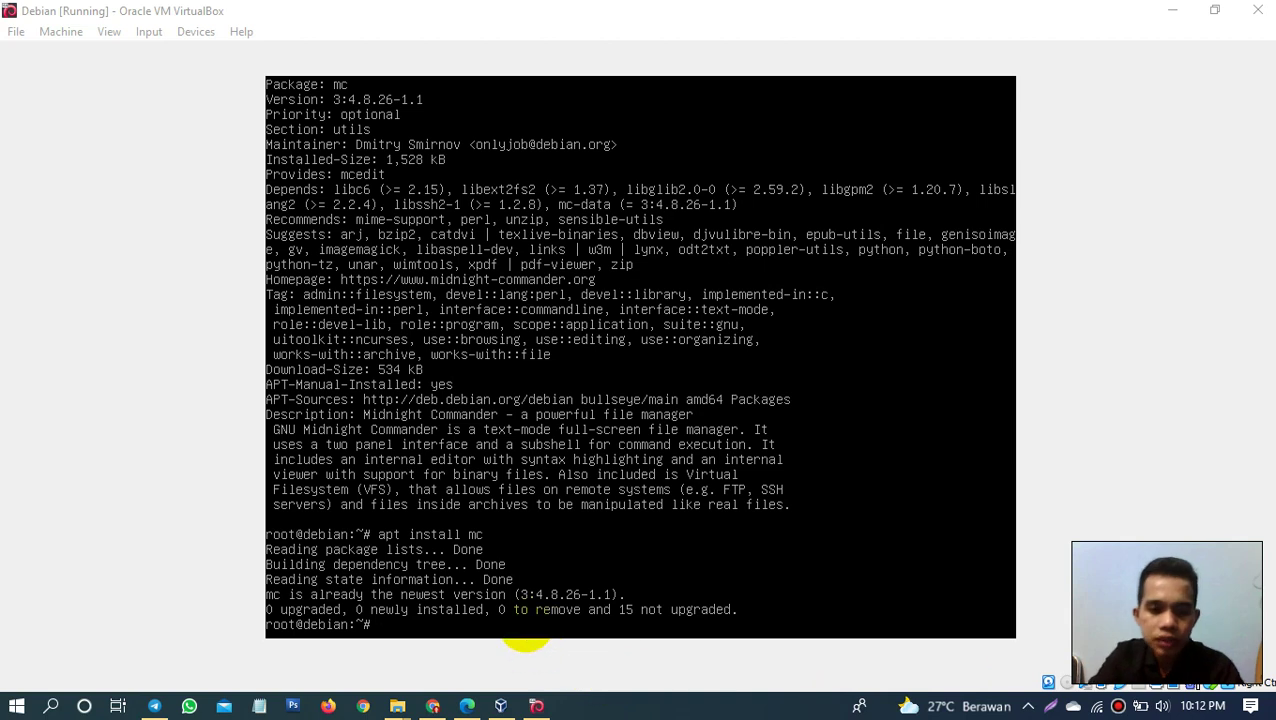
click(526, 624)
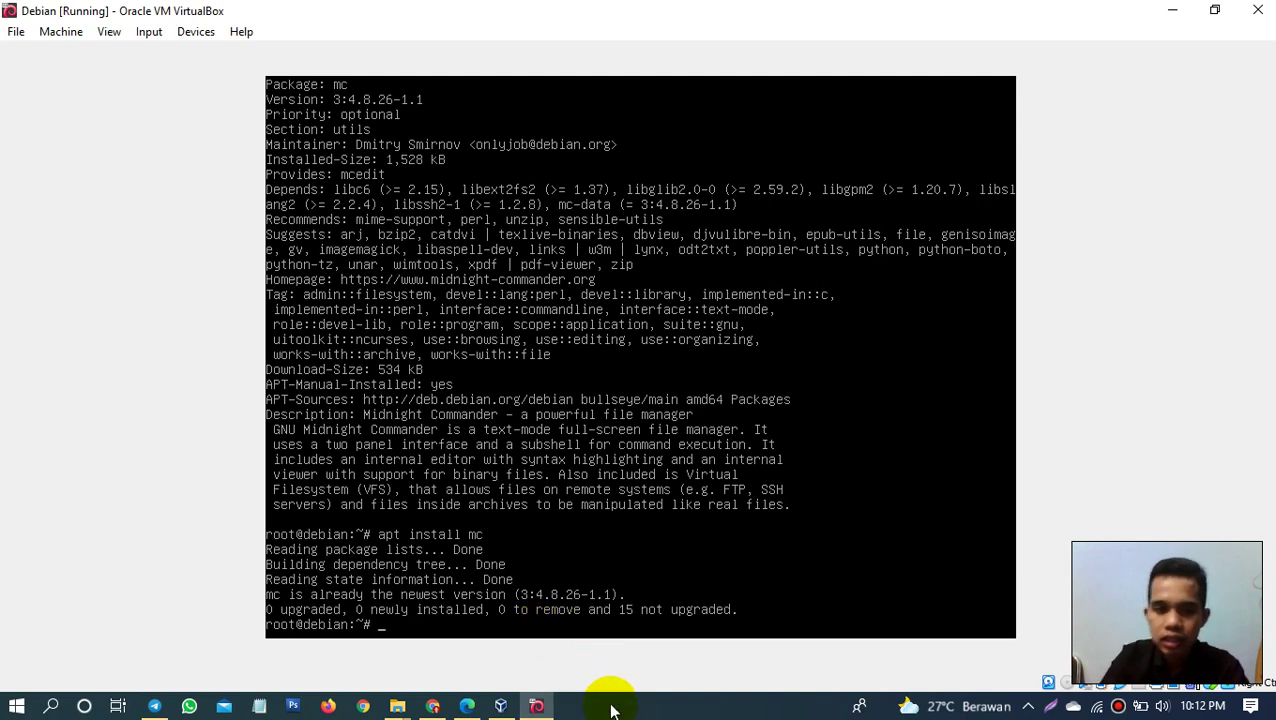
click(612, 710)
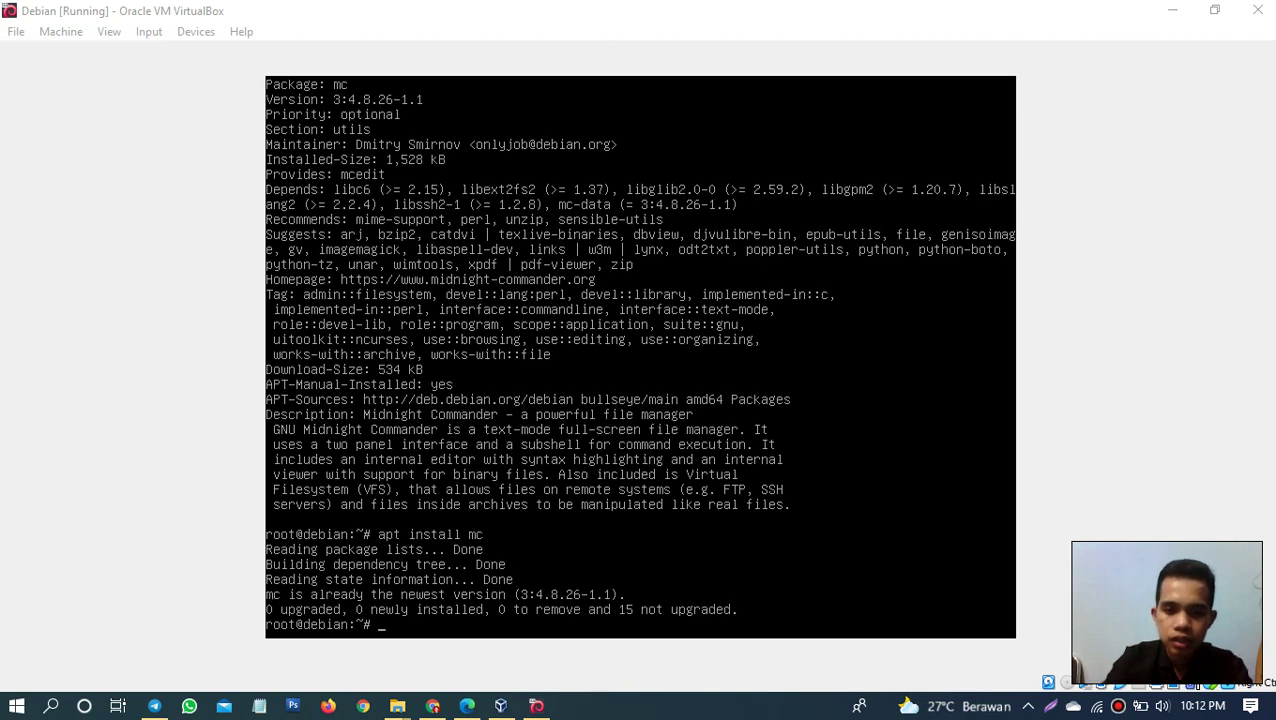
click(624, 538)
Step: Run 'apt install net-tools dnsutils'; both packages are already at the newest version
text(ap)
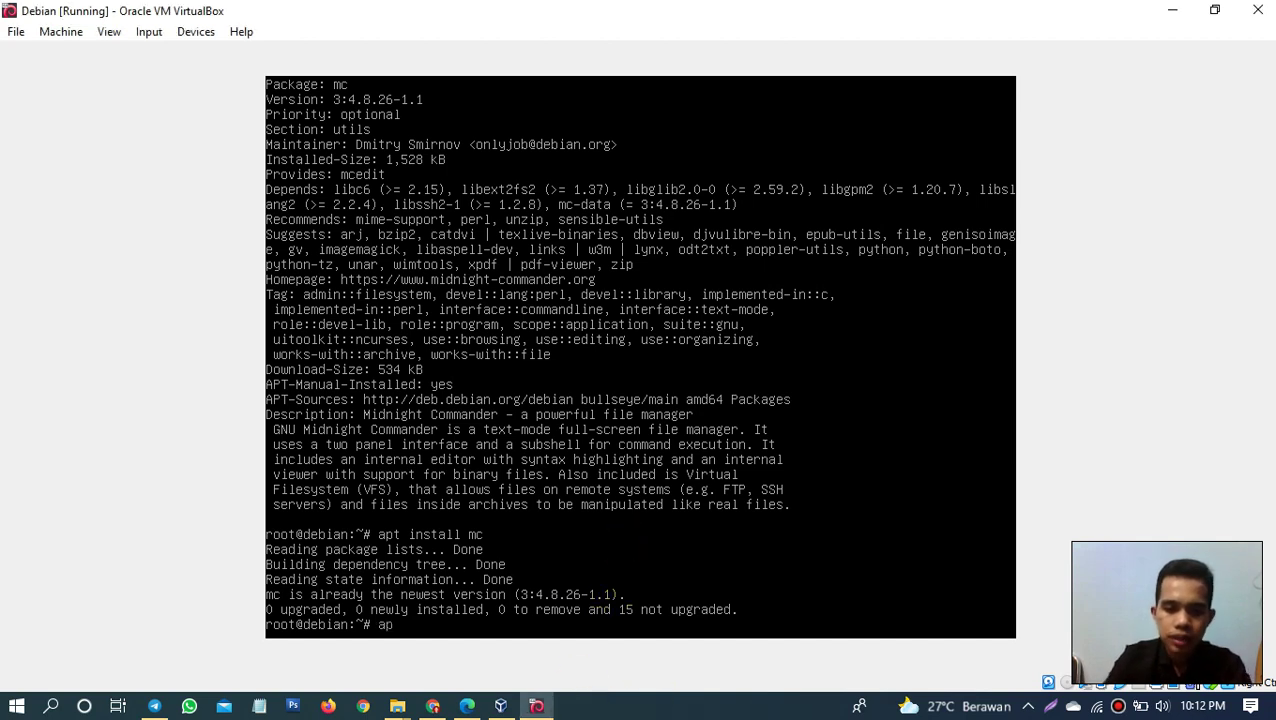
text(t install)
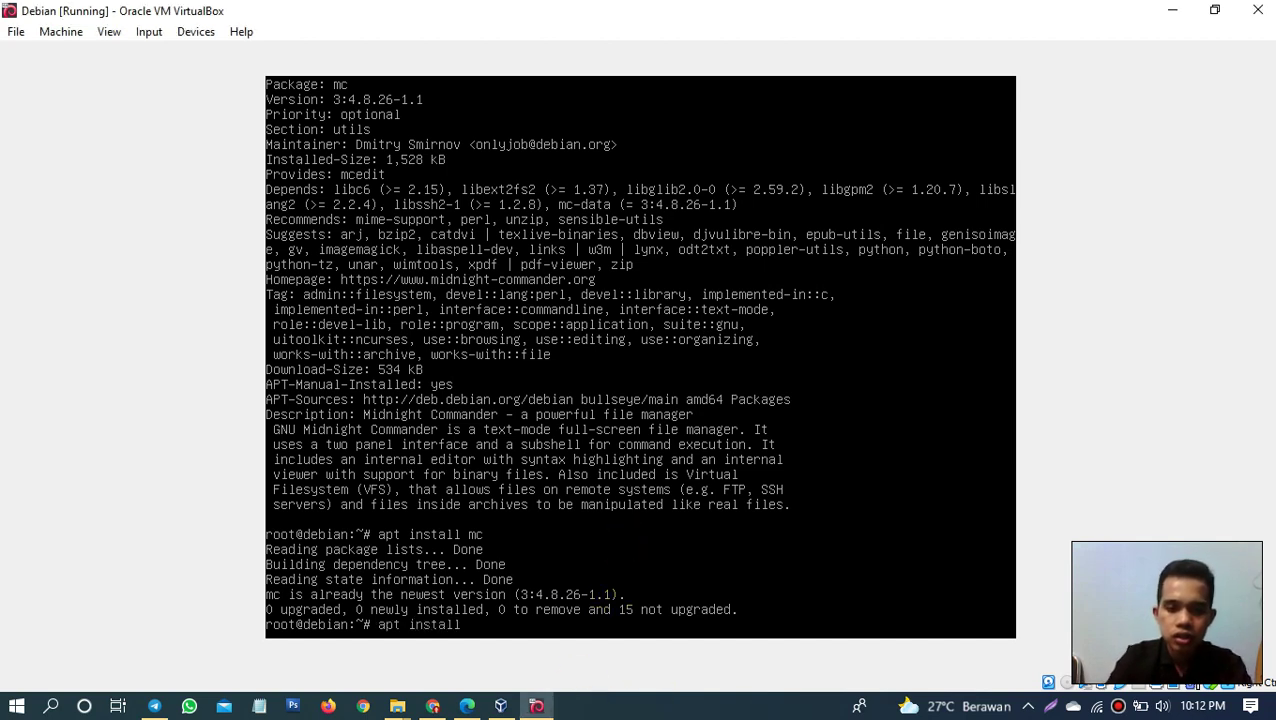
text( ne)
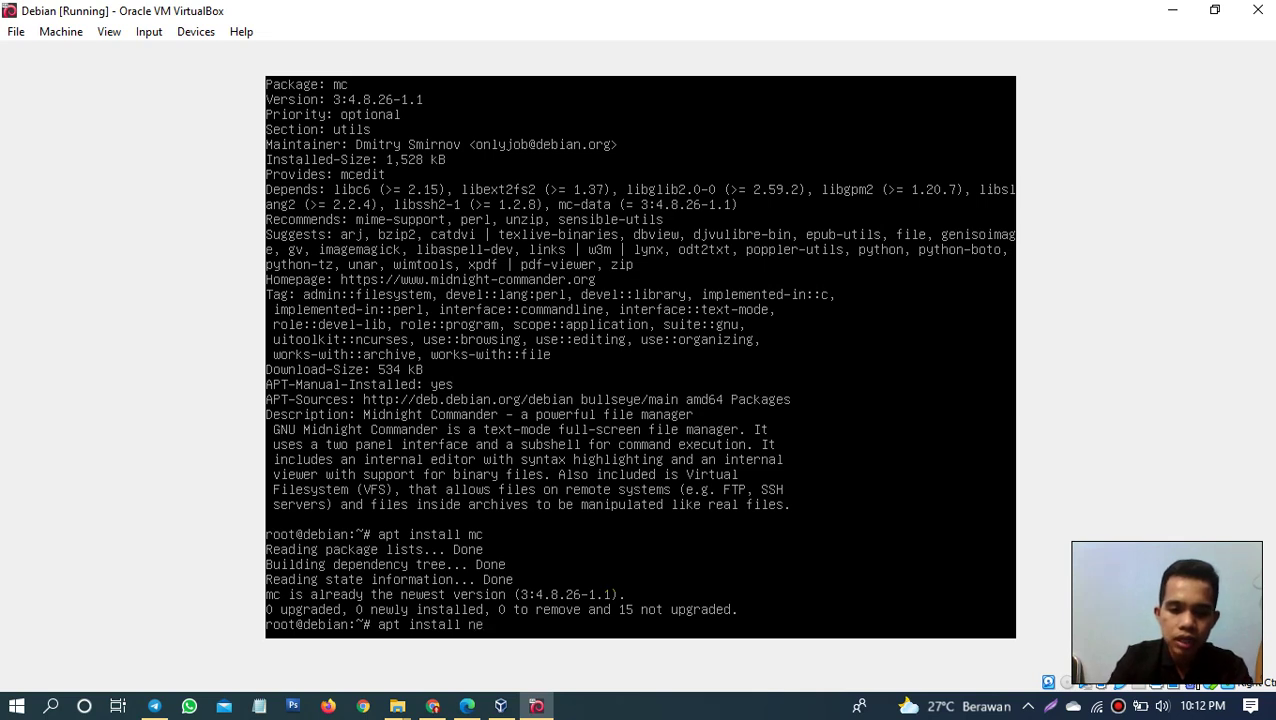
text(t-too)
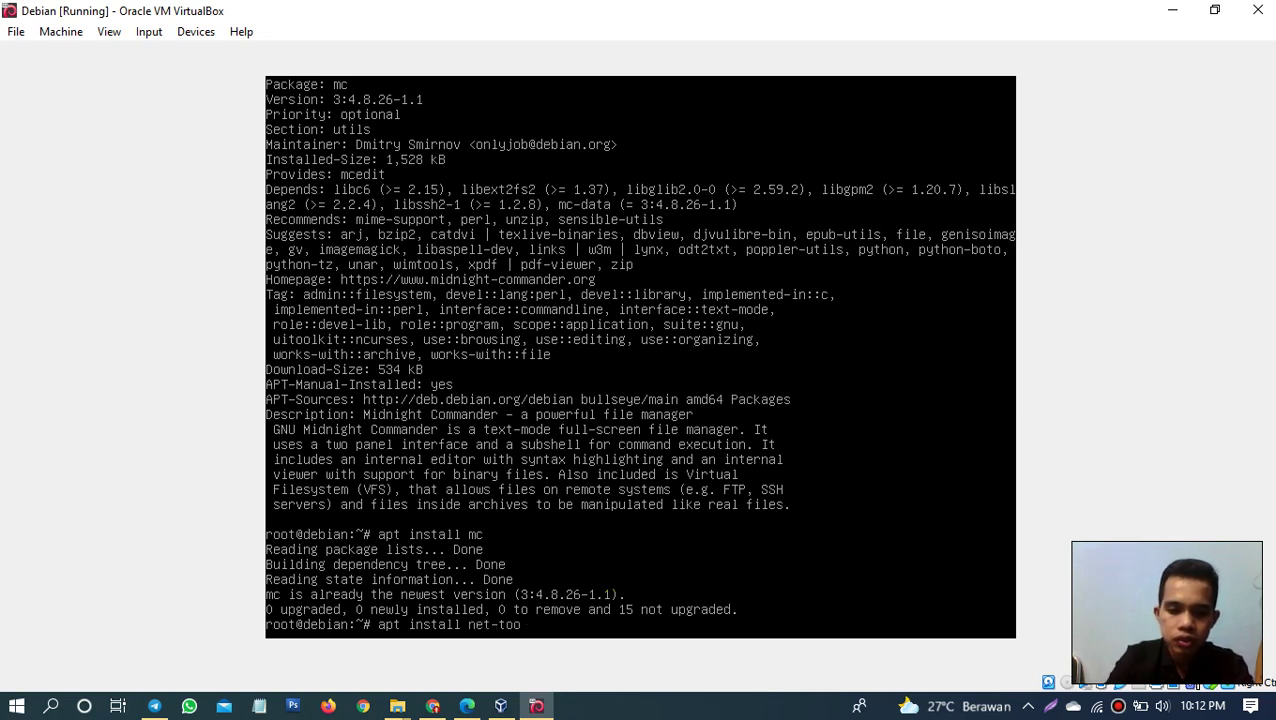
text(ls nd)
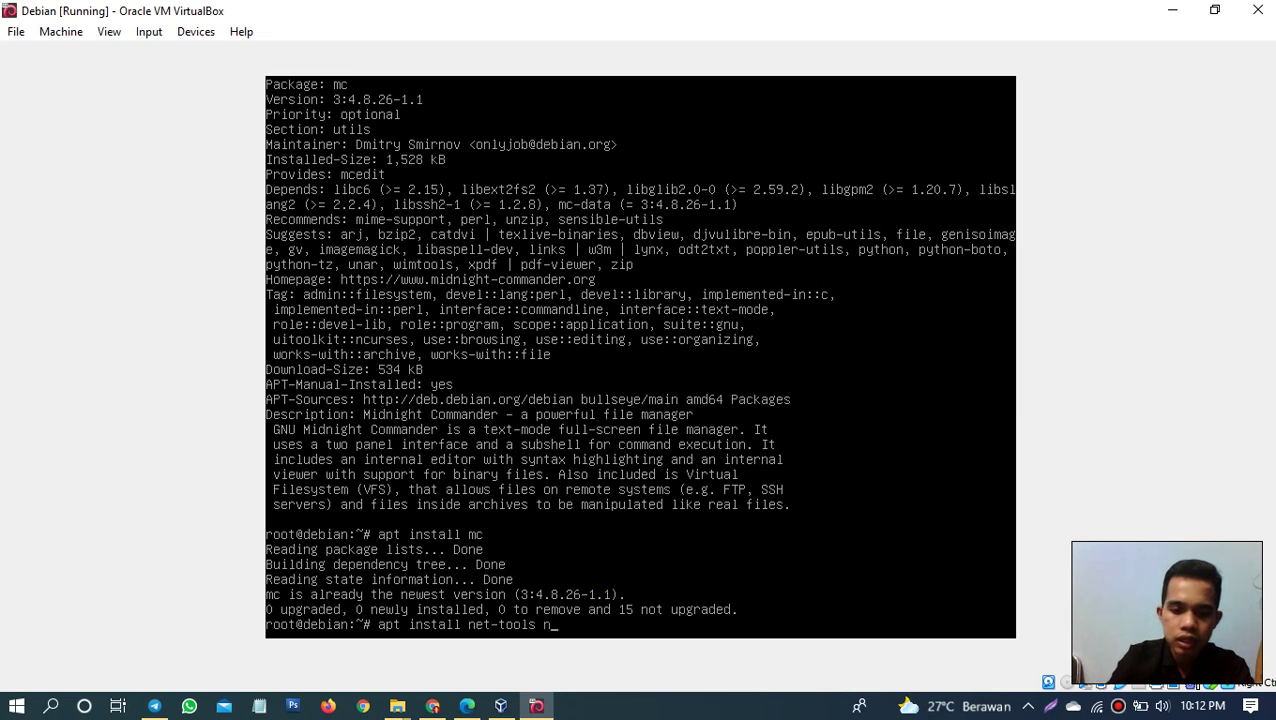
key(BackSpace)
key(BackSpace)
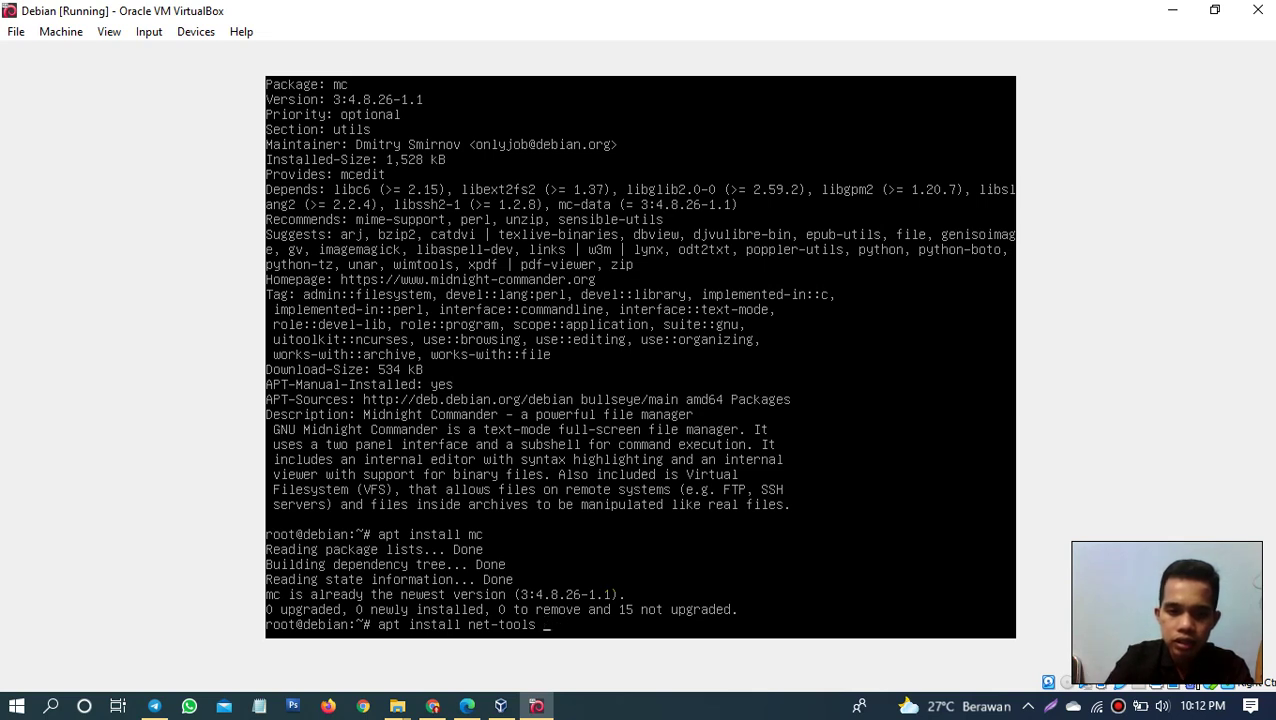
text(dnsutils)
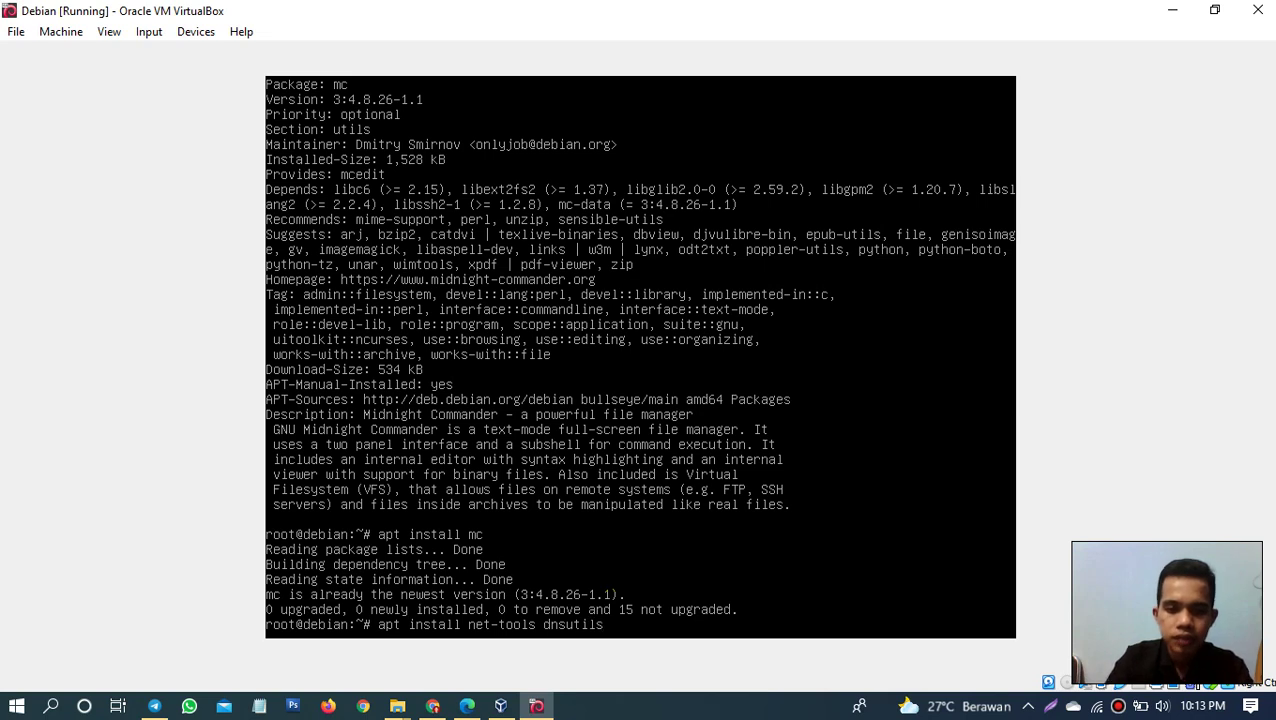
key(Return)
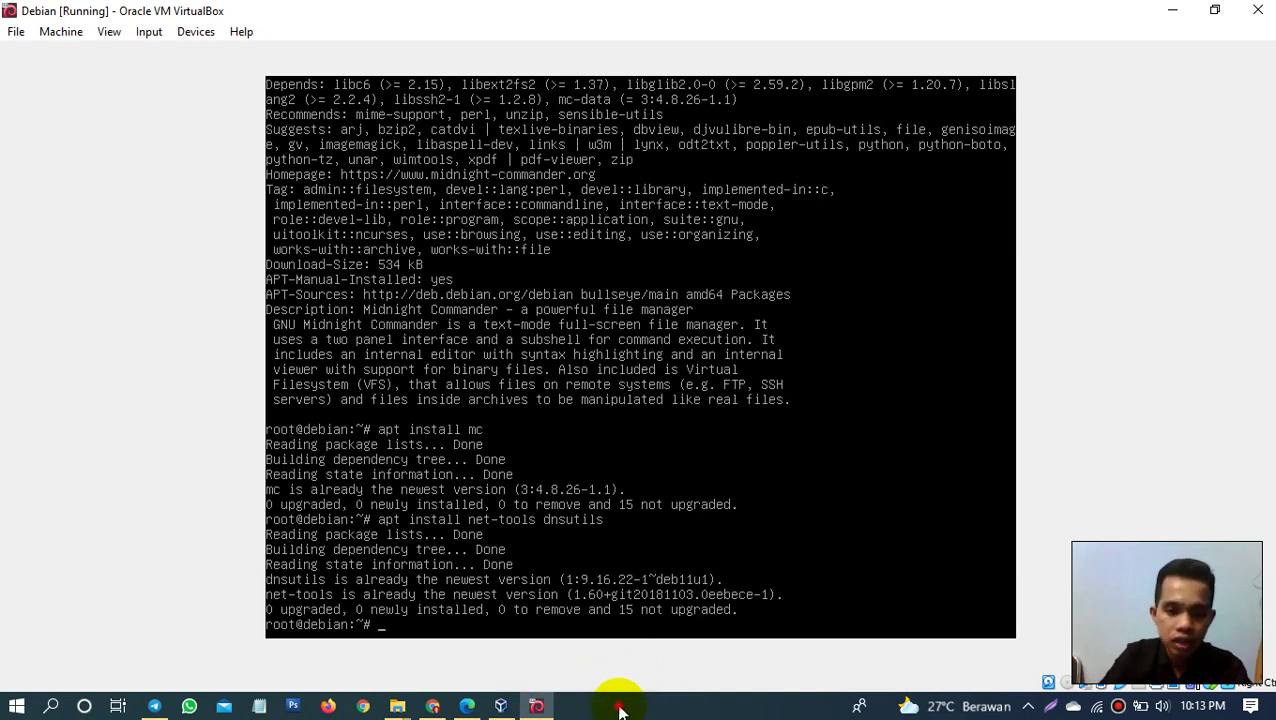
click(618, 710)
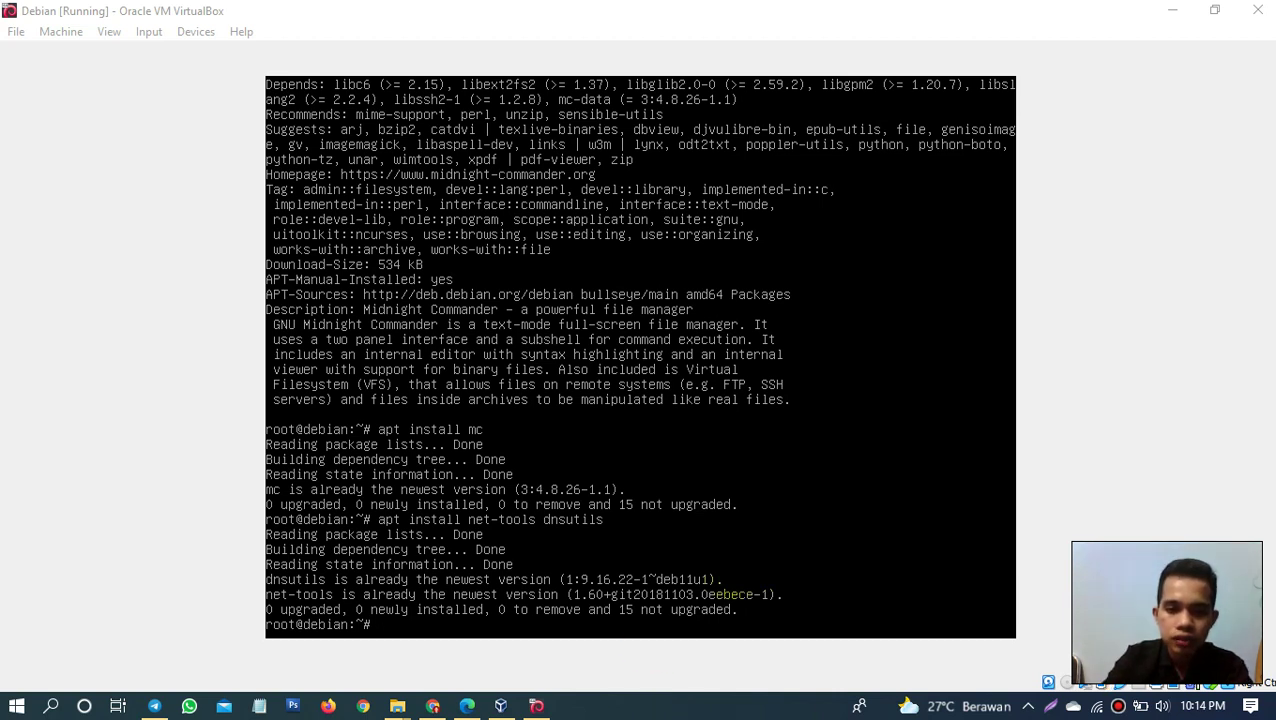
Step: Run 'apt install openssh-server', which reports version 1:8.4p1-5 already installed
click(738, 564)
text(apt in)
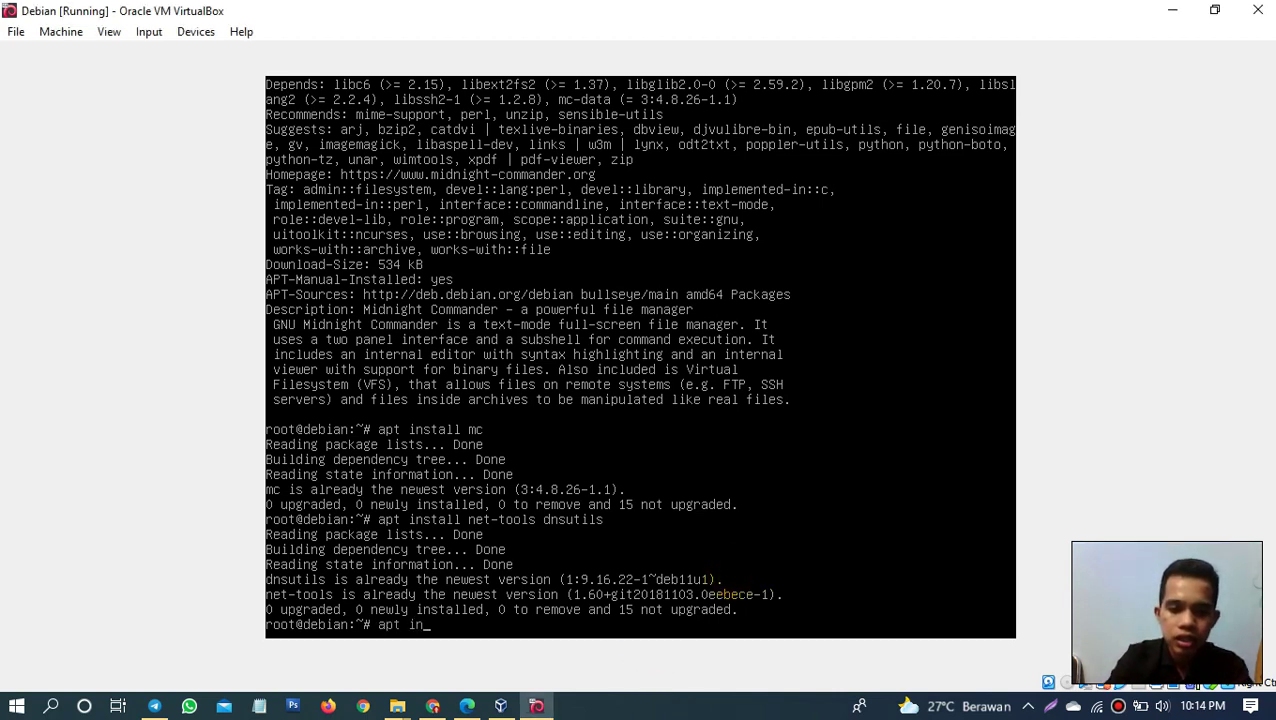
text(stall )
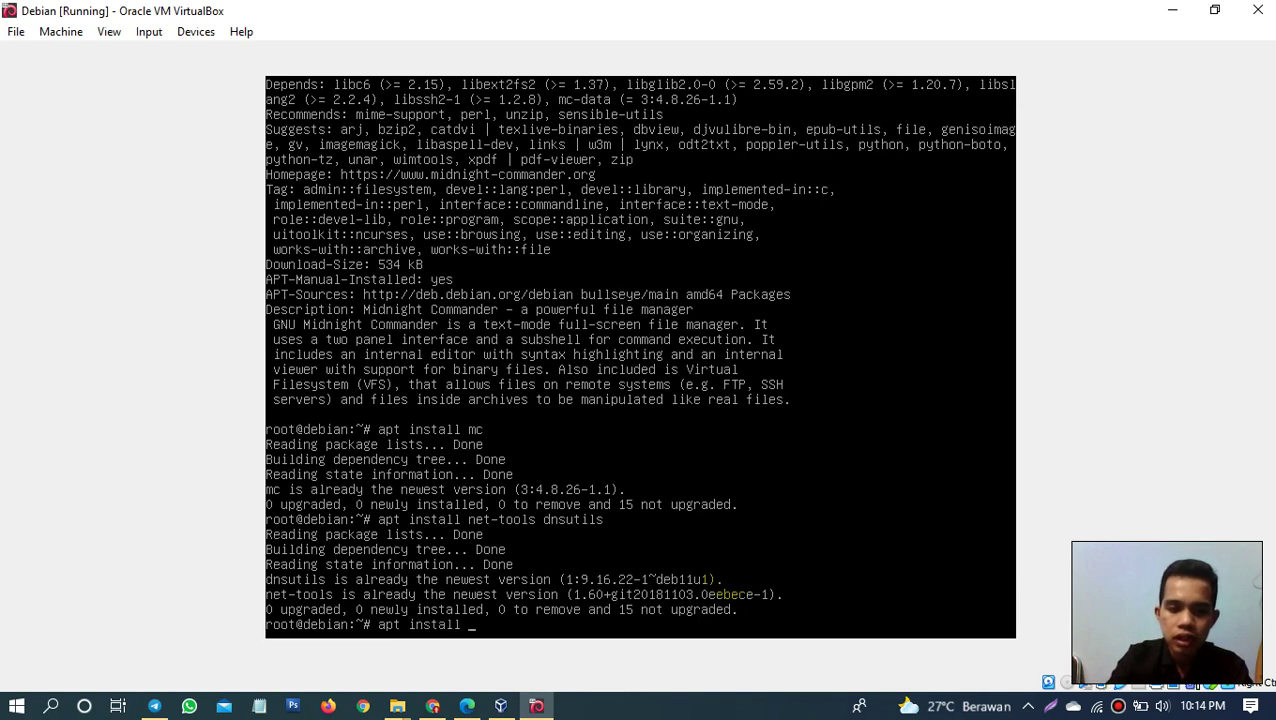
text(ssh)
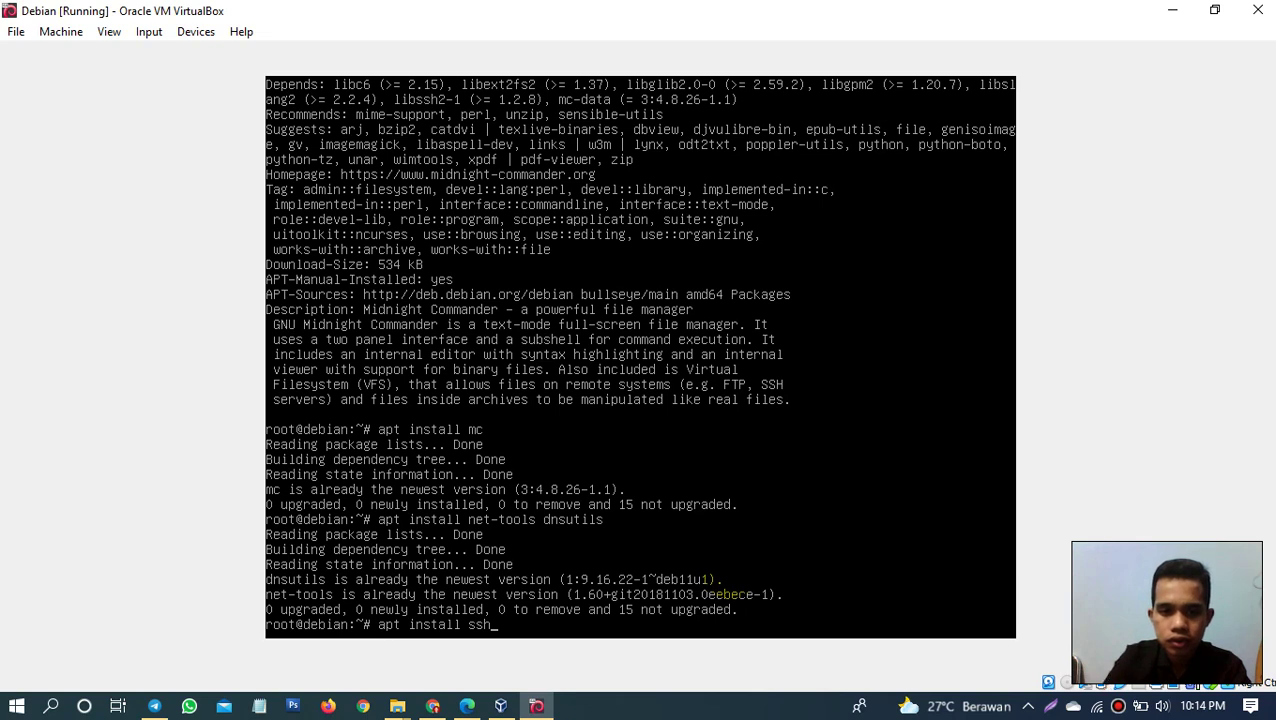
key(BackSpace)
key(BackSpace)
key(BackSpace)
text(ope)
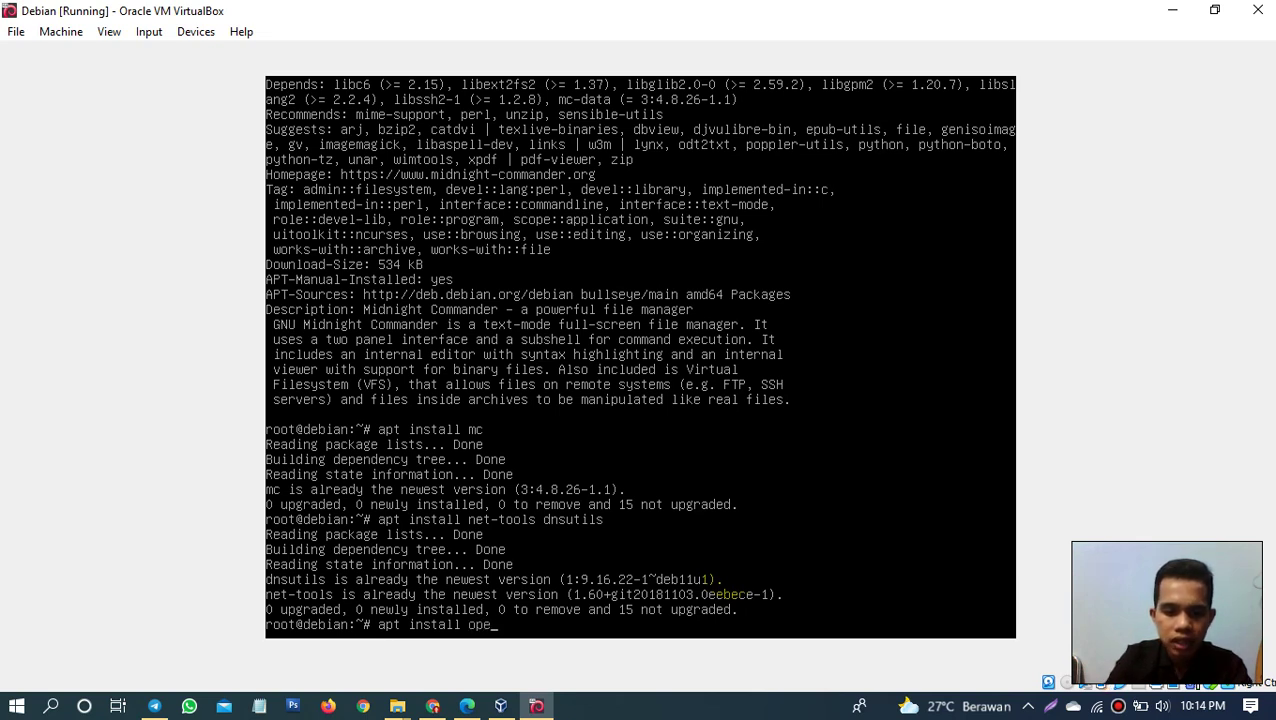
text(nssh)
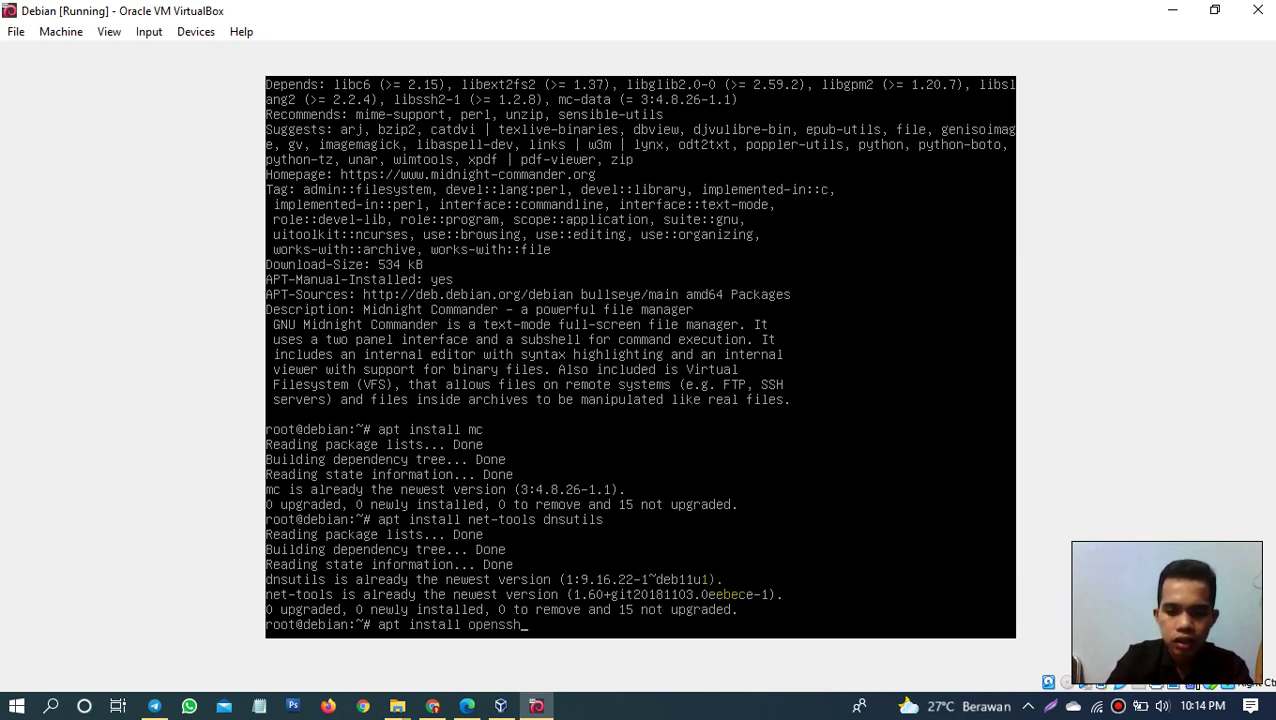
text(-server)
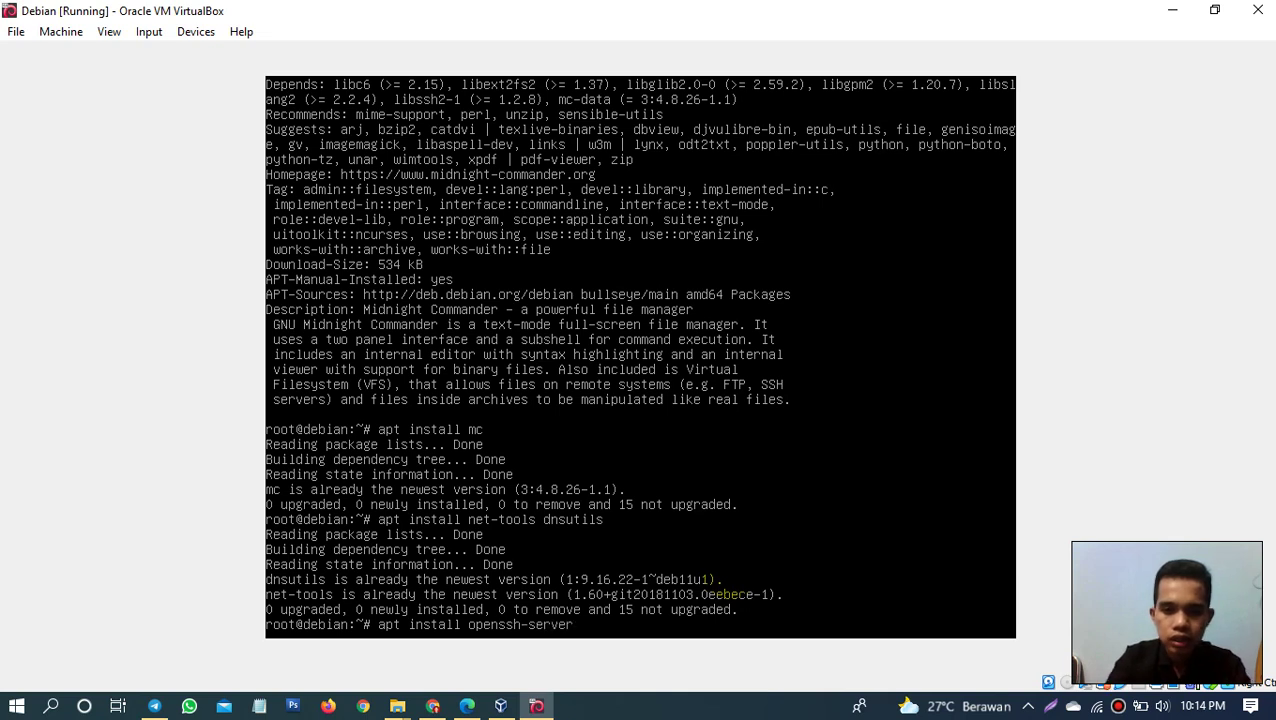
key(Return)
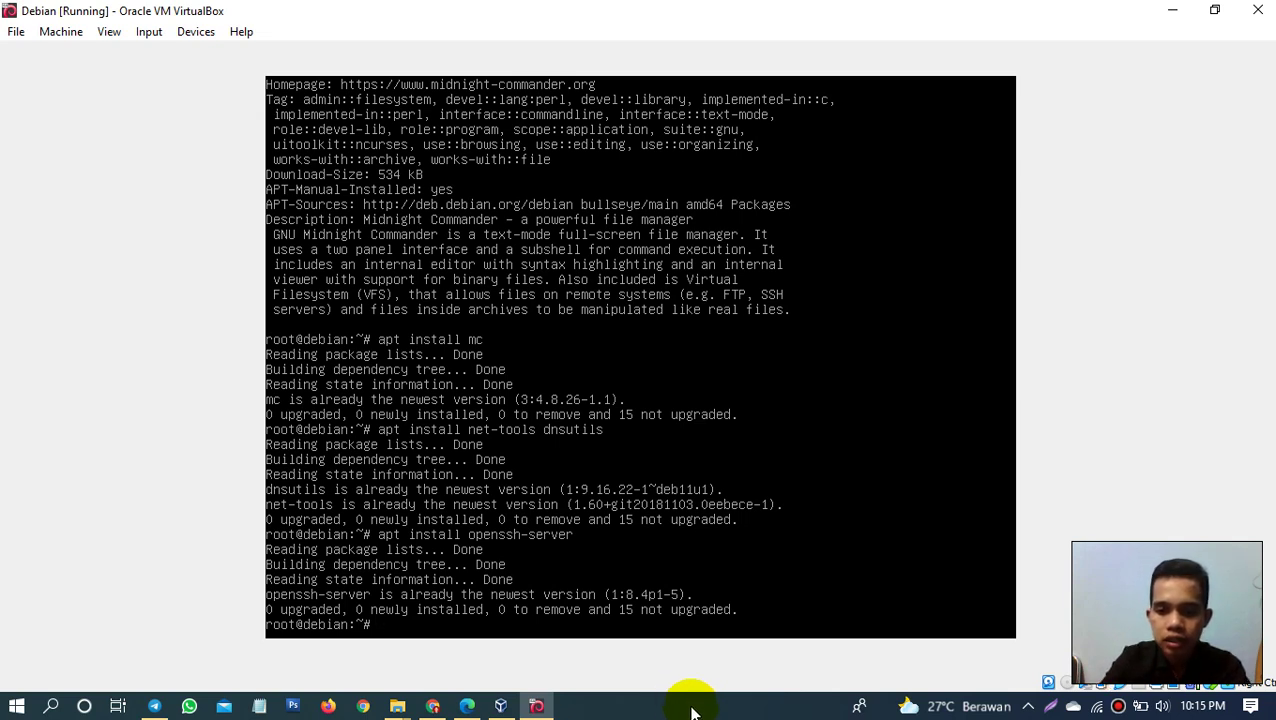
click(690, 712)
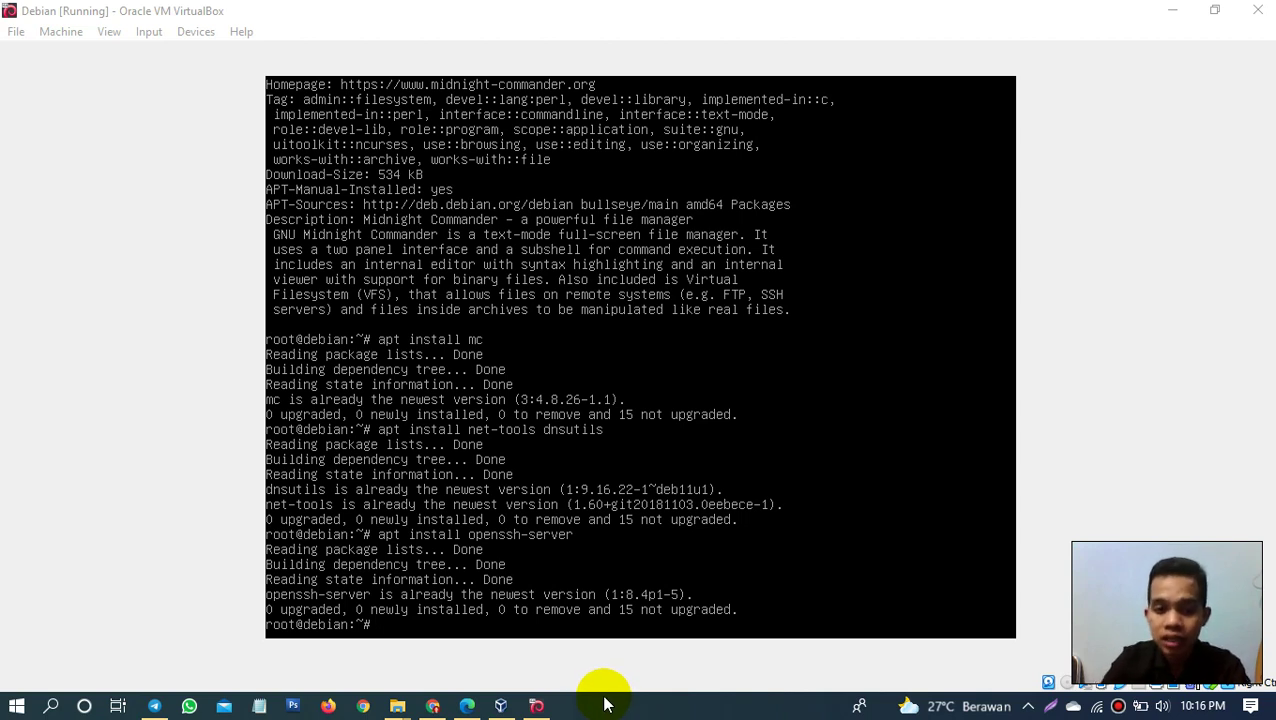
Step: Run '/ect/init.d/ssh status', which fails with 'No such file or directory', then recall it
click(586, 640)
text(/ect)
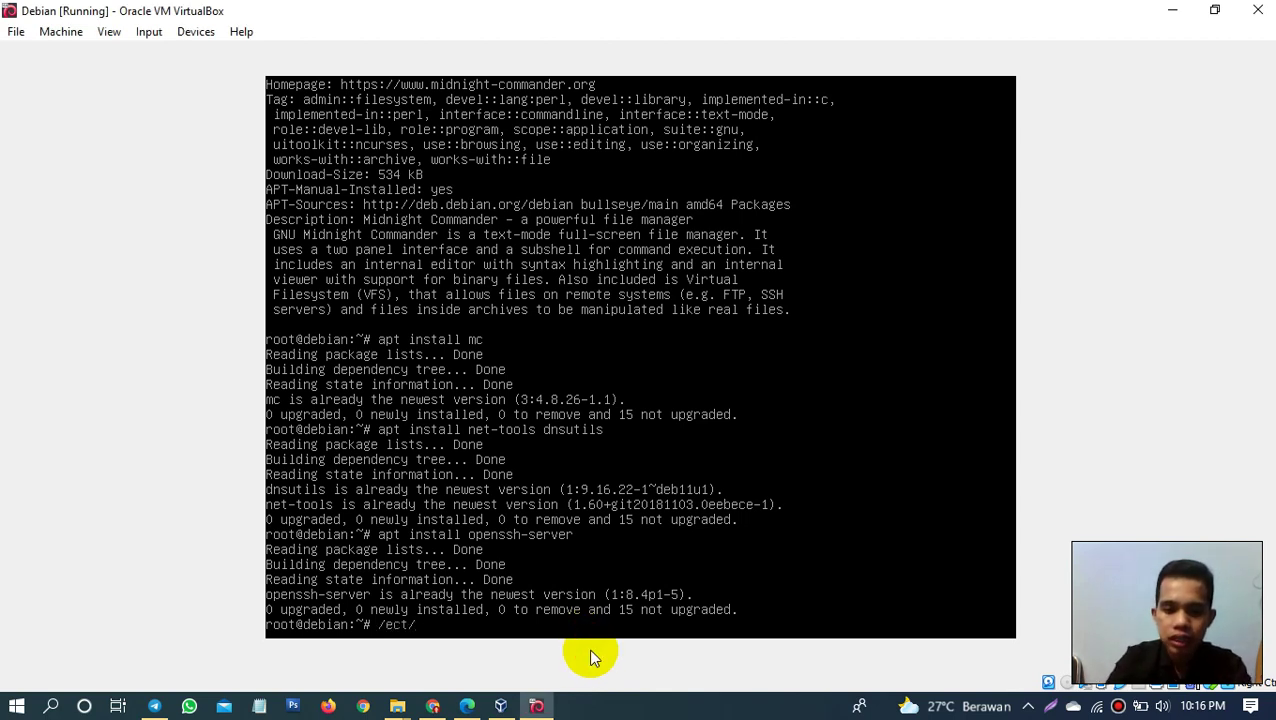
text(/in)
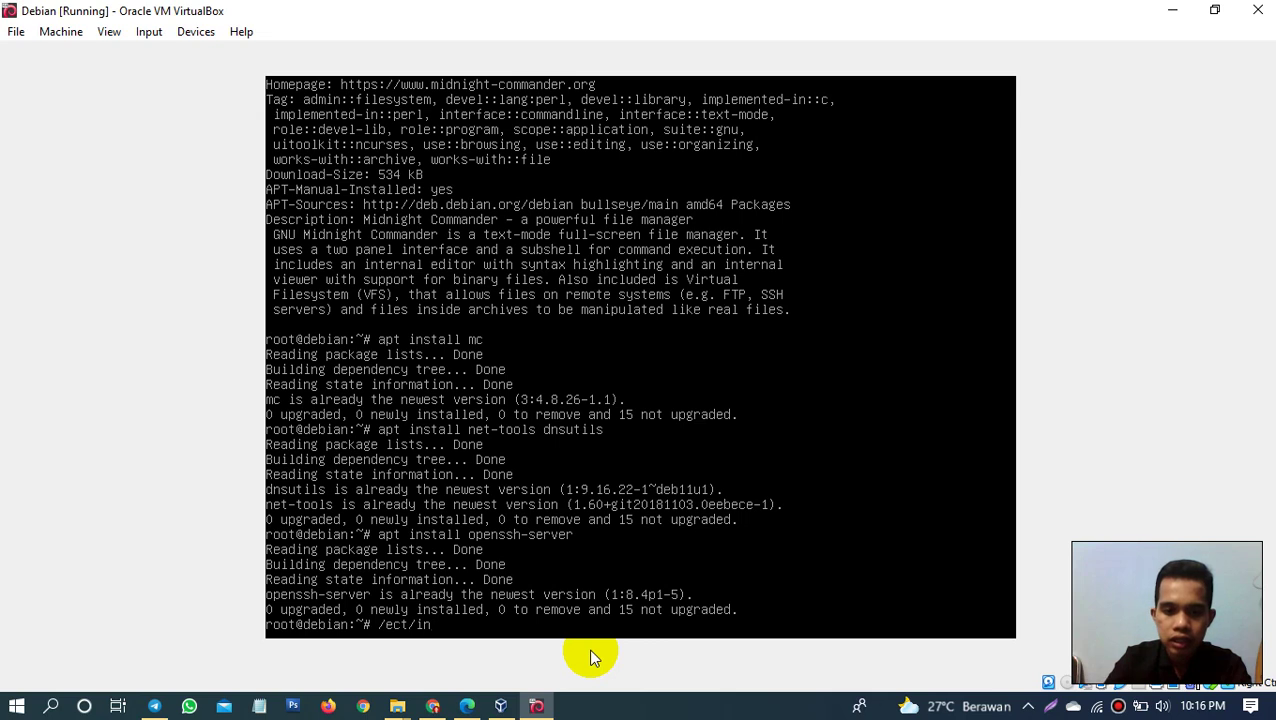
text(it)
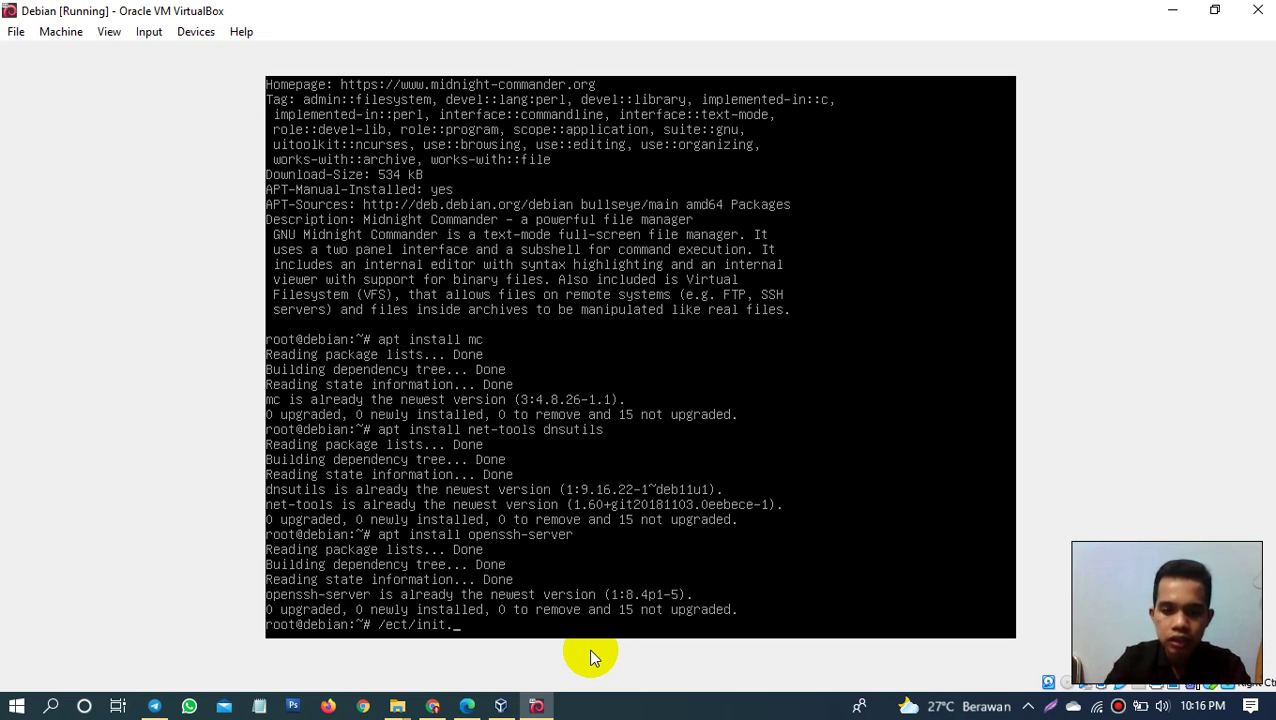
text(.d)
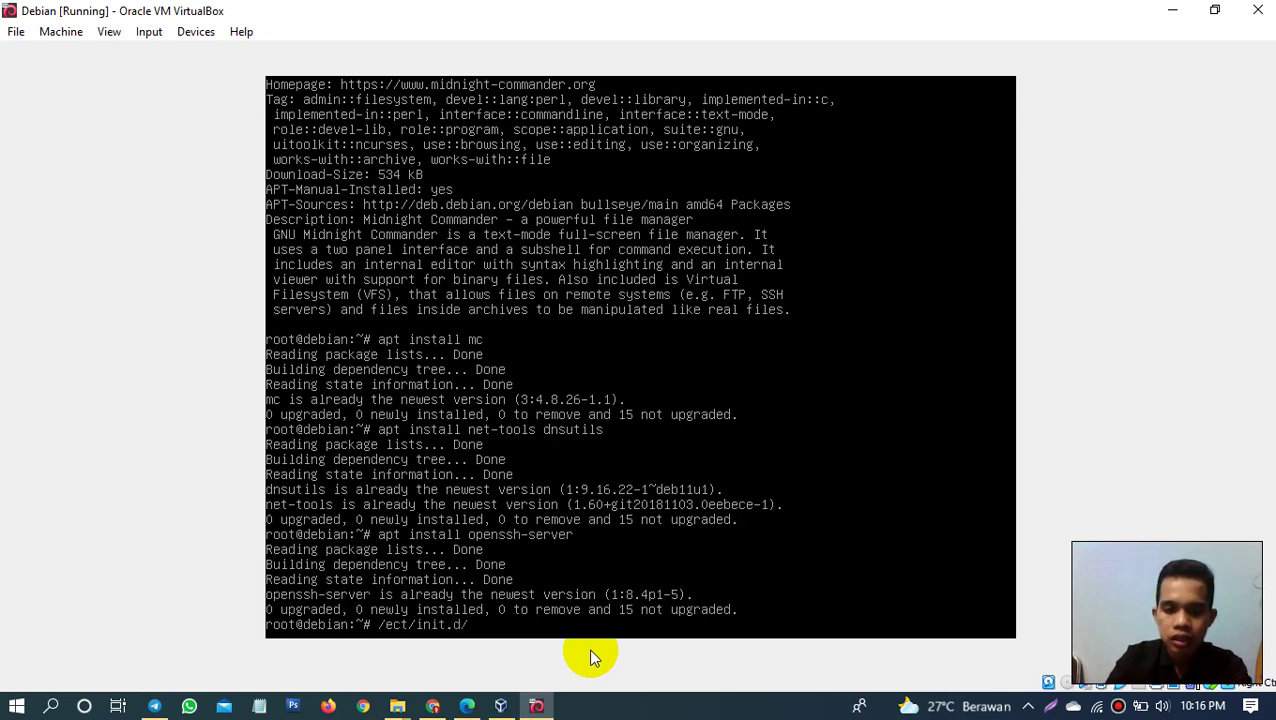
text(/ssh)
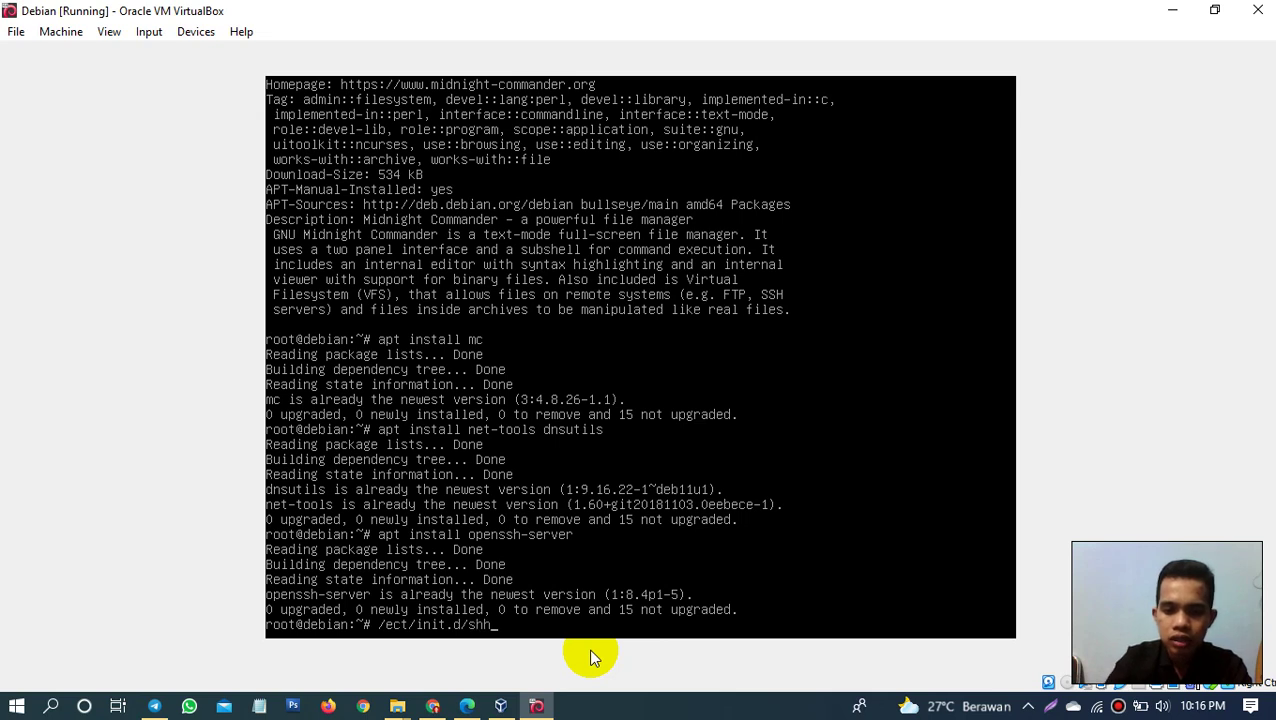
key(BackSpace)
key(BackSpace)
text(sh )
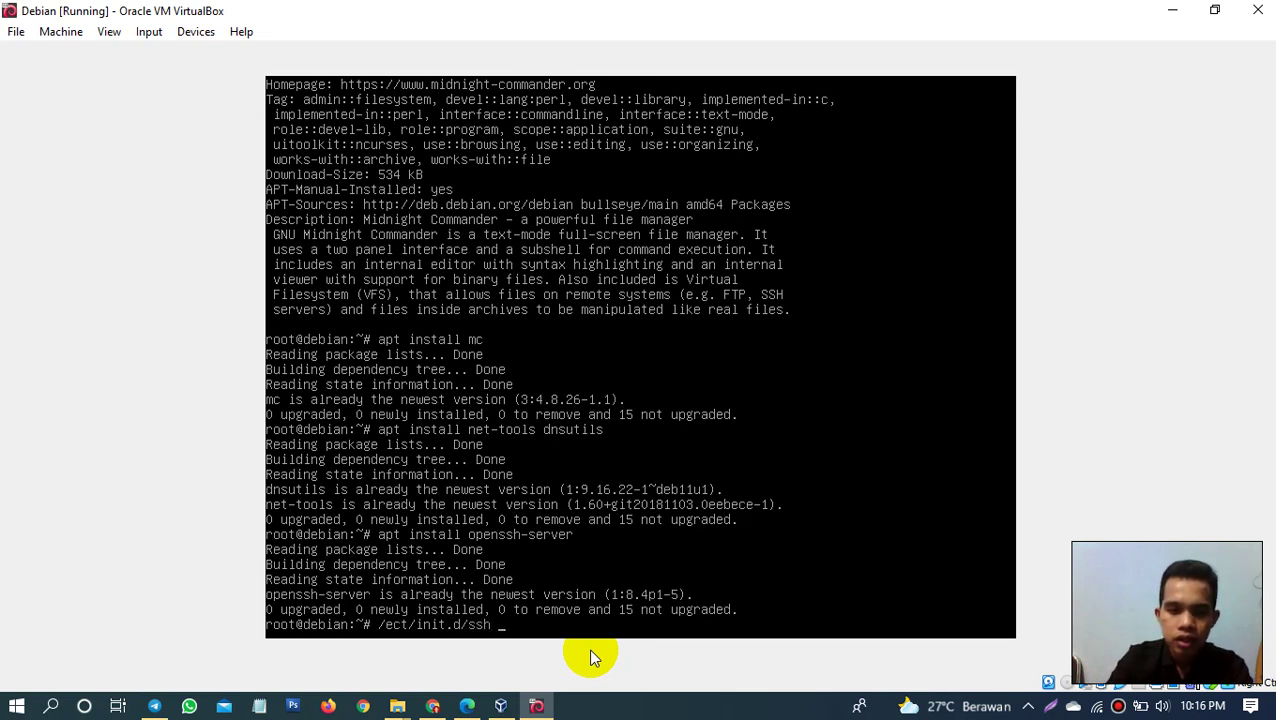
text(status)
key(Return)
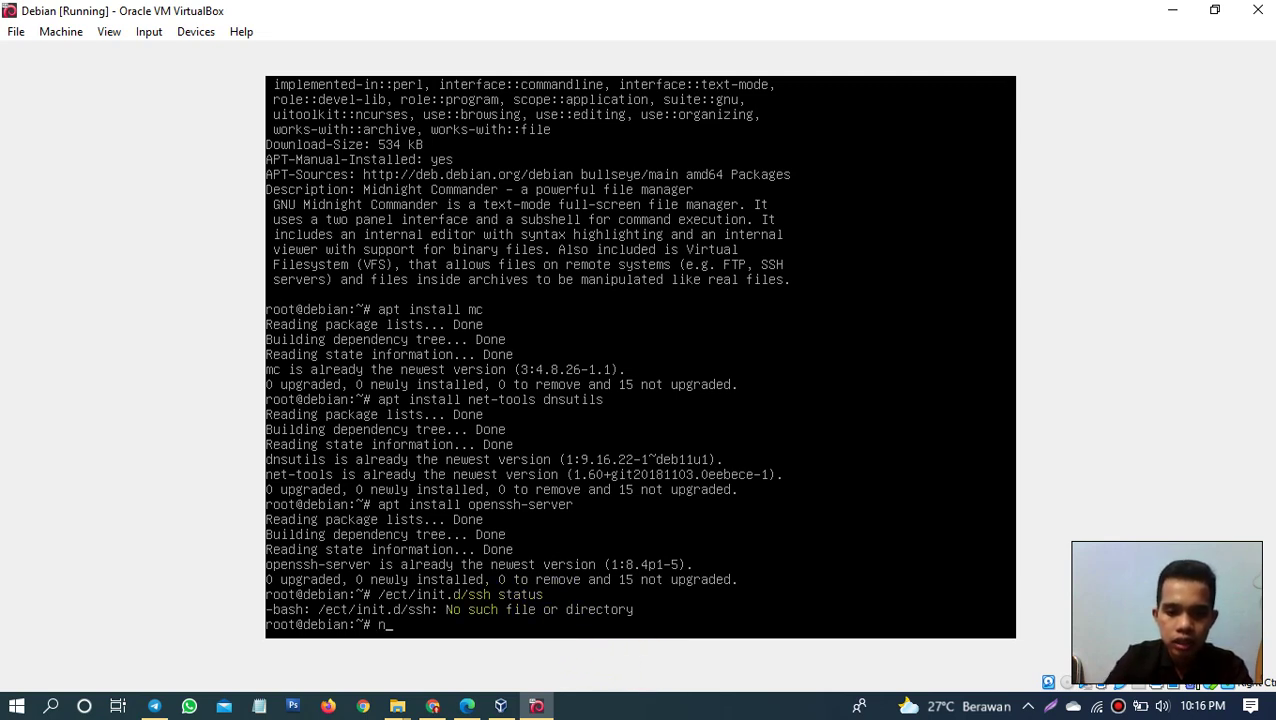
key(Up)
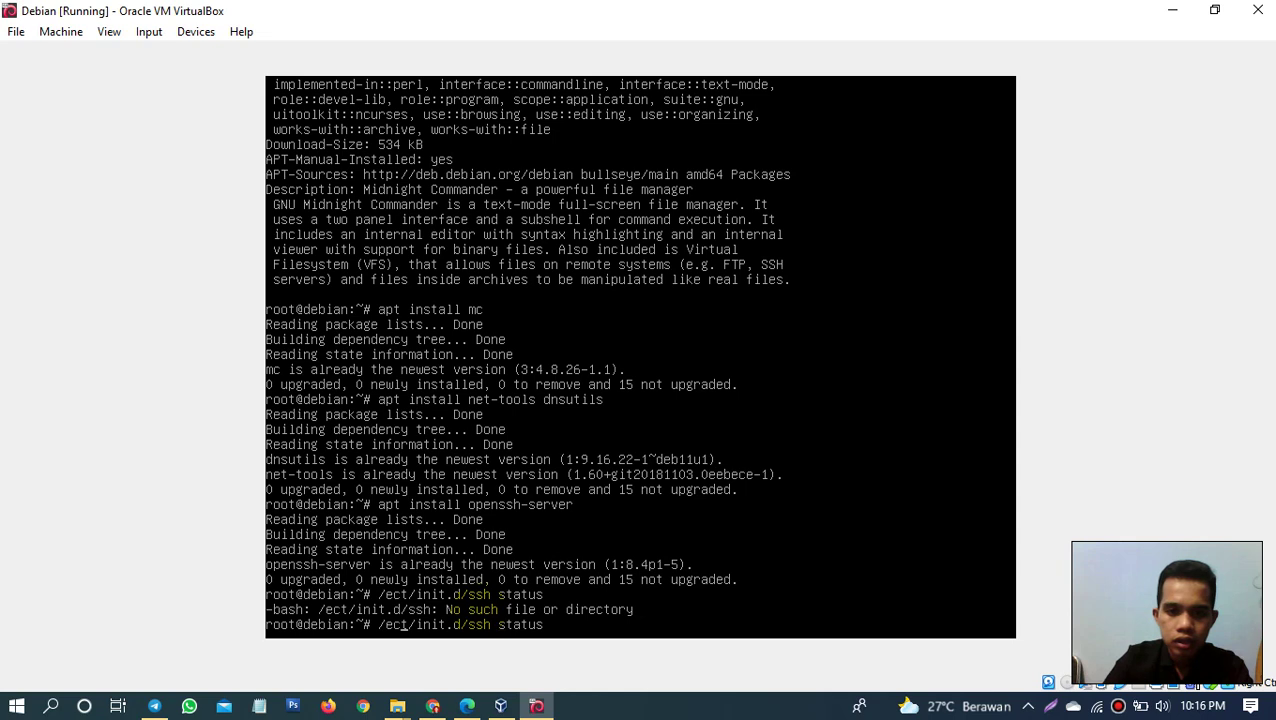
Step: Open the ssh init script in nano, save it, and exit back to the shell
text(nano)
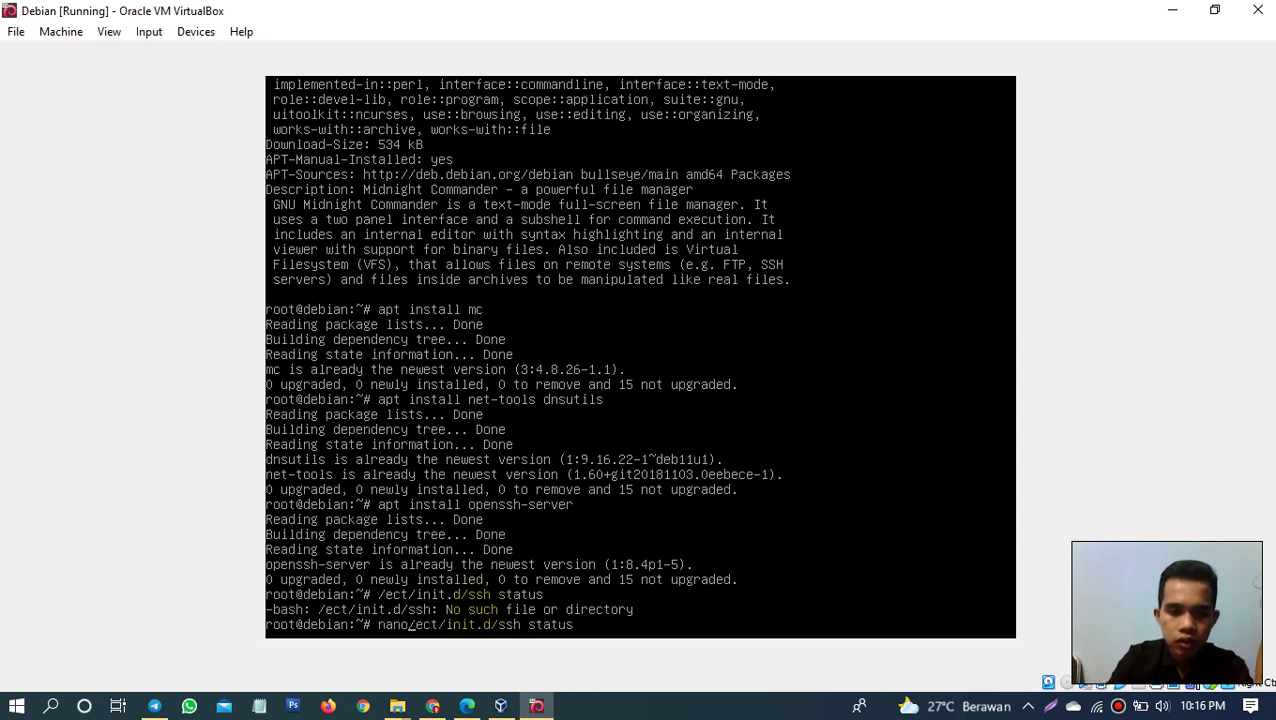
key(Return)
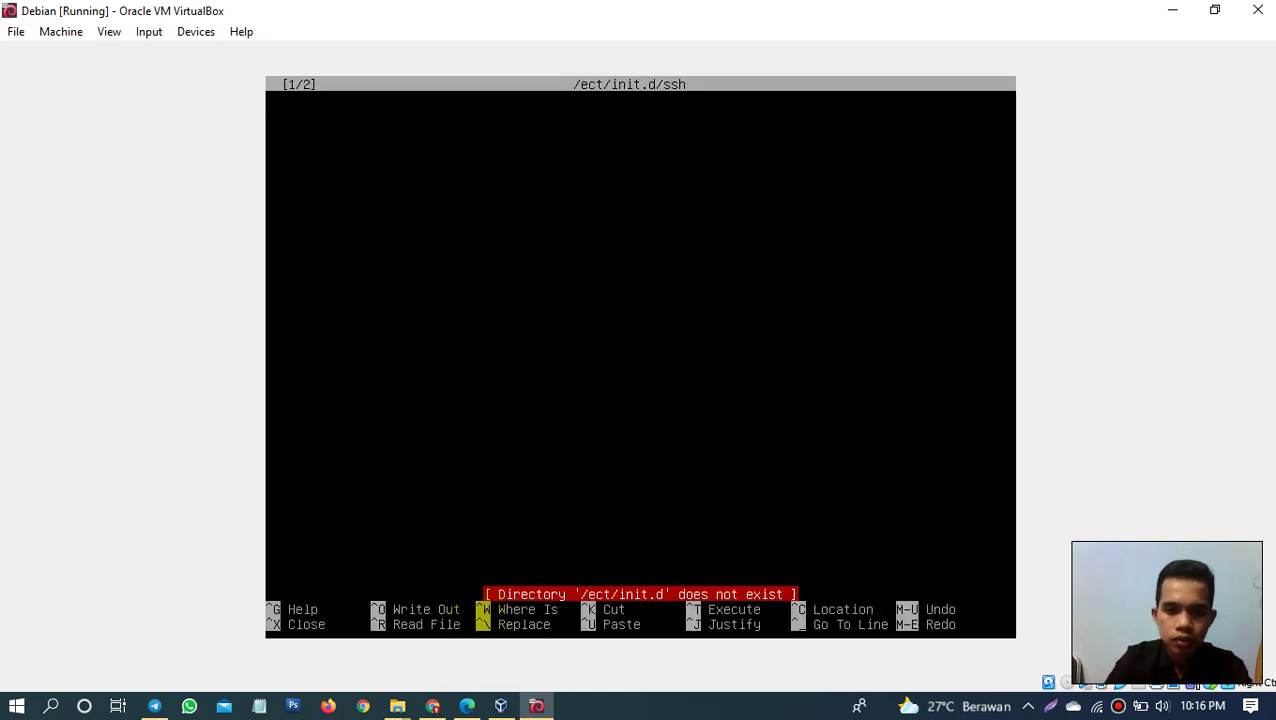
key(ctrl+o)
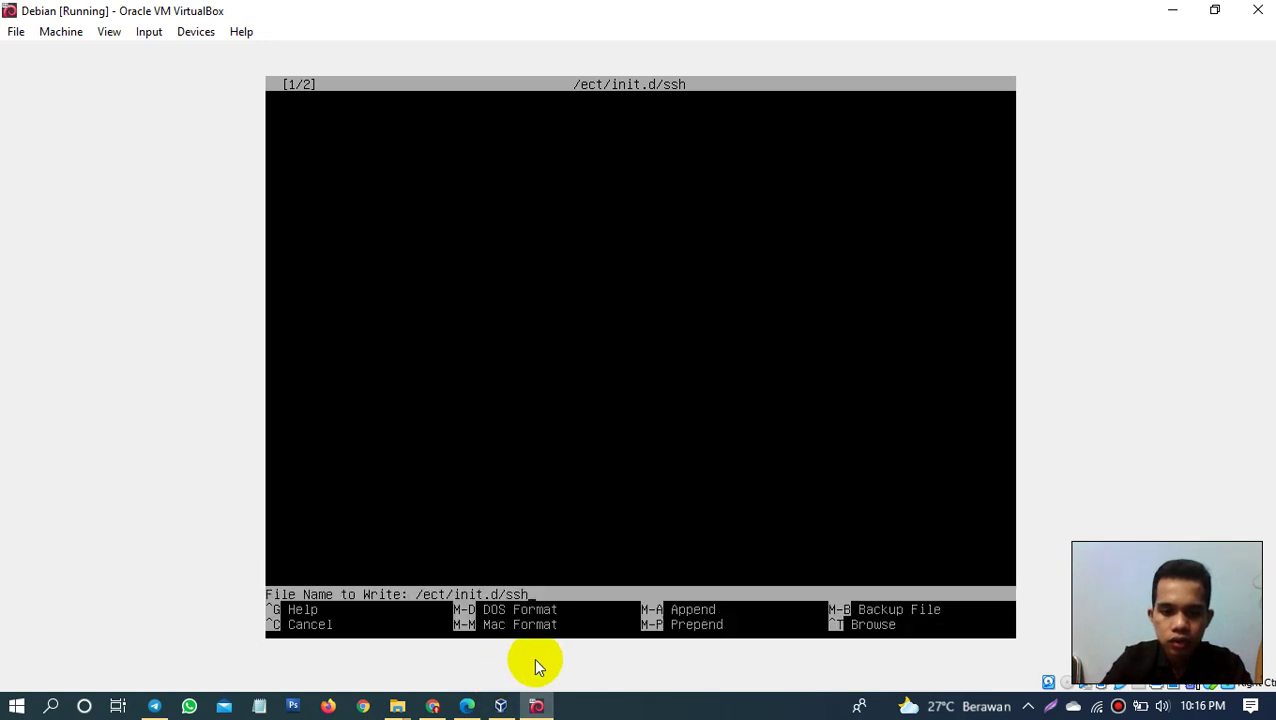
key(Return)
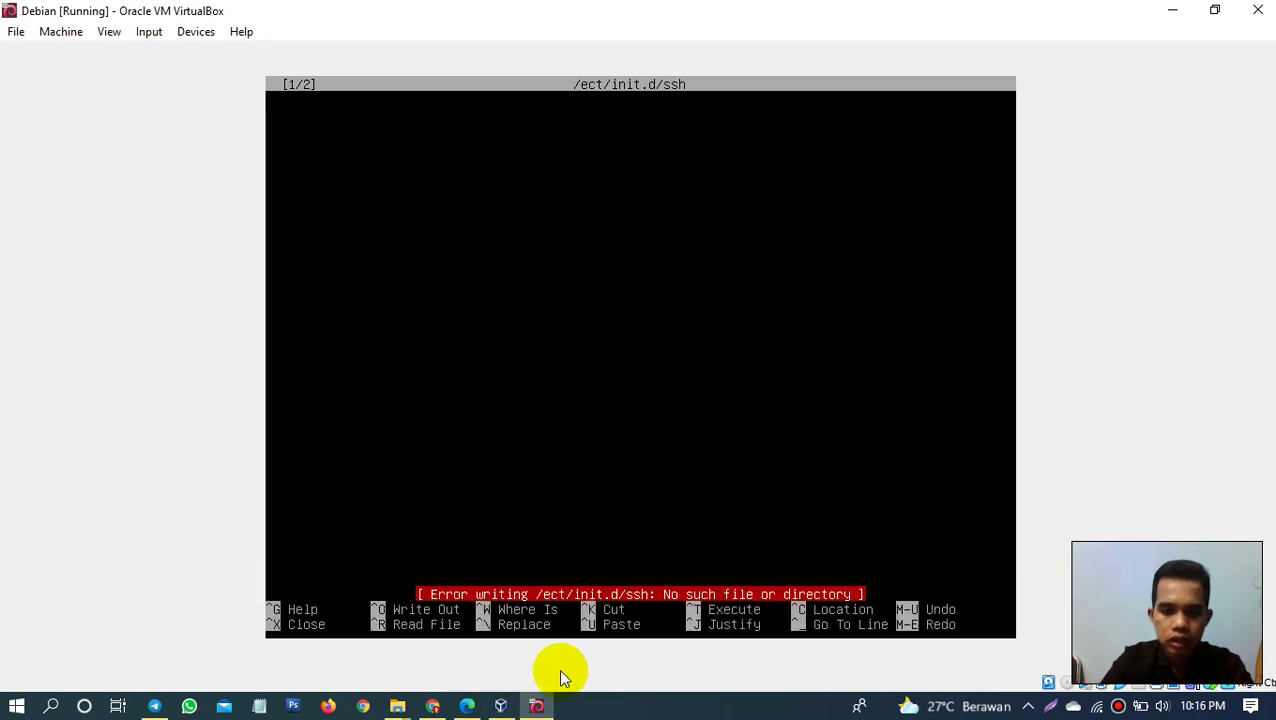
key(ctrl+x)
key(ctrl+x)
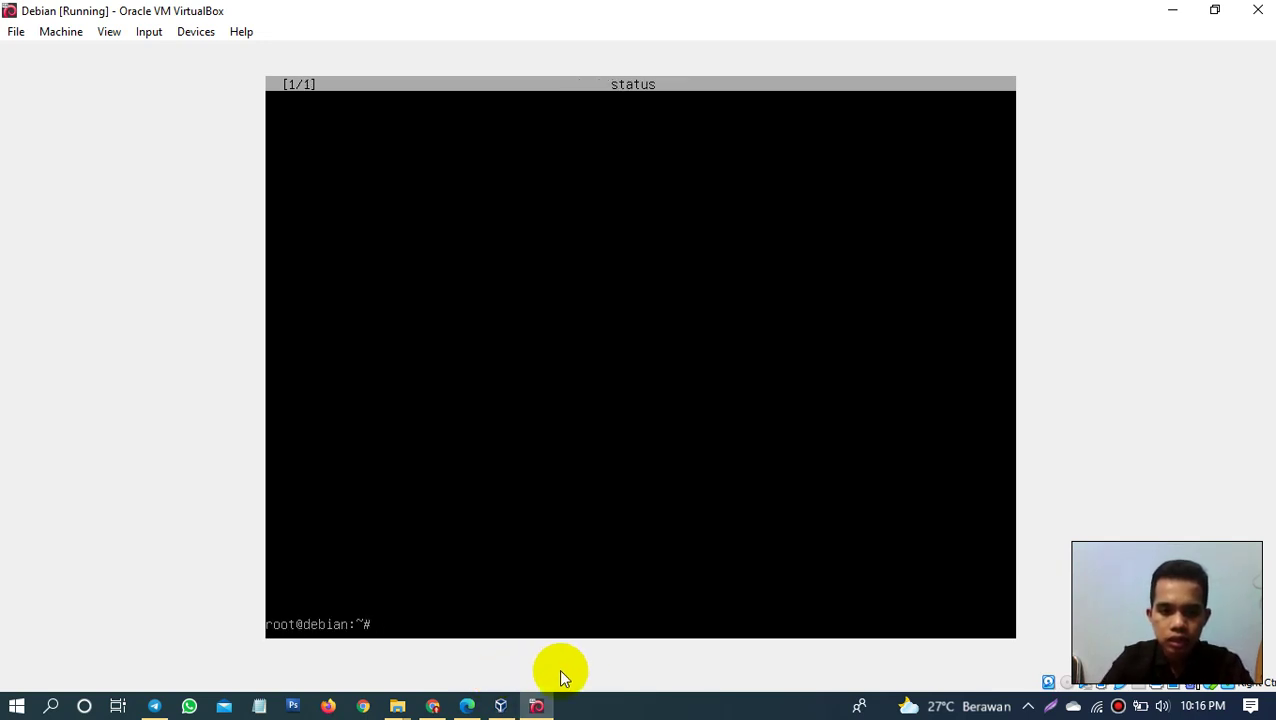
Step: Discard the typed 'apt install openssh-server' line and recall the earlier ssh status command from history
click(600, 708)
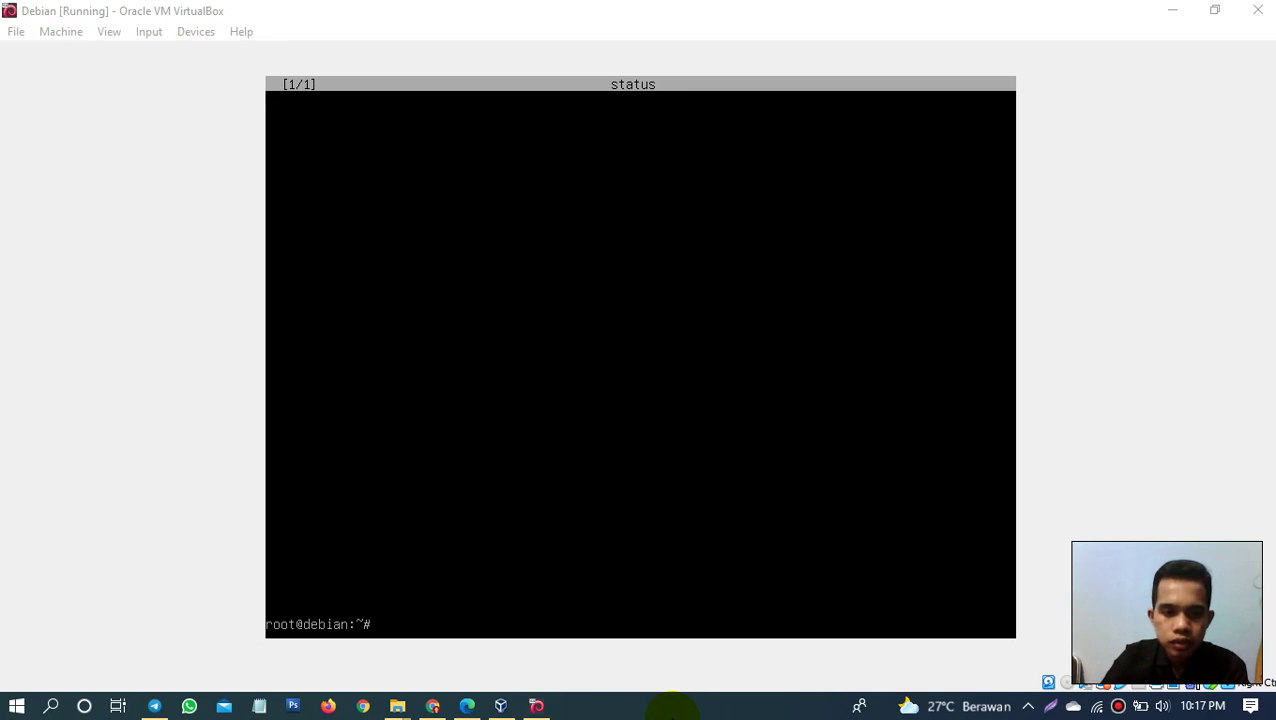
click(604, 601)
text(apt install openssh-server)
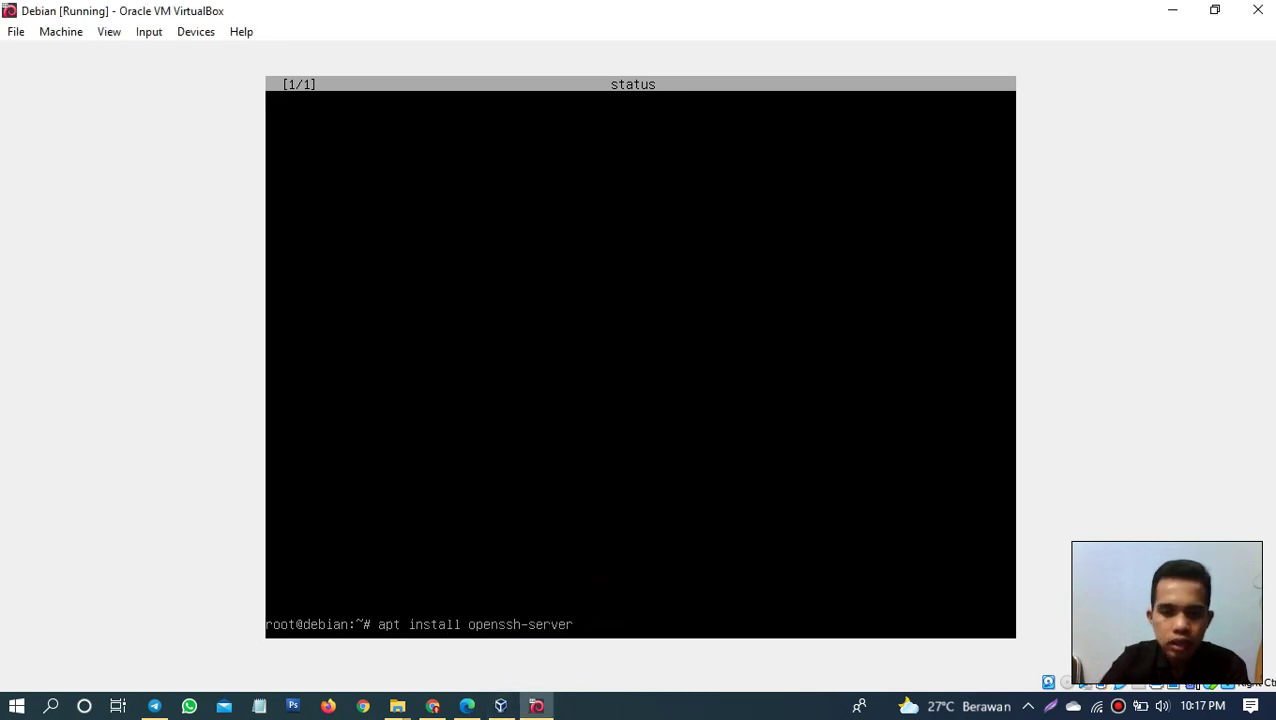
key(ctrl+u)
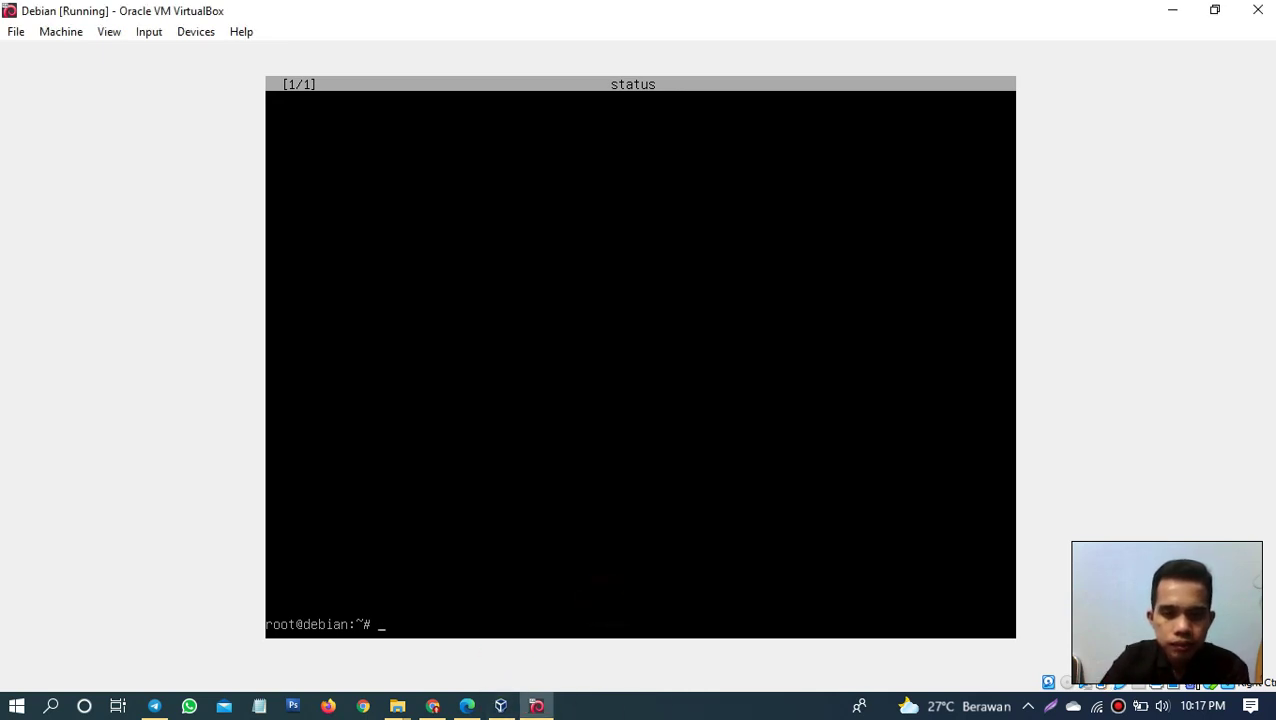
text(nano /ect/init.d/ssh status)
key(Down)
key(Down)
key(Down)
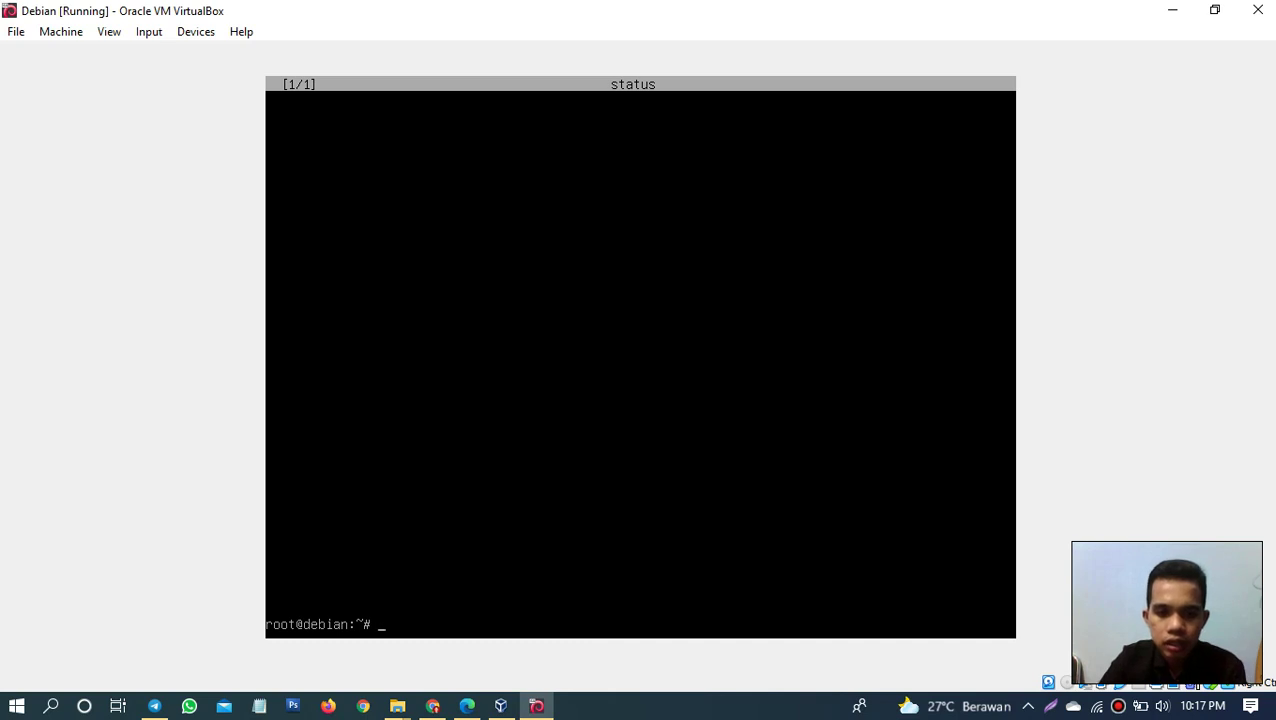
key(Up)
key(Up)
key(Up)
key(Down)
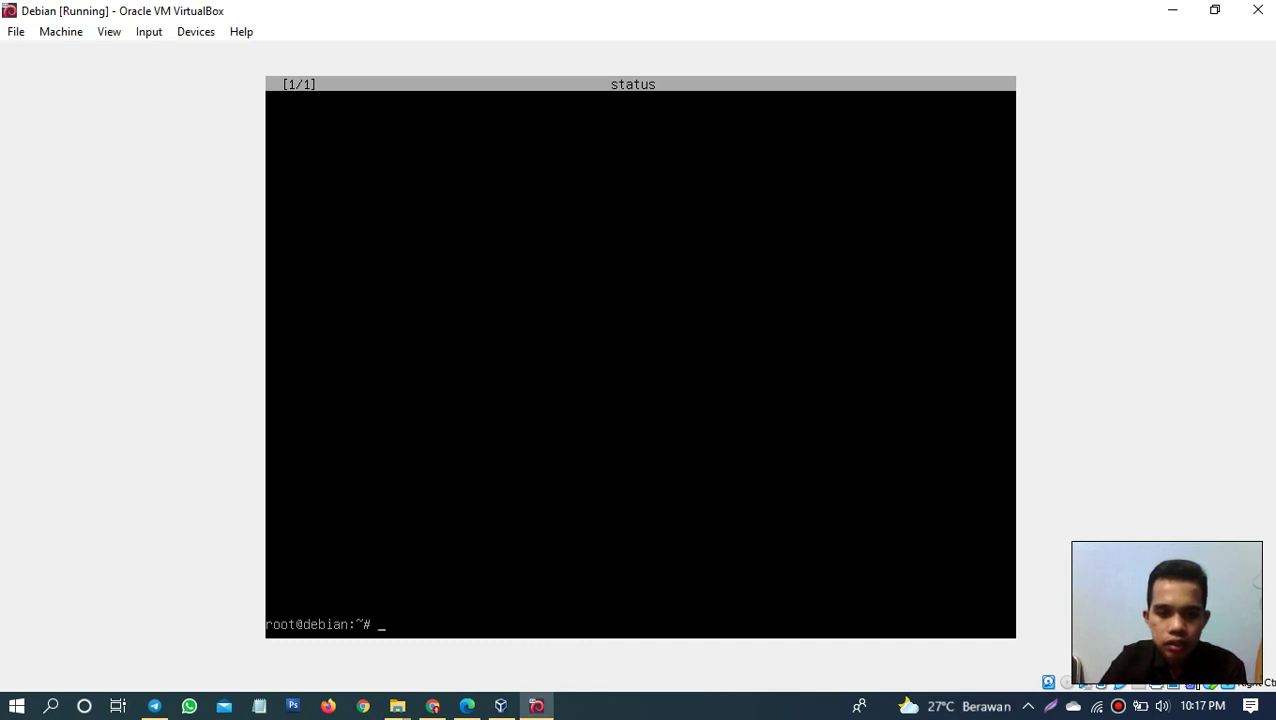
key(Up)
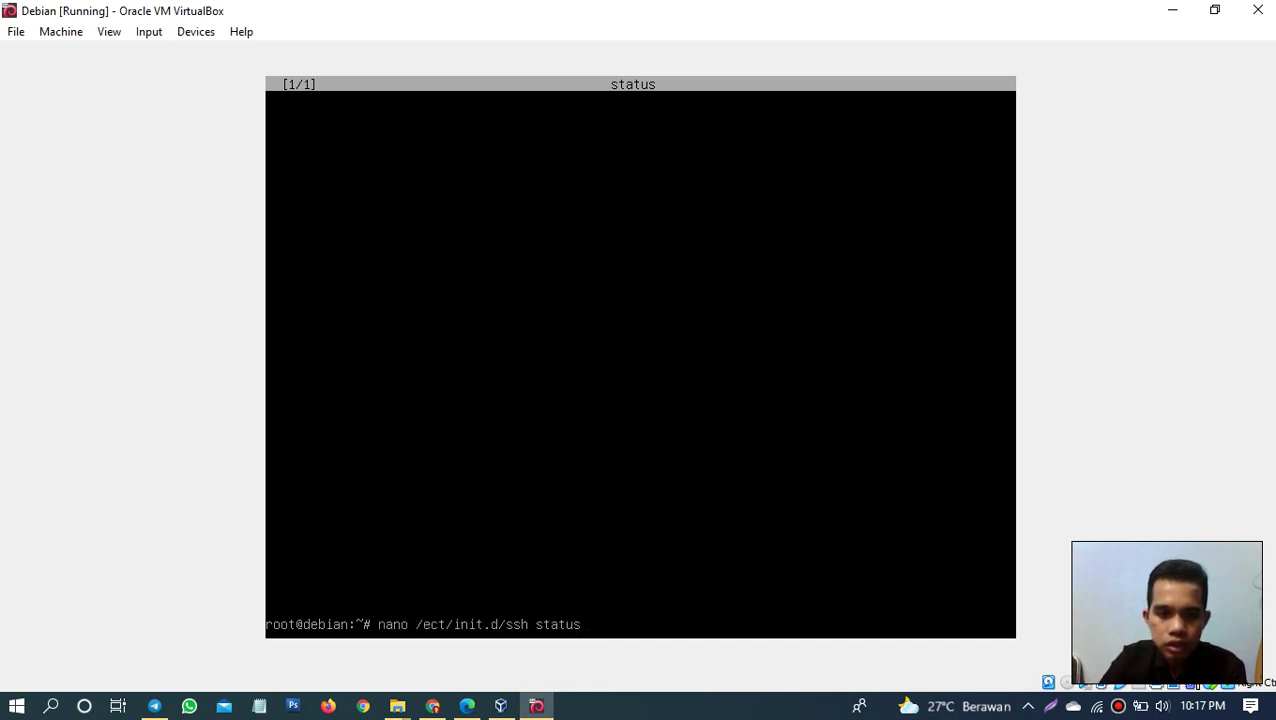
Step: Correct the command to '/etc/init.d/ssh status' and run it, showing ssh active on port 22
key(Left)
key(Left)
key(Left)
key(Left)
key(Left)
key(Left)
key(Left)
key(Left)
key(Left)
key(Left)
key(Left)
key(Left)
key(Left)
key(Left)
key(Left)
key(Left)
key(Left)
key(Left)
key(Left)
key(Left)
key(BackSpace)
key(BackSpace)
key(BackSpace)
key(BackSpace)
key(BackSpace)
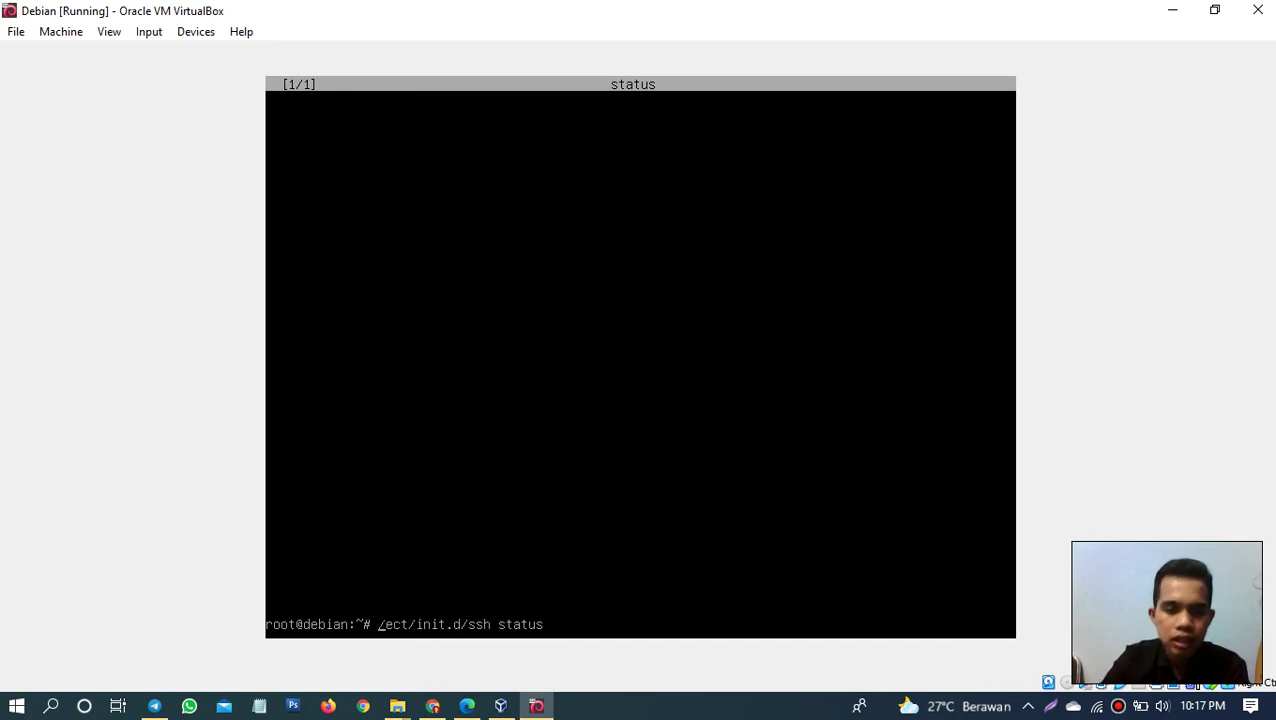
key(Right)
key(Right)
key(Right)
key(Right)
key(BackSpace)
key(BackSpace)
text(ct)
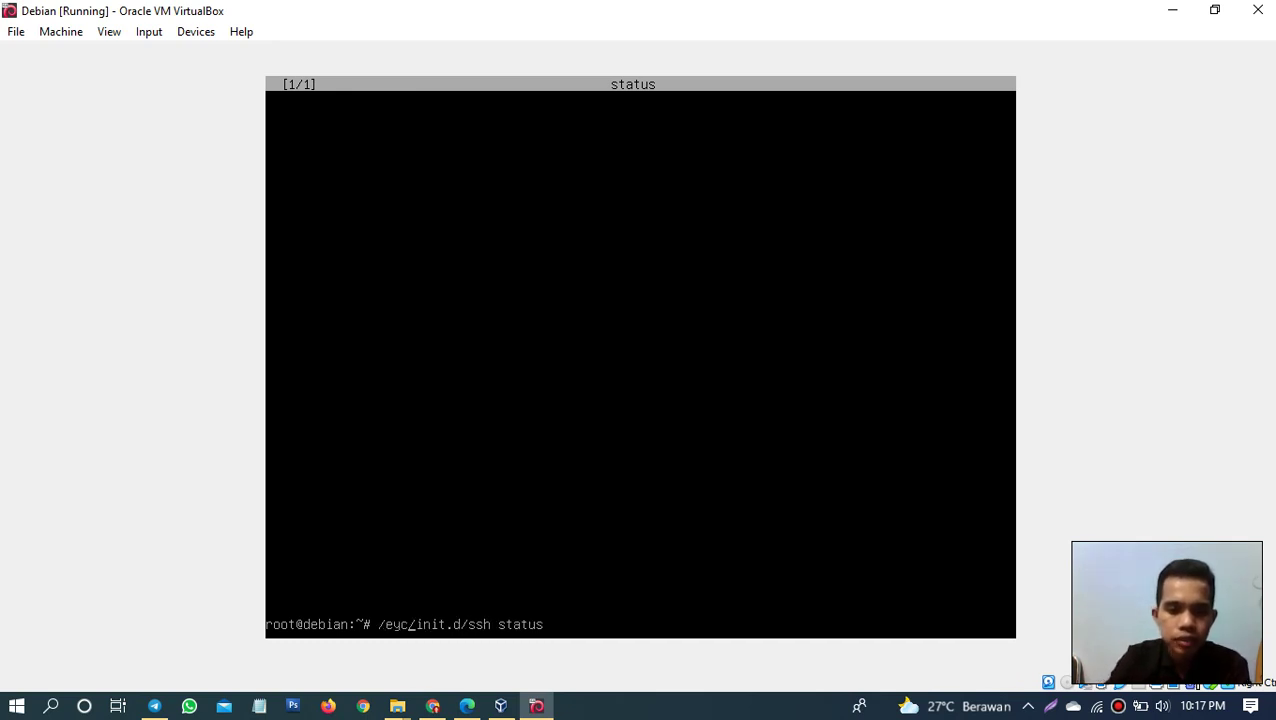
key(BackSpace)
key(BackSpace)
text(tc)
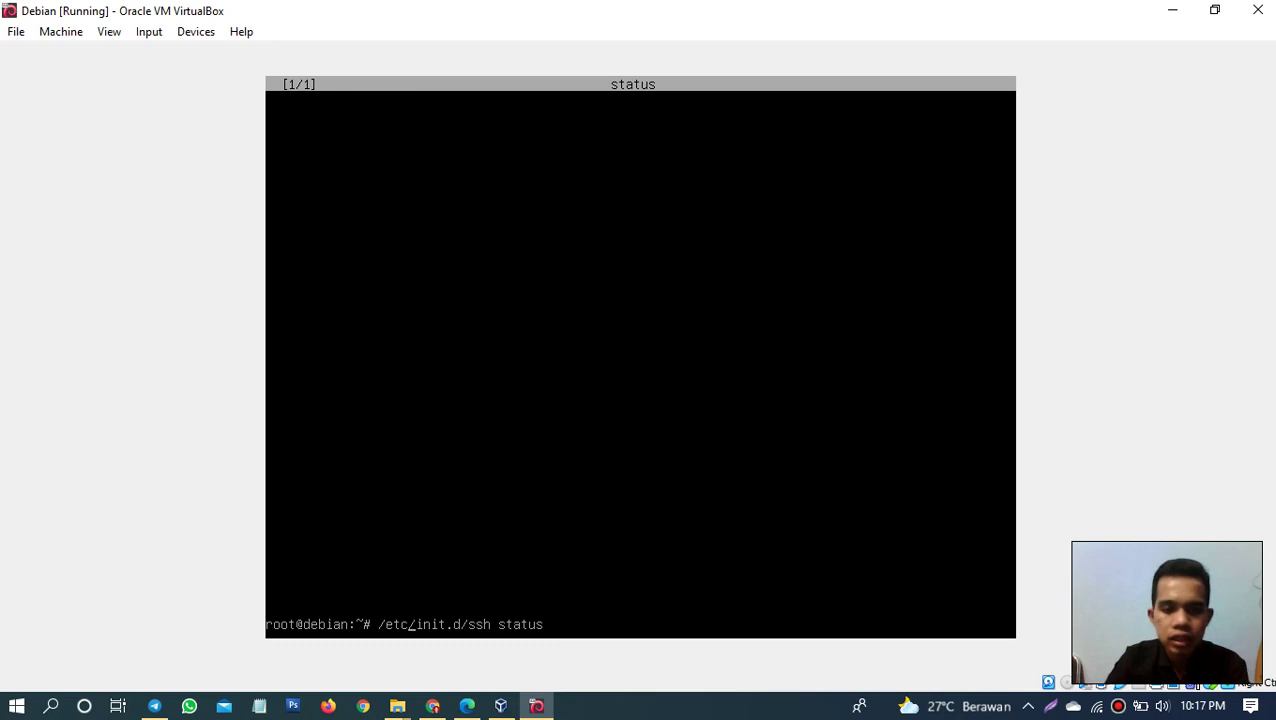
key(Return)
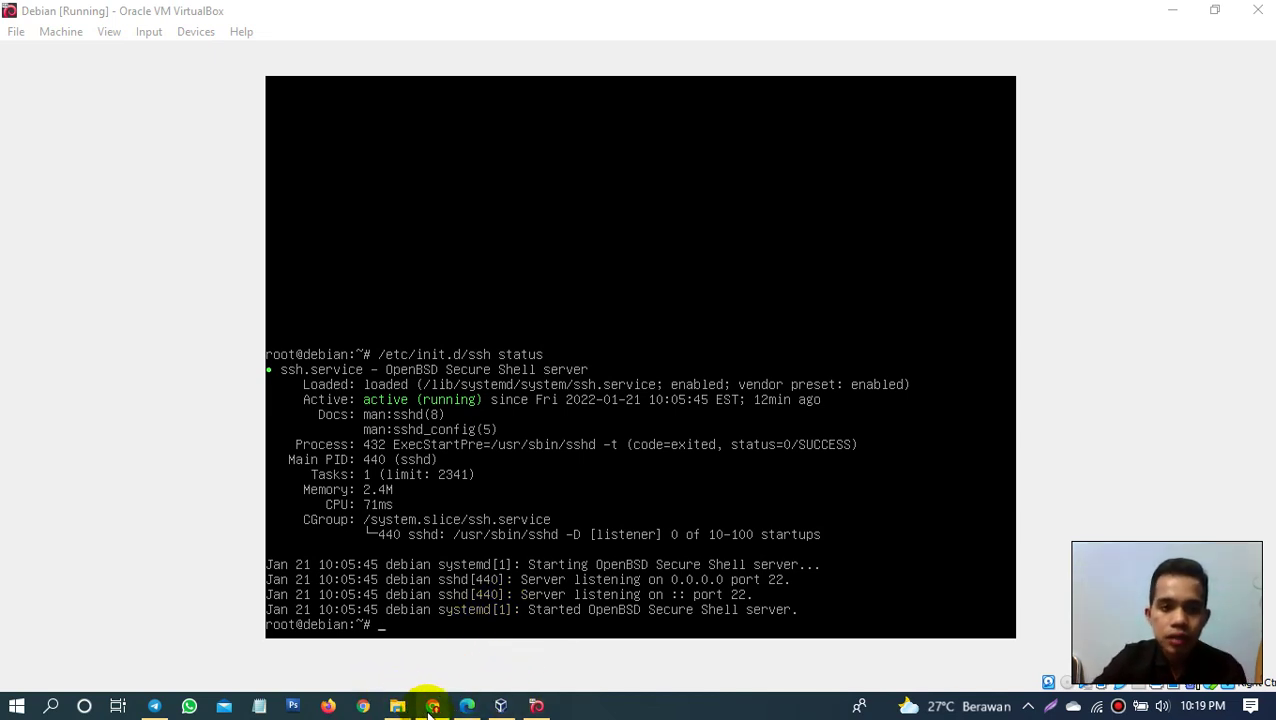
mouse_move(431, 712)
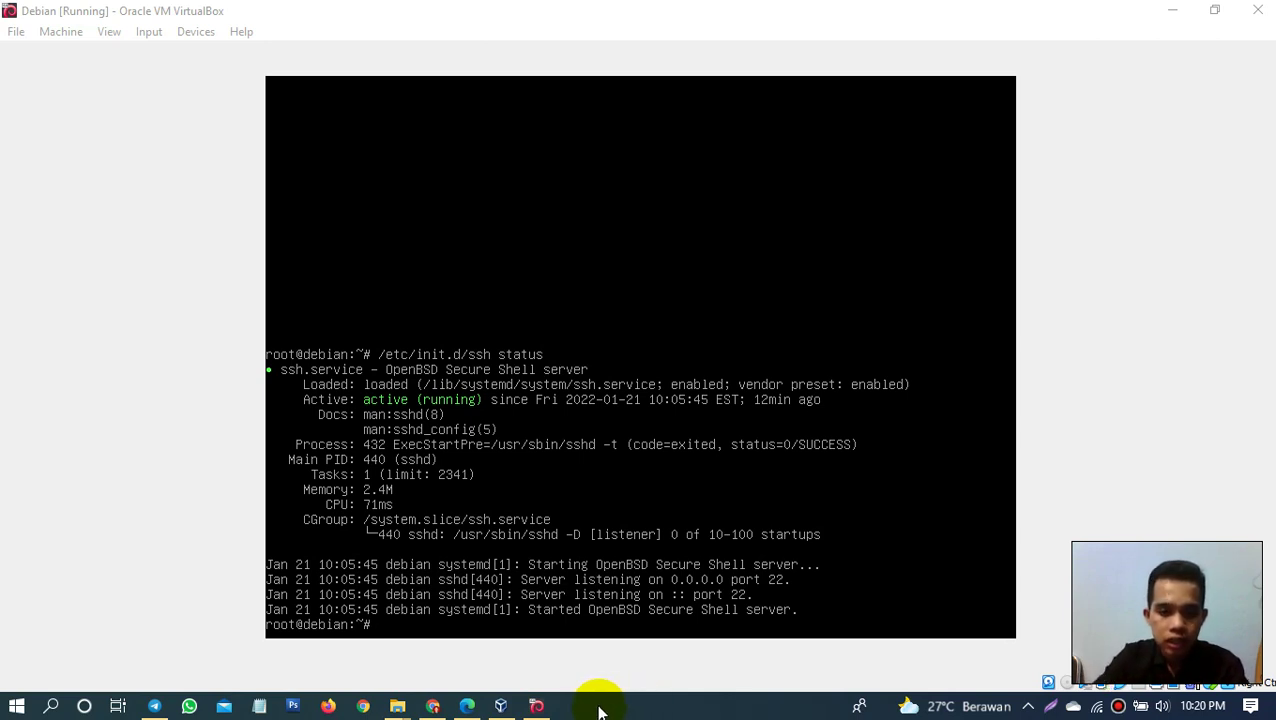
Step: Go from the tray's Network & Internet settings through Wi-Fi to the Network and Sharing Center
click(399, 706)
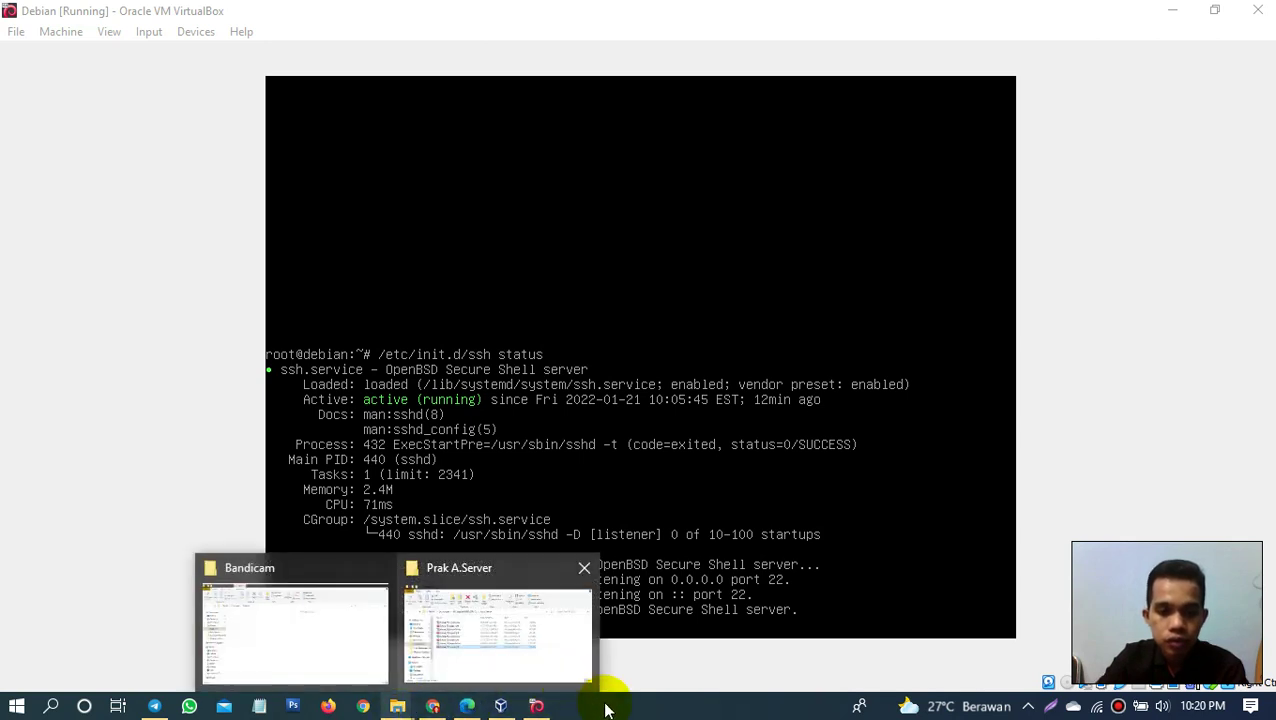
right_click(1096, 707)
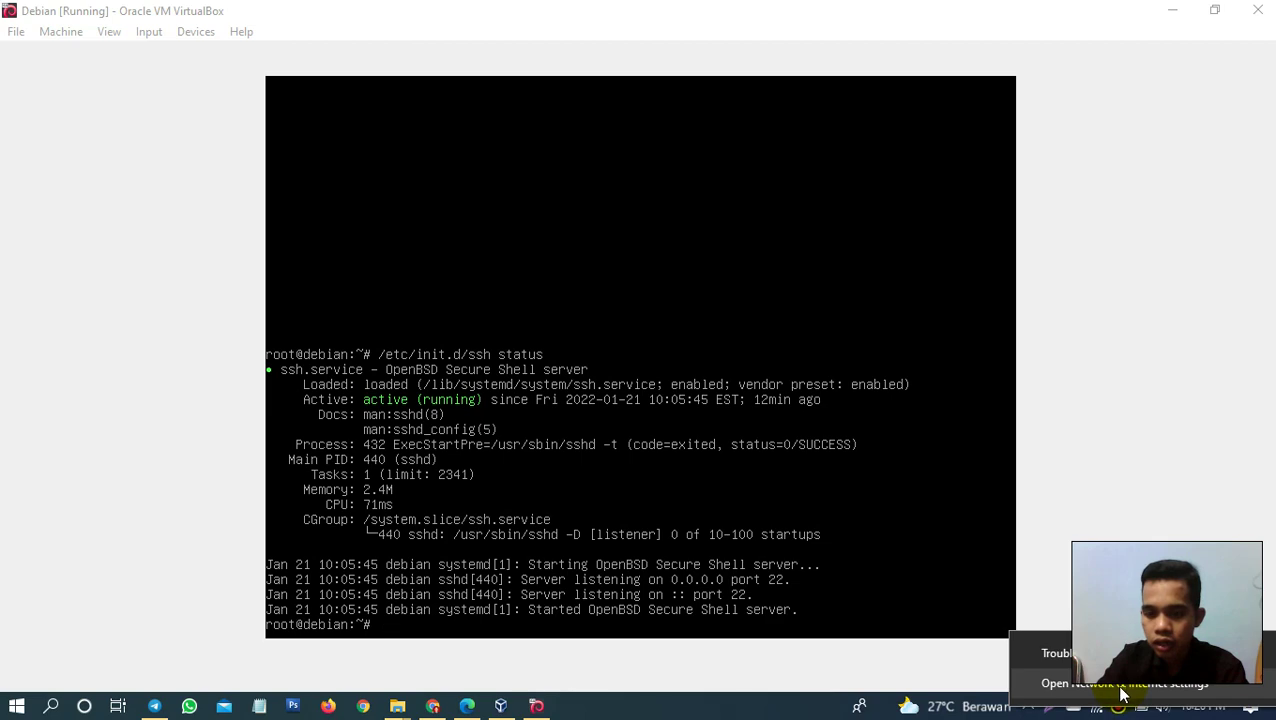
click(1120, 686)
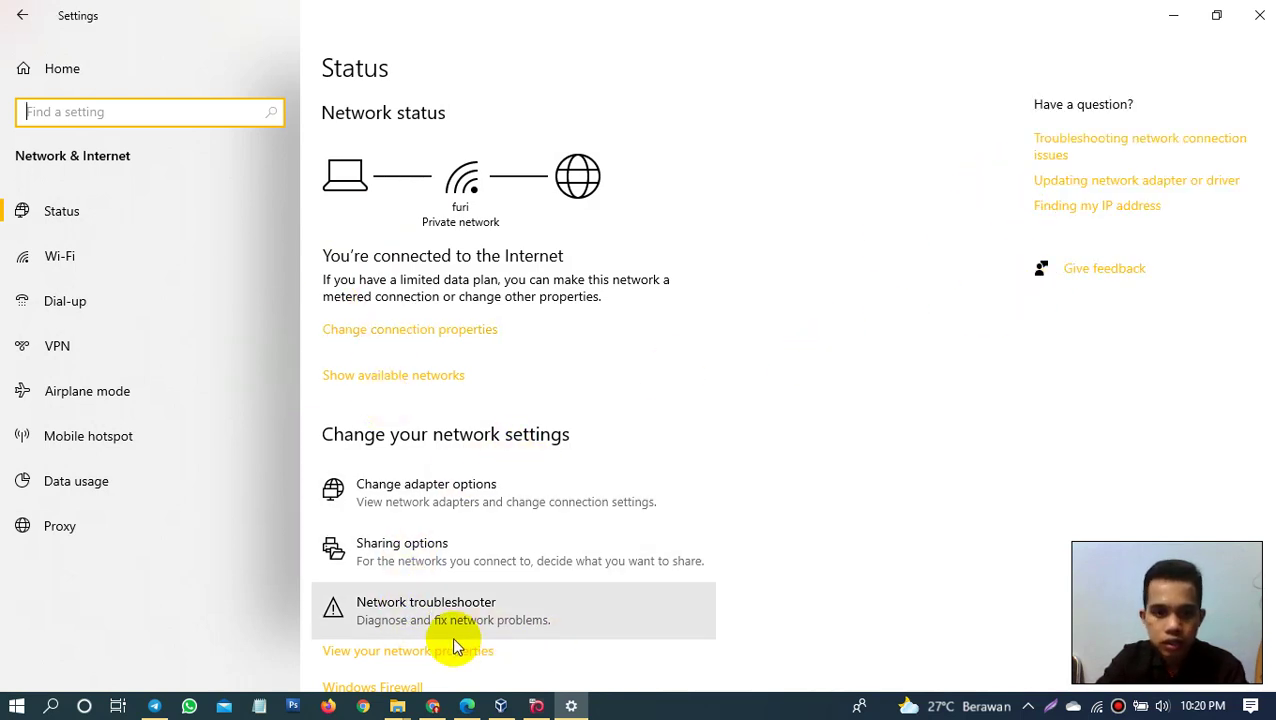
click(441, 331)
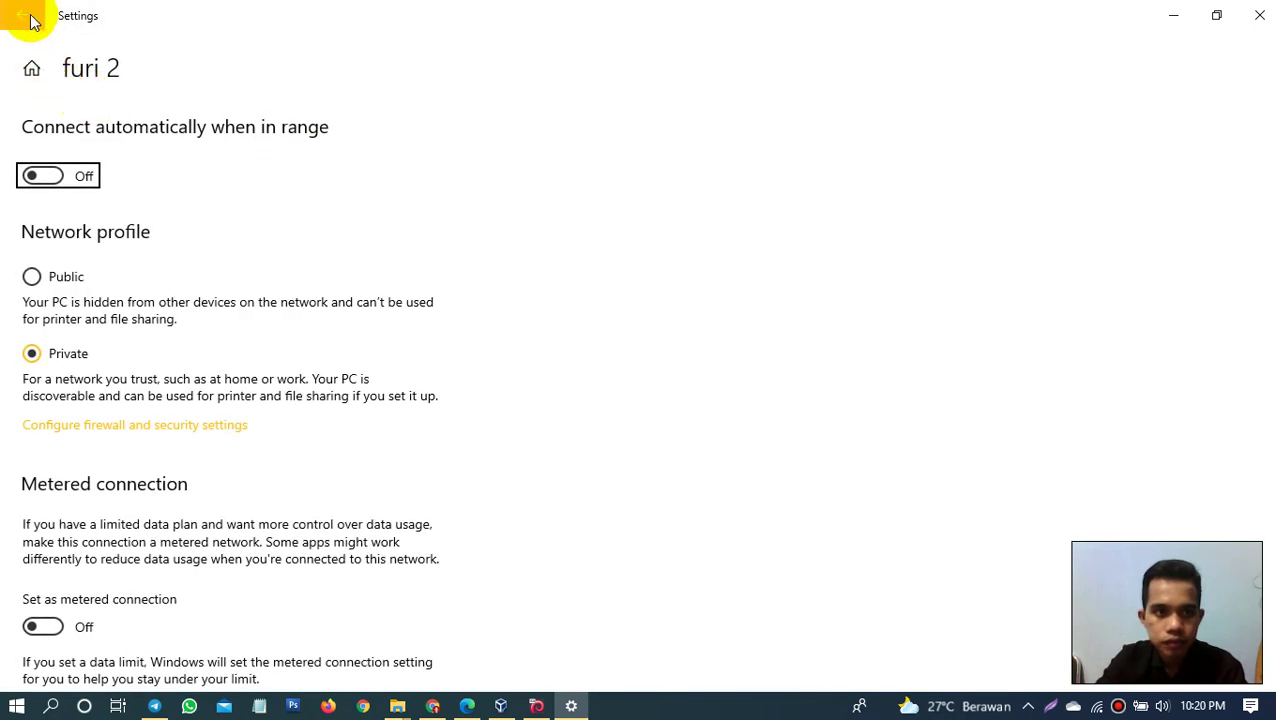
click(22, 15)
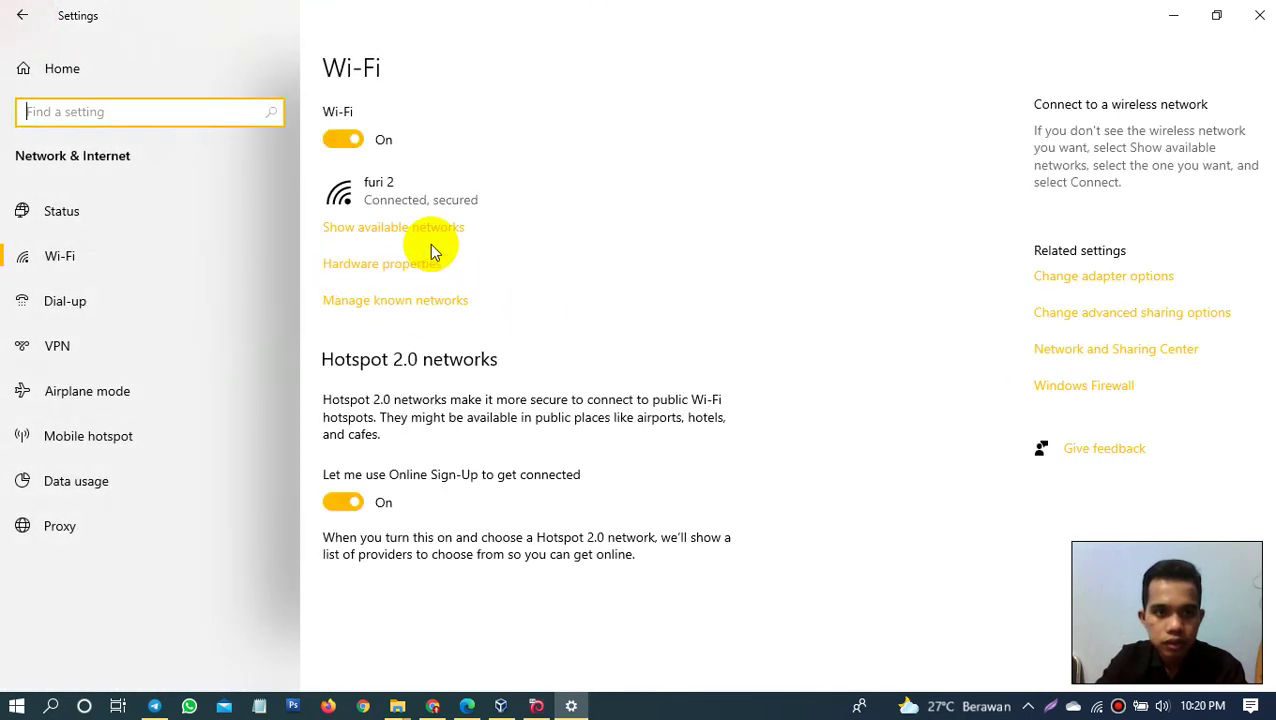
click(1104, 352)
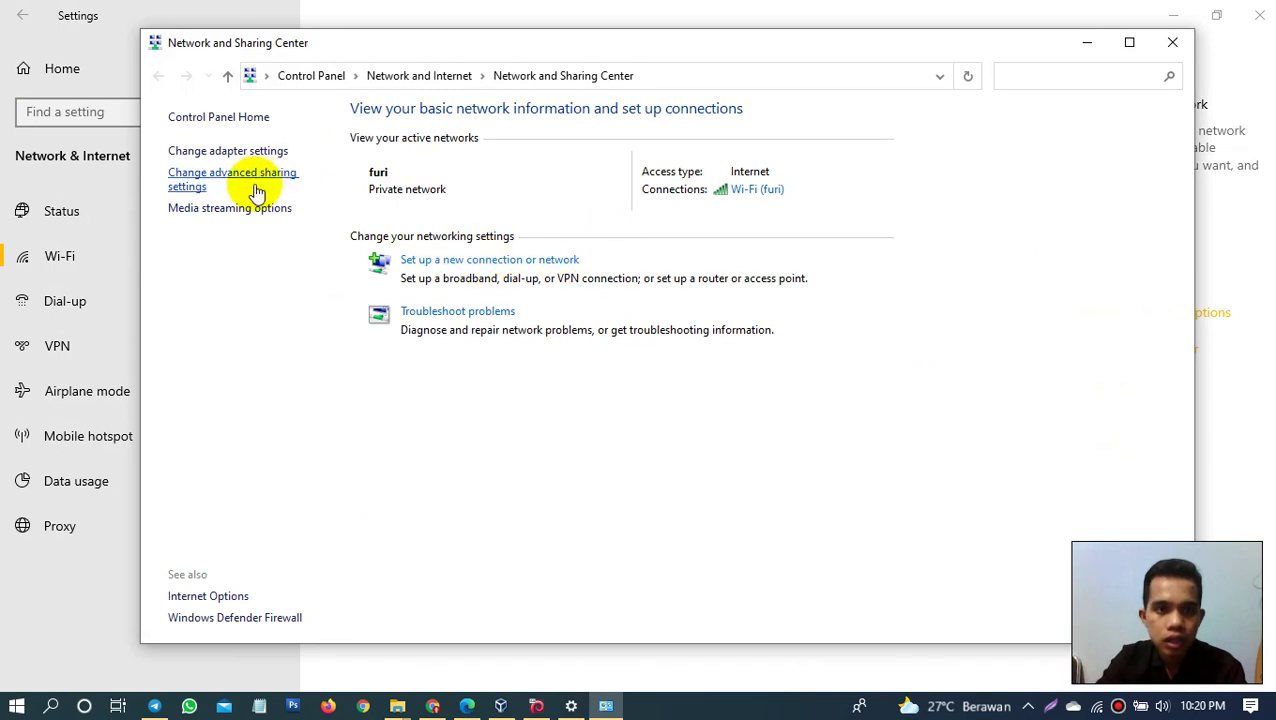
Step: Open the IPv4 properties of the VirtualBox Host-Only Network adapter
click(241, 151)
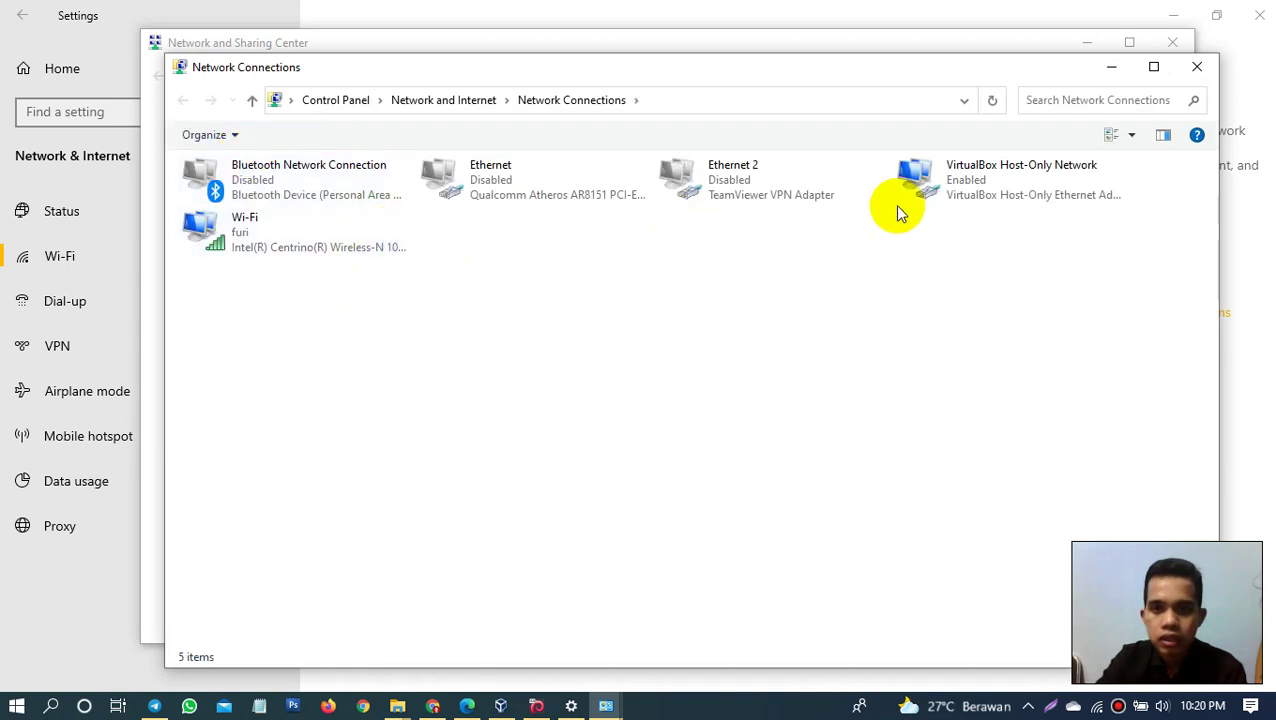
click(982, 215)
right_click(993, 193)
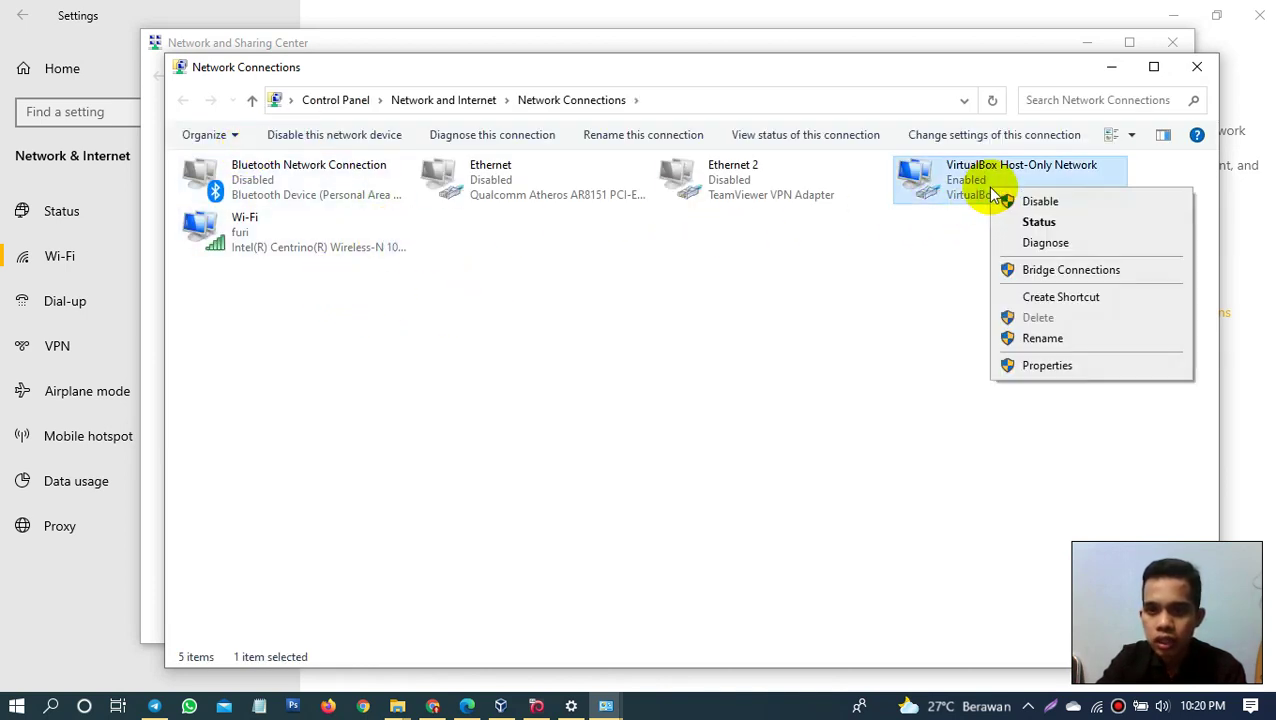
click(1041, 368)
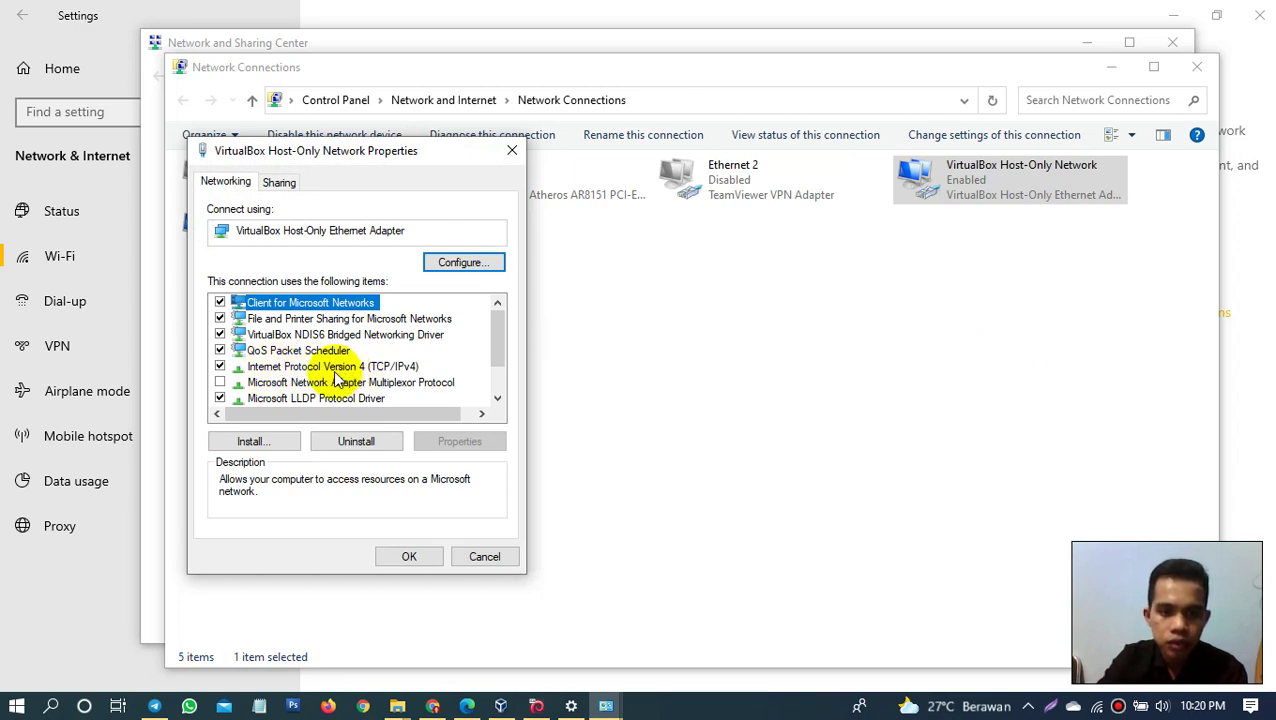
double_click(337, 376)
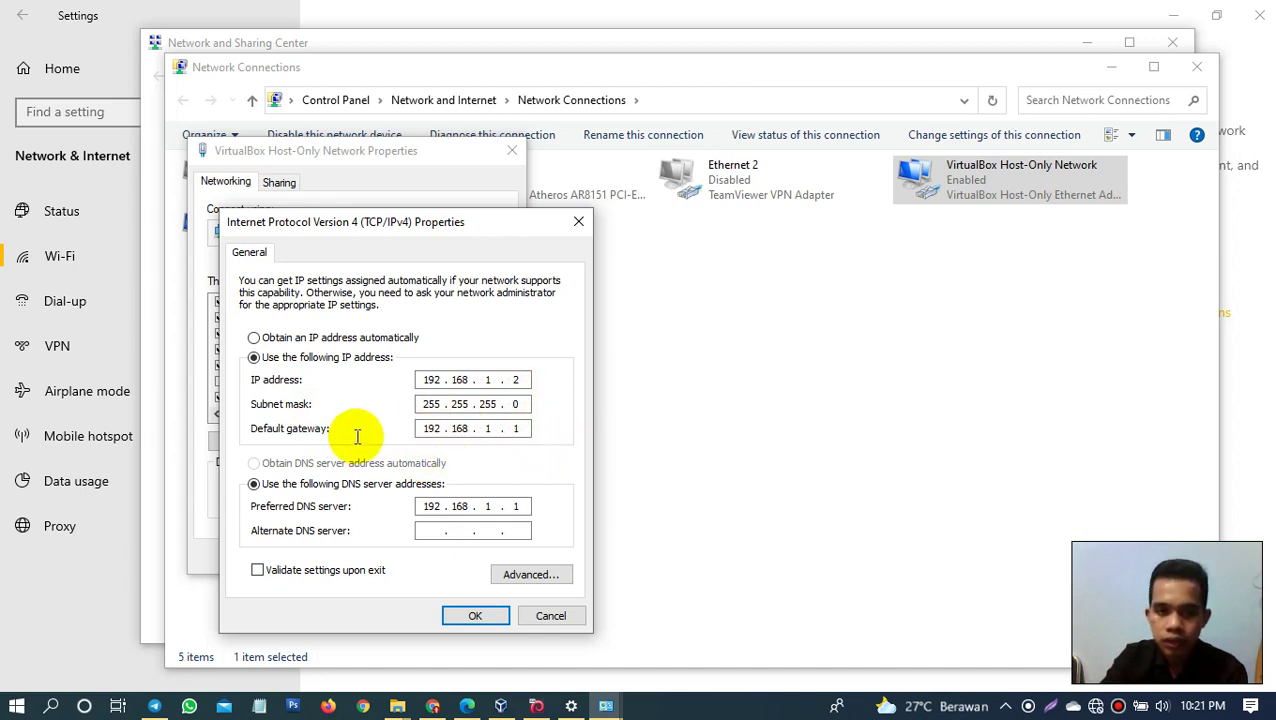
Step: Keep static IP 192.168.1.2, mask 255.255.255.0, gateway and DNS 192.168.1.1, and close both dialogs
double_click(423, 428)
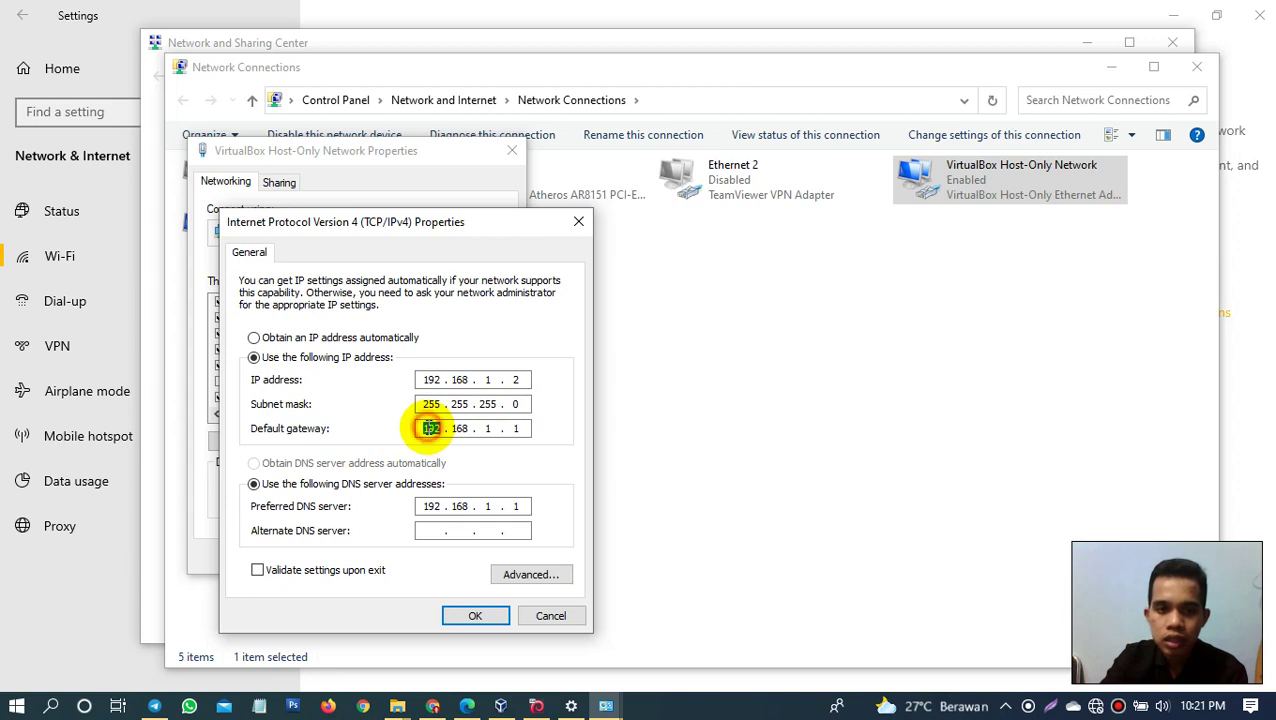
click(497, 427)
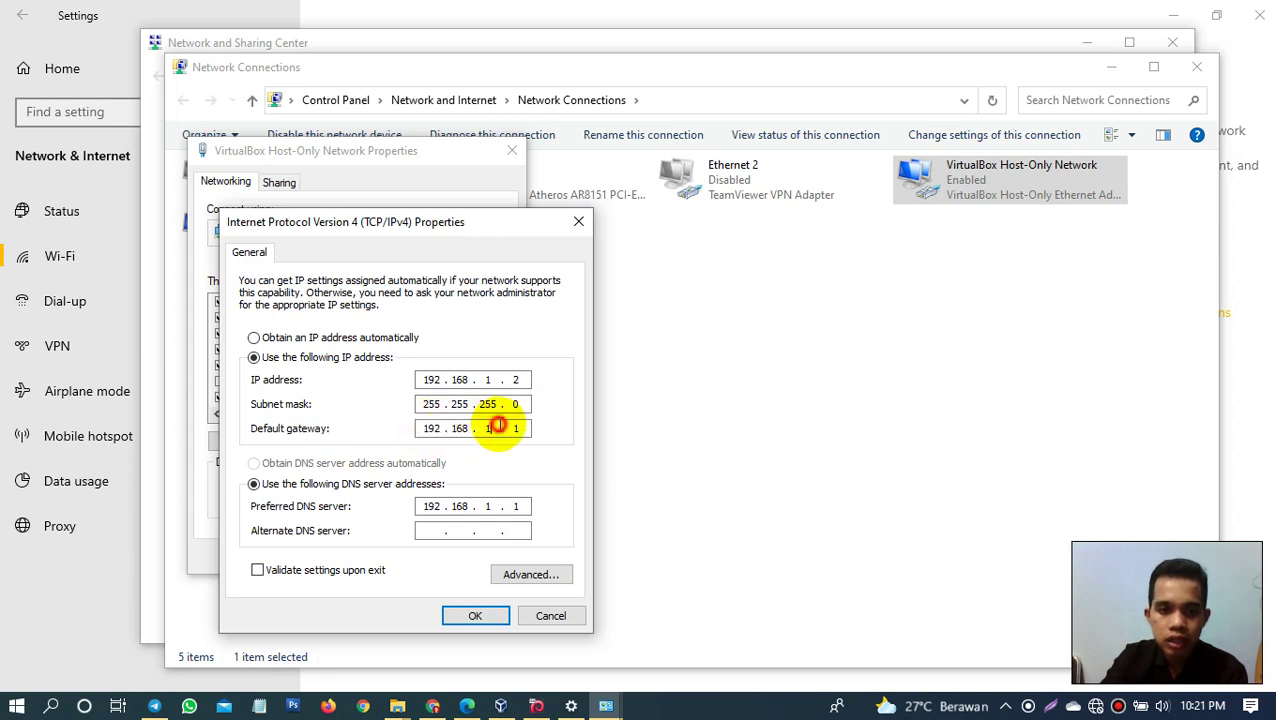
double_click(430, 428)
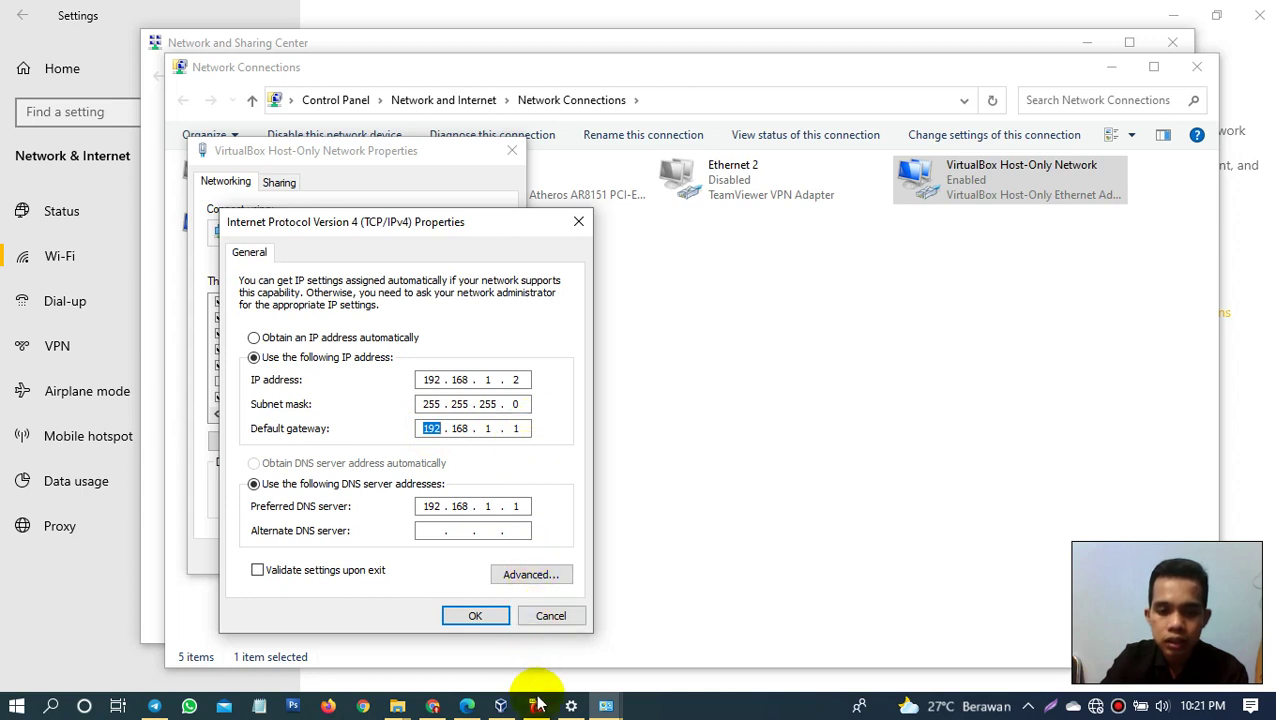
double_click(459, 428)
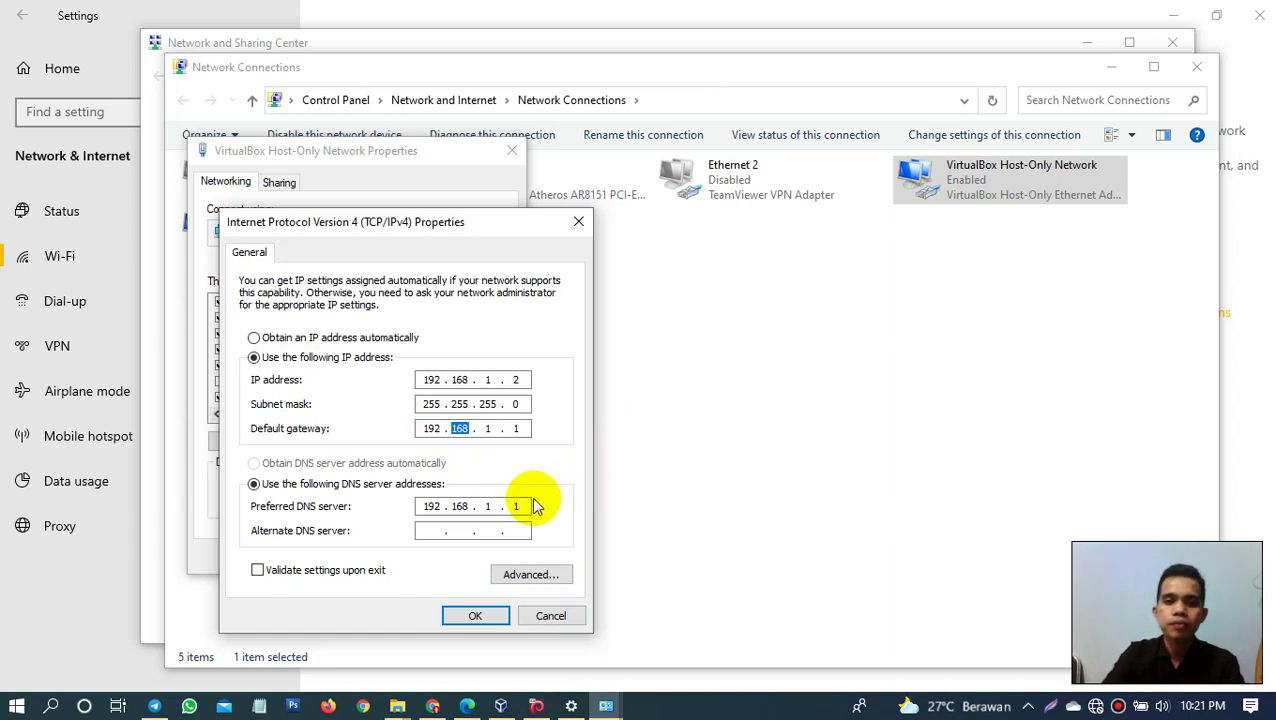
click(472, 615)
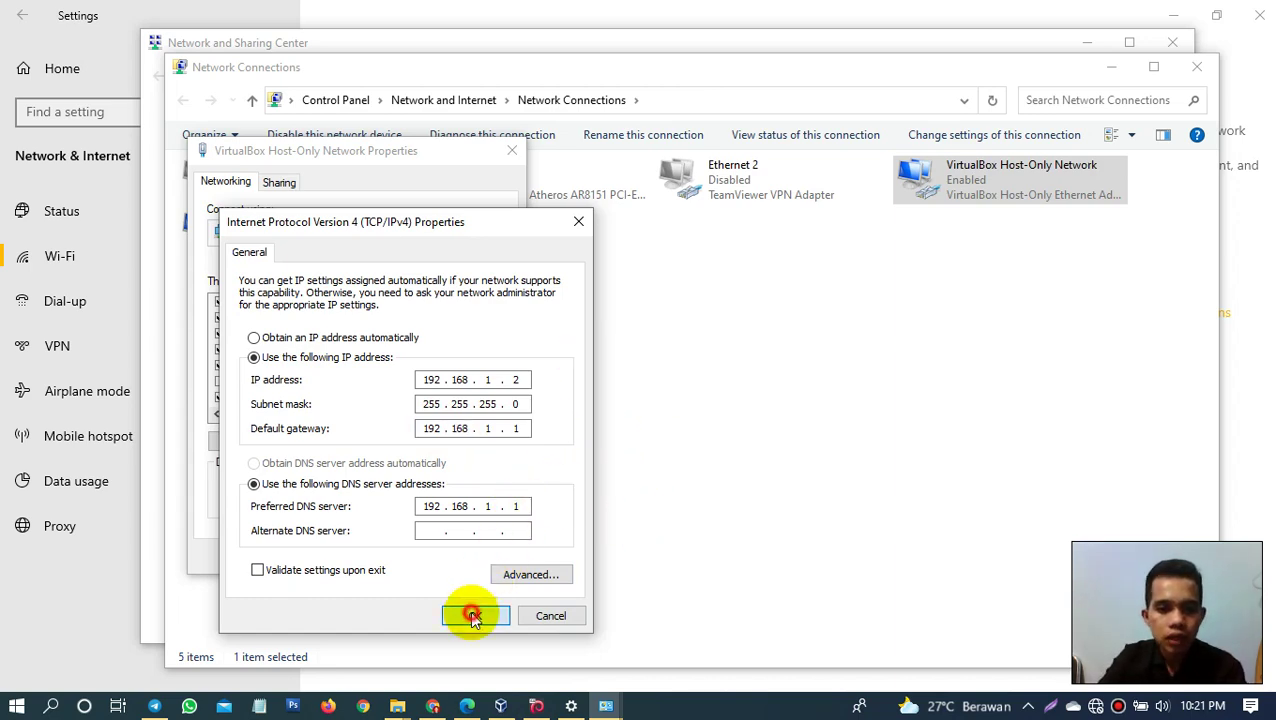
click(431, 559)
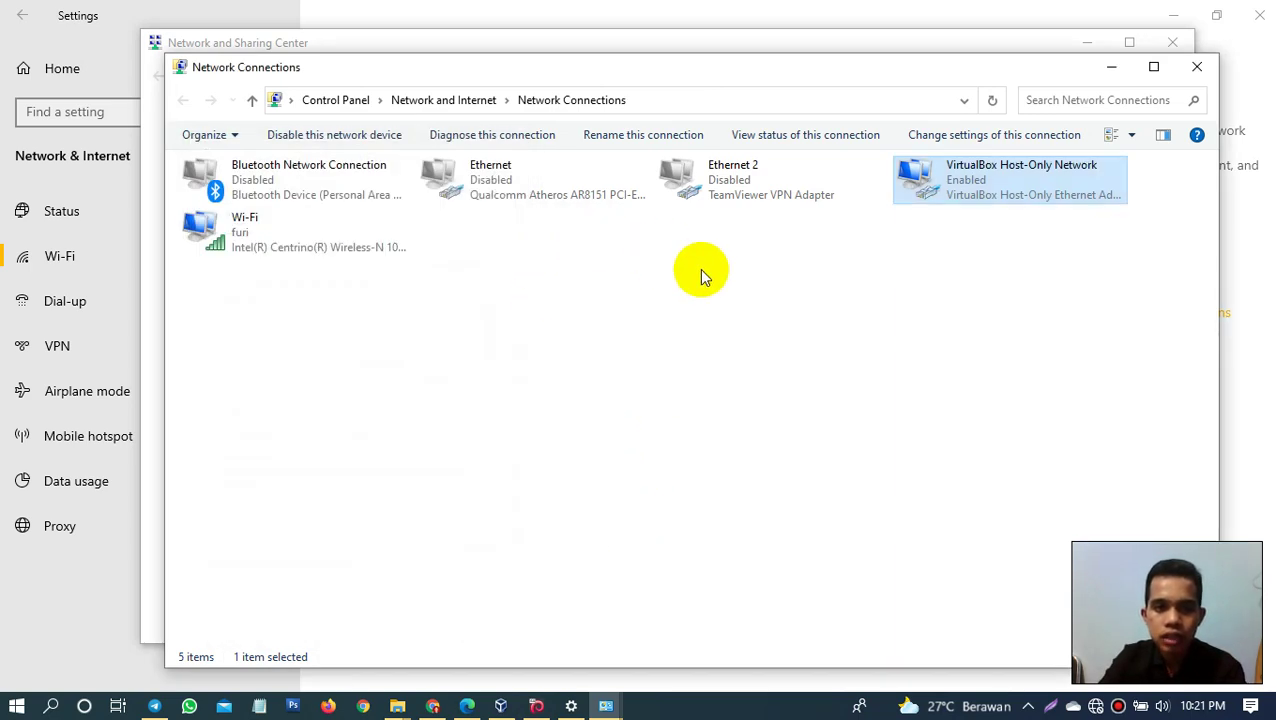
Step: In the Debian VM, list the network interfaces and addresses with 'ip a'
click(536, 706)
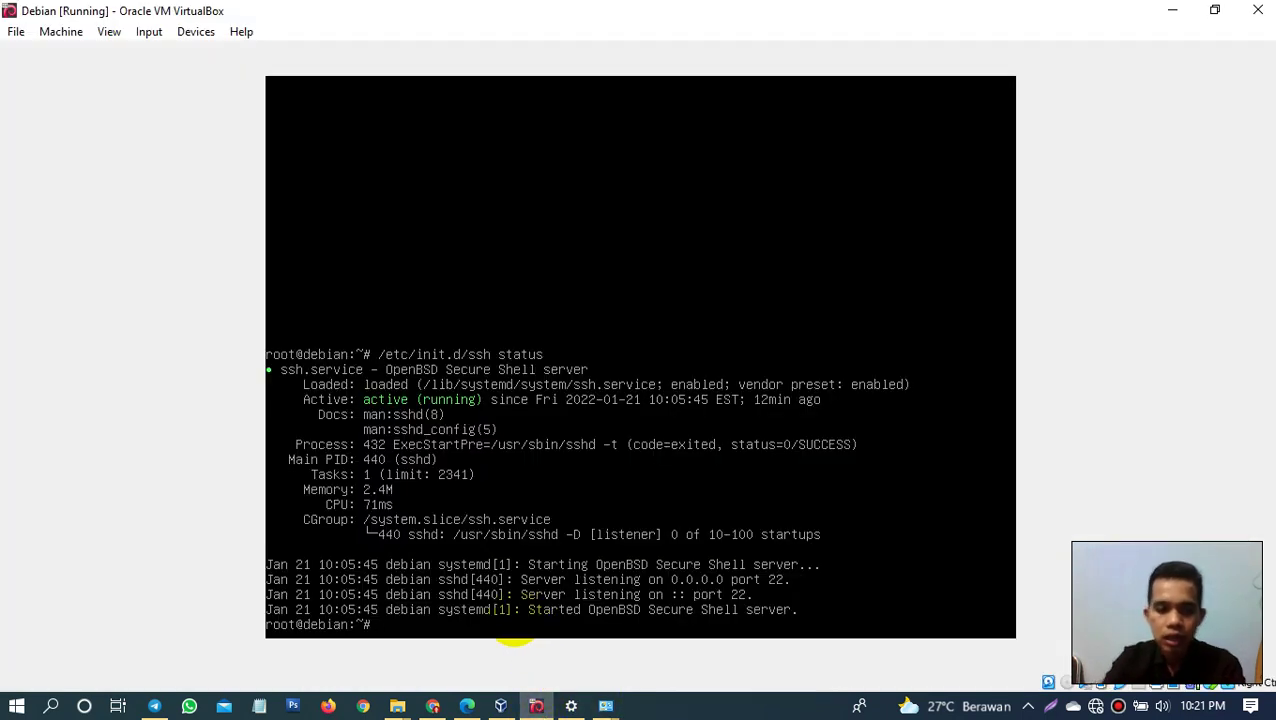
text(ip)
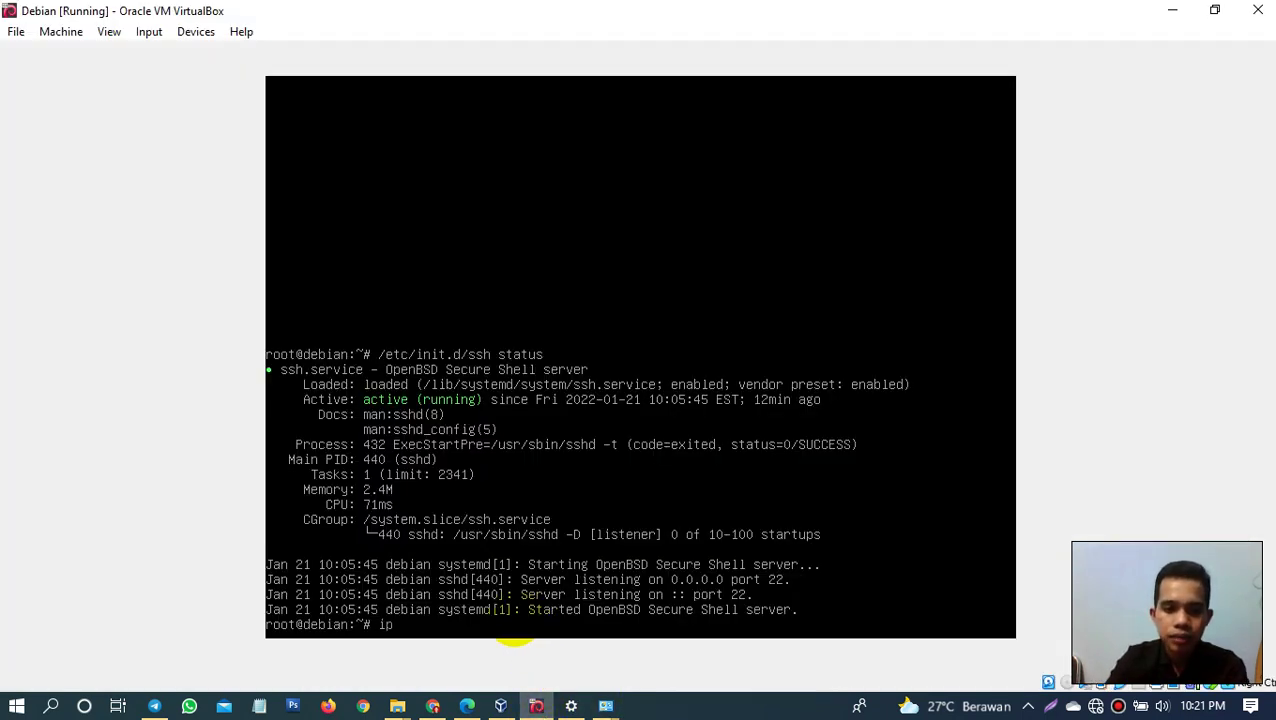
text( a)
key(Return)
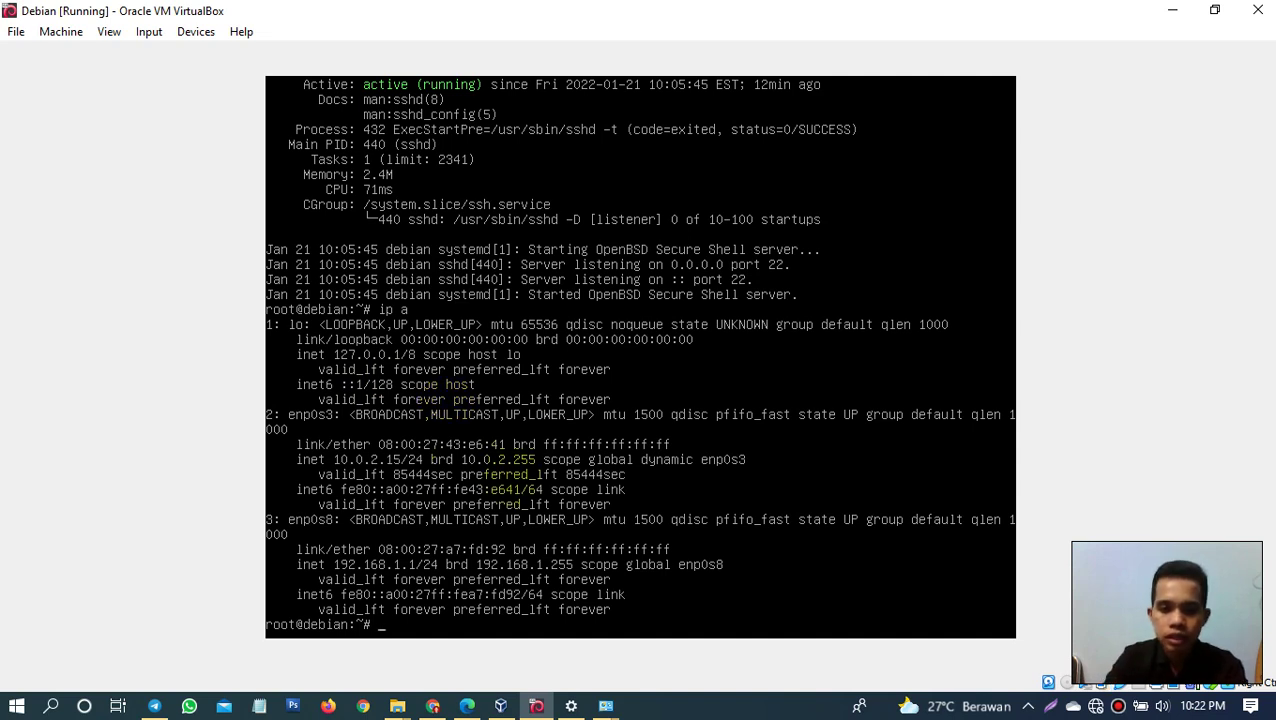
Step: Open '/etc/network/intervaces' in nano, fixing typos in the path before running it
text(nano /etc/)
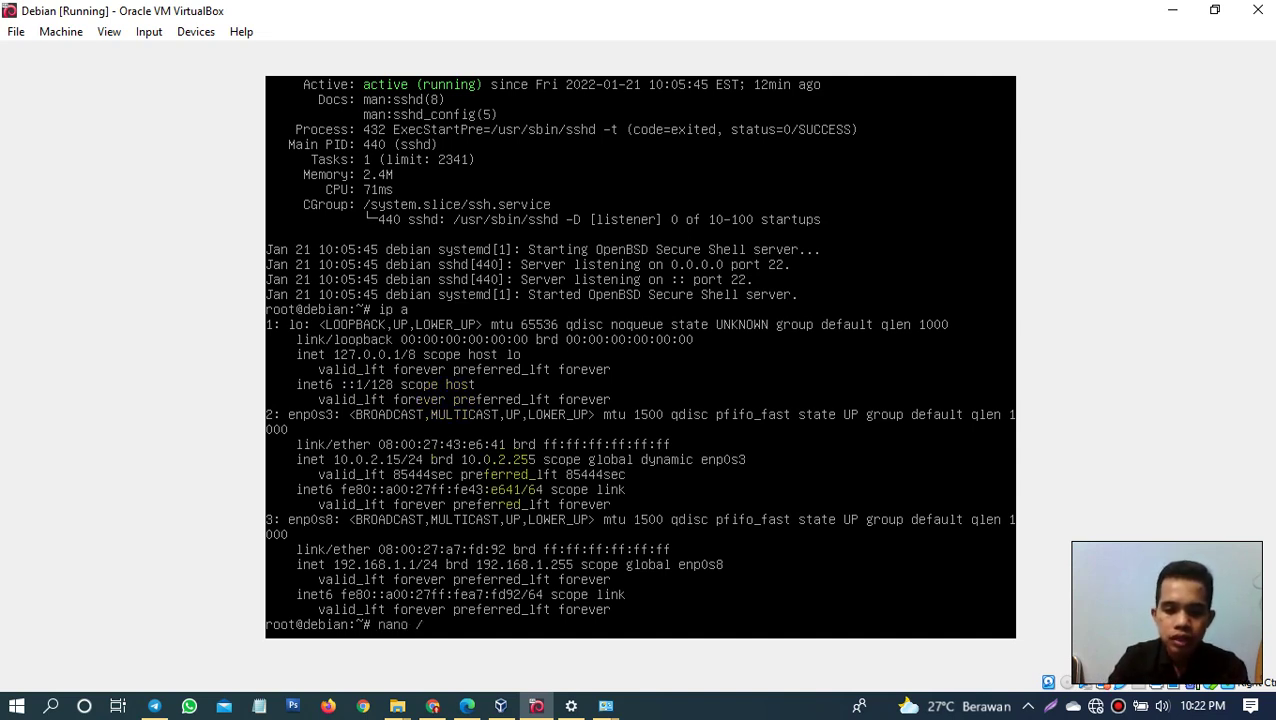
key(BackSpace)
key(BackSpace)
key(BackSpace)
key(BackSpace)
text(etc/)
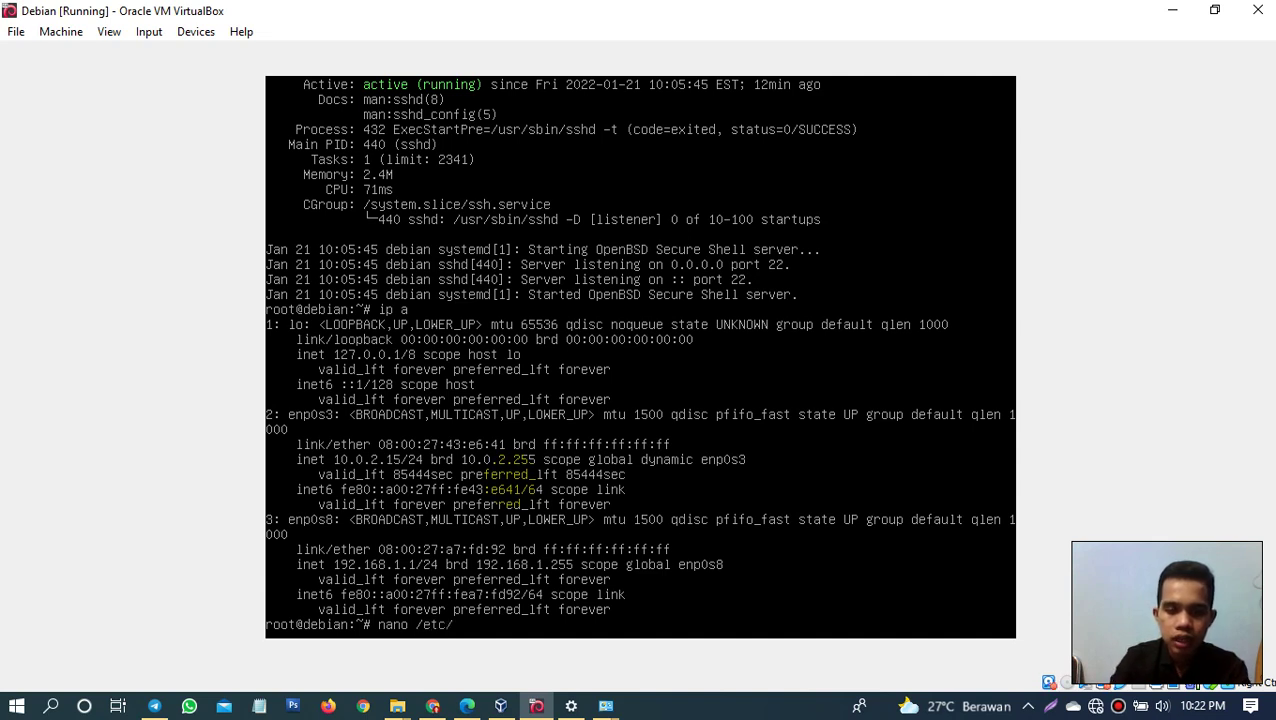
text(network)
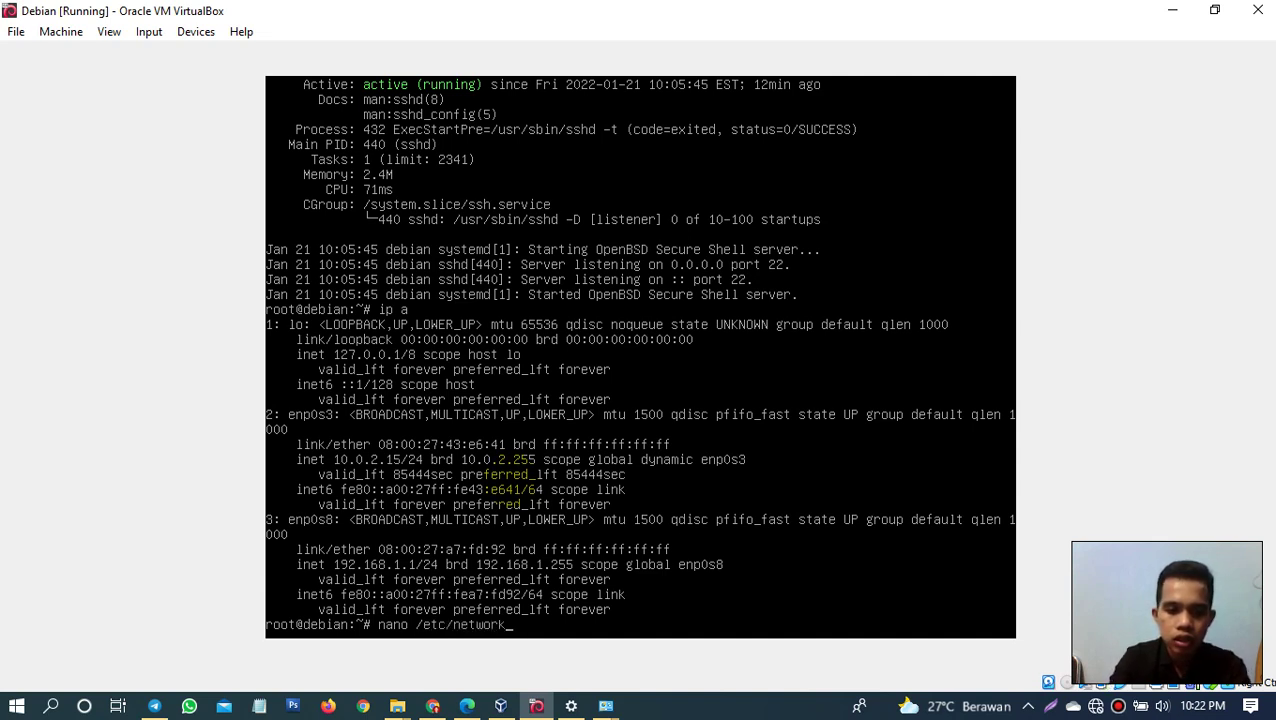
text(/intervares)
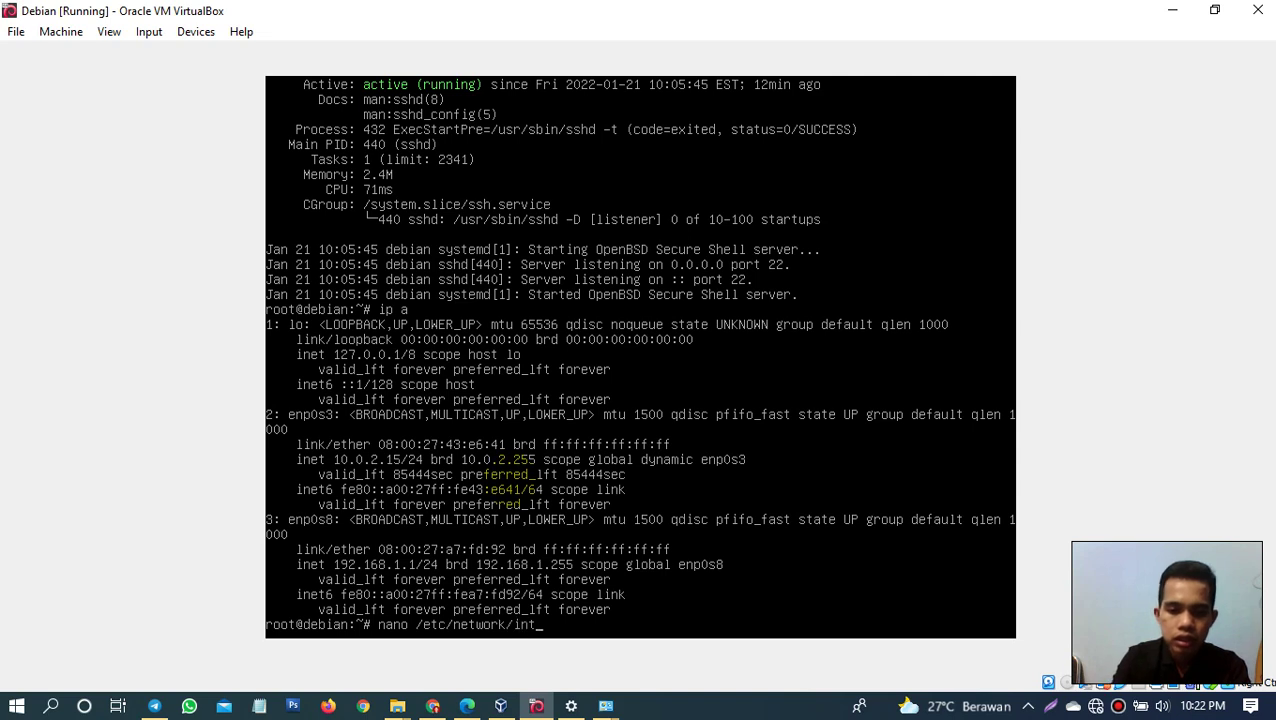
key(BackSpace)
key(BackSpace)
key(BackSpace)
key(BackSpace)
key(BackSpace)
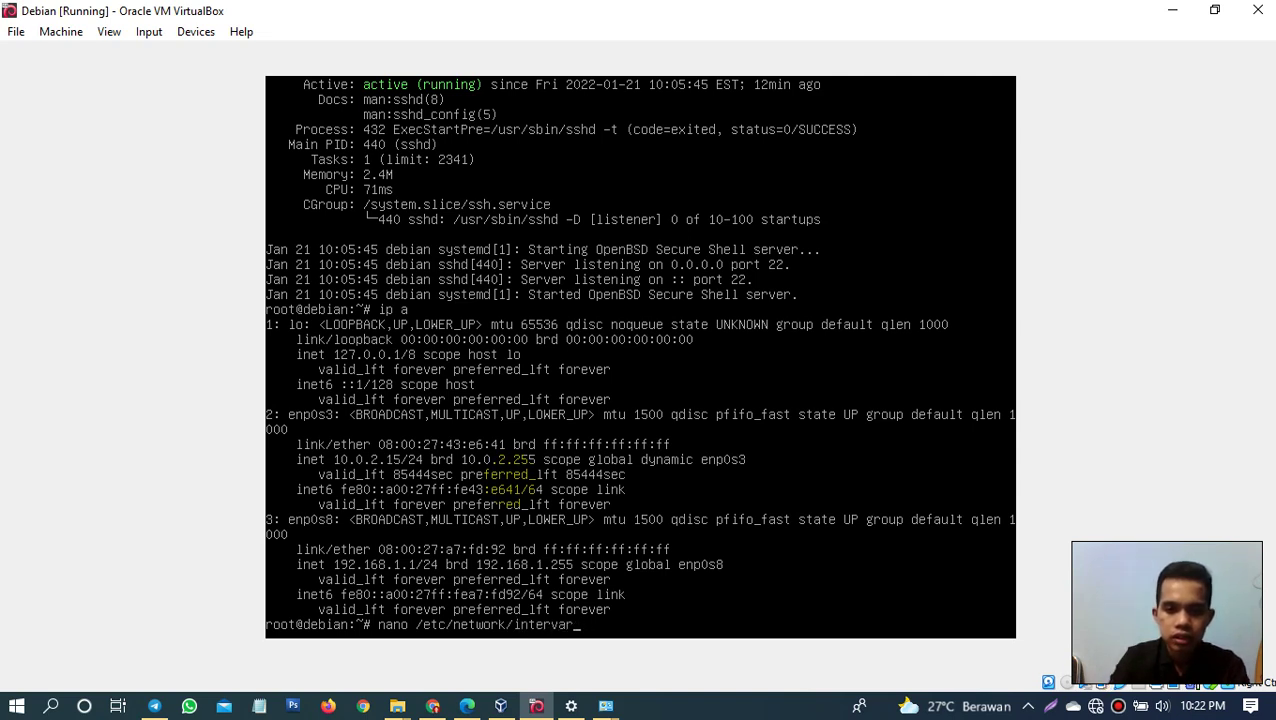
text(va)
key(BackSpace)
key(BackSpace)
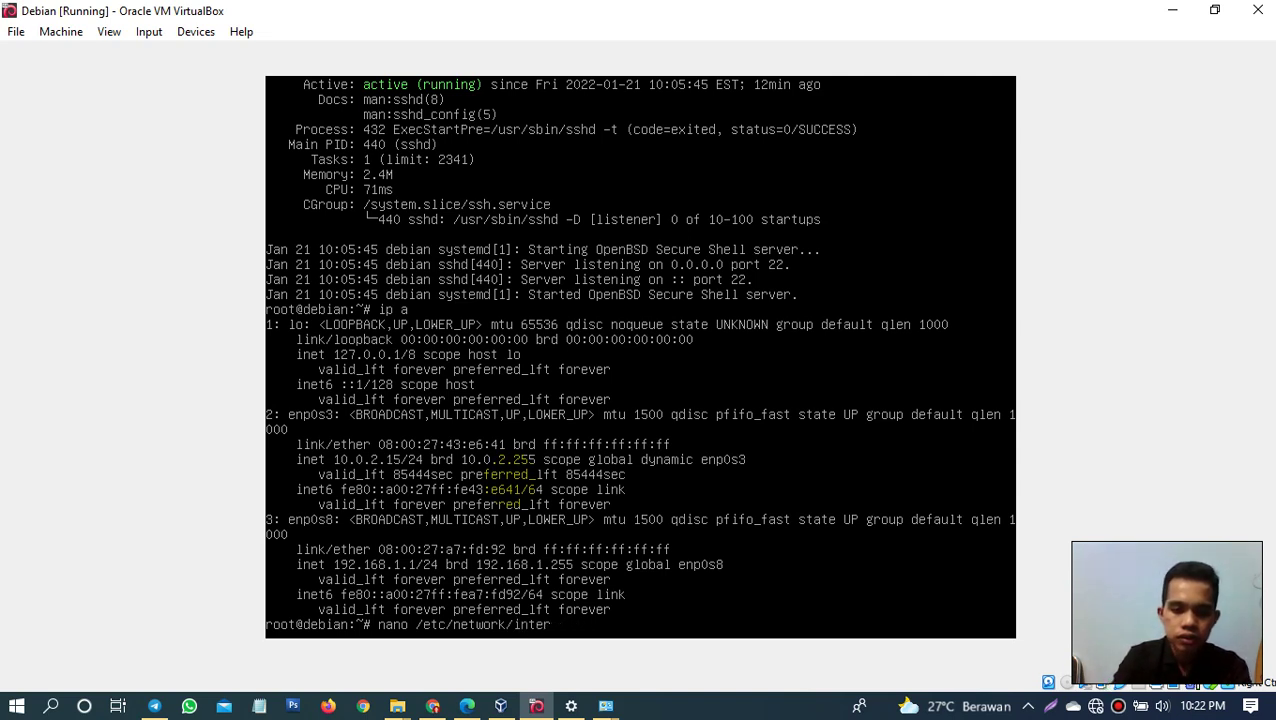
text(vaces)
key(Return)
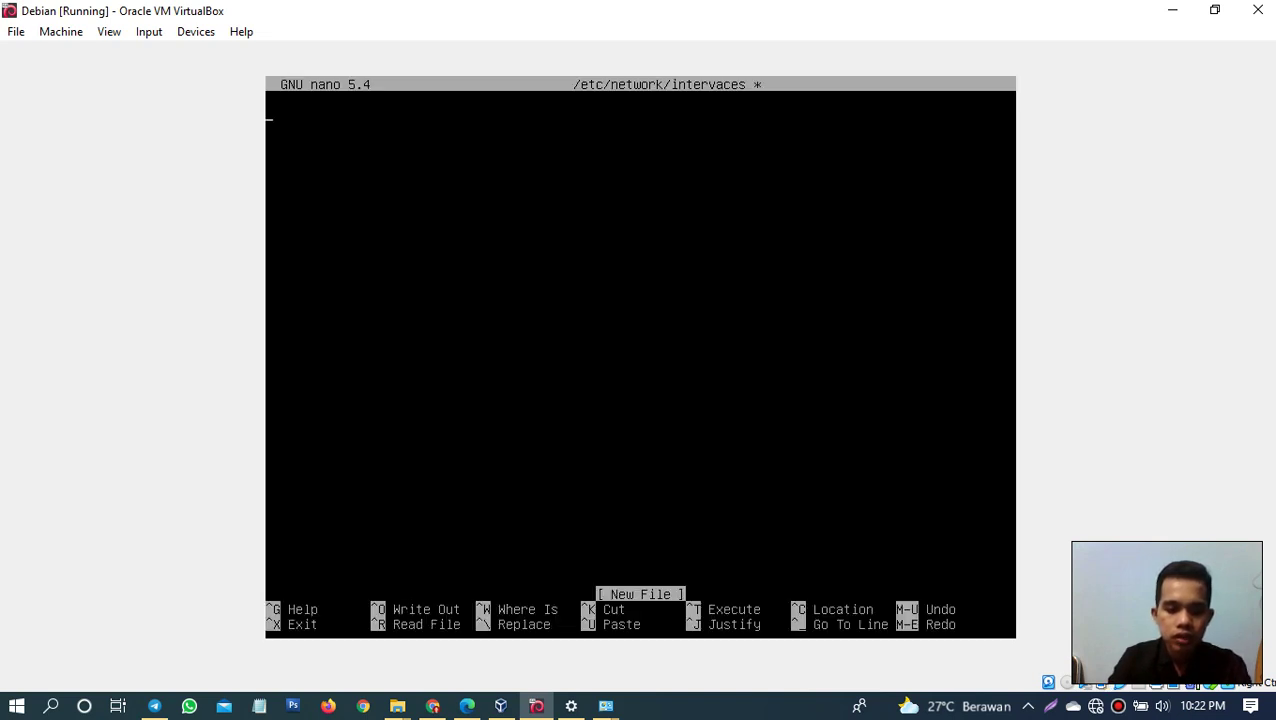
Step: Save the empty intervaces file, exit nano, and recall the command to remove the wrong letter
key(ctrl+c)
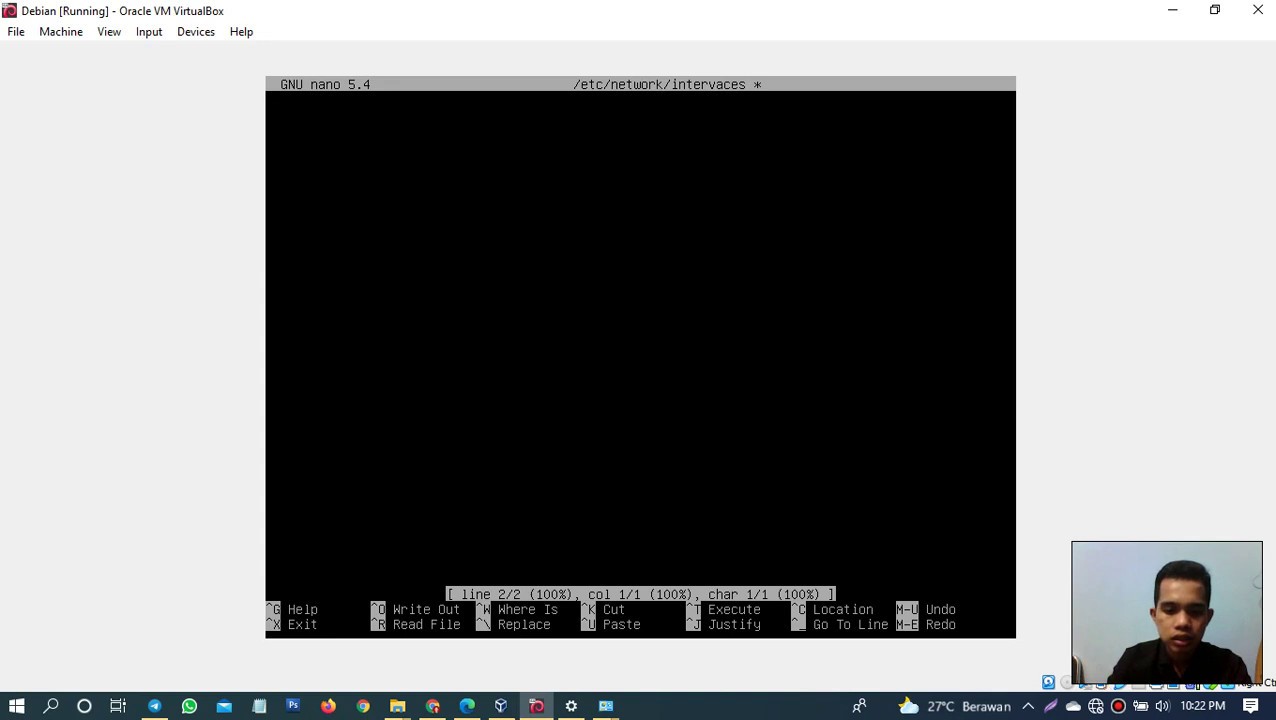
key(ctrl+x)
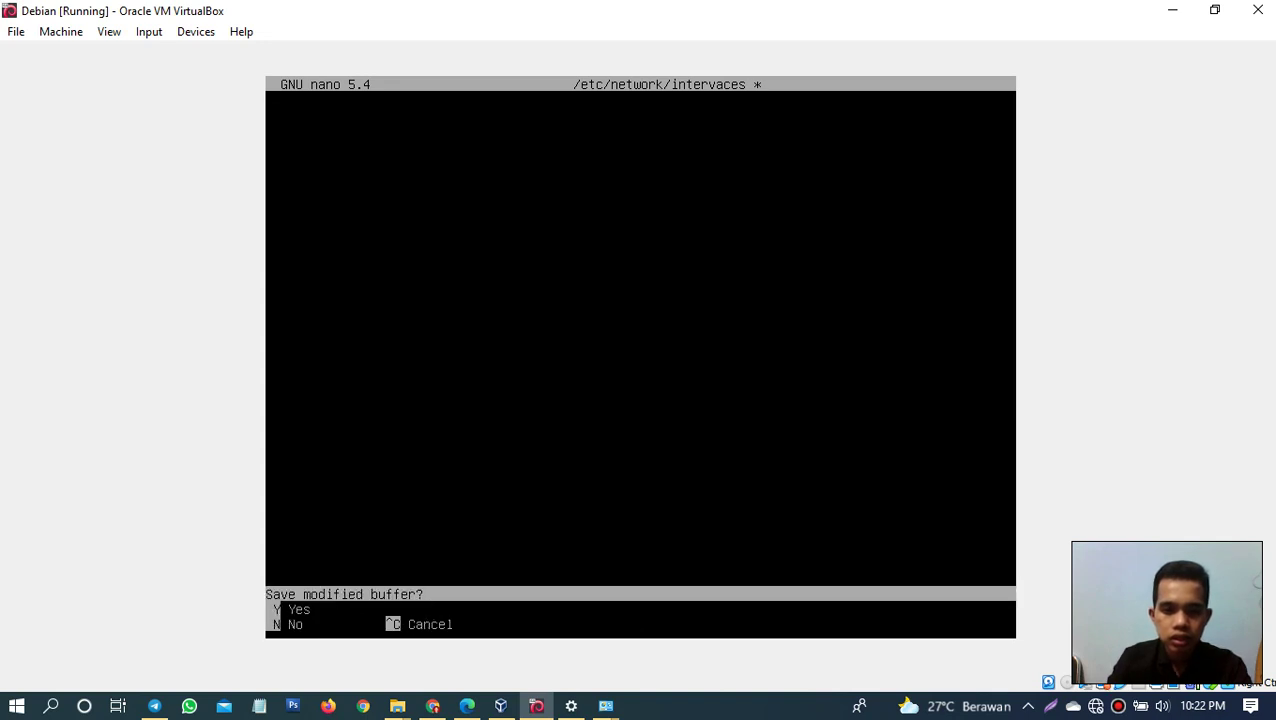
key(ctrl+c)
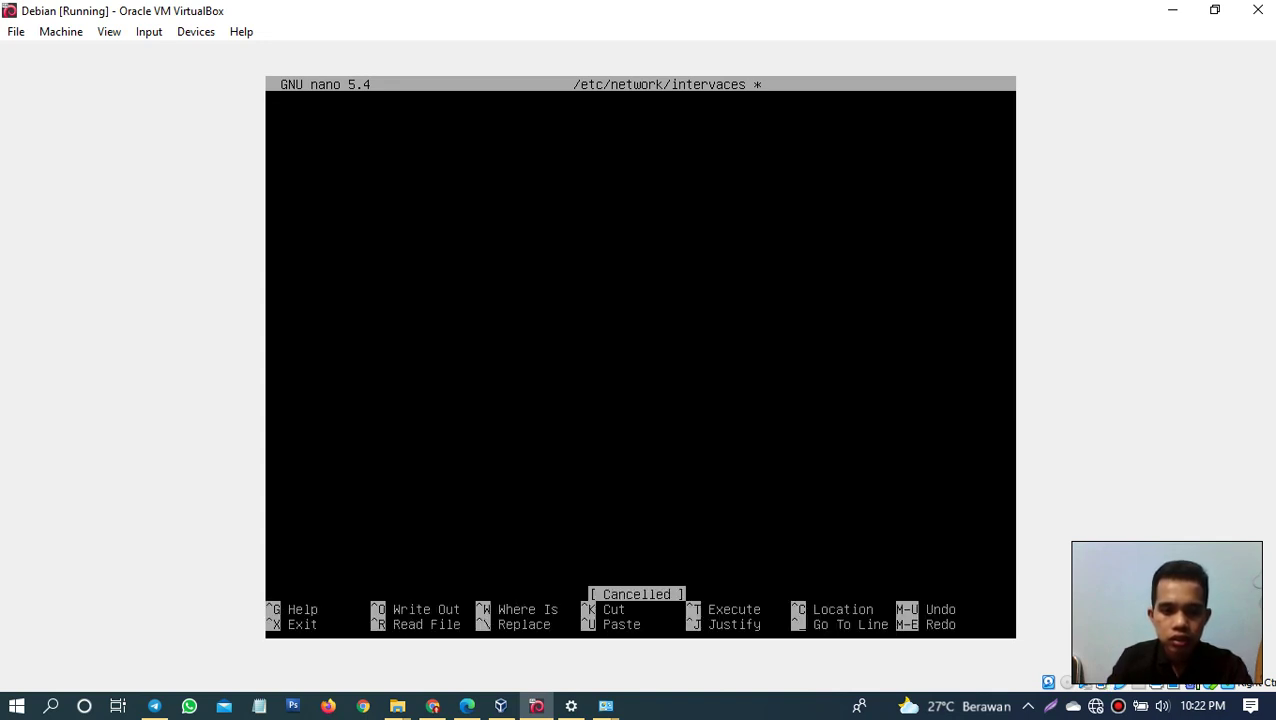
key(ctrl+x)
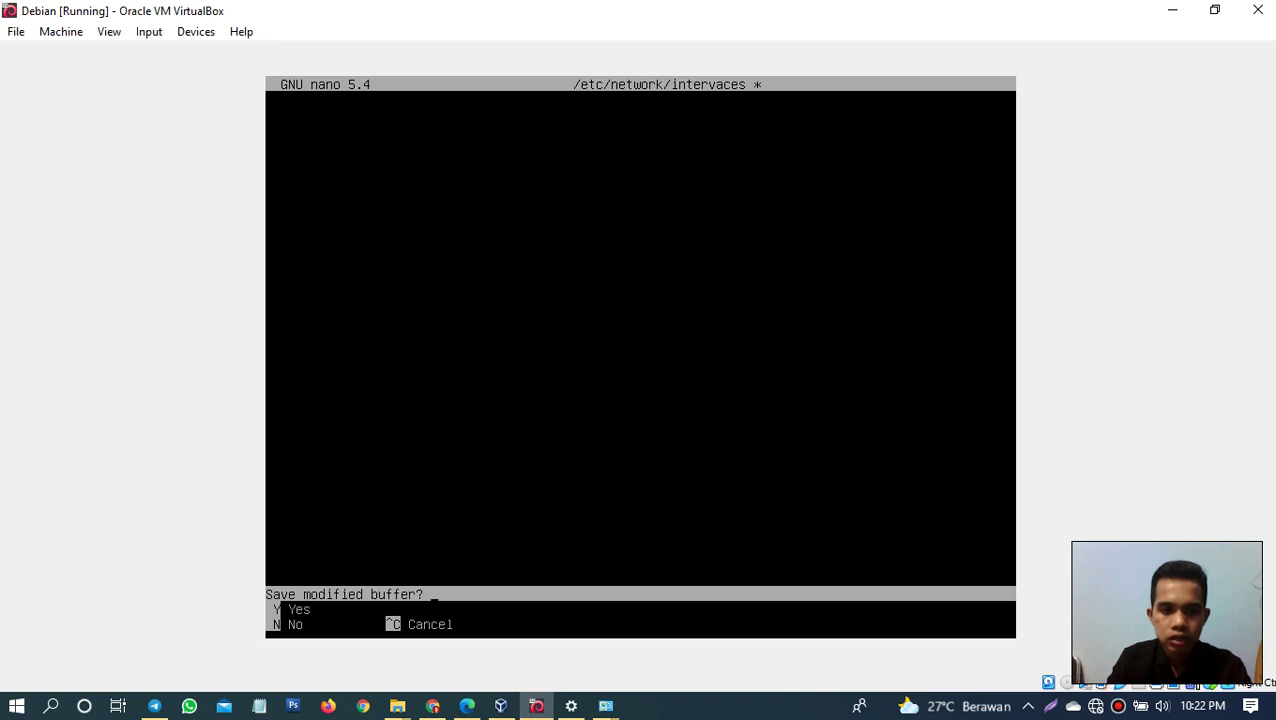
key(y)
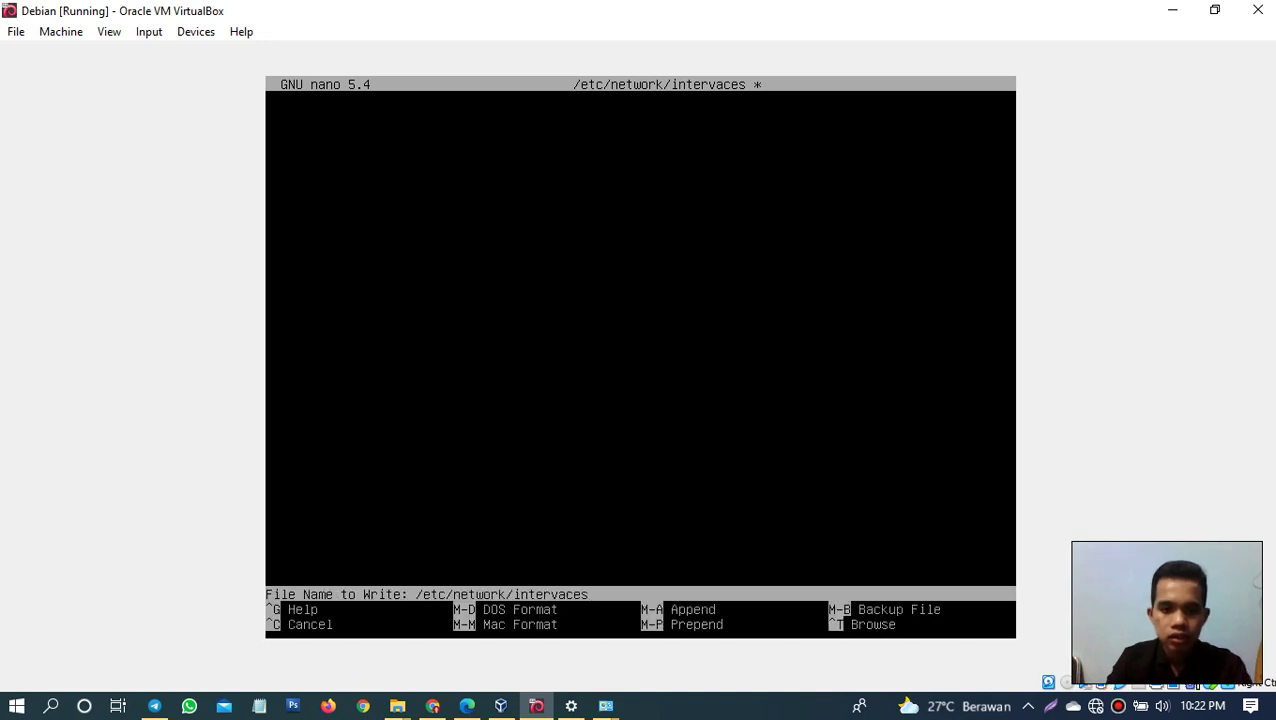
key(Return)
key(Up)
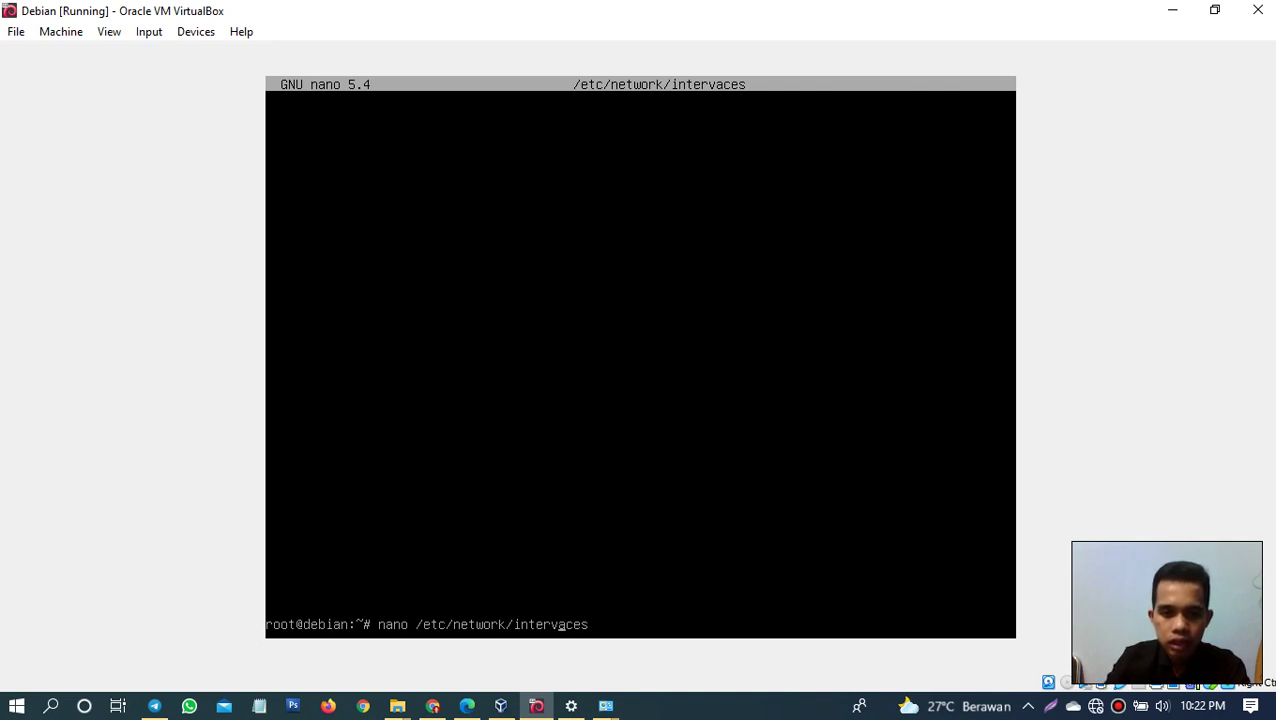
key(BackSpace)
Step: Open /etc/network/interfaces with enp0s8 static at 192.168.1.1/255.255.255.0, save it and exit
text(f)
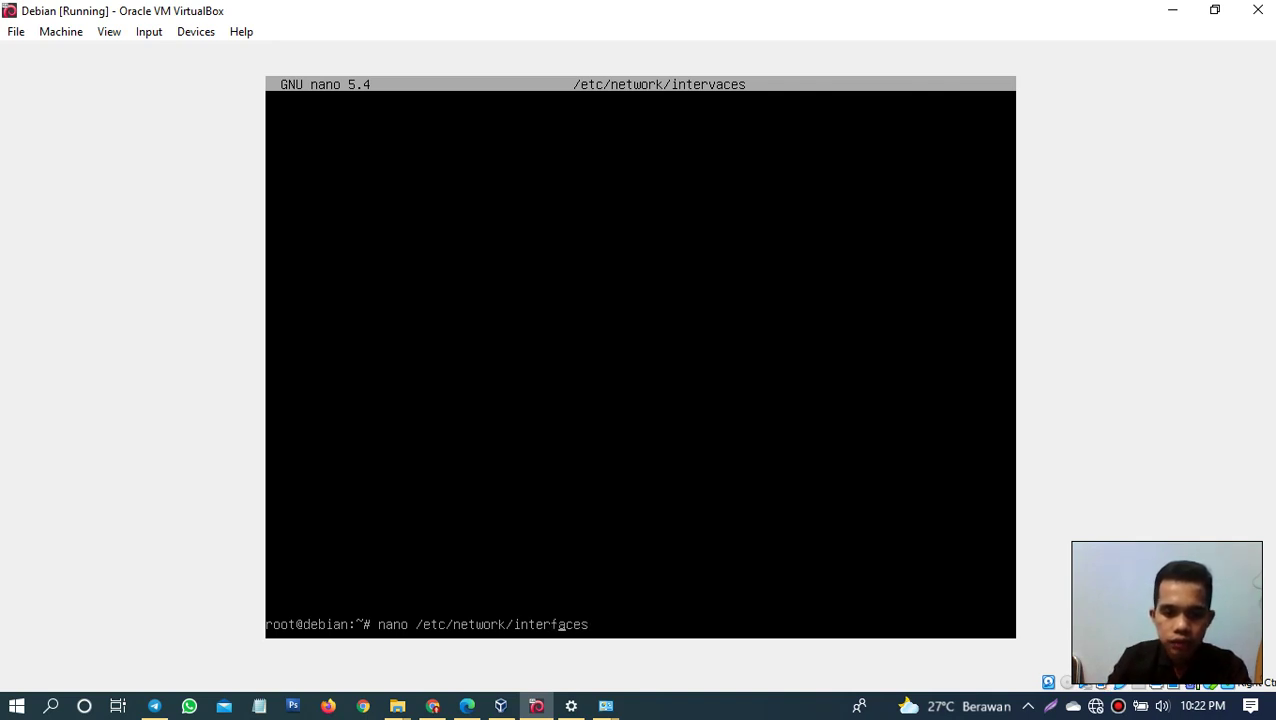
key(Return)
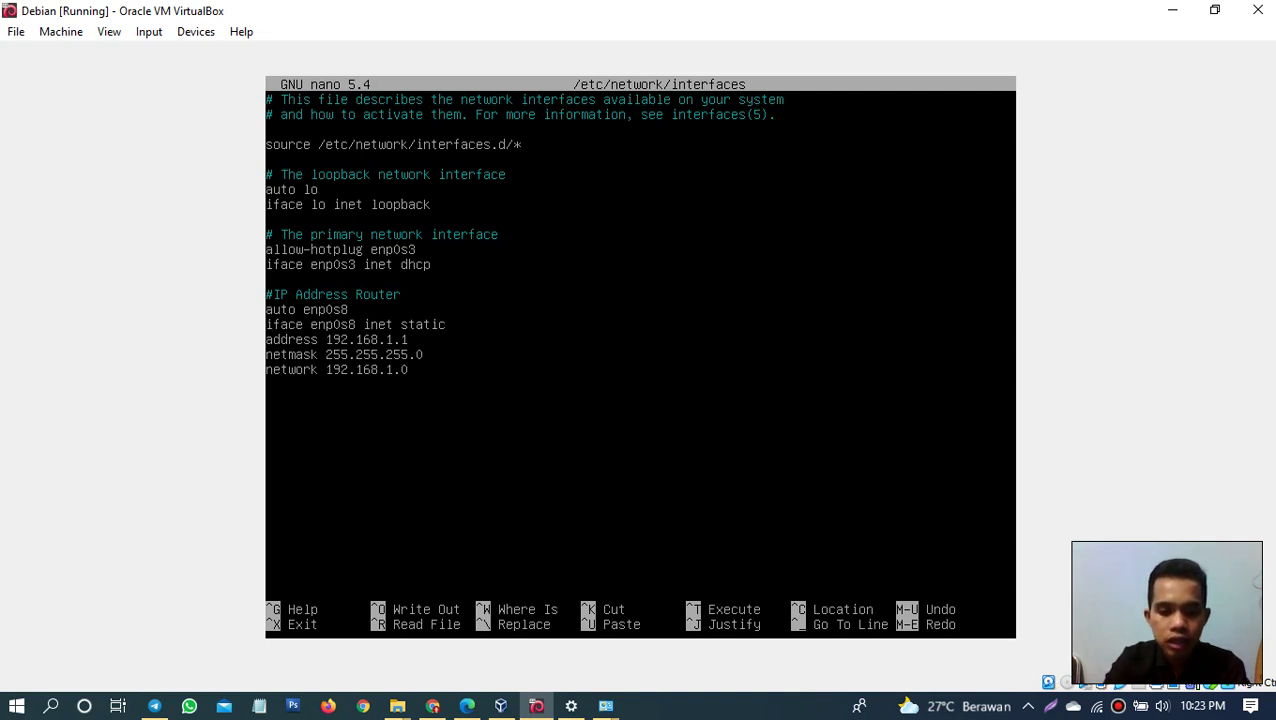
key(ctrl+o)
key(Return)
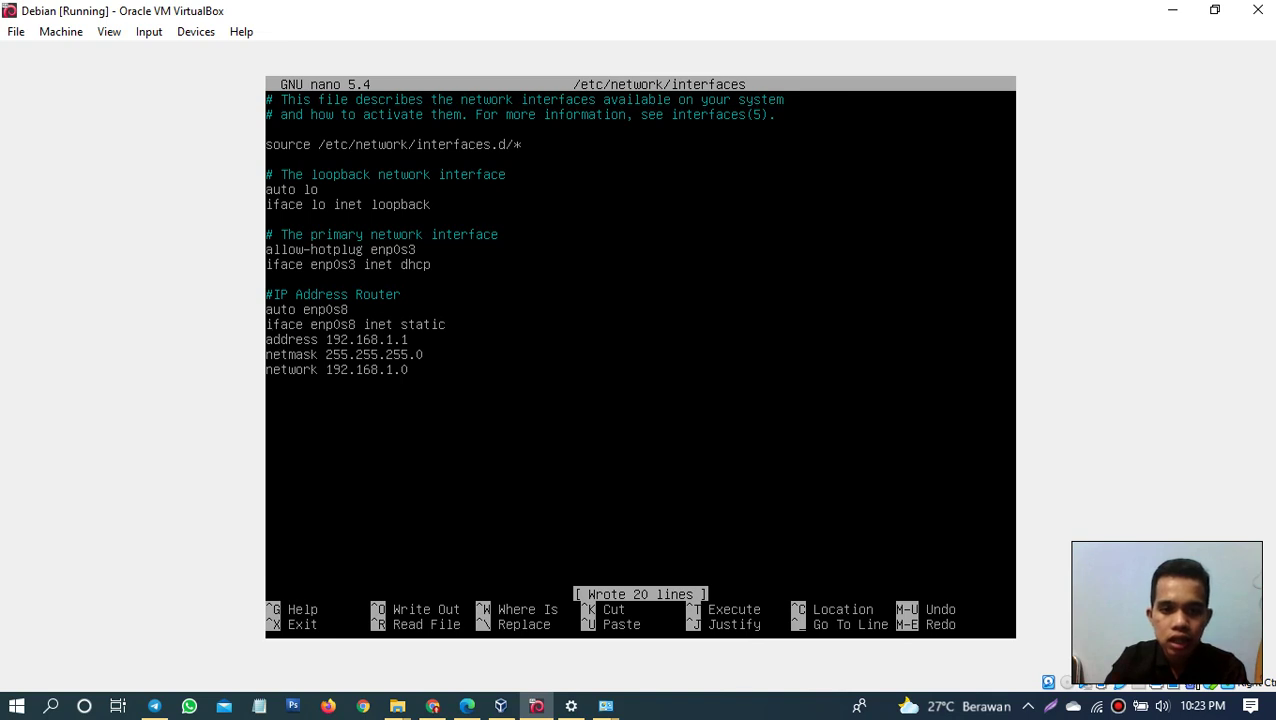
key(ctrl+x)
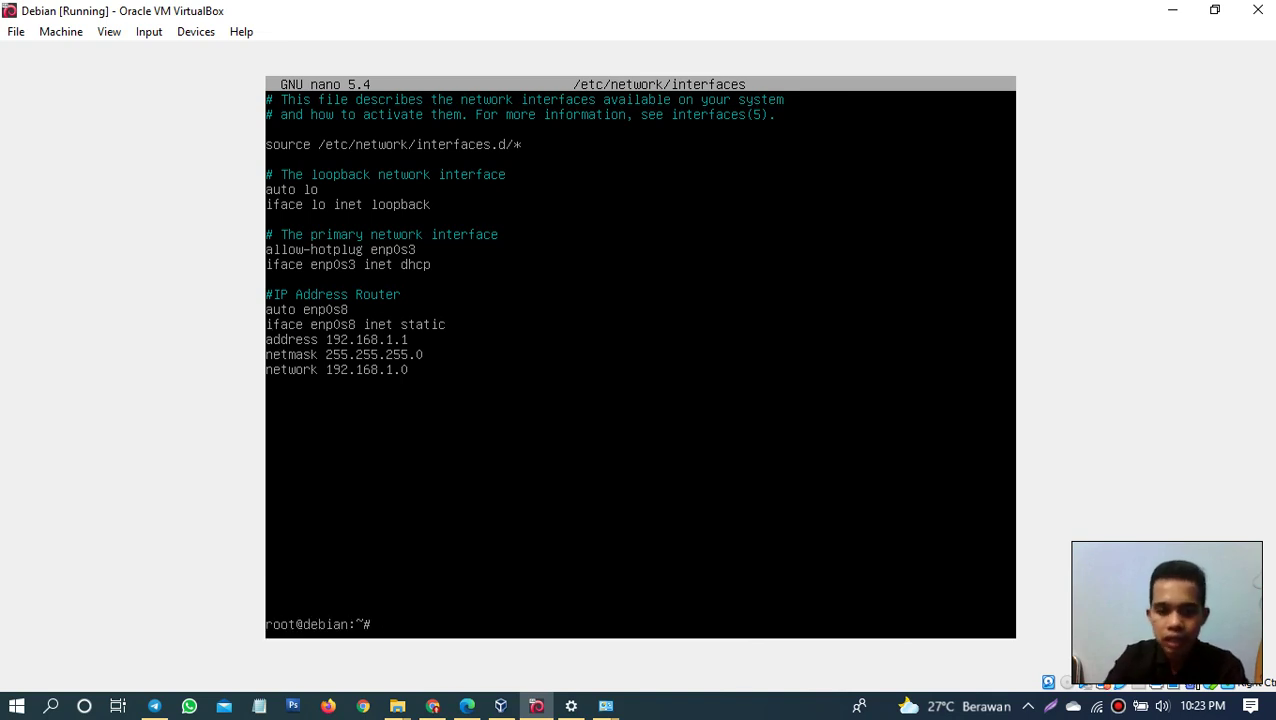
click(740, 700)
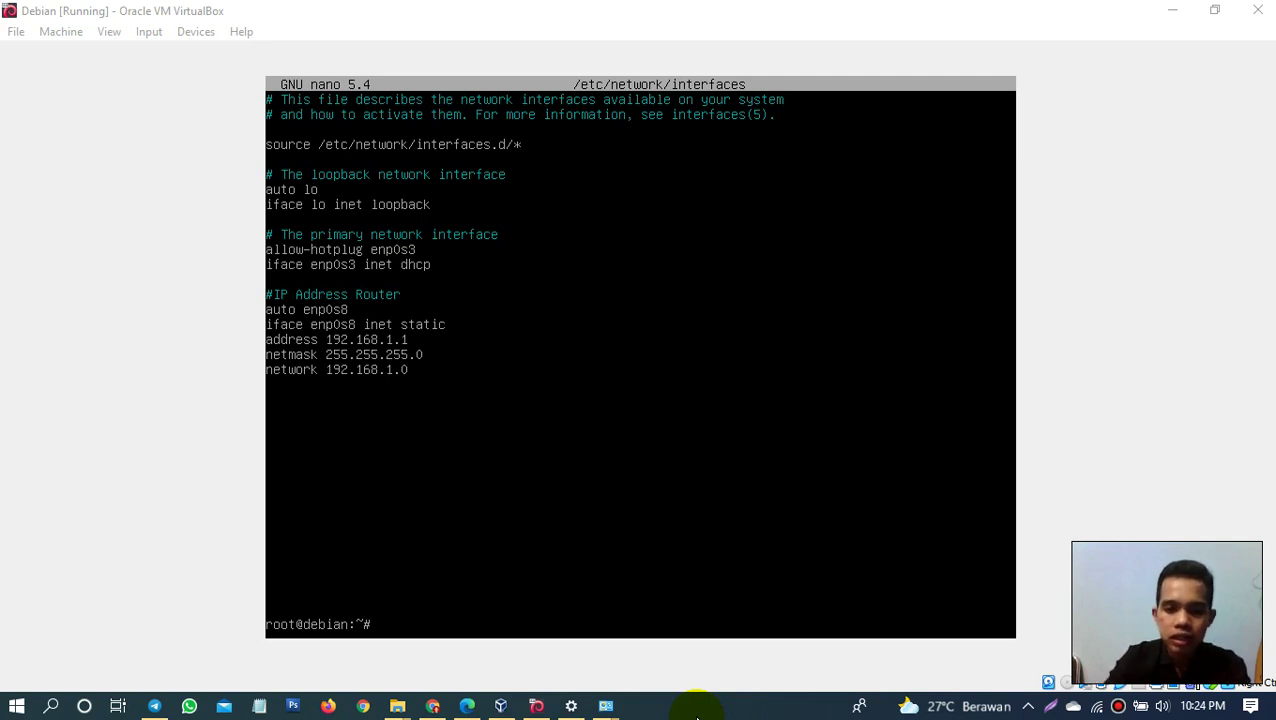
click(618, 586)
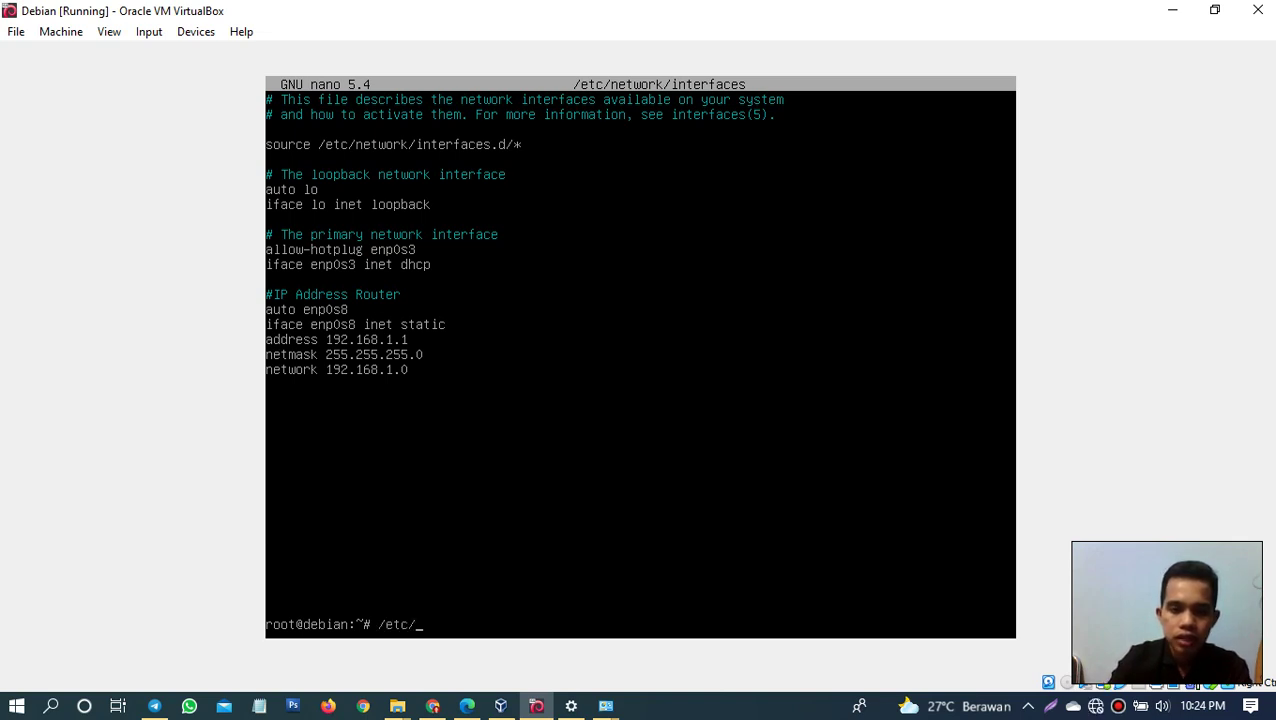
Step: Try '/etc/init.d/network restart', then fix it to '/etc/init.d/networking restart'
text(in)
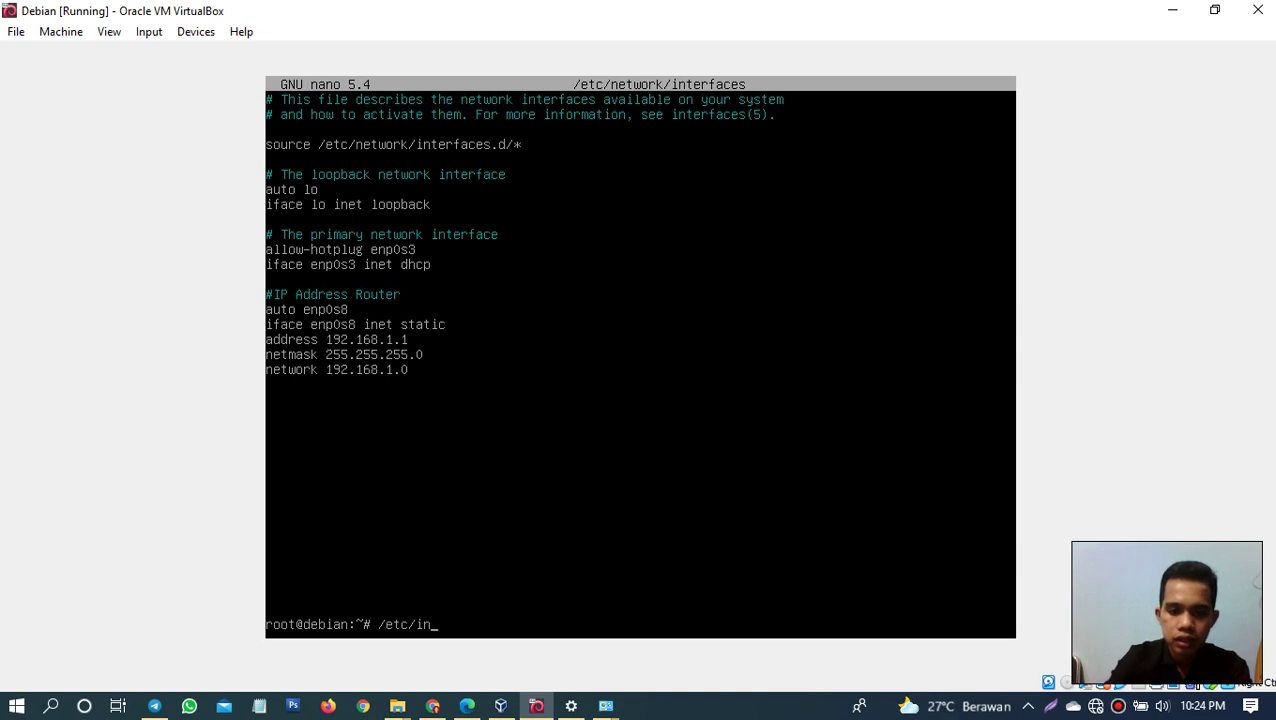
text(it.d/)
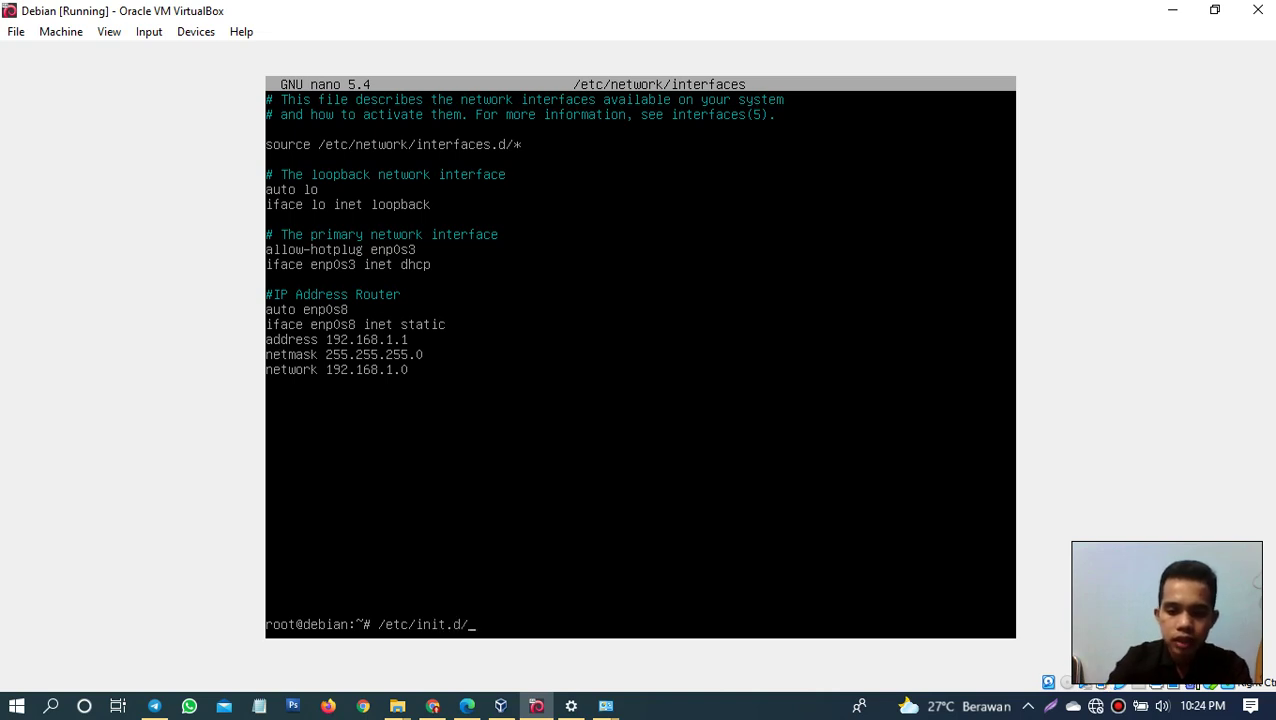
text(network)
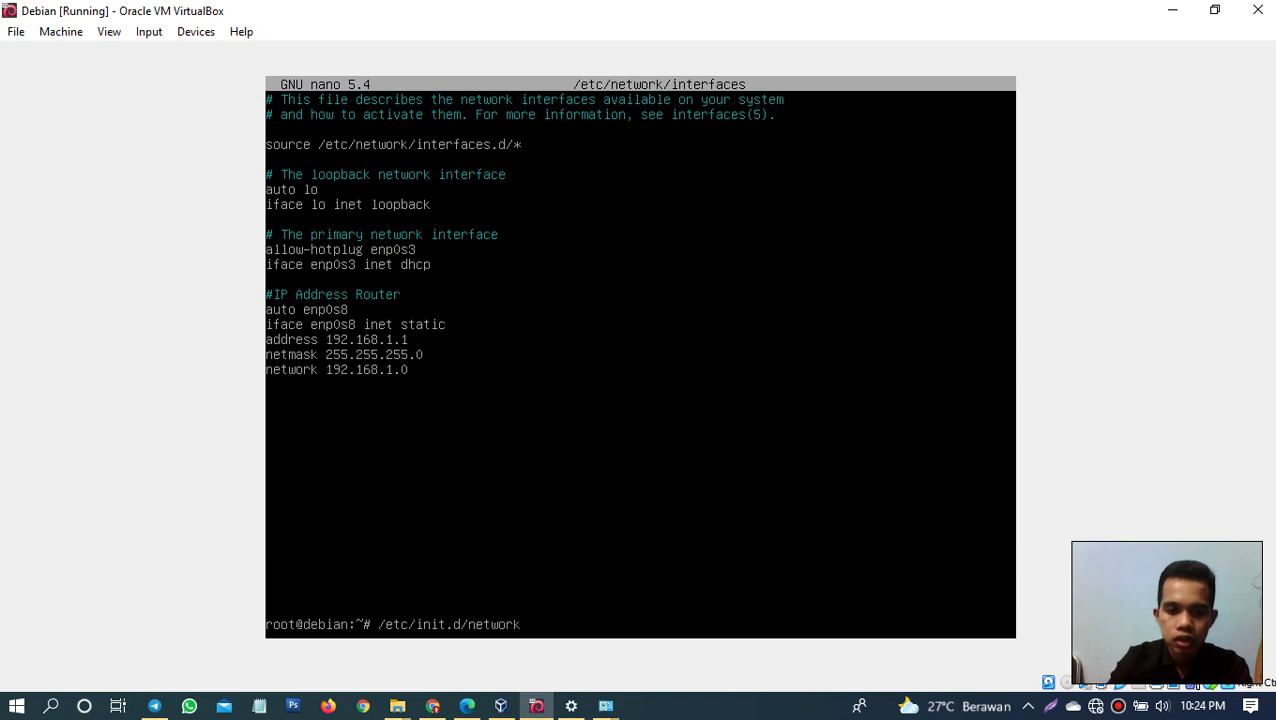
text( restart)
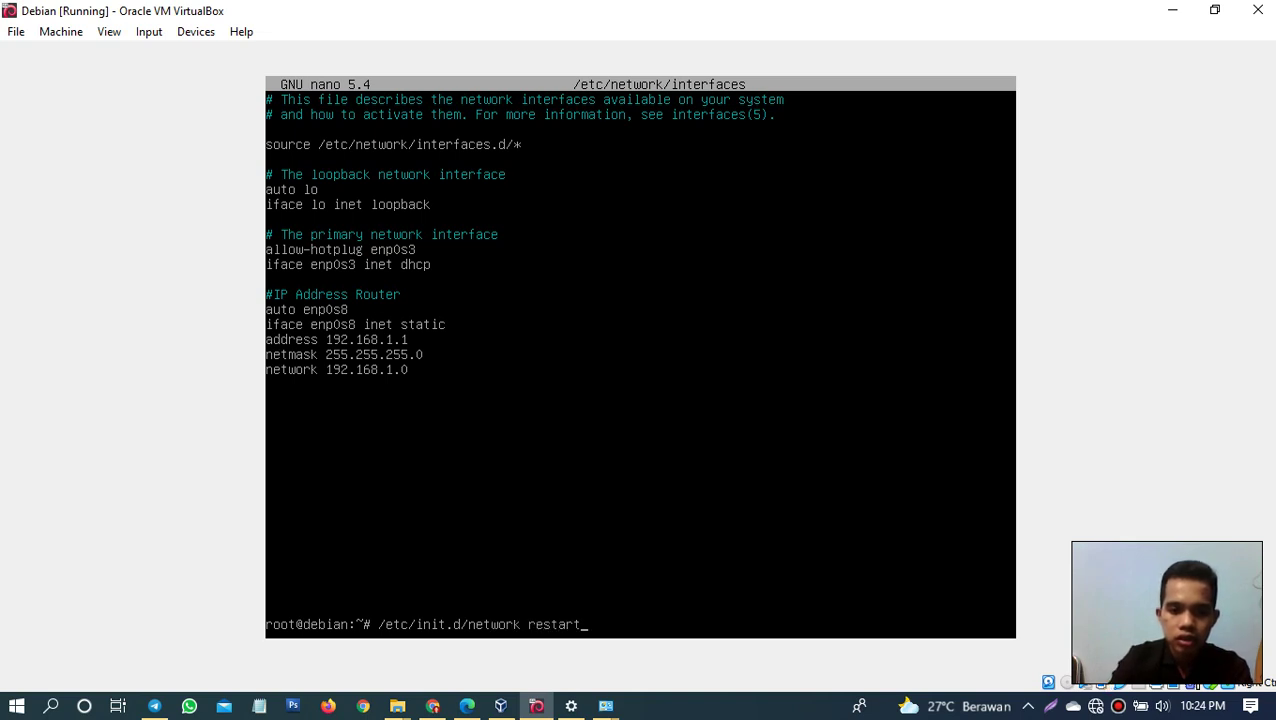
key(Return)
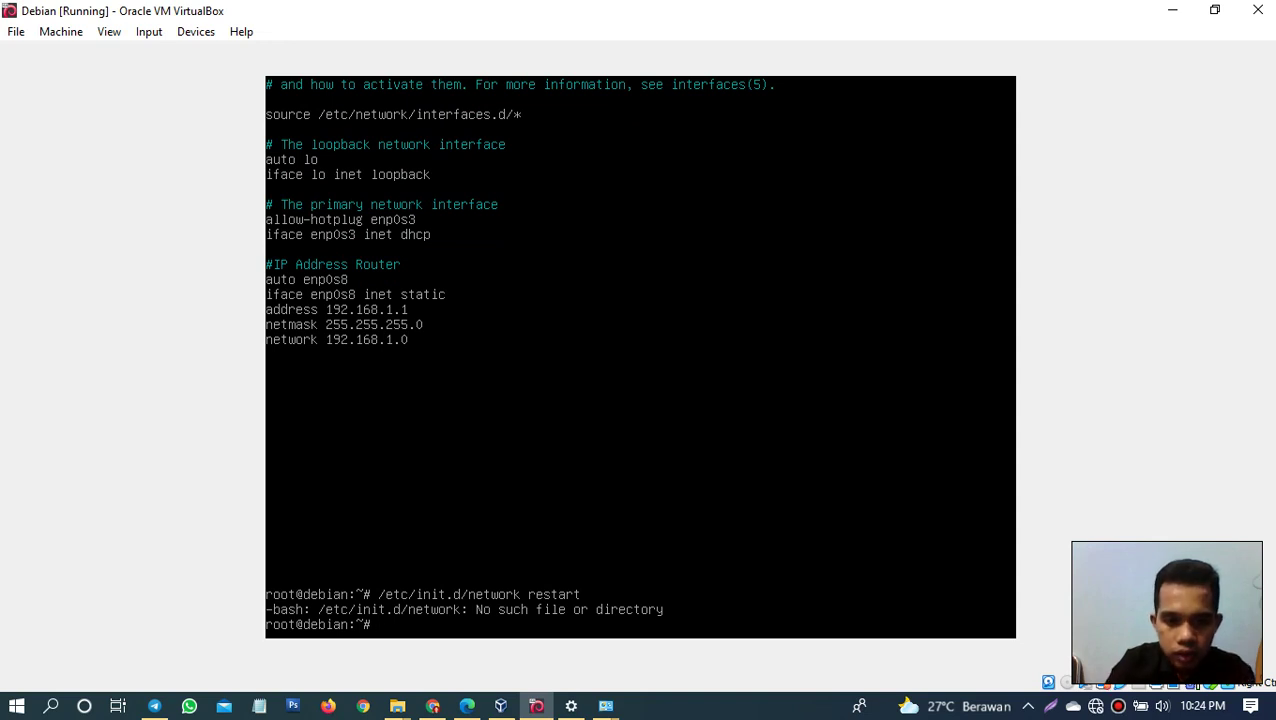
click(683, 708)
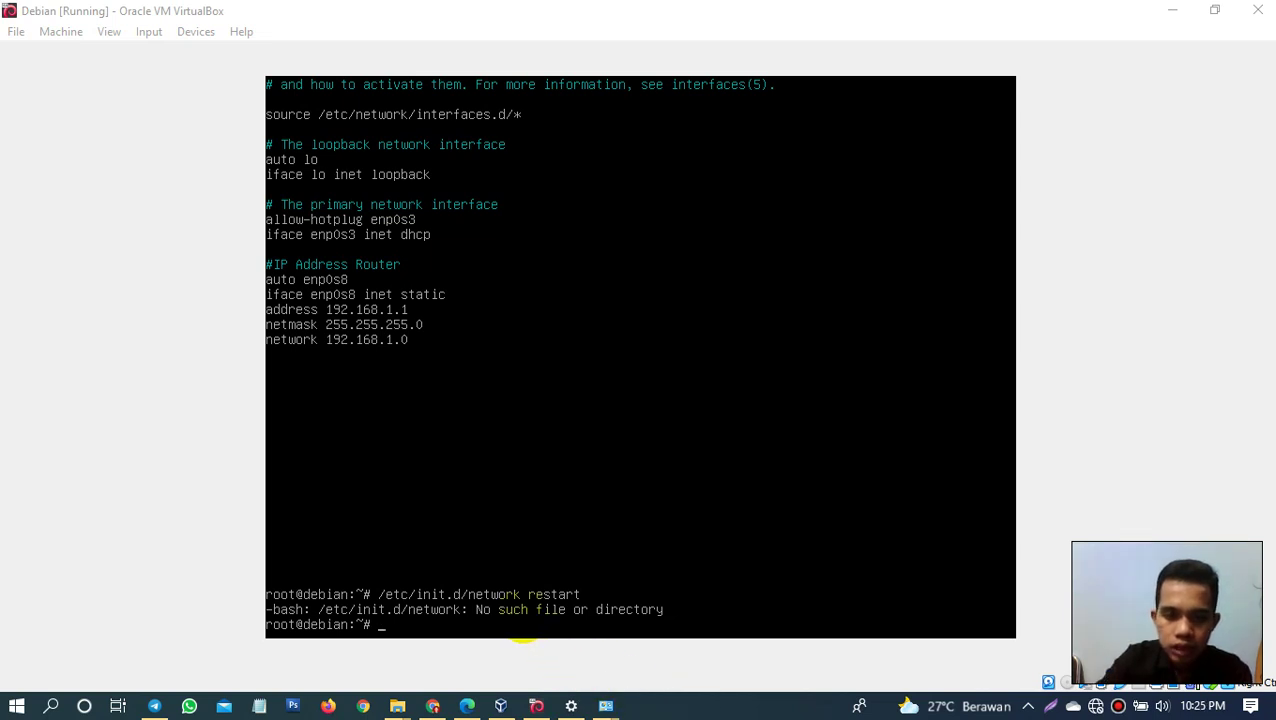
click(522, 632)
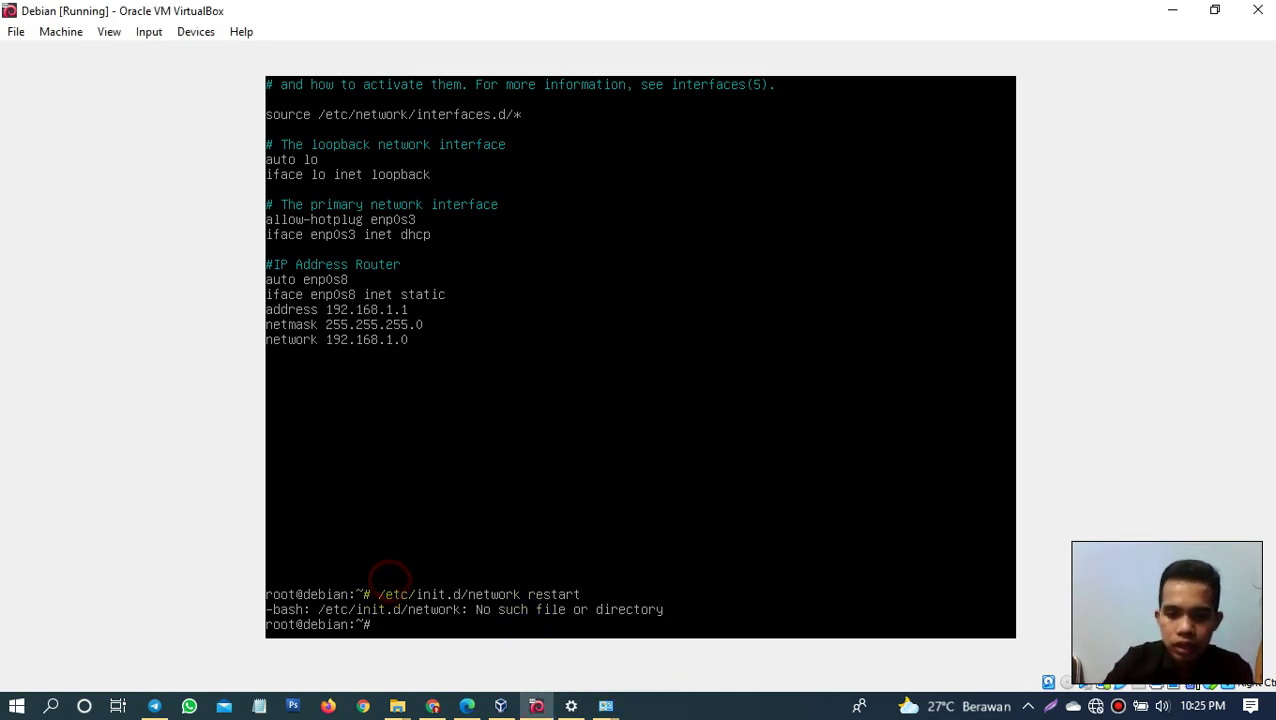
key(Up)
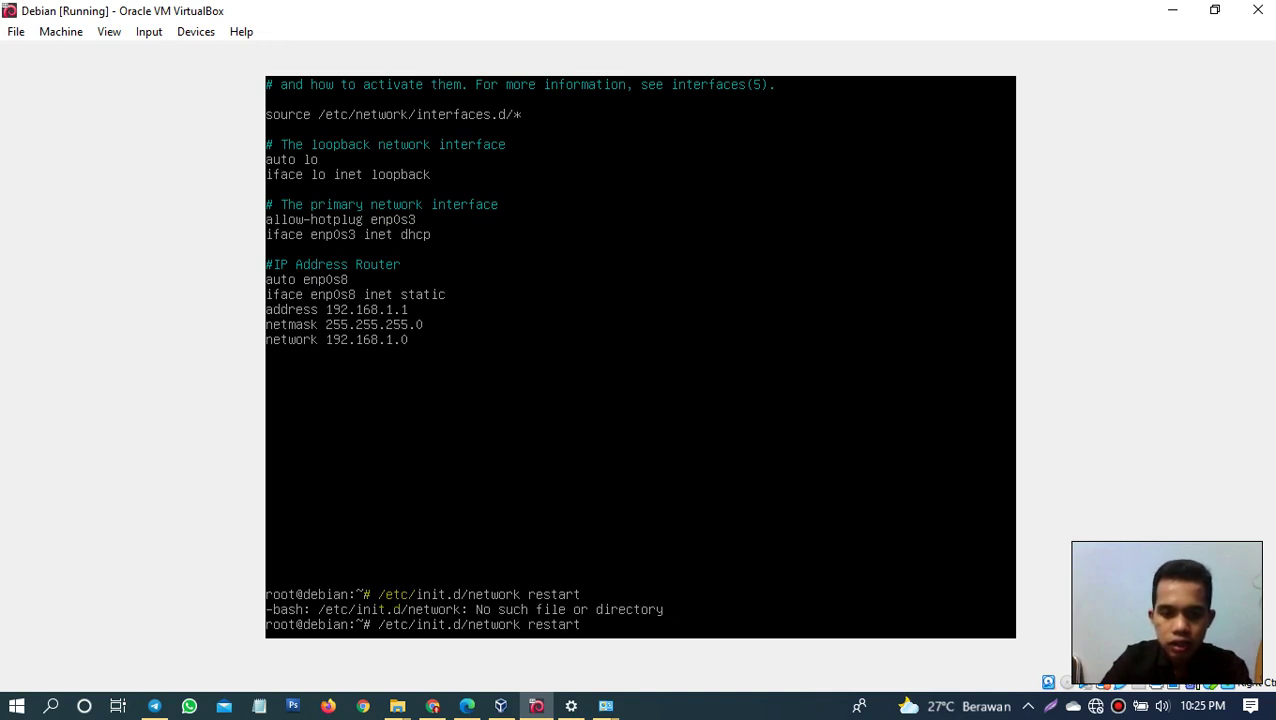
key(Left)
key(Left)
key(Left)
key(Left)
key(Left)
key(Left)
key(Left)
key(Left)
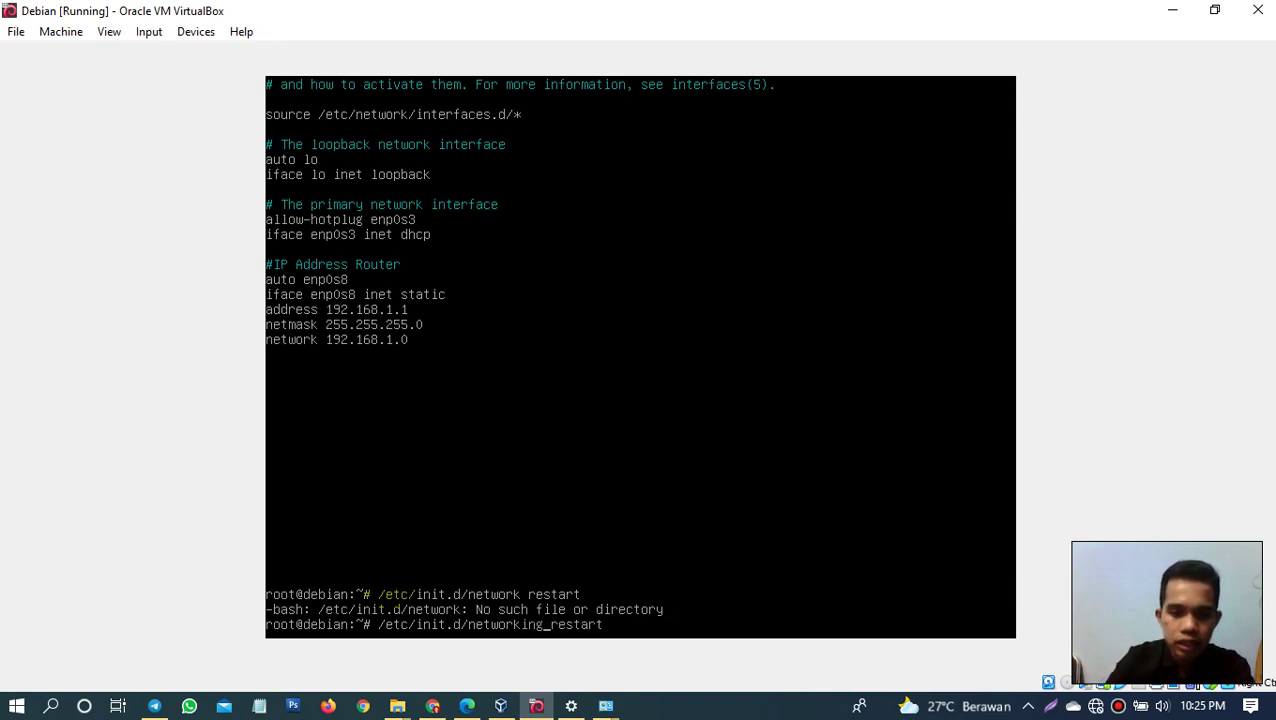
text(ing)
key(Return)
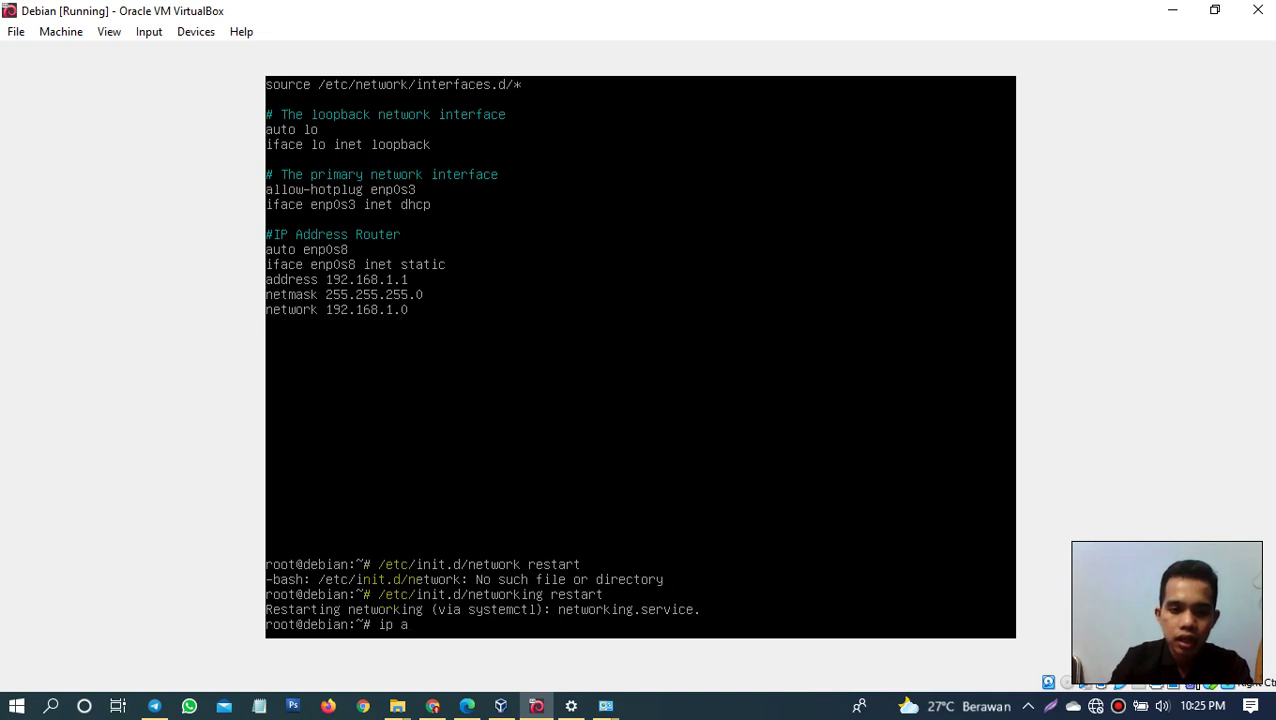
Step: Run 'ip a' showing enp0s8 at 192.168.1.1/24, then ping 192.168.1.1 from the guest
key(Return)
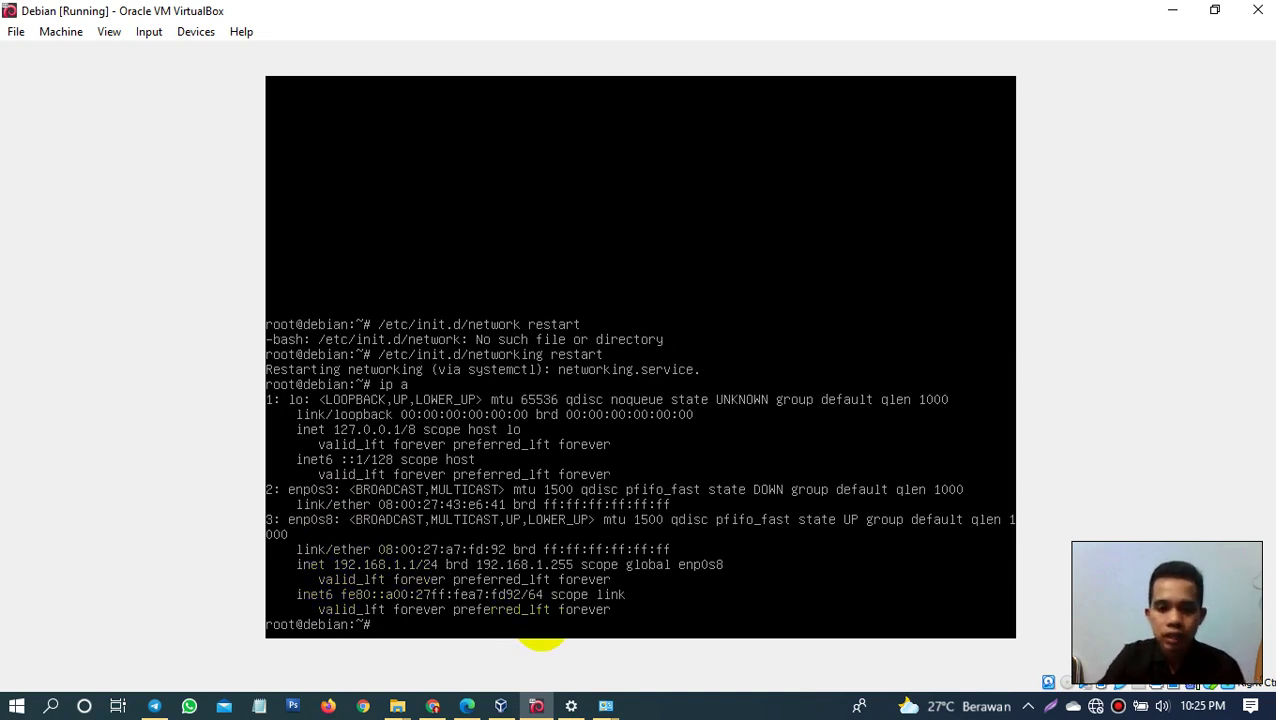
click(697, 708)
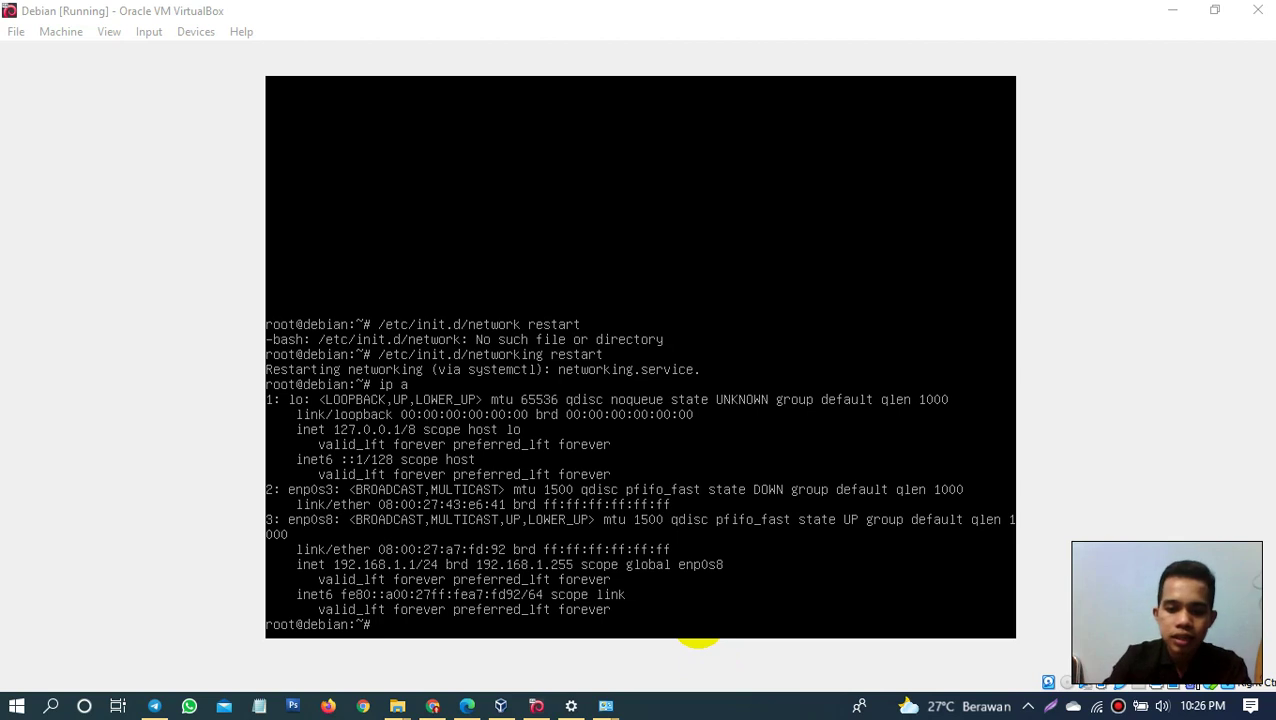
click(756, 557)
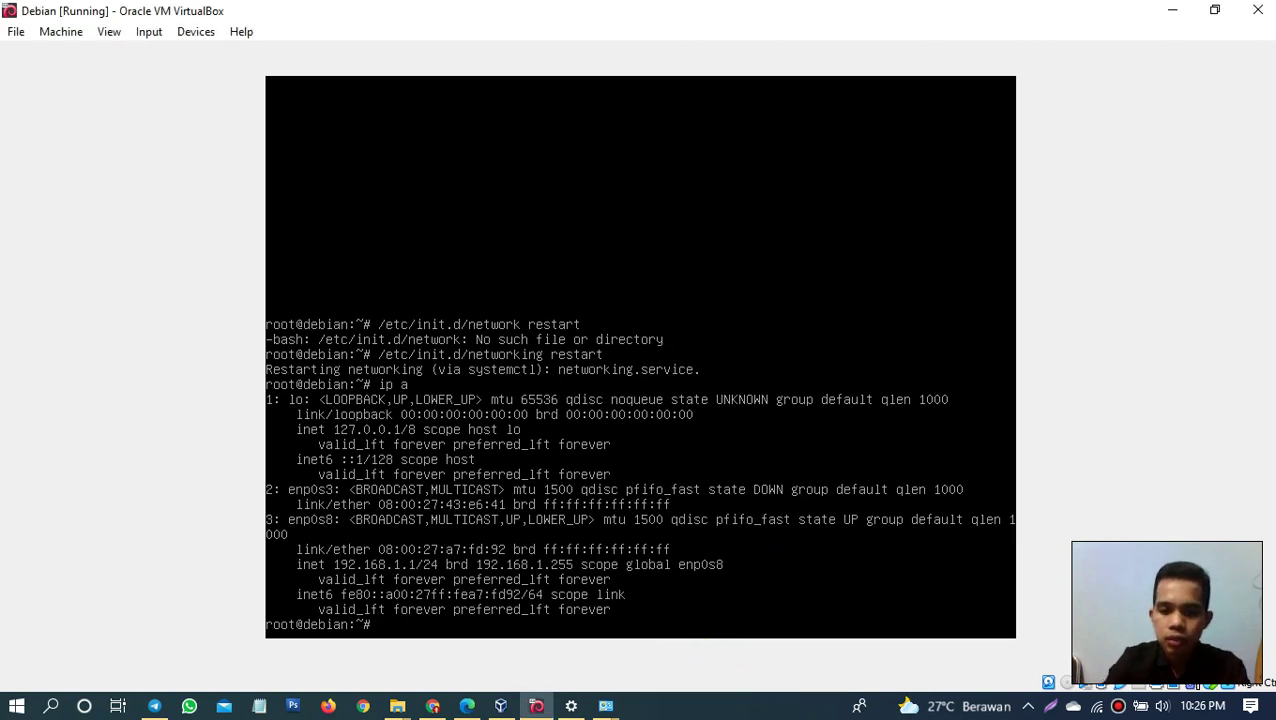
text(ping )
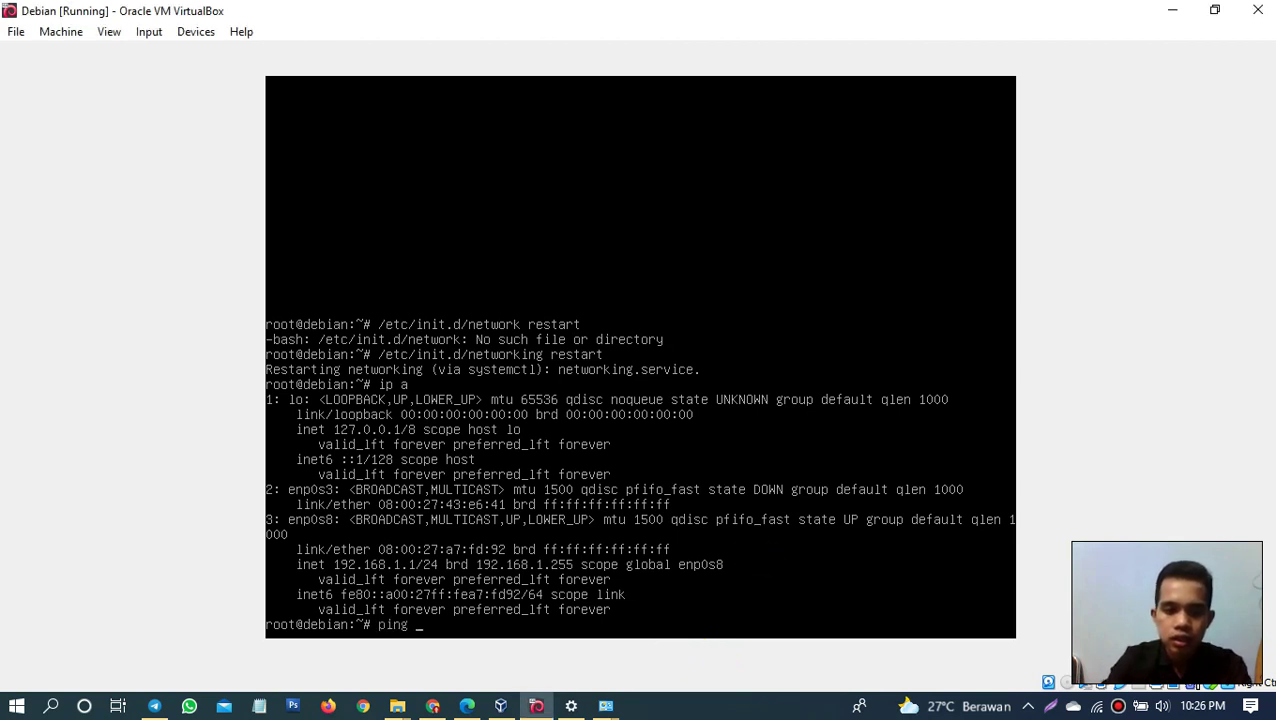
text(192.)
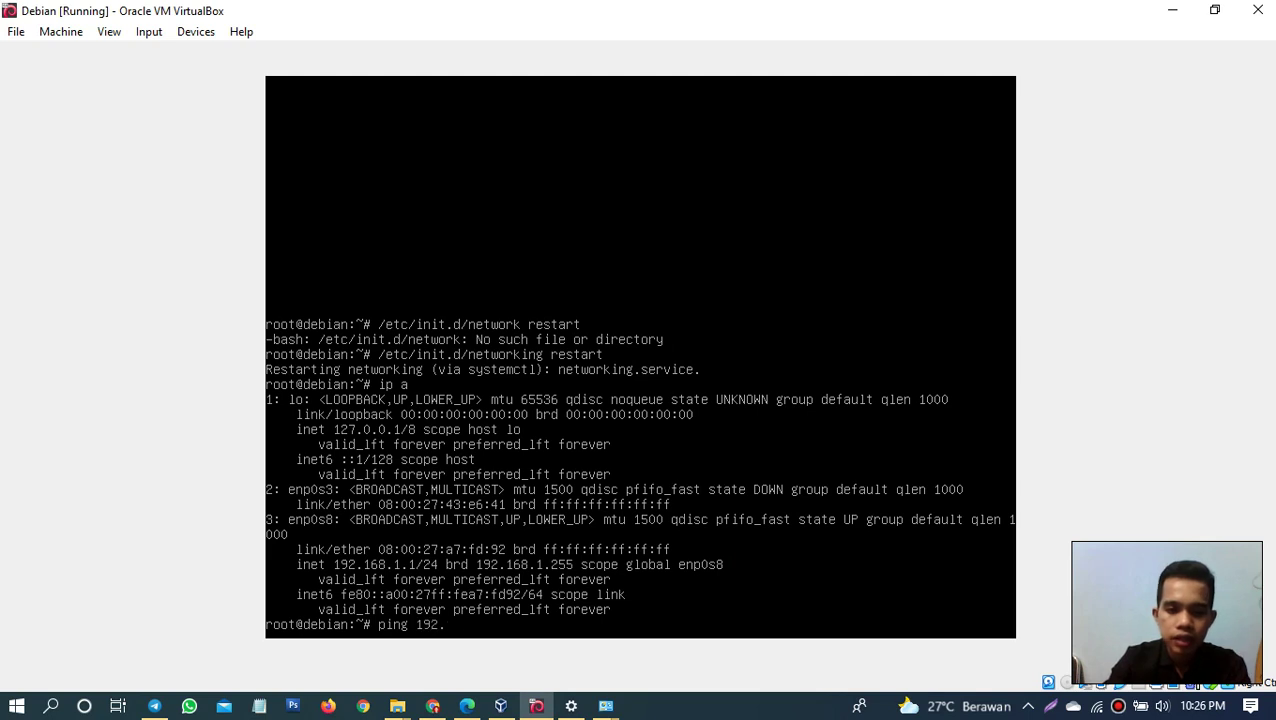
text(1)
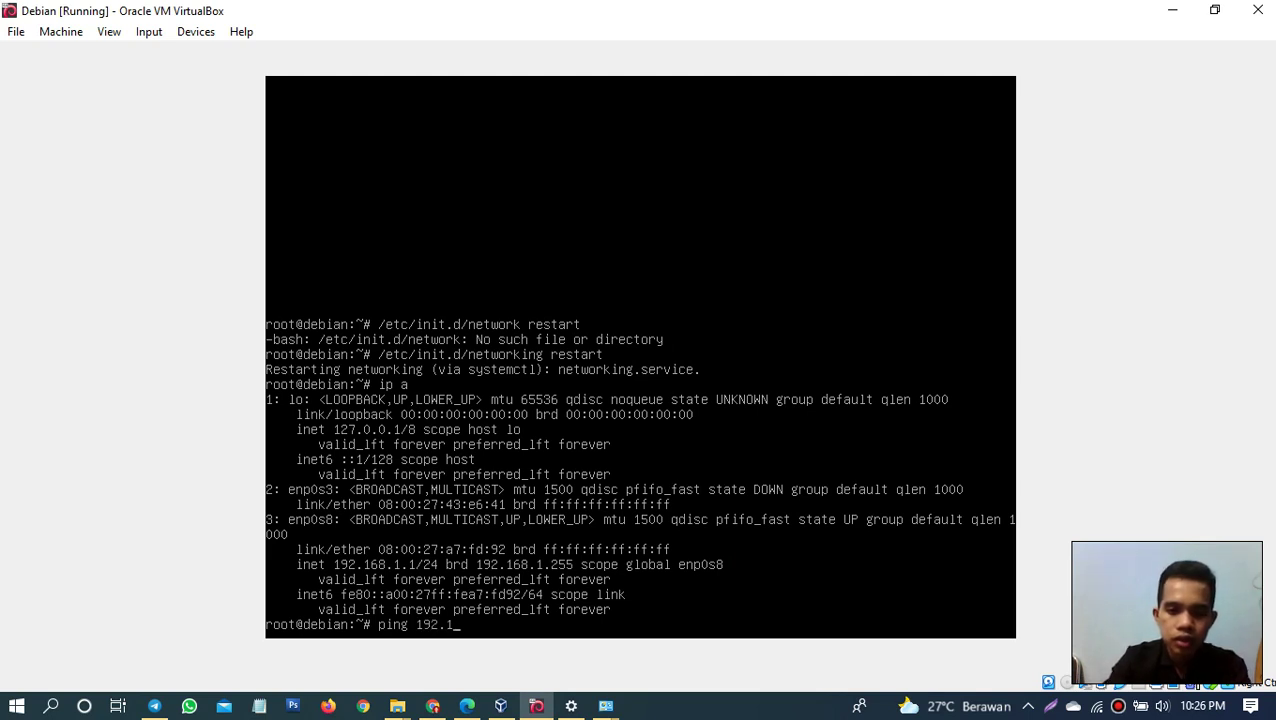
text(668.1.1)
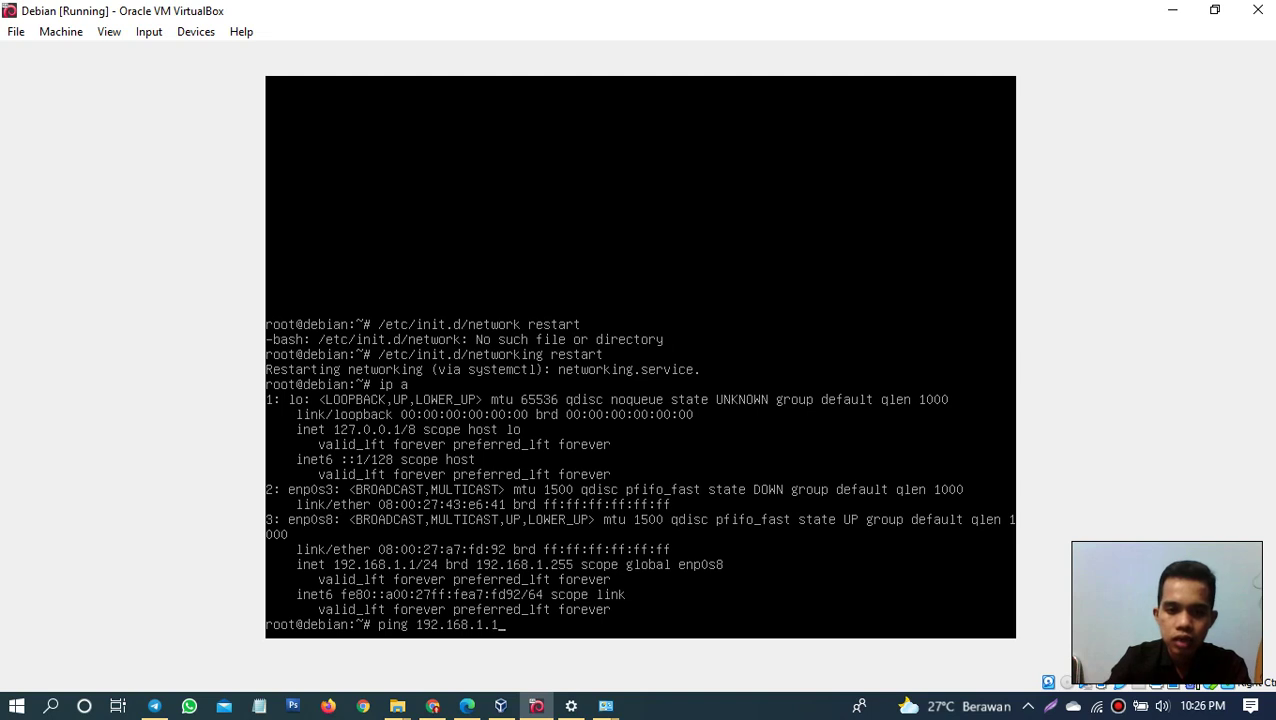
key(Return)
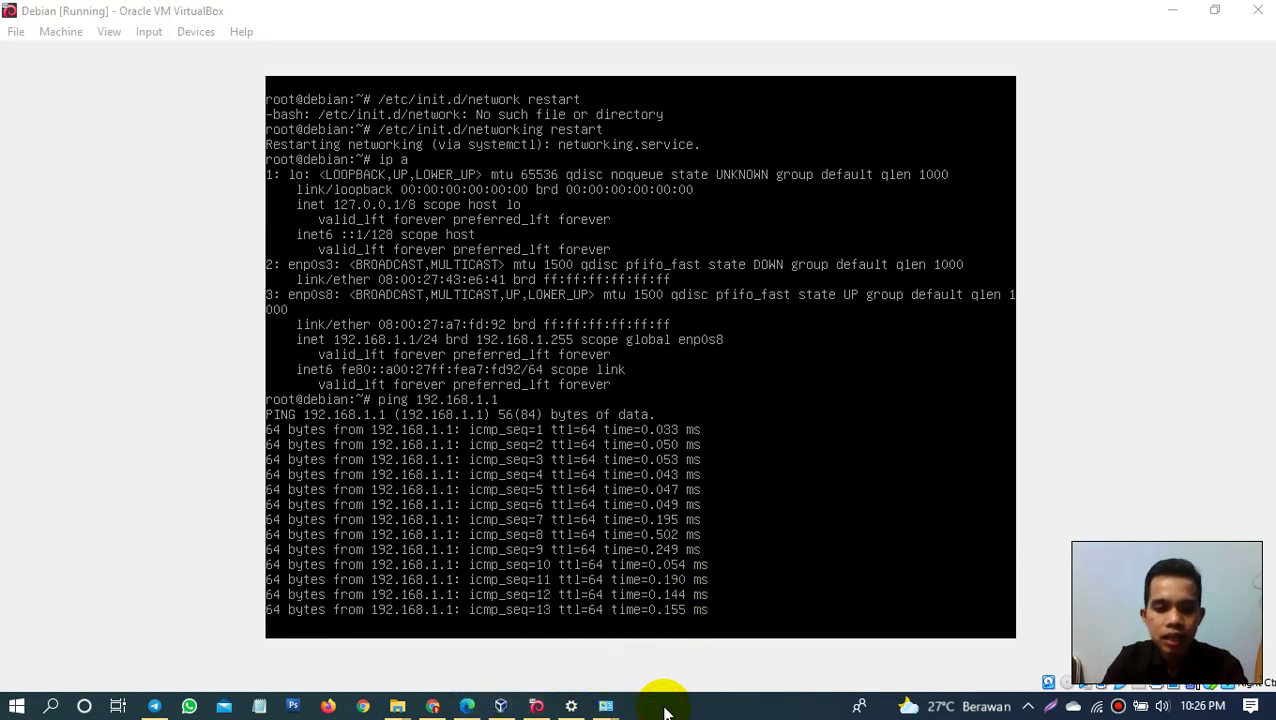
Step: From a host Command Prompt, ping 192.168.1.1 for 4 of 4 replies, then minimize it
key(super)
text(cmd)
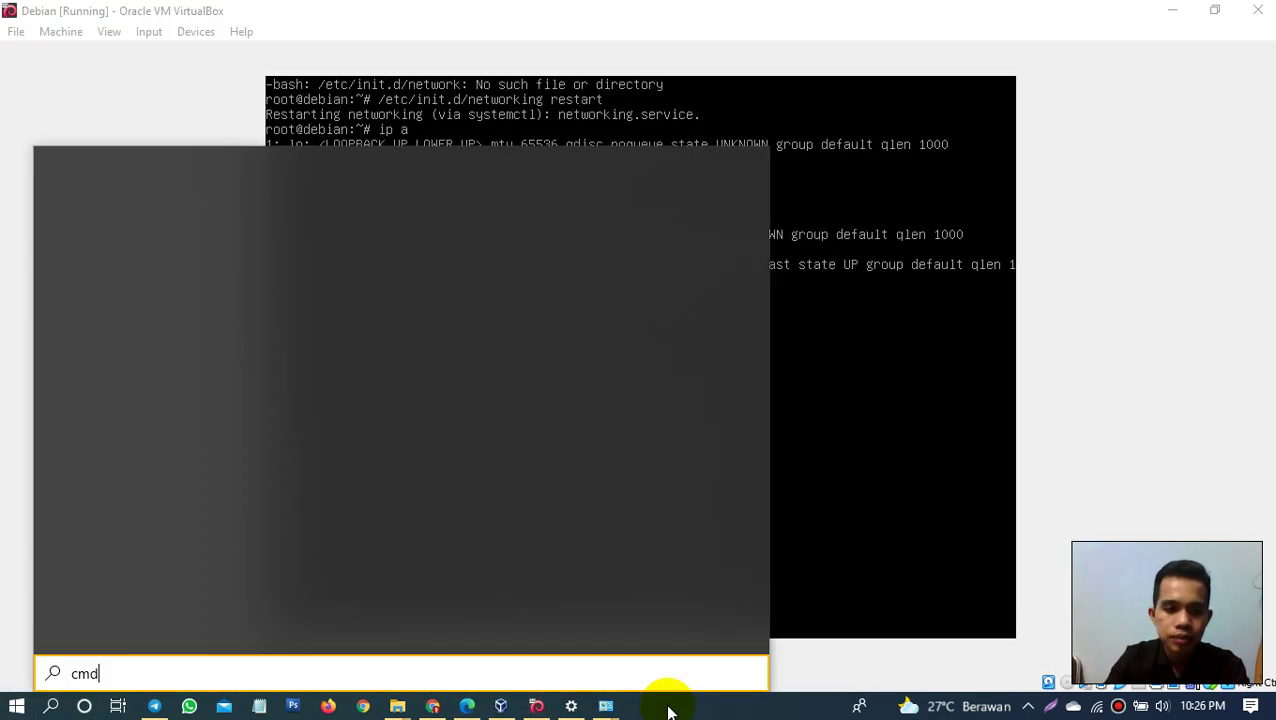
key(Escape)
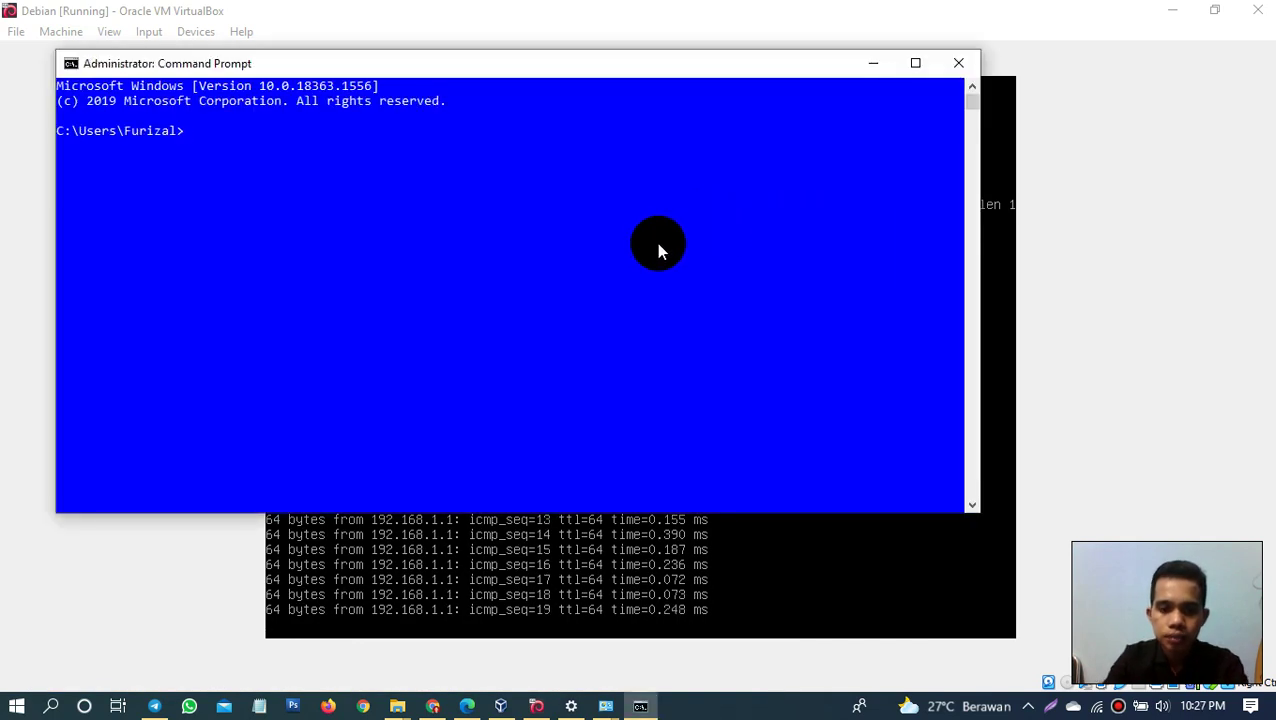
text(ping 192)
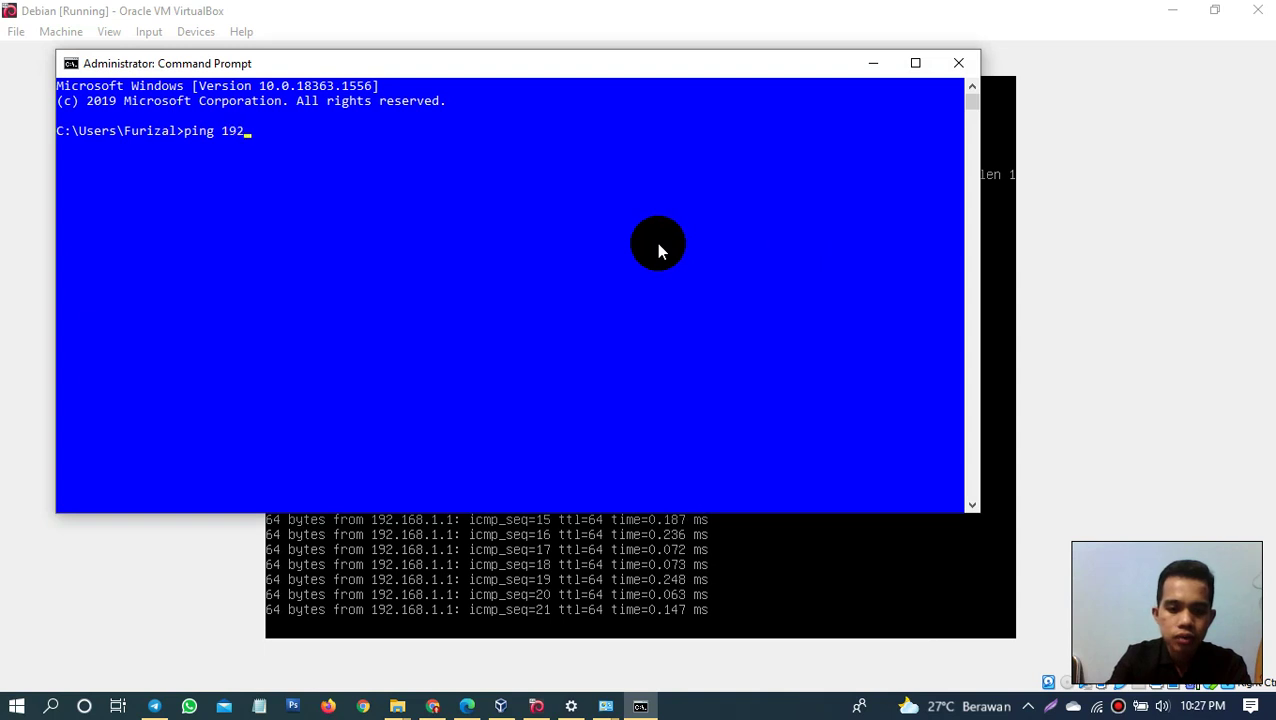
text(.168.1.1)
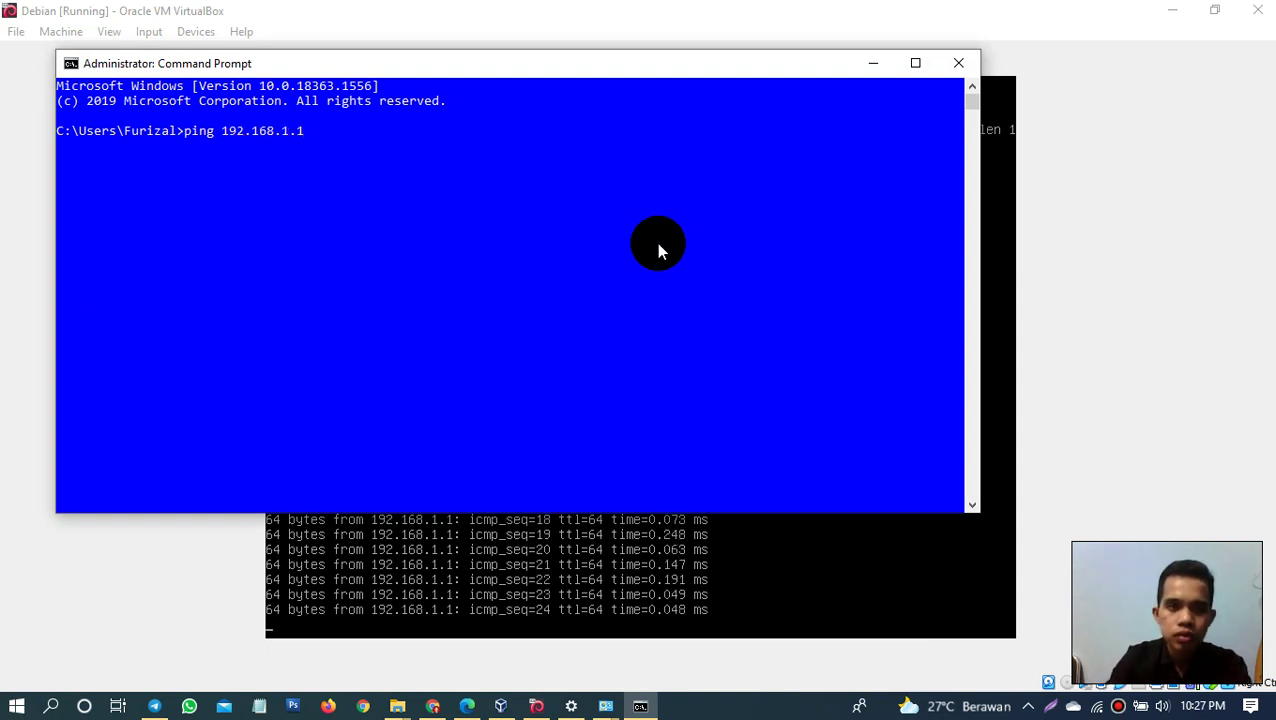
key(Return)
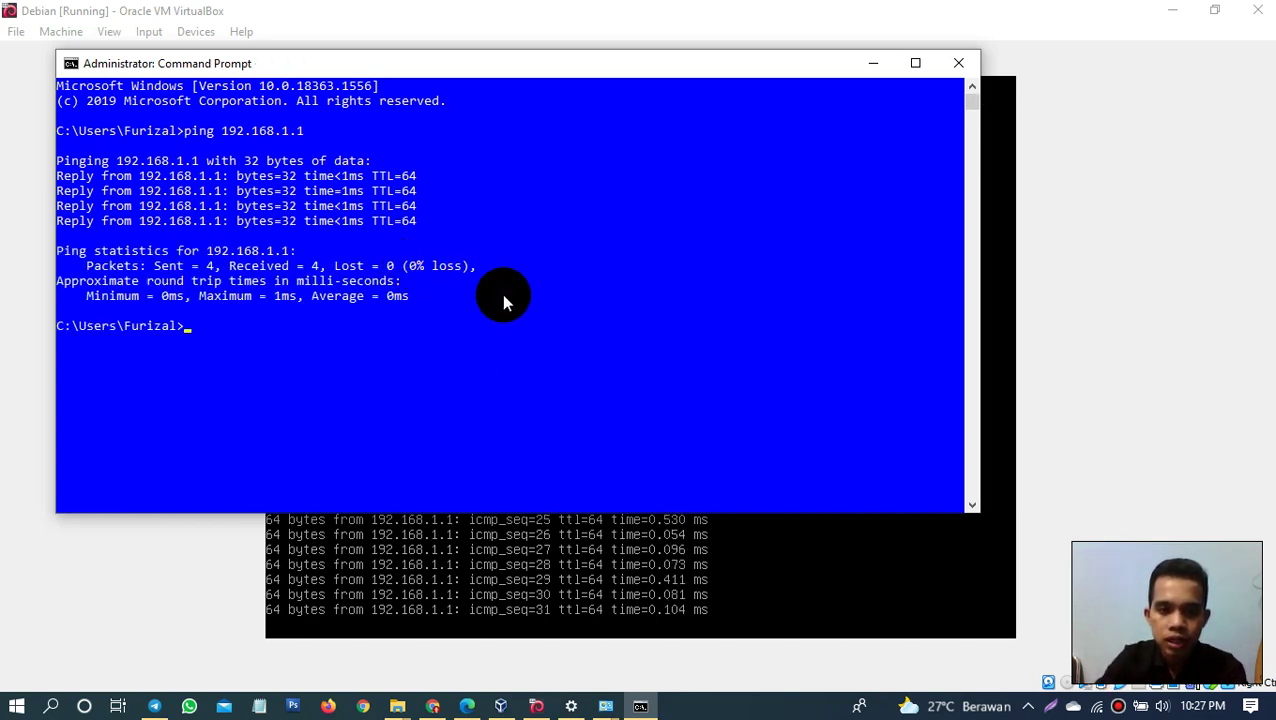
click(885, 68)
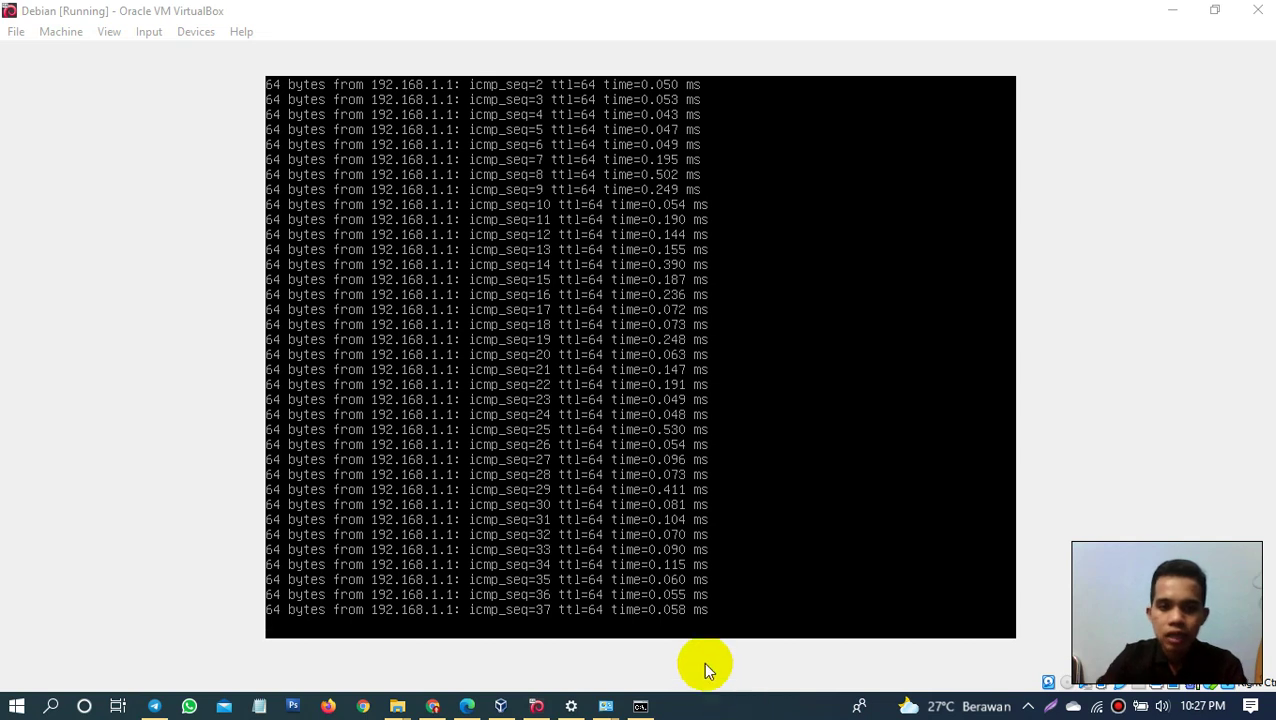
Step: Halt the guest's running ping with Ctrl+Z, then bring up the Windows Start menu
click(713, 708)
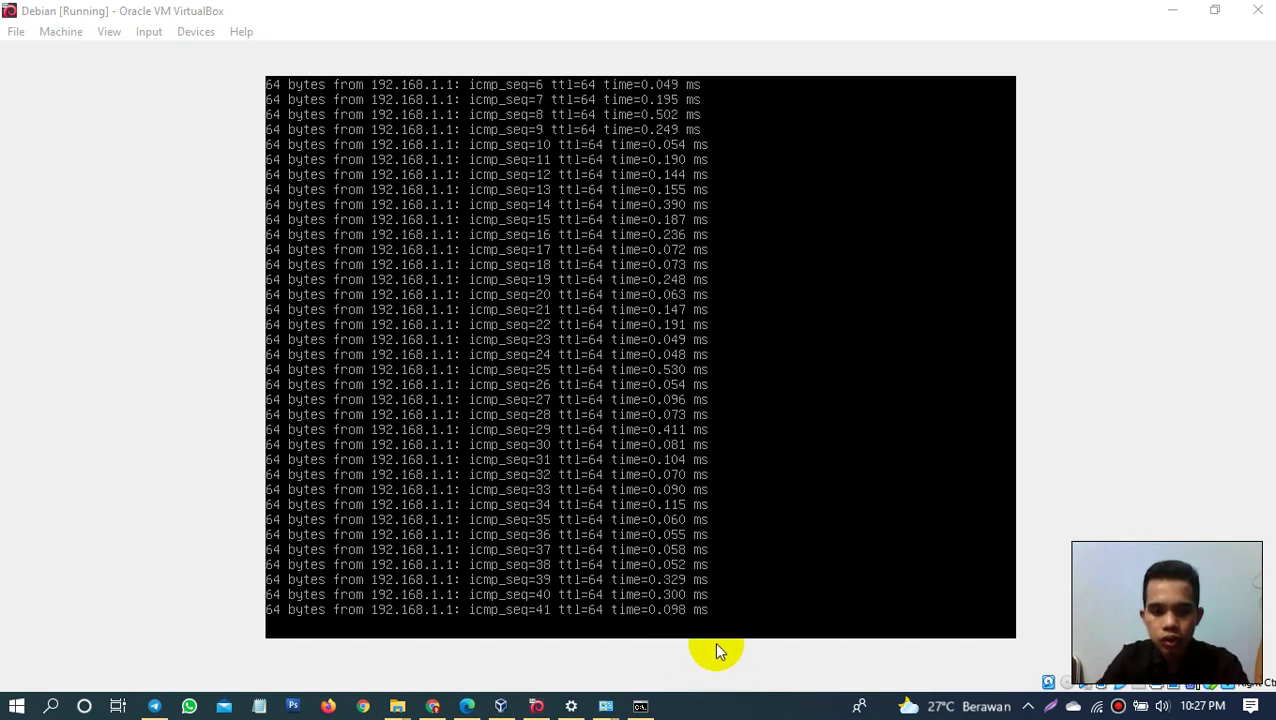
click(738, 612)
key(ctrl+z)
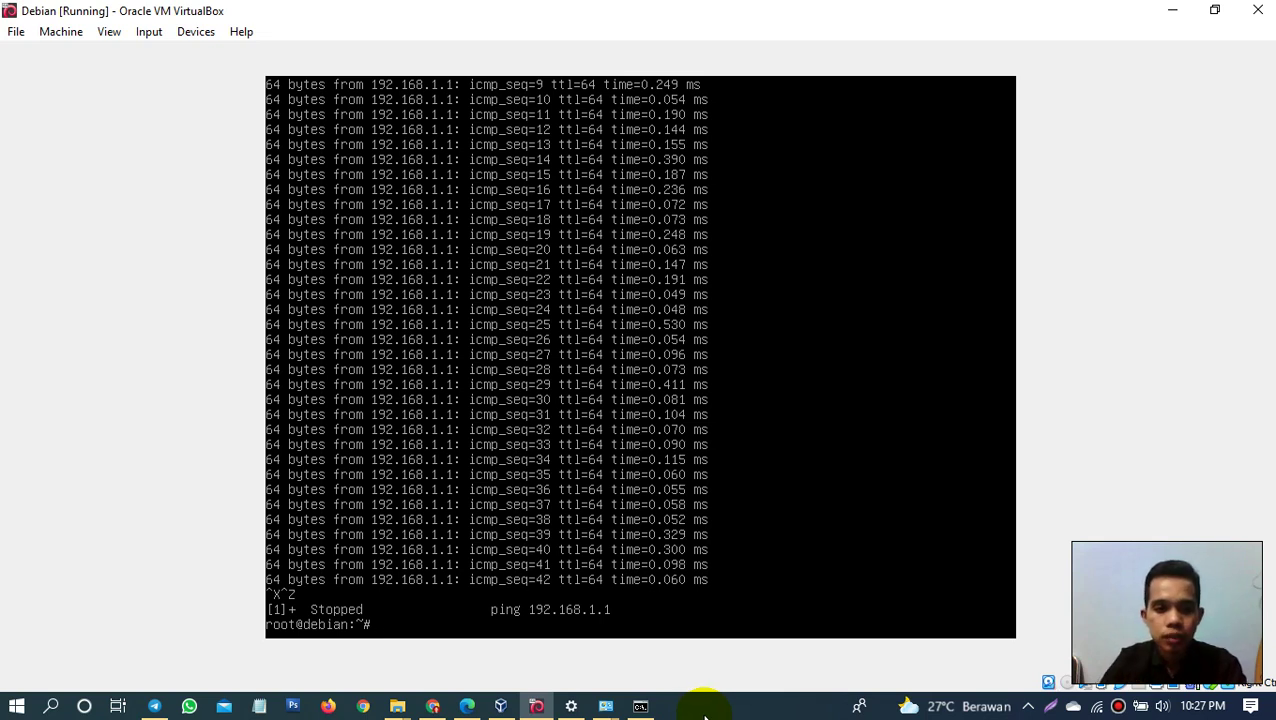
key(super)
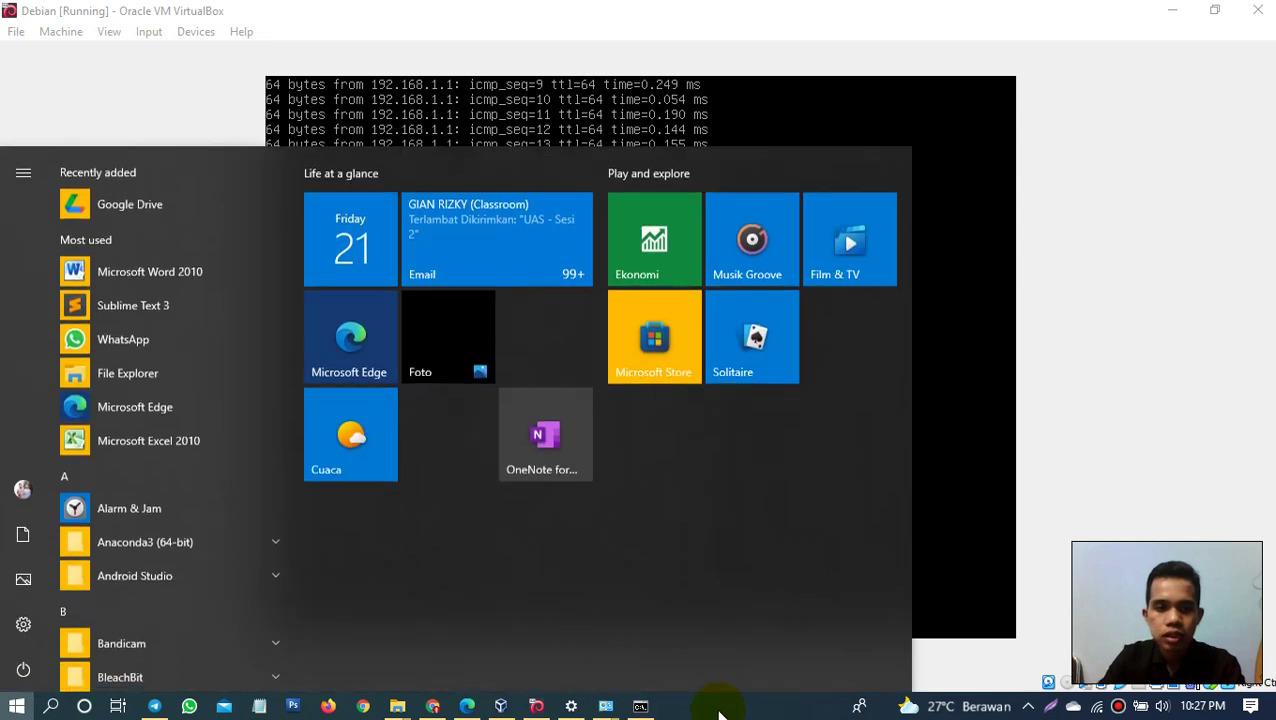
Step: Find putty in Start search and launch it as administrator
text(putt)
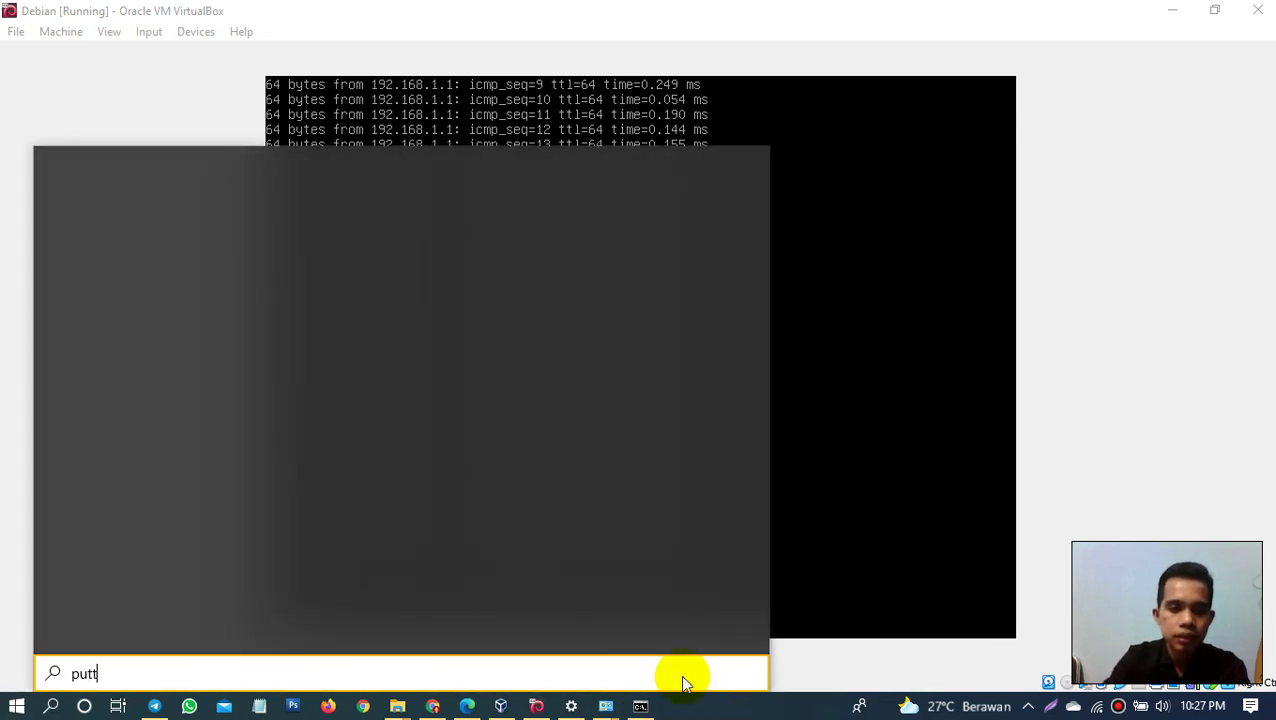
text(y)
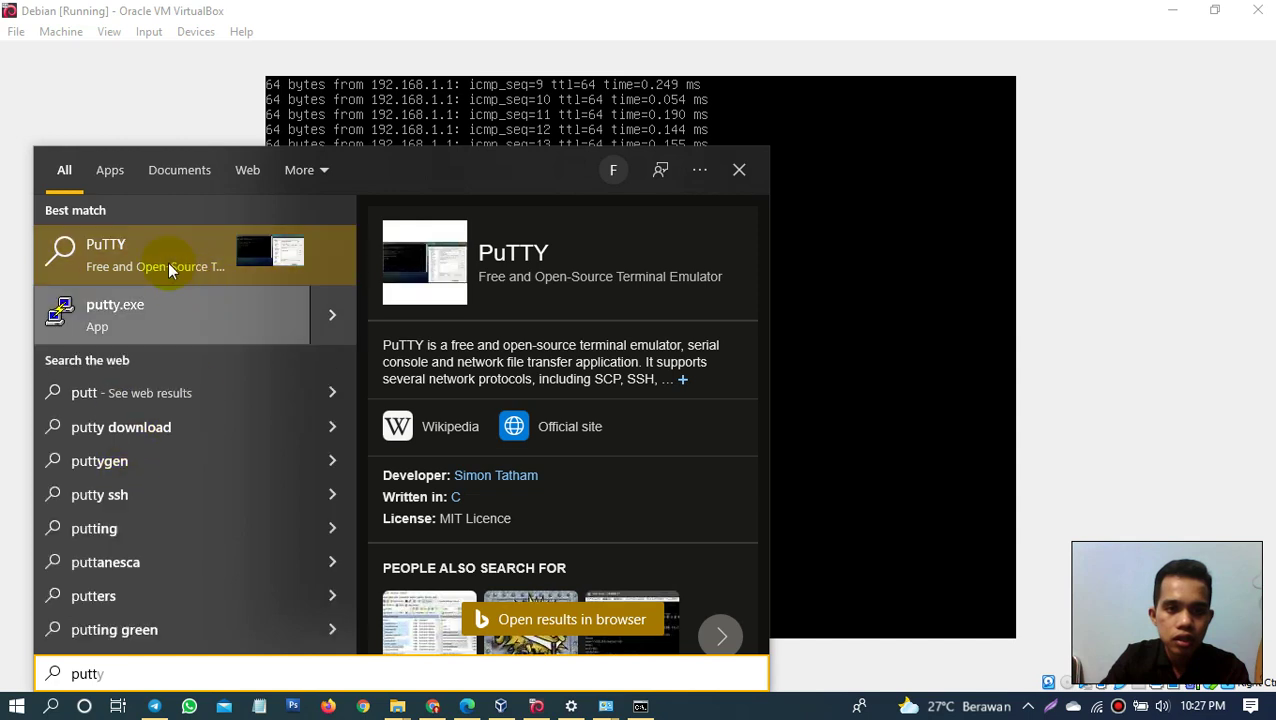
click(108, 325)
right_click(108, 325)
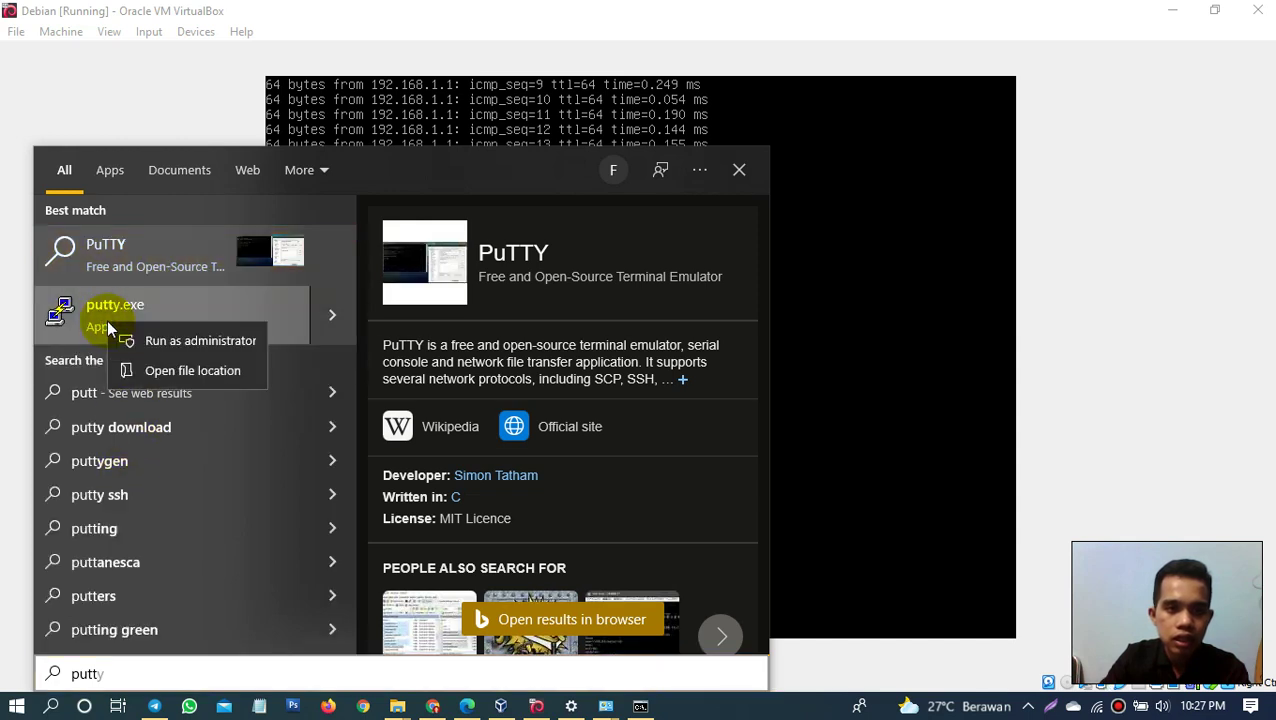
click(162, 350)
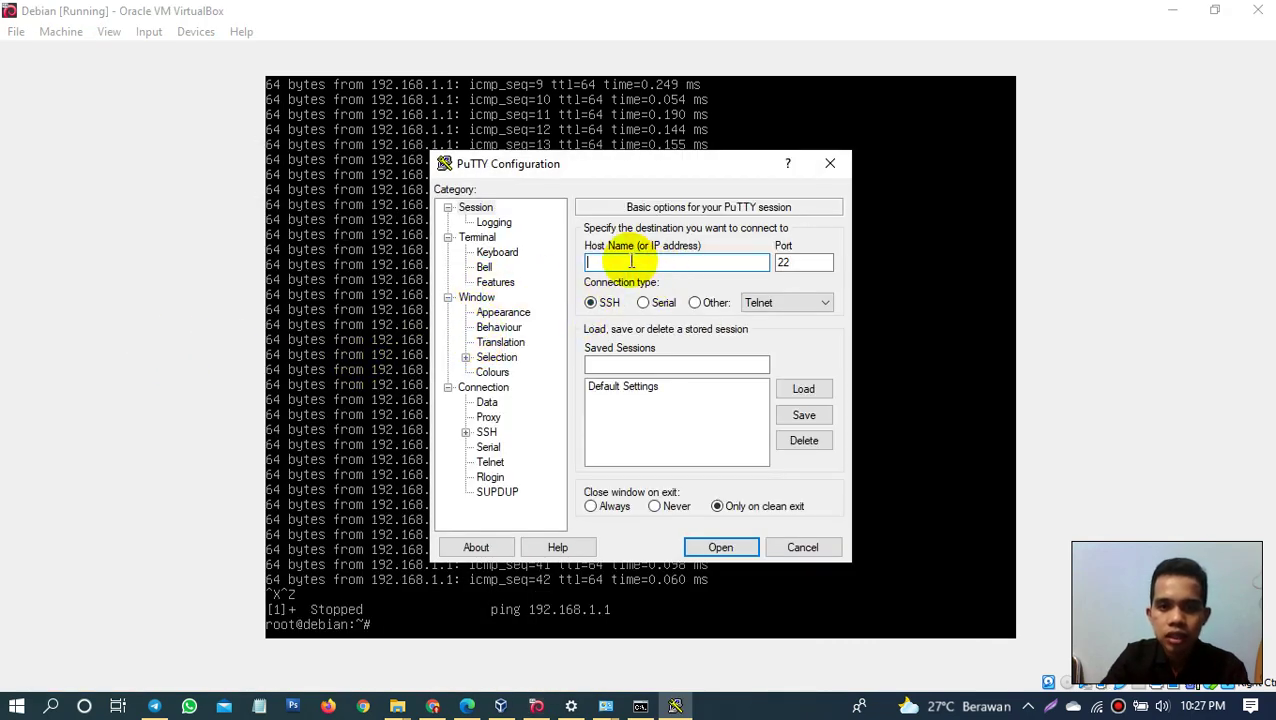
Step: Connect over SSH to 192.168.1.1 on port 22 and enter root as the login name
text(192.1)
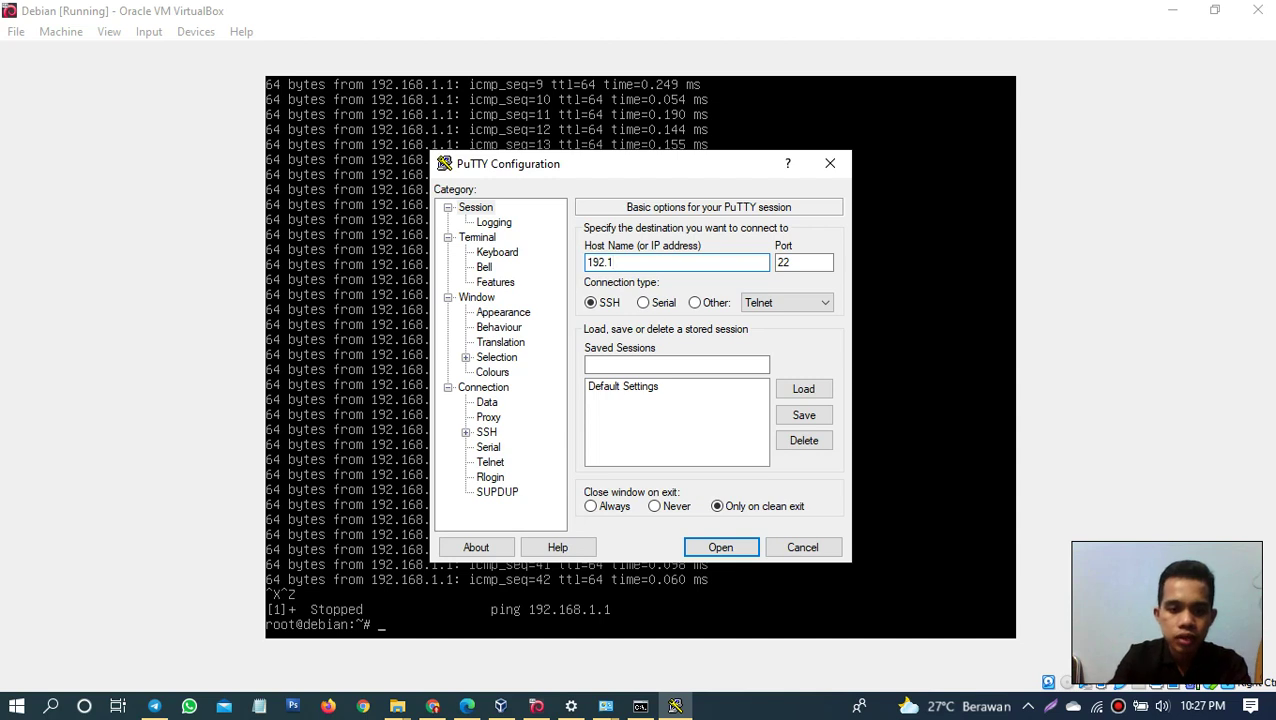
text(68.1)
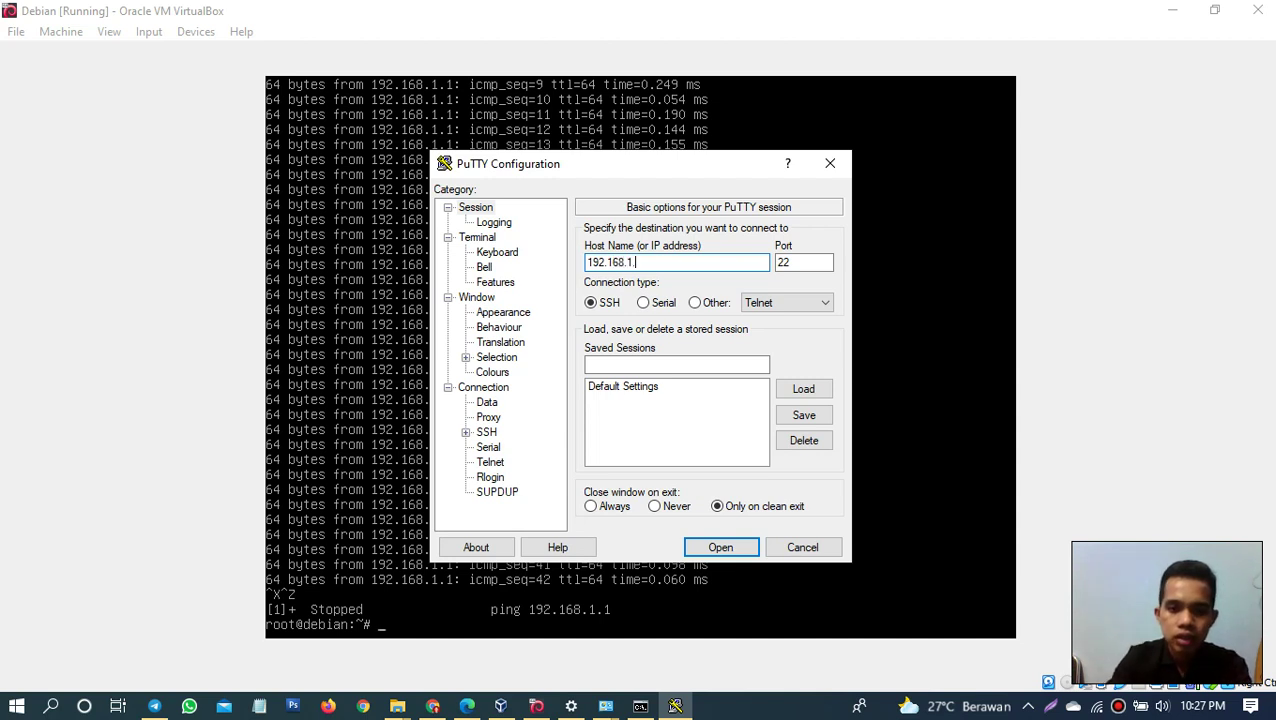
text(.1)
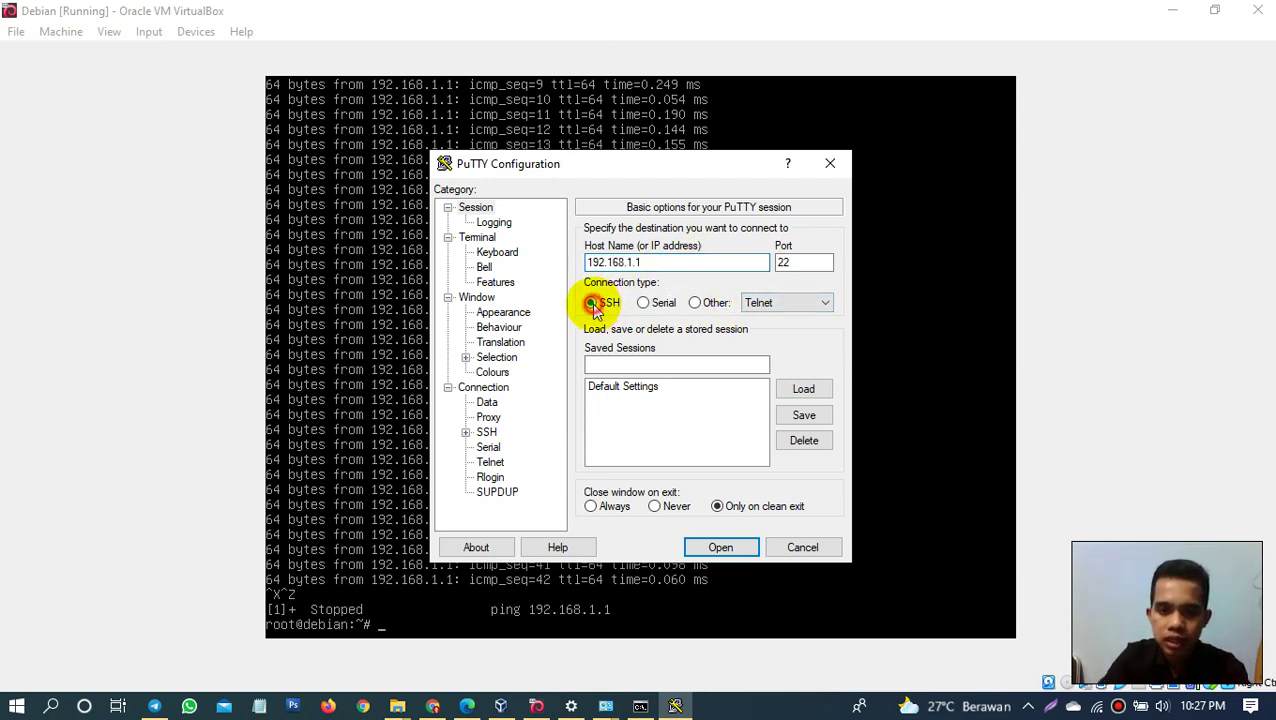
click(789, 262)
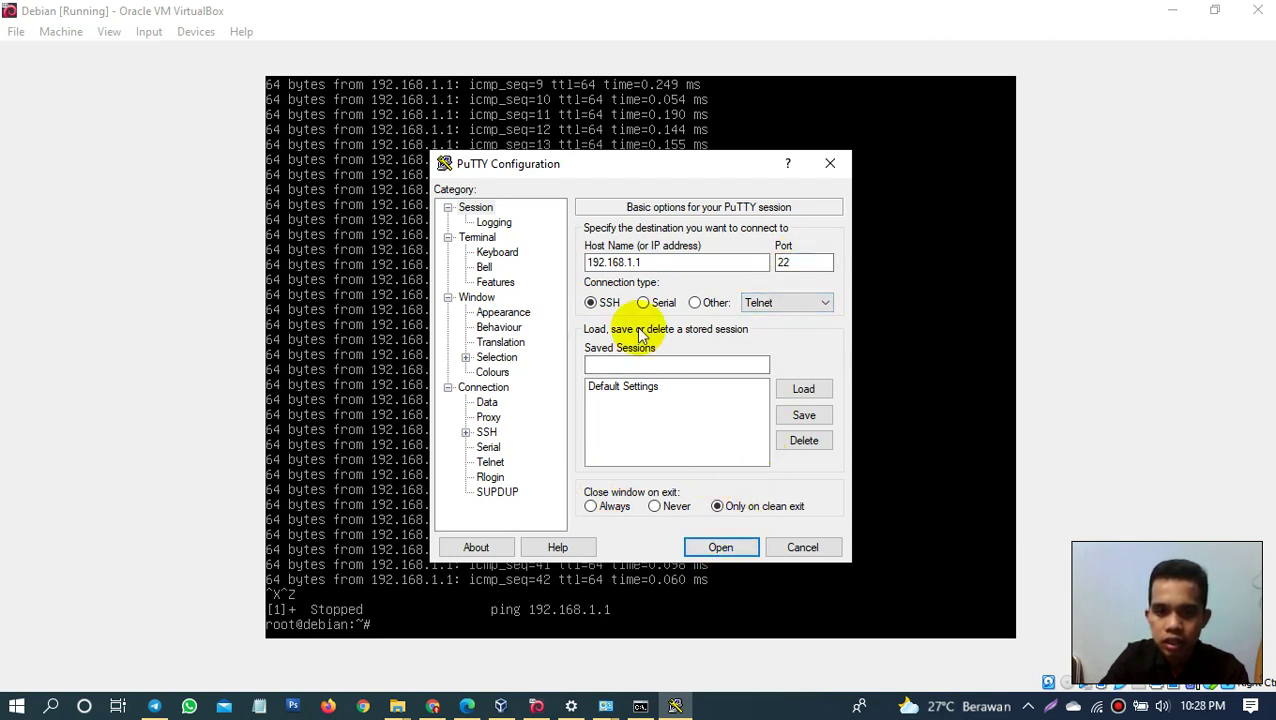
click(636, 262)
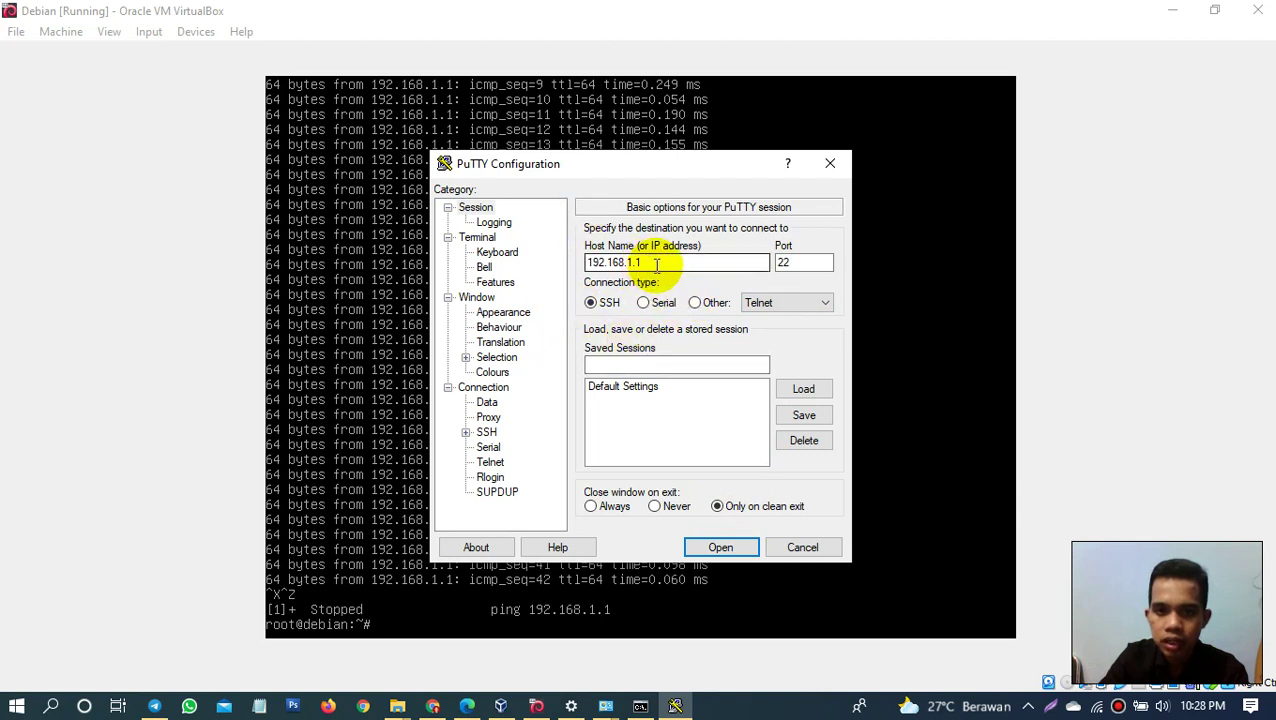
drag(636, 262, 585, 268)
double_click(795, 262)
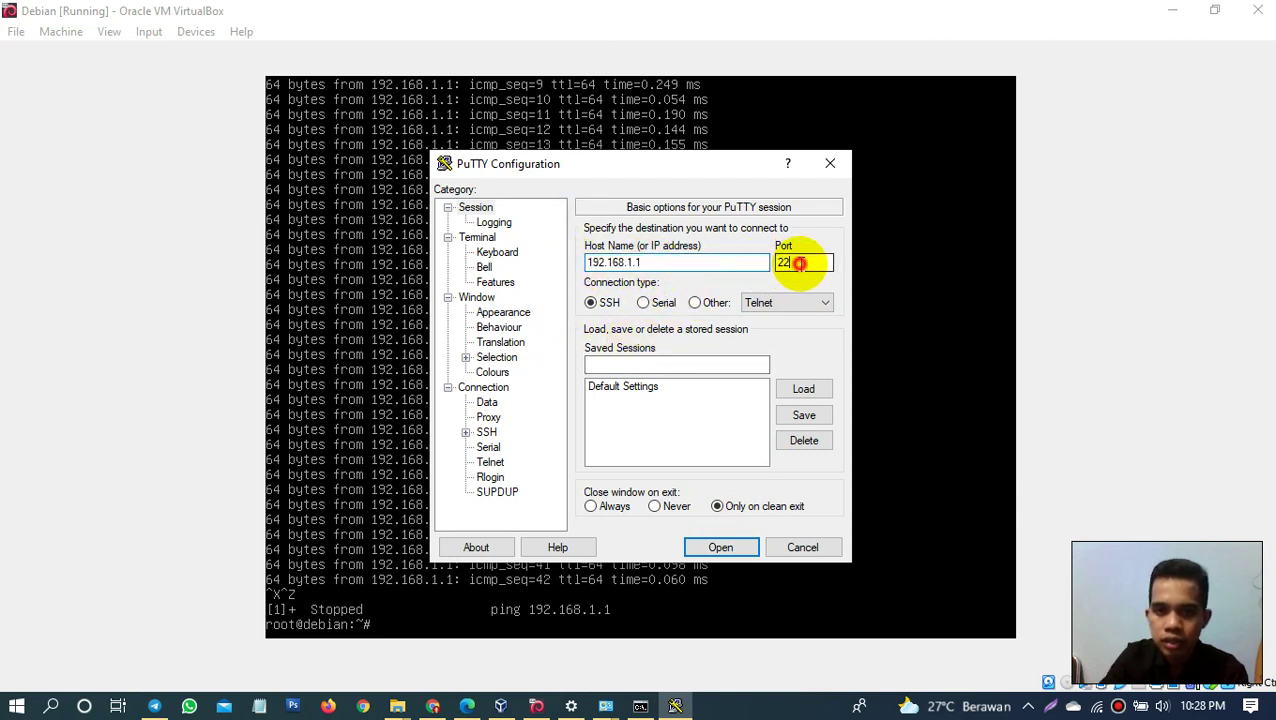
click(591, 302)
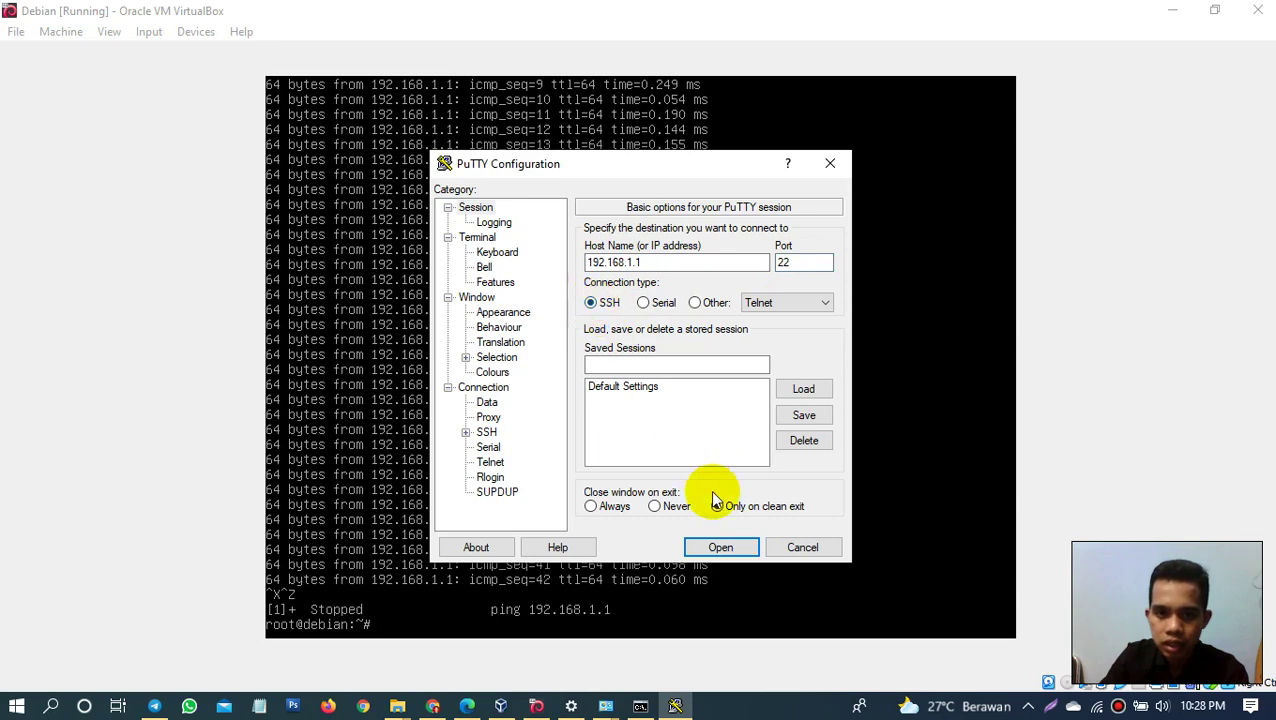
click(720, 548)
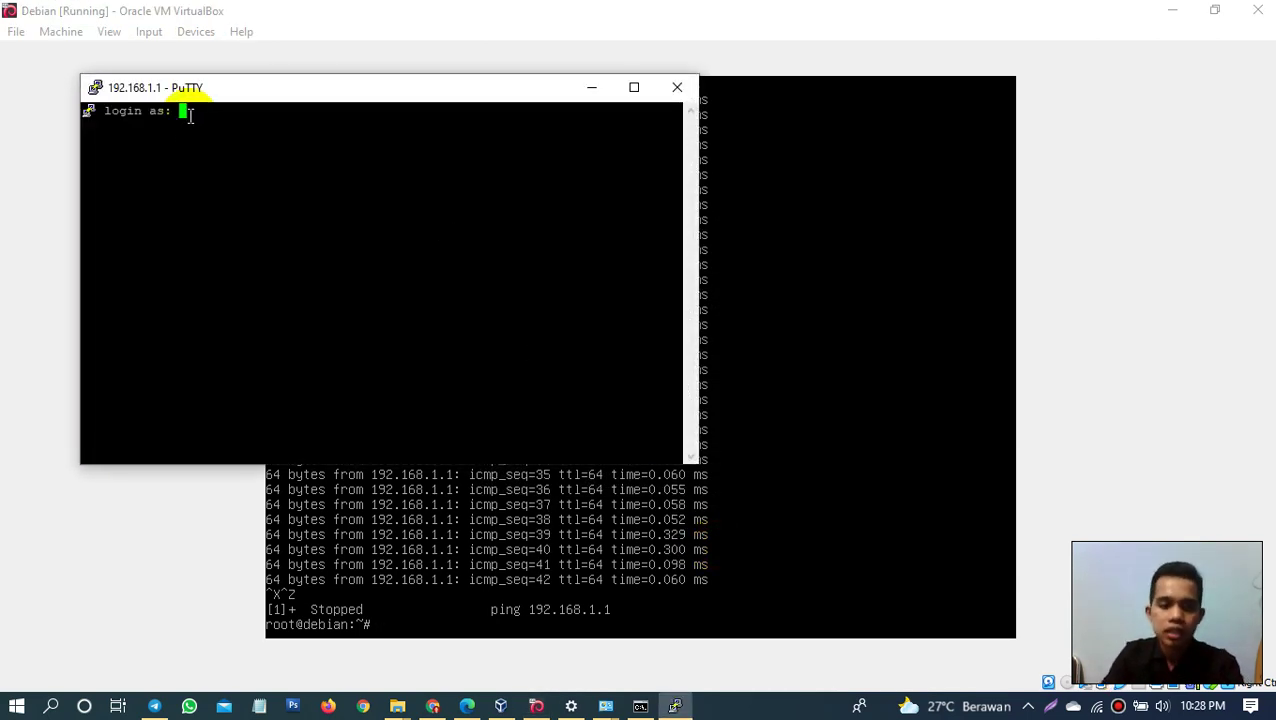
text(root)
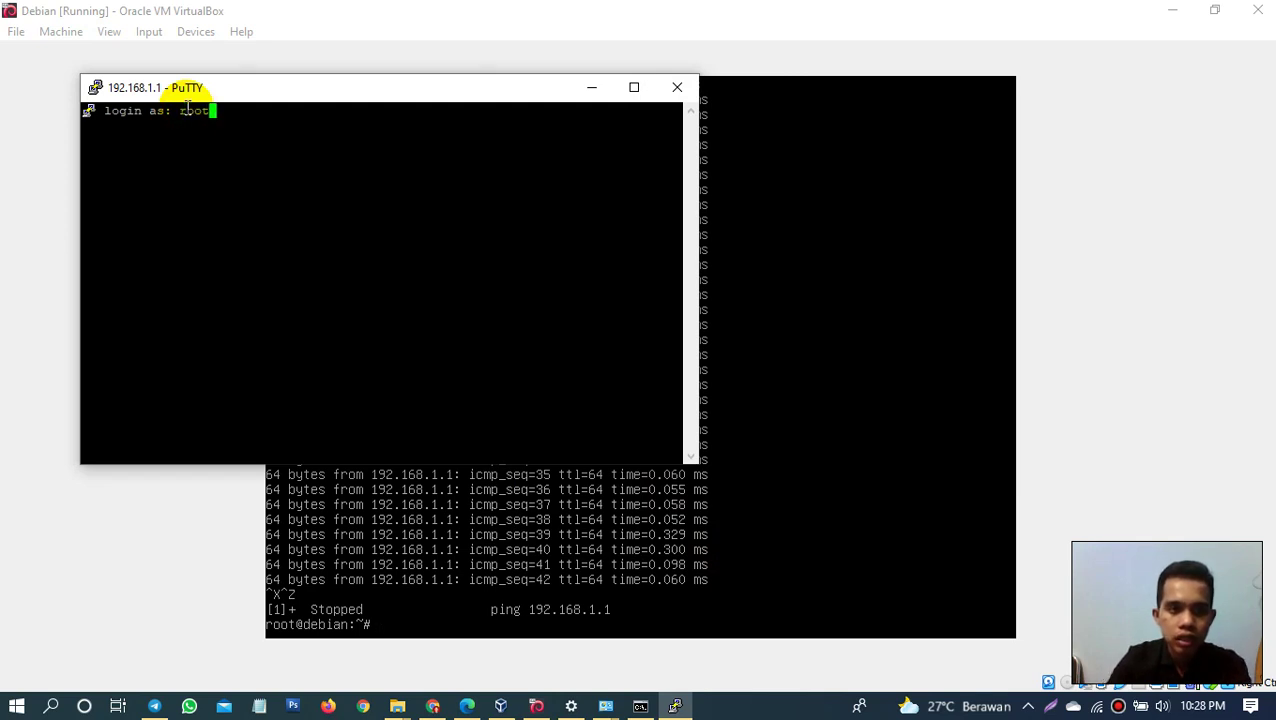
key(Return)
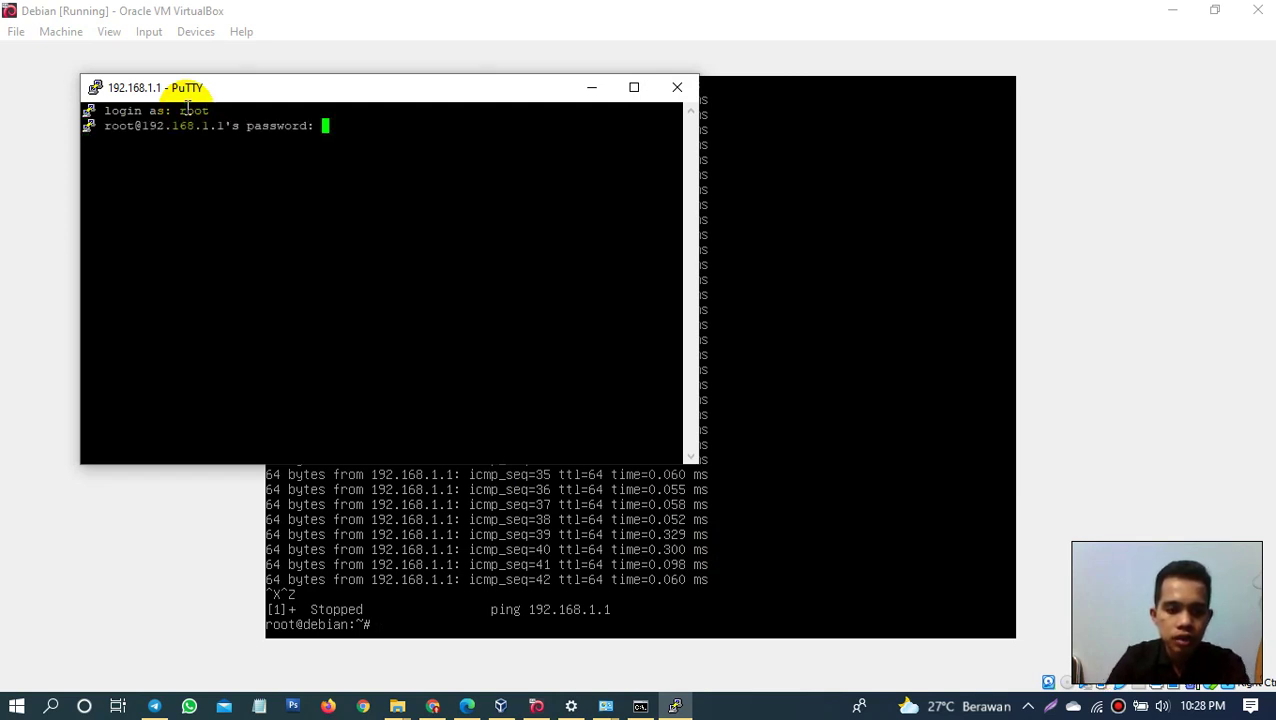
Step: Submit the root password and run ls to list root's home folder
key(Return)
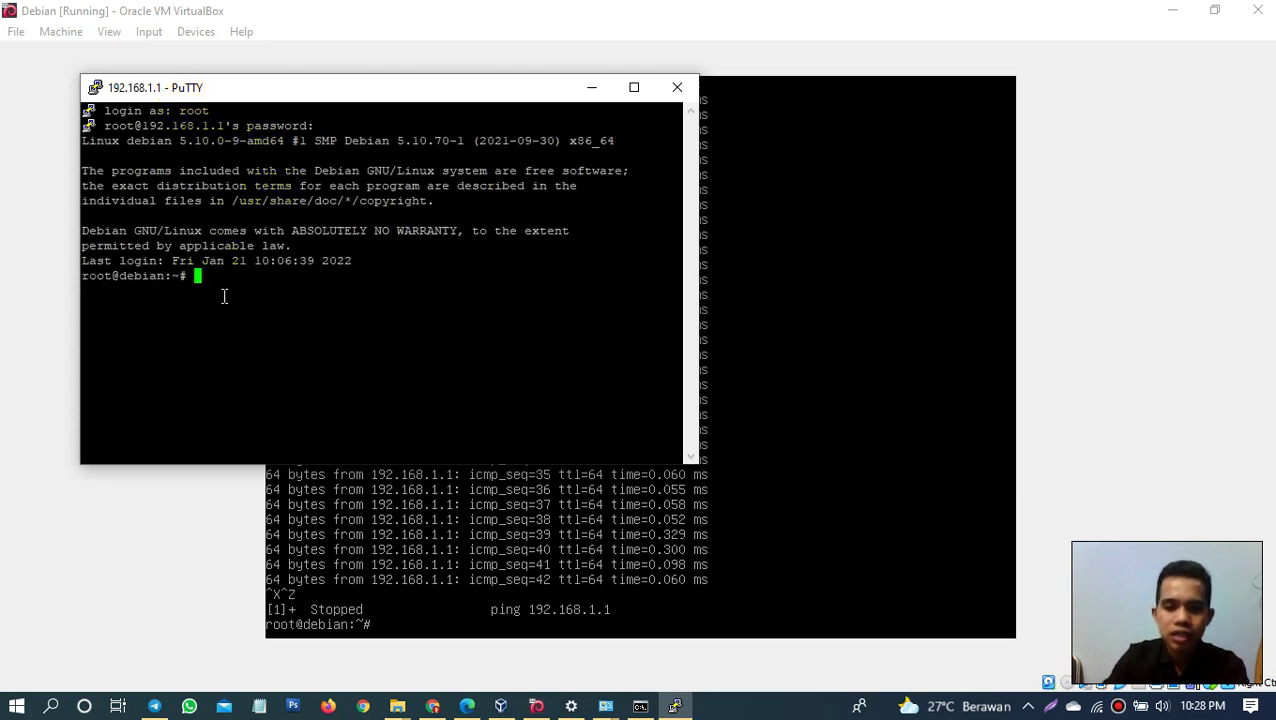
text(ls)
key(Return)
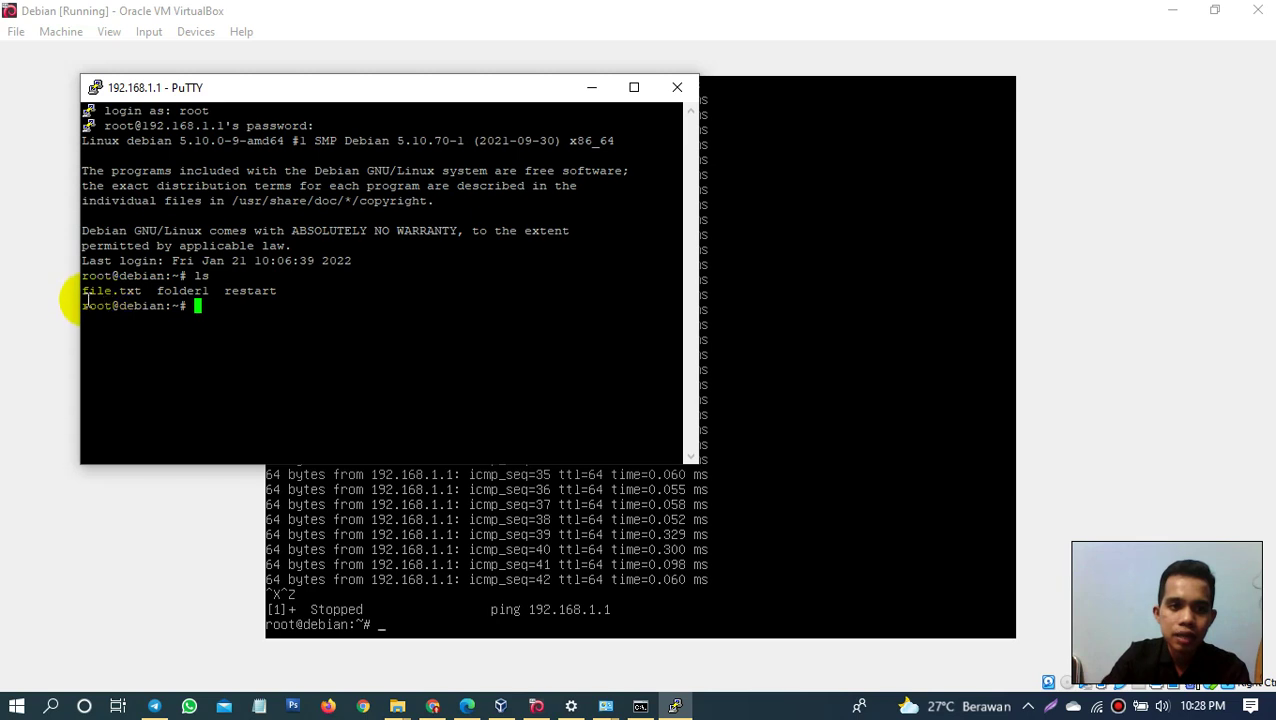
drag(85, 293, 276, 290)
click(233, 305)
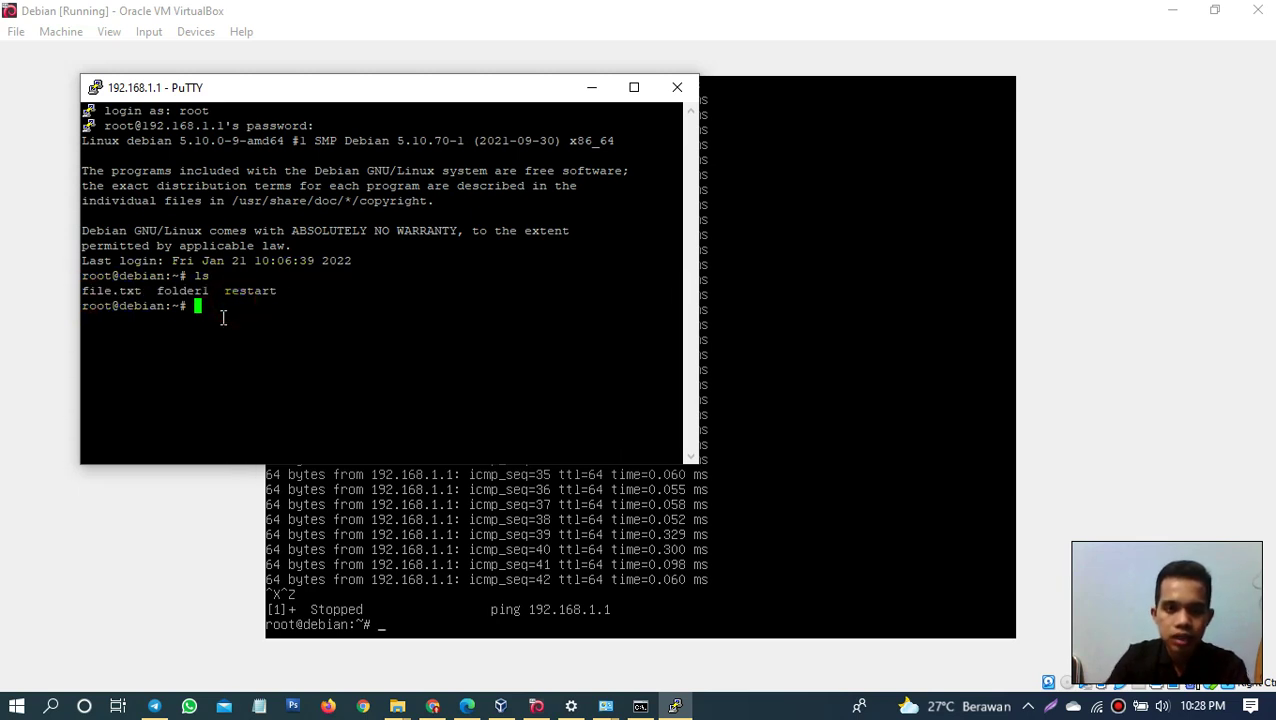
Step: Run ls -a for hidden files, then ls -l after fixing the mistyped 'ls - l'
text(ls -a)
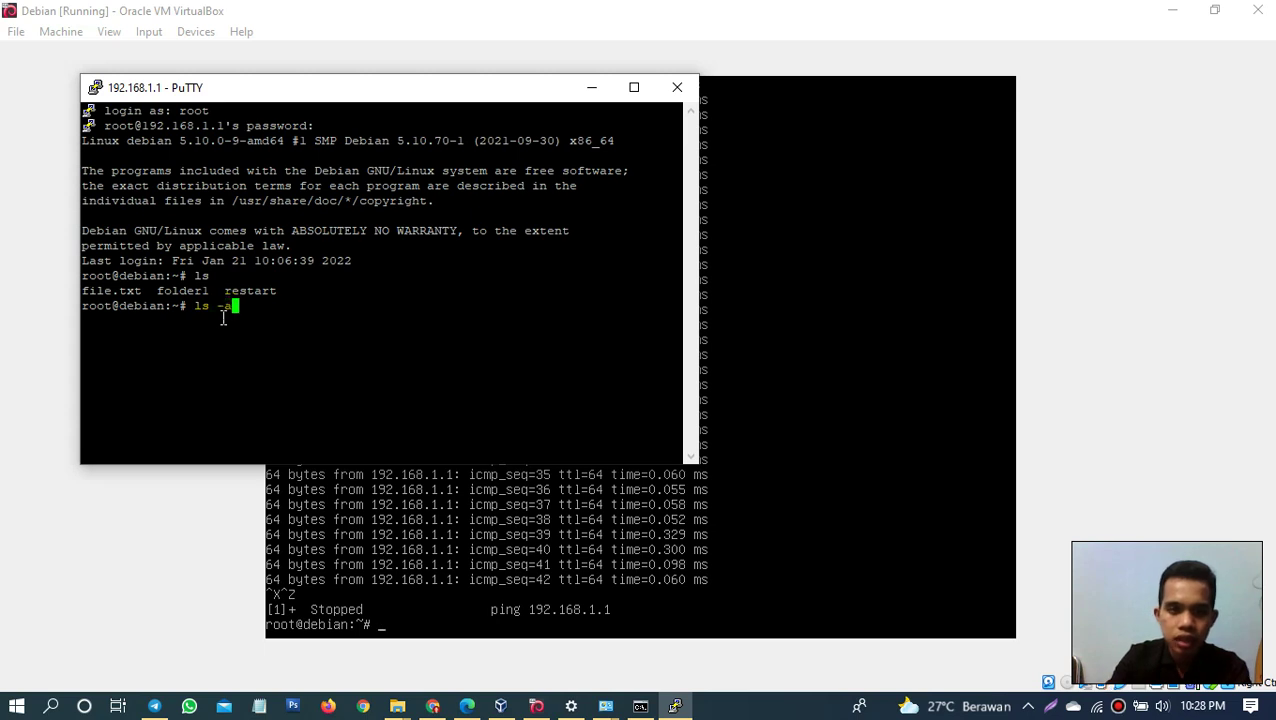
key(Return)
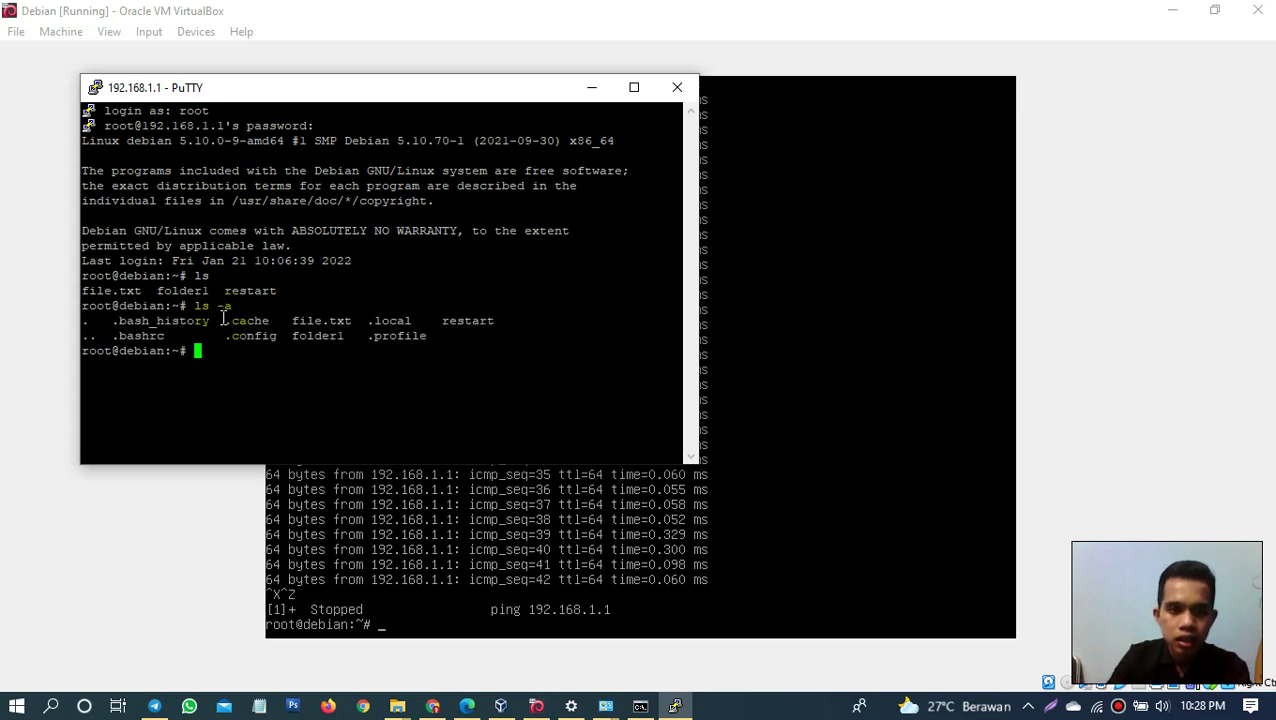
text(ls)
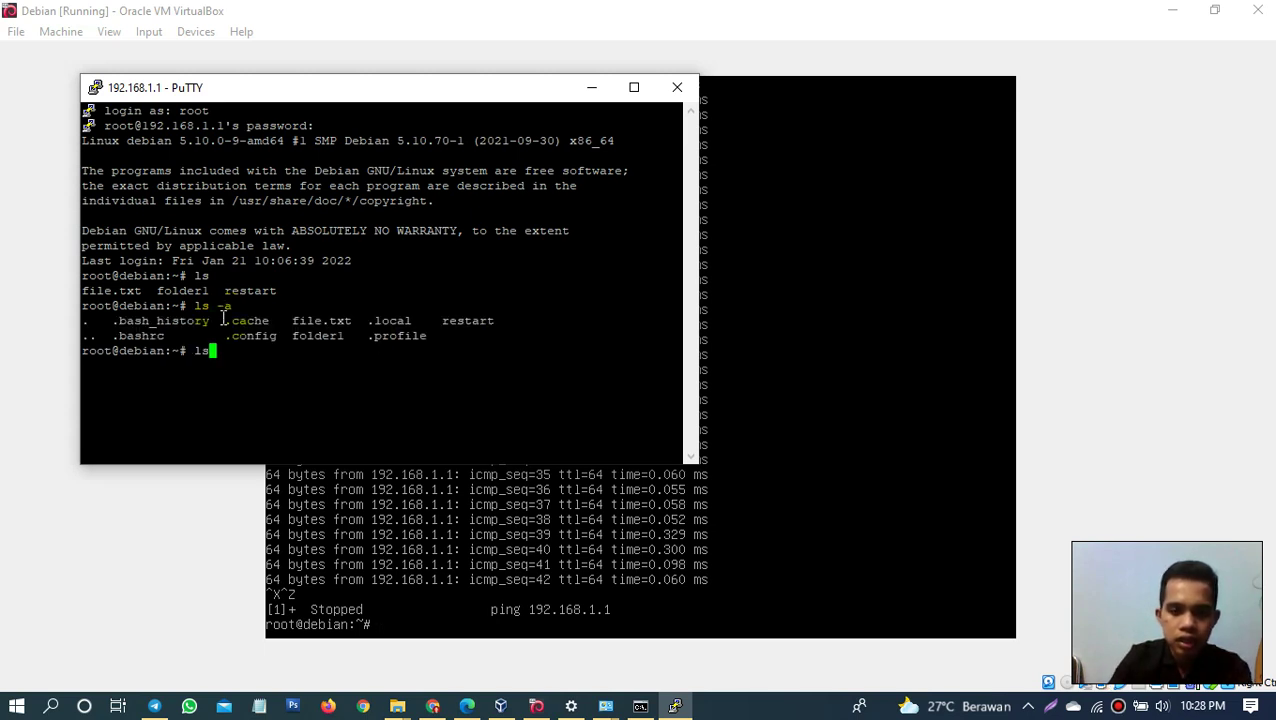
text( - l)
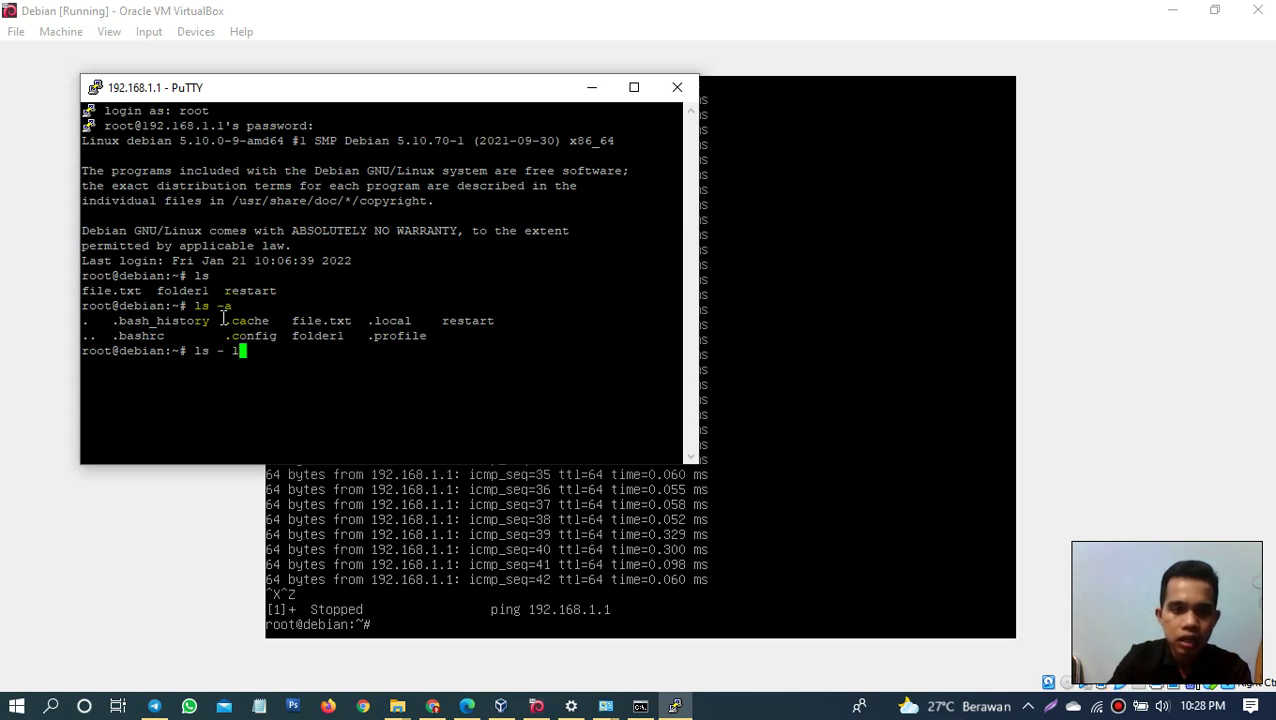
key(Return)
key(Up)
key(Left)
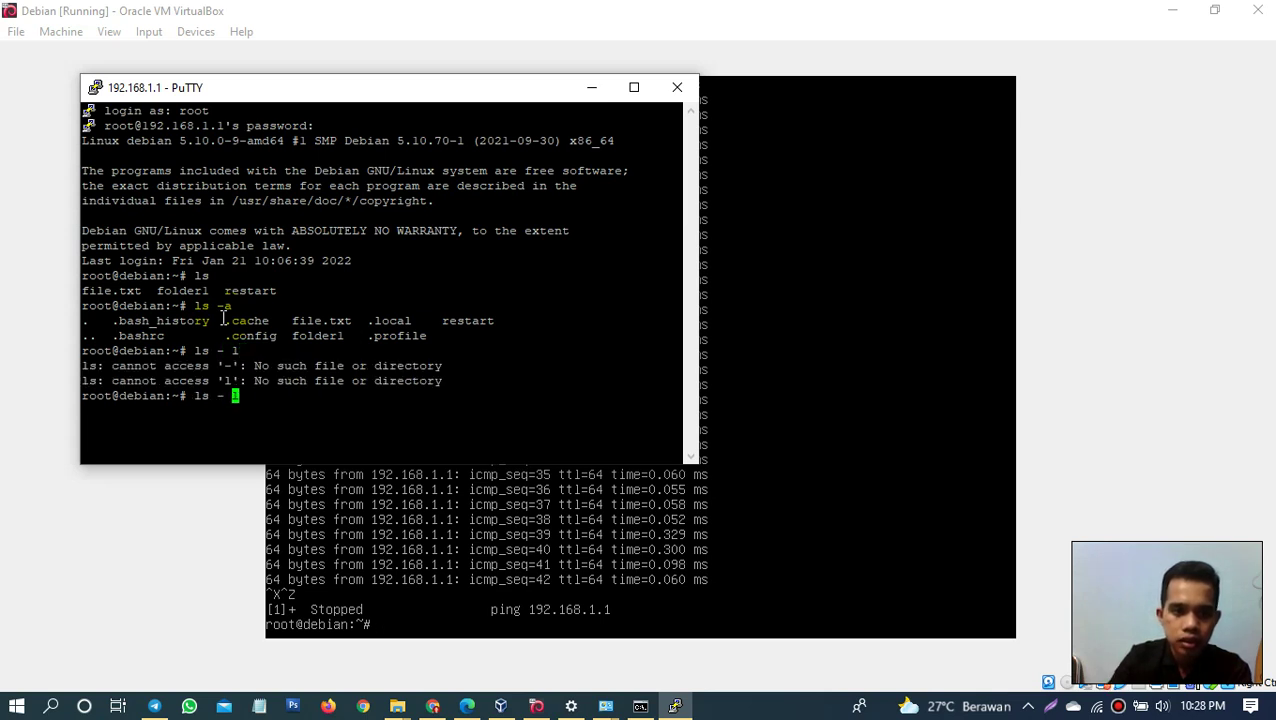
key(BackSpace)
key(Return)
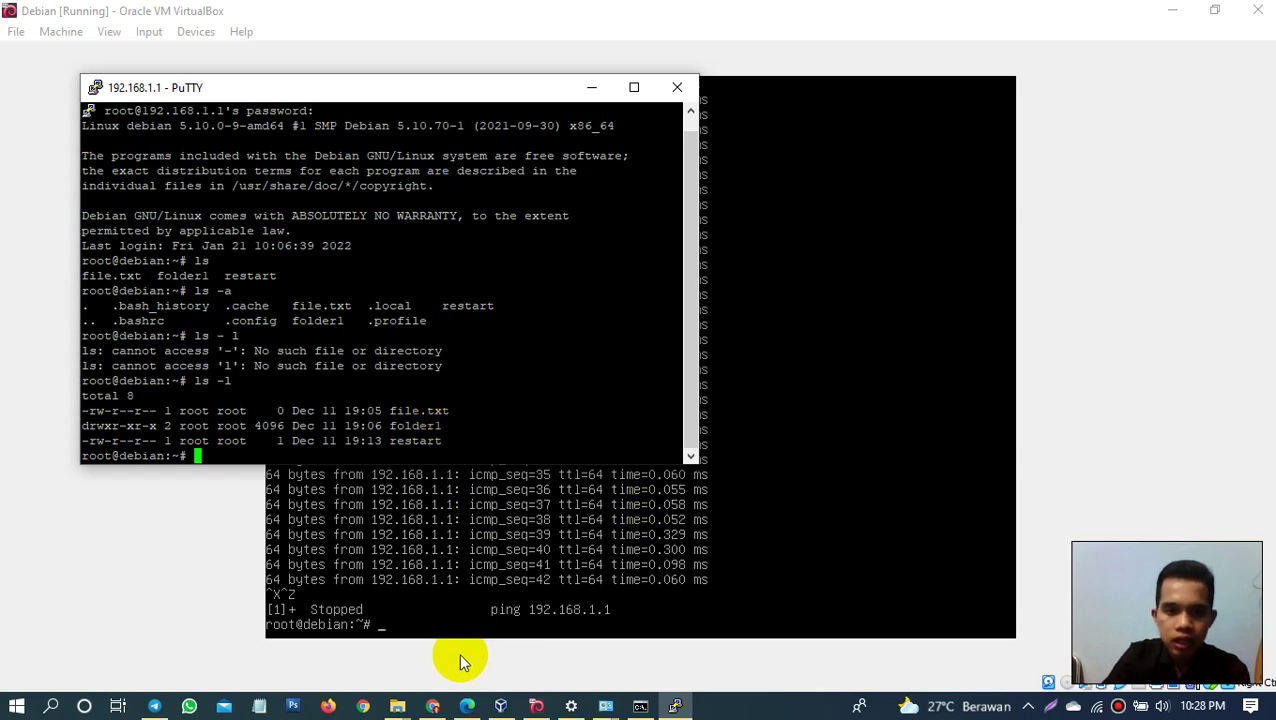
Step: On the Debian VM console, run ls and ls -l on the home folder
click(621, 598)
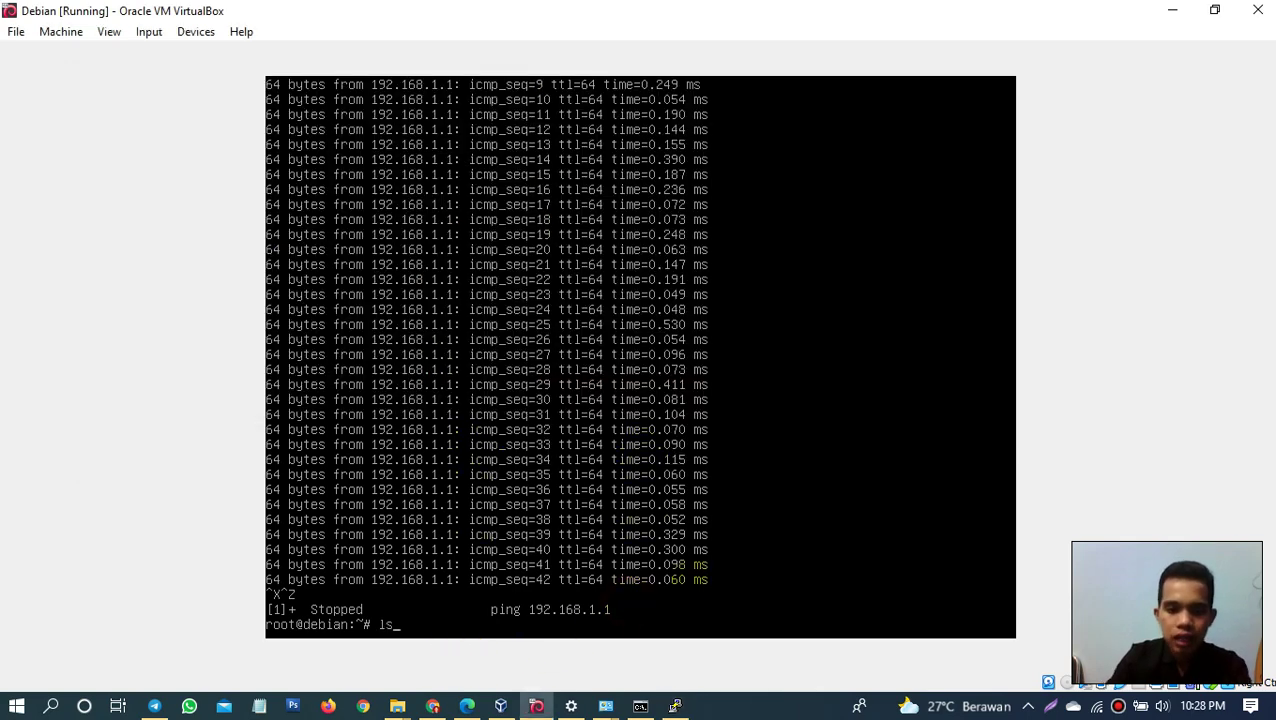
text(ls)
key(Return)
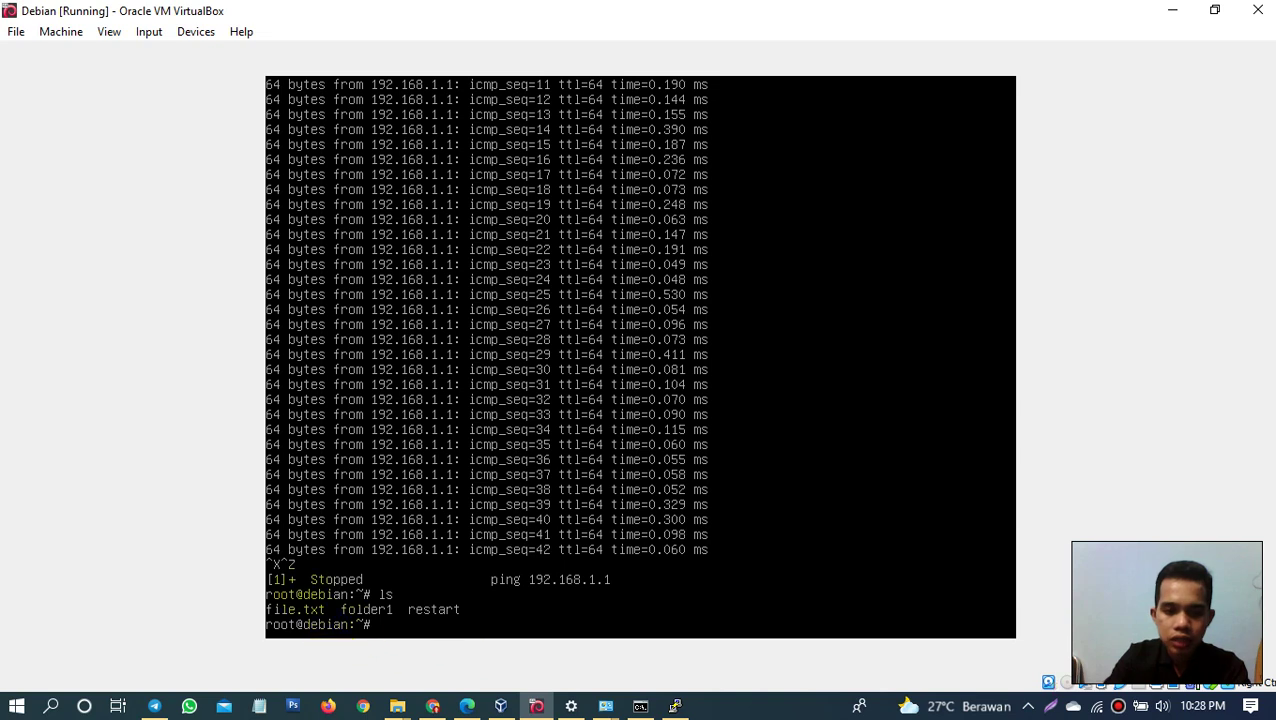
click(252, 588)
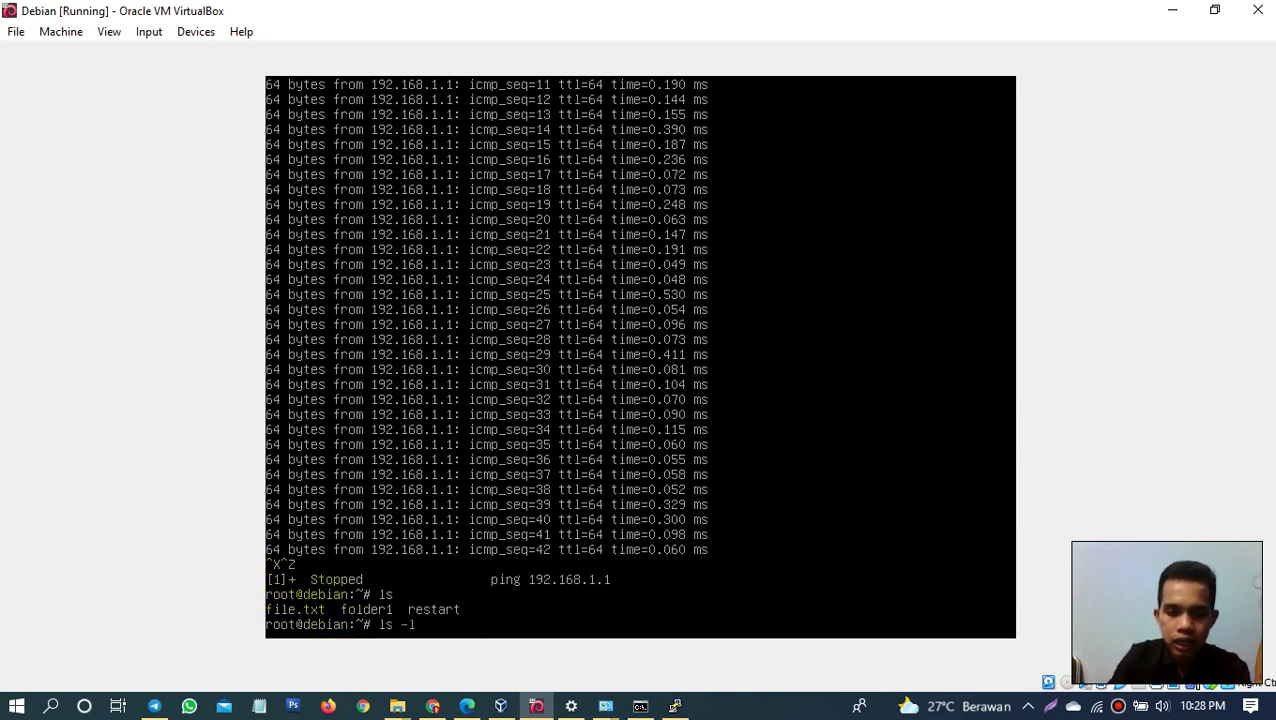
text(ls -l)
key(Return)
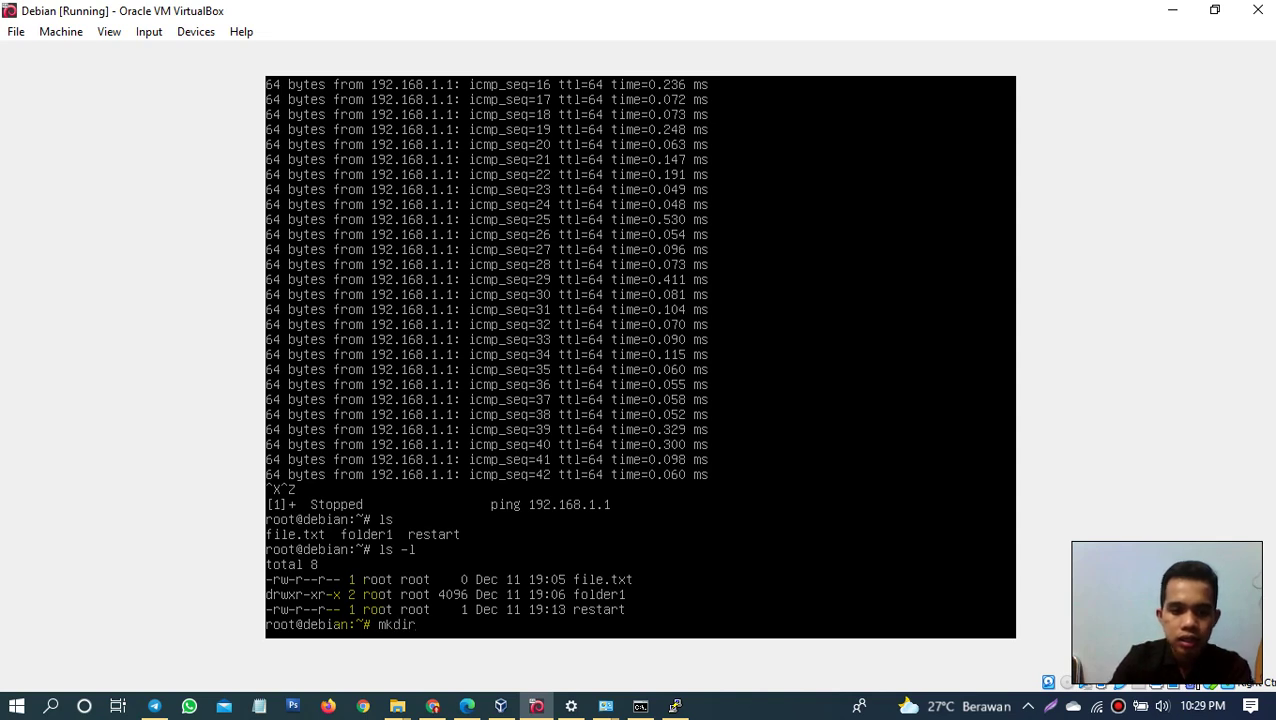
Step: Create the folder_test directory and run ls to confirm it is listed
text(fo)
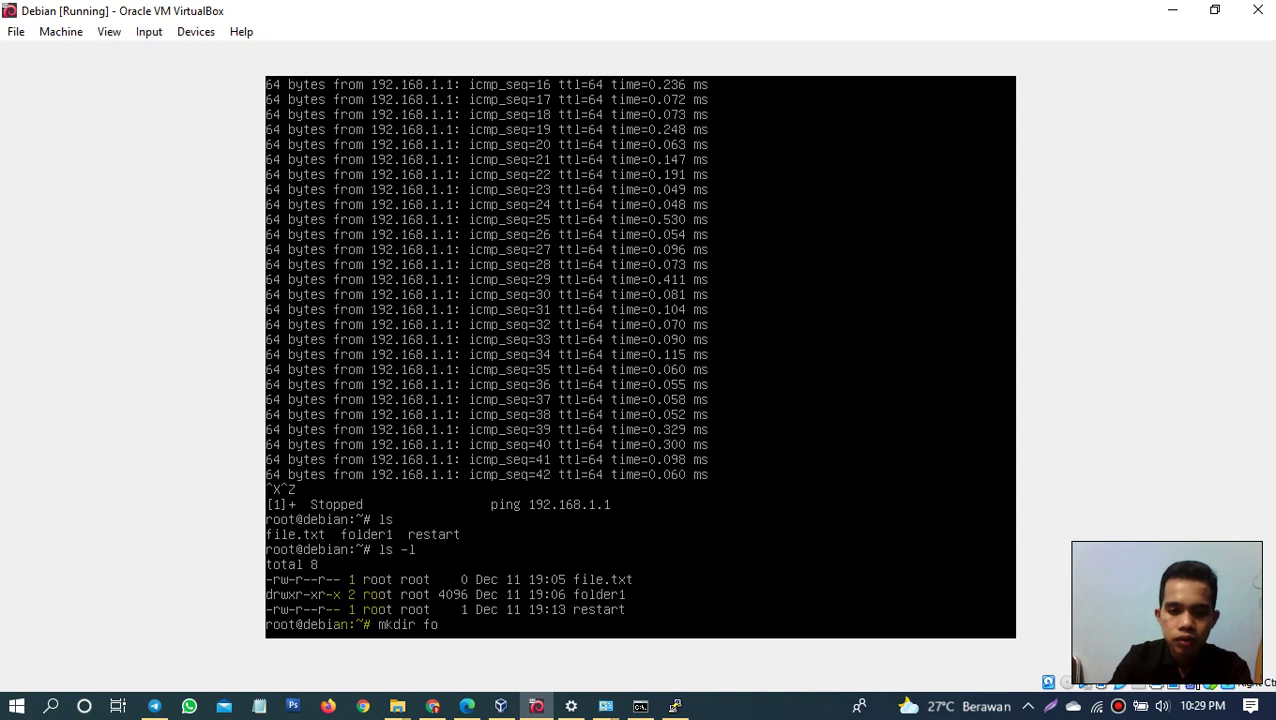
text(rlder_test)
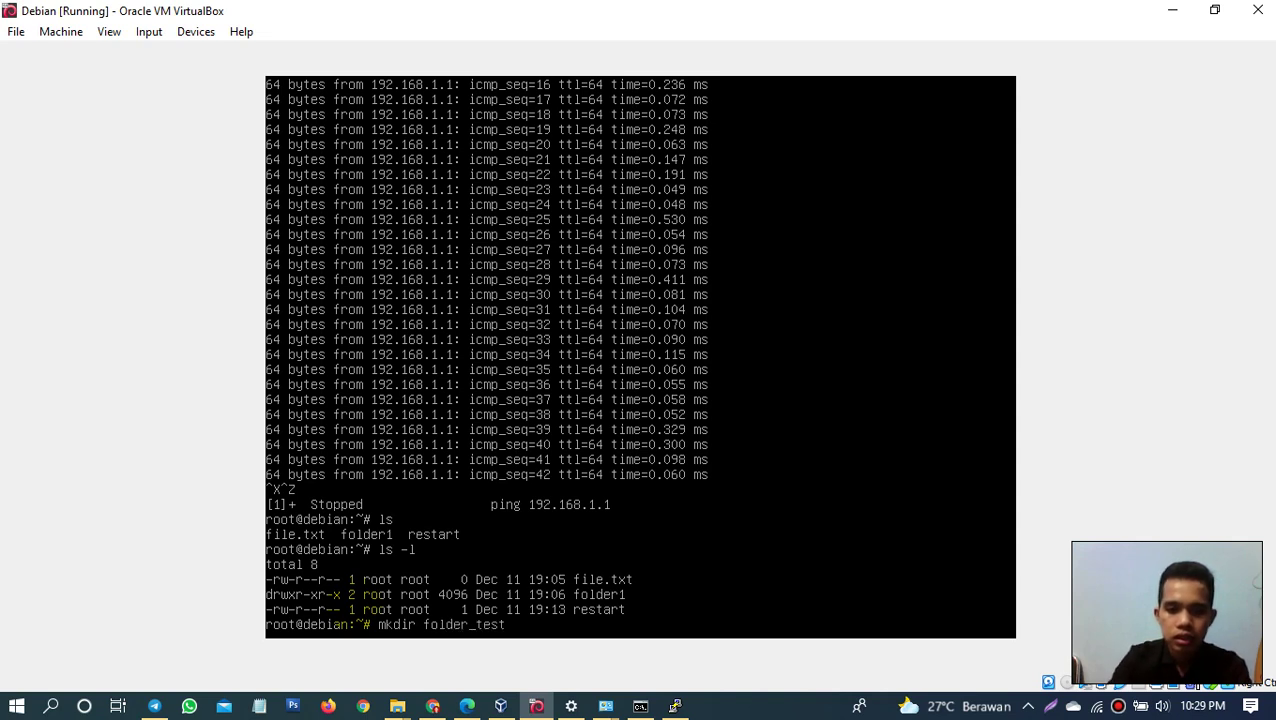
key(Return)
text(ls)
key(Return)
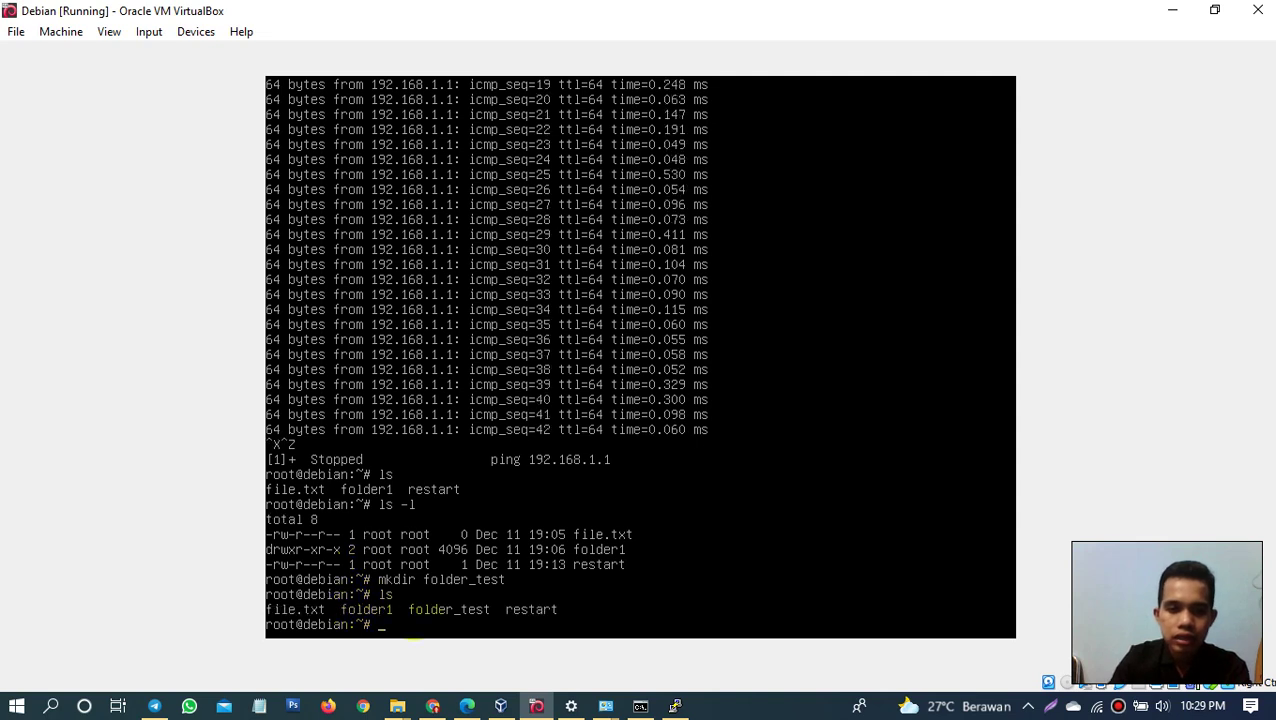
Step: In PuTTY, run ls and confirm folder_test appears over SSH
click(672, 708)
text(ls)
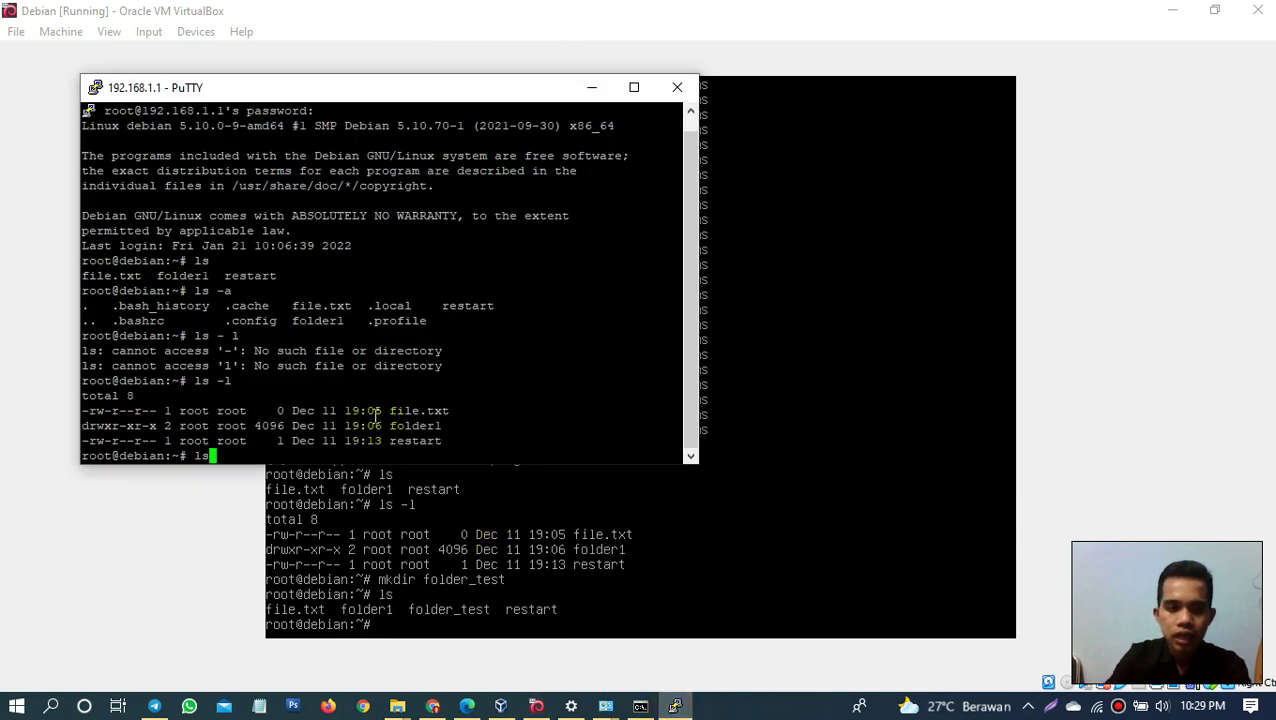
key(Return)
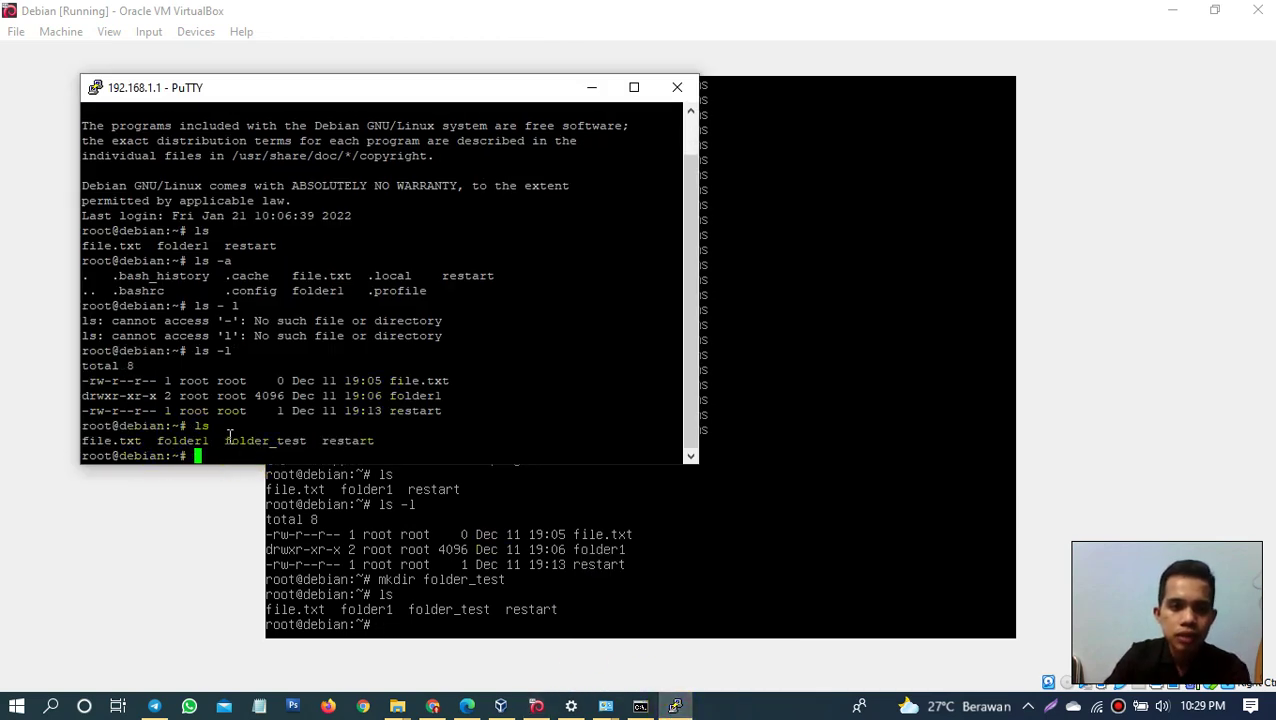
drag(224, 441, 303, 446)
click(230, 456)
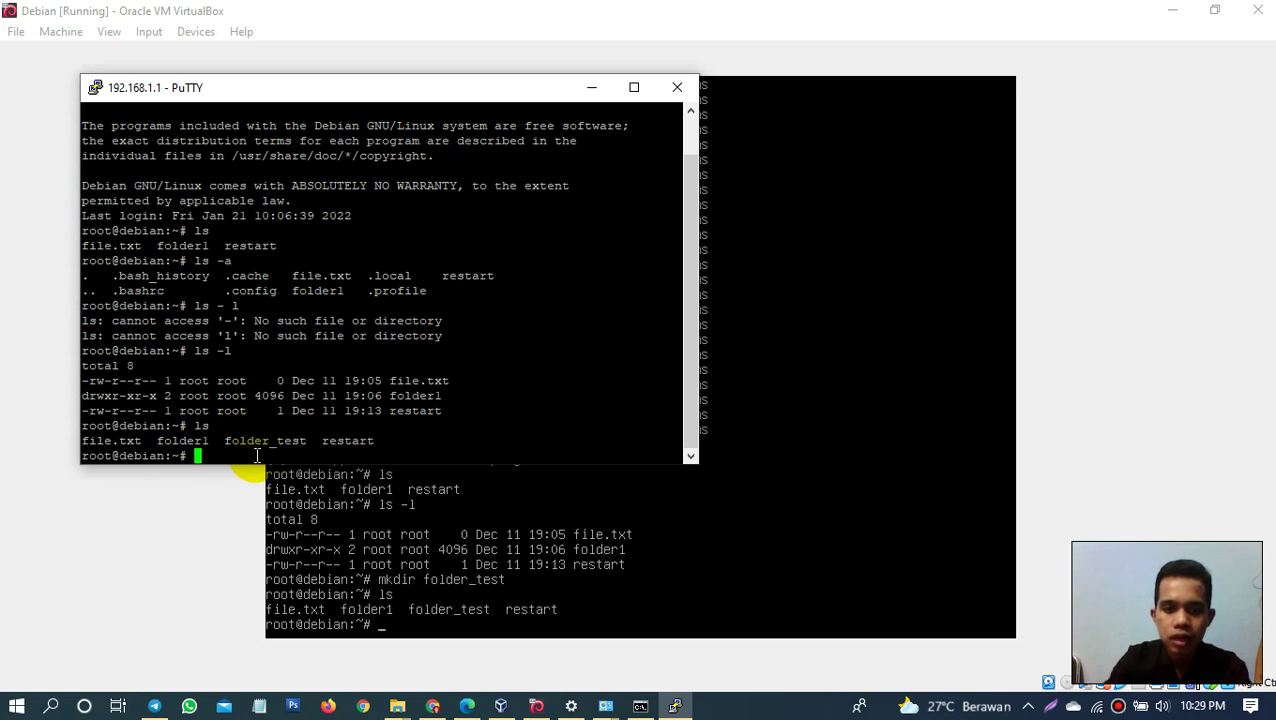
Step: Create an empty file.docx with touch, confirm it with ls, and return to the VM console
text(t)
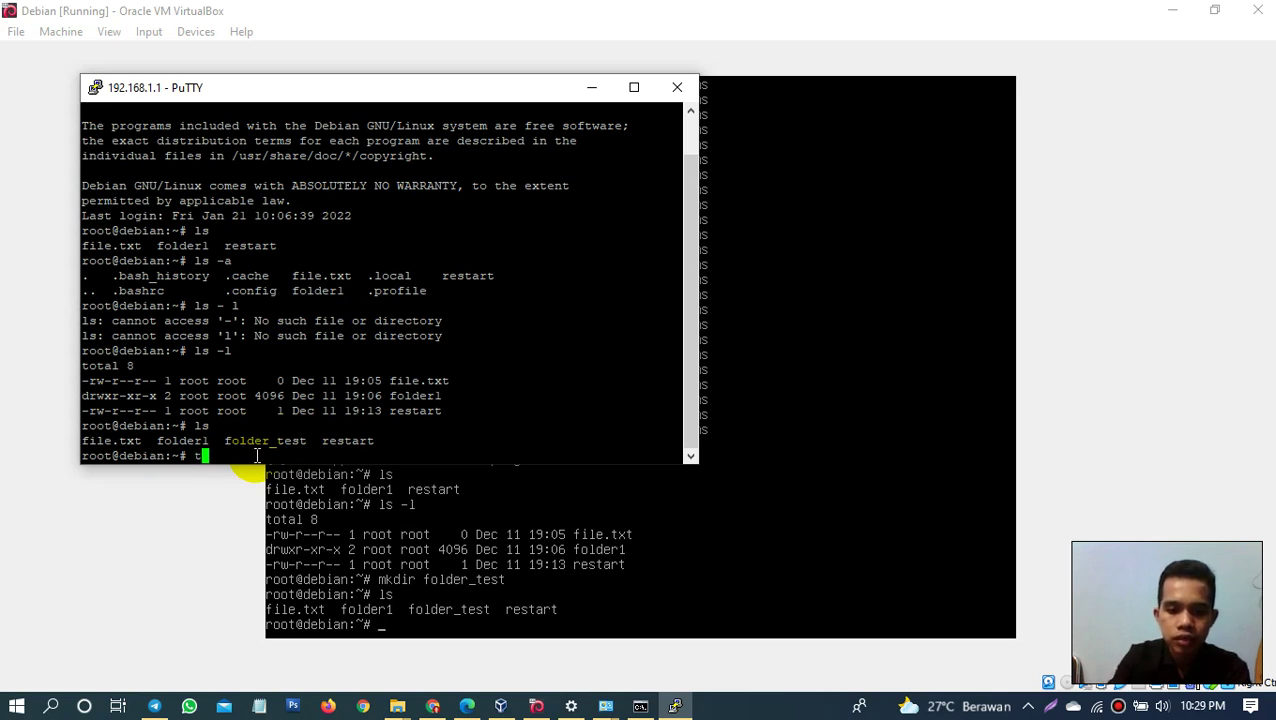
text(ouch )
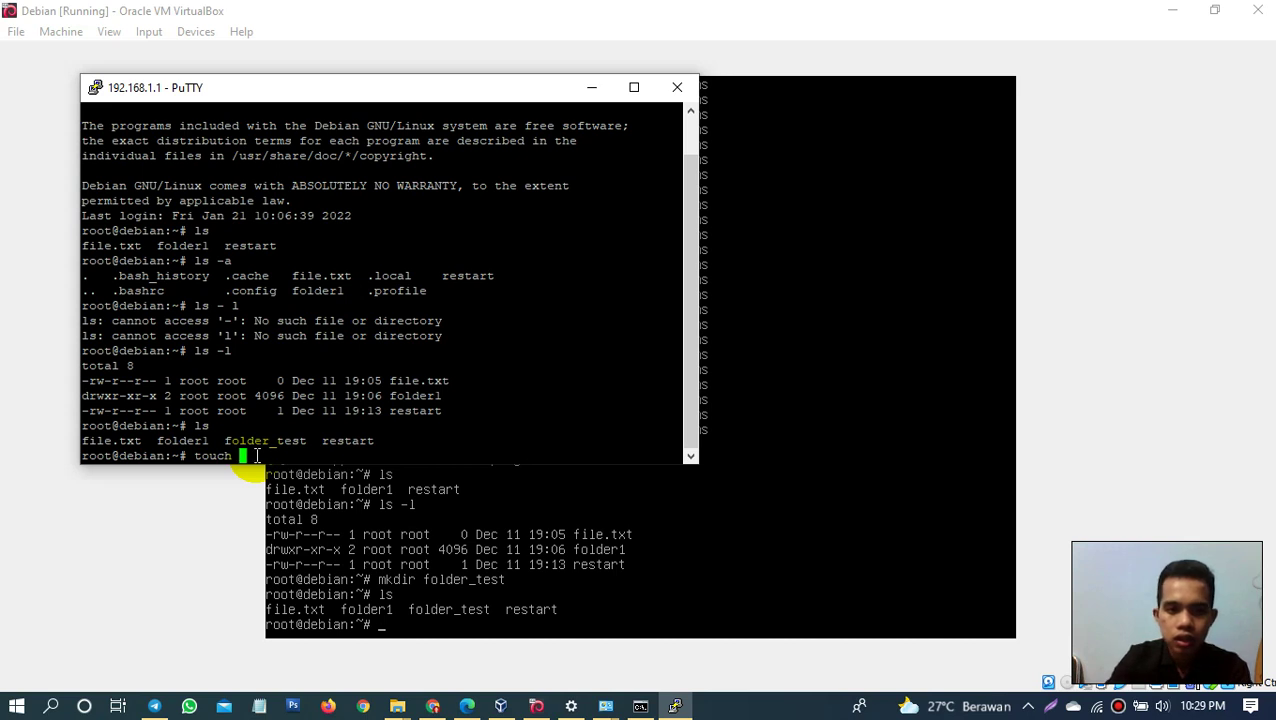
text(file)
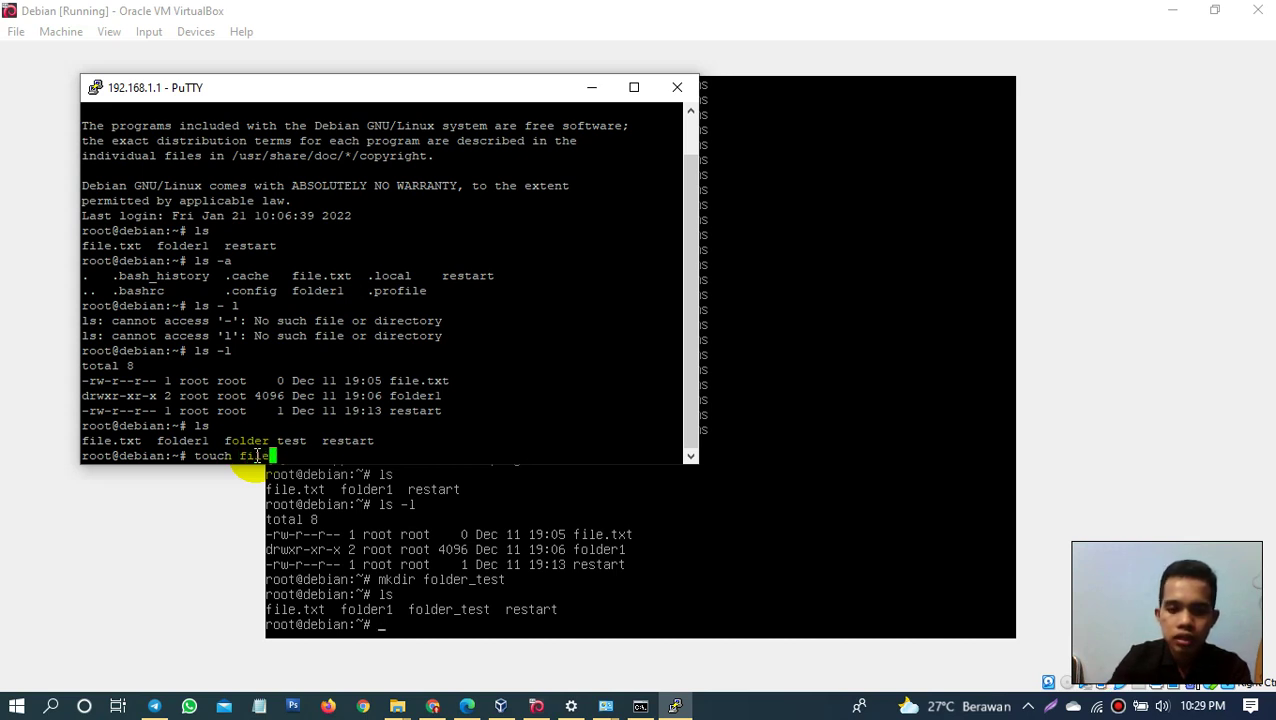
text(.doc)
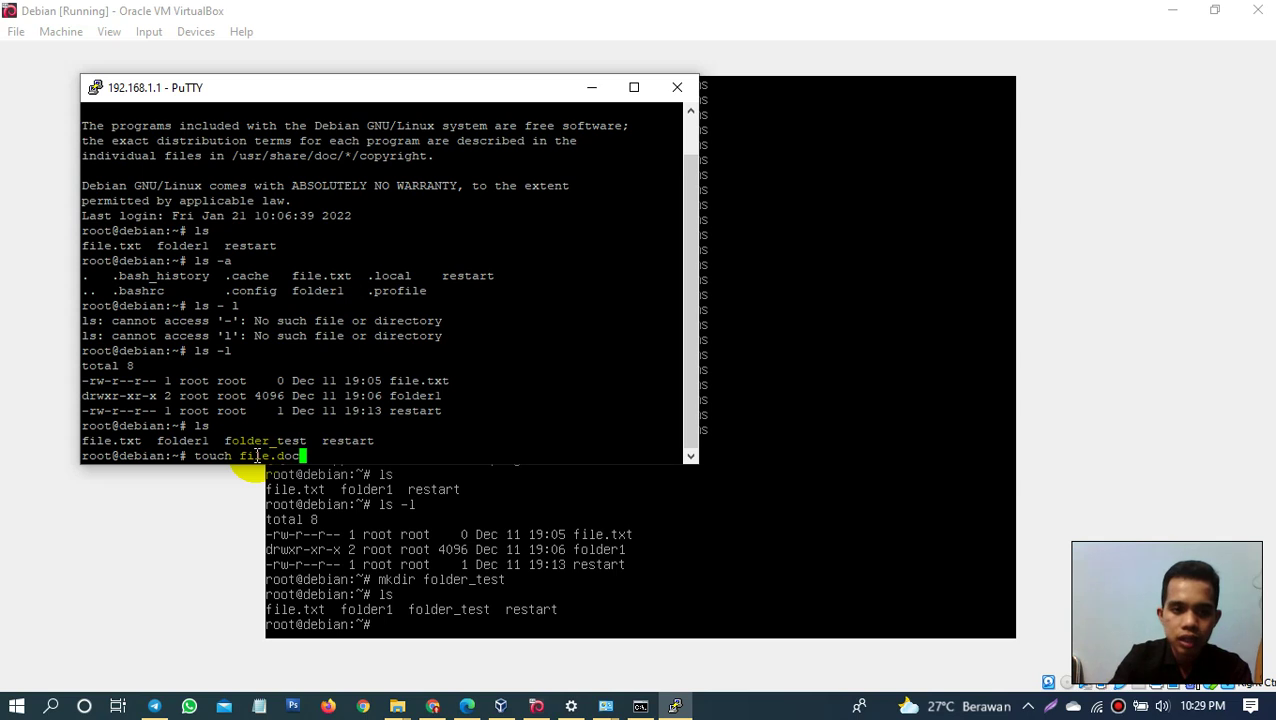
text(x)
key(Return)
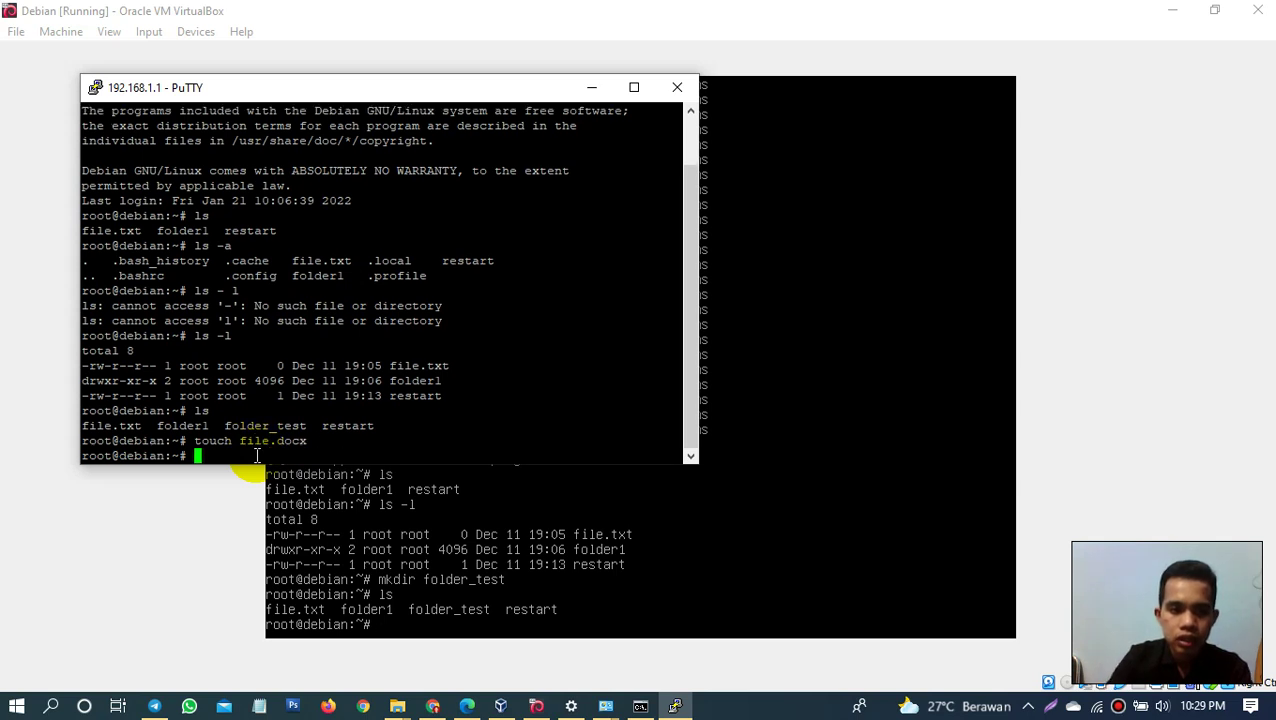
text(ls)
key(Return)
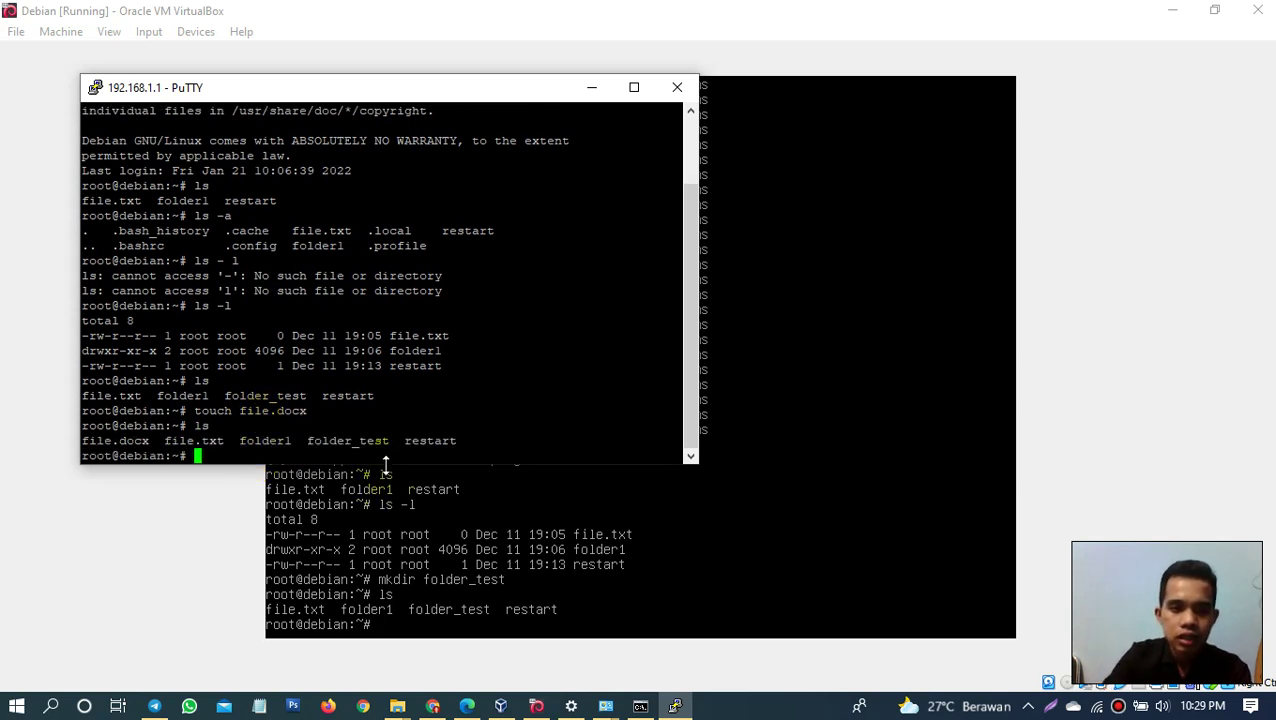
drag(78, 440, 155, 441)
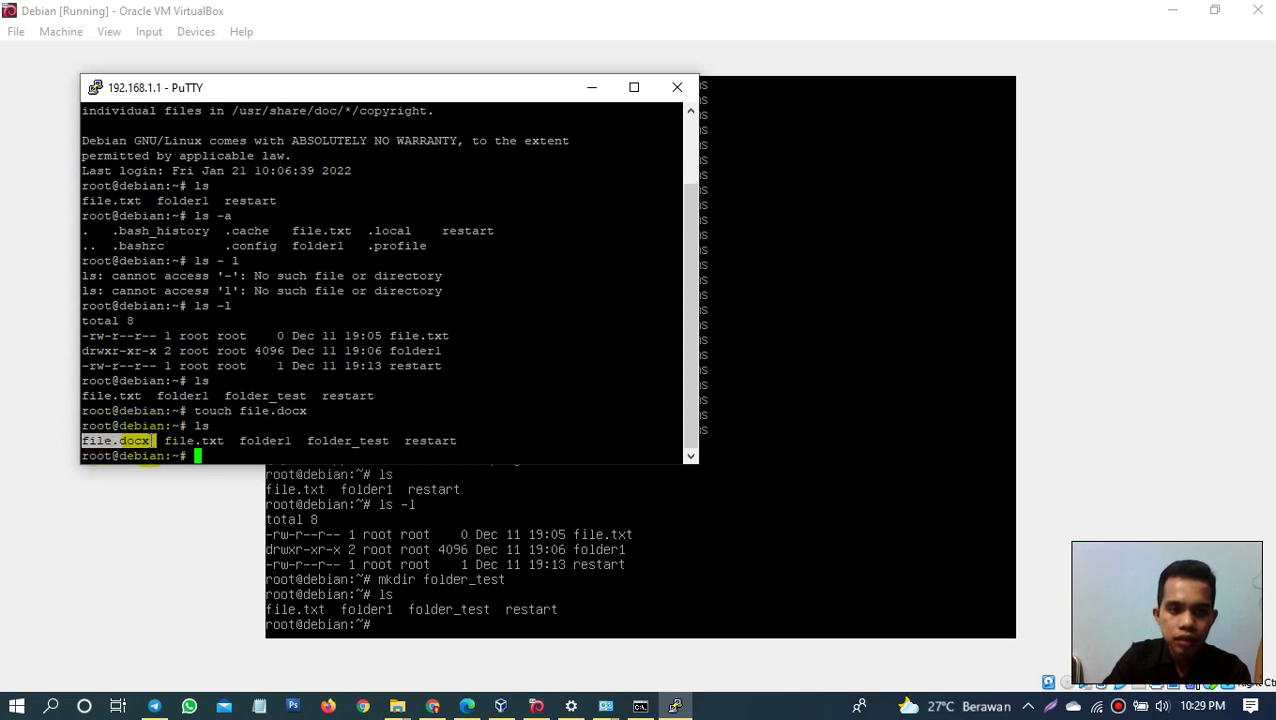
click(528, 650)
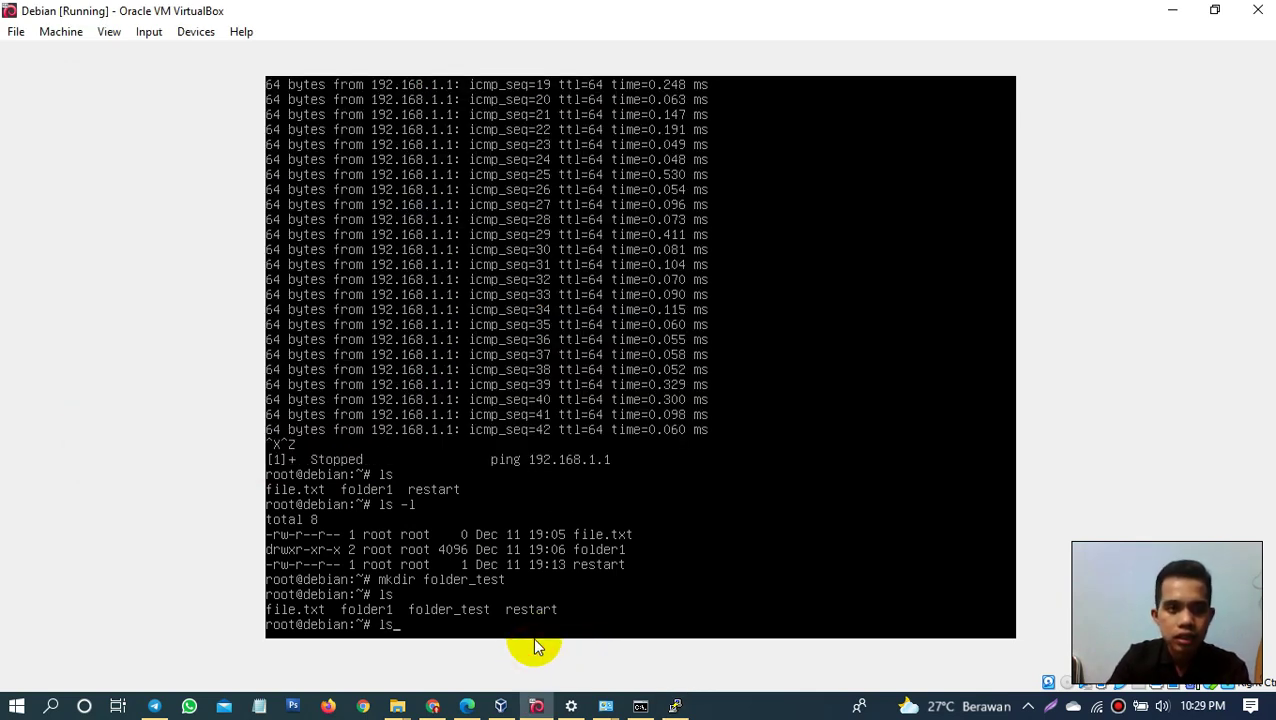
Step: Run ls on the Debian console to confirm file.docx is listed
text(ls)
key(Return)
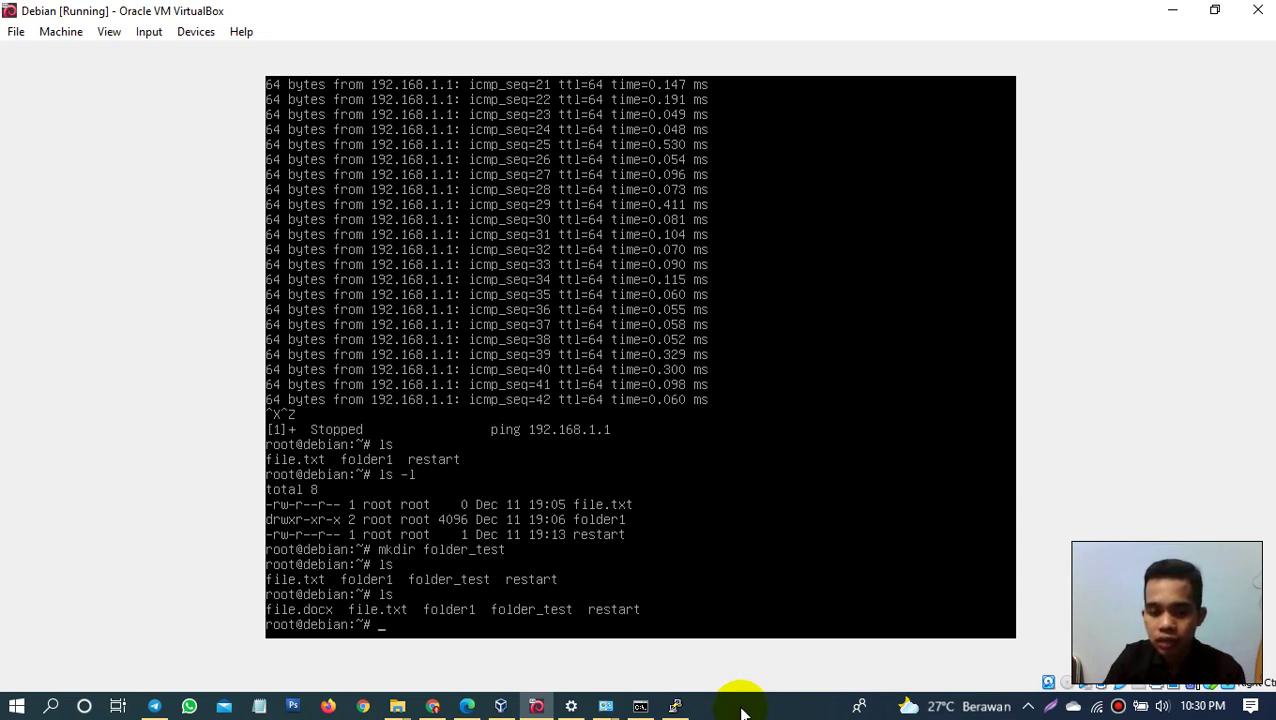
click(742, 710)
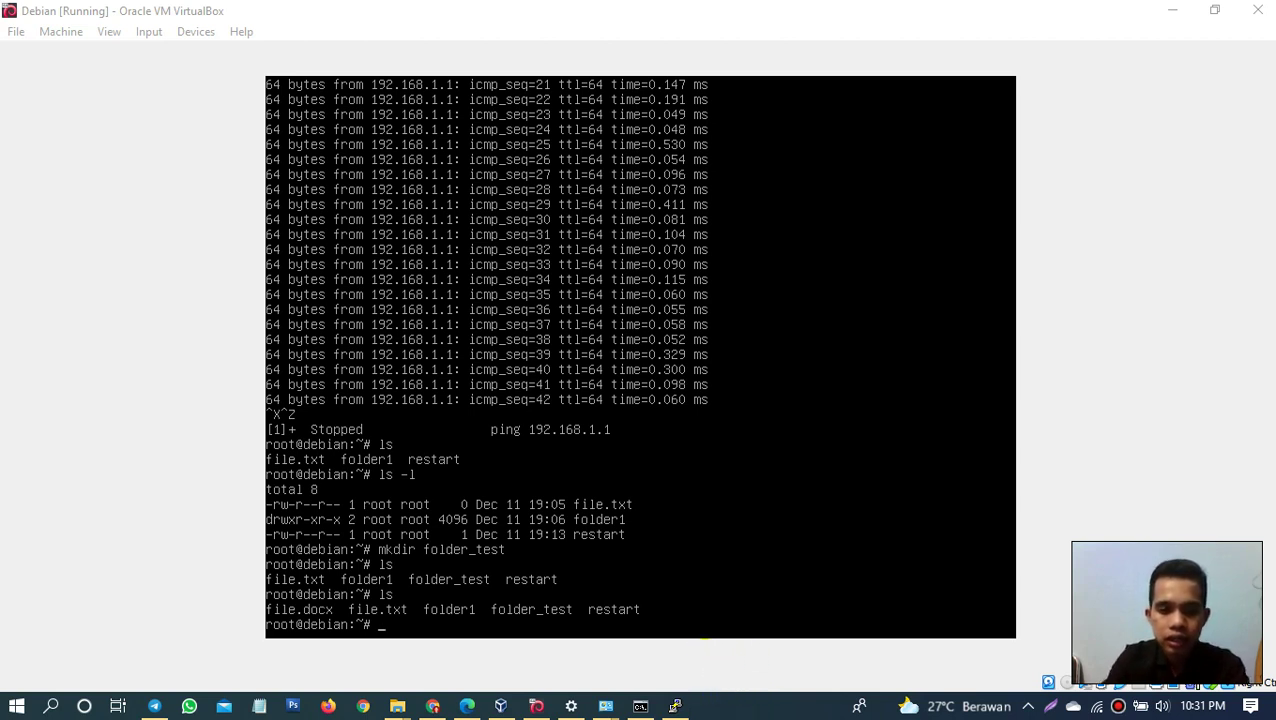
click(718, 597)
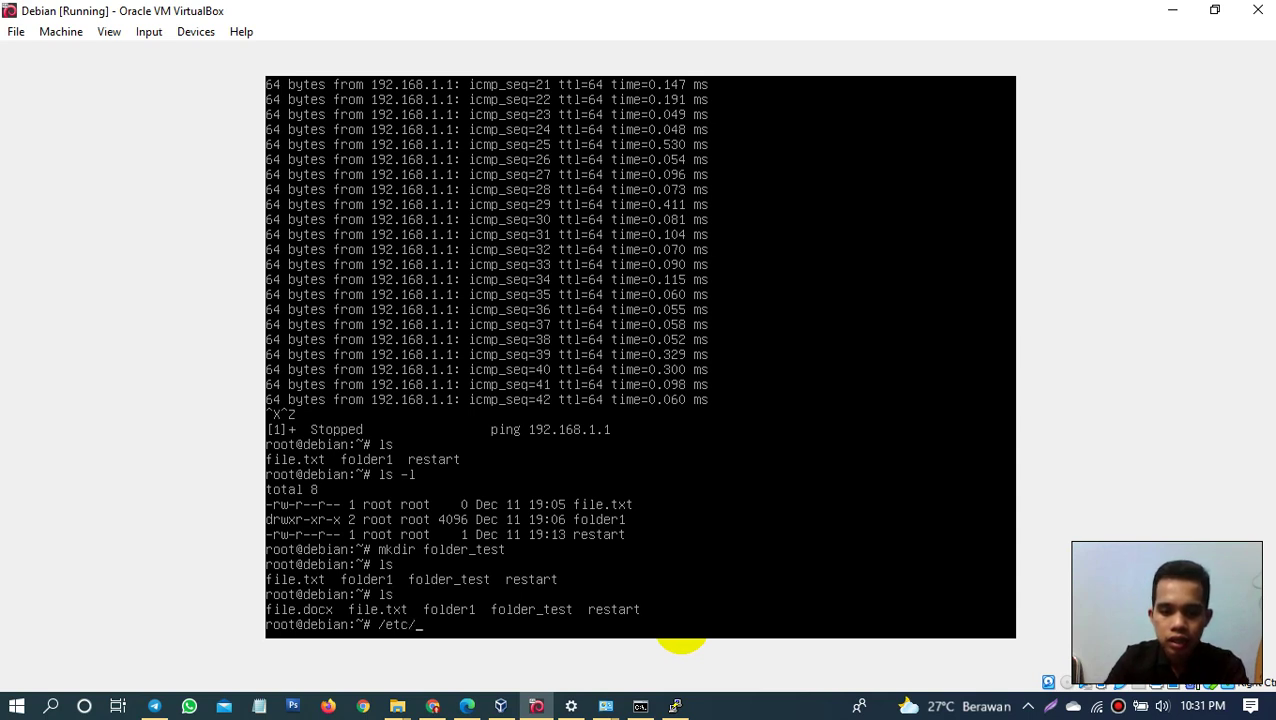
Step: Open /etc/ssh/sshd_config in nano after running the bare path gives Permission denied
text(/etc/ssh)
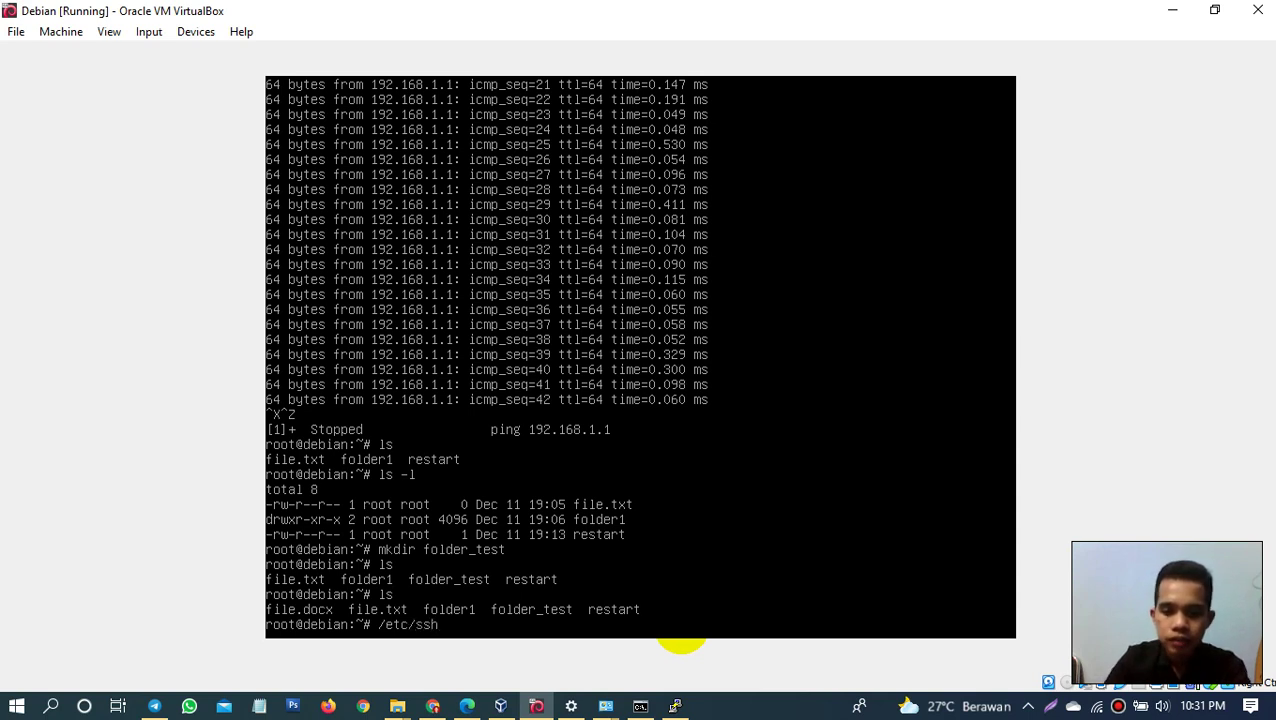
text(/ss)
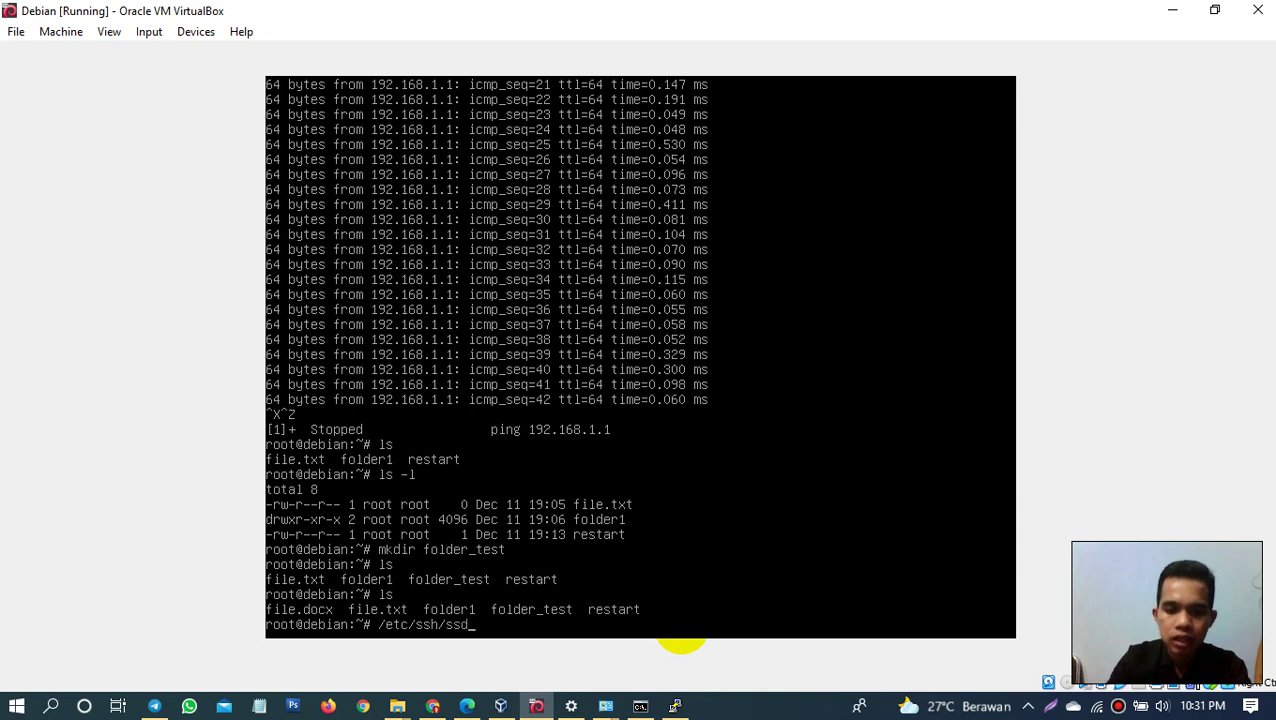
text(h)
text(d)
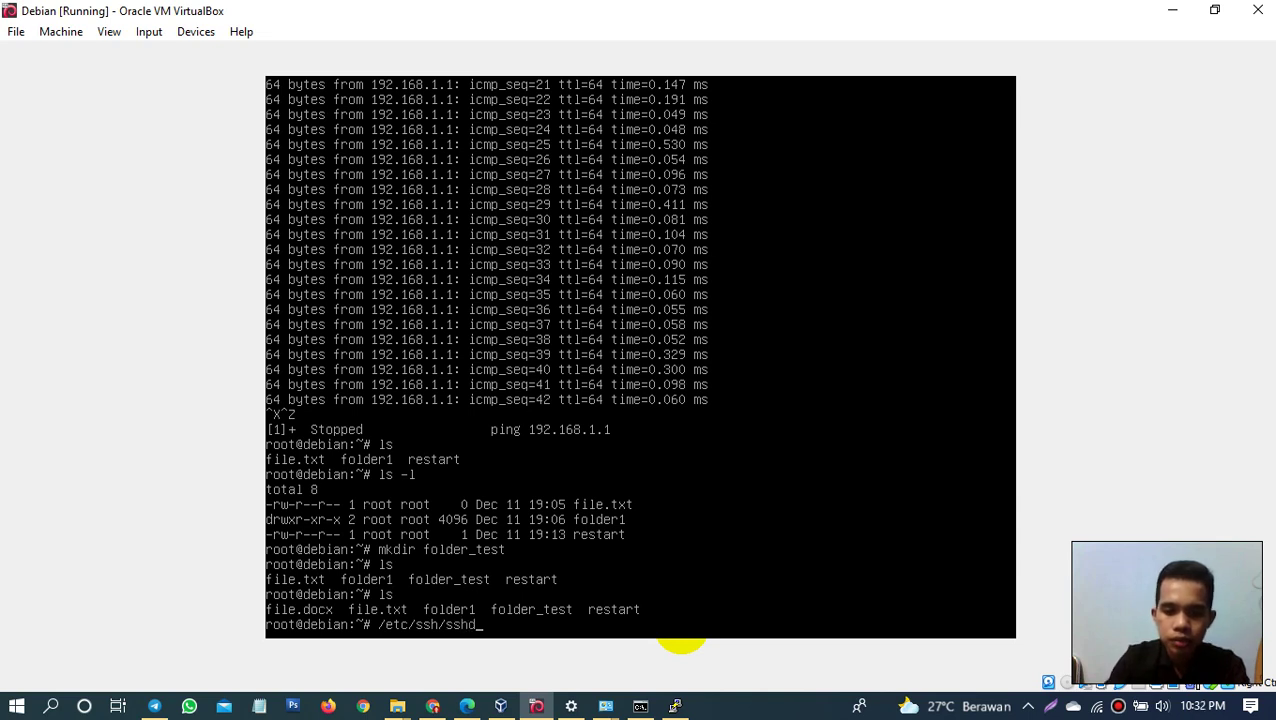
text(_config)
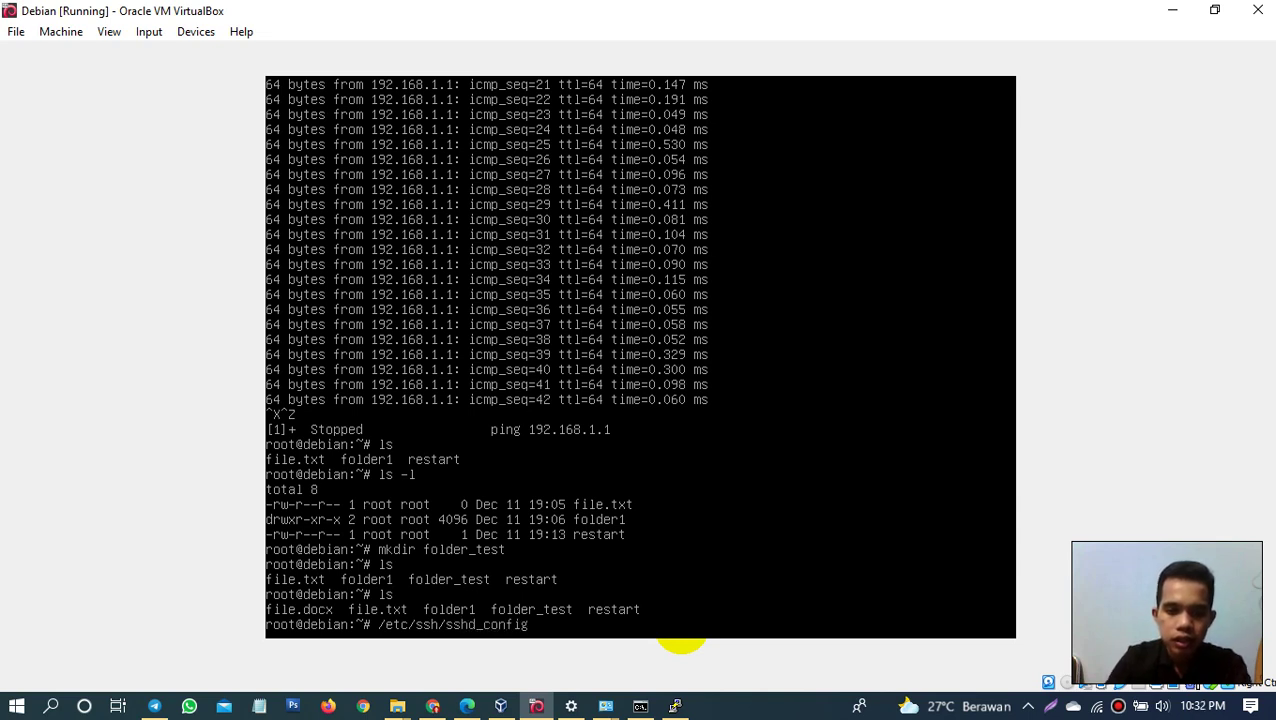
key(Return)
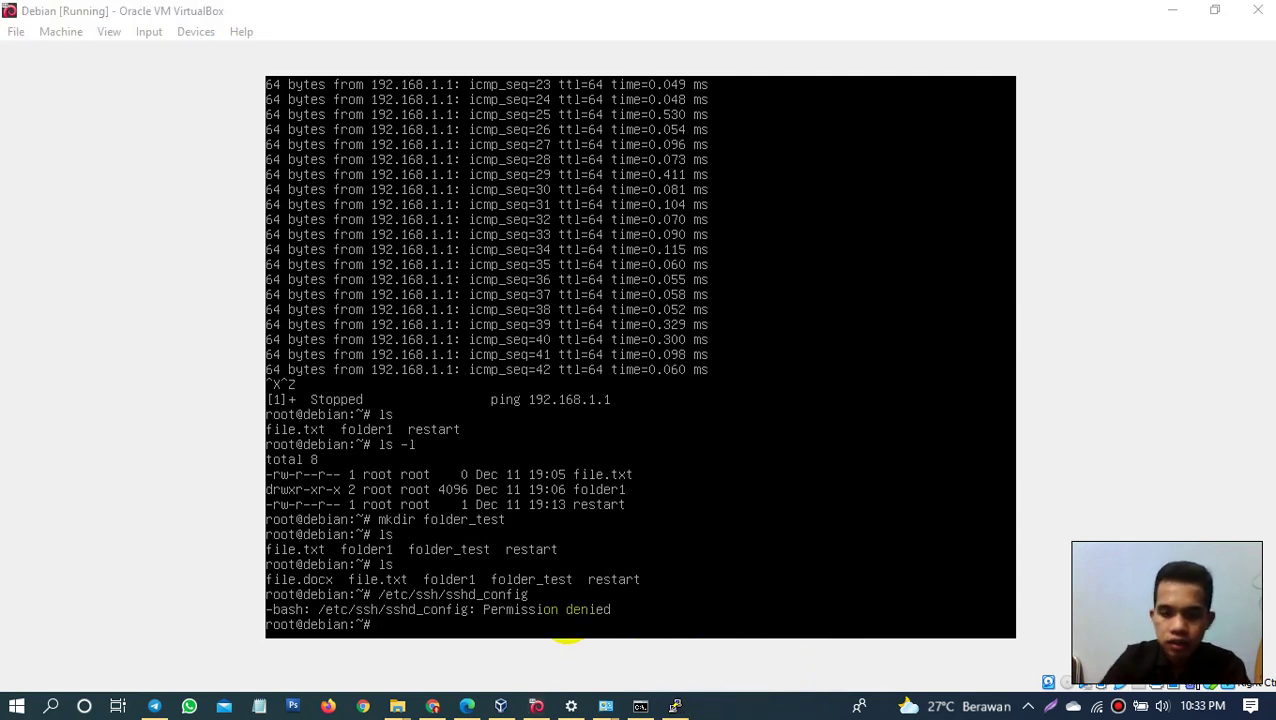
click(565, 630)
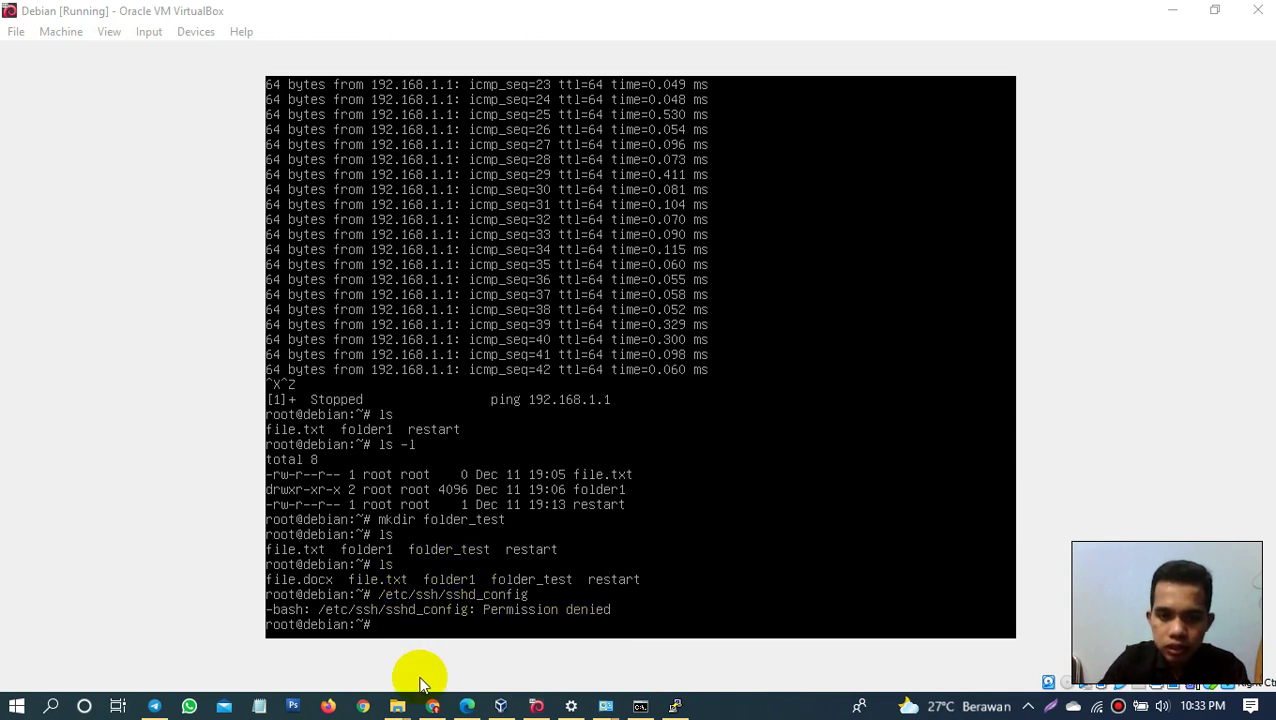
key(Up)
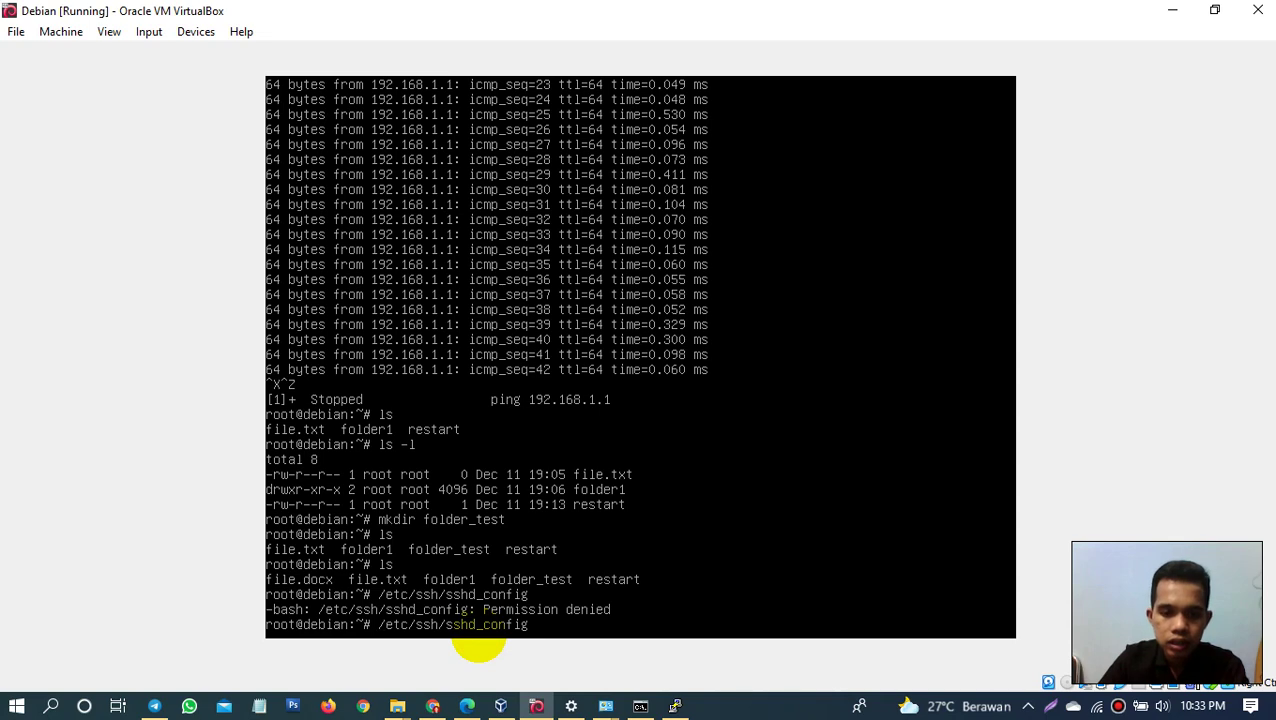
key(Home)
text(nano)
key(Return)
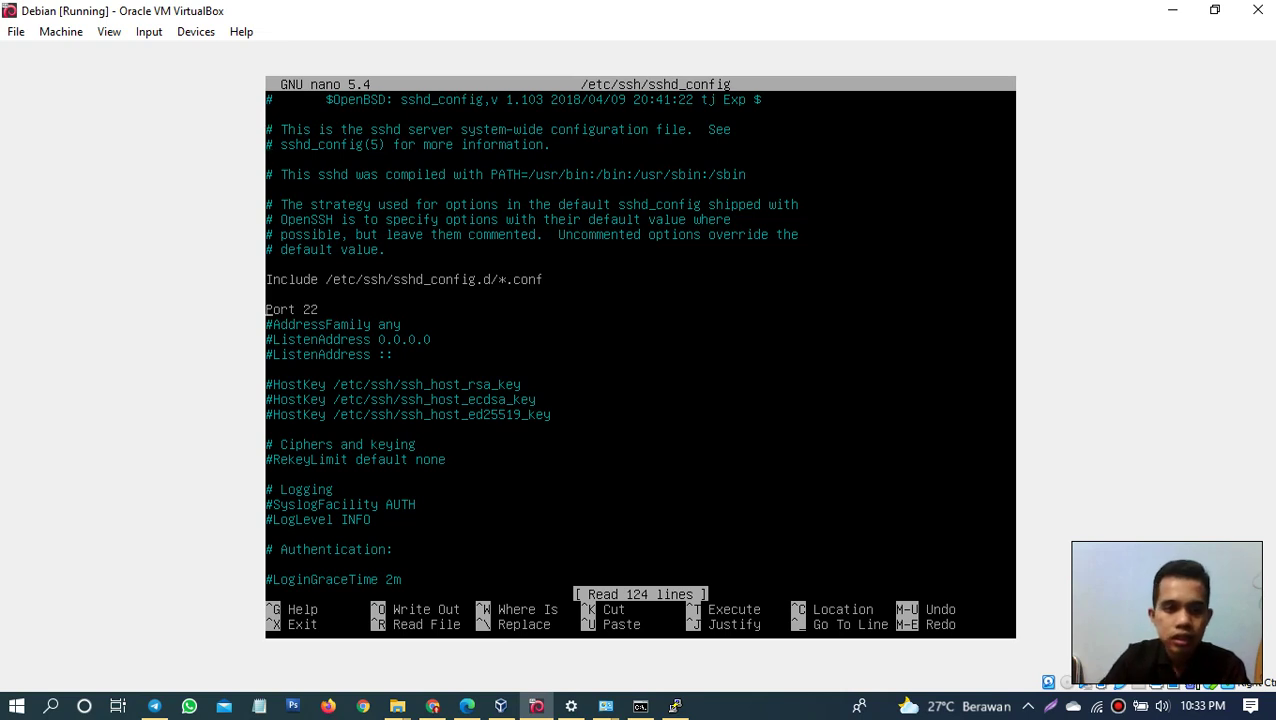
Step: Leave 'PermitRootLogin Yes' uncommented, save sshd_config (124 lines), and exit nano
key(Down)
key(Down)
key(Down)
key(Down)
key(Down)
key(Down)
key(Down)
key(Down)
key(Down)
key(Down)
key(Down)
key(Down)
key(Down)
key(Down)
key(Down)
key(Down)
key(Down)
key(Down)
key(Down)
key(Down)
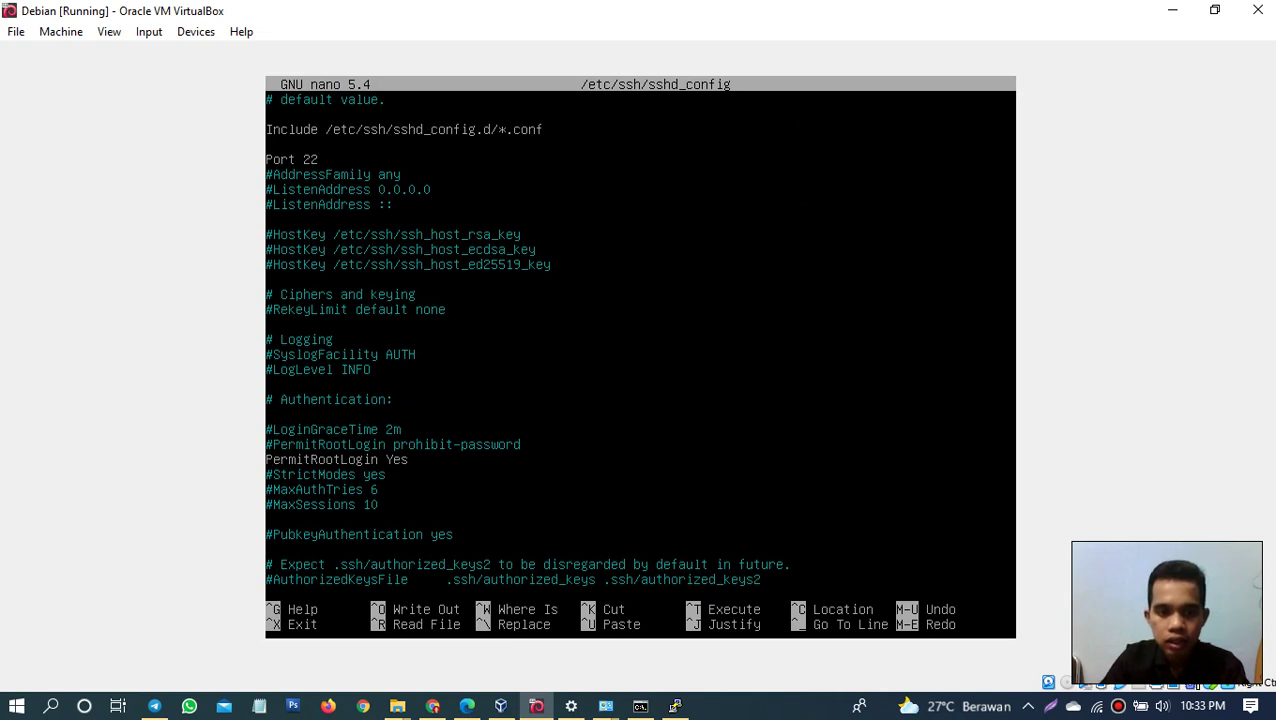
key(shift+Right)
key(shift+Right)
key(shift+Right)
key(shift+Right)
key(shift+Right)
key(shift+Right)
key(shift+Right)
key(shift+Right)
key(shift+Right)
key(shift+Right)
key(shift+Right)
key(shift+Right)
key(shift+Right)
key(shift+Right)
key(shift+Right)
key(shift+Right)
key(shift+Right)
key(shift+Right)
key(shift+Right)
key(shift+Right)
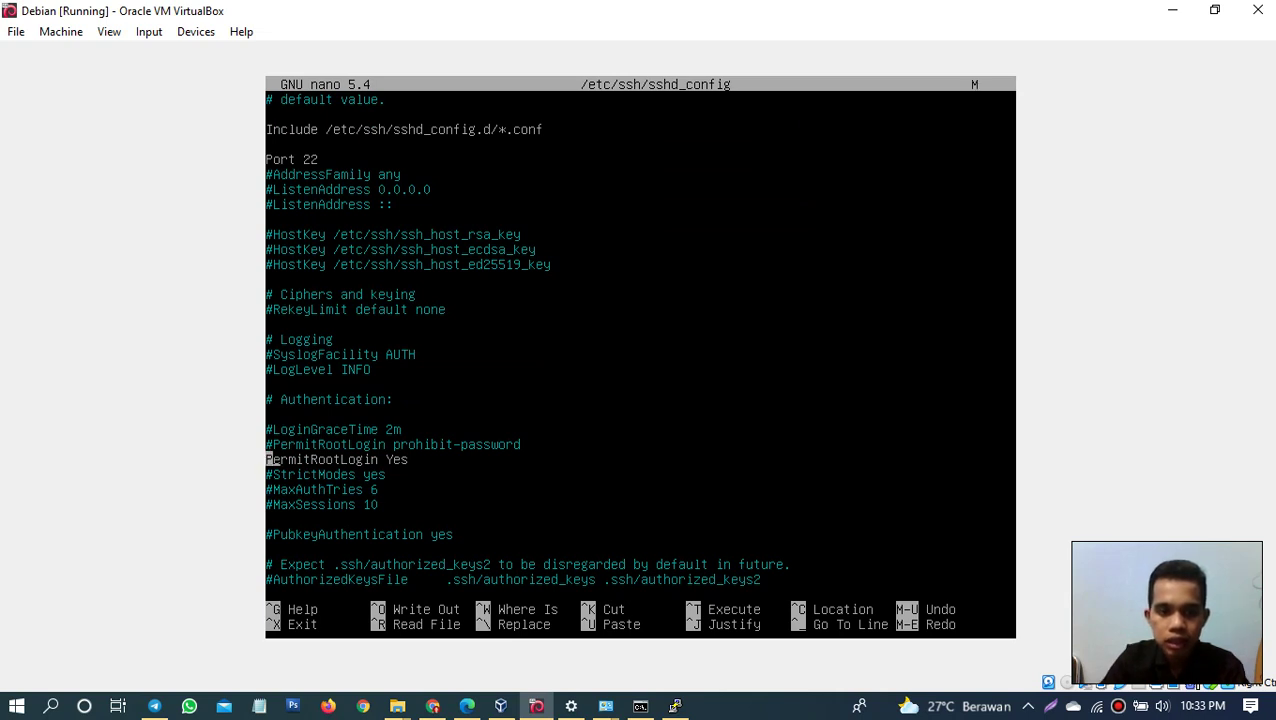
key(shift+Left)
key(shift+Left)
key(shift+Left)
key(shift+Left)
key(shift+Left)
key(shift+Left)
key(shift+Left)
key(shift+Left)
key(shift+Left)
key(shift+Left)
key(shift+Left)
key(shift+Left)
key(shift+Left)
key(shift+Left)
key(shift+Left)
key(shift+Left)
key(shift+Left)
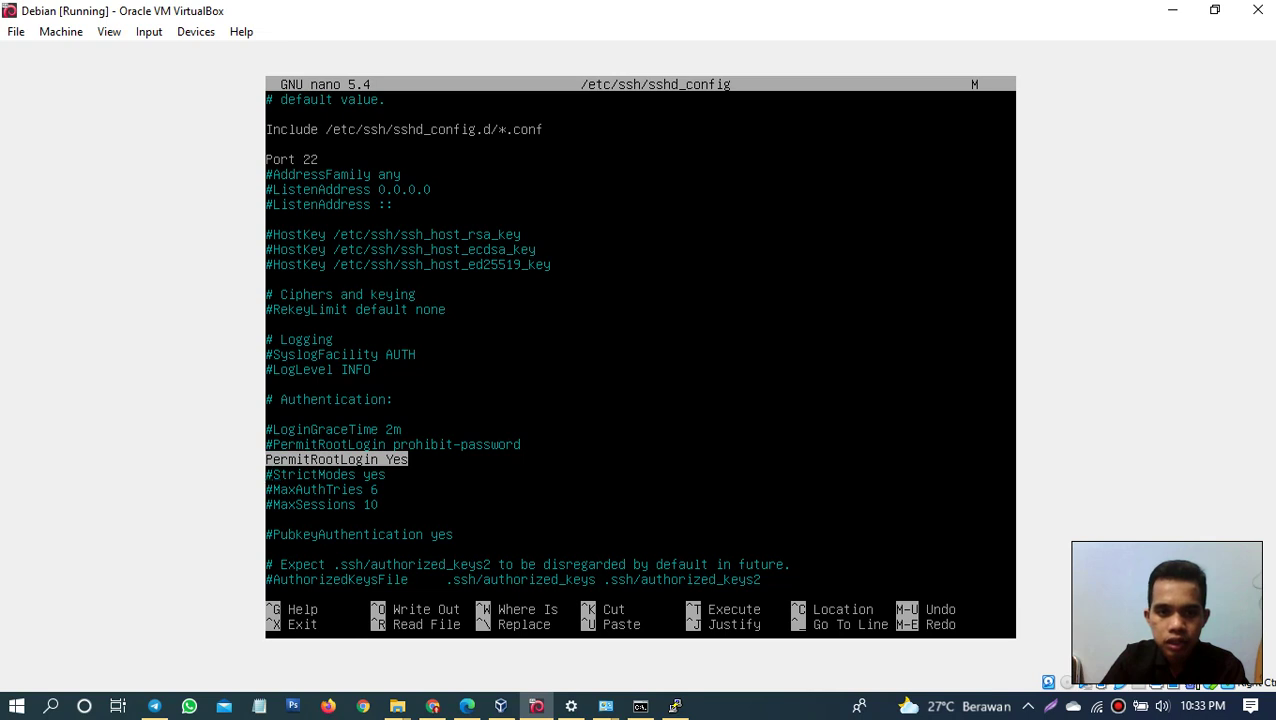
key(shift+Left)
key(shift+Left)
key(shift+Left)
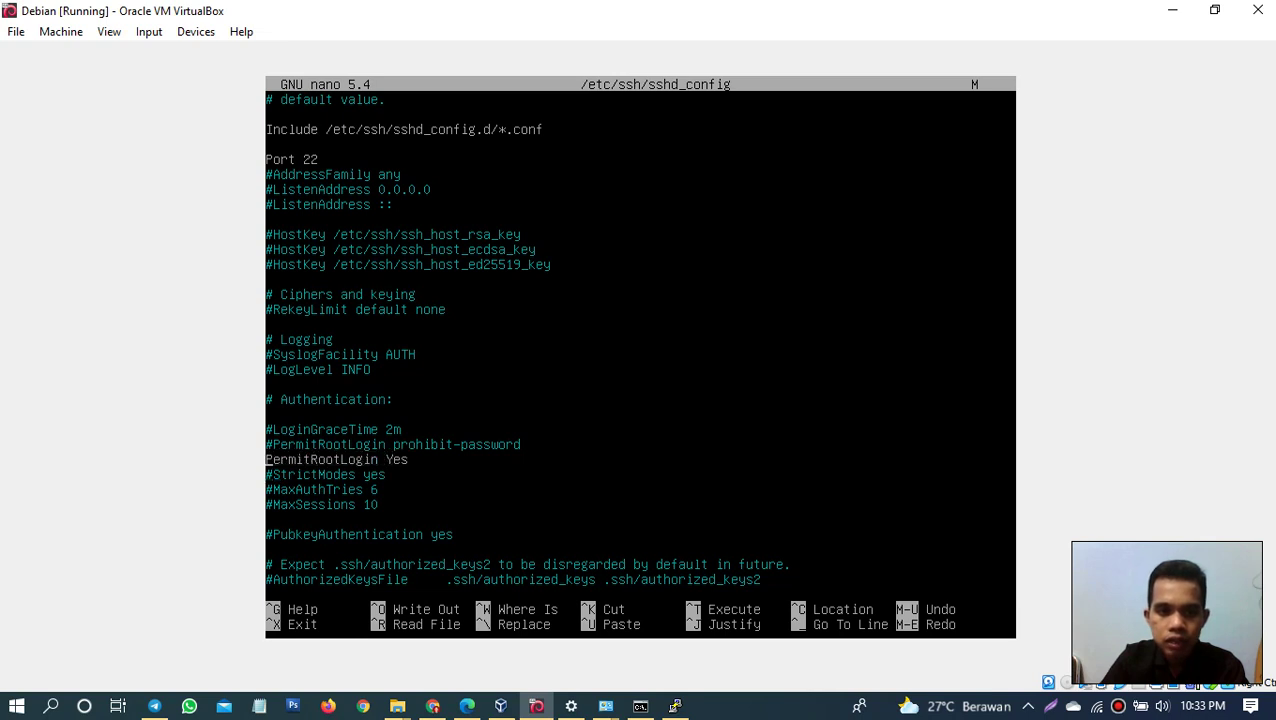
text(#)
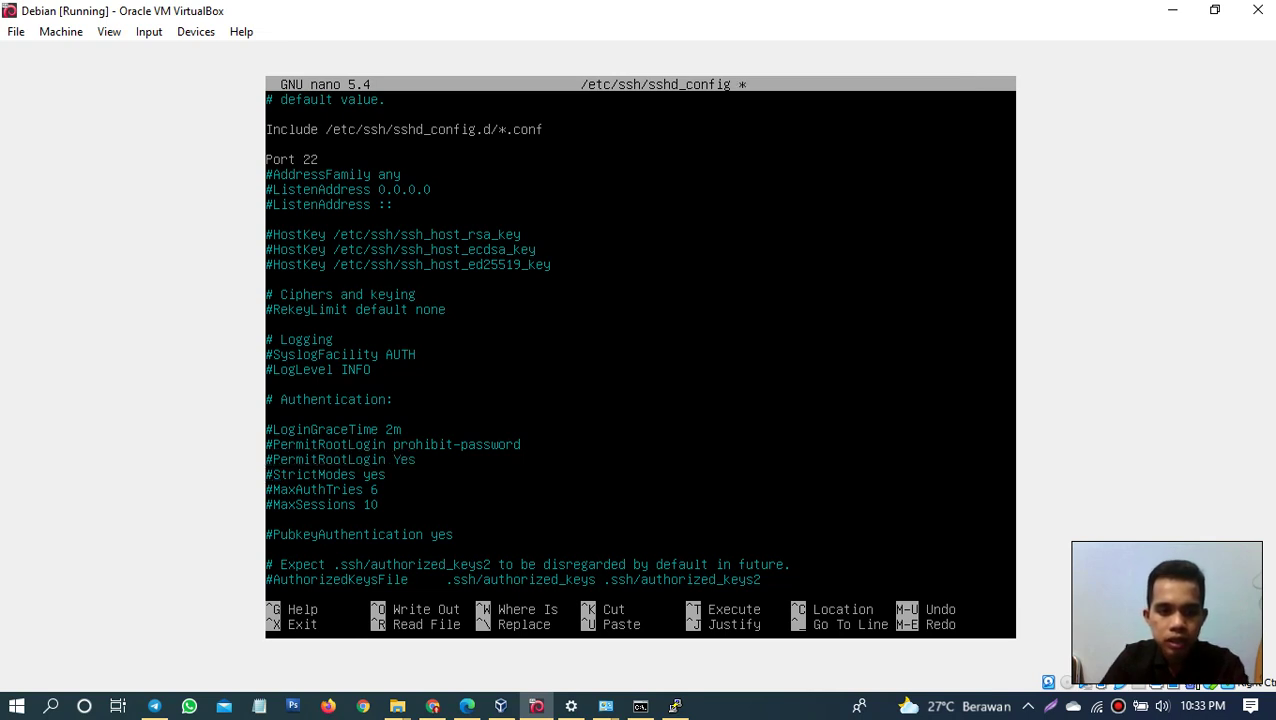
key(BackSpace)
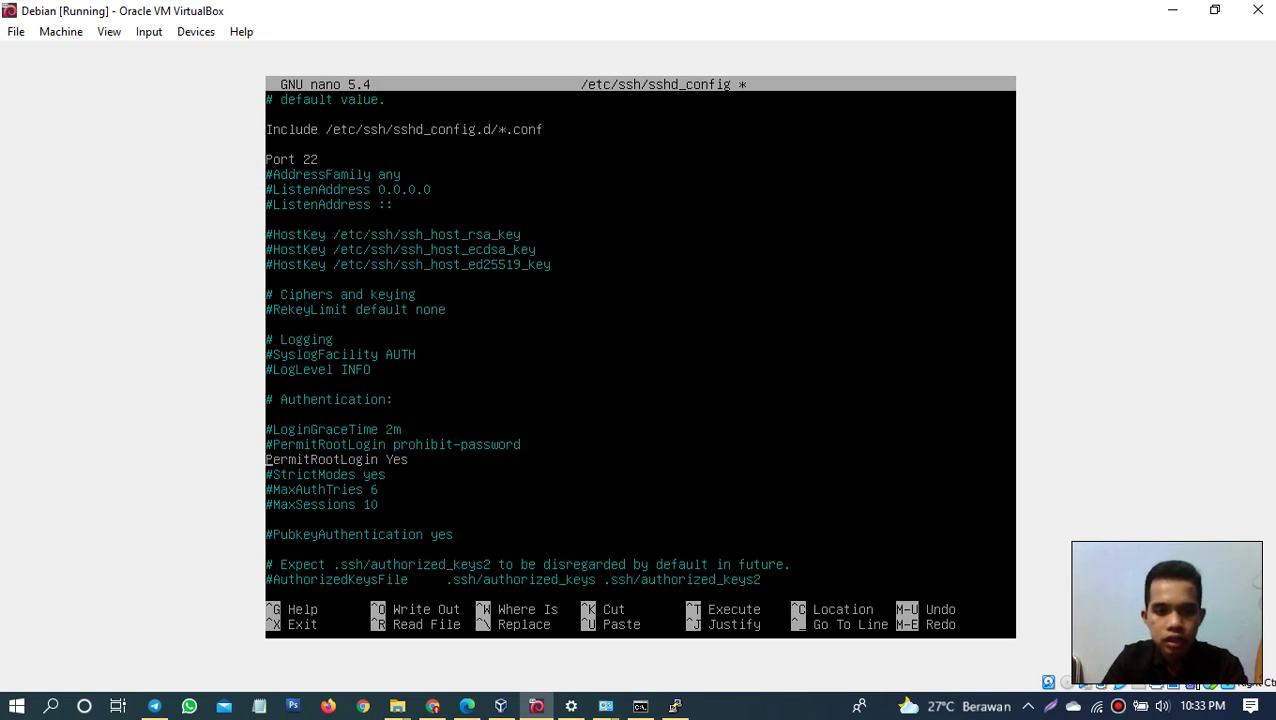
scroll(640, 340, up, 4)
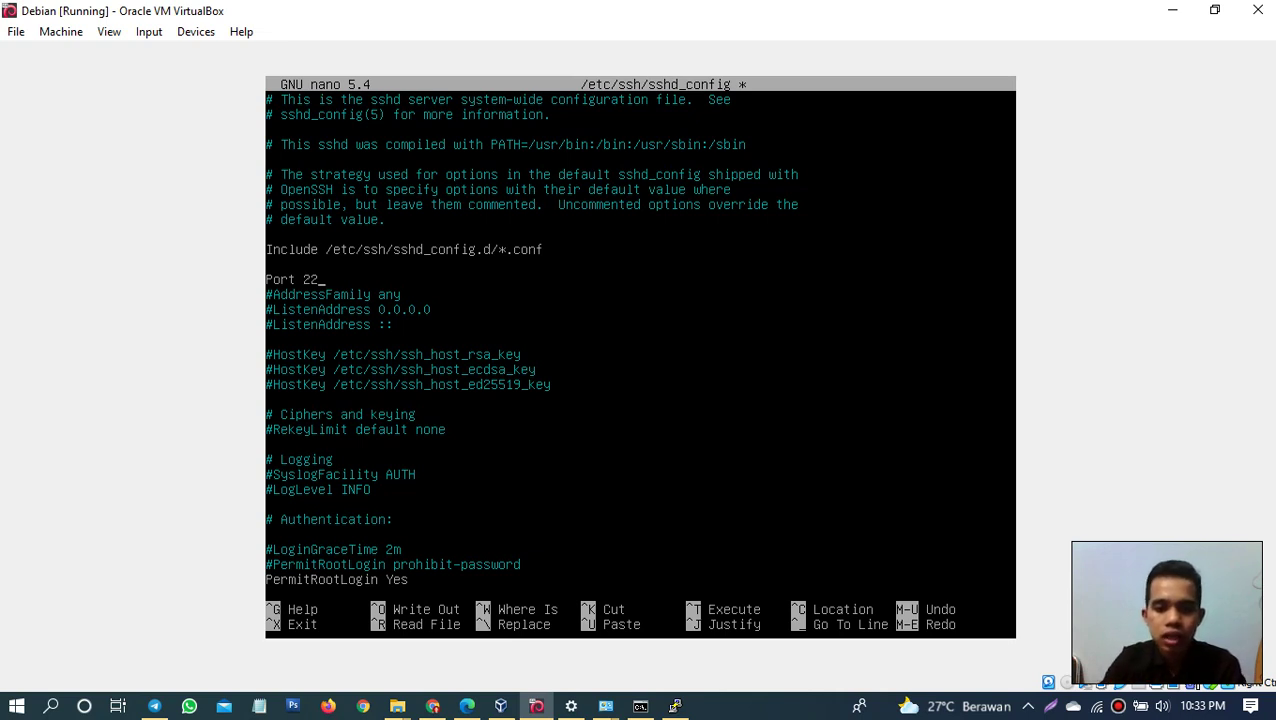
key(ctrl+o)
key(Return)
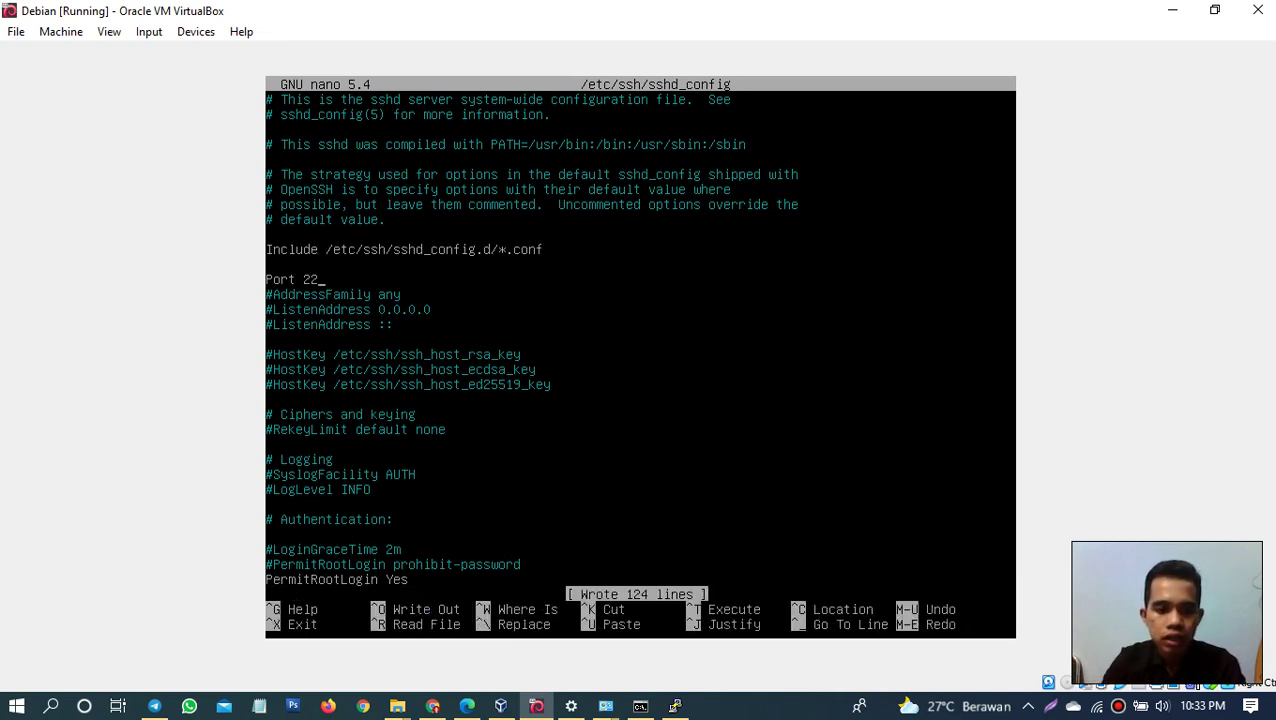
key(ctrl+x)
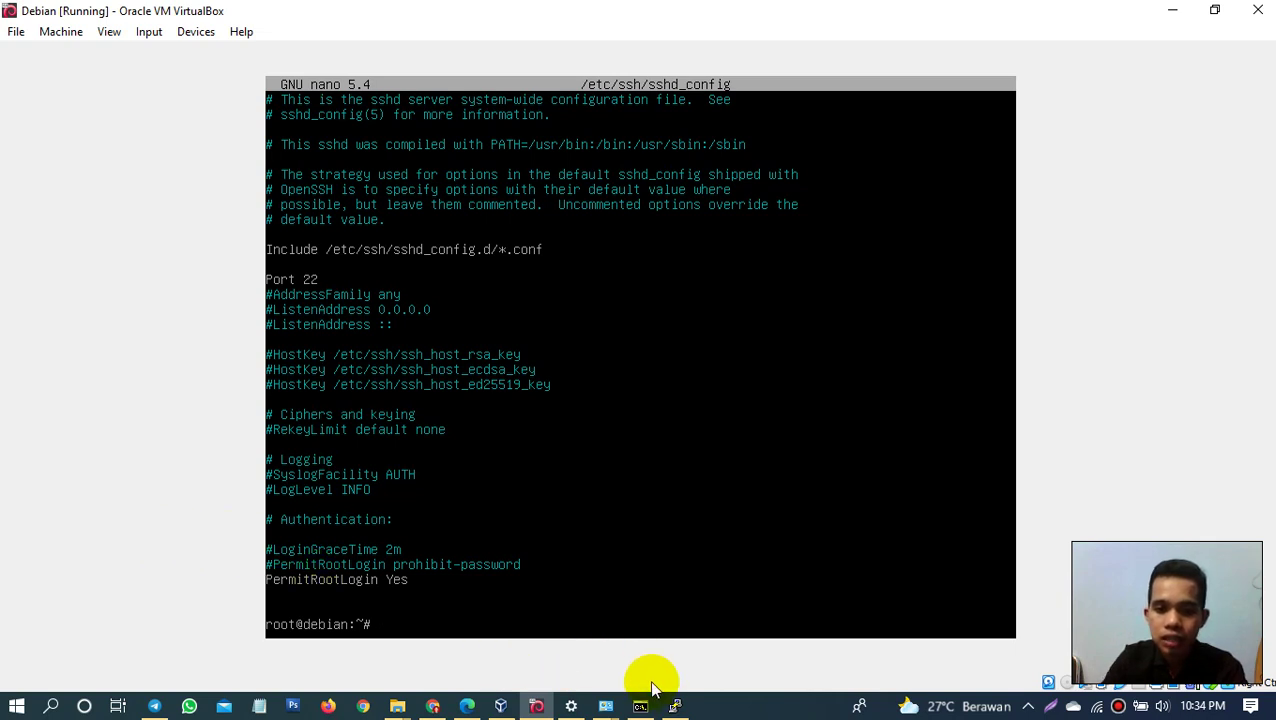
click(675, 708)
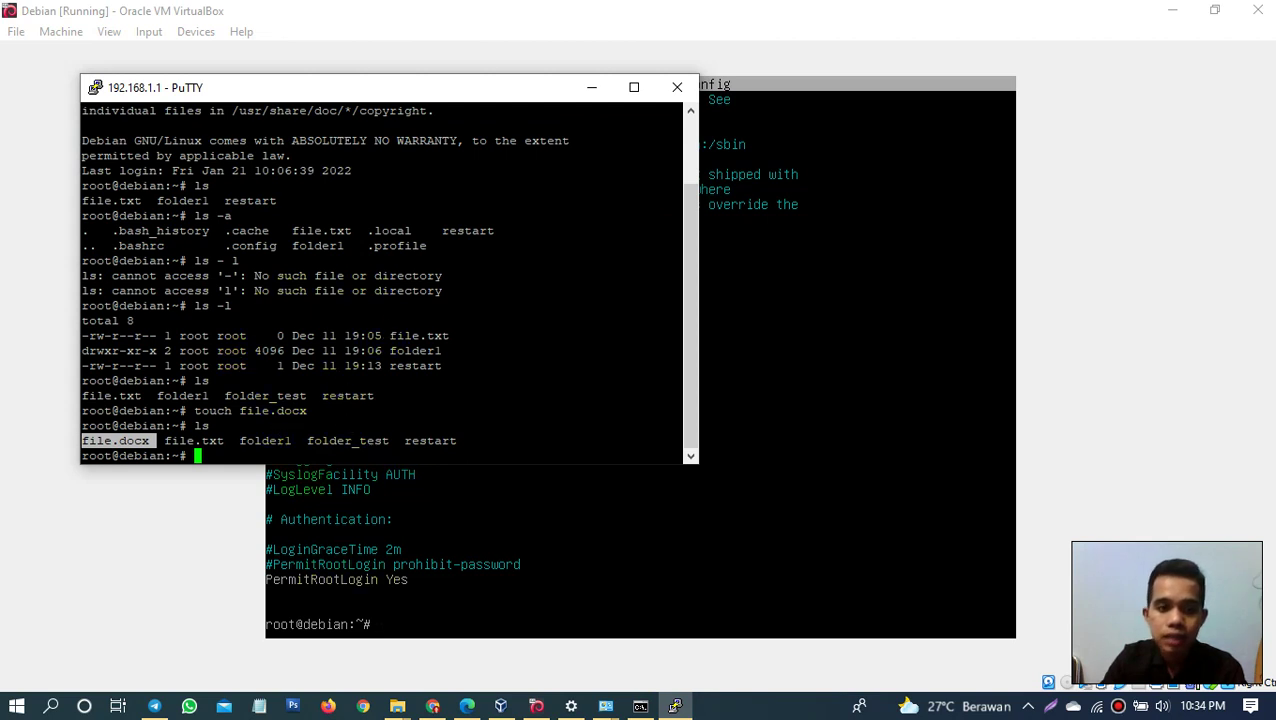
click(200, 460)
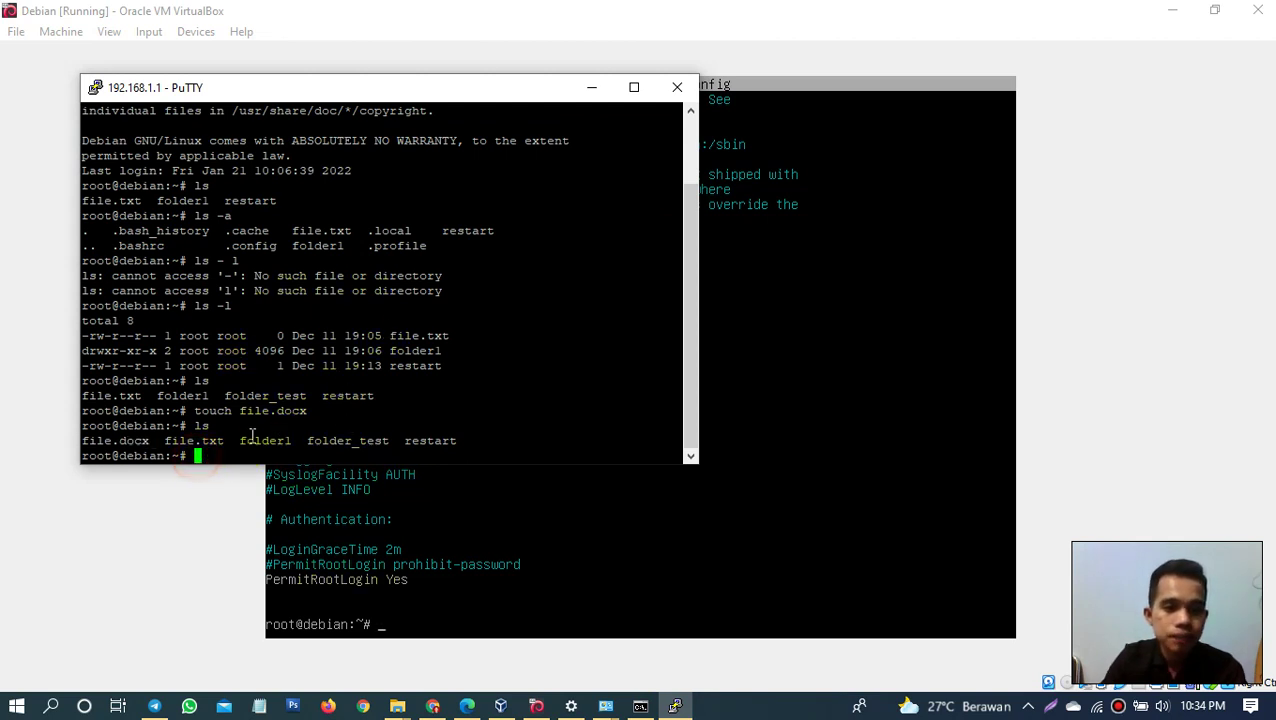
triple_click(265, 440)
double_click(397, 440)
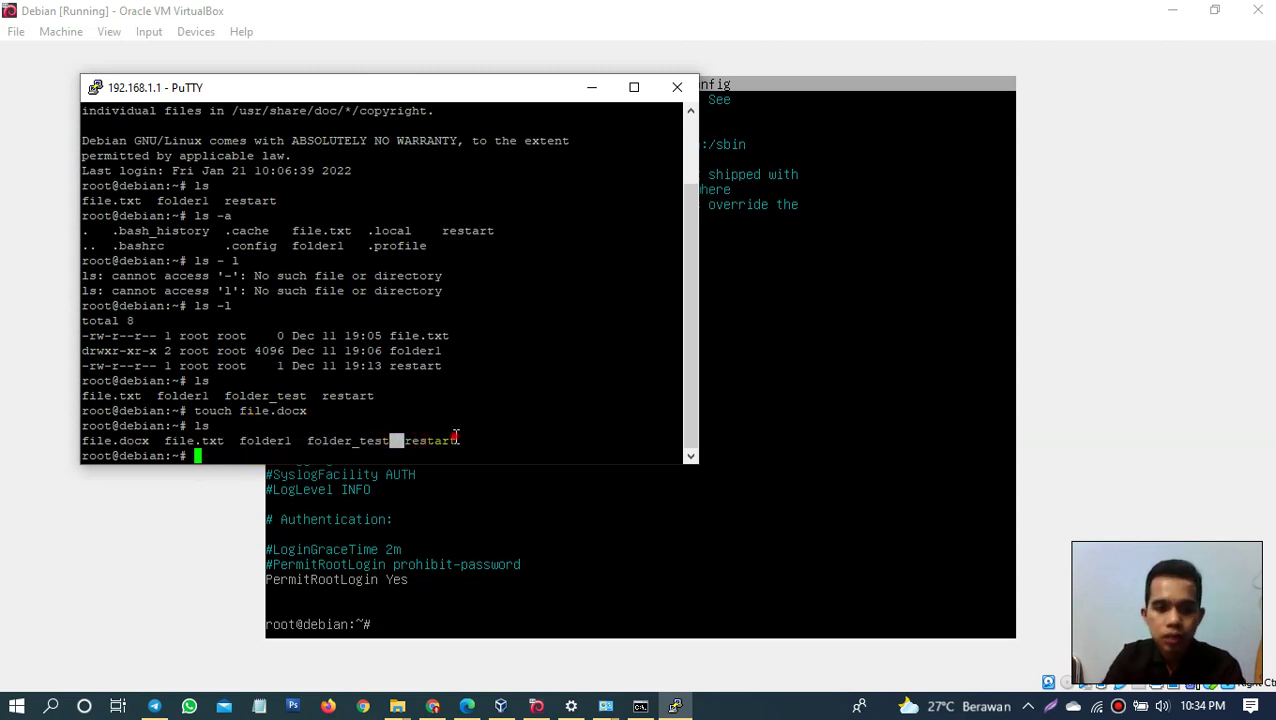
click(455, 437)
triple_click(447, 440)
click(456, 446)
double_click(510, 455)
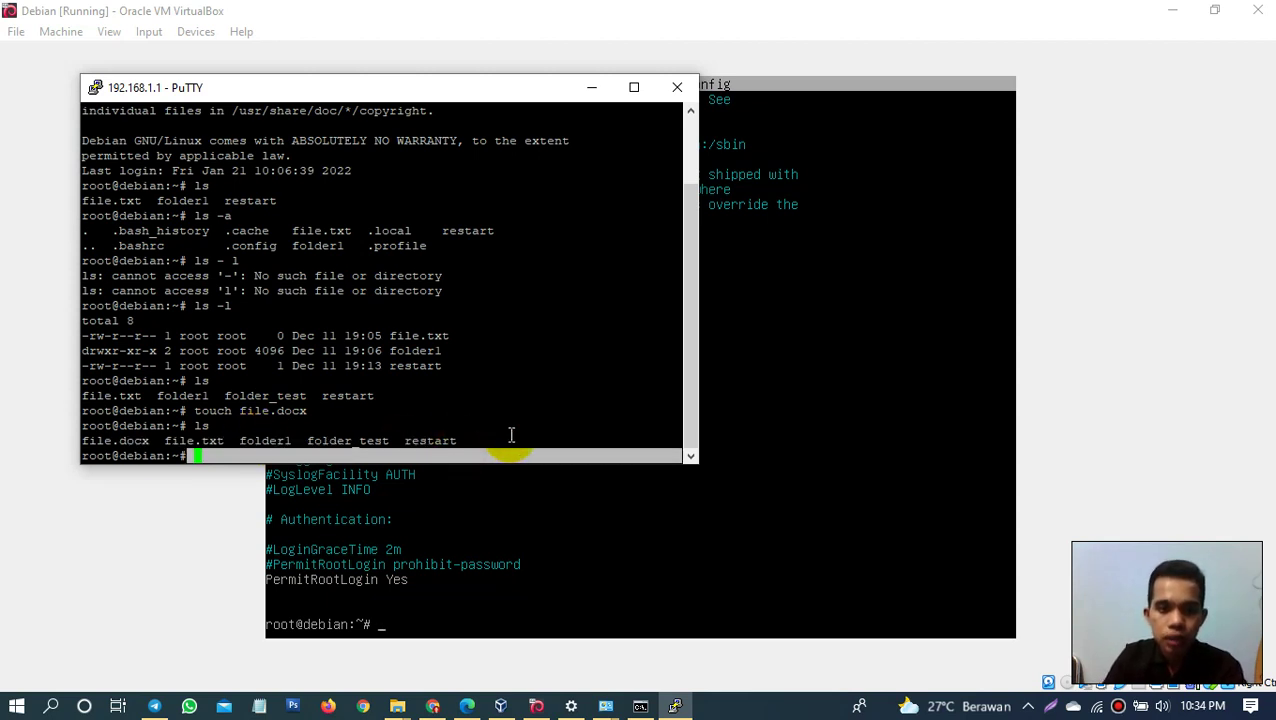
click(510, 448)
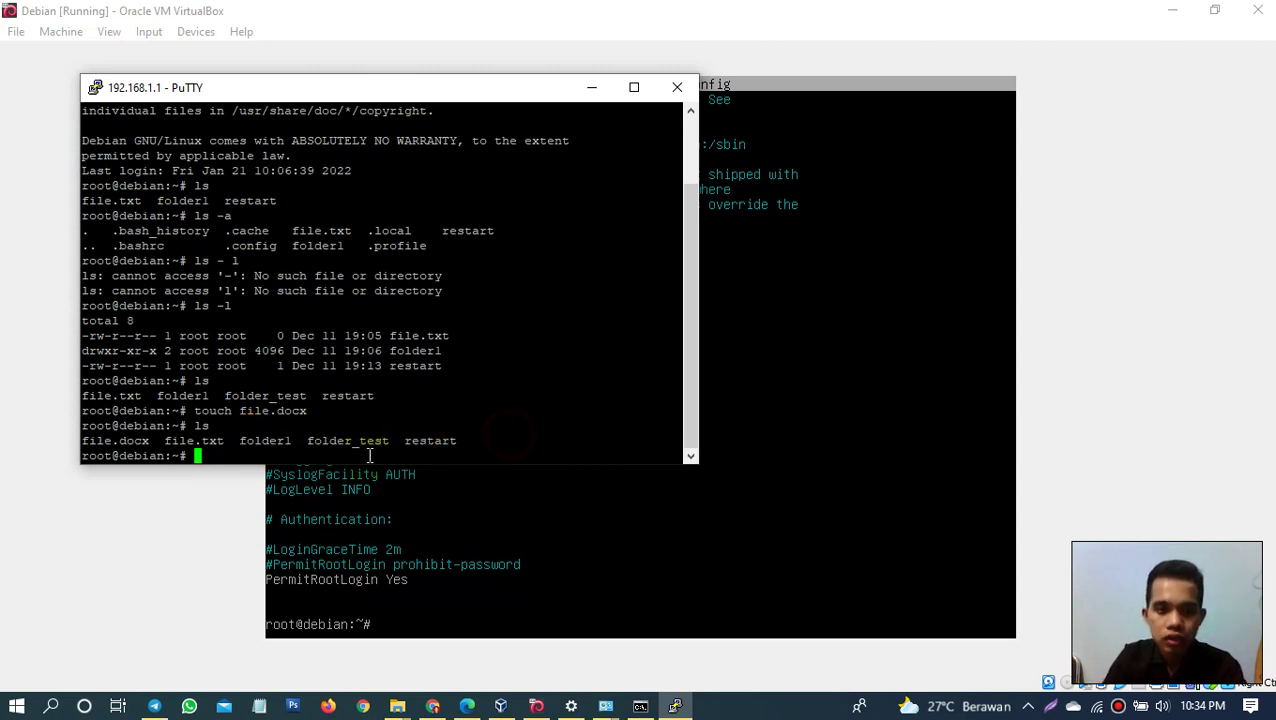
click(592, 86)
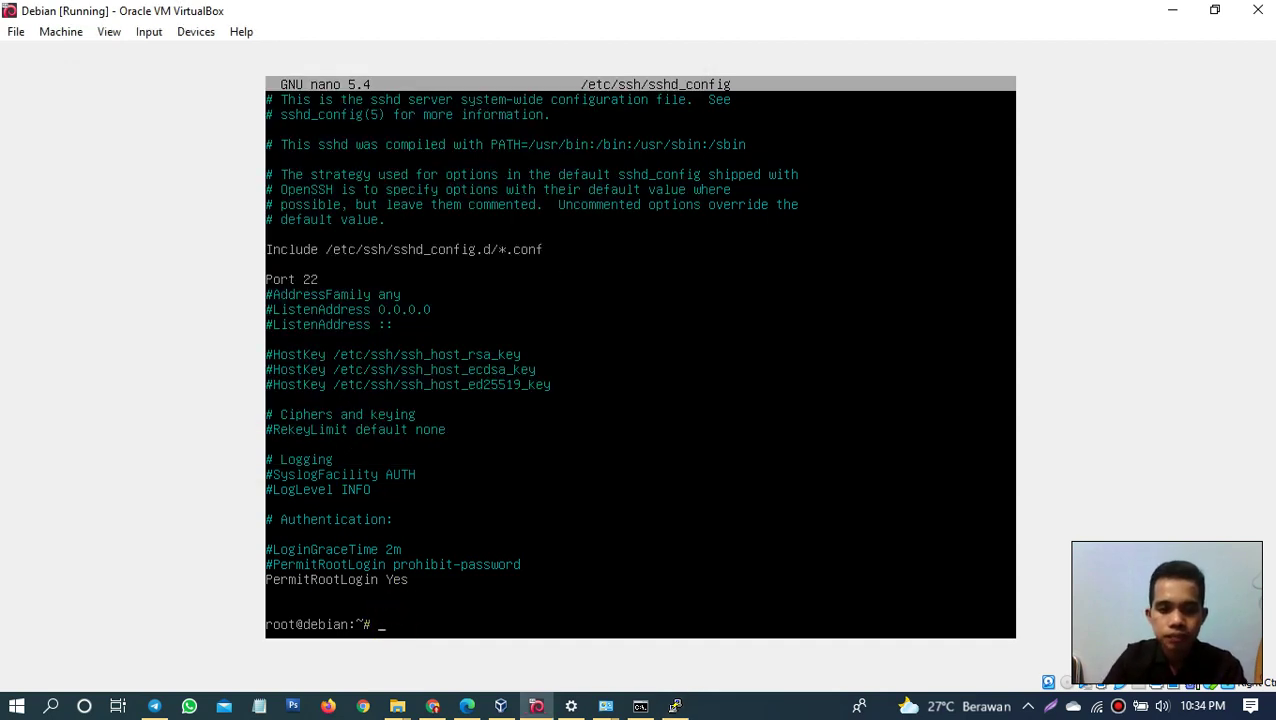
Step: Reopen sshd_config in nano, change the line to '#PermitRootLogin Yes', save and exit
key(Up)
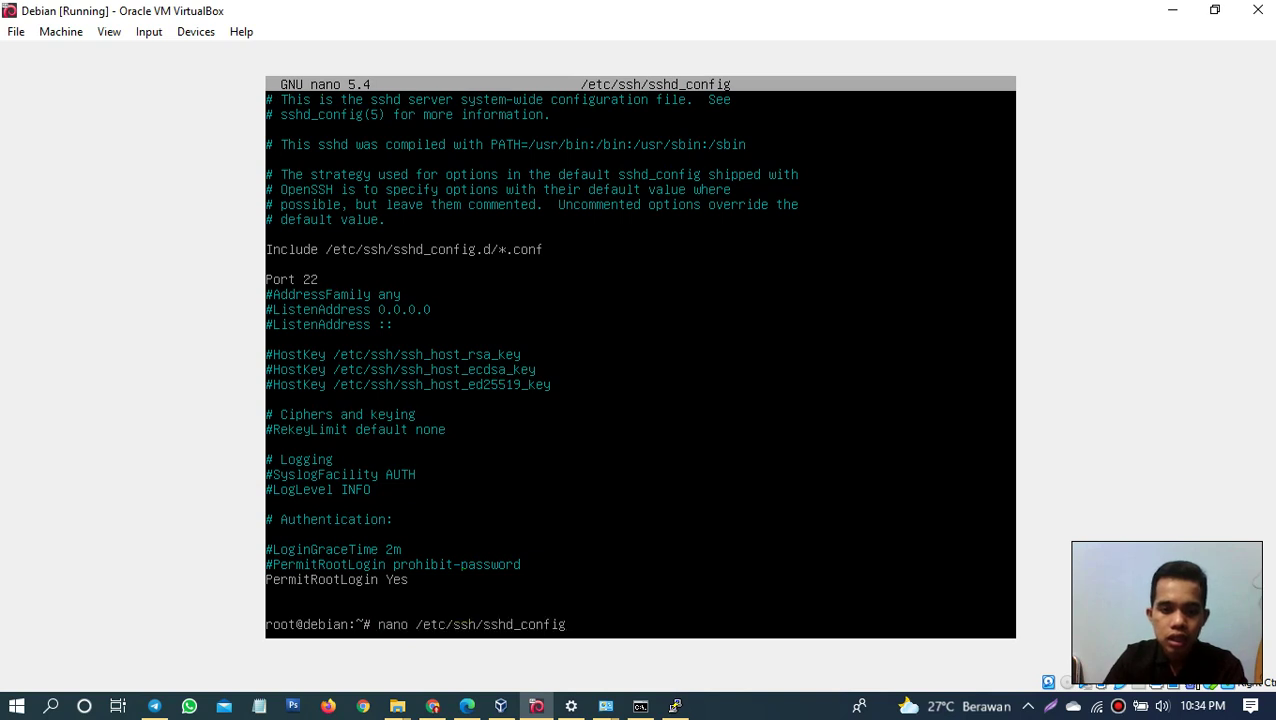
key(Return)
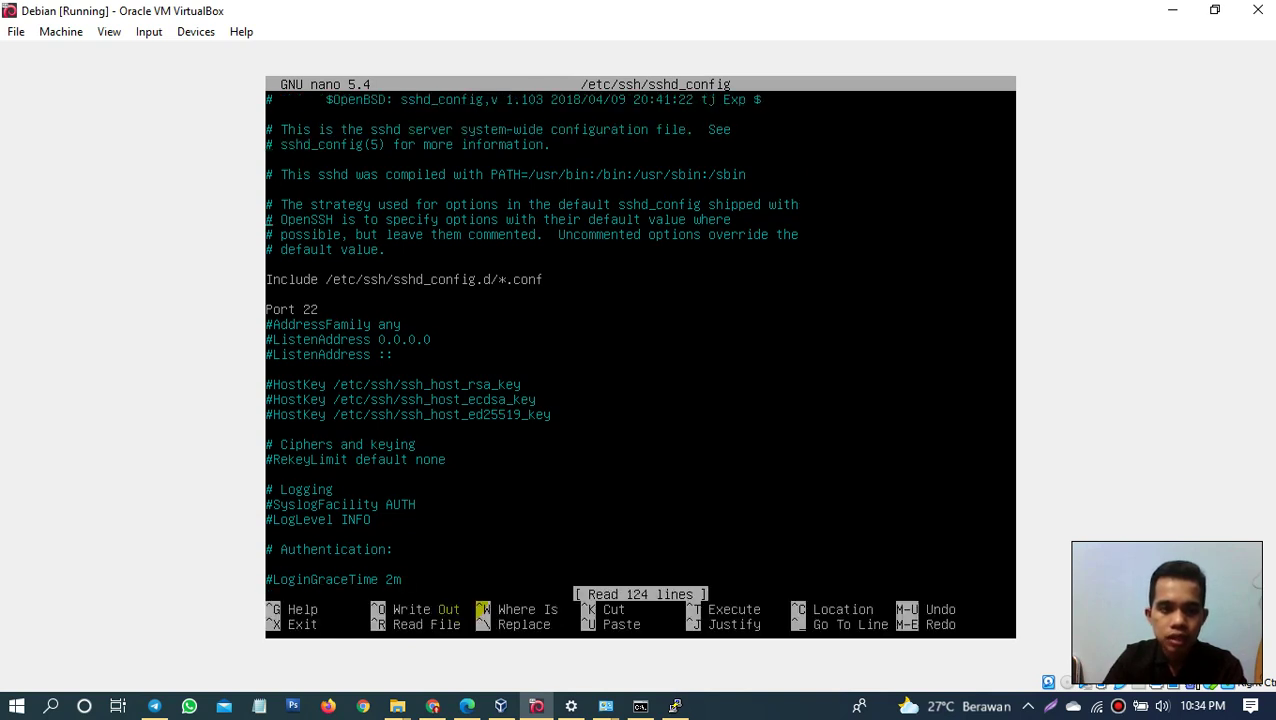
key(Down)
key(Down)
key(Down)
key(Down)
key(Down)
key(Down)
key(Down)
key(Down)
key(Down)
key(Down)
key(Down)
key(Down)
key(Down)
key(Down)
key(Down)
key(Down)
key(Down)
key(Down)
key(Down)
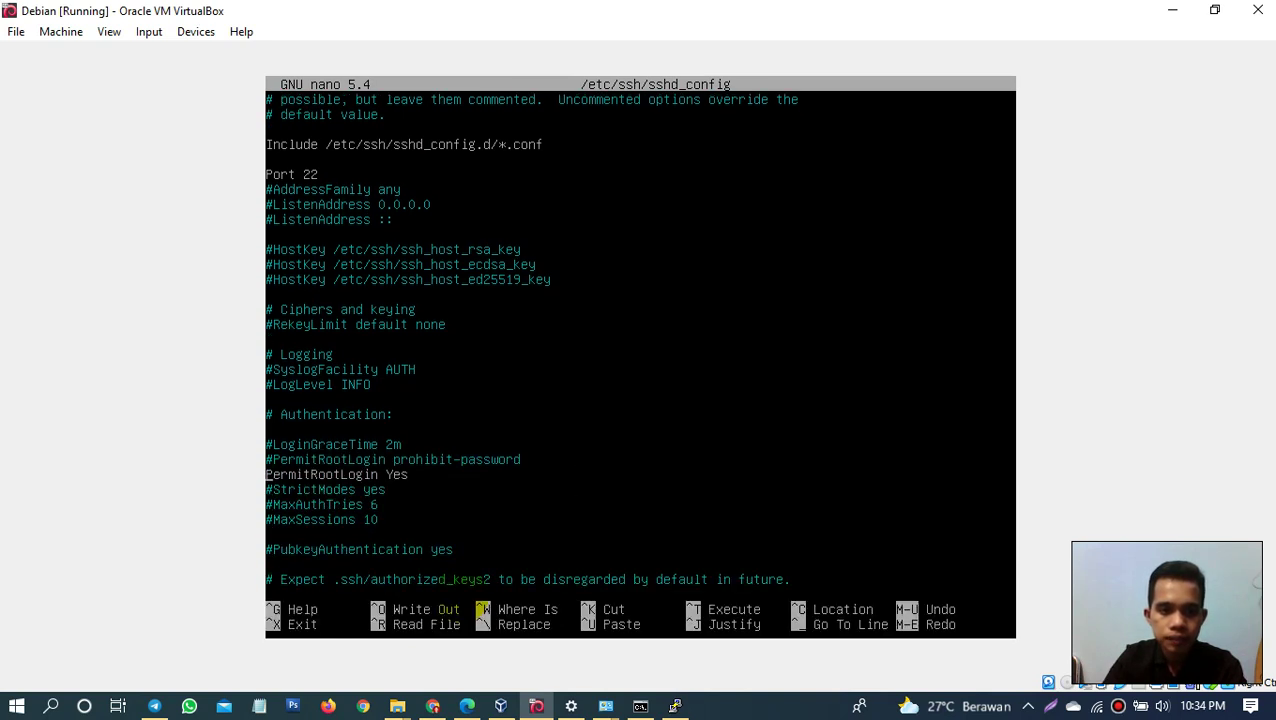
text(#)
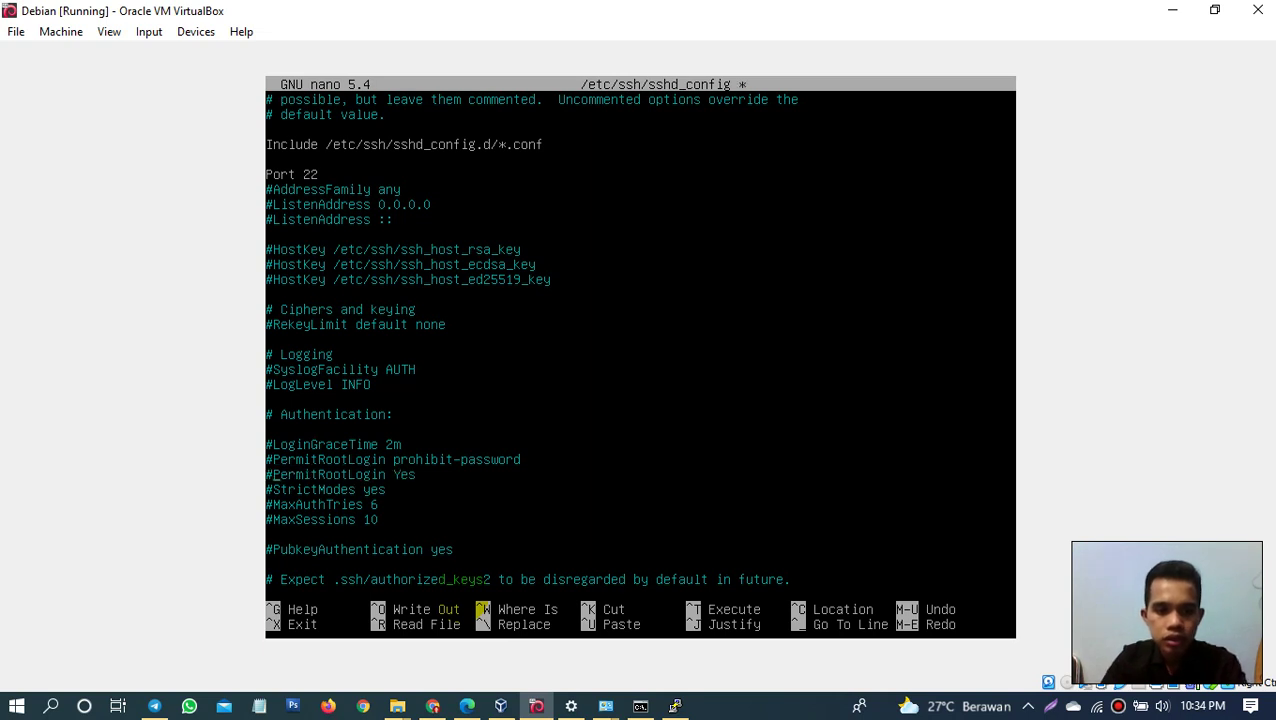
key(ctrl+o)
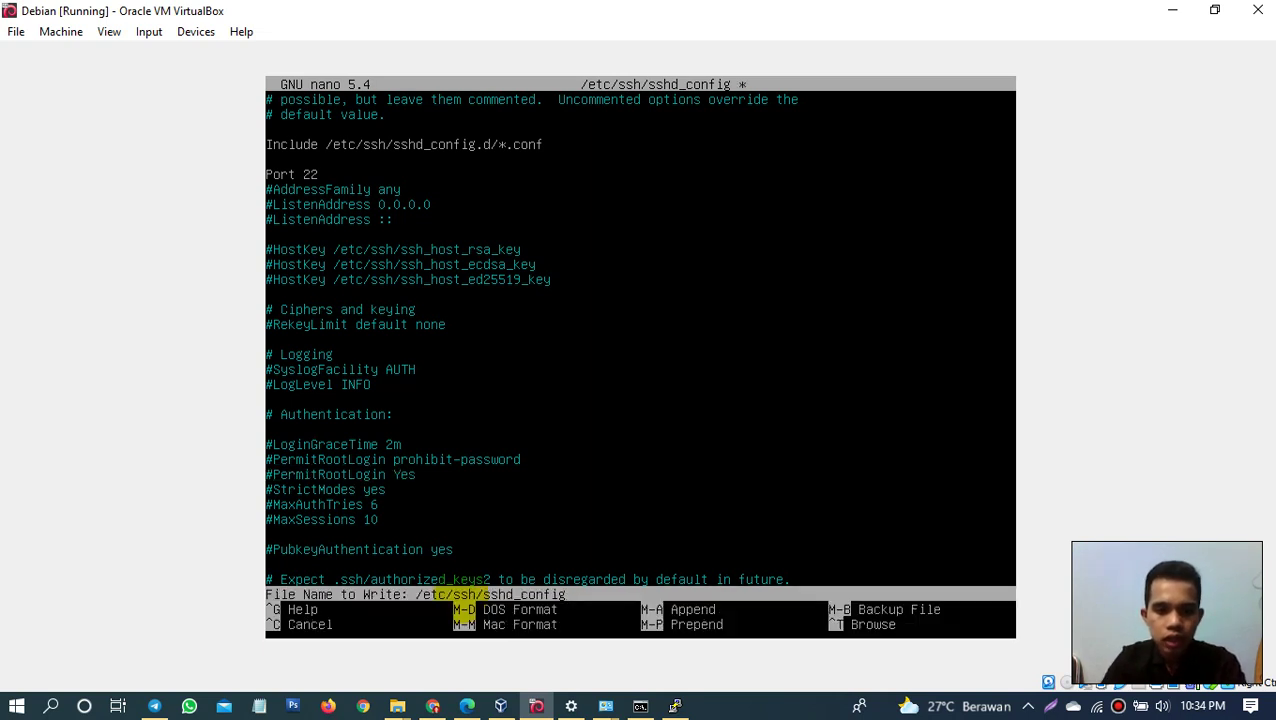
key(Return)
key(ctrl+x)
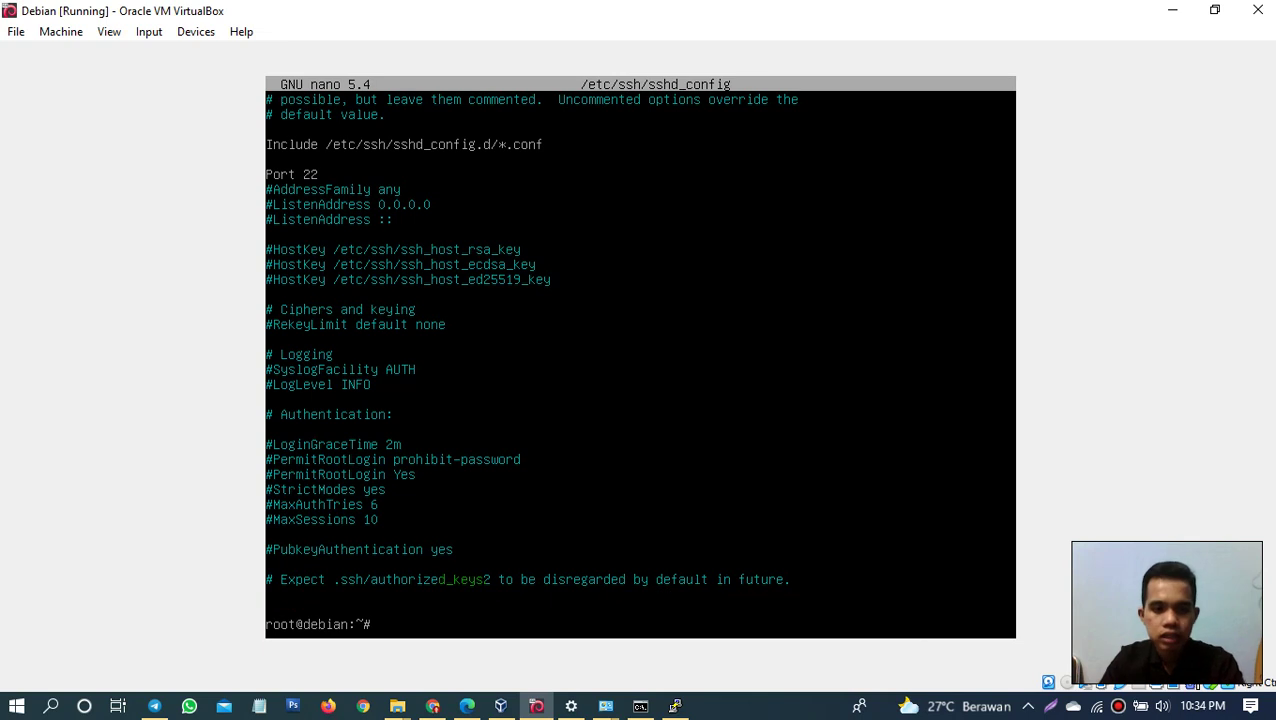
Step: End the current PuTTY SSH session with the exit command
click(675, 708)
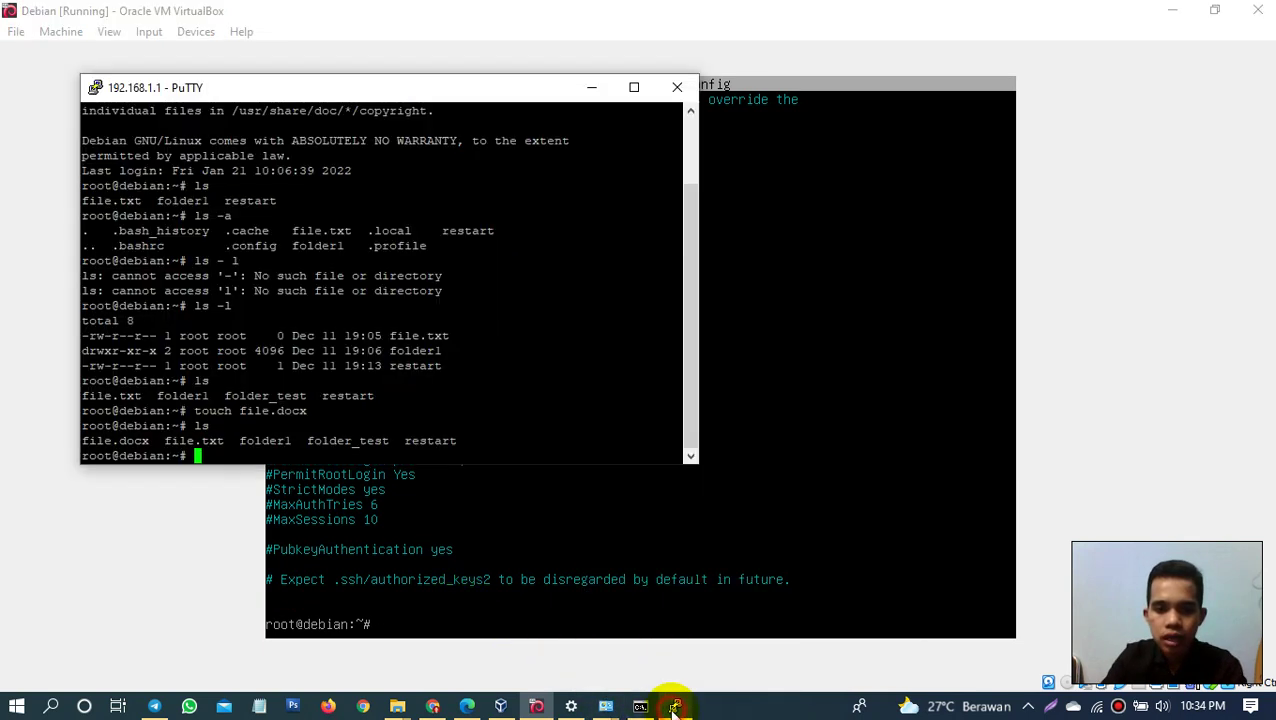
click(677, 87)
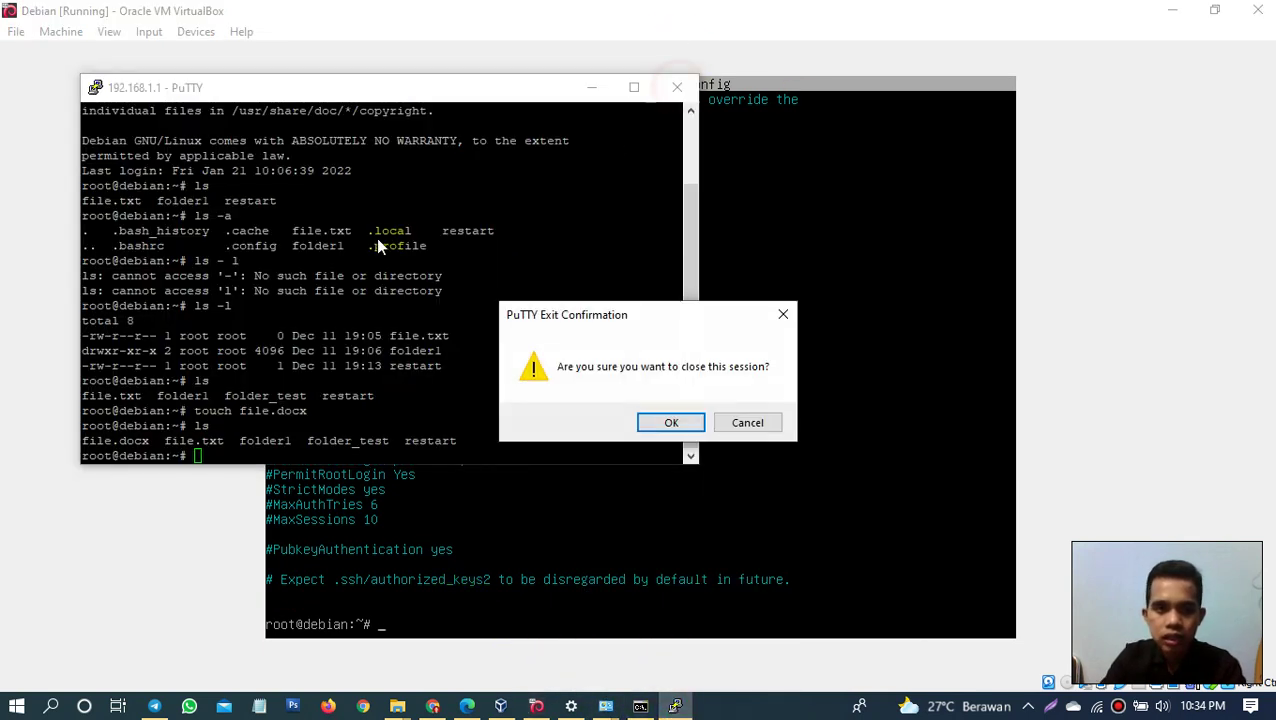
click(783, 314)
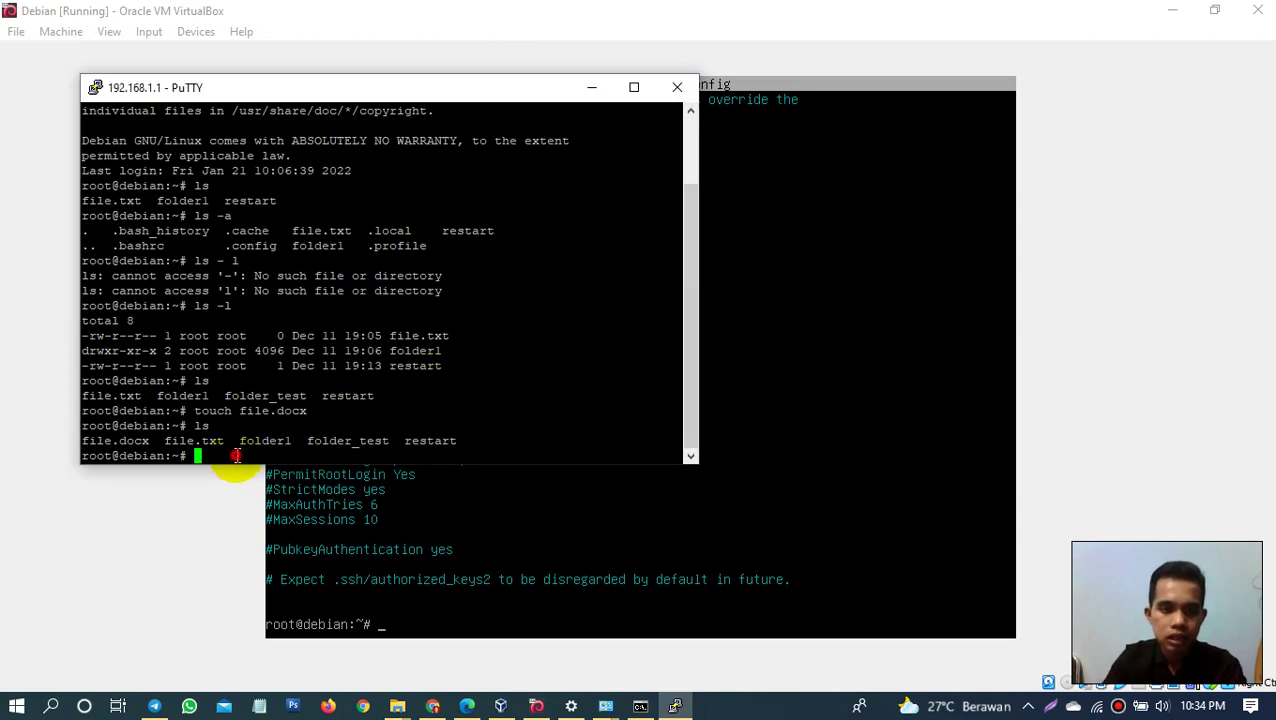
text(exit)
key(Return)
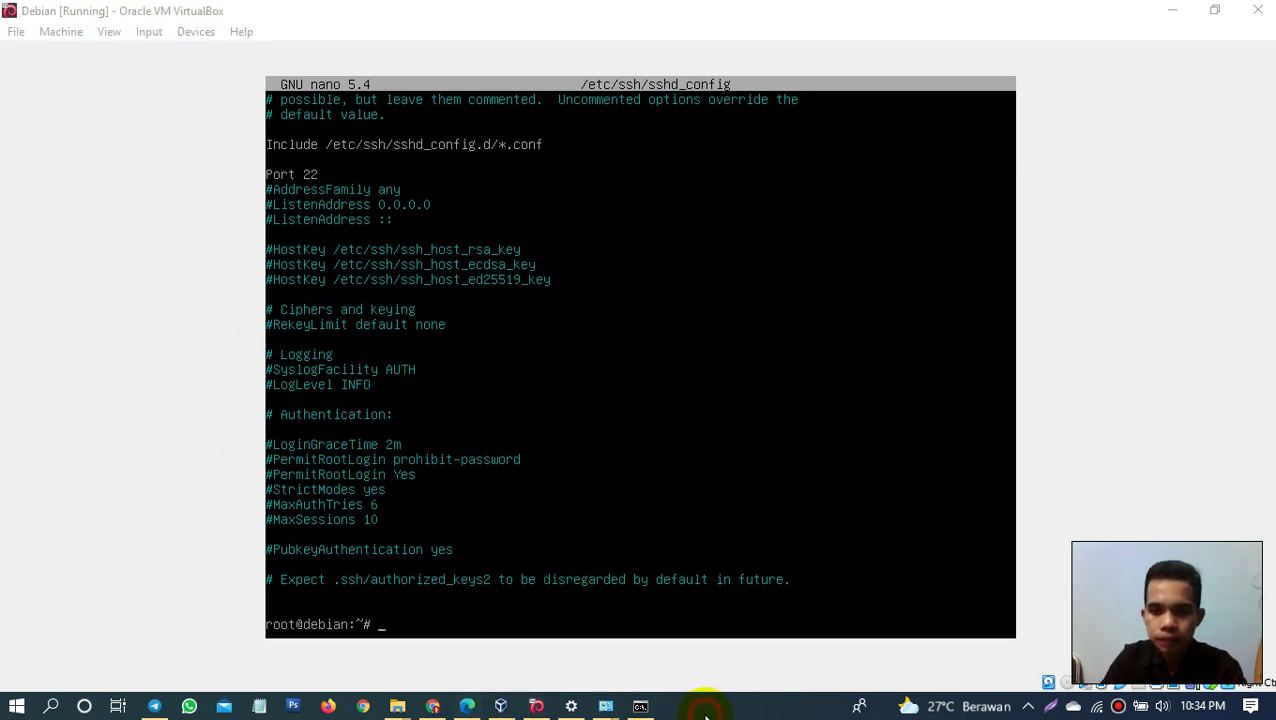
Step: Launch PuTTY as administrator and open an SSH connection to 192.168.1.1
key(super)
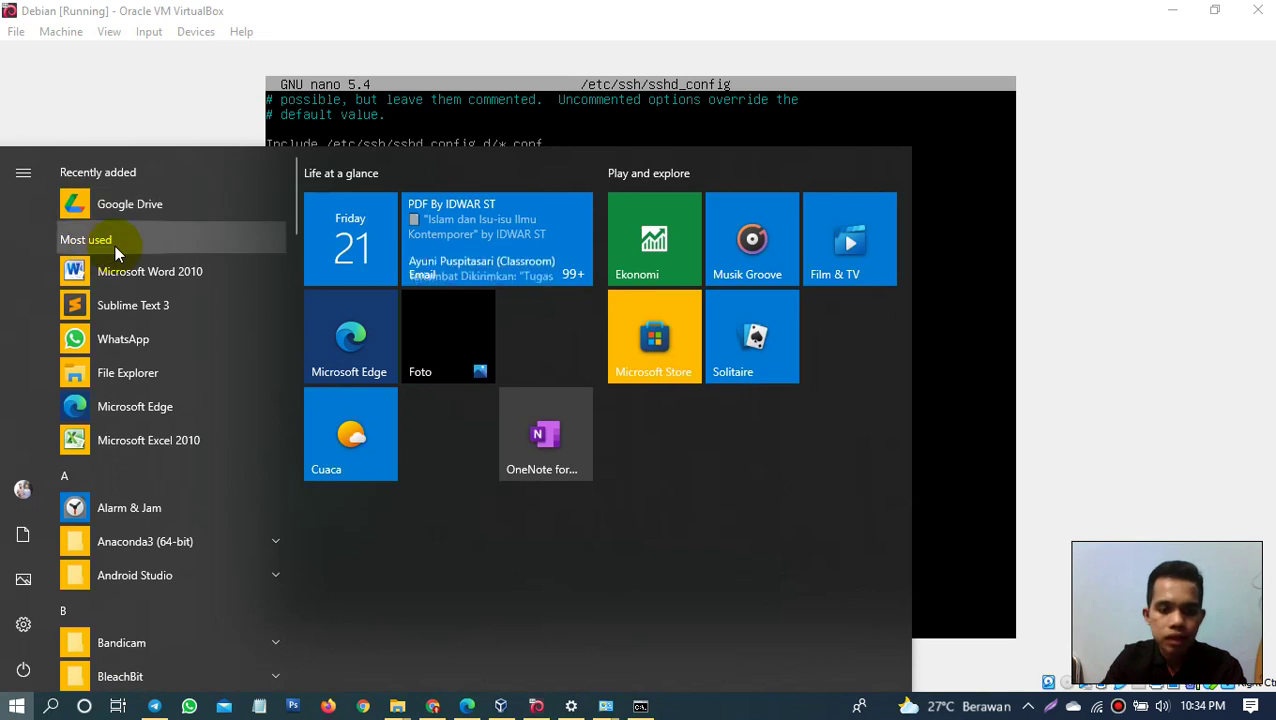
key(super)
key(super)
text(put)
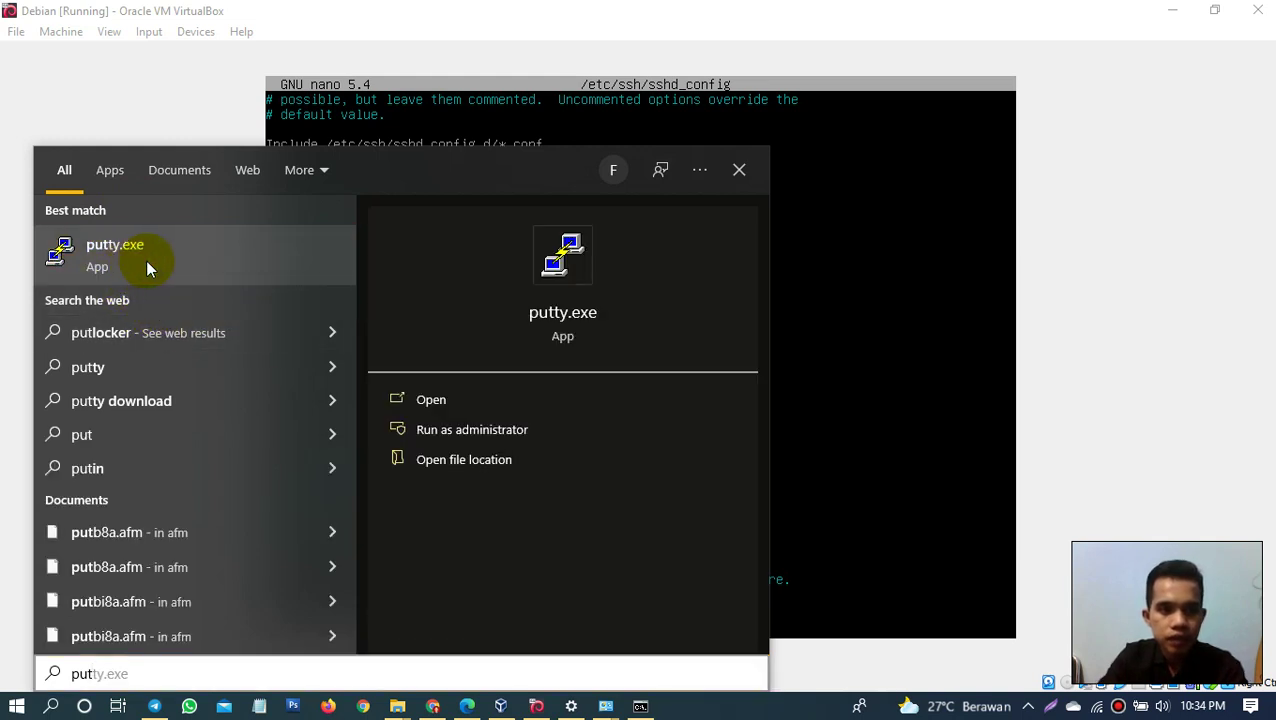
right_click(133, 260)
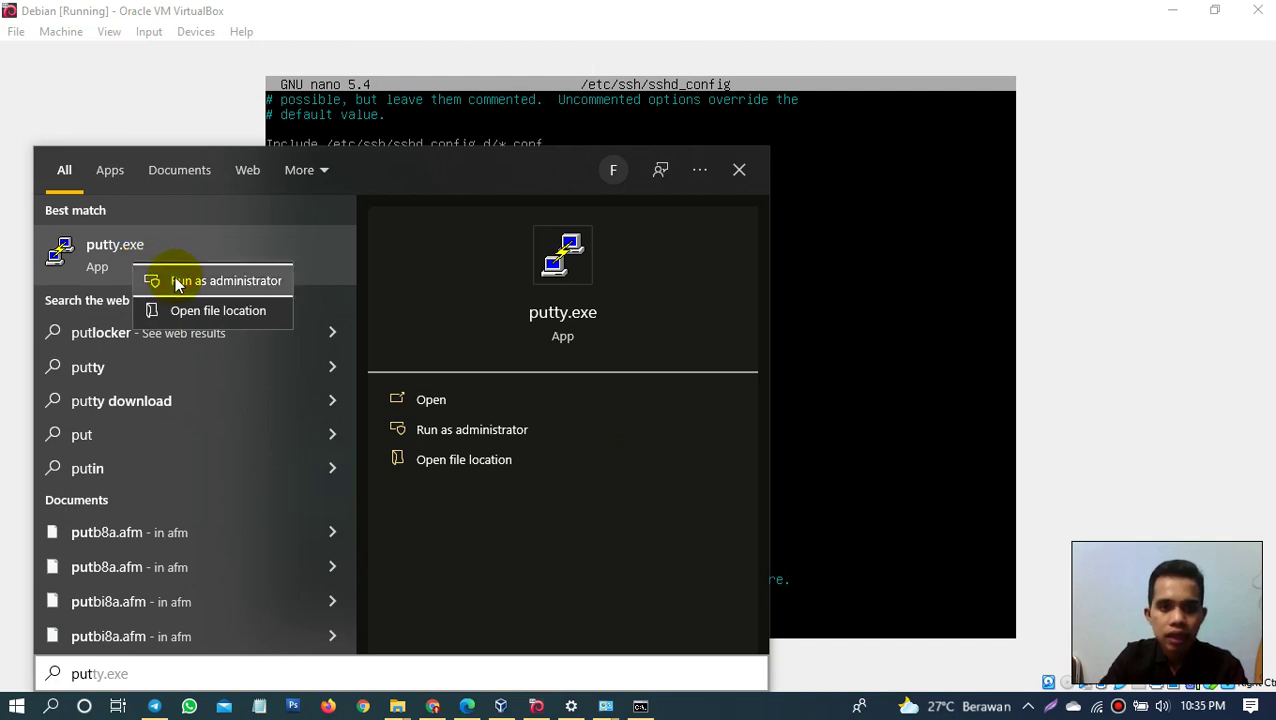
click(176, 282)
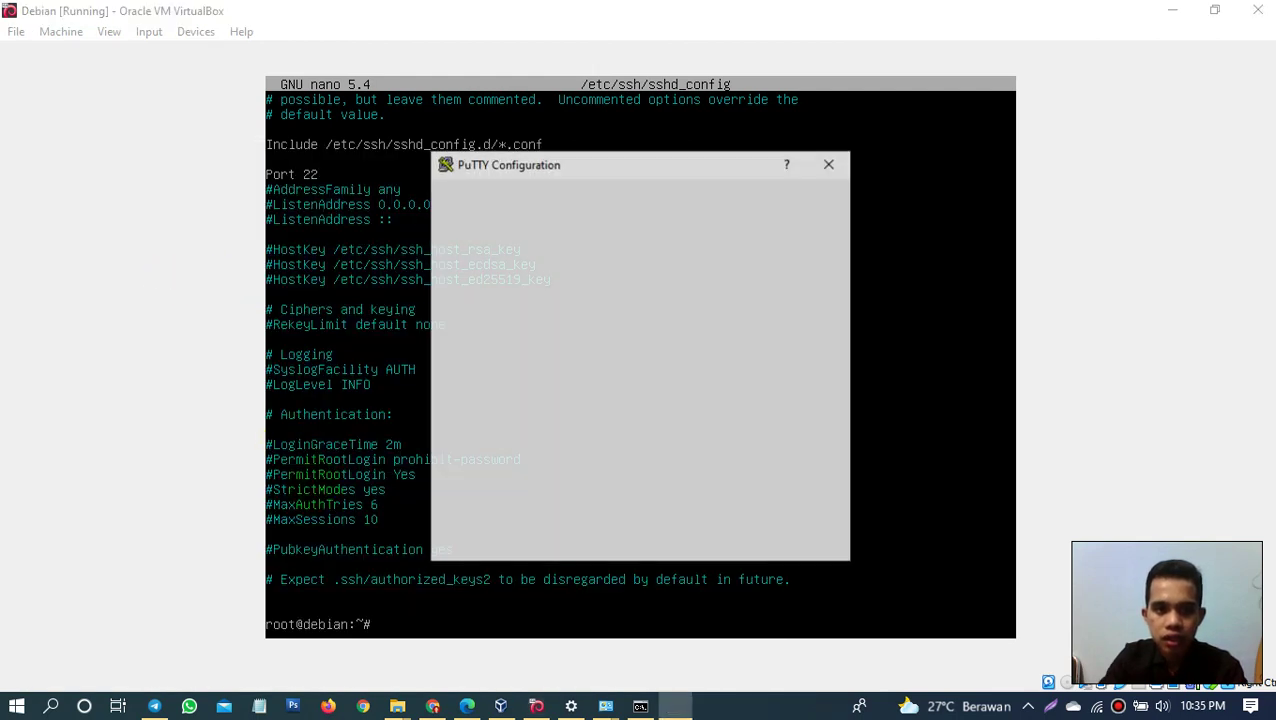
text(192.16)
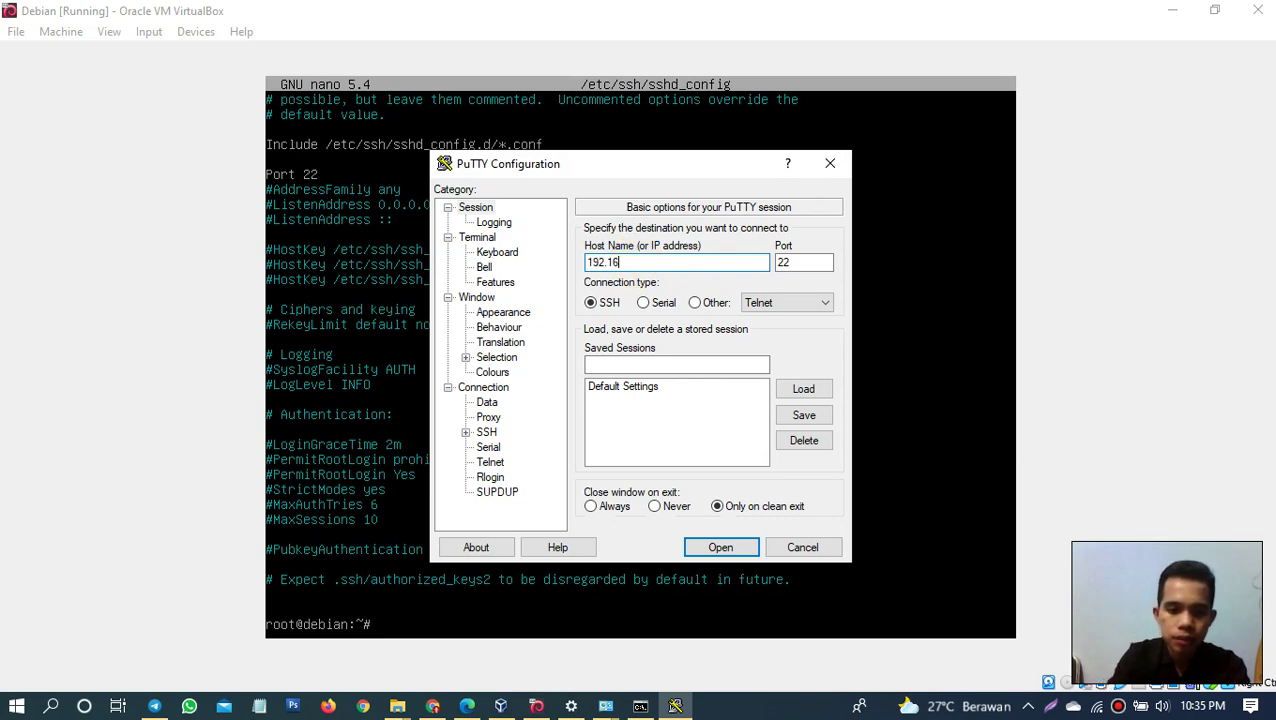
text(8.1.1)
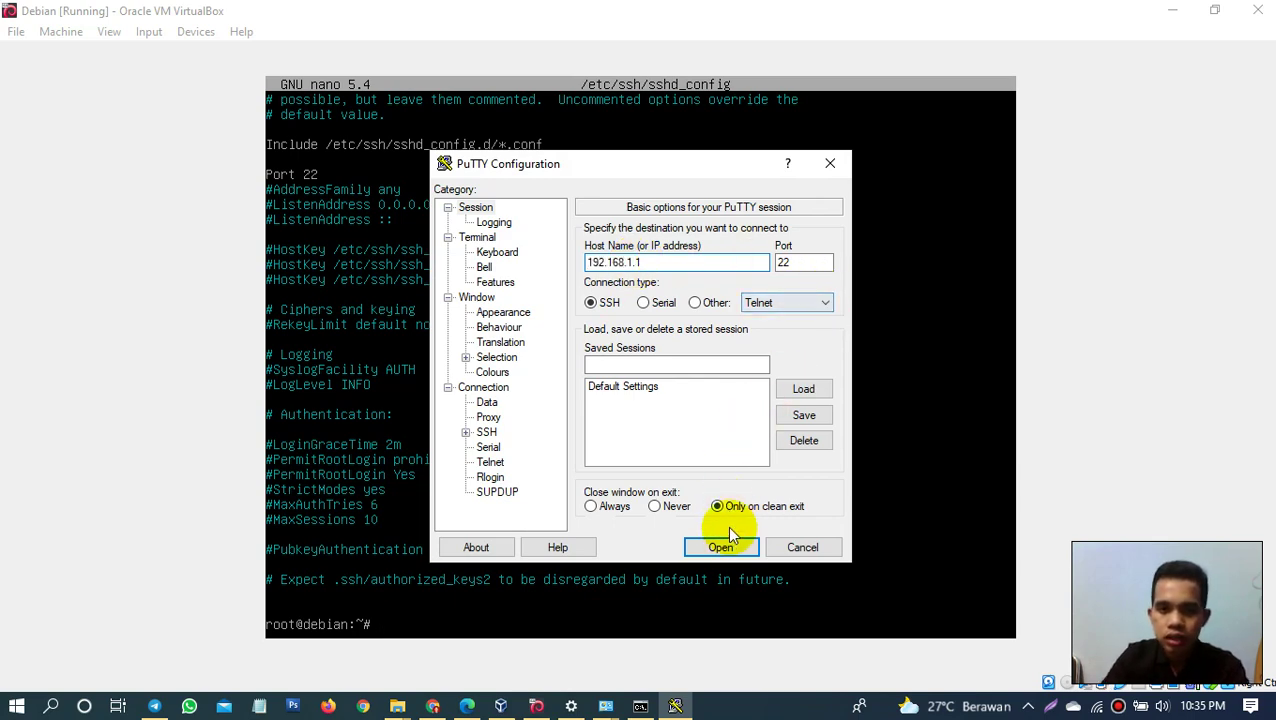
click(721, 547)
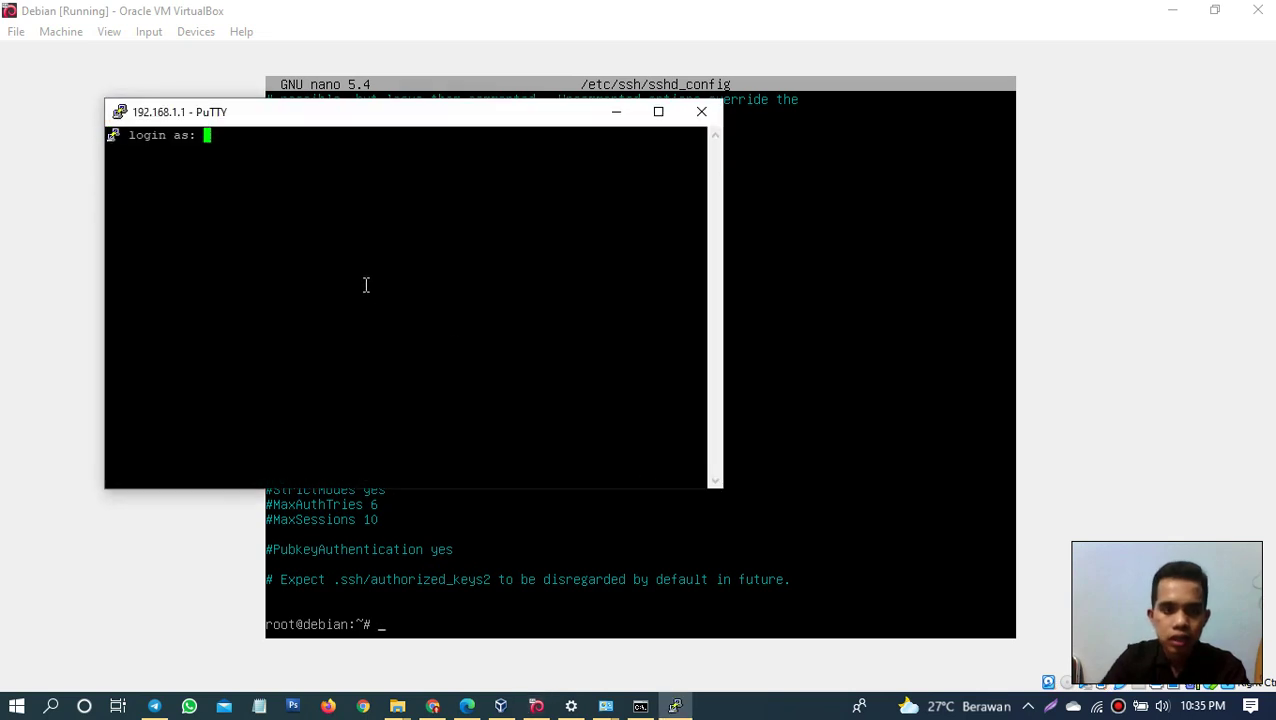
Step: Log in as root with the account password, then return to the VirtualBox console
text(root)
key(Return)
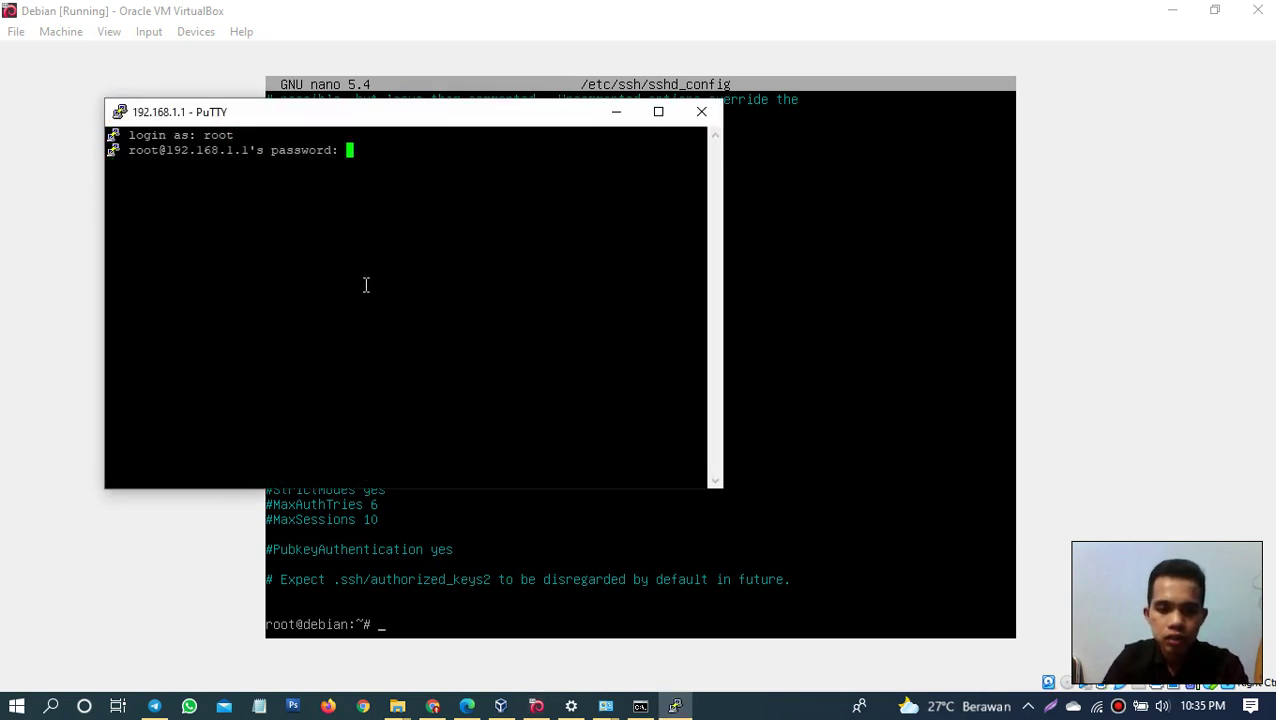
key(Return)
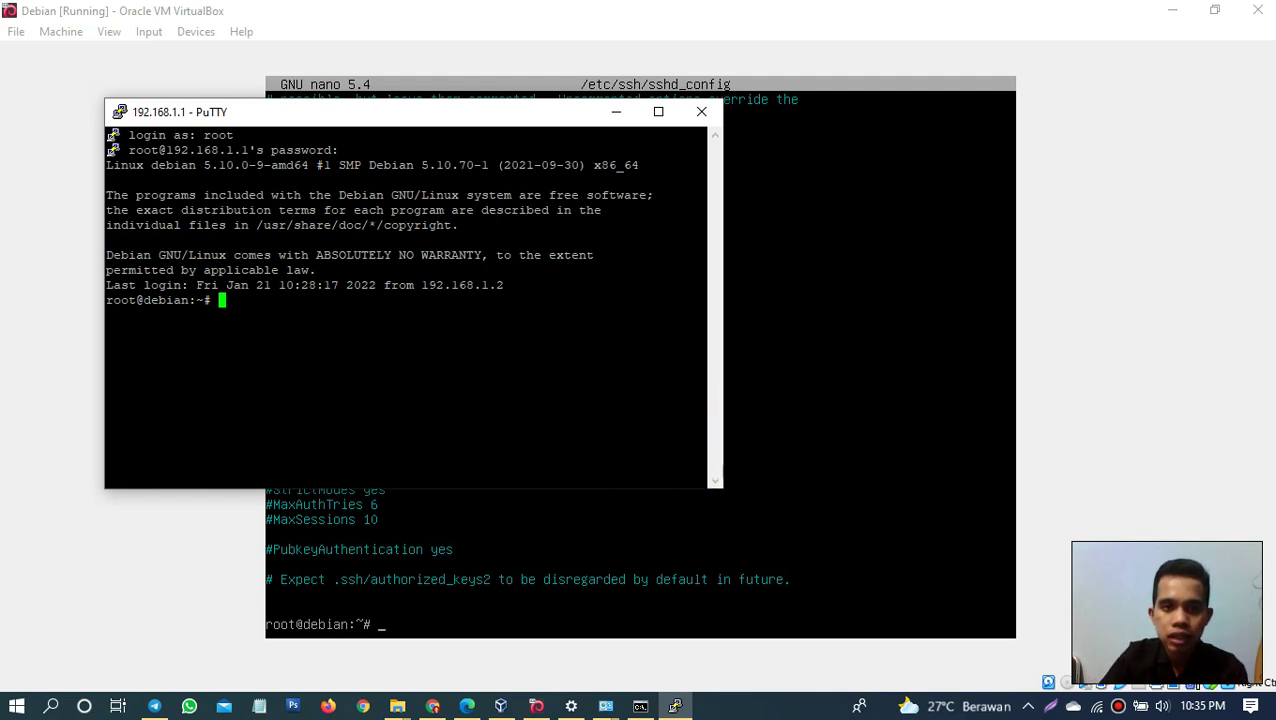
click(951, 248)
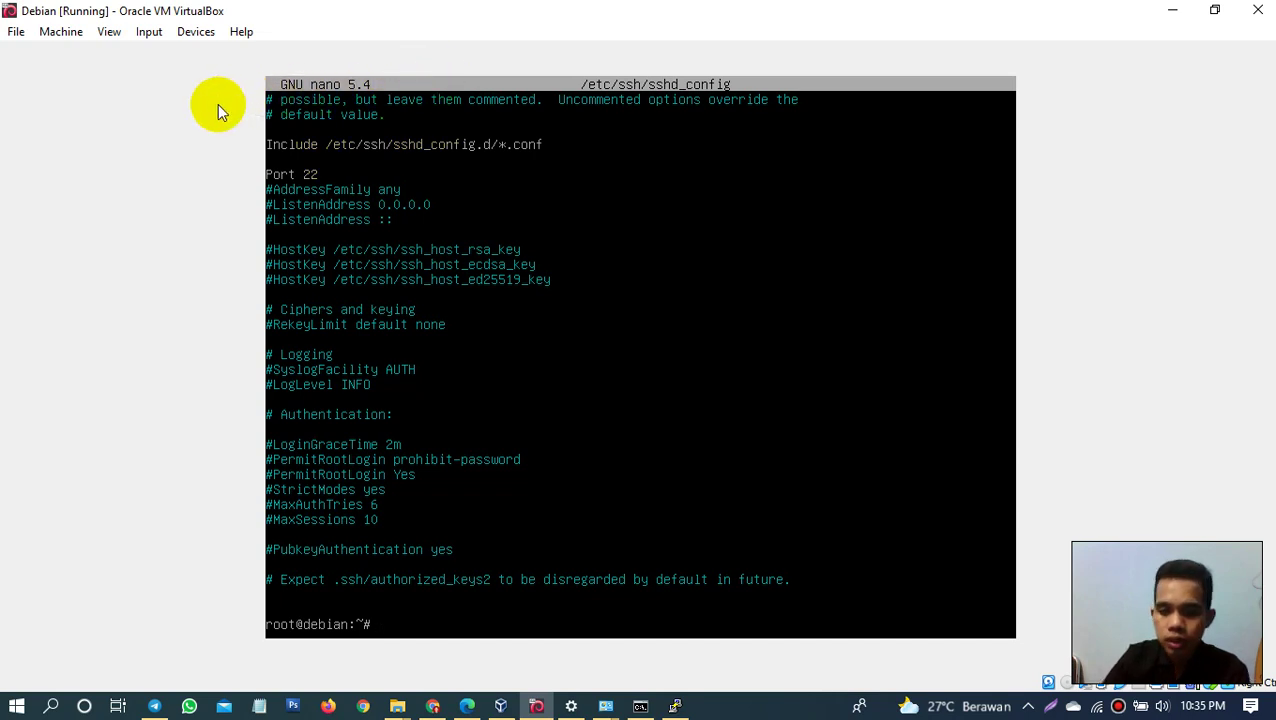
Step: Close the Debian VM window and choose 'Power off the machine'
key(Up)
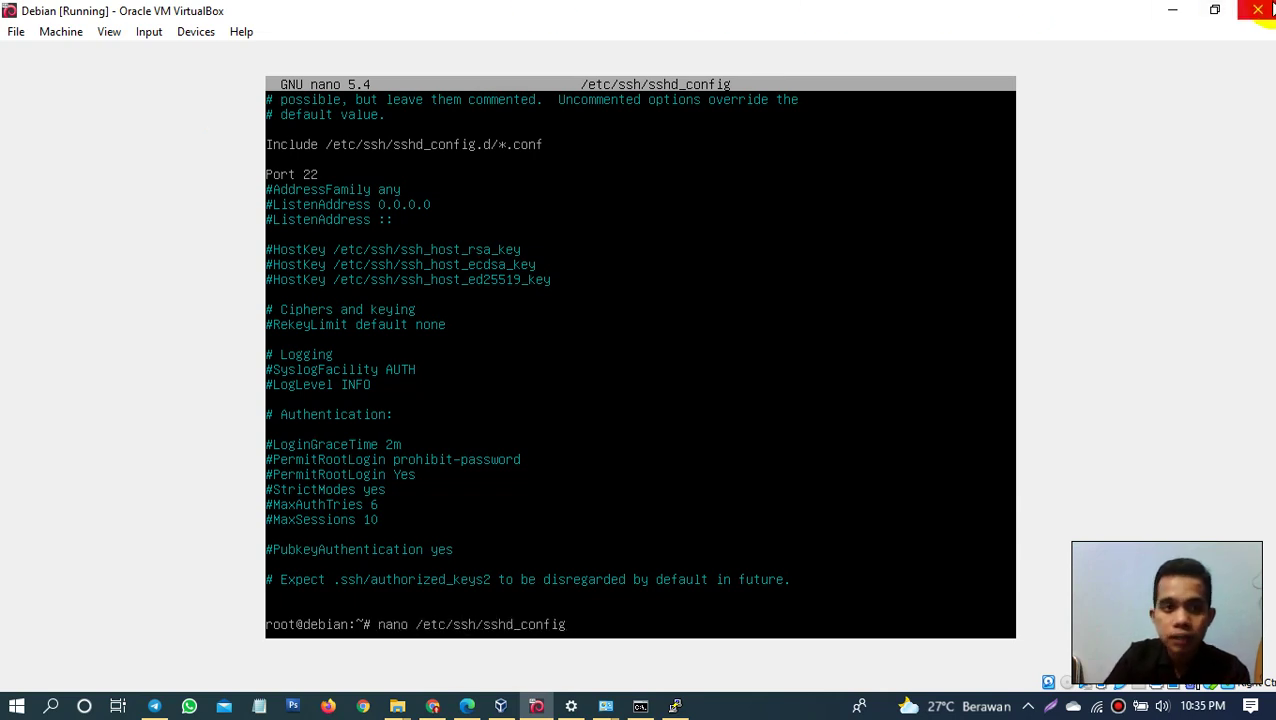
click(1258, 10)
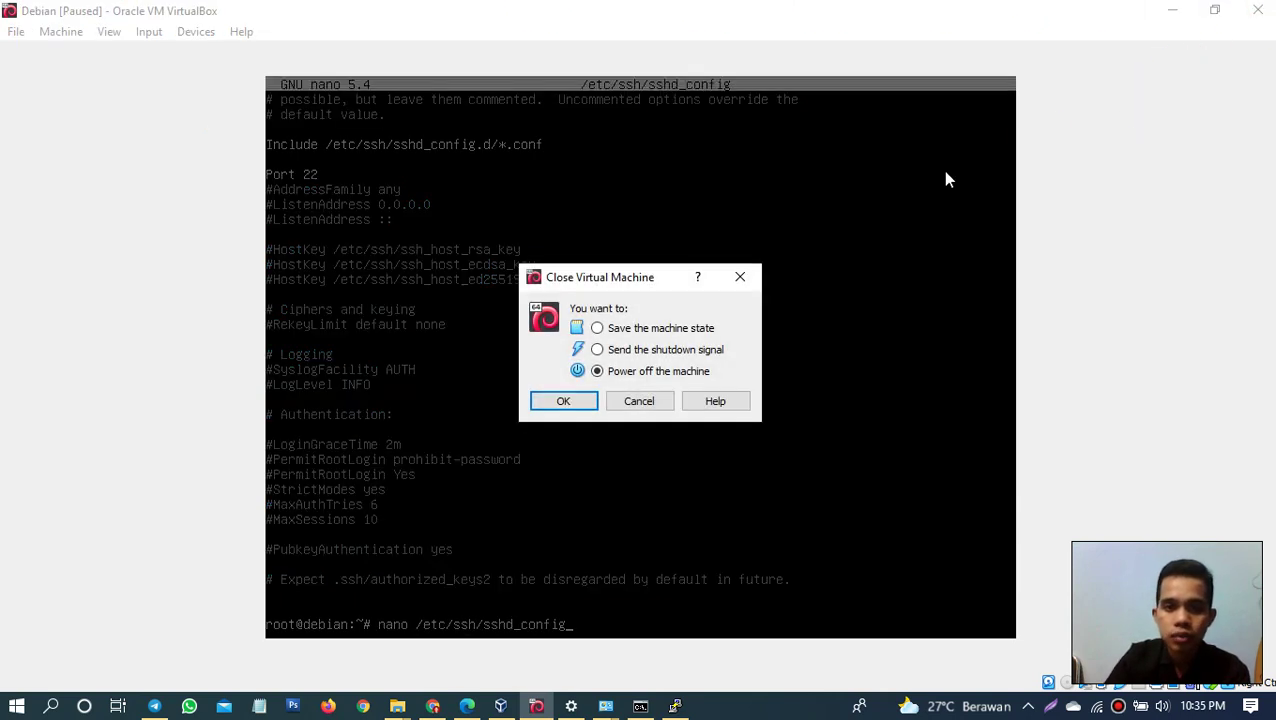
click(563, 401)
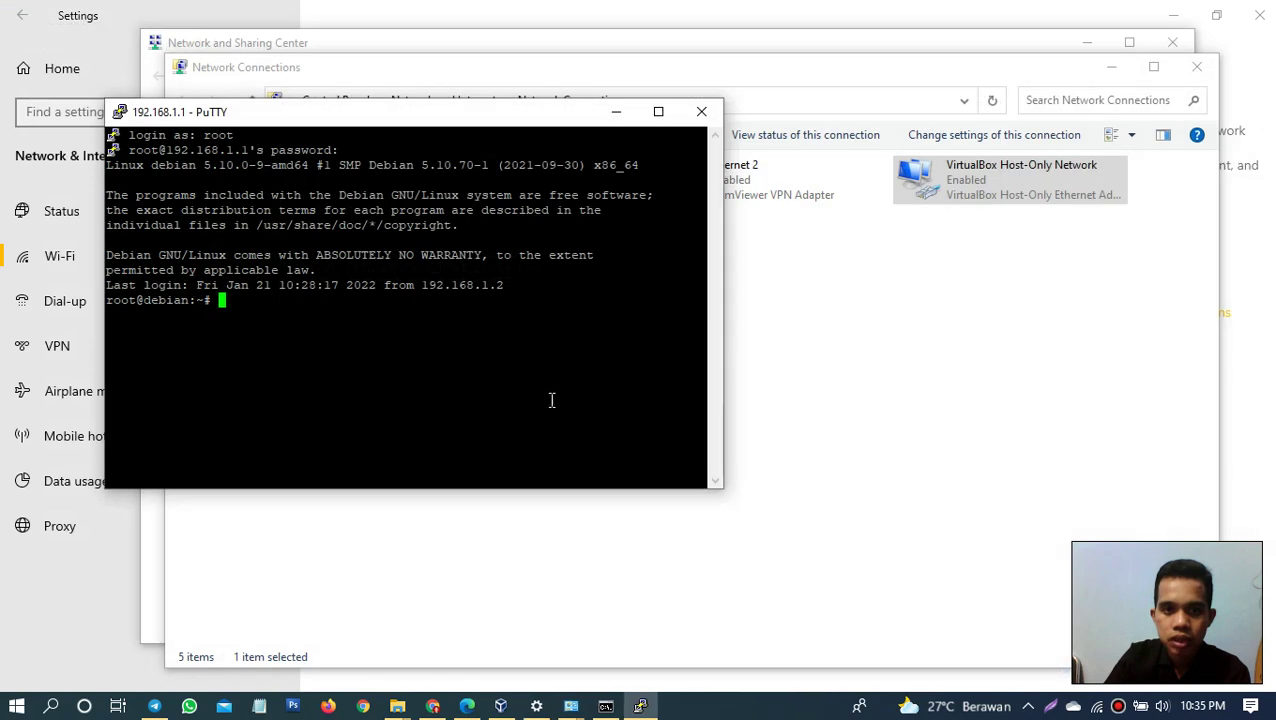
Step: Close the leftover PuTTY session, switch to VirtualBox Manager, and start the Debian VM
click(701, 111)
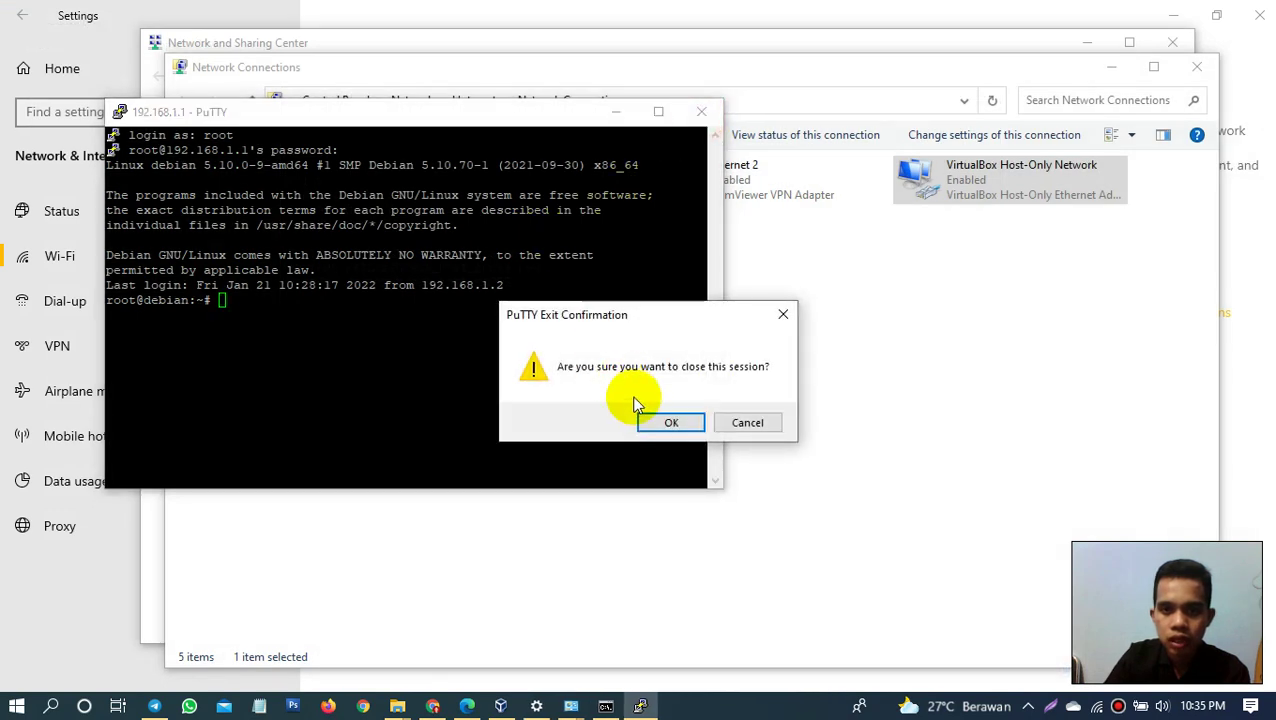
click(652, 418)
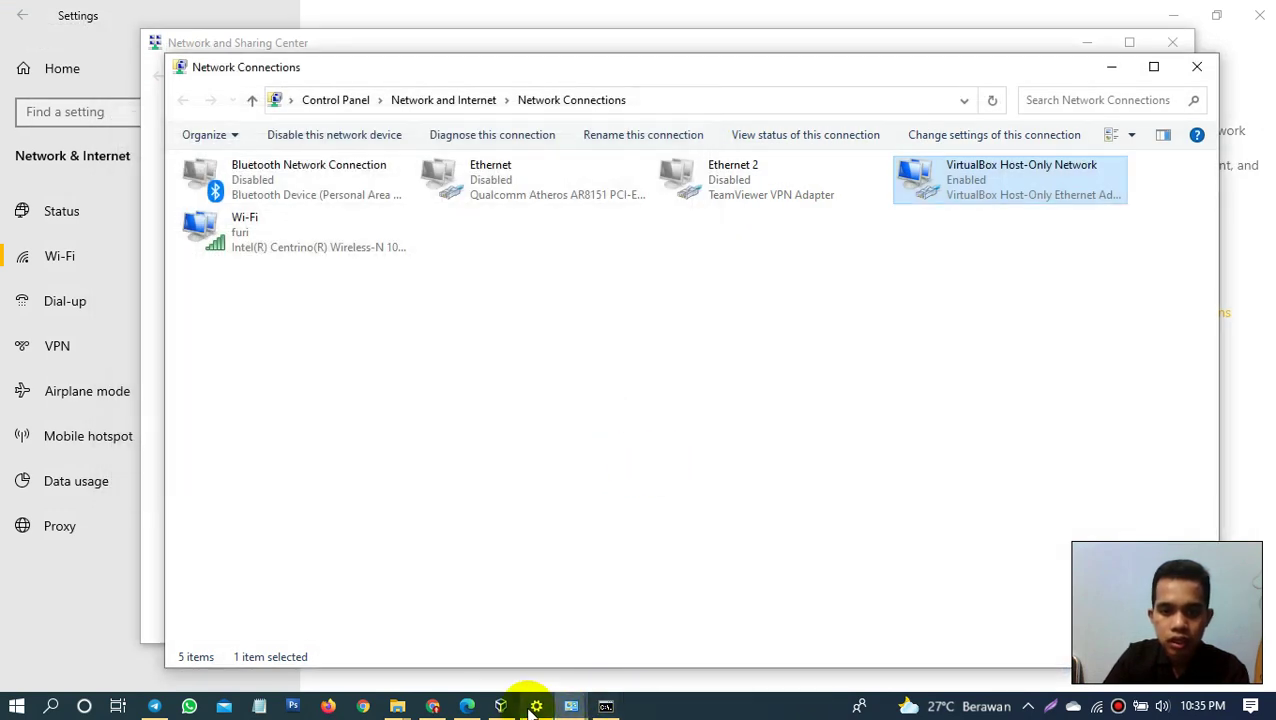
click(433, 708)
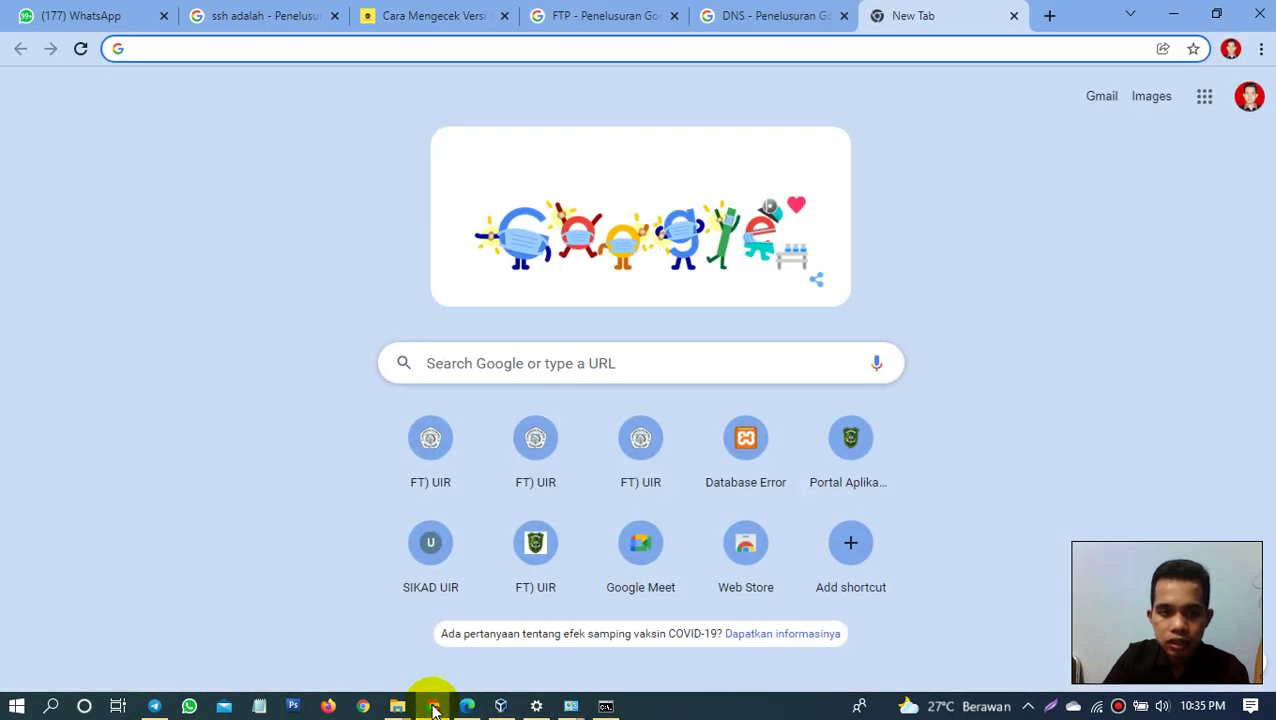
click(433, 708)
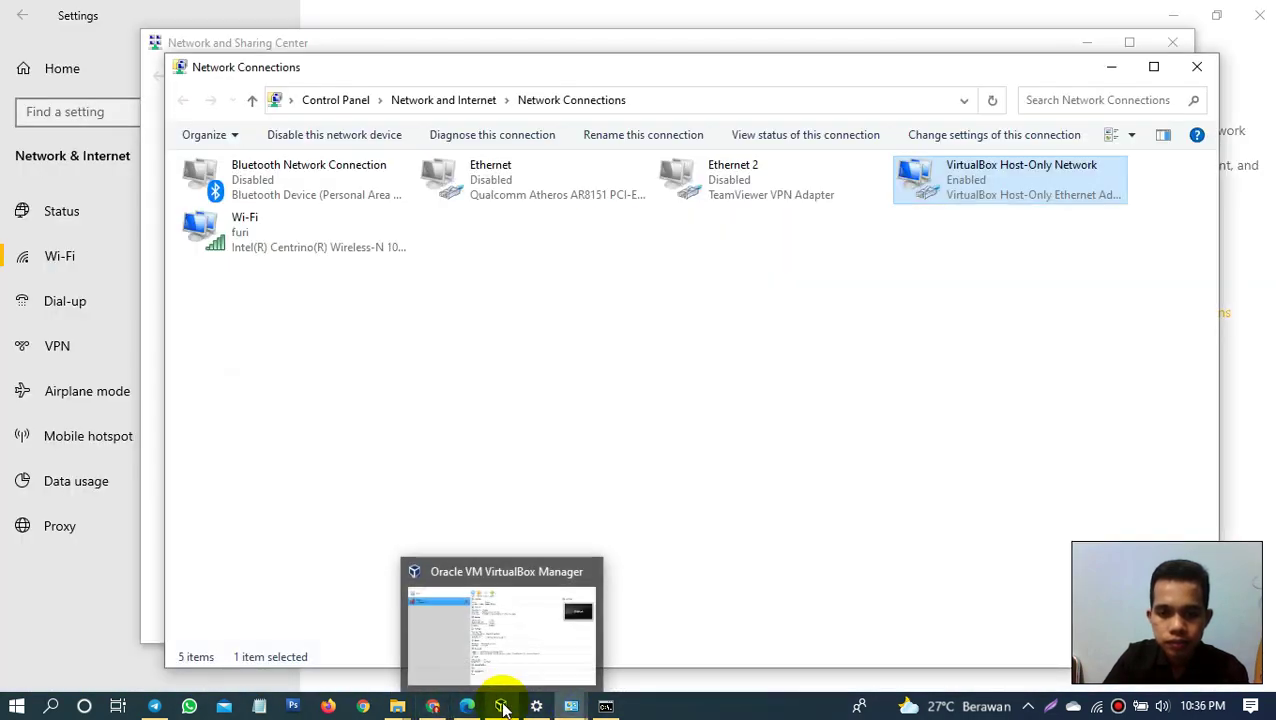
click(501, 706)
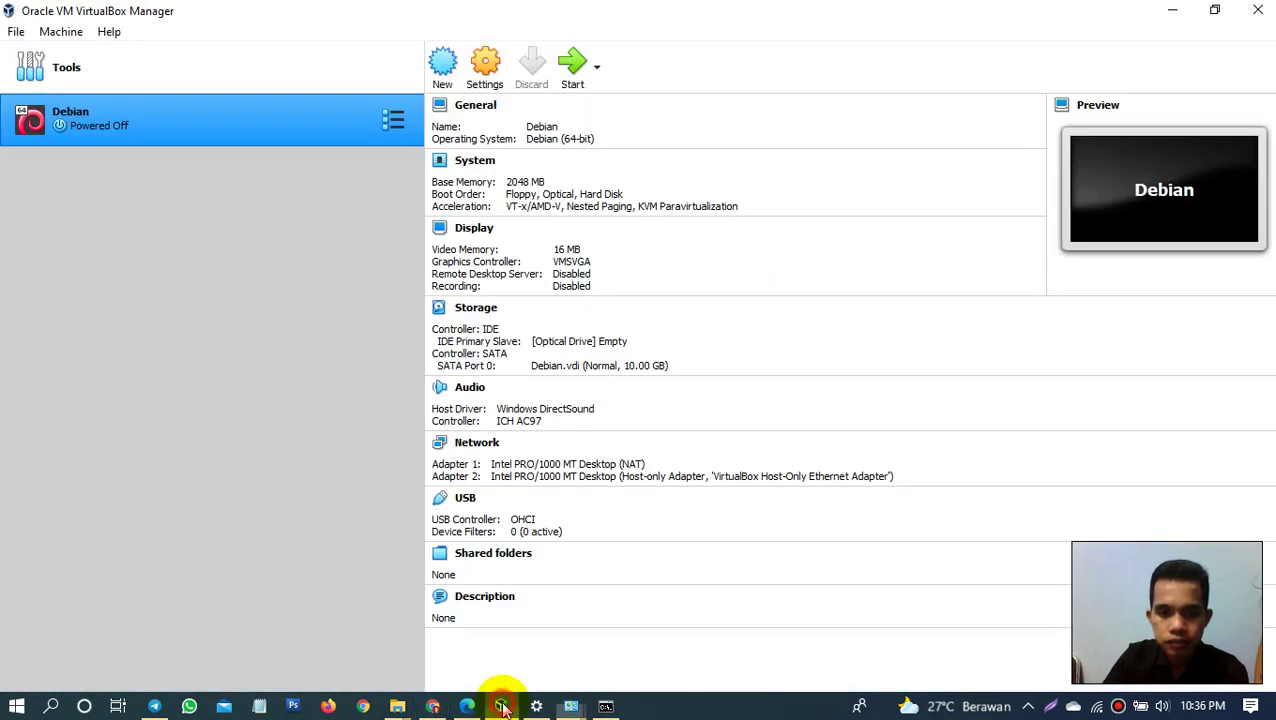
click(572, 65)
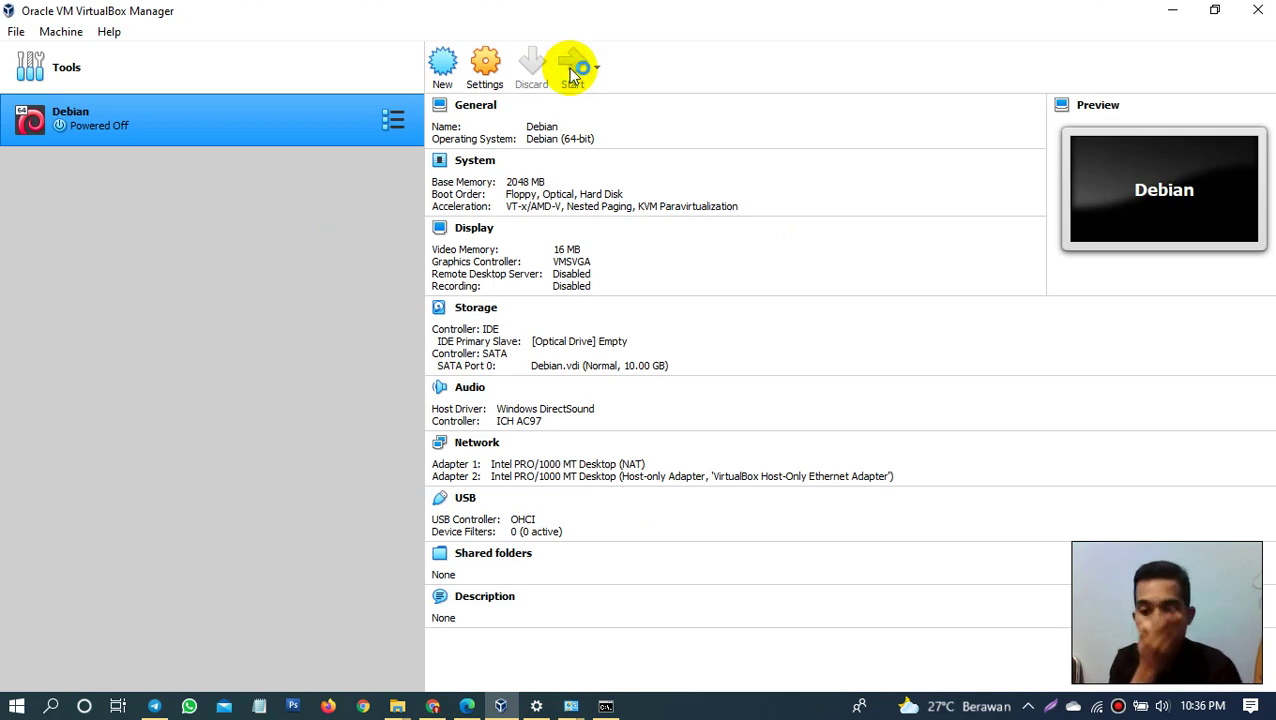
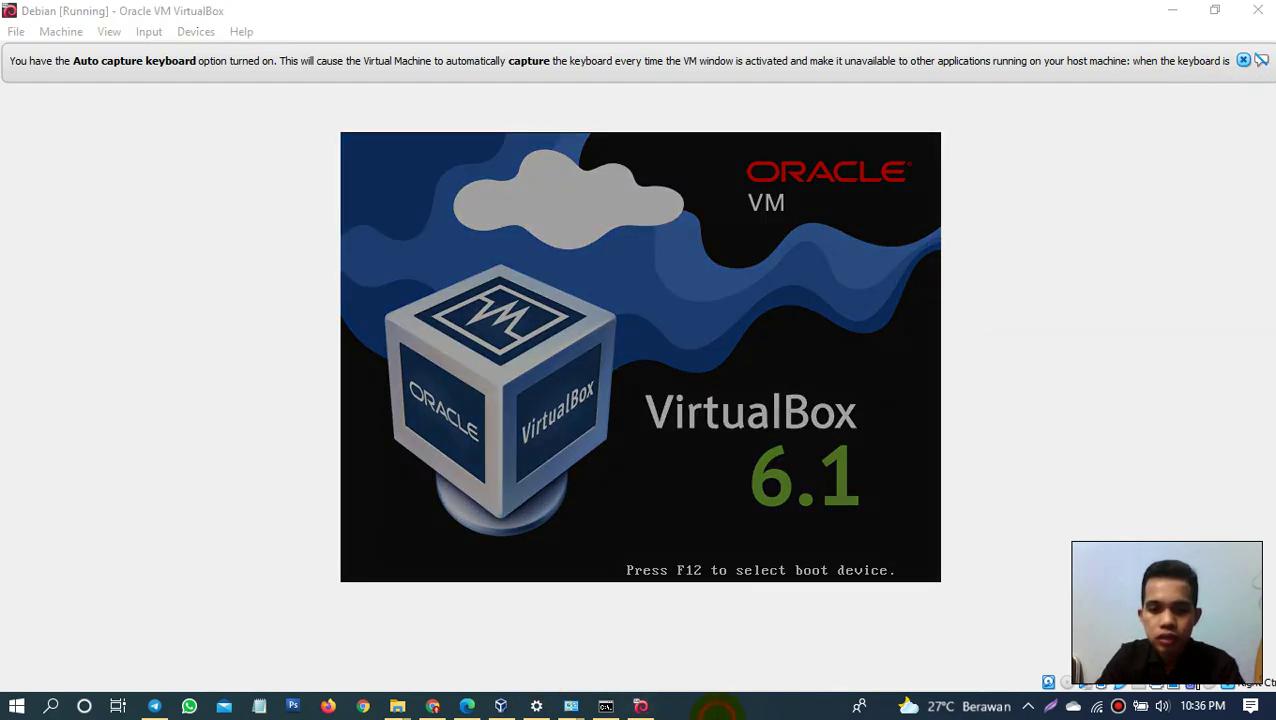
Step: Search for putty and launch it as administrator
key(super)
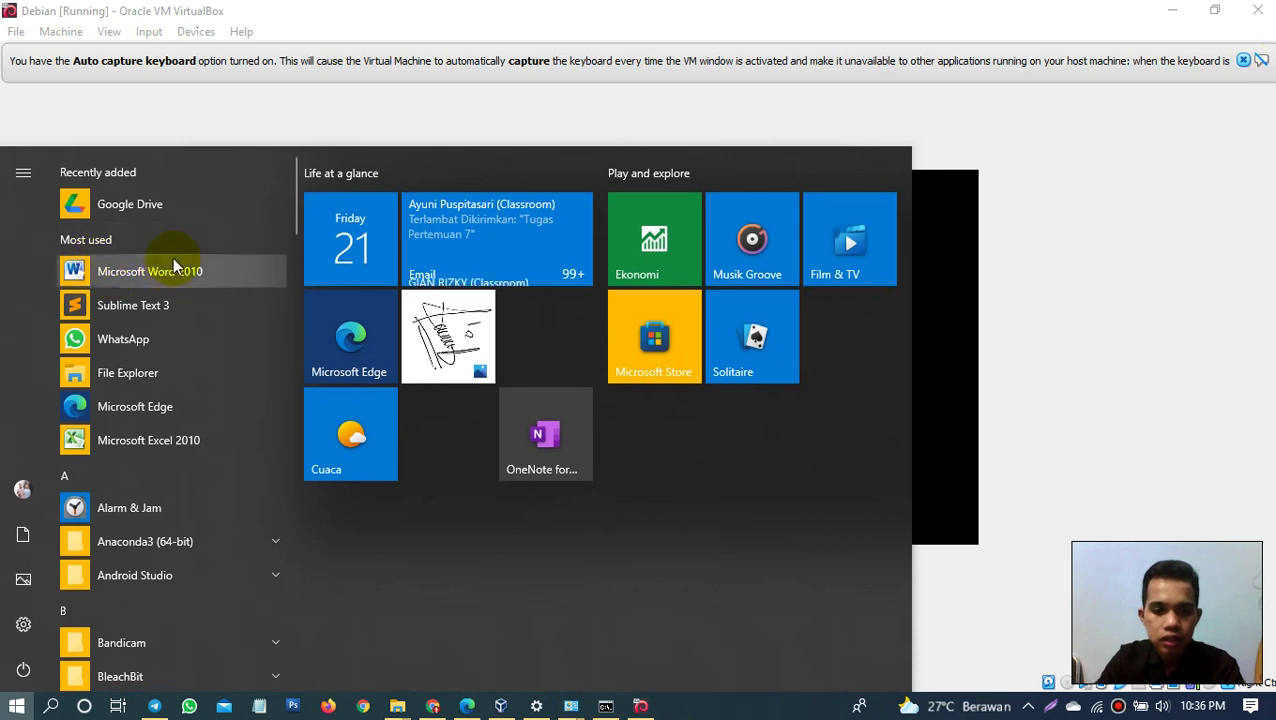
text(puu)
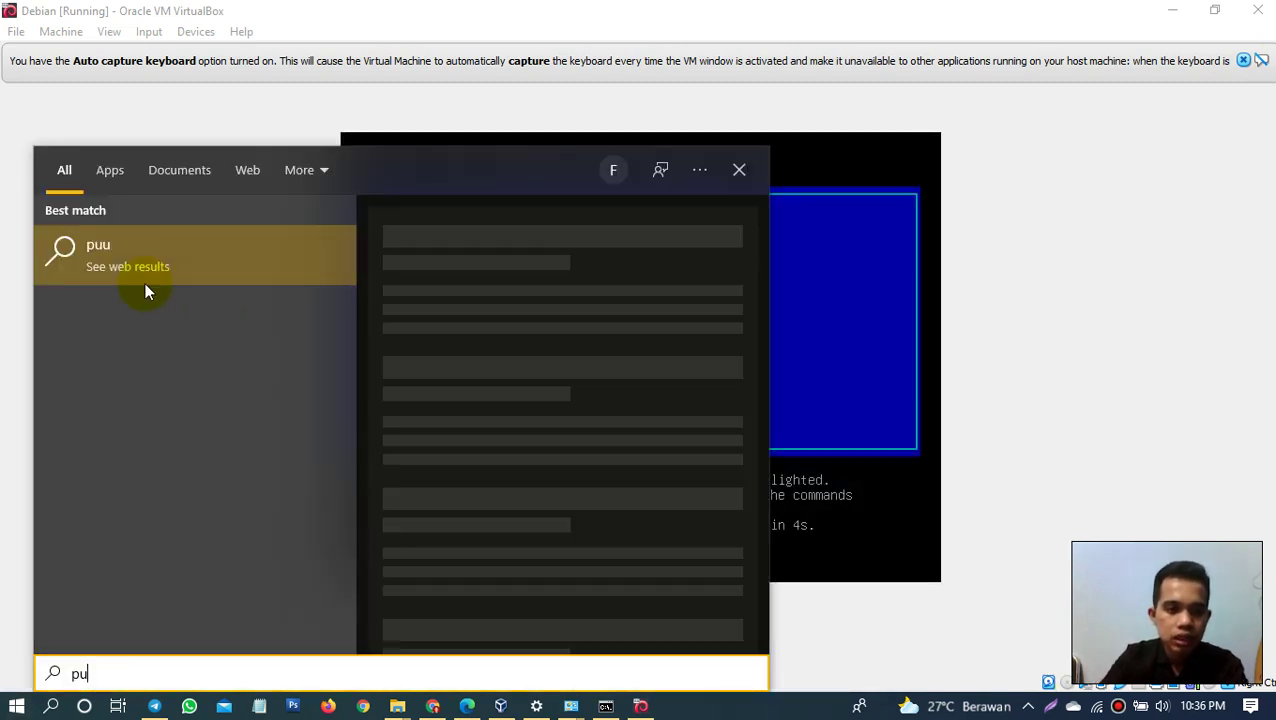
key(BackSpace)
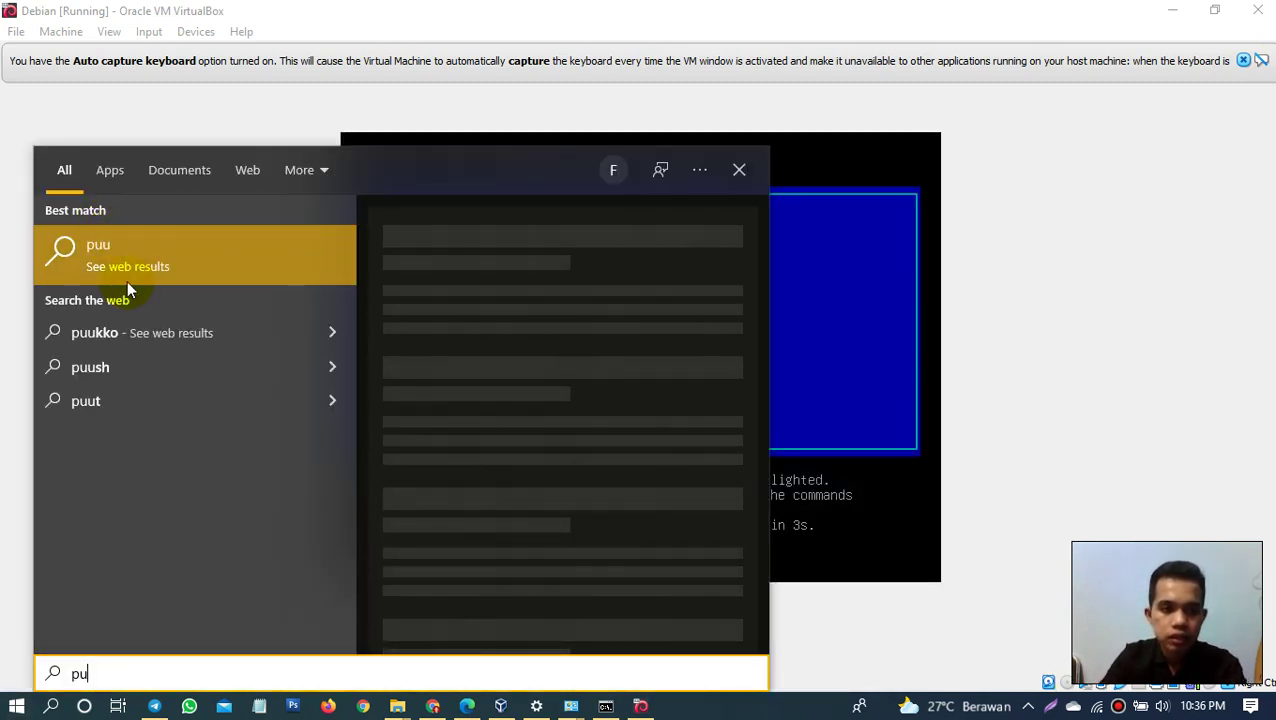
text(t)
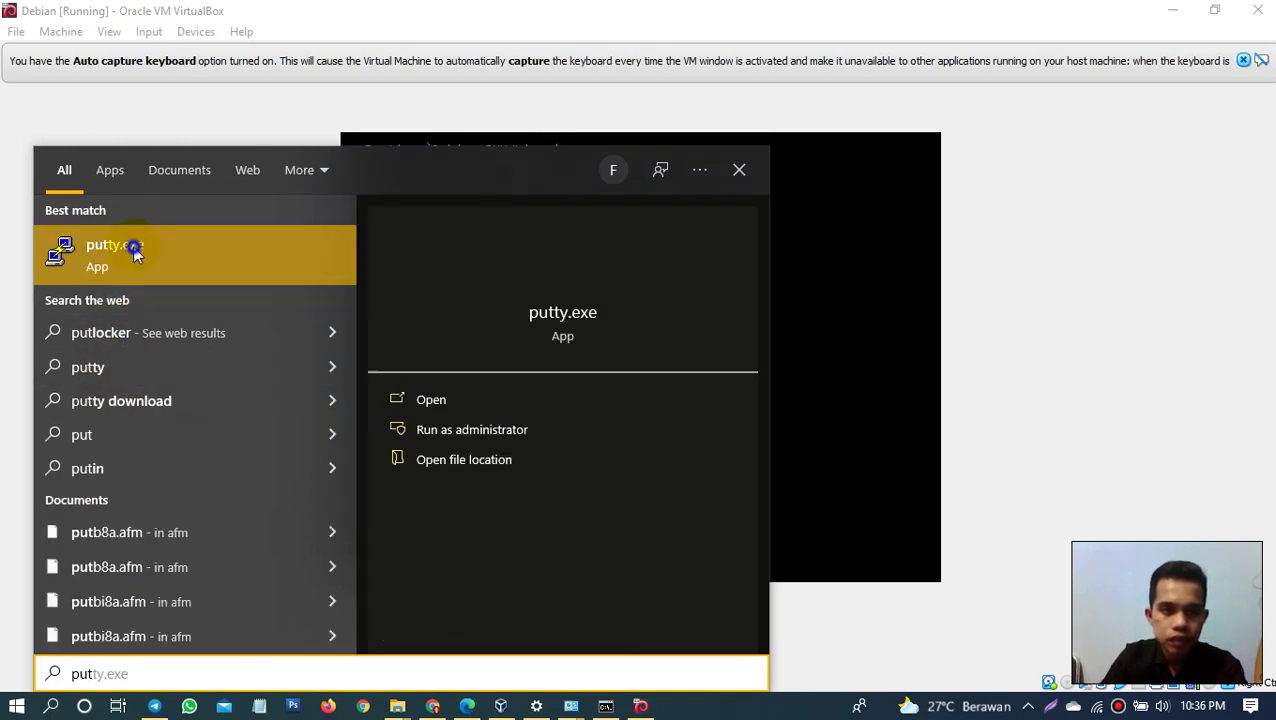
right_click(193, 254)
click(205, 264)
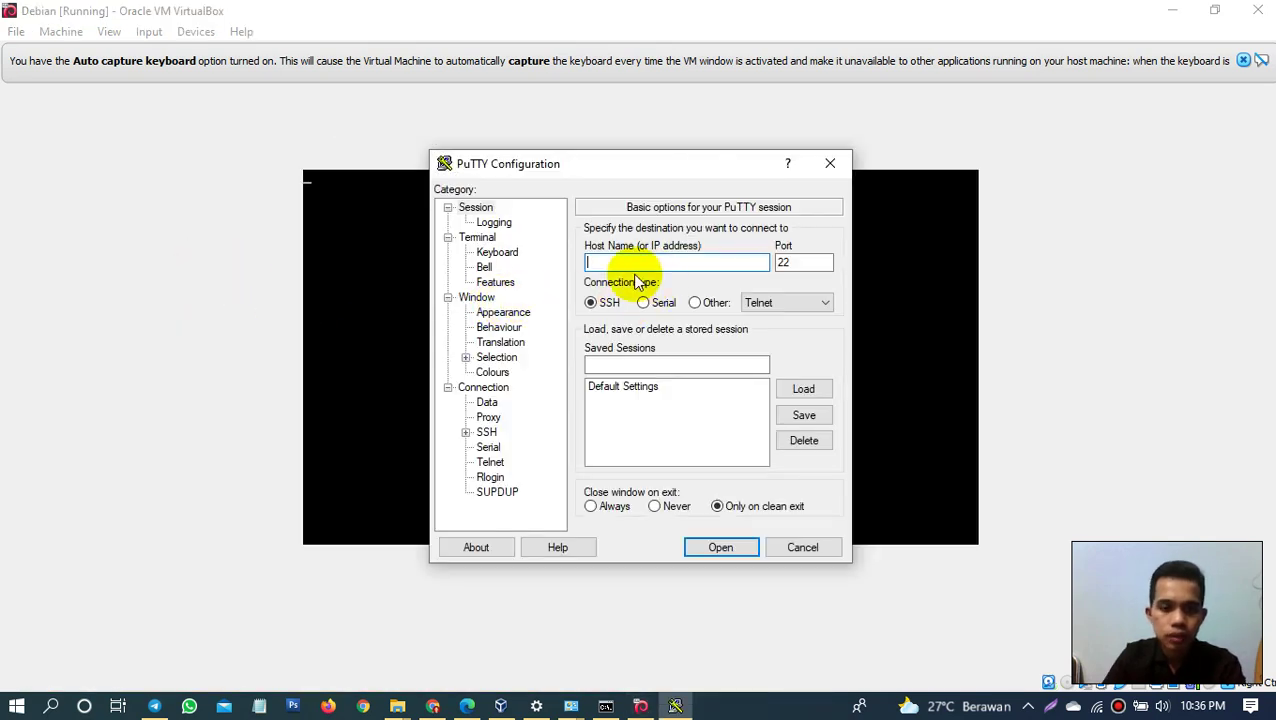
Step: Open an SSH session to 192.168.1.1, then dismiss the Debian VM's mouse integration notice
text(1921)
key(BackSpace)
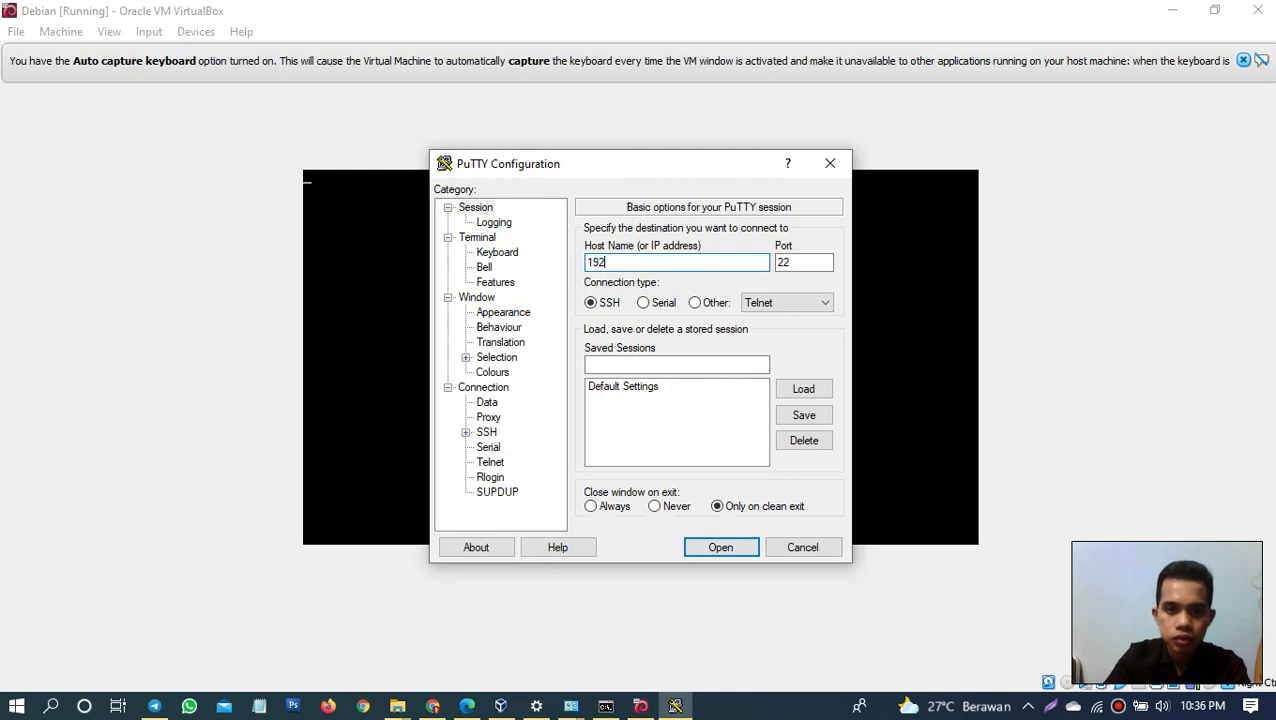
text(.168.1.1)
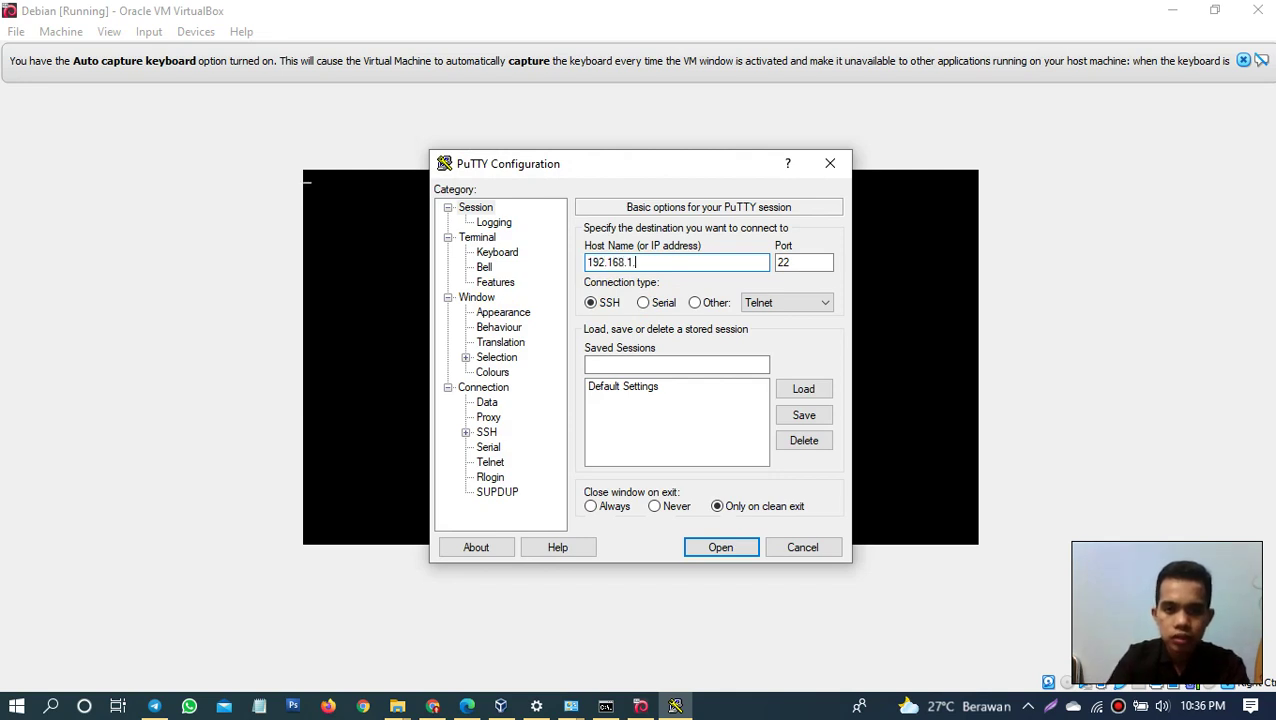
click(718, 550)
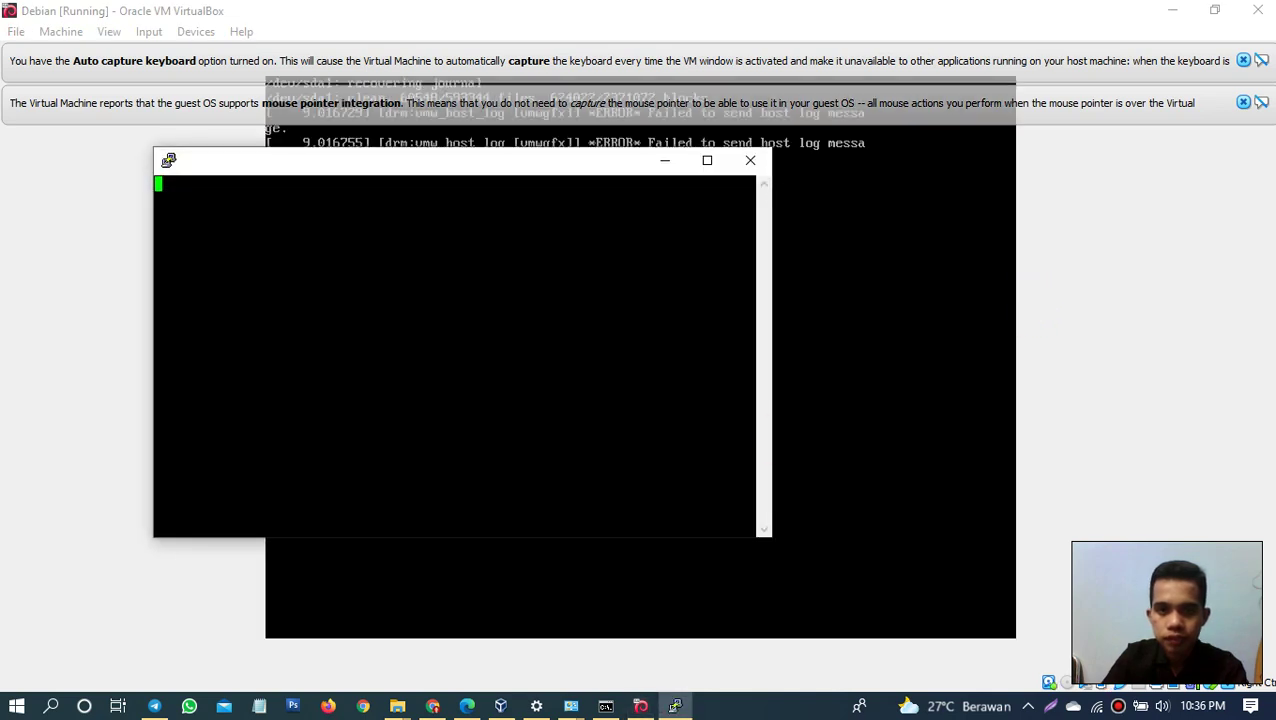
click(942, 310)
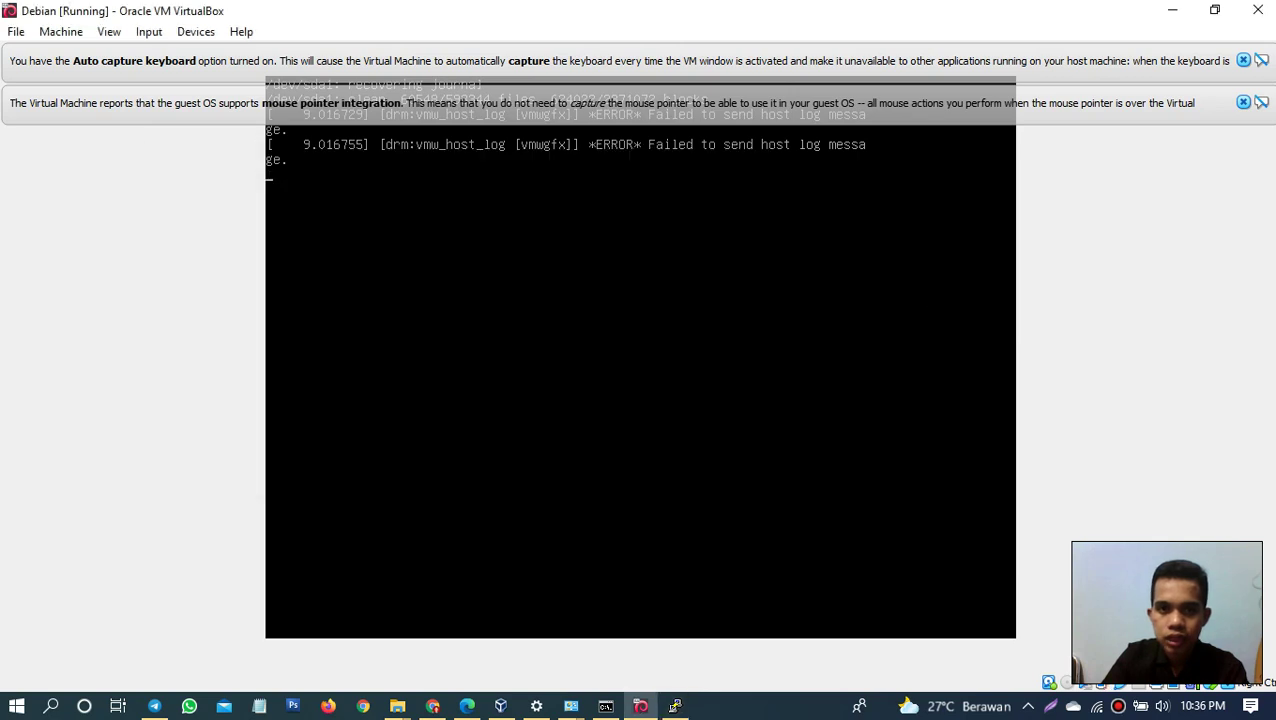
click(1243, 102)
Step: Dismiss the keyboard capture notice and enter root as the Debian console login
click(1243, 61)
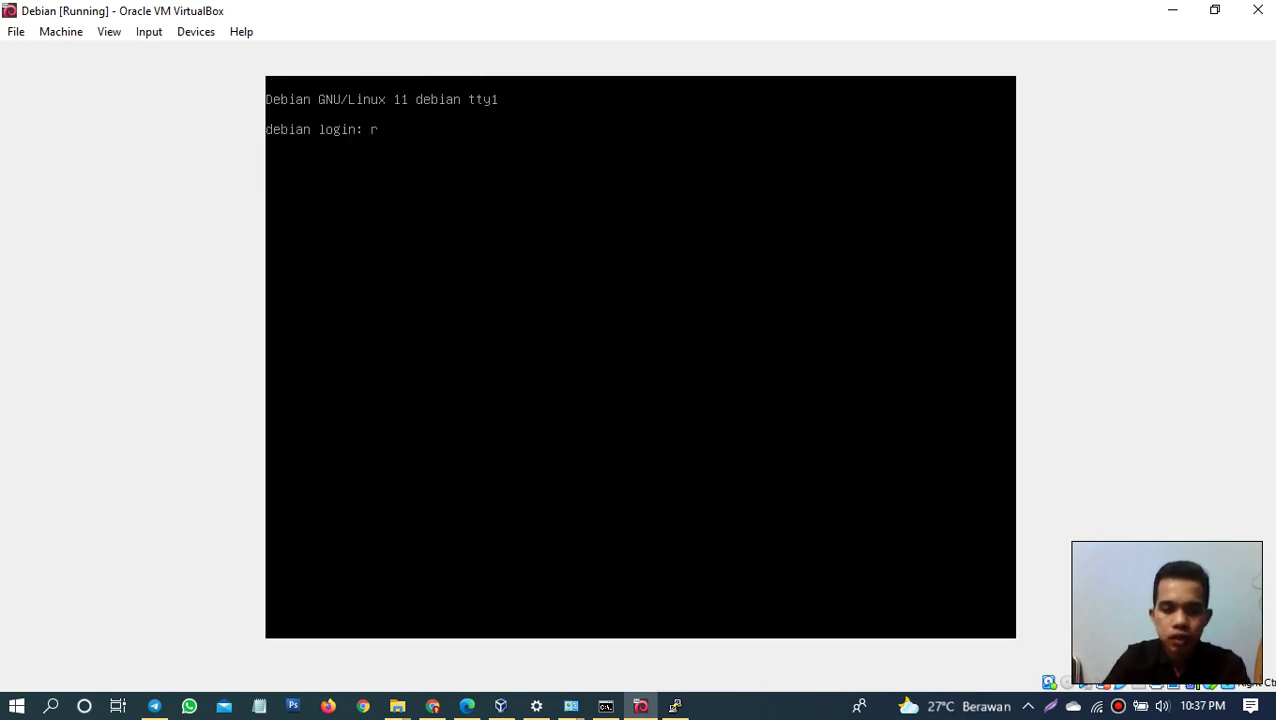
text(oot)
key(Return)
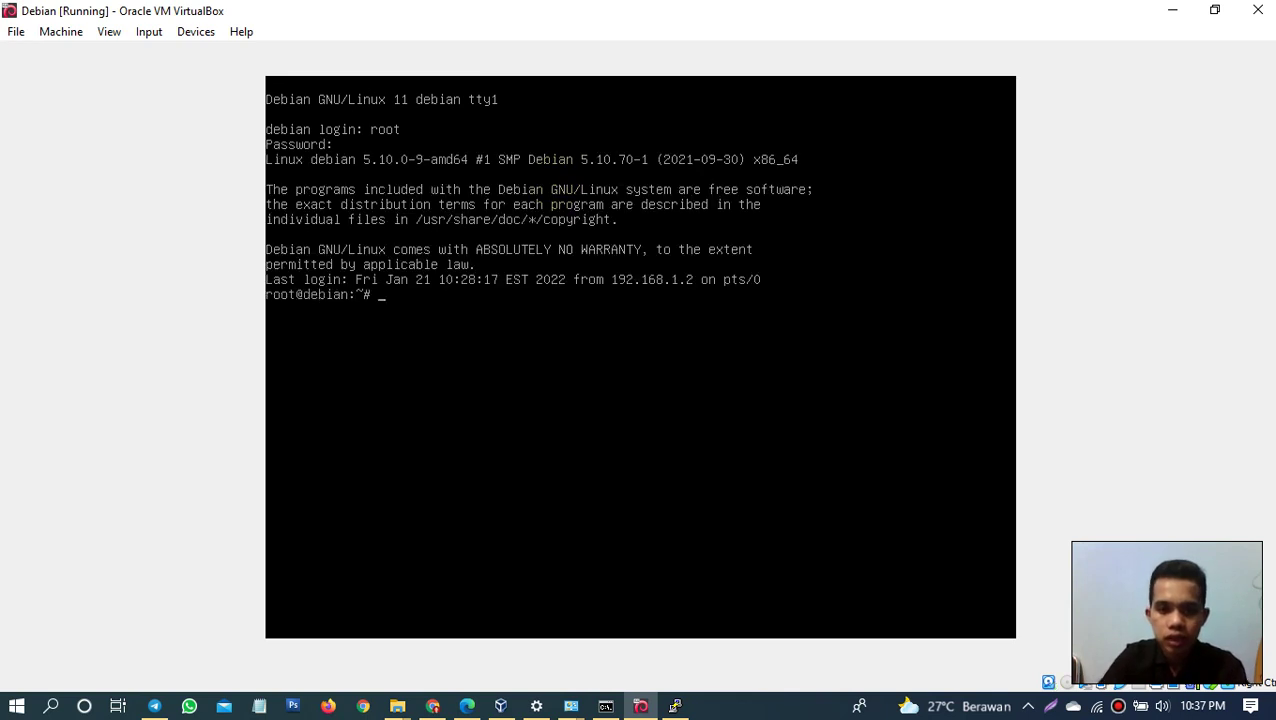
Step: Acknowledge PuTTY's connection timed out error, close PuTTY, and bring up the Start menu
mouse_move(672, 700)
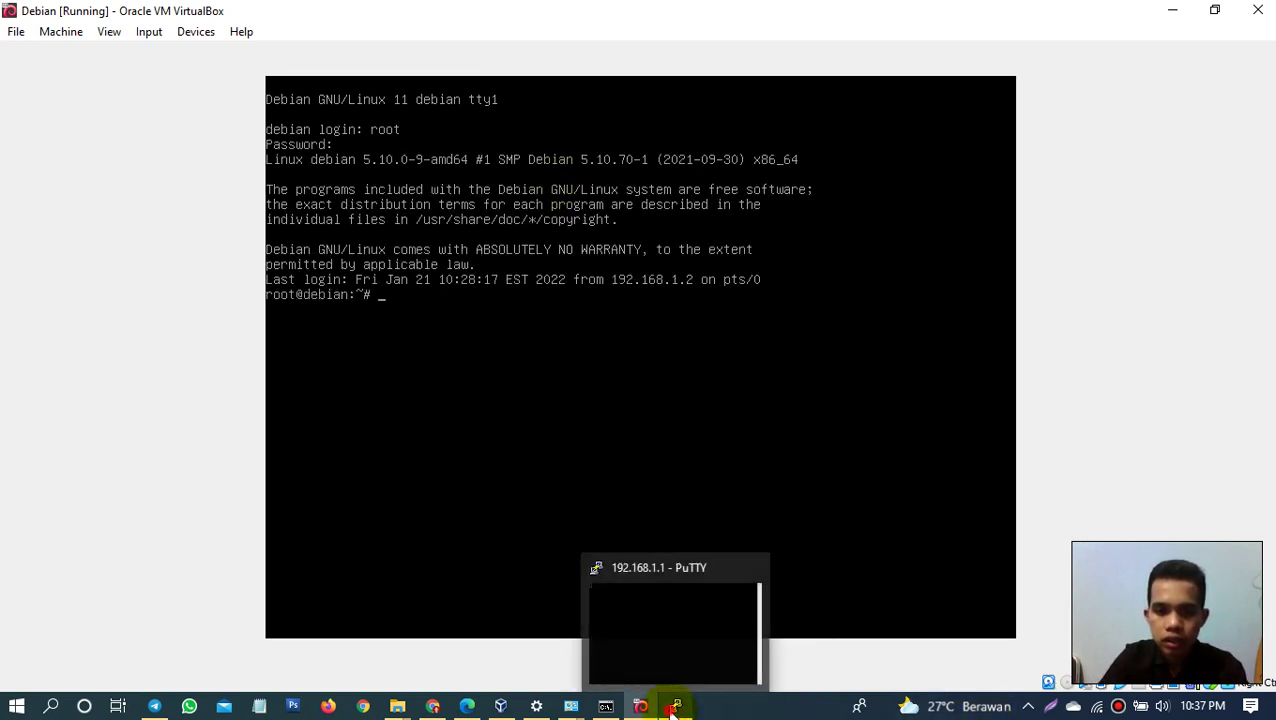
click(664, 676)
click(731, 424)
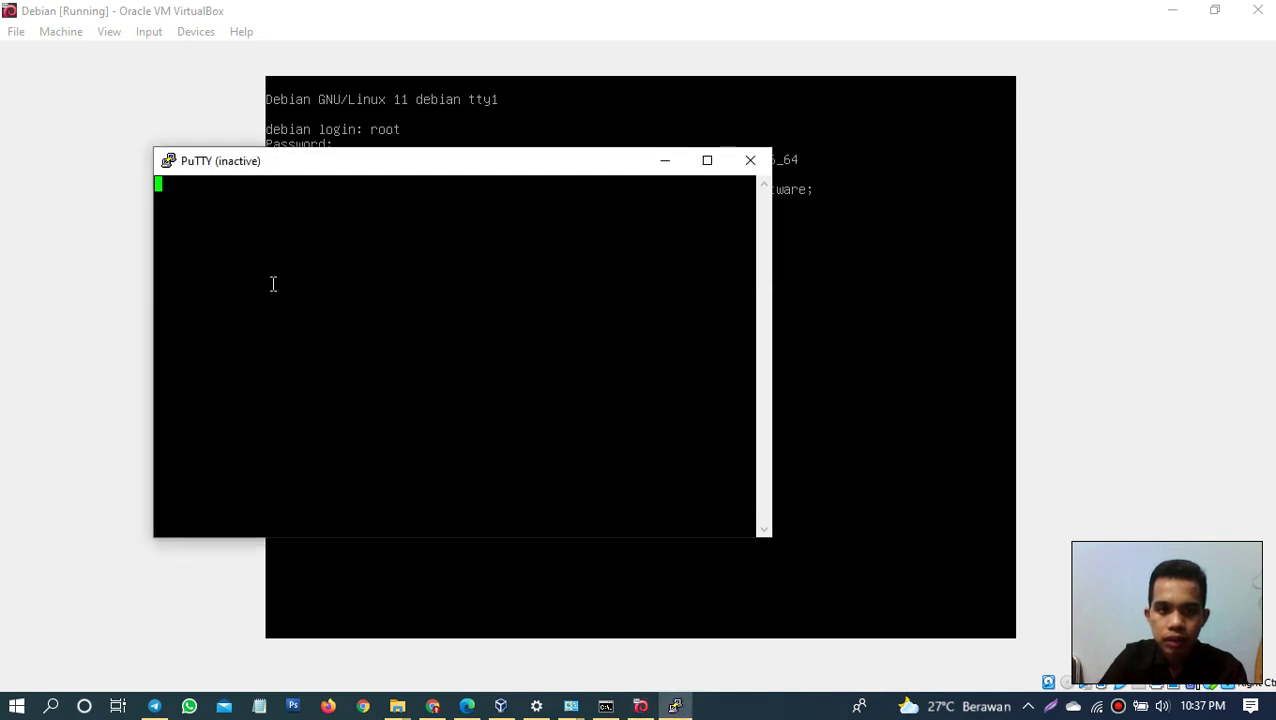
click(752, 162)
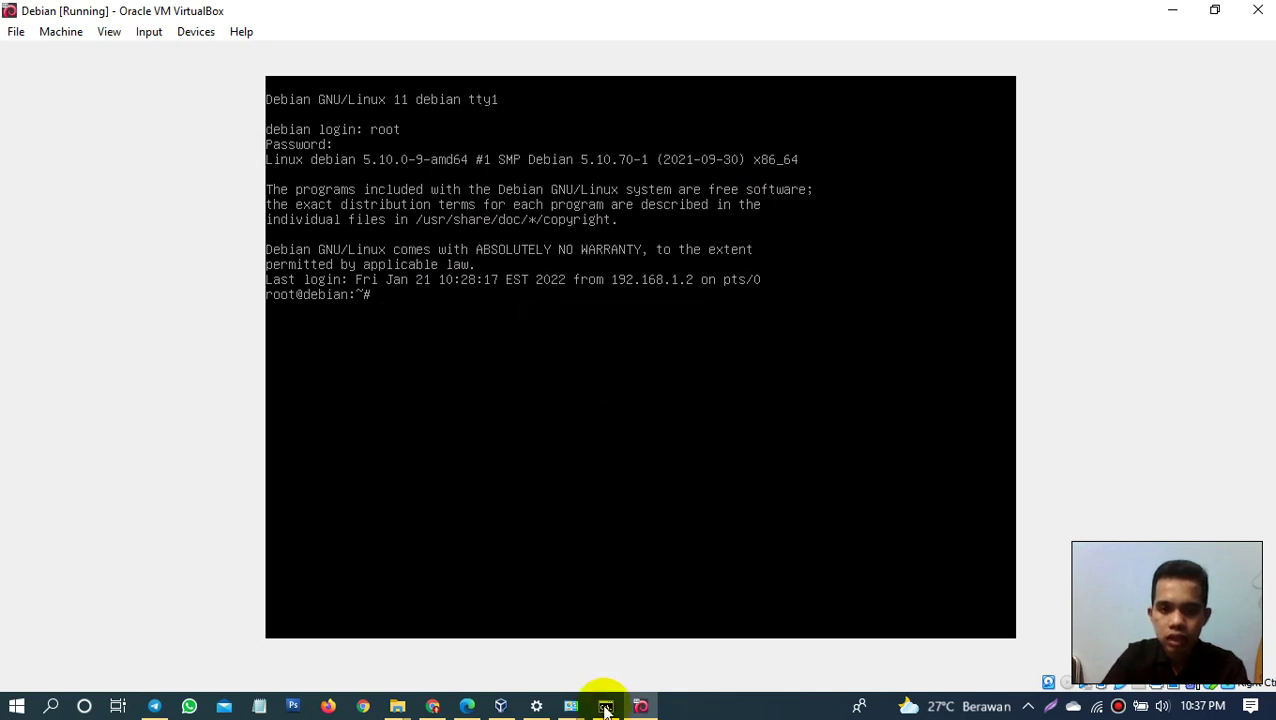
click(672, 700)
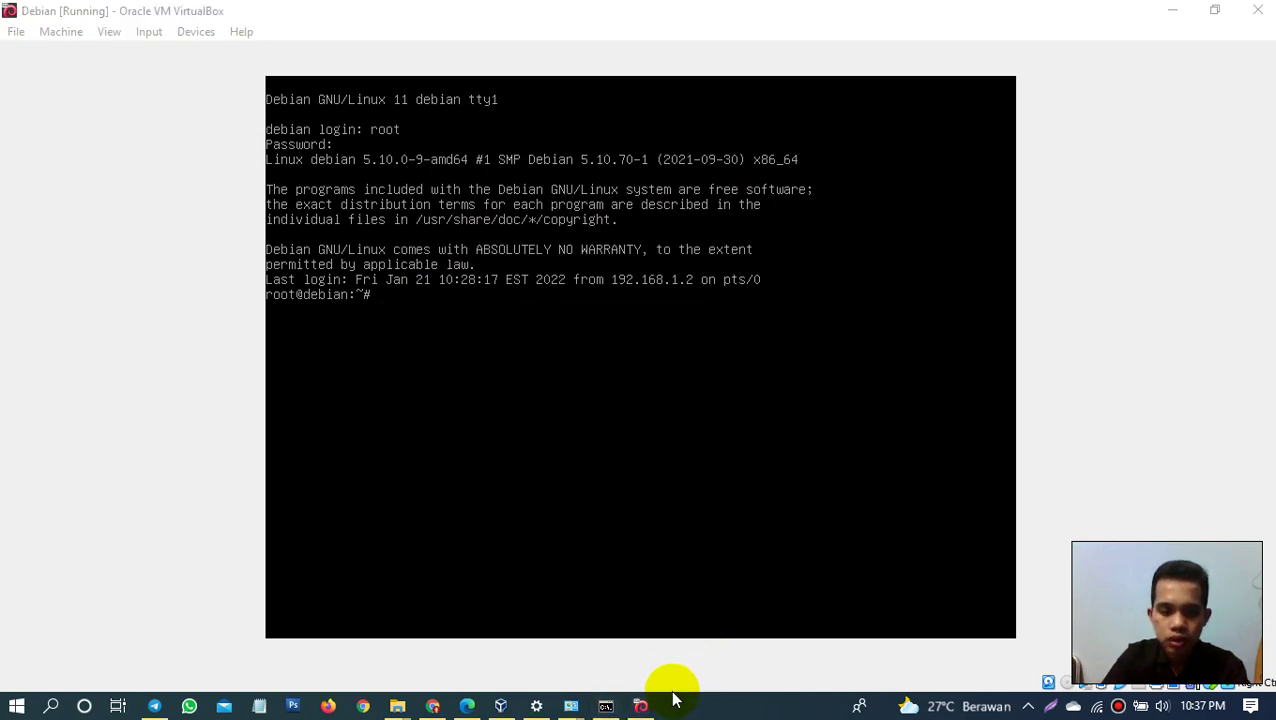
key(super)
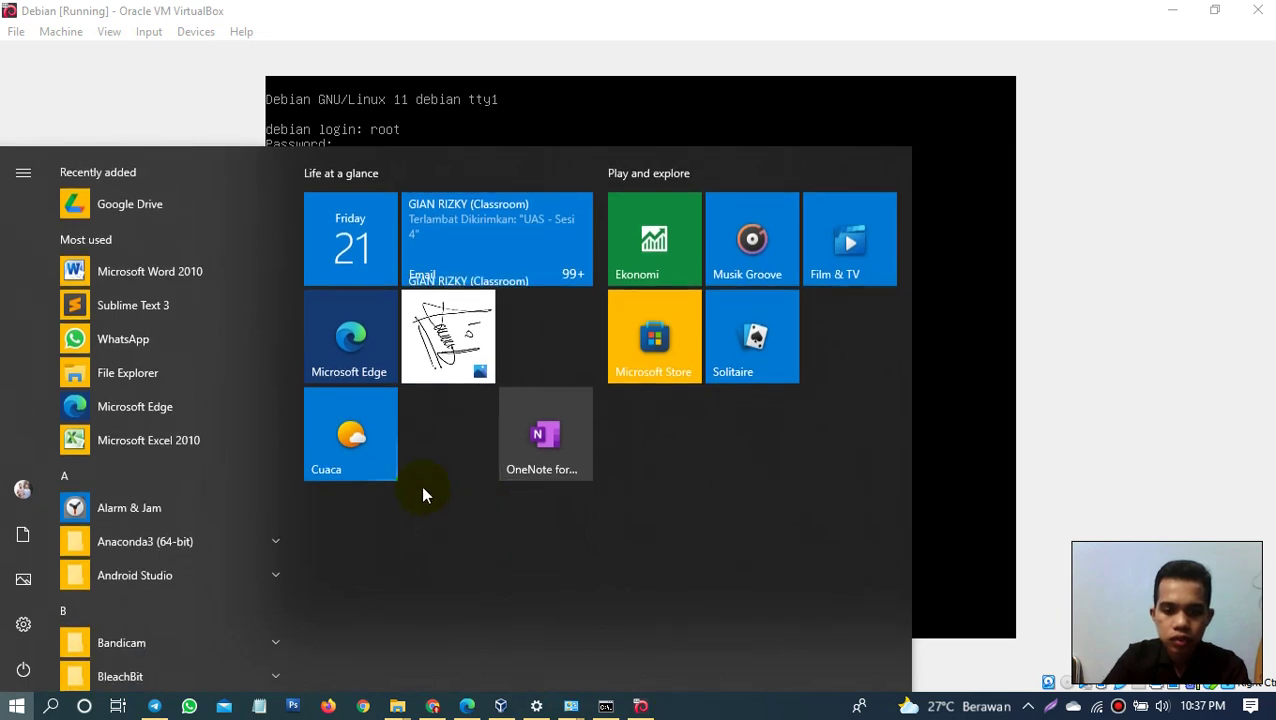
Step: Launch putty.exe as administrator and connect to 192.168.1.1
text(put)
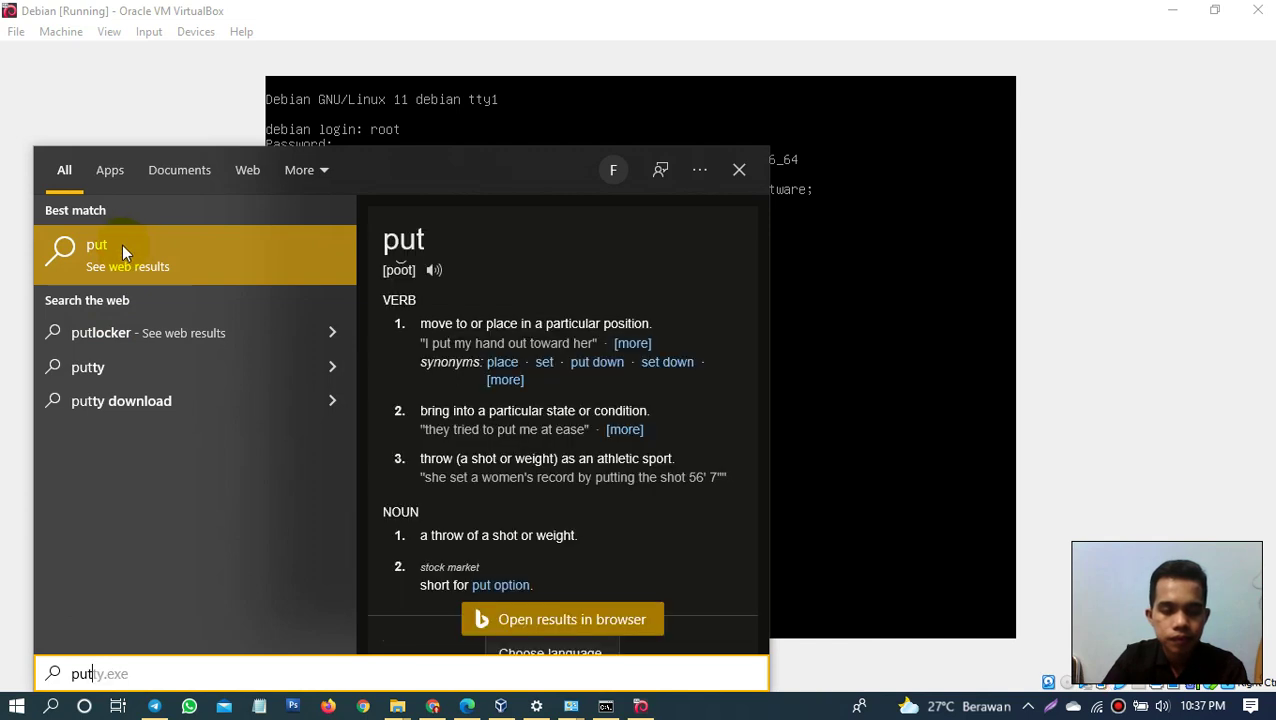
right_click(193, 258)
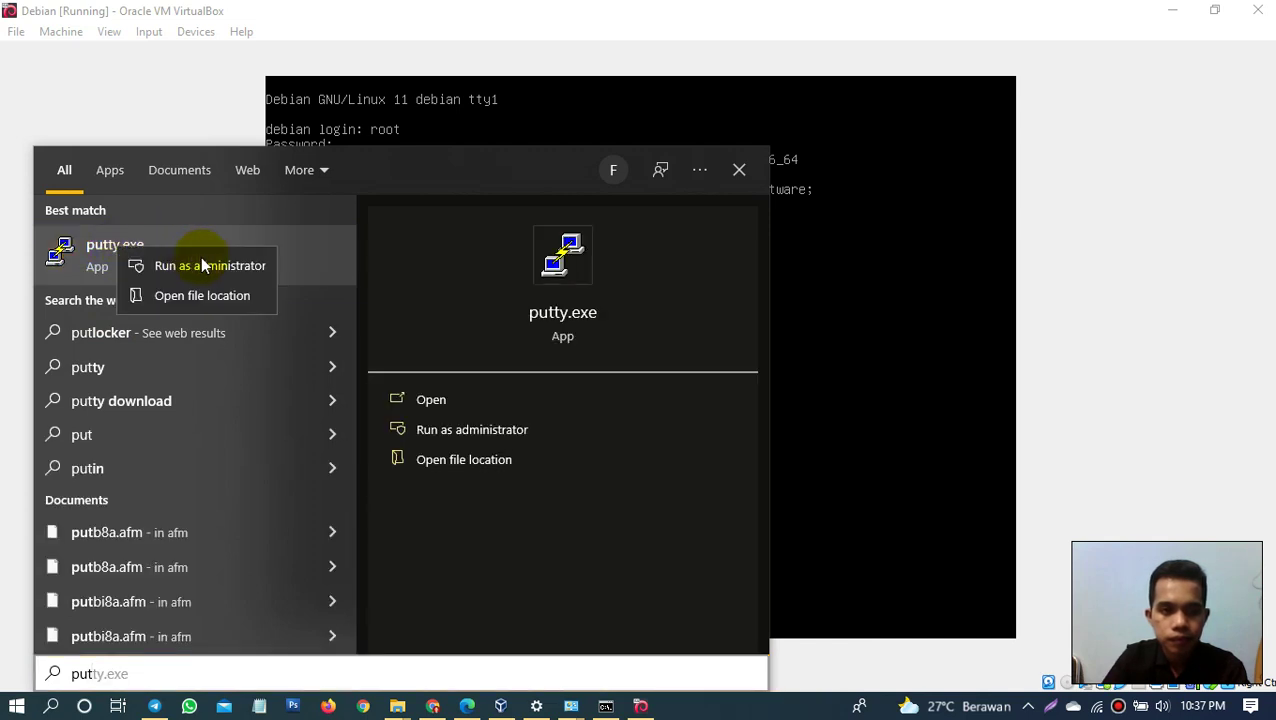
click(202, 262)
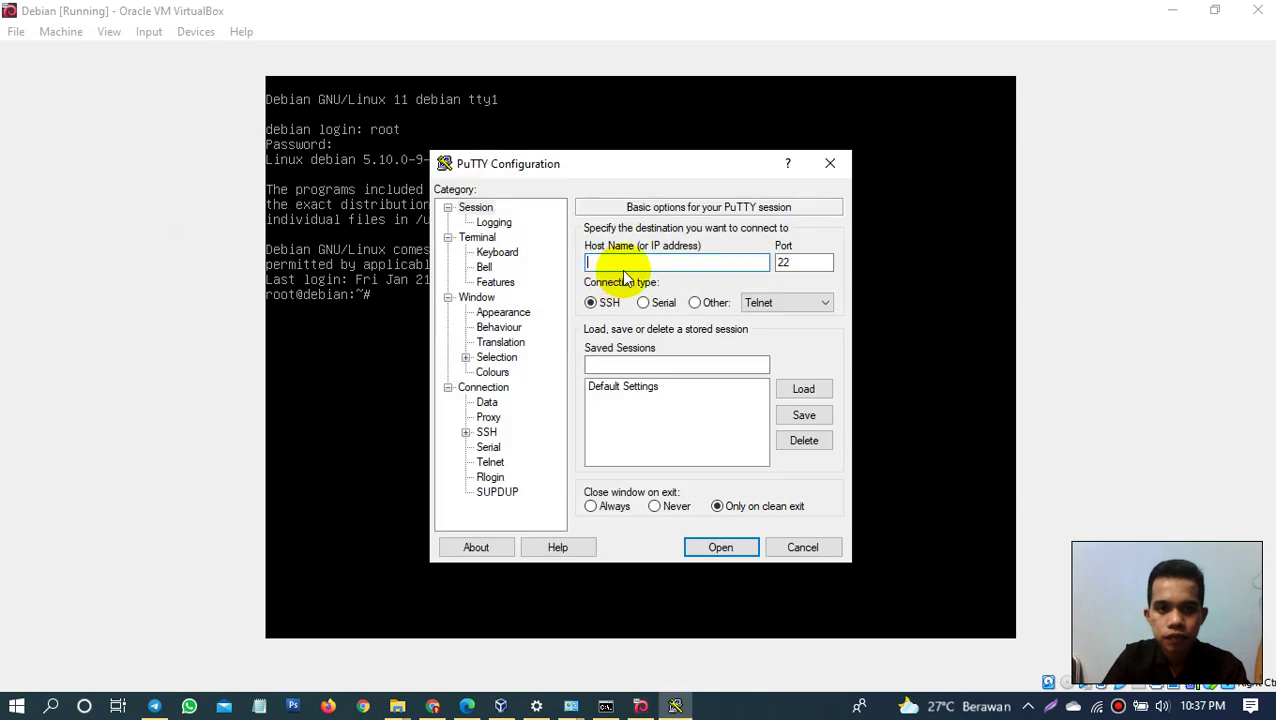
text(192.1)
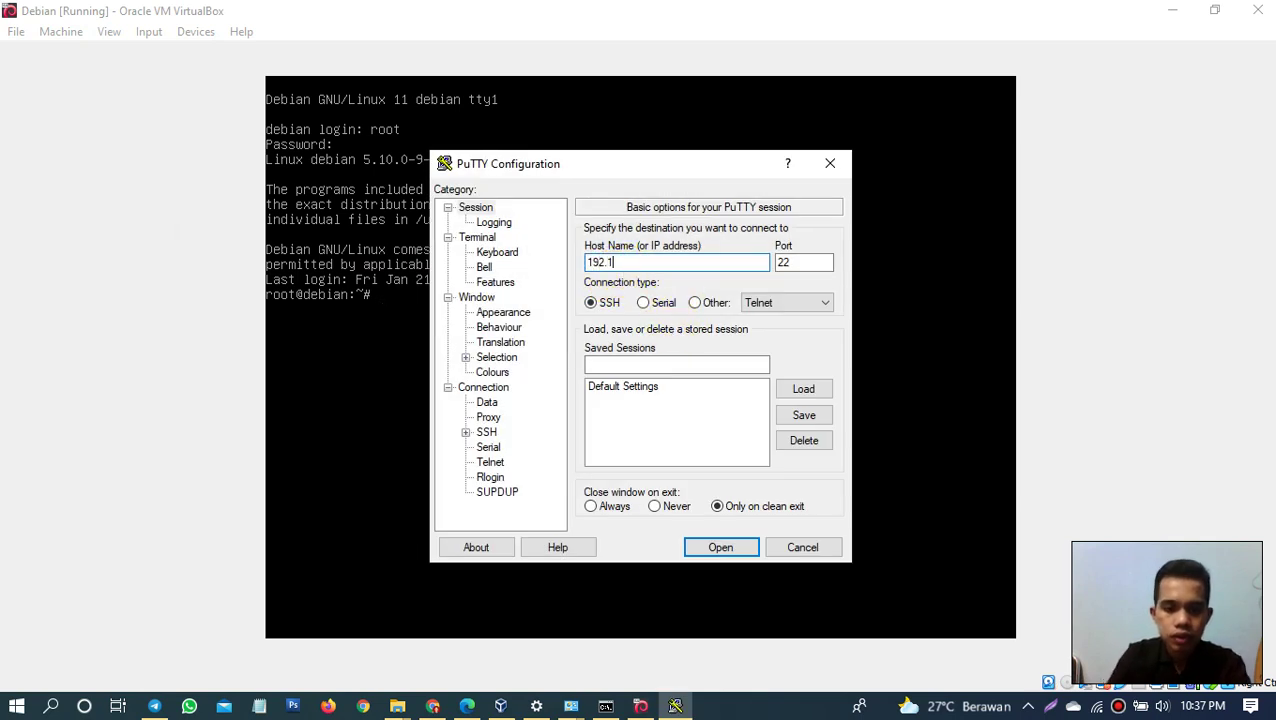
text(68.)
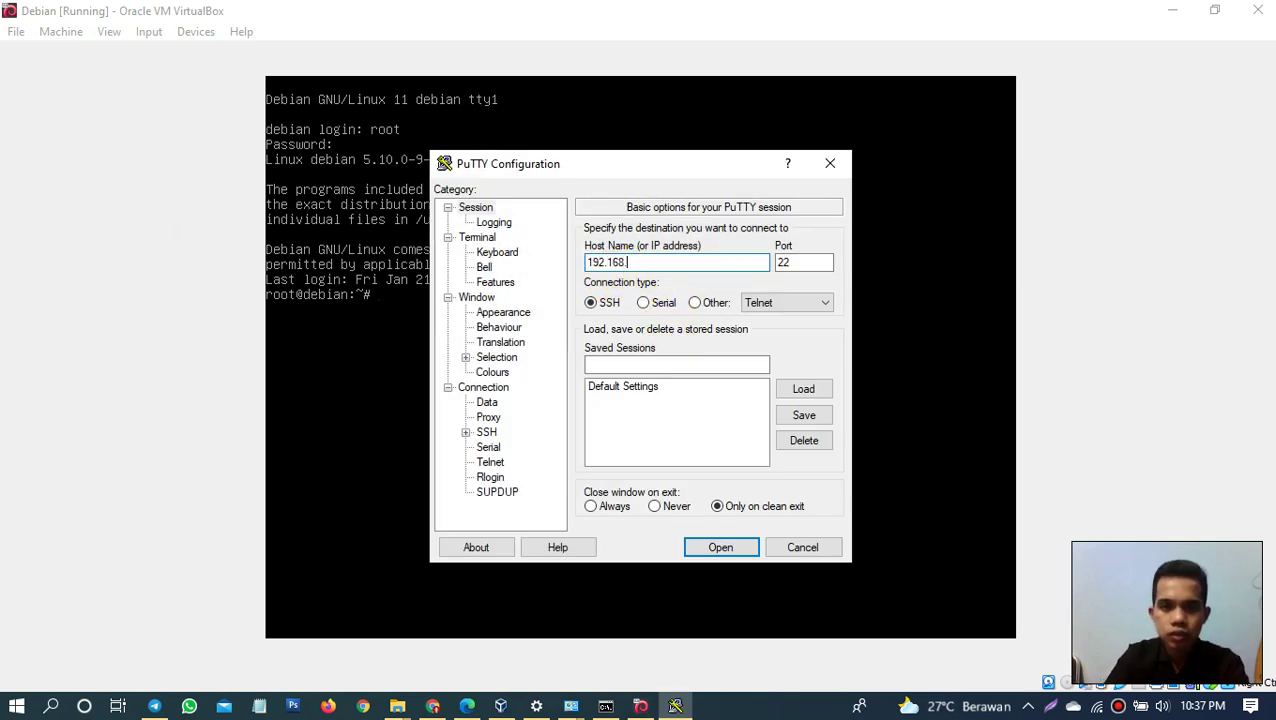
text(1.1)
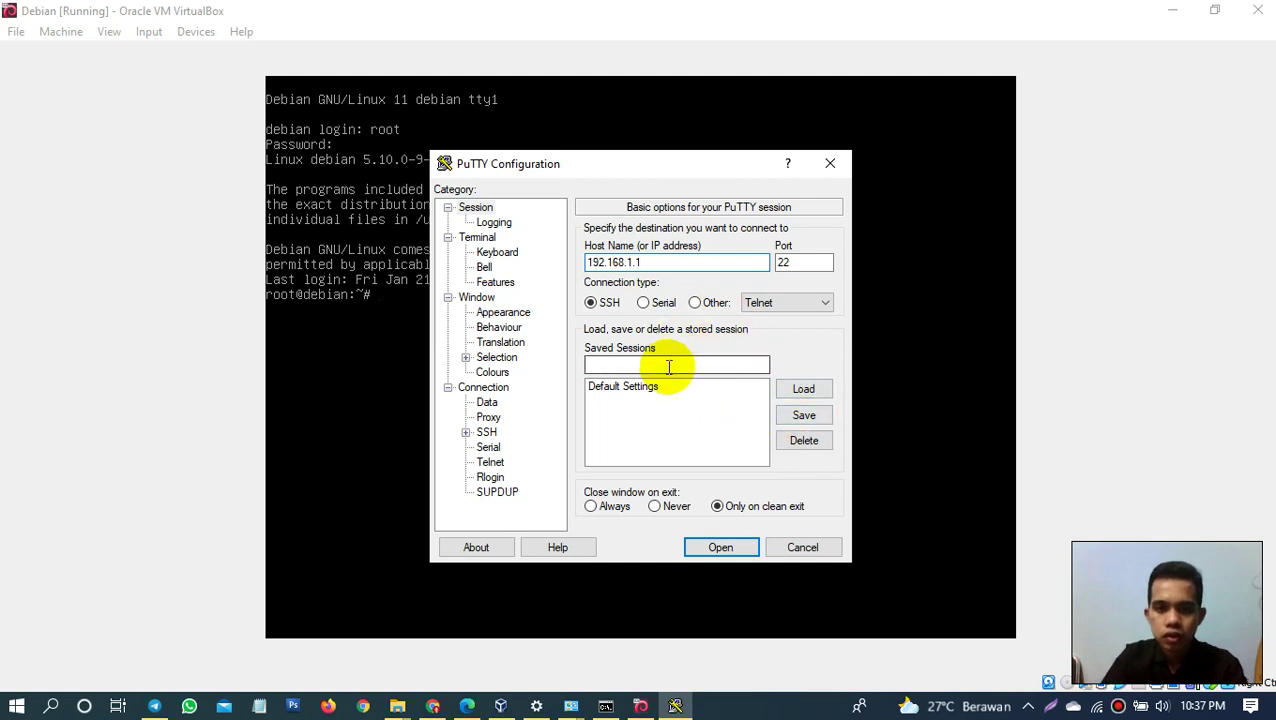
click(716, 547)
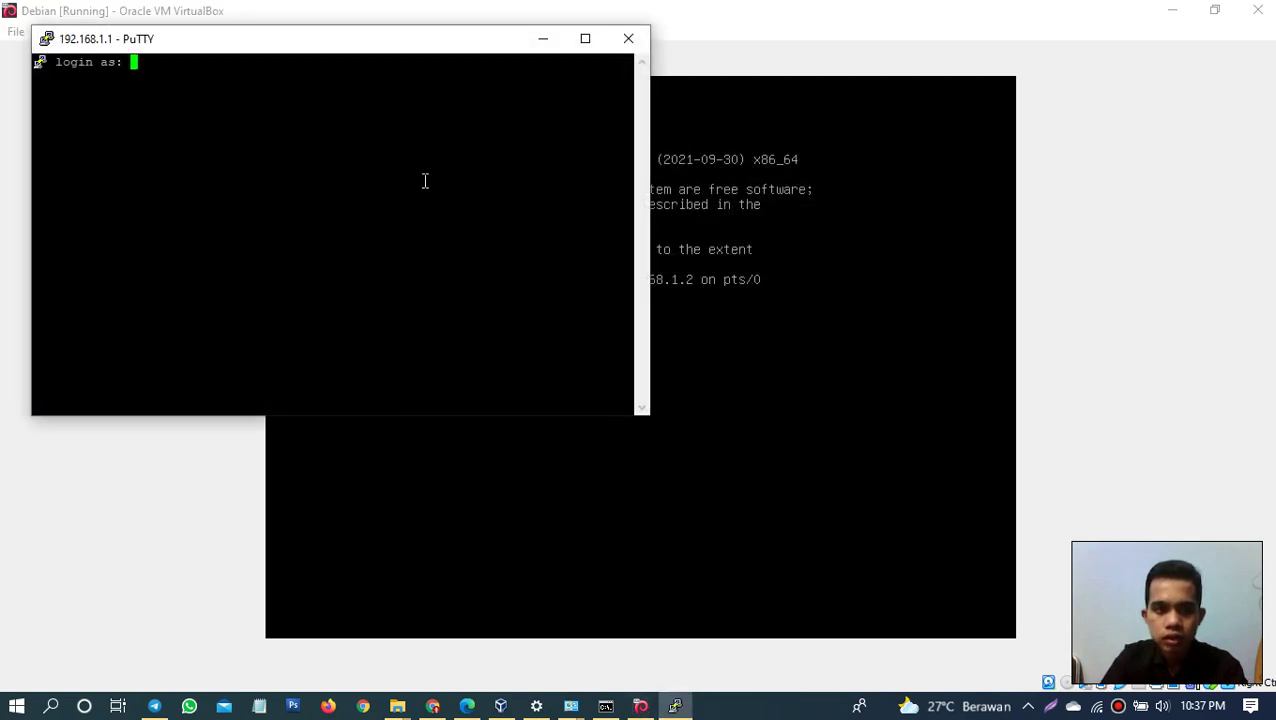
Step: Log in as root with the password, get Access denied, and mark the message
text(root)
key(Return)
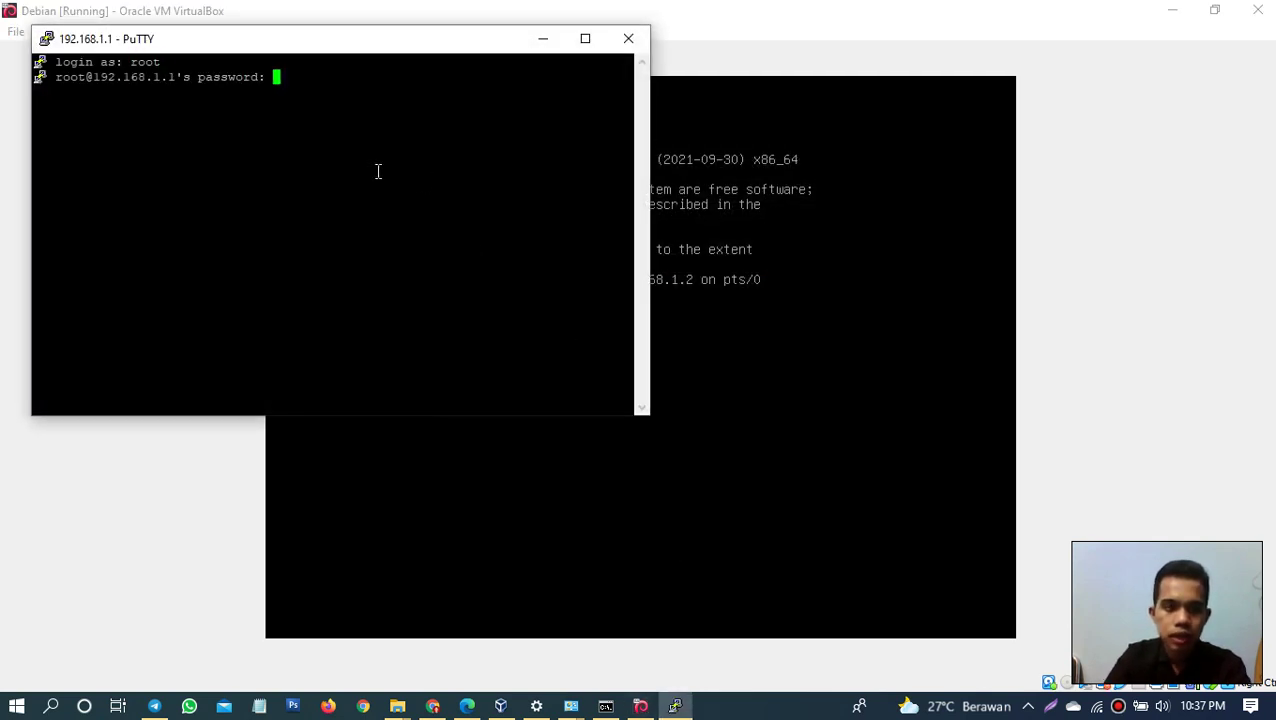
key(Return)
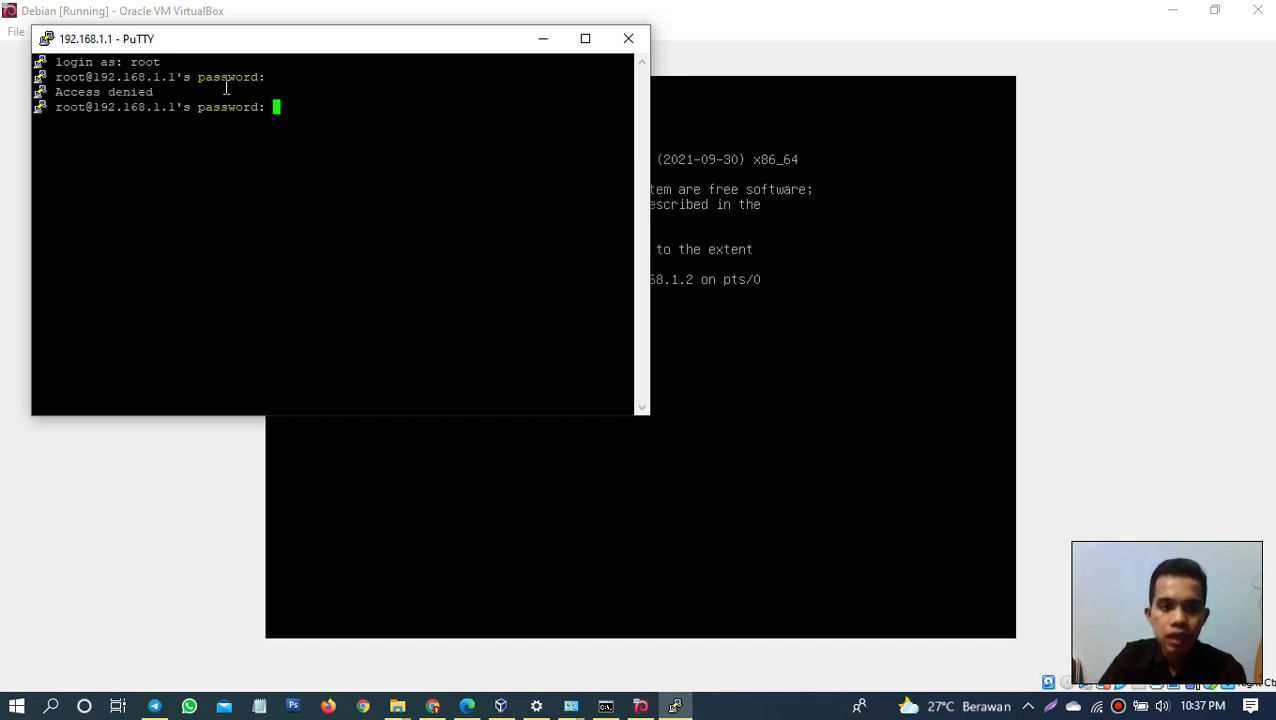
drag(52, 92, 153, 92)
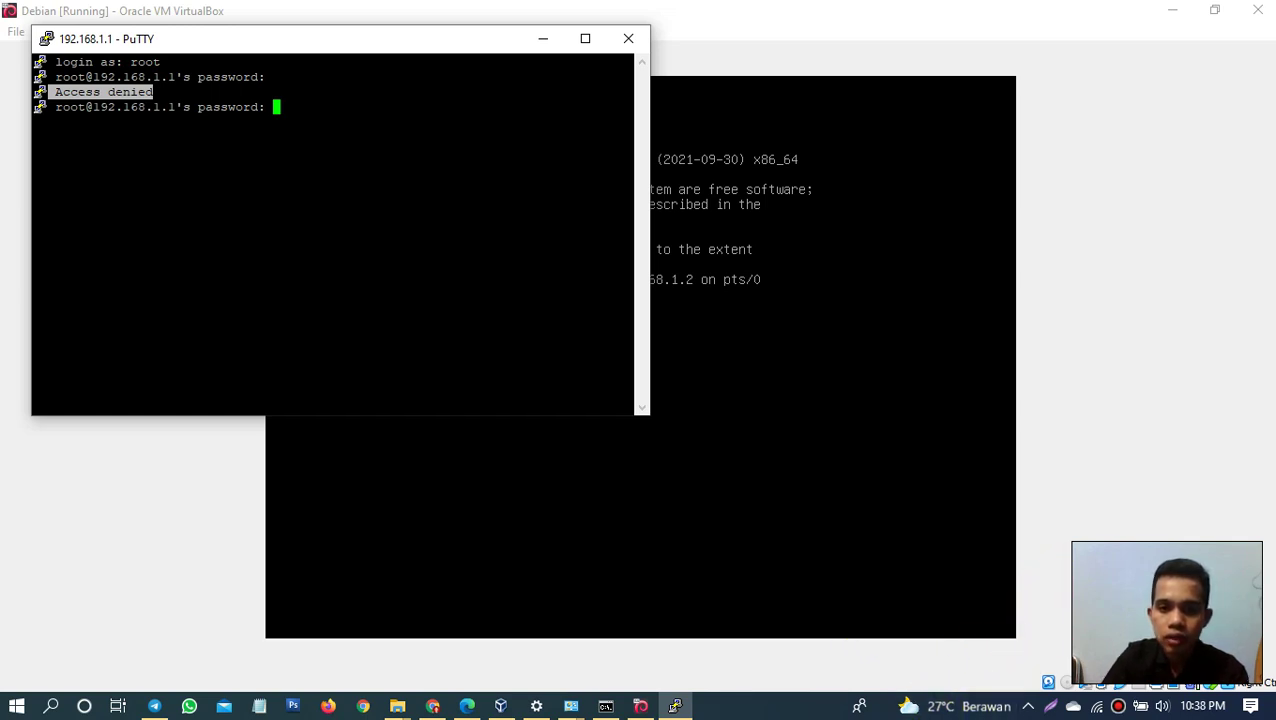
click(893, 576)
Step: Open /etc/ssh/sshd_config in the nano editor
text(touch file.docx)
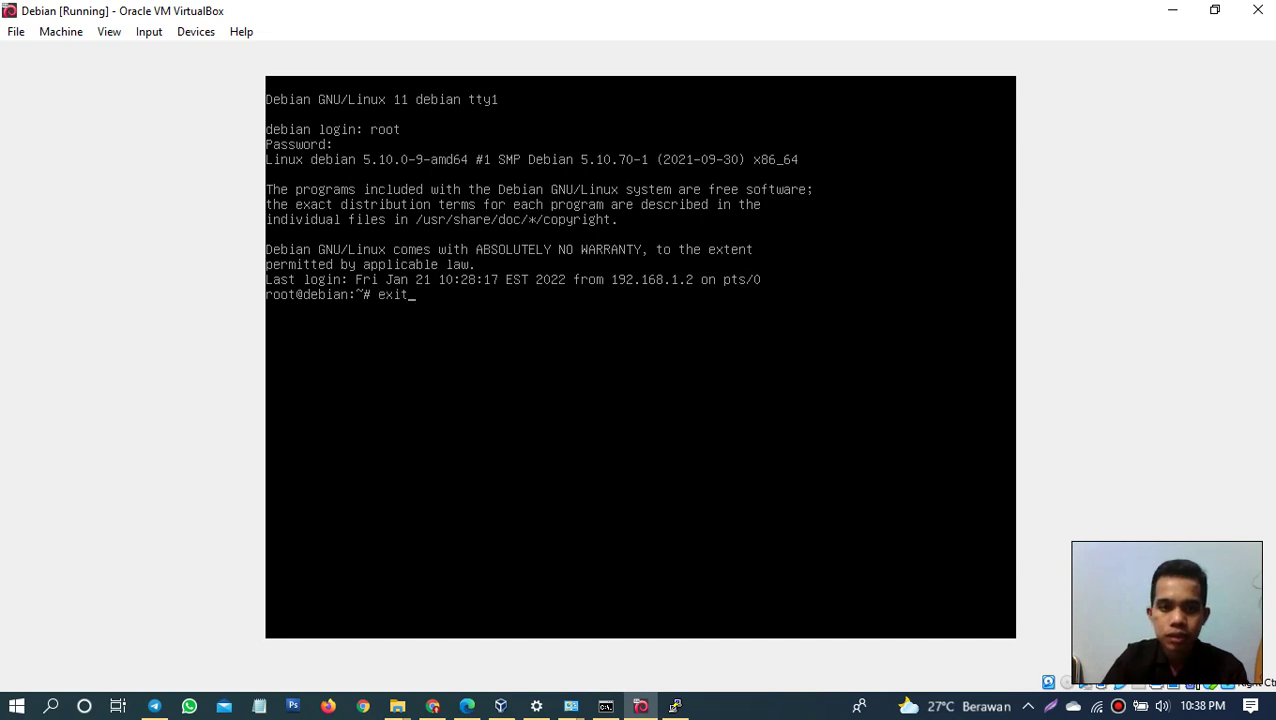
key(BackSpace)
key(BackSpace)
key(BackSpace)
key(BackSpace)
key(BackSpace)
key(BackSpace)
key(BackSpace)
key(BackSpace)
key(BackSpace)
key(BackSpace)
key(BackSpace)
key(BackSpace)
key(BackSpace)
key(BackSpace)
key(BackSpace)
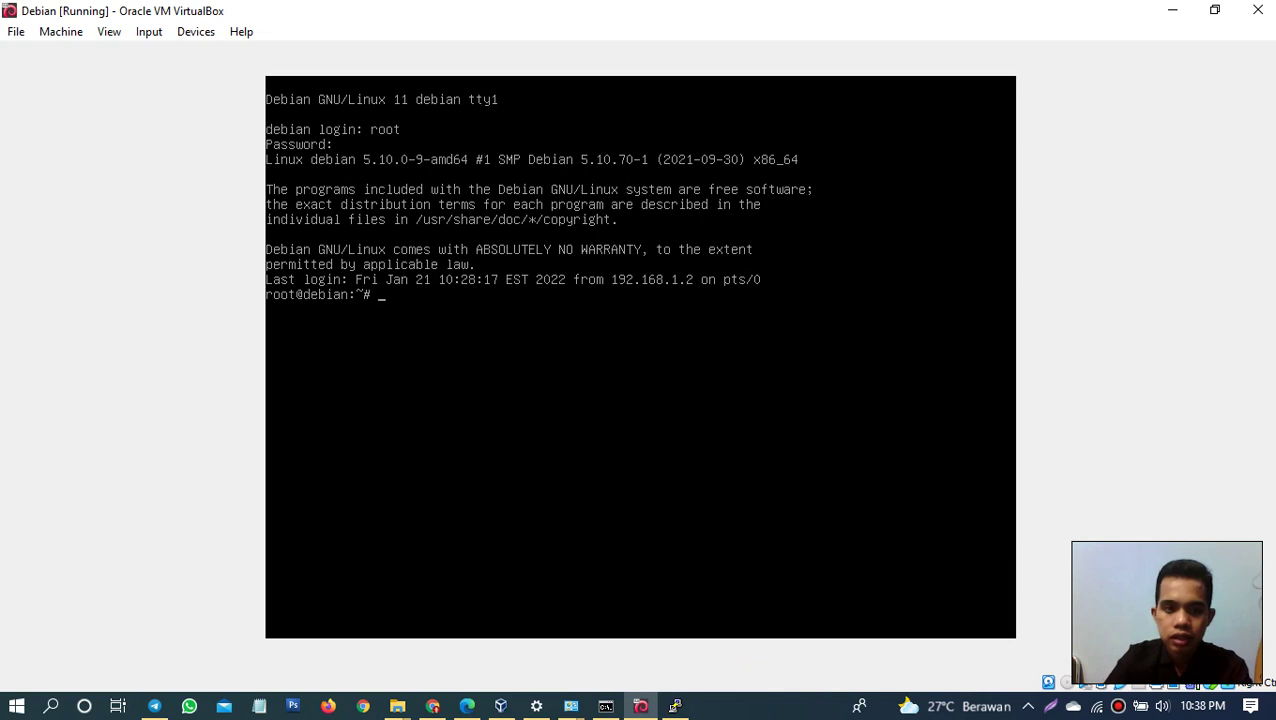
text(/ect)
key(BackSpace)
key(BackSpace)
text(tc)
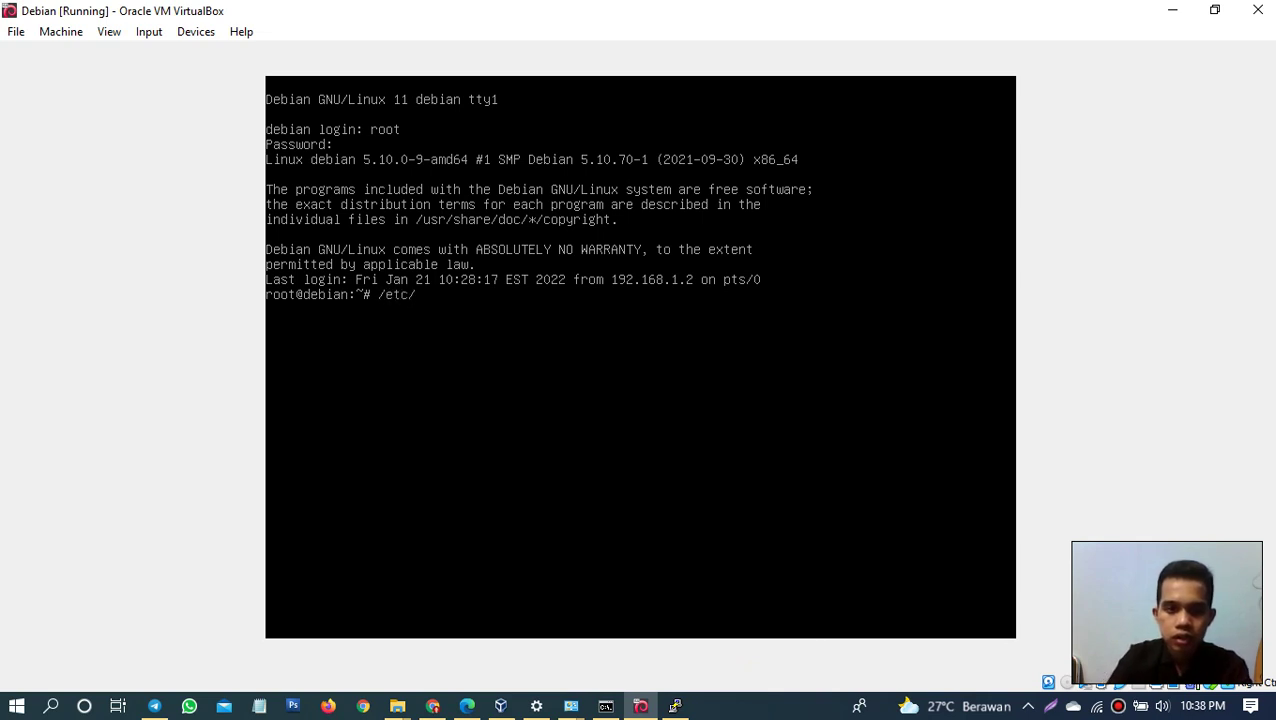
text(/ssh)
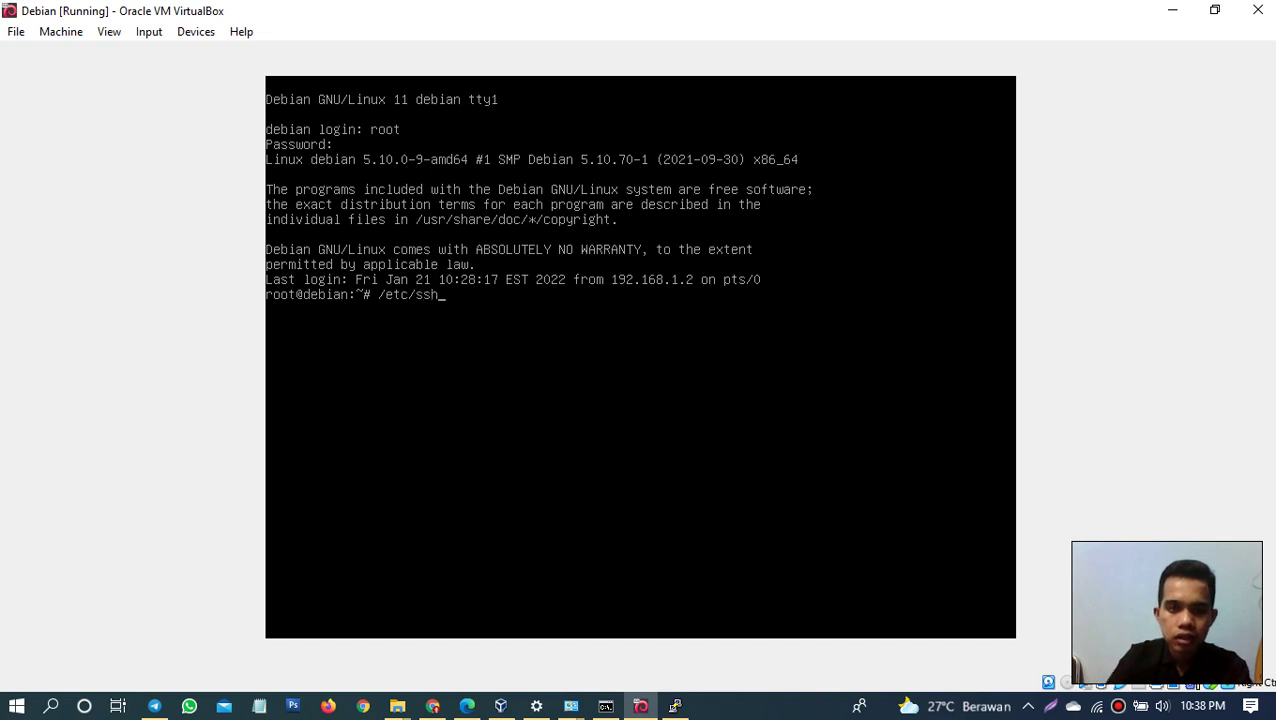
text(/ss)
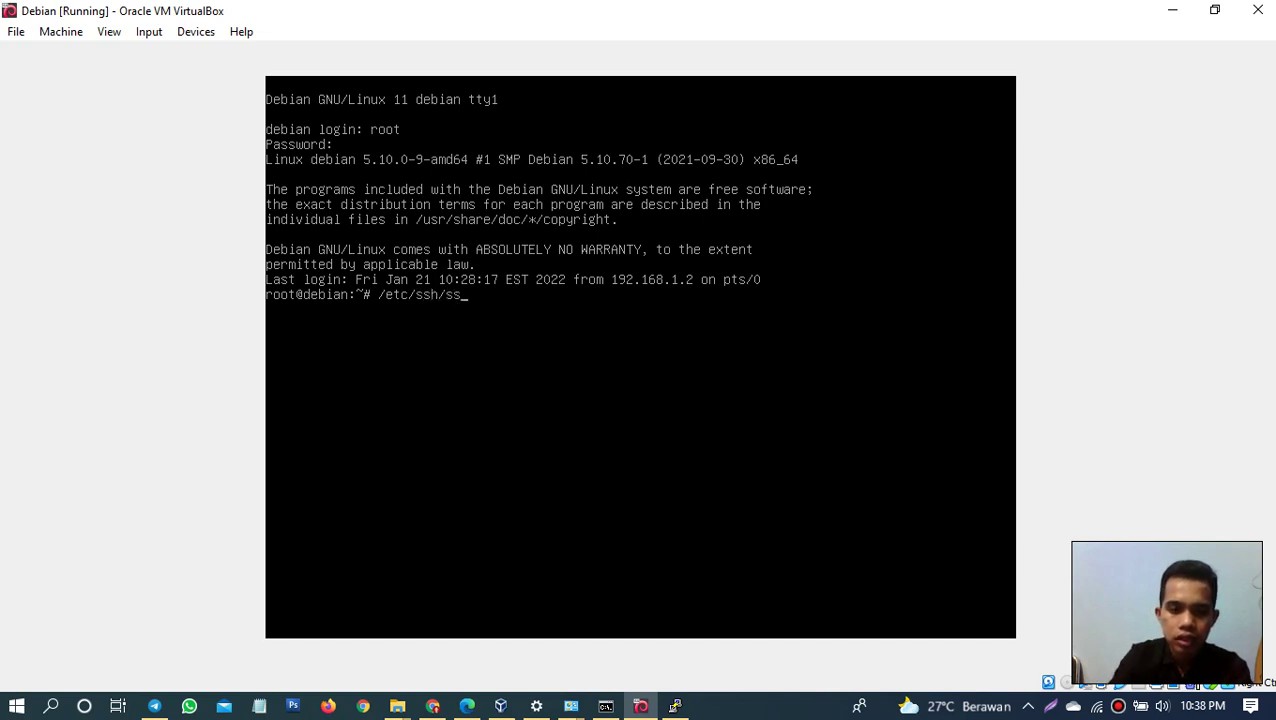
text(hd)
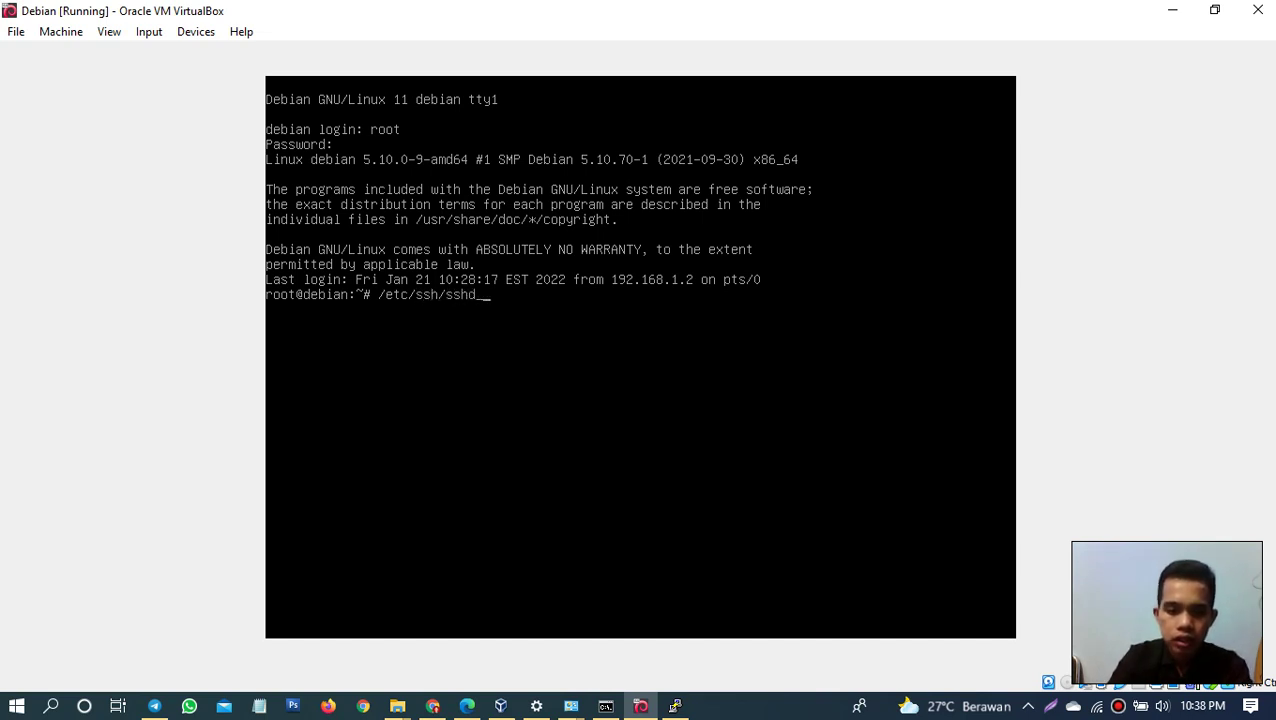
text(_config)
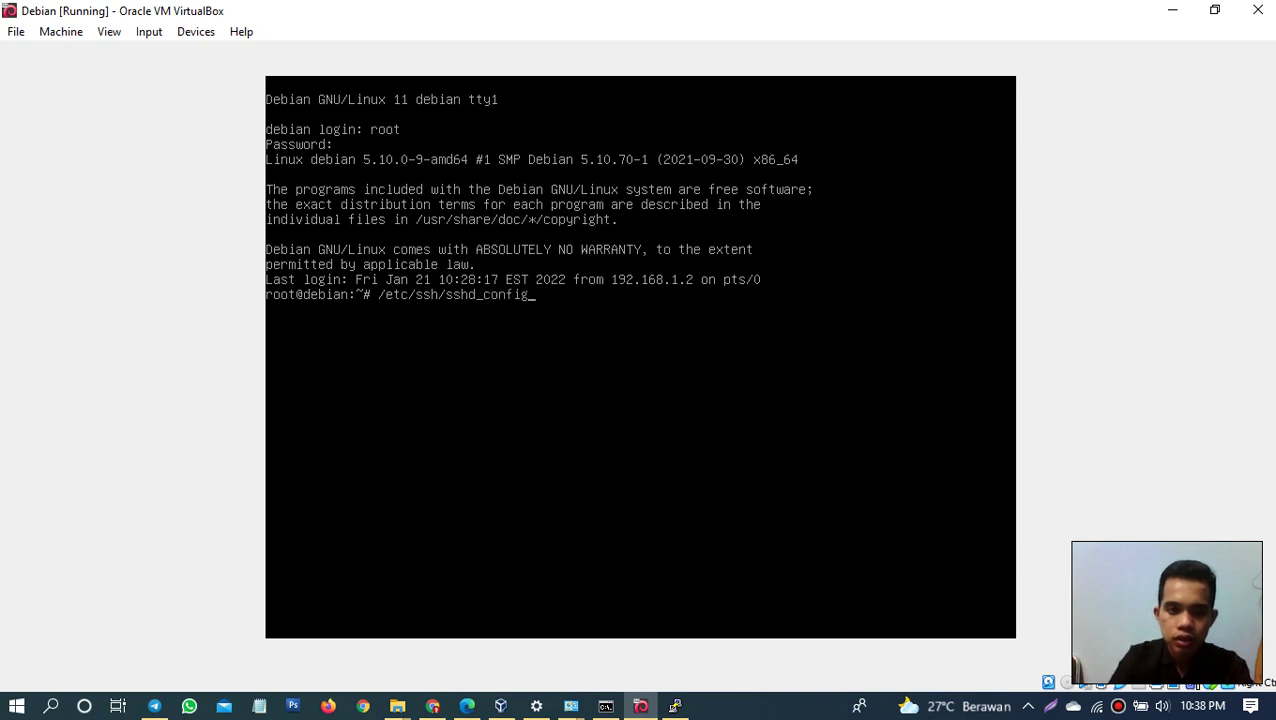
key(Return)
key(Up)
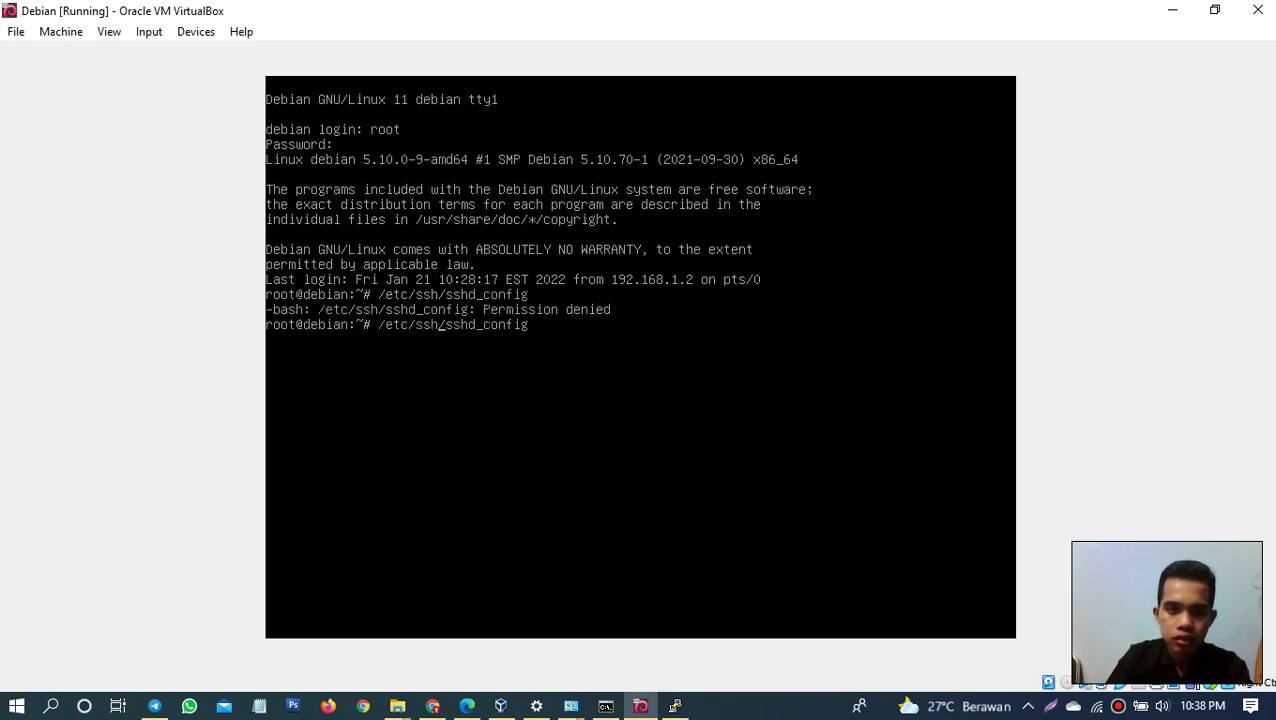
text(nano)
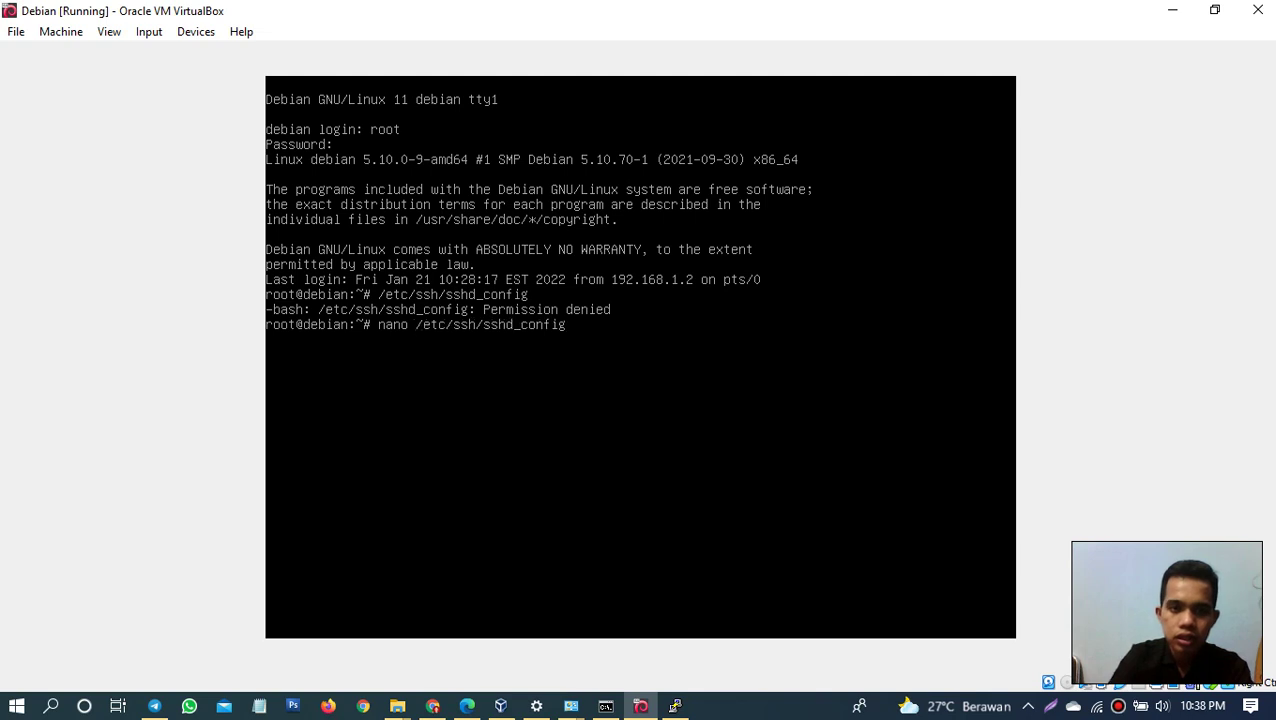
key(Return)
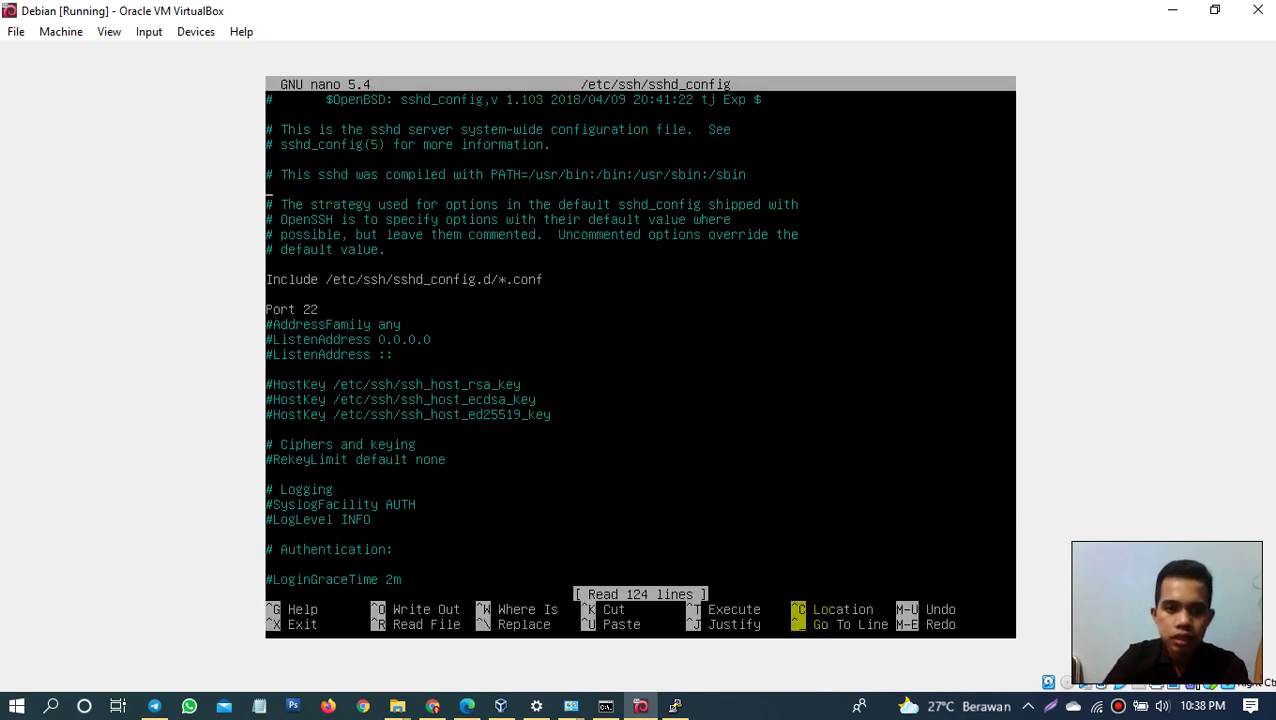
Step: Uncomment PermitRootLogin Yes, save the file (124 lines written), and exit nano
key(Down)
key(Down)
key(Down)
key(Down)
key(Down)
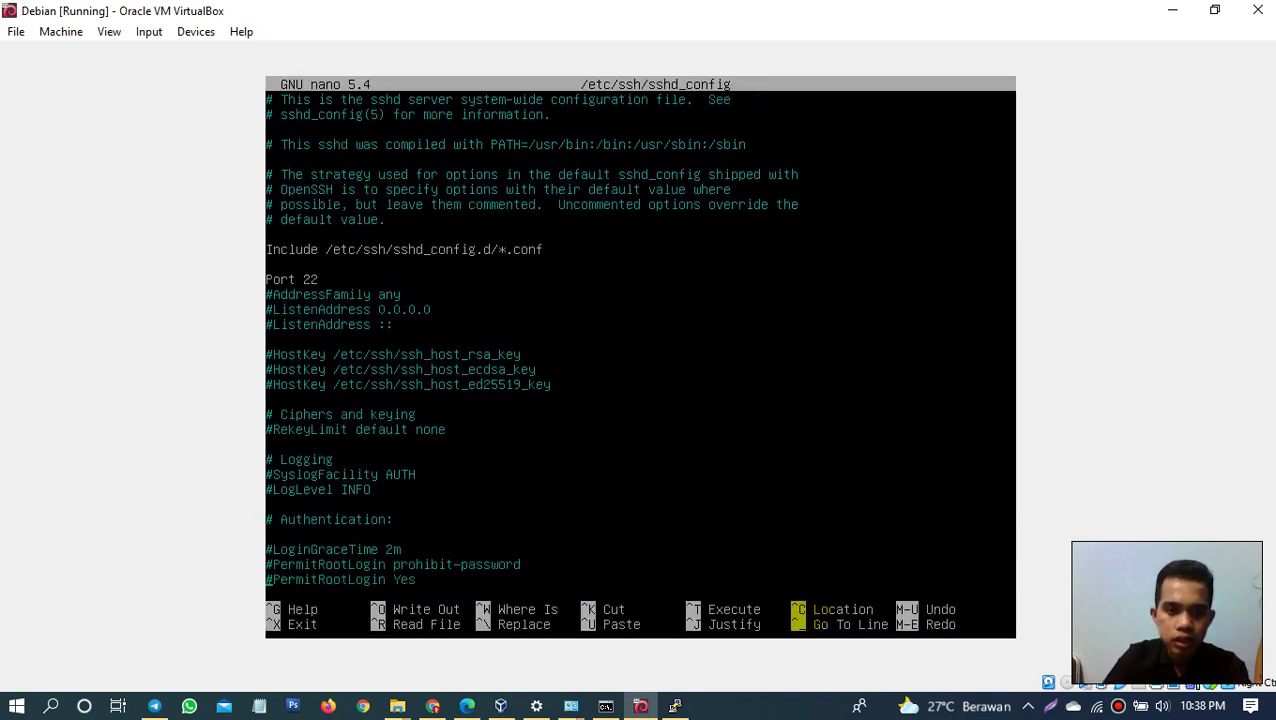
key(Up)
key(Delete)
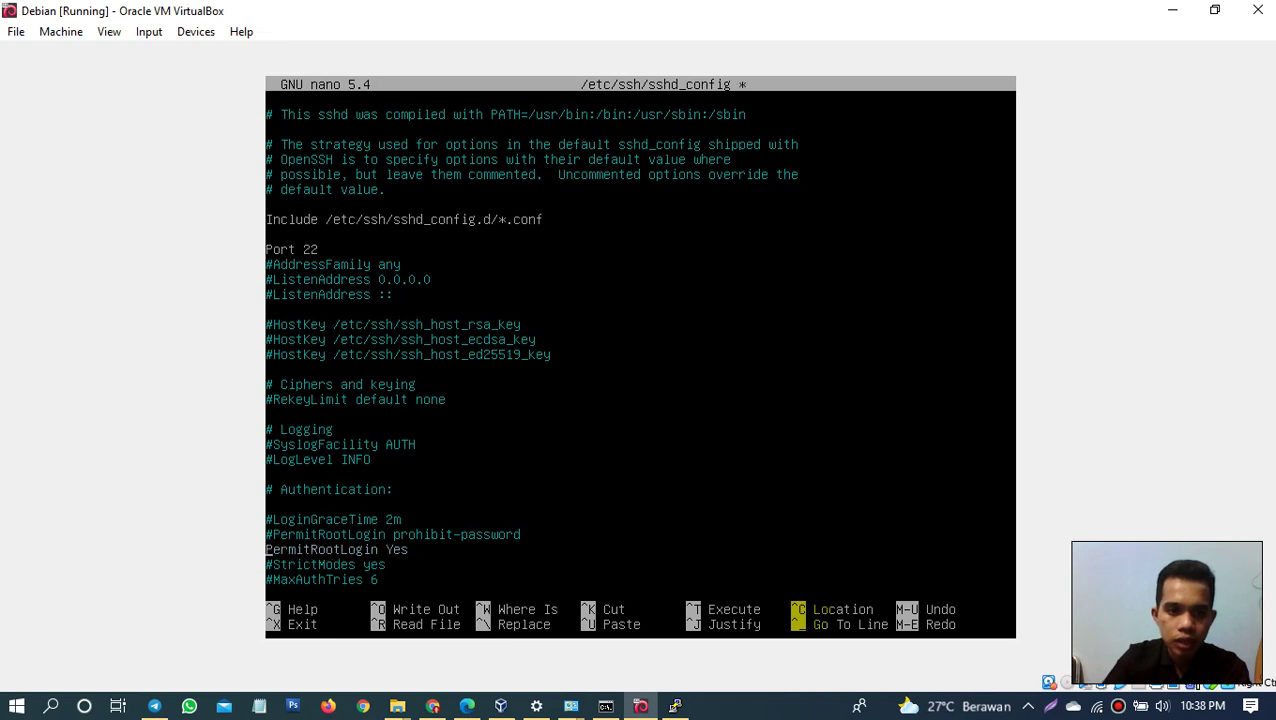
key(ctrl+o)
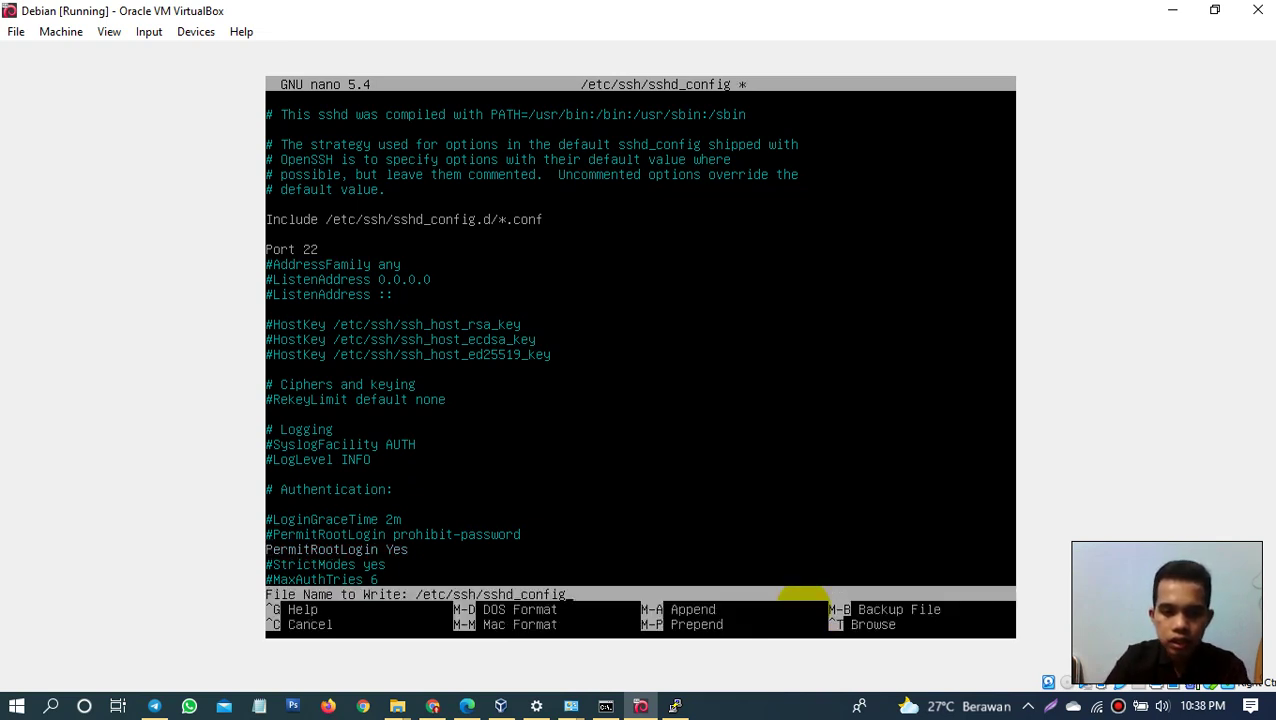
key(Return)
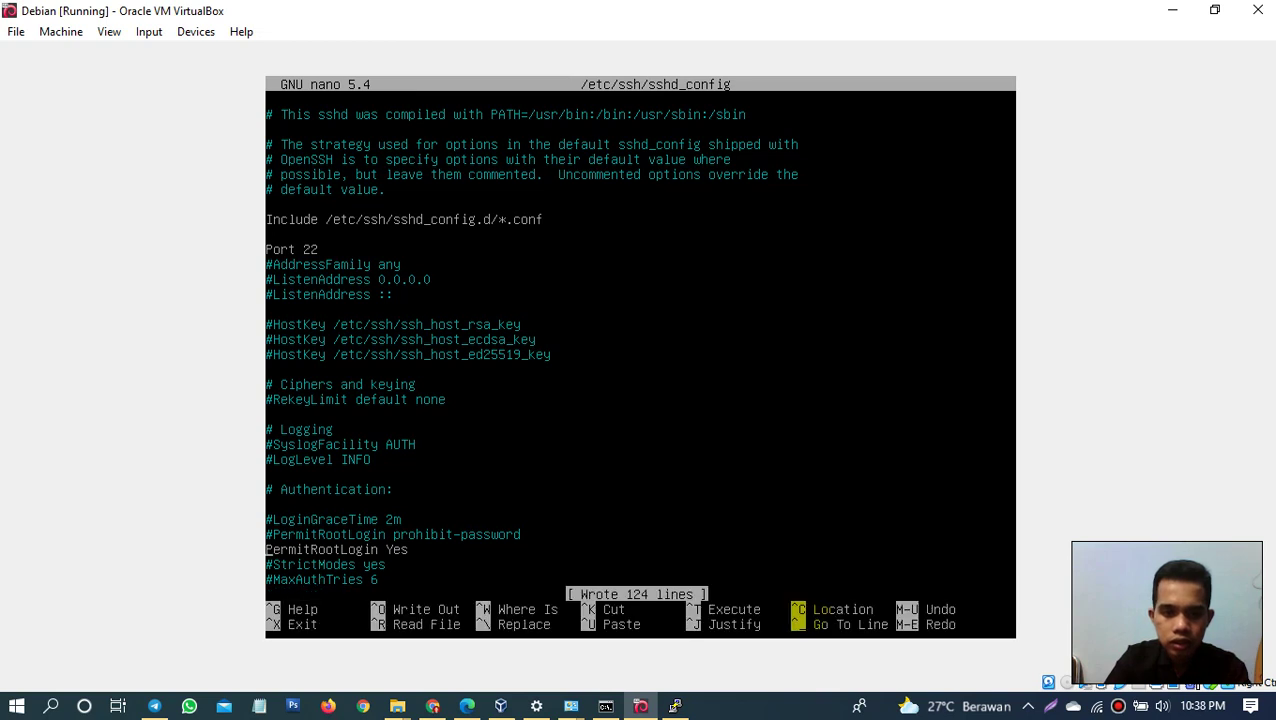
key(ctrl+x)
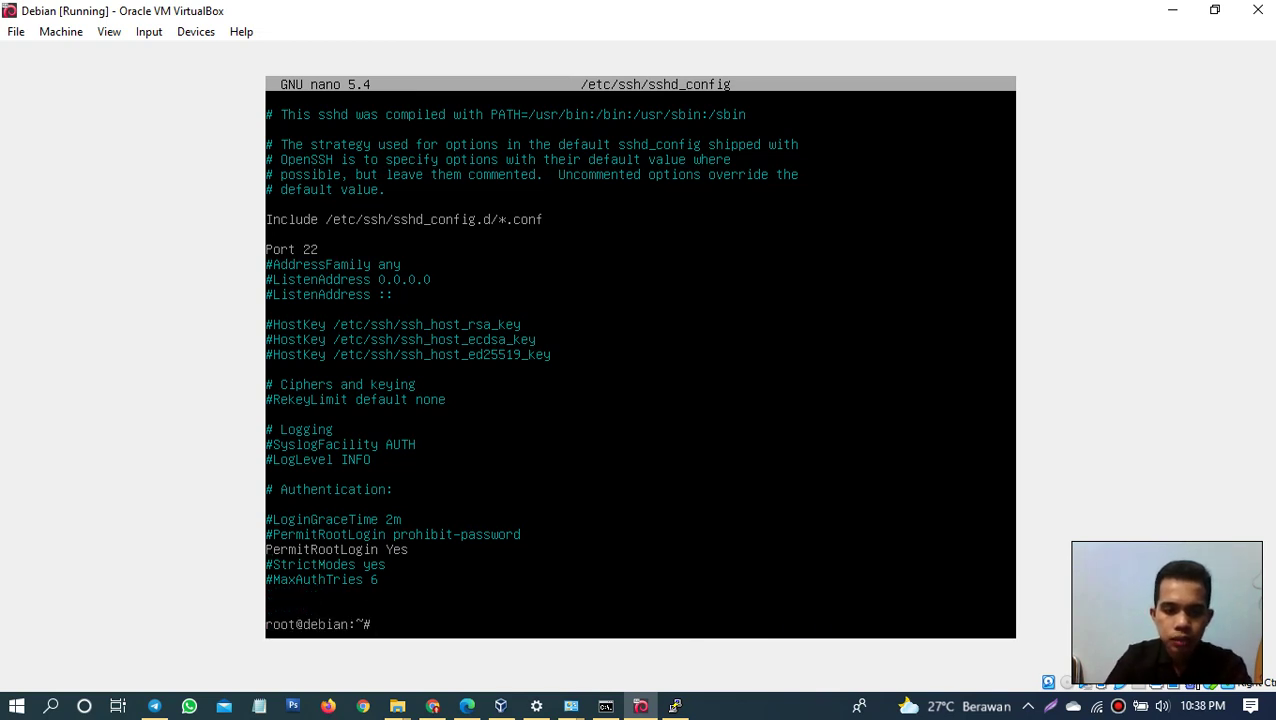
Step: Reboot the Debian guest and close the PuTTY session that was denied access
text(r)
text(eboot)
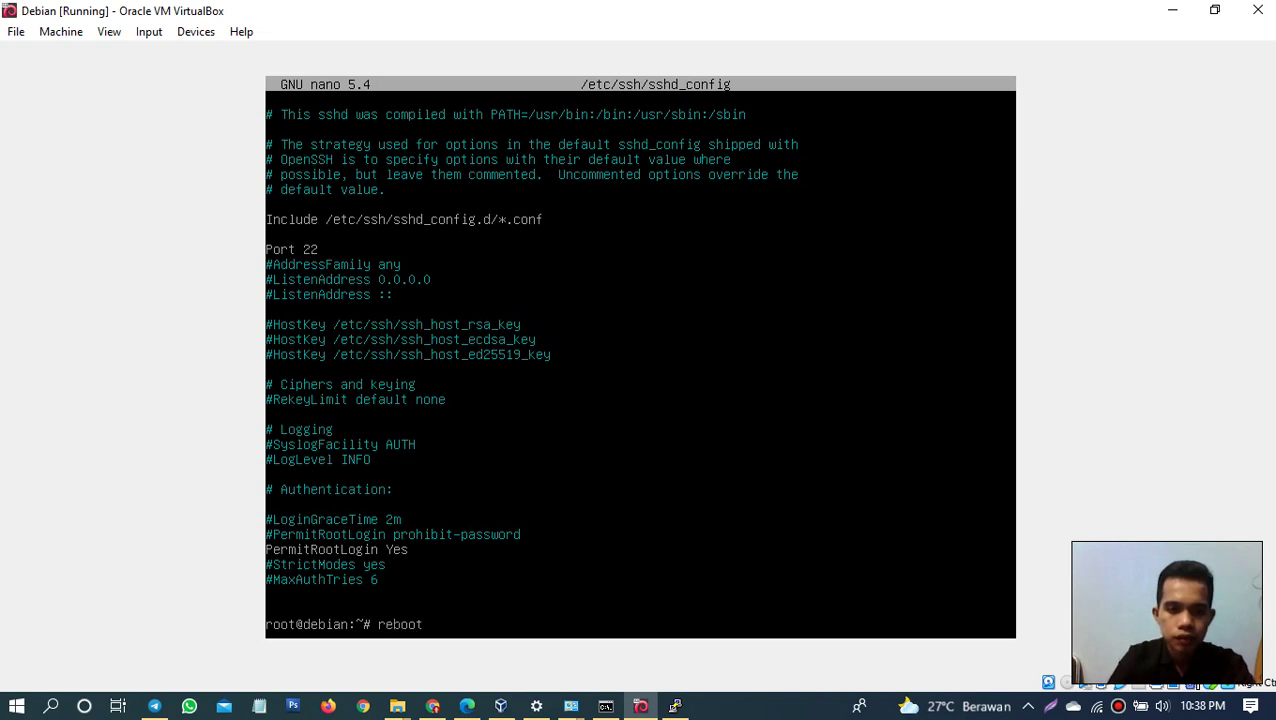
key(Return)
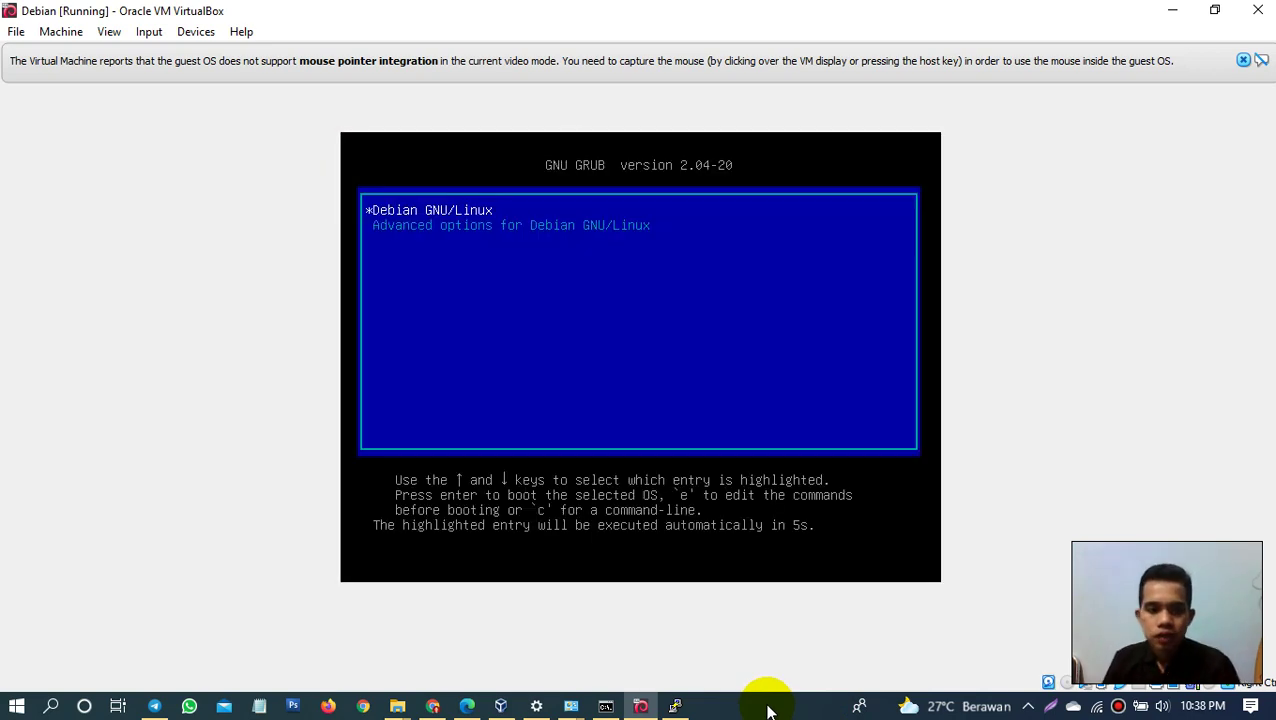
click(676, 706)
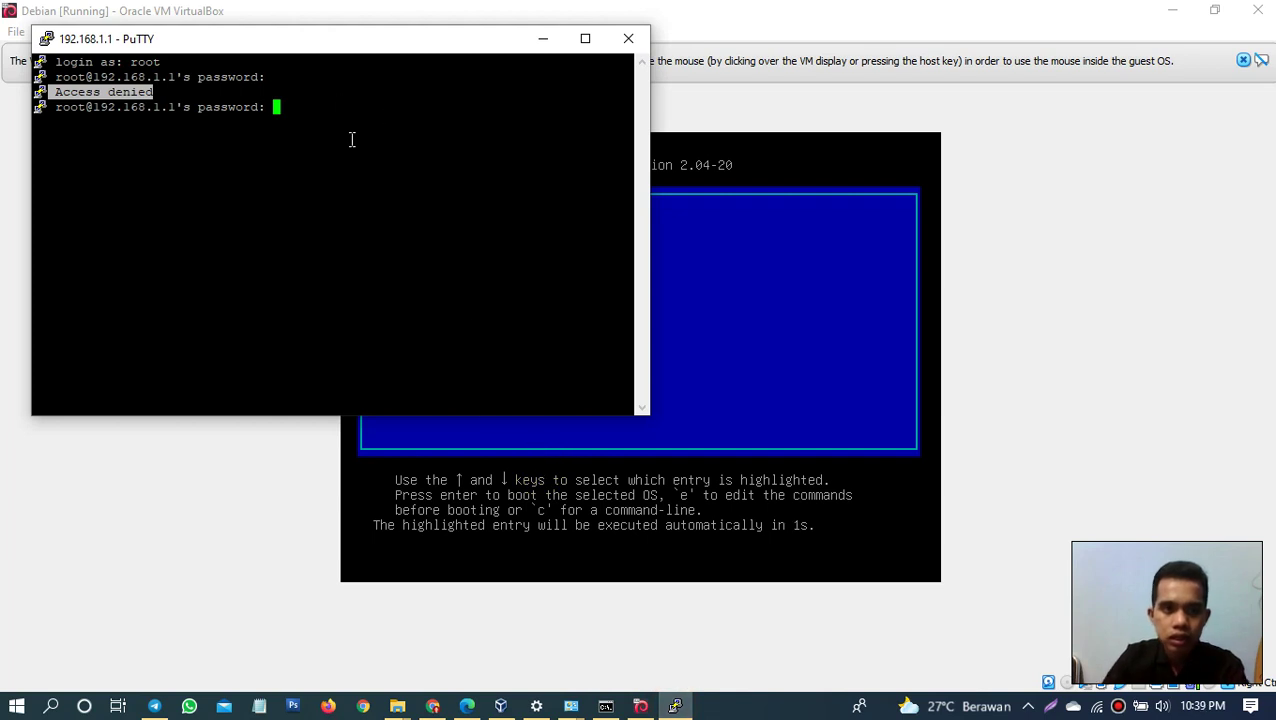
click(629, 38)
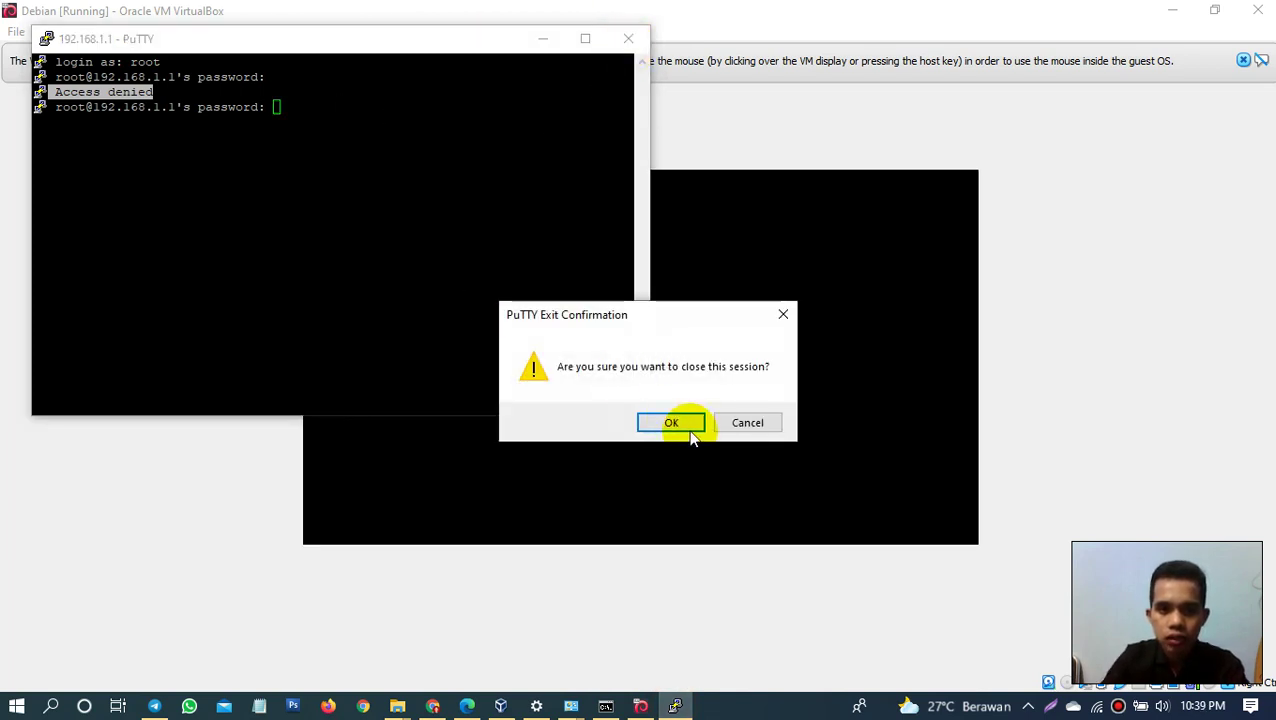
click(677, 422)
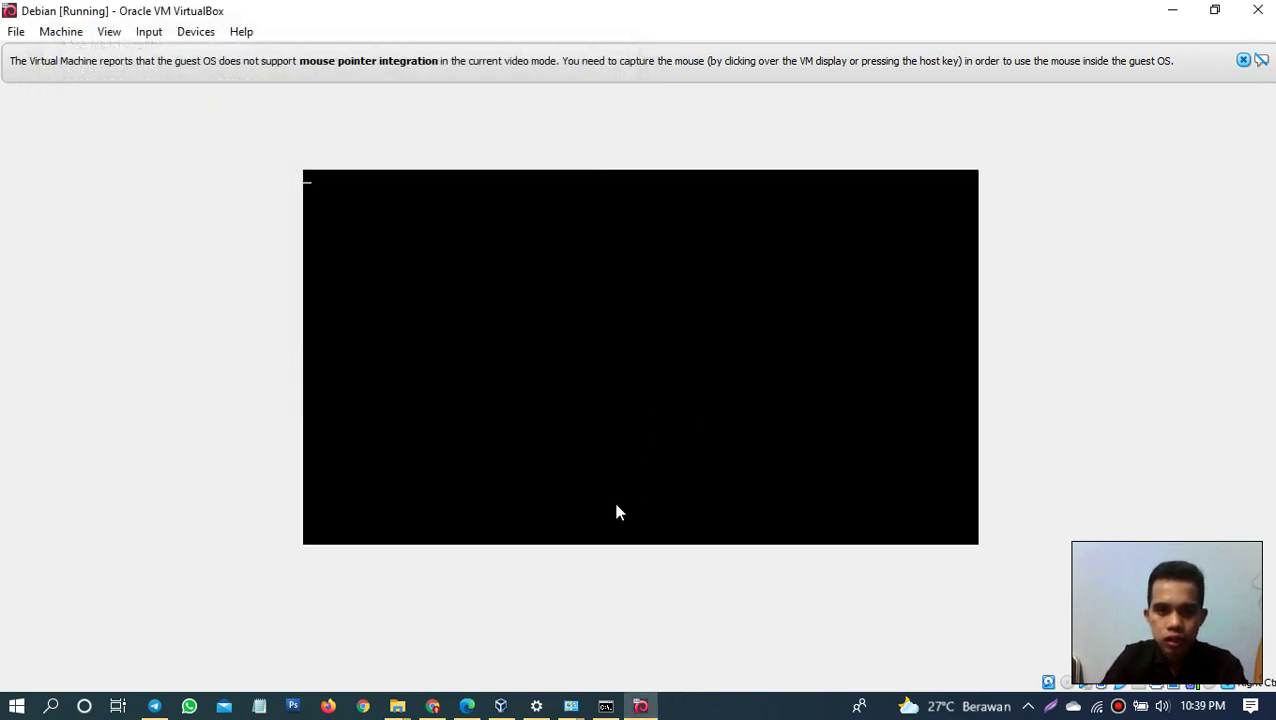
Step: Search the Windows Start menu for 'put'
click(721, 714)
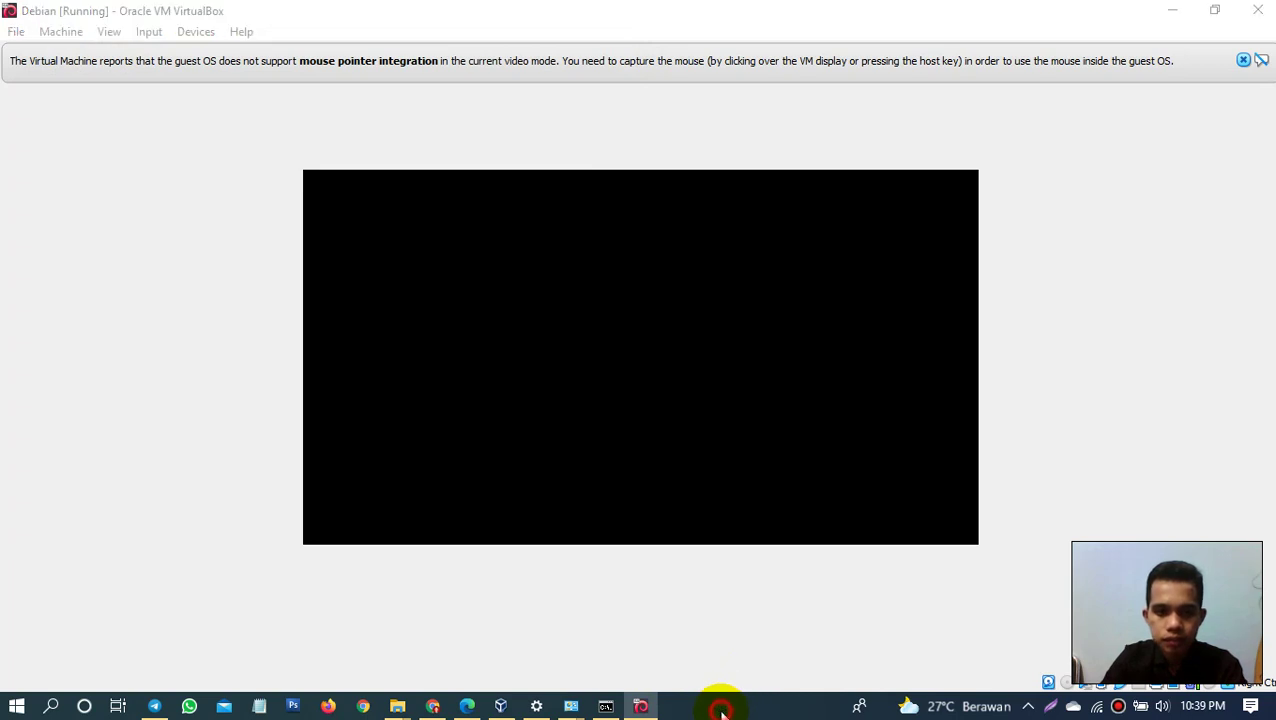
key(super)
key(super)
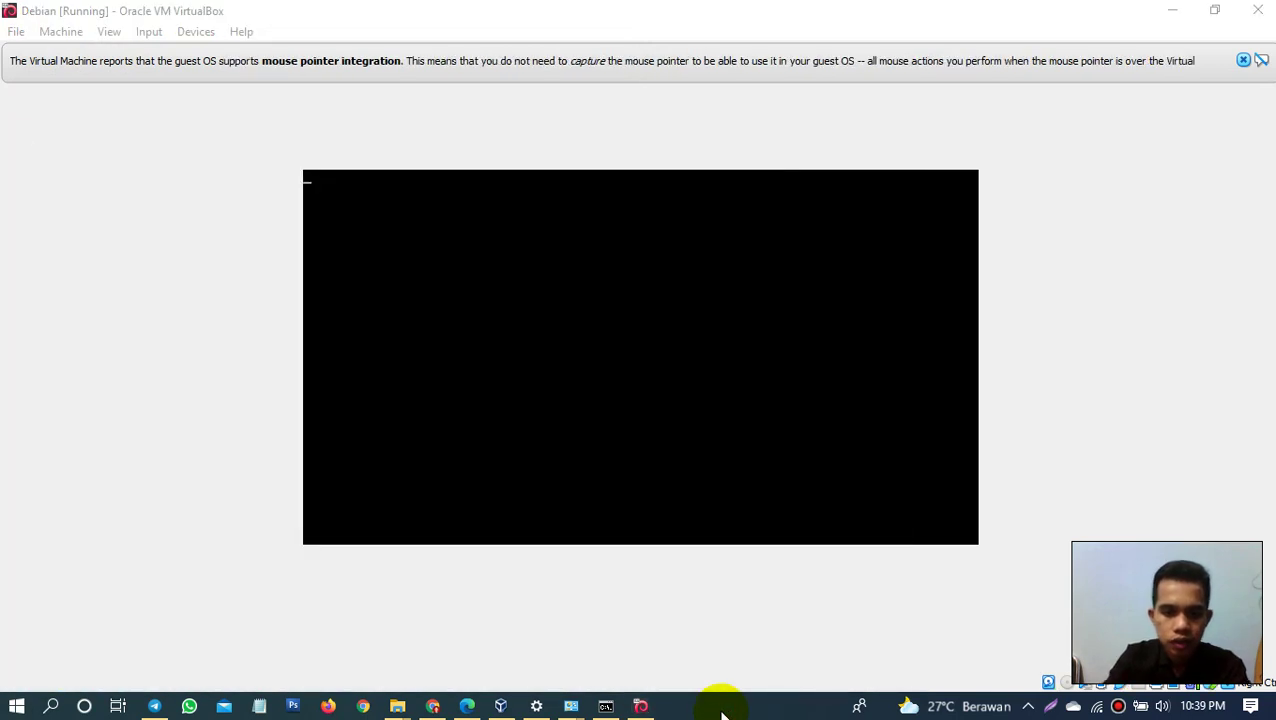
key(super)
text(put)
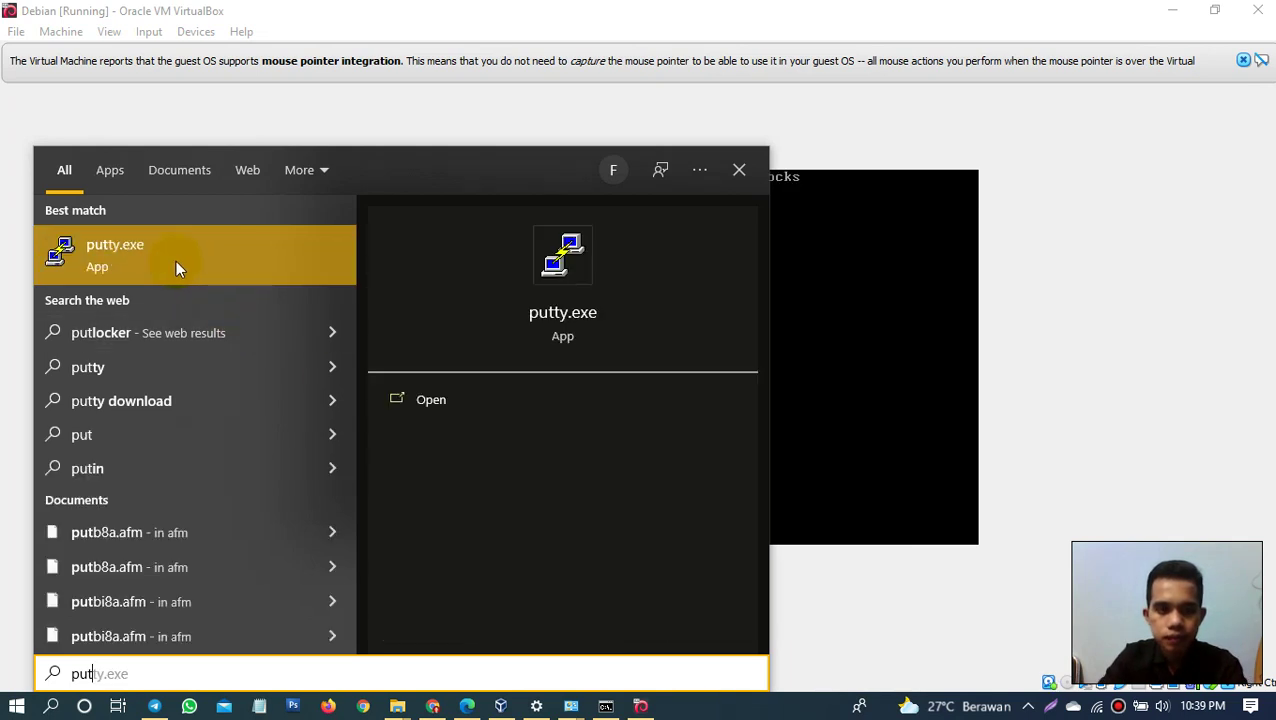
Step: Run putty.exe as administrator, then log in as root at the rebooted Debian console
right_click(176, 263)
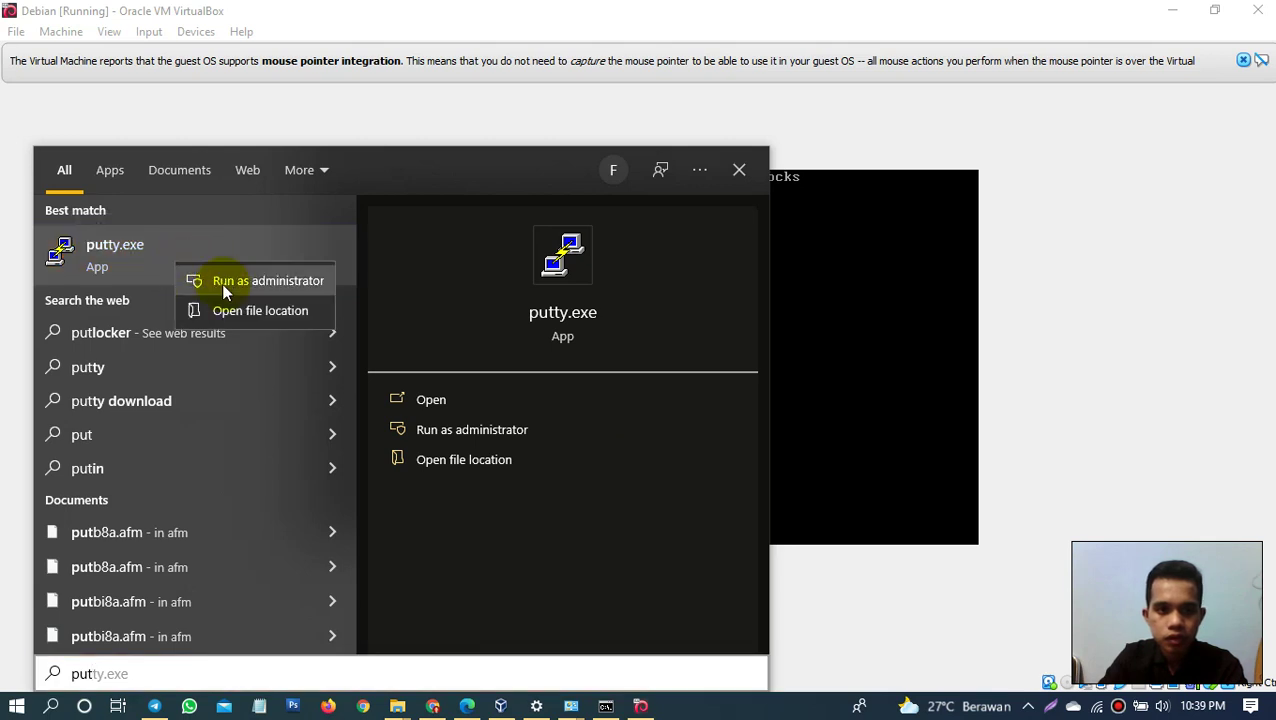
click(221, 283)
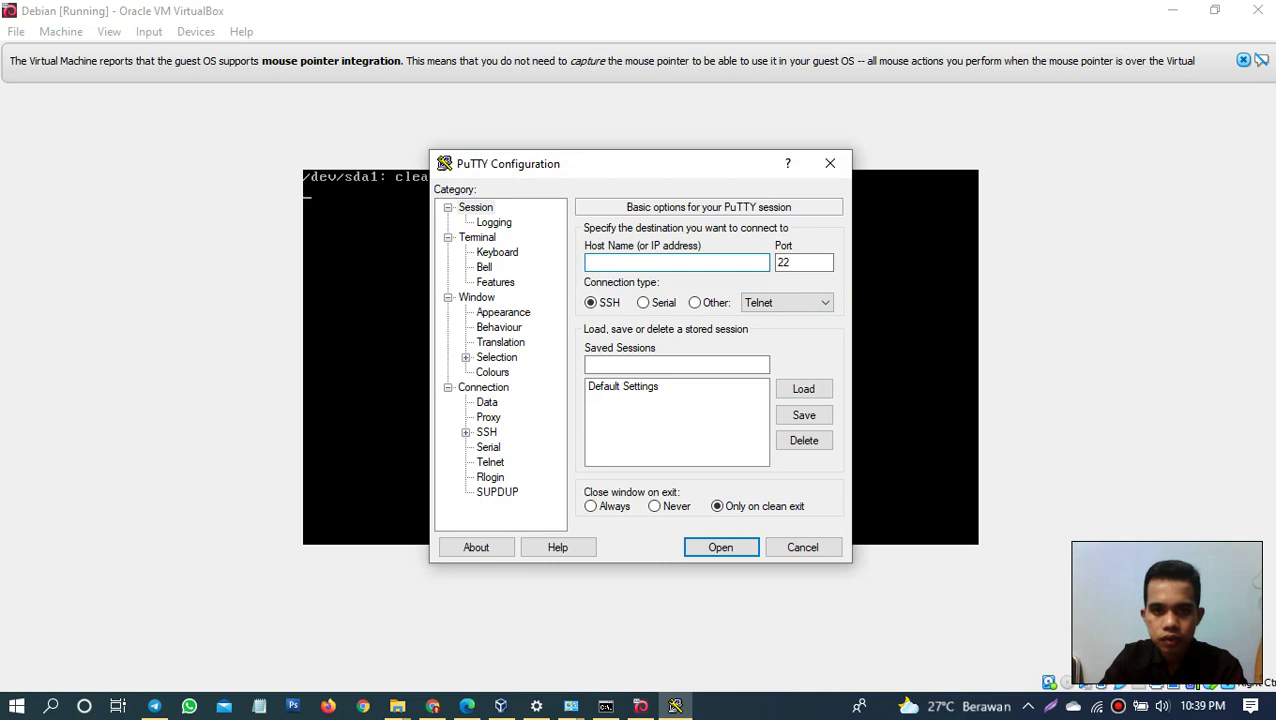
click(931, 441)
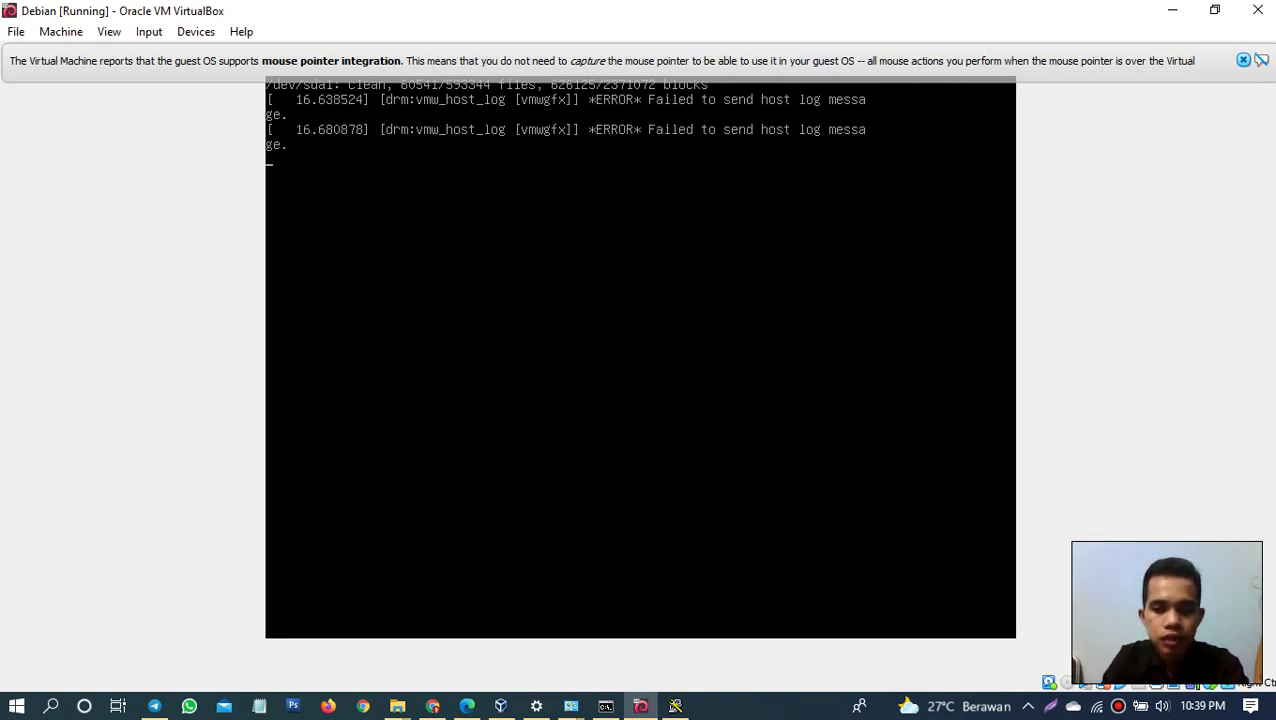
text(root)
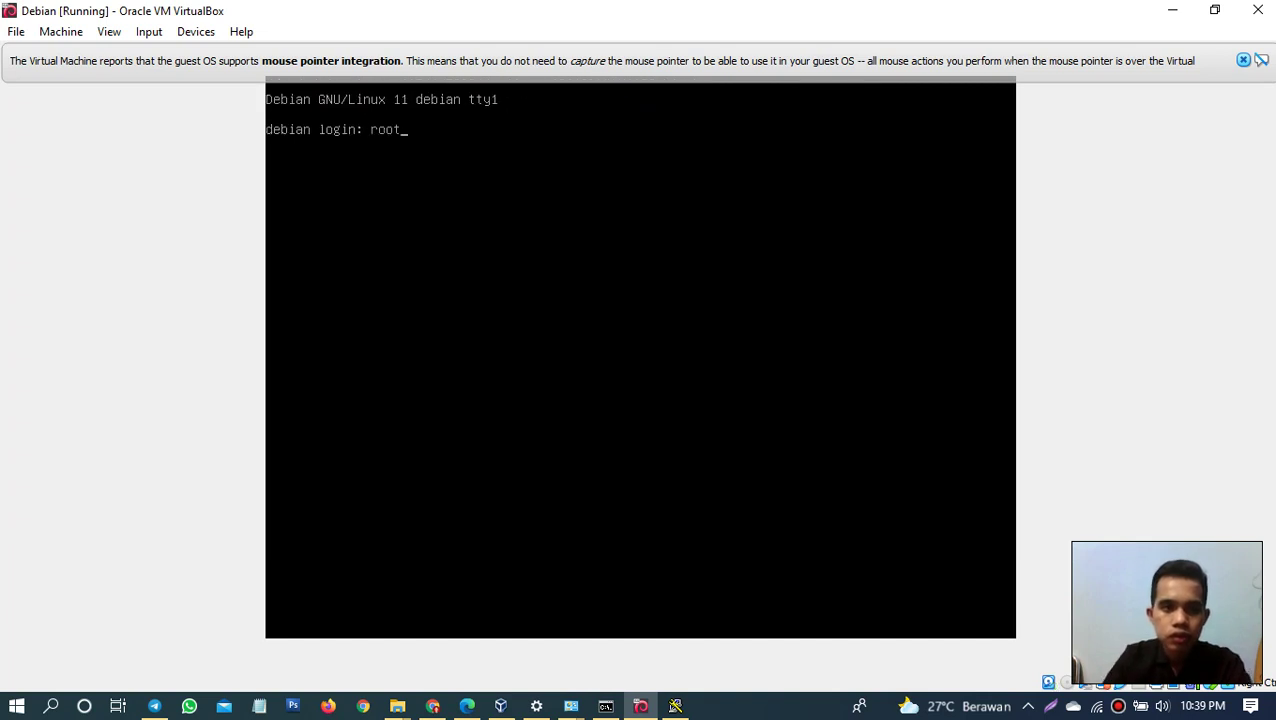
key(Return)
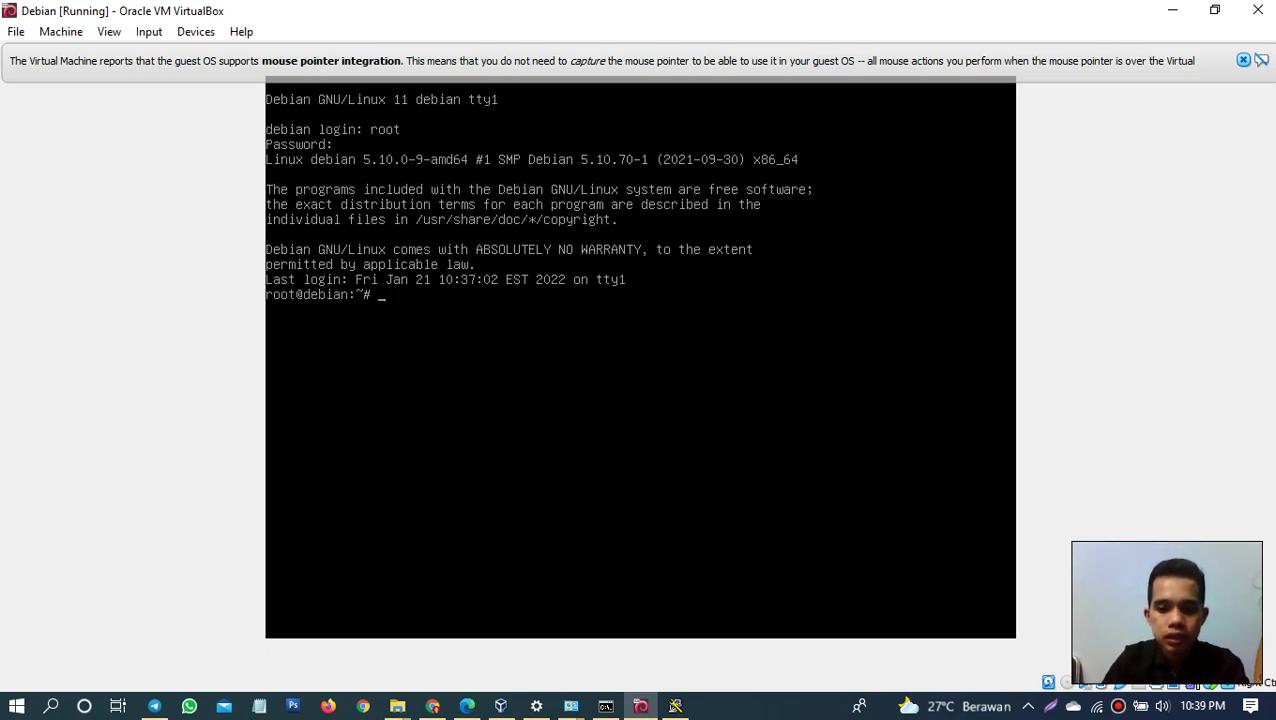
Step: Connect PuTTY to host 192.168.1.1 over SSH and log in as root with the password
click(668, 705)
text(192/1)
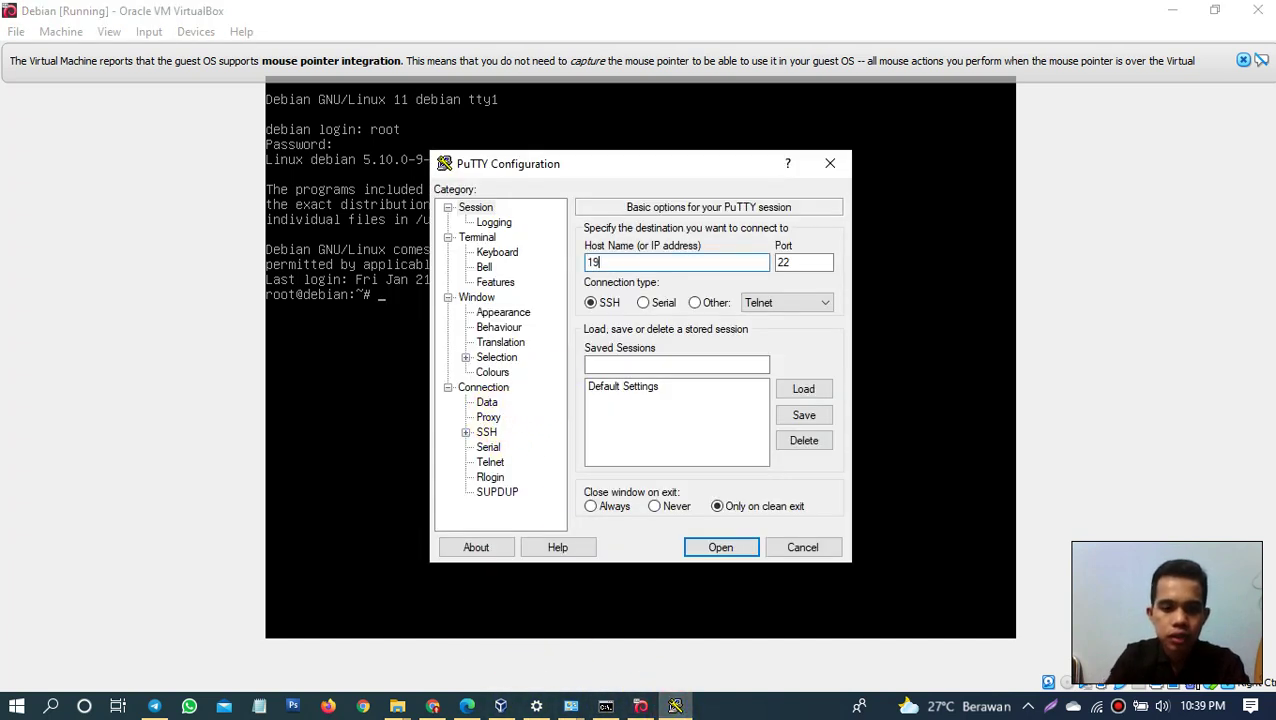
key(BackSpace)
key(BackSpace)
key(BackSpace)
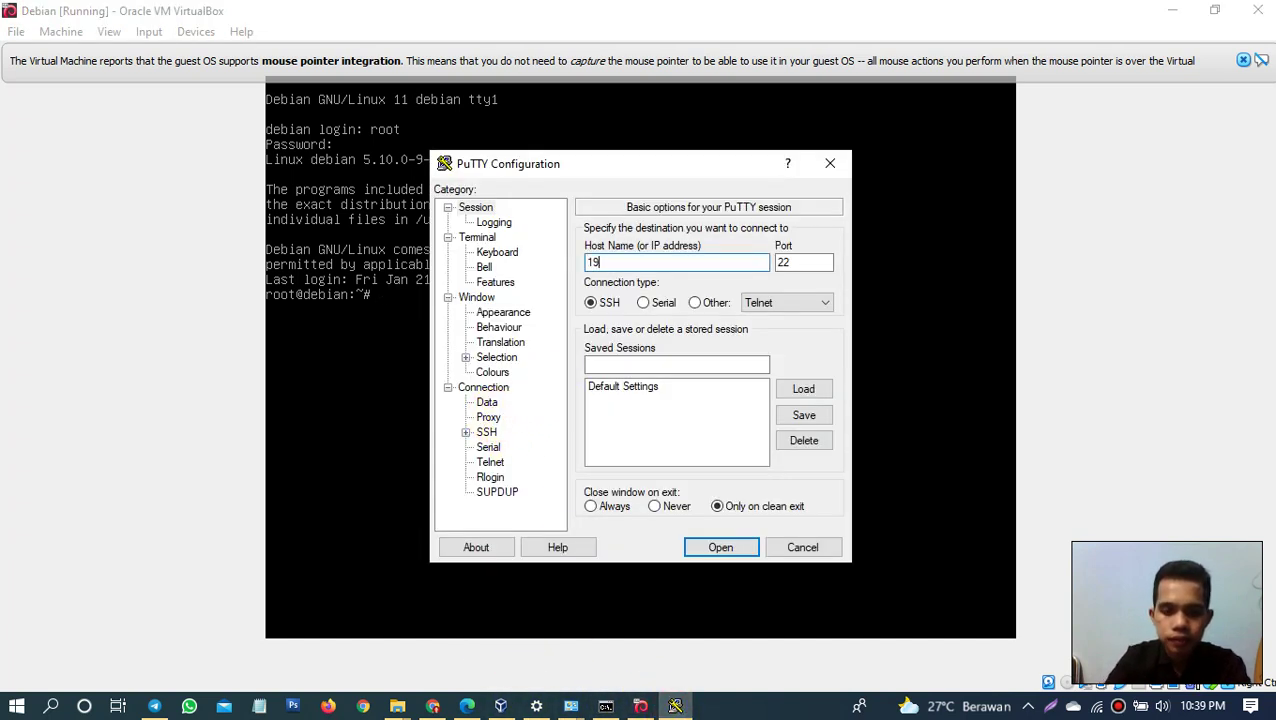
text(2.168.1.1)
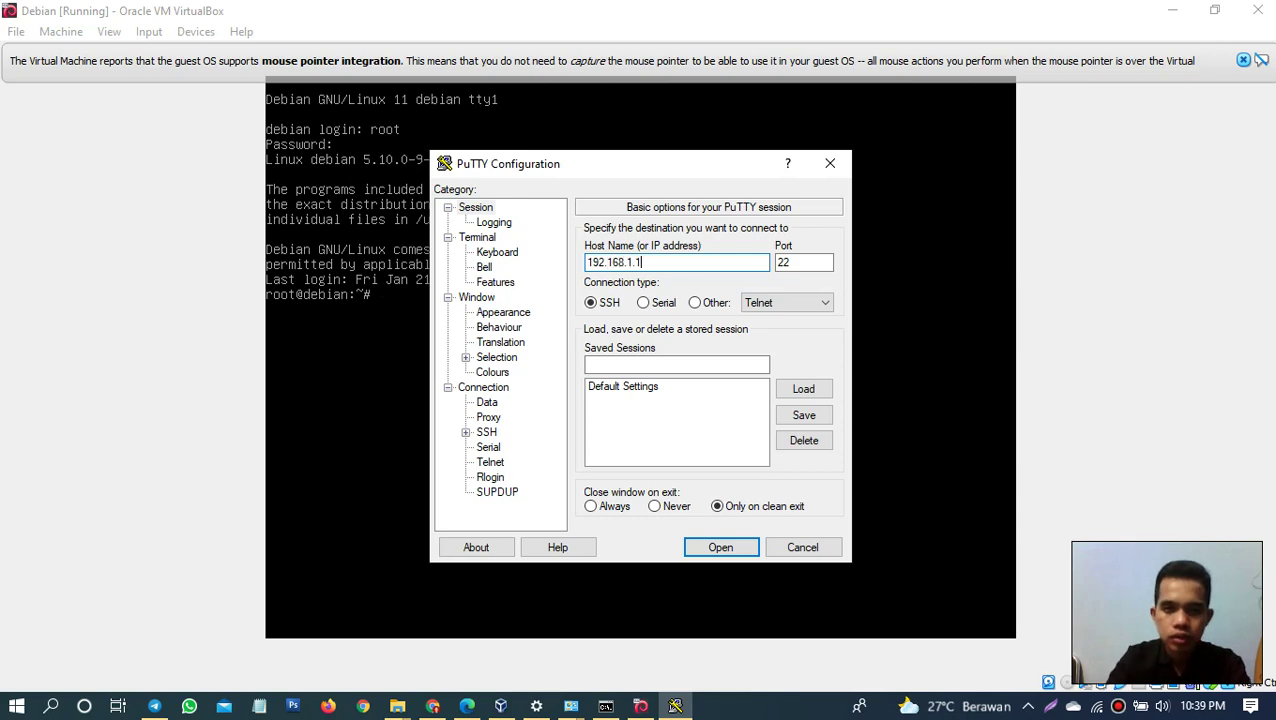
click(724, 550)
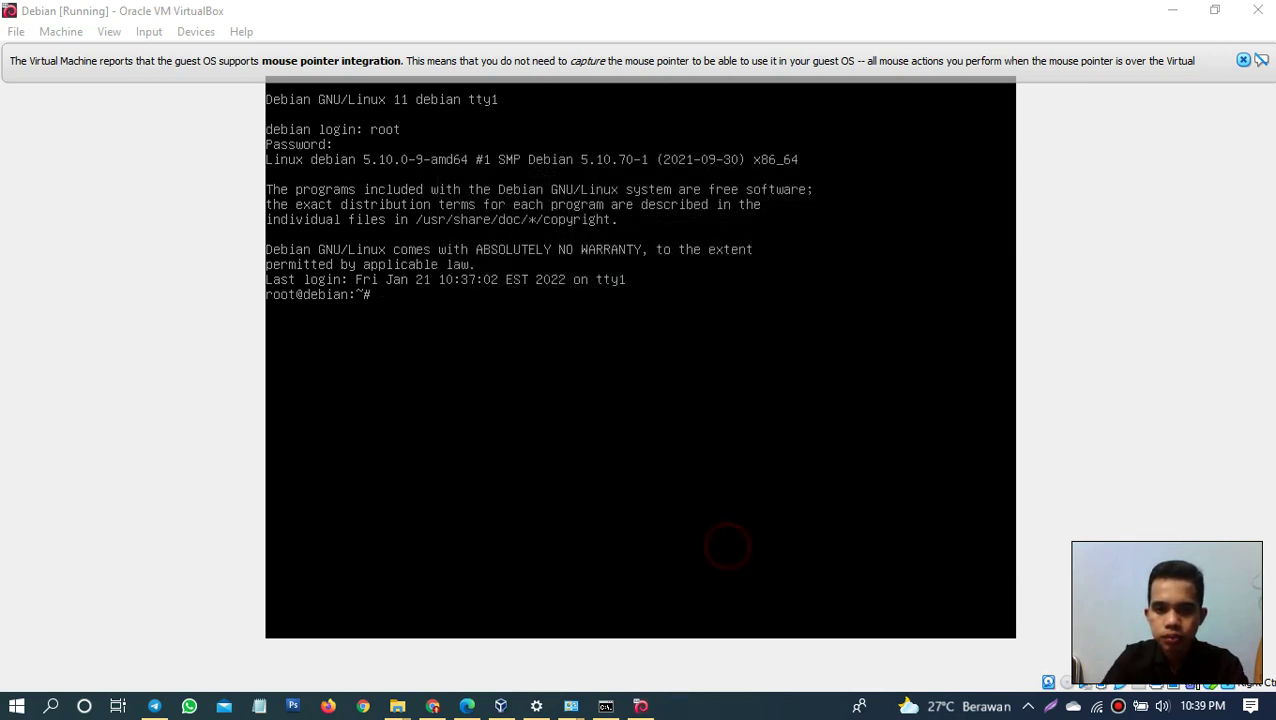
text(root)
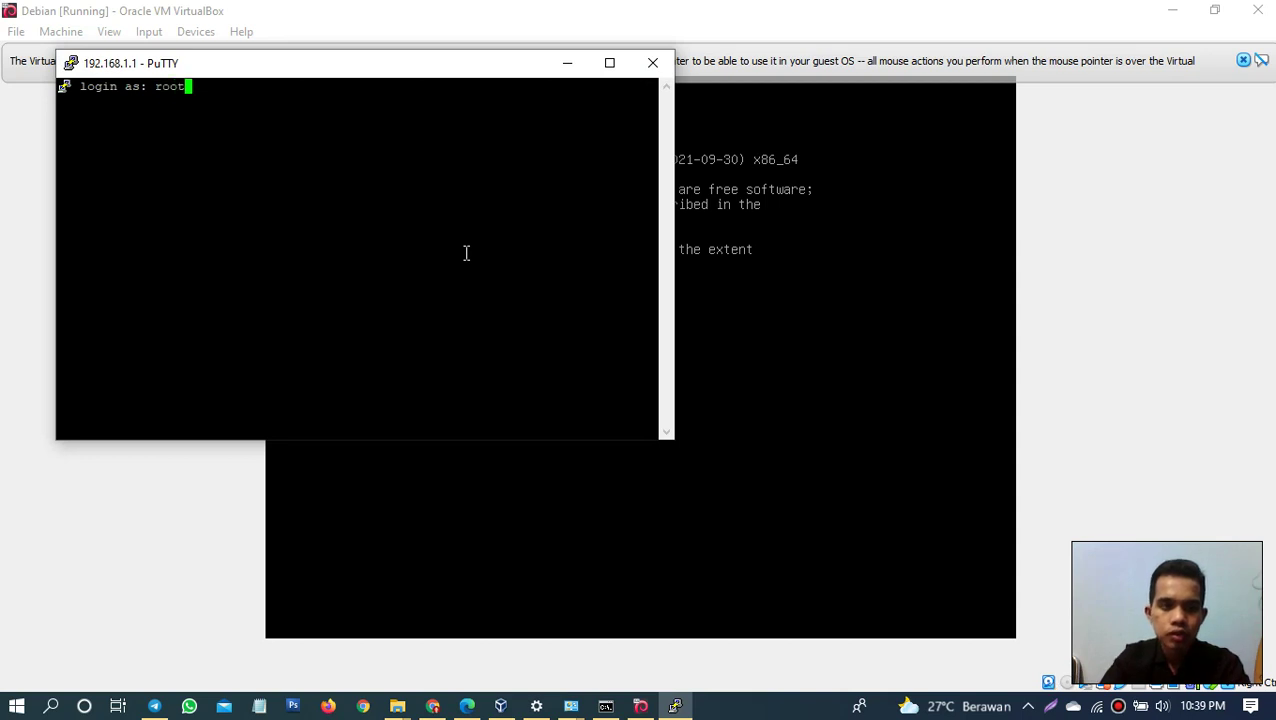
key(Return)
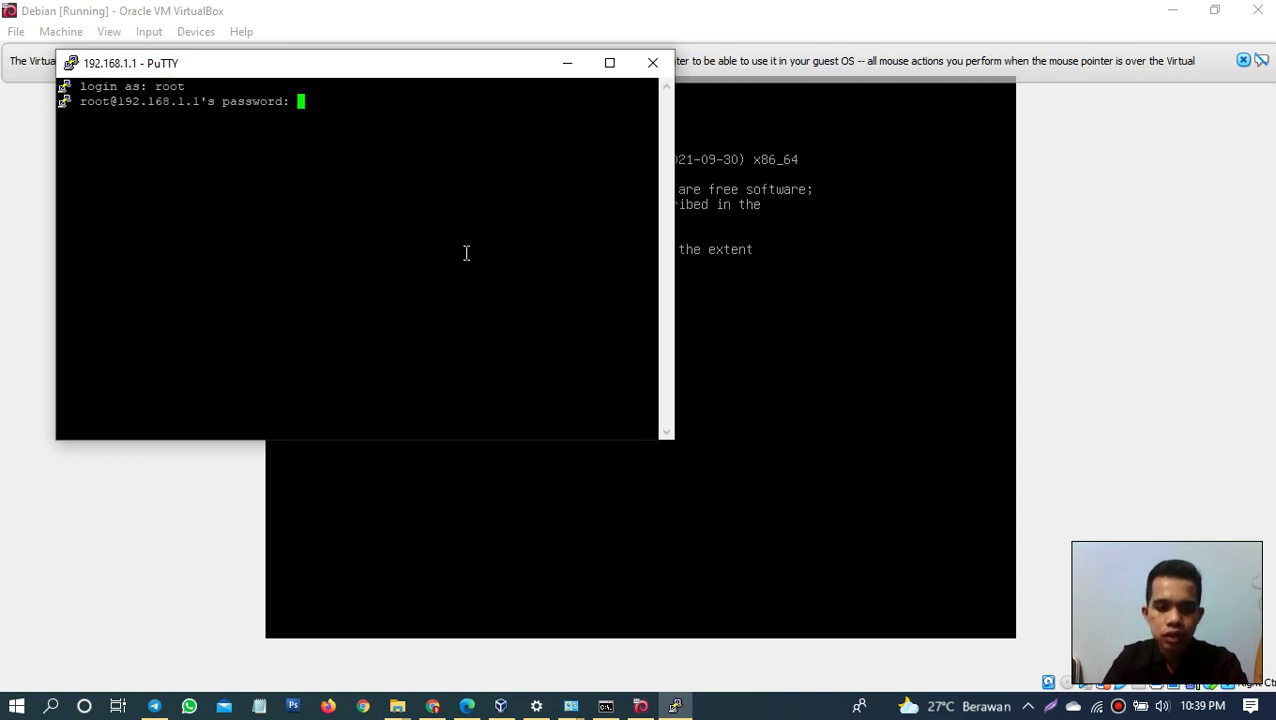
key(Return)
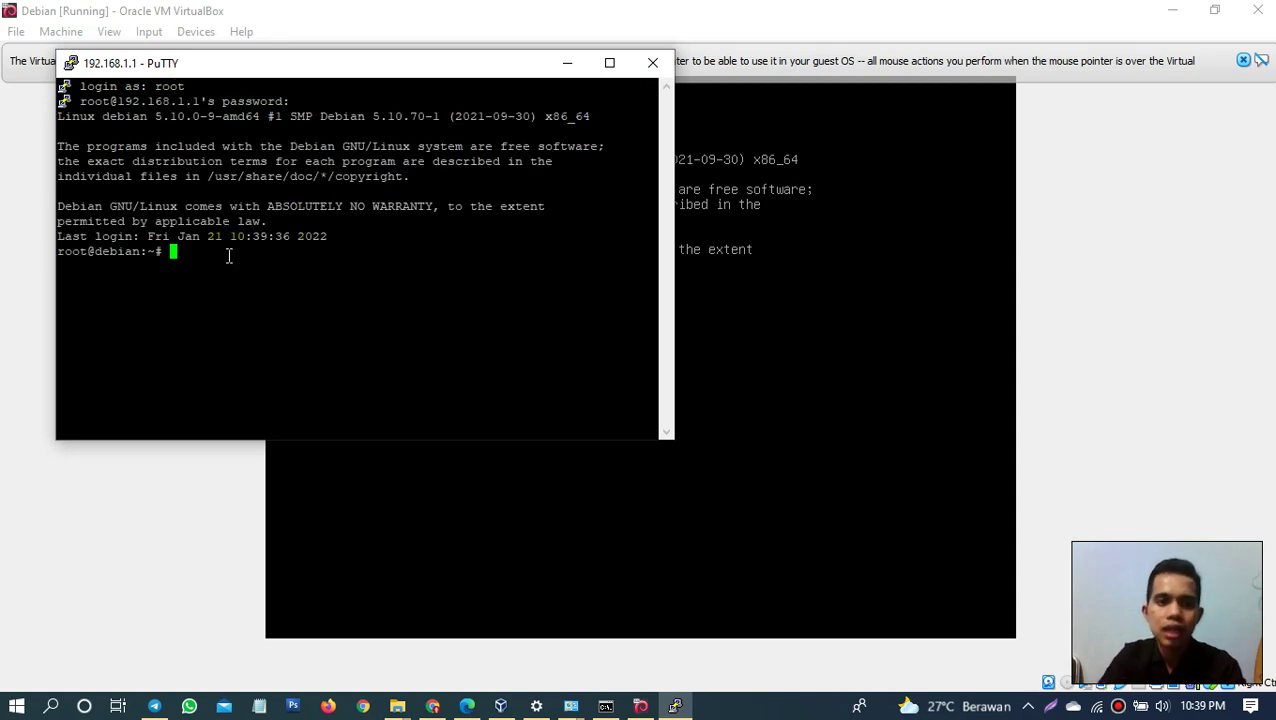
drag(229, 256, 130, 118)
click(190, 254)
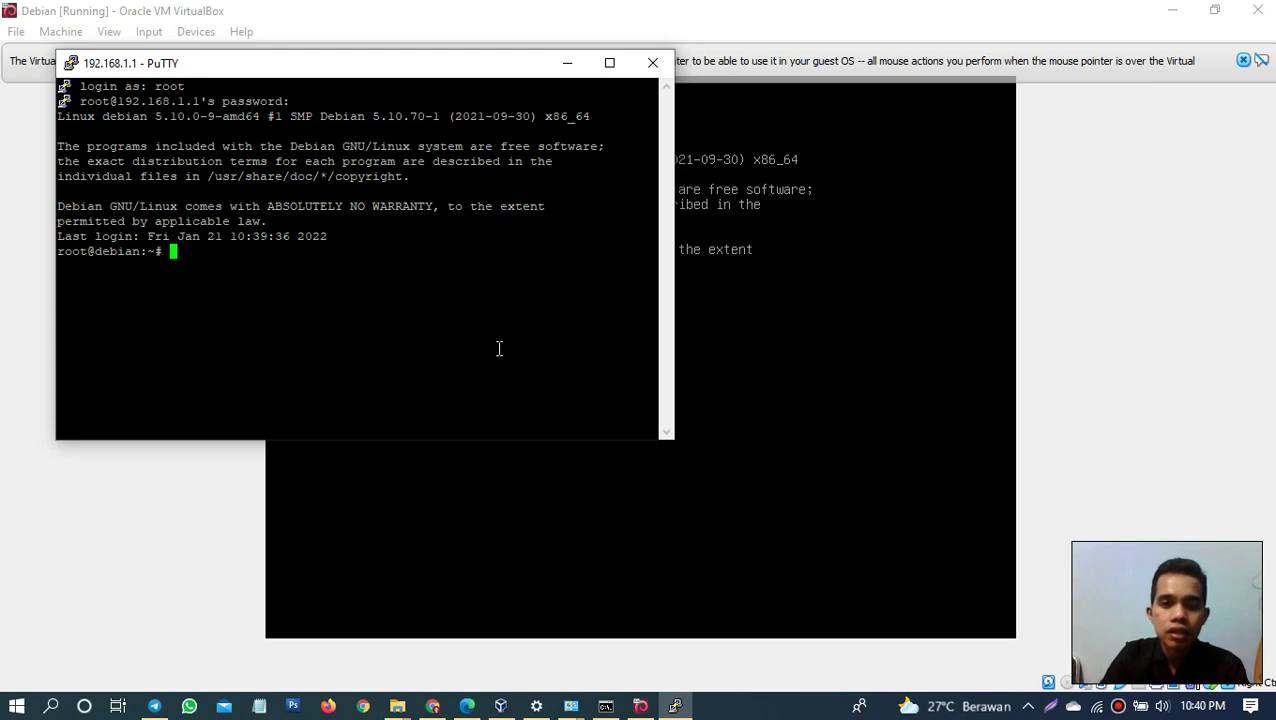
click(745, 710)
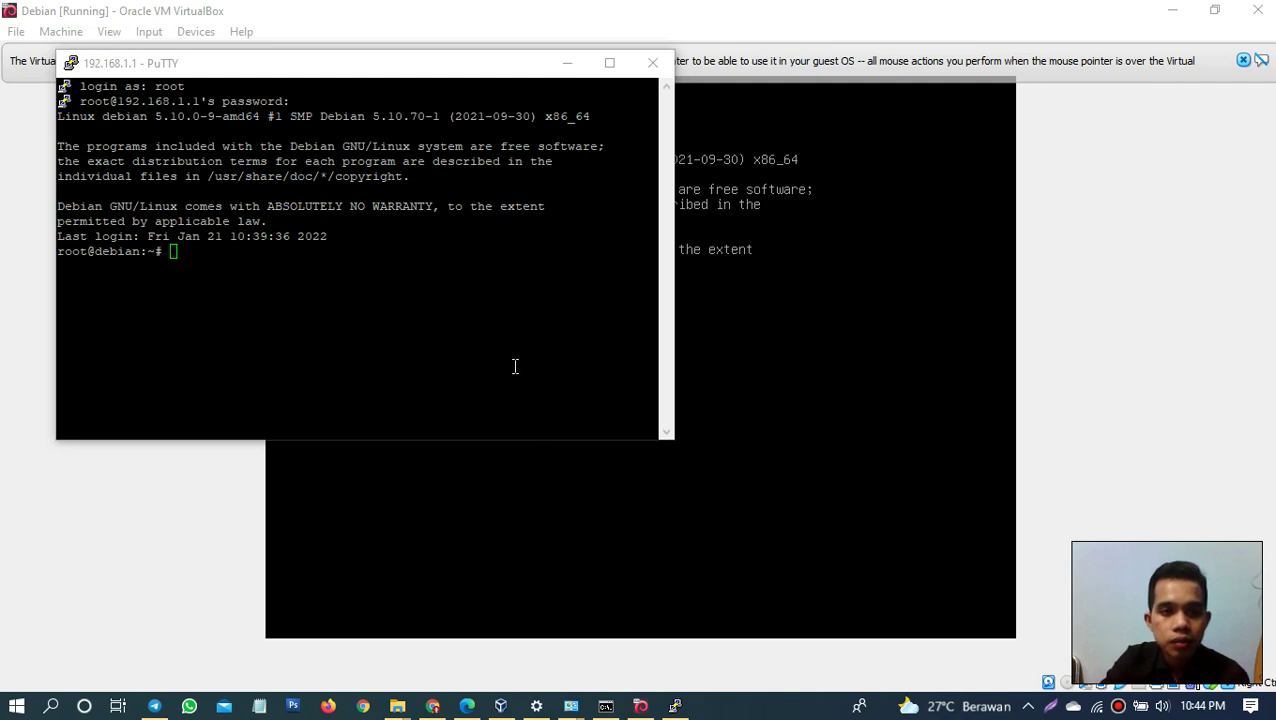
click(178, 252)
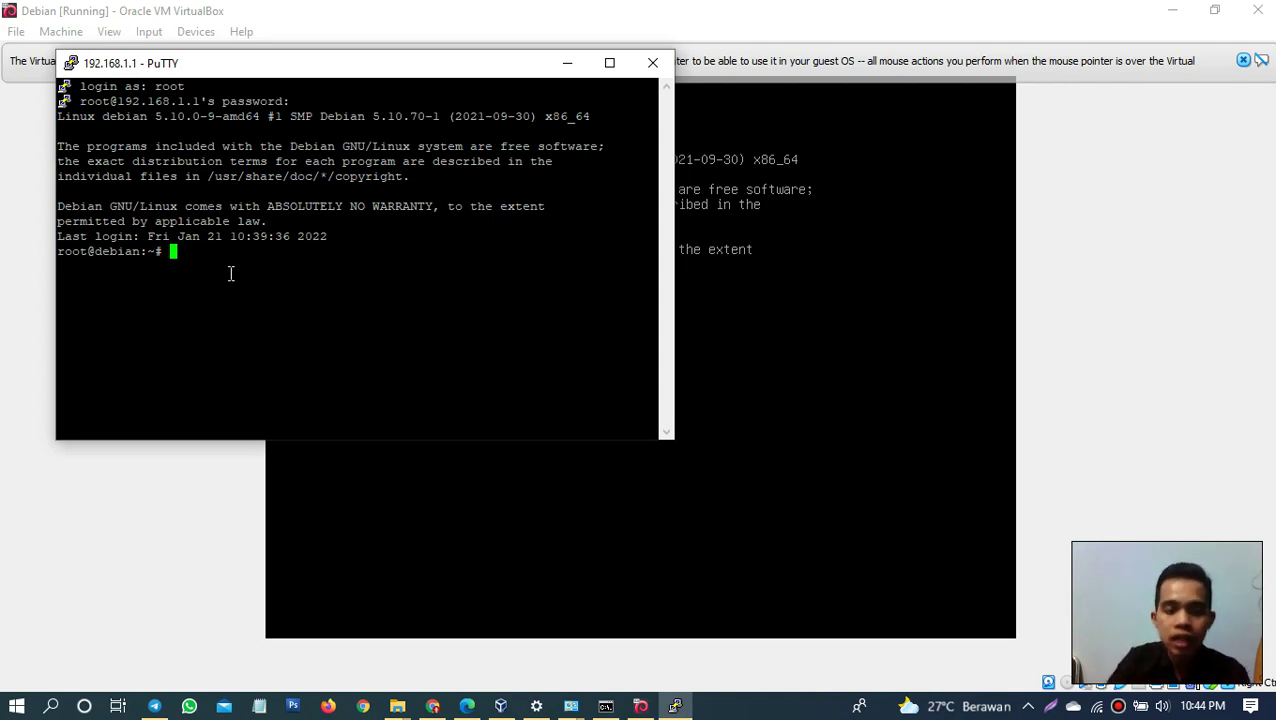
Step: Run 'apt install proftpd' at the root prompt
text(apt )
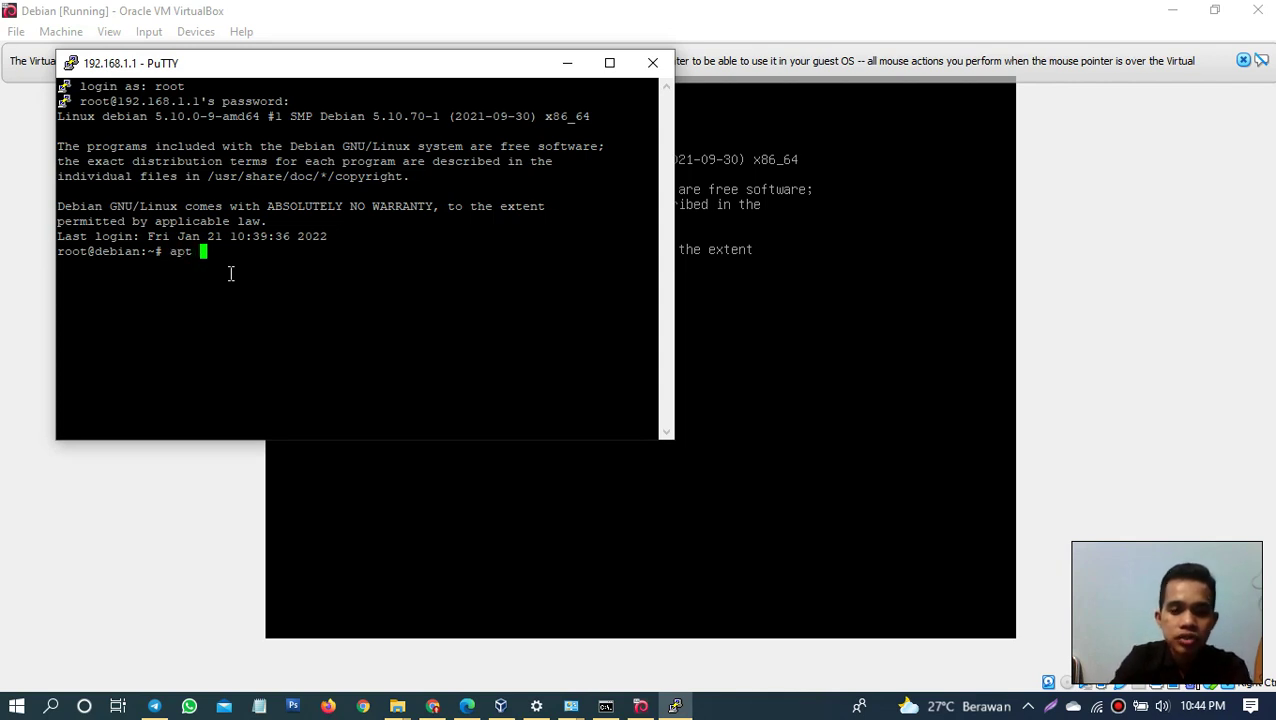
text(sinst)
key(BackSpace)
key(BackSpace)
key(BackSpace)
key(BackSpace)
key(BackSpace)
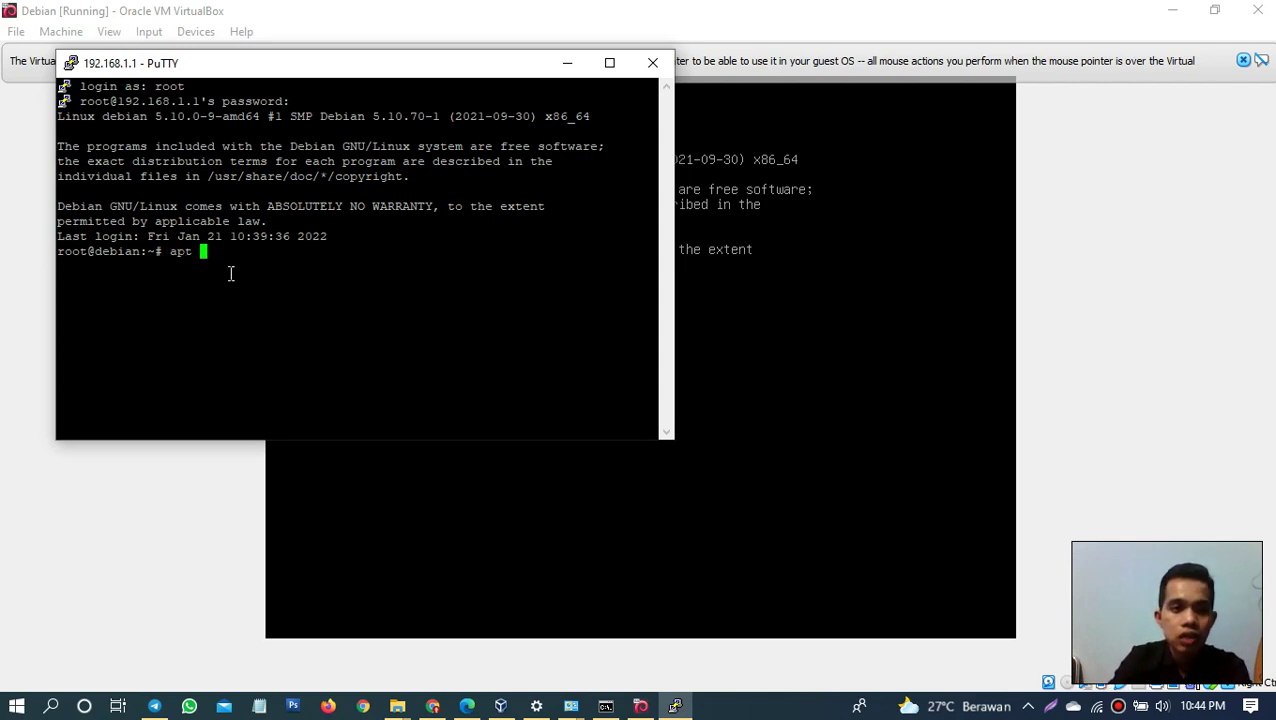
text(install )
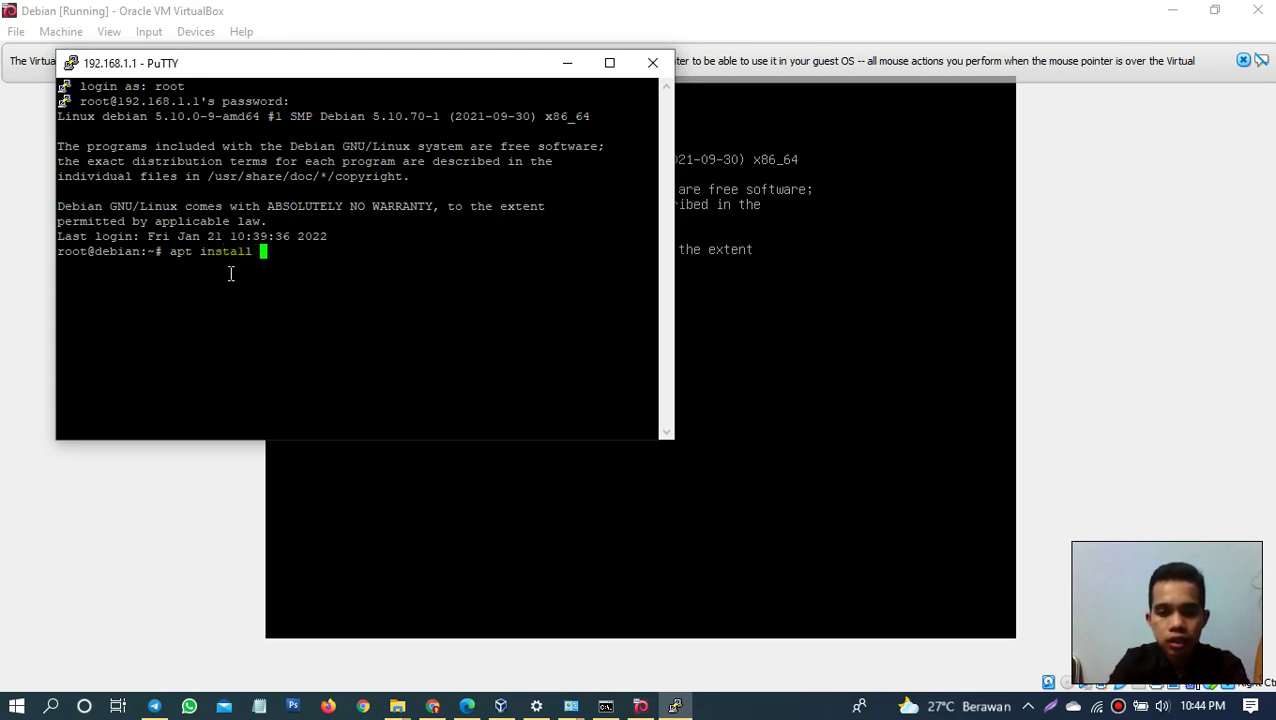
text(pro)
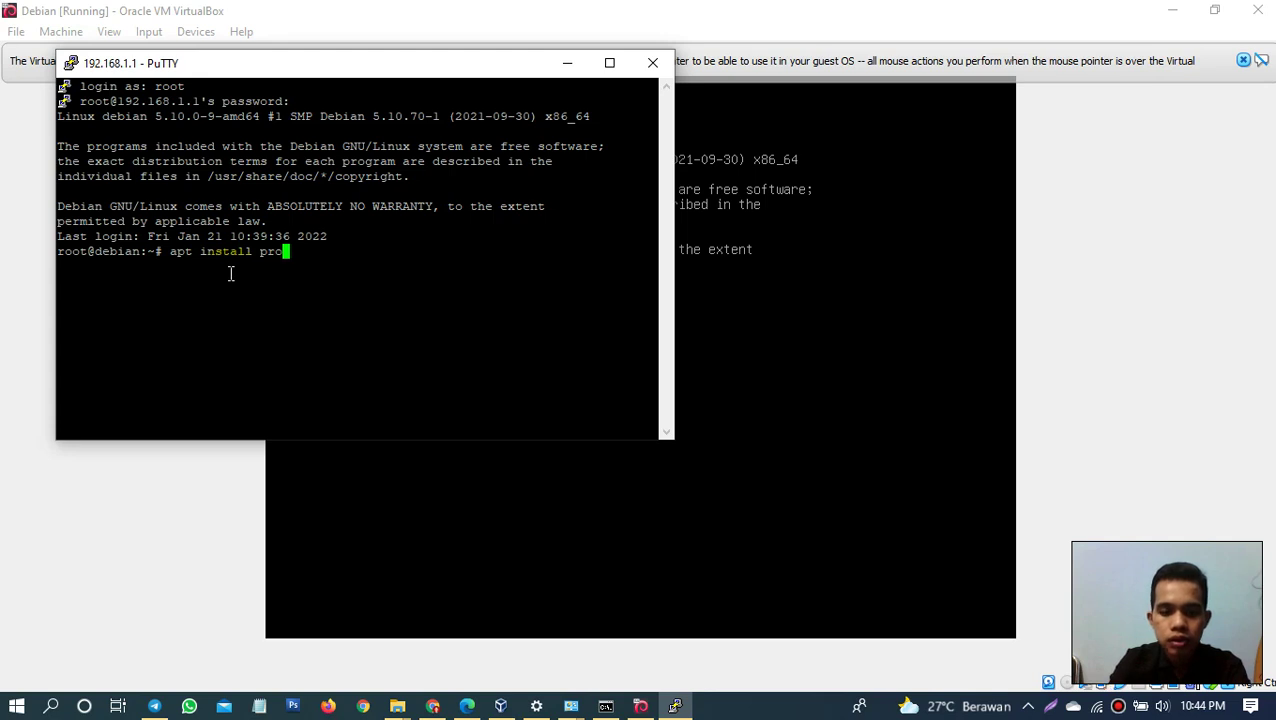
text(ftd)
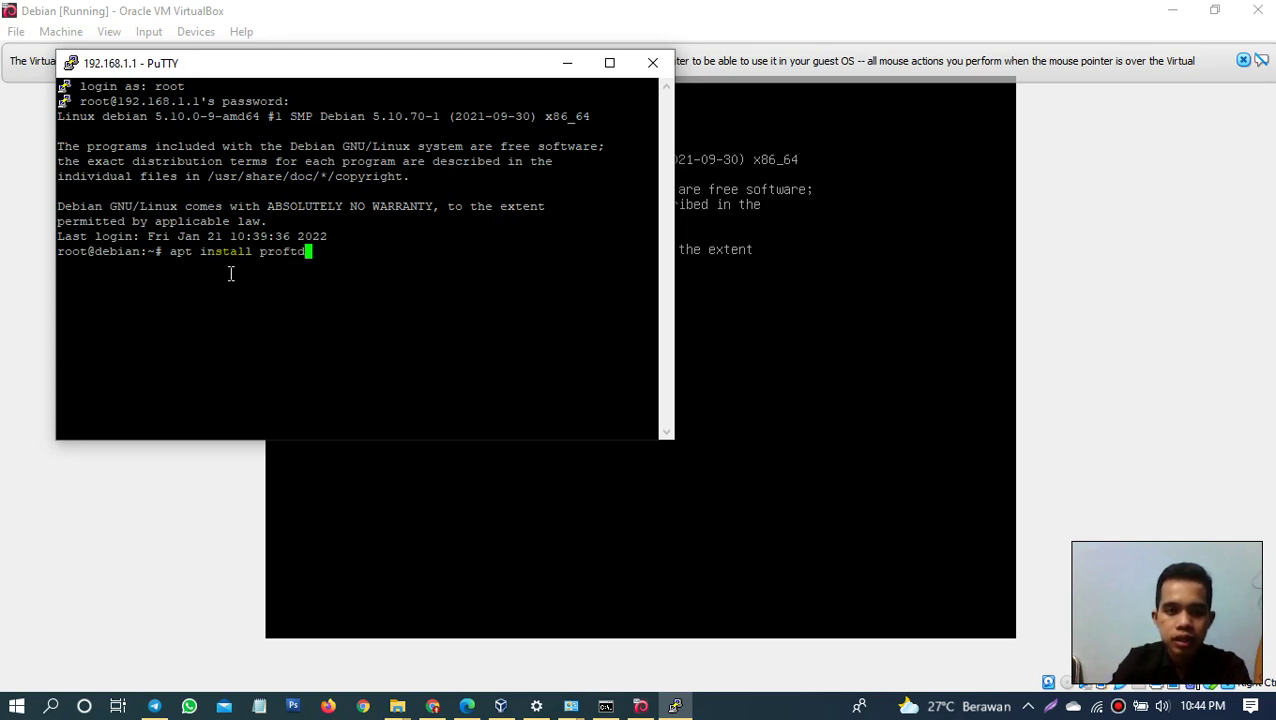
key(BackSpace)
text(pd)
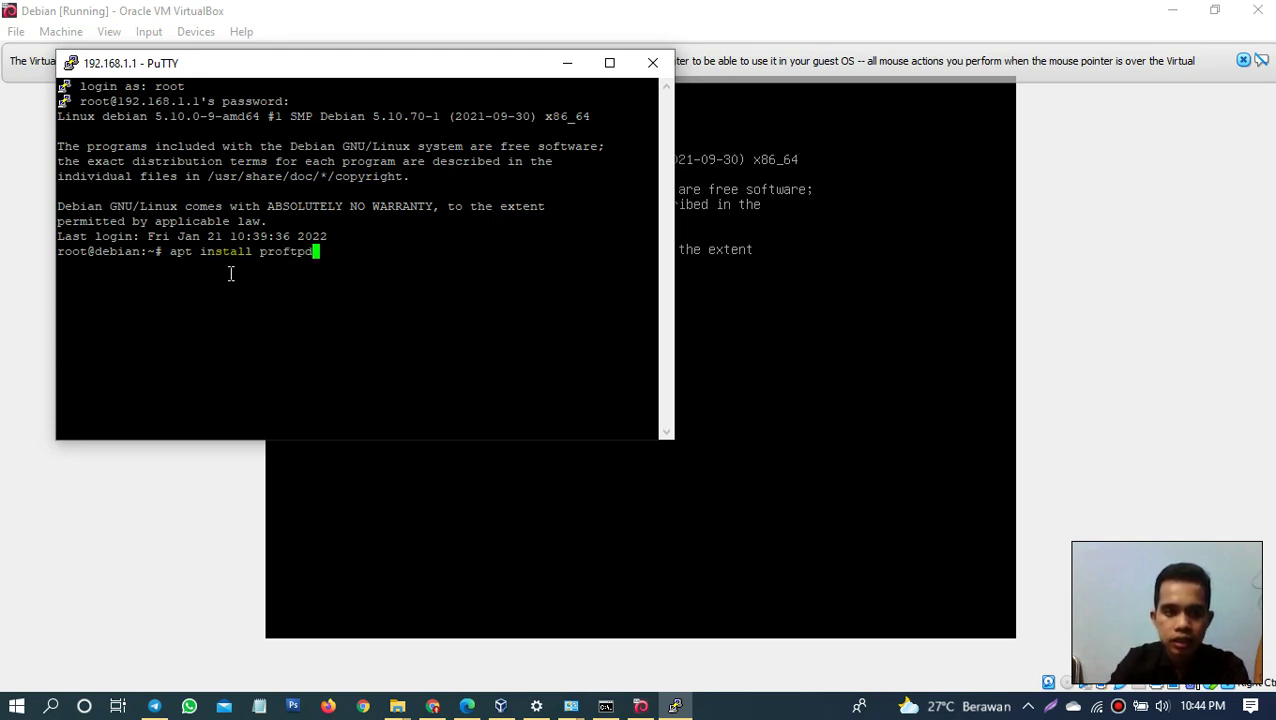
key(Return)
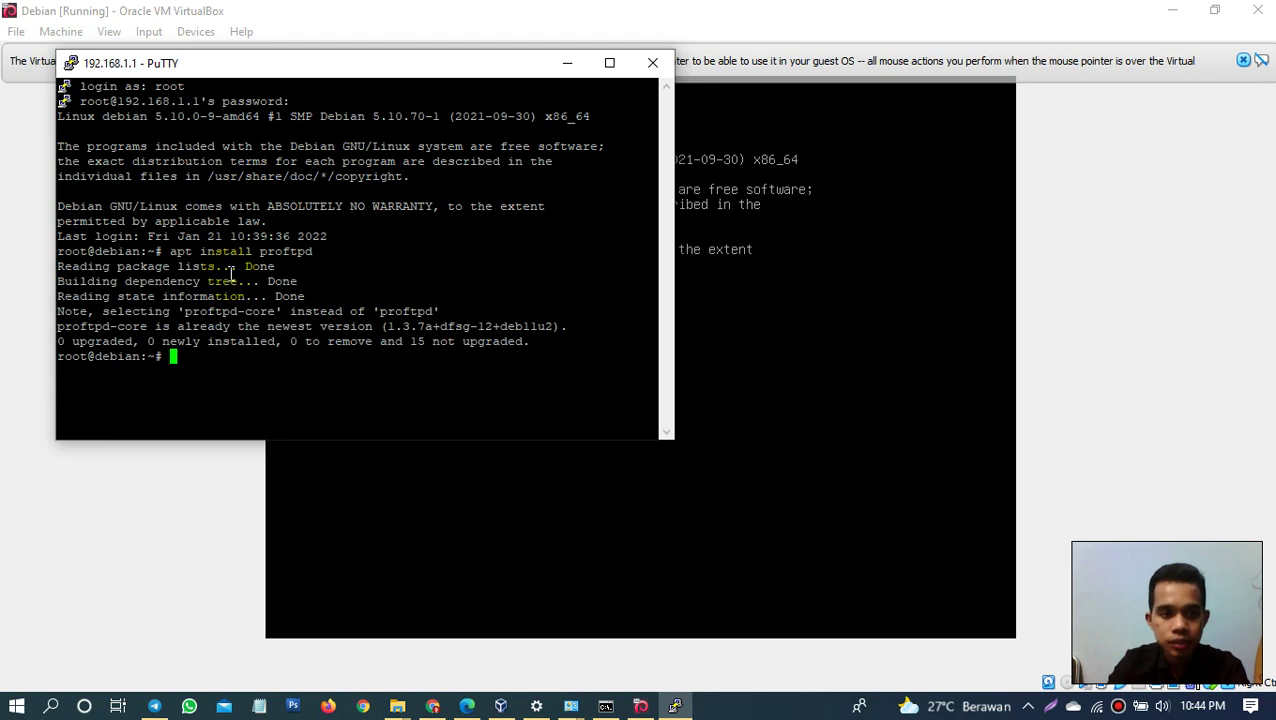
Step: Highlight the apt install command and the package name proftpd to explain them
drag(170, 251, 550, 335)
click(241, 253)
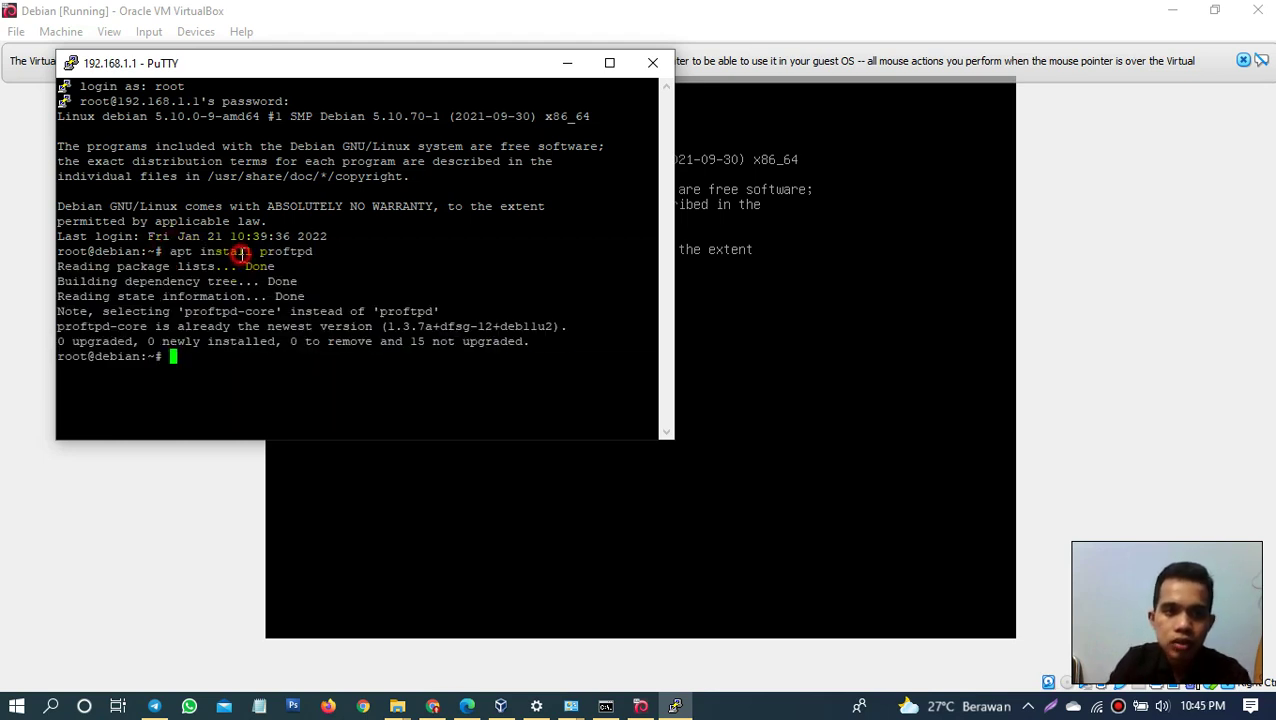
drag(163, 251, 316, 247)
drag(315, 251, 262, 260)
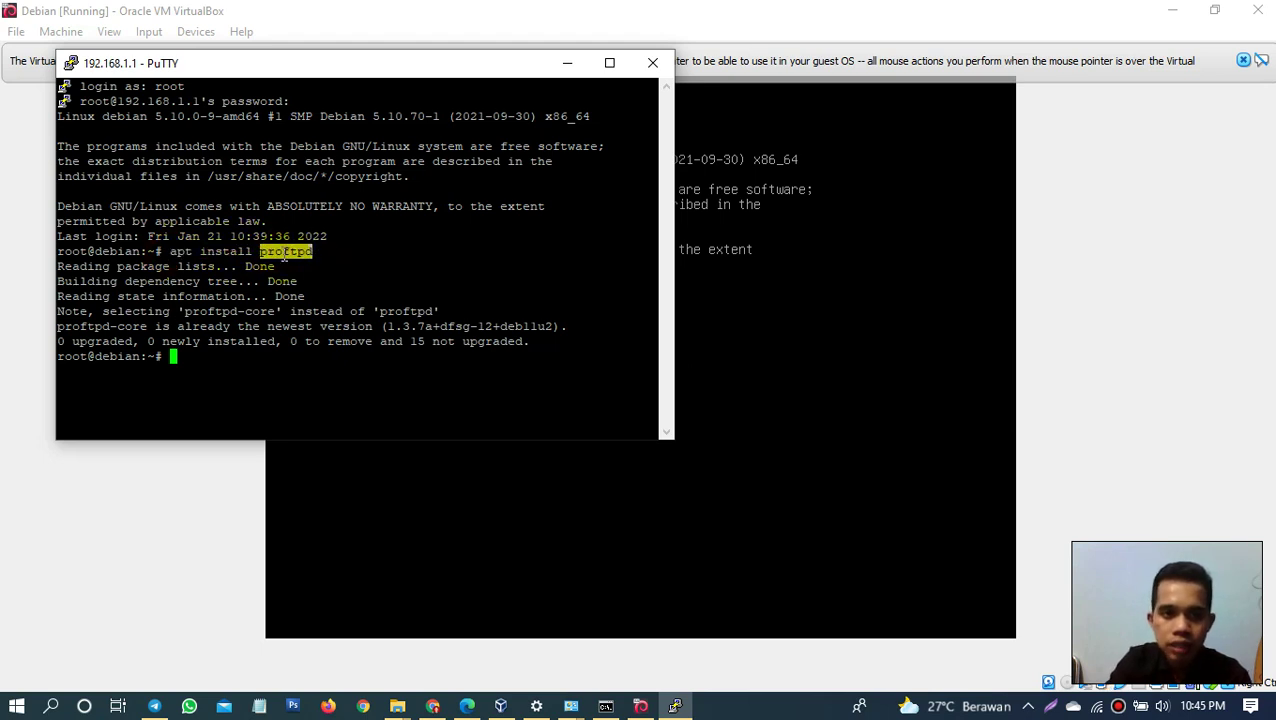
click(270, 257)
double_click(288, 252)
click(314, 252)
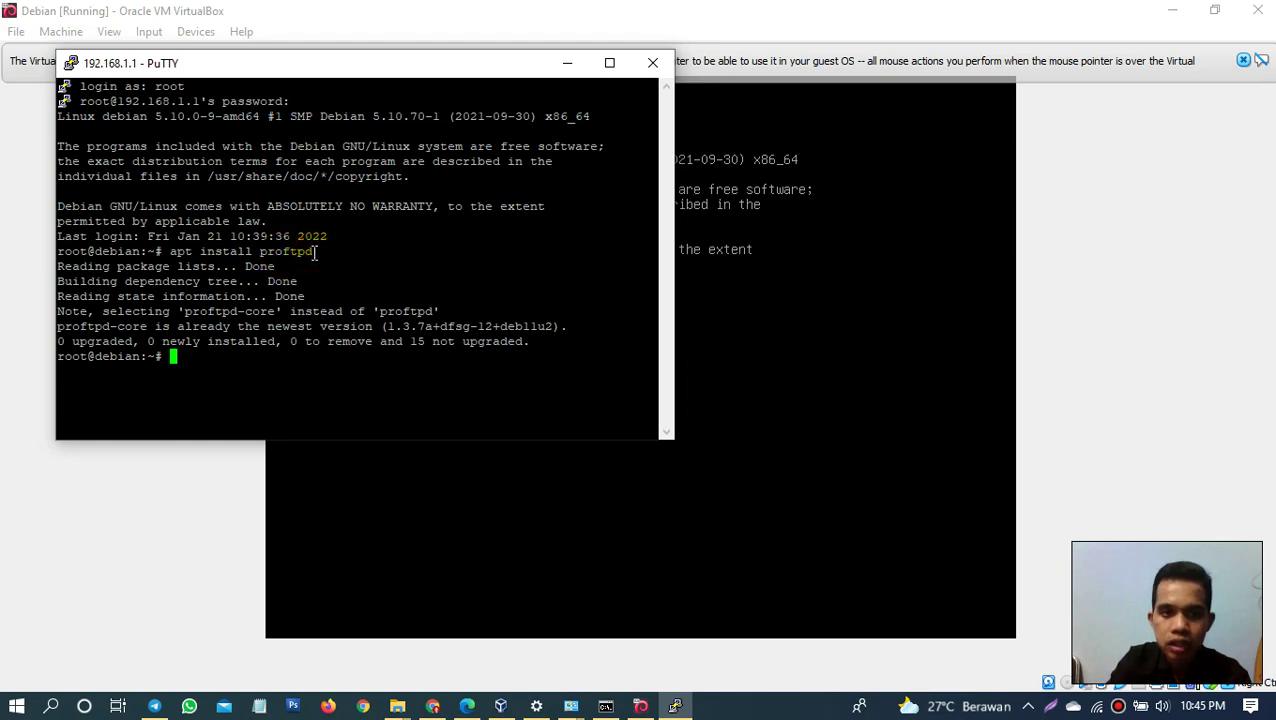
triple_click(300, 251)
double_click(313, 252)
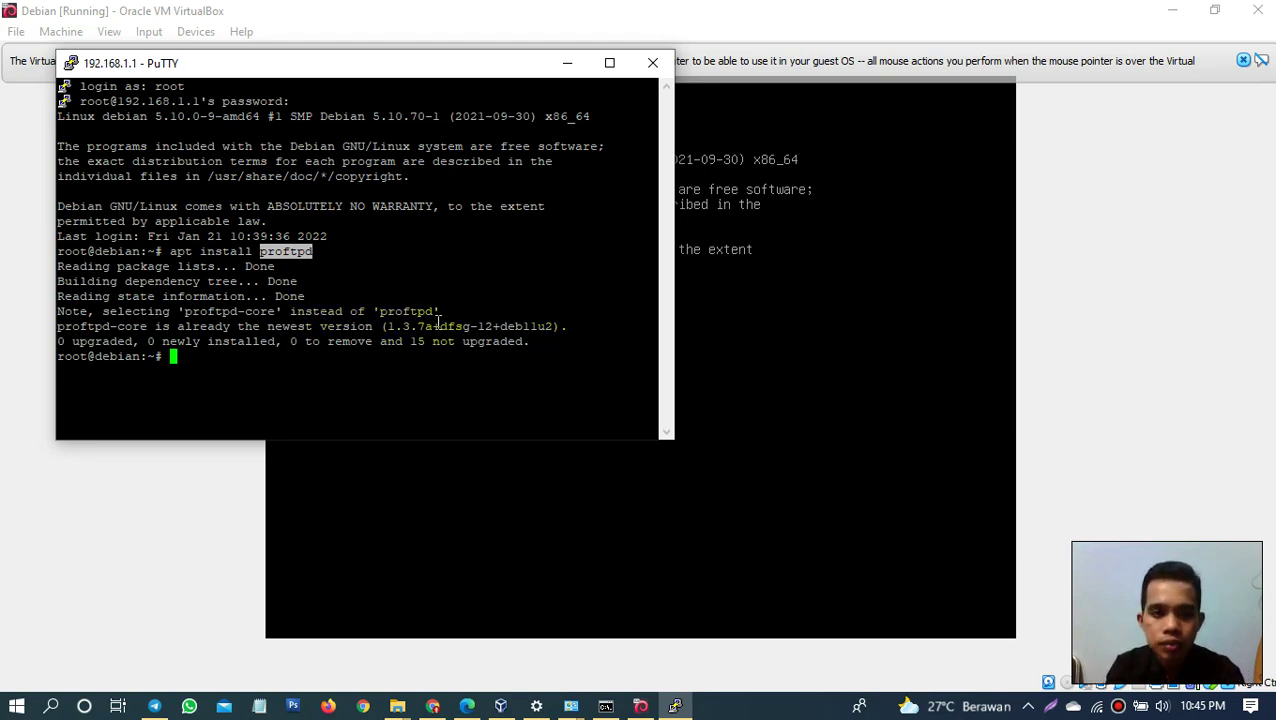
Step: Highlight the output showing proftpd-core 1.3.7a+dfsg-12+deb11u2 is already the newest version
drag(531, 346, 72, 207)
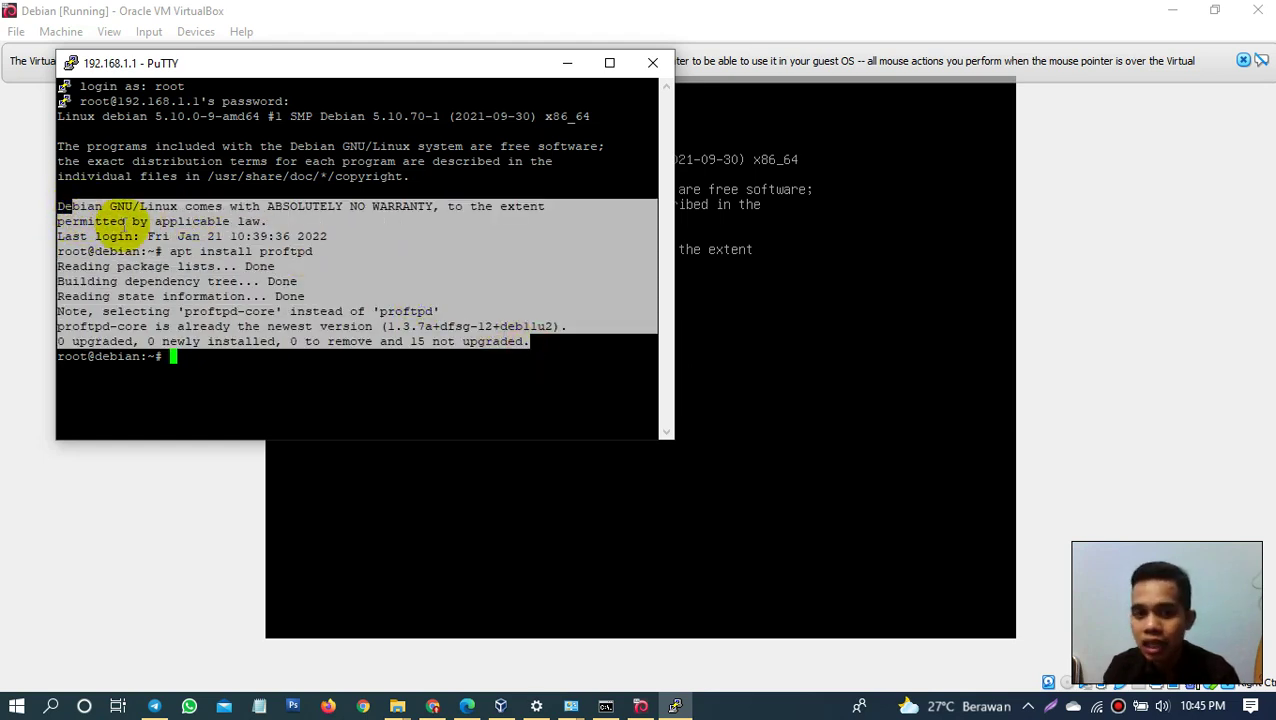
double_click(535, 342)
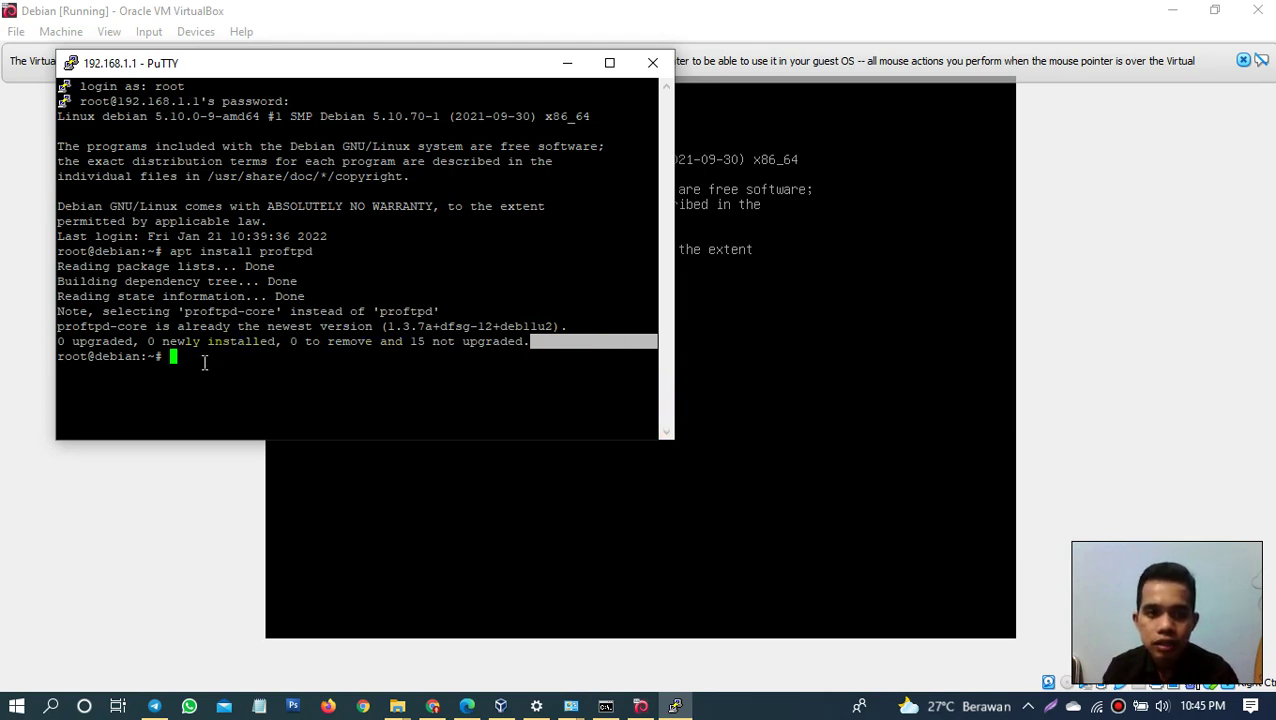
double_click(173, 358)
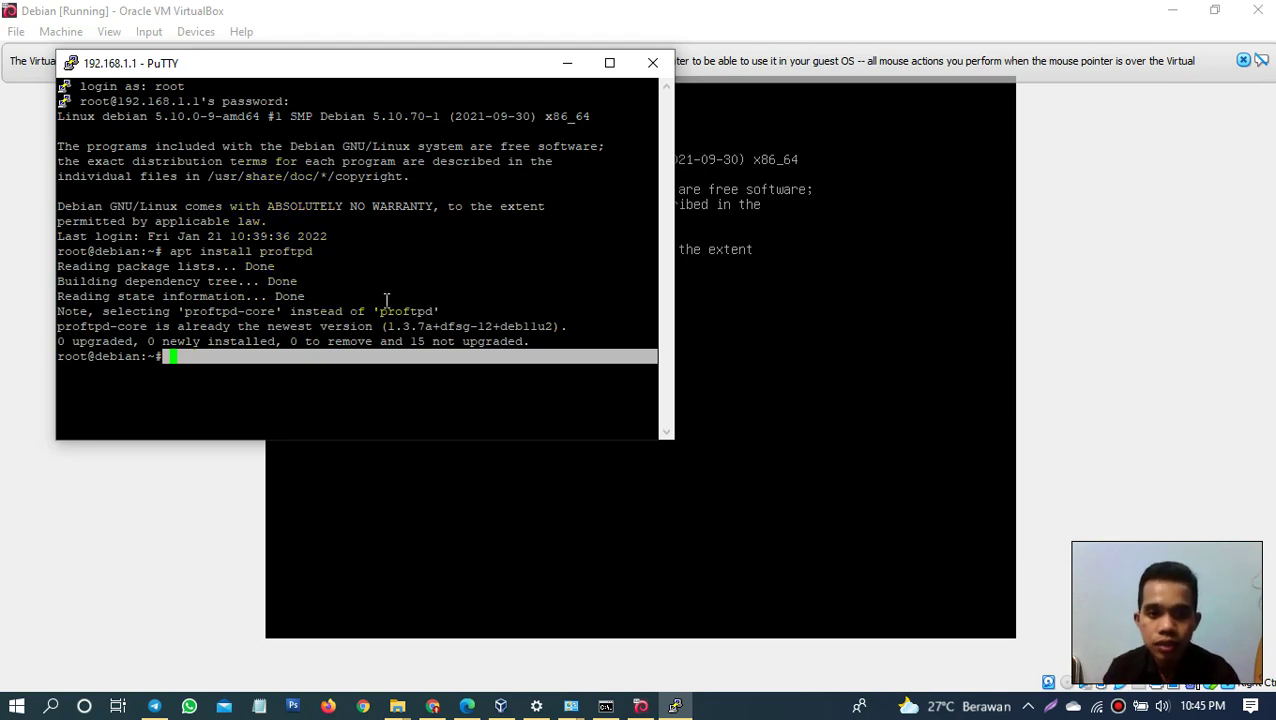
click(300, 355)
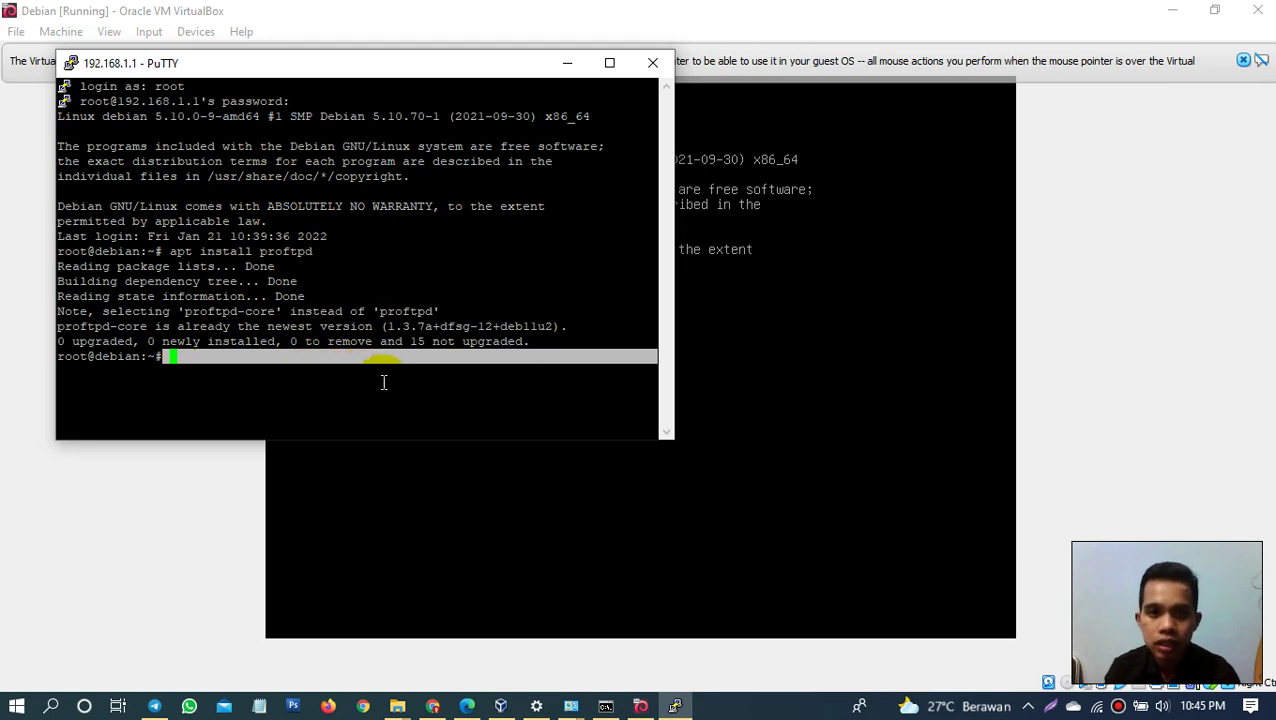
Step: Ping 192.168.1.1 from the Debian shell and stop after 6 replies with 0% packet loss
click(315, 377)
text(ping )
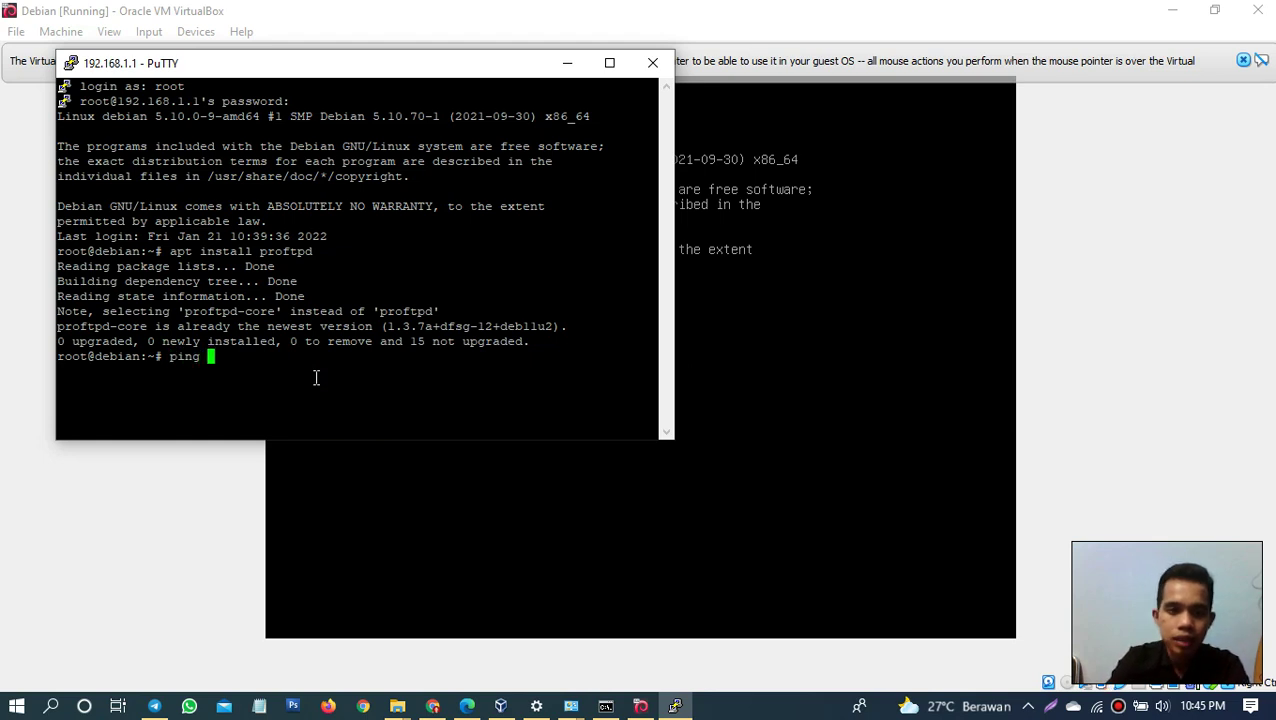
text(192.1681)
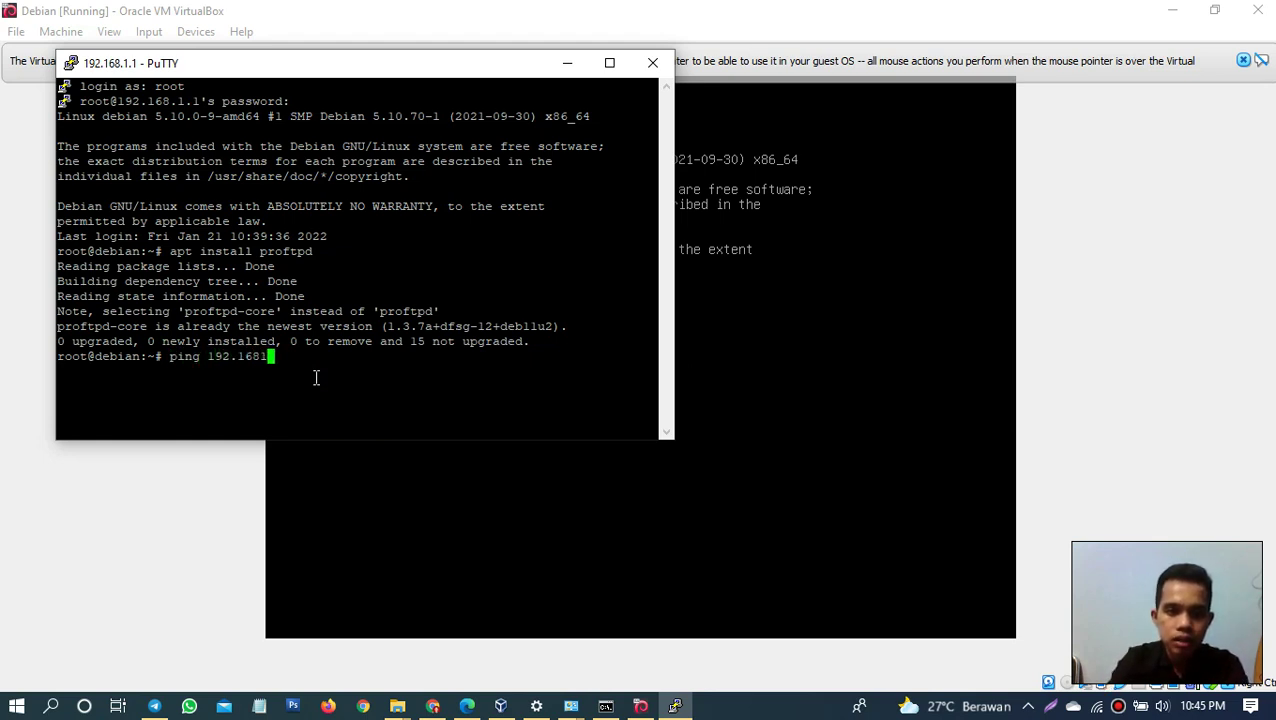
key(BackSpace)
text(.1.1)
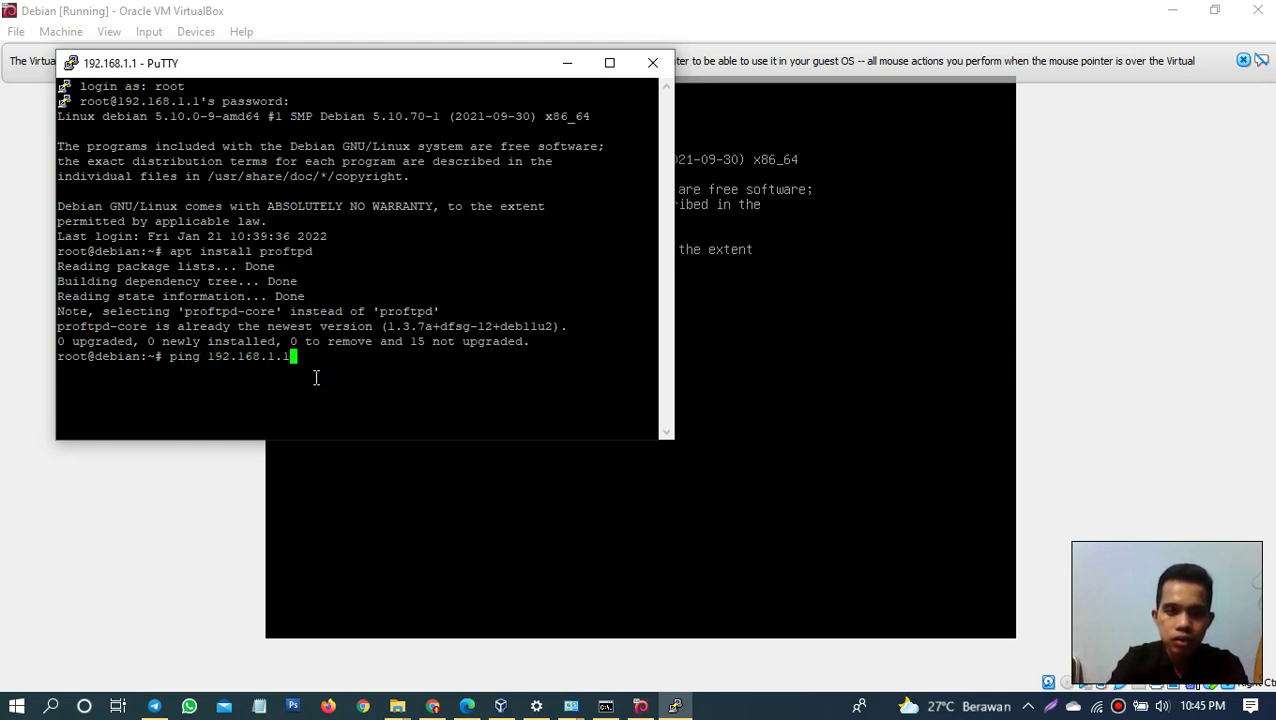
key(Return)
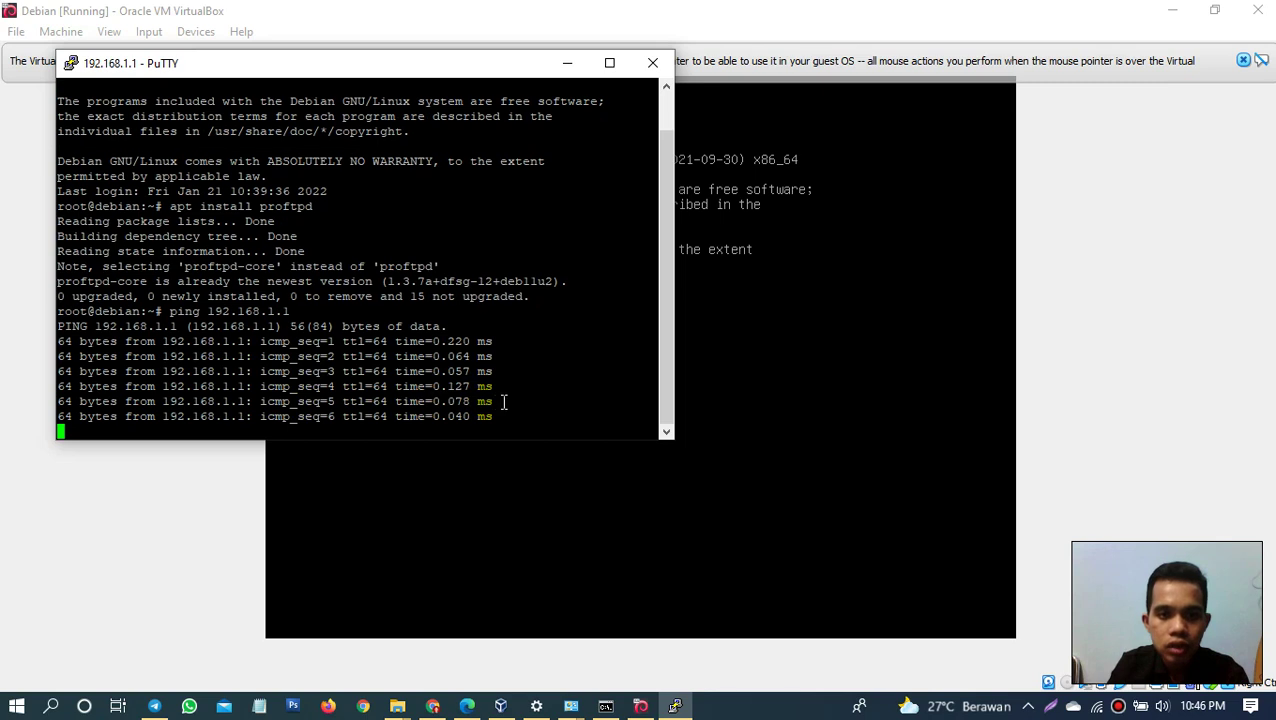
key(ctrl+c)
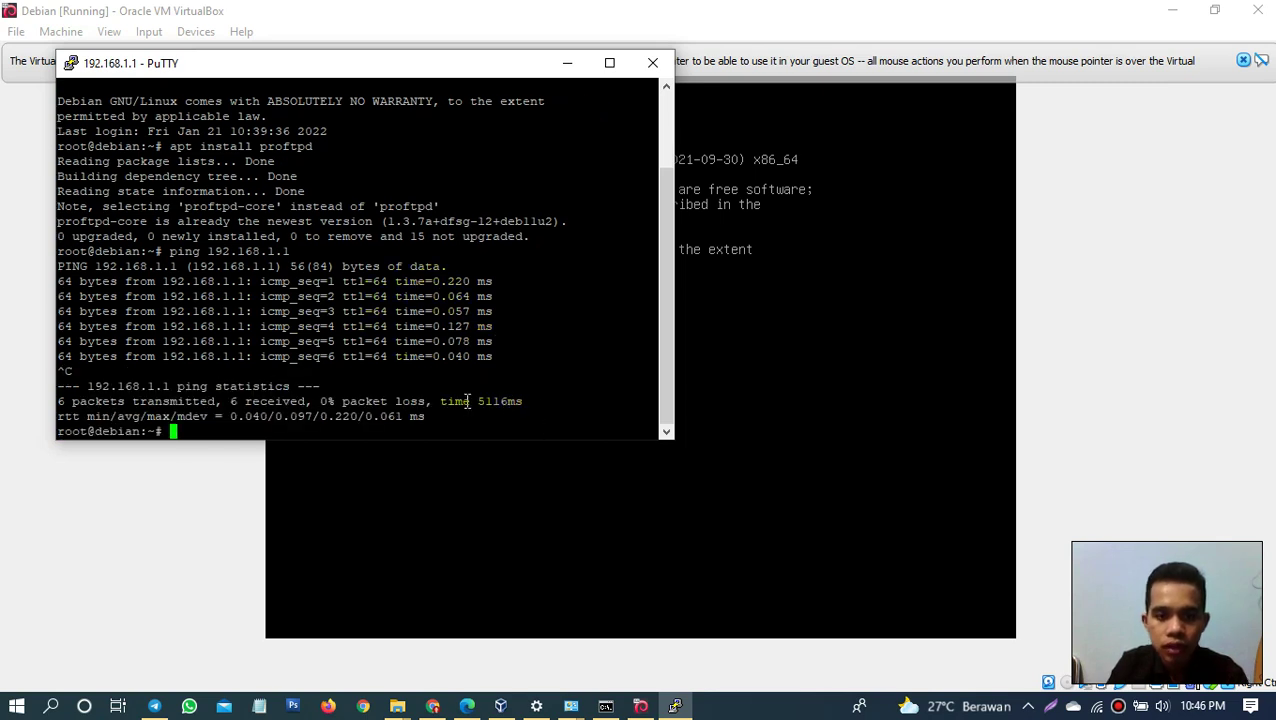
click(733, 706)
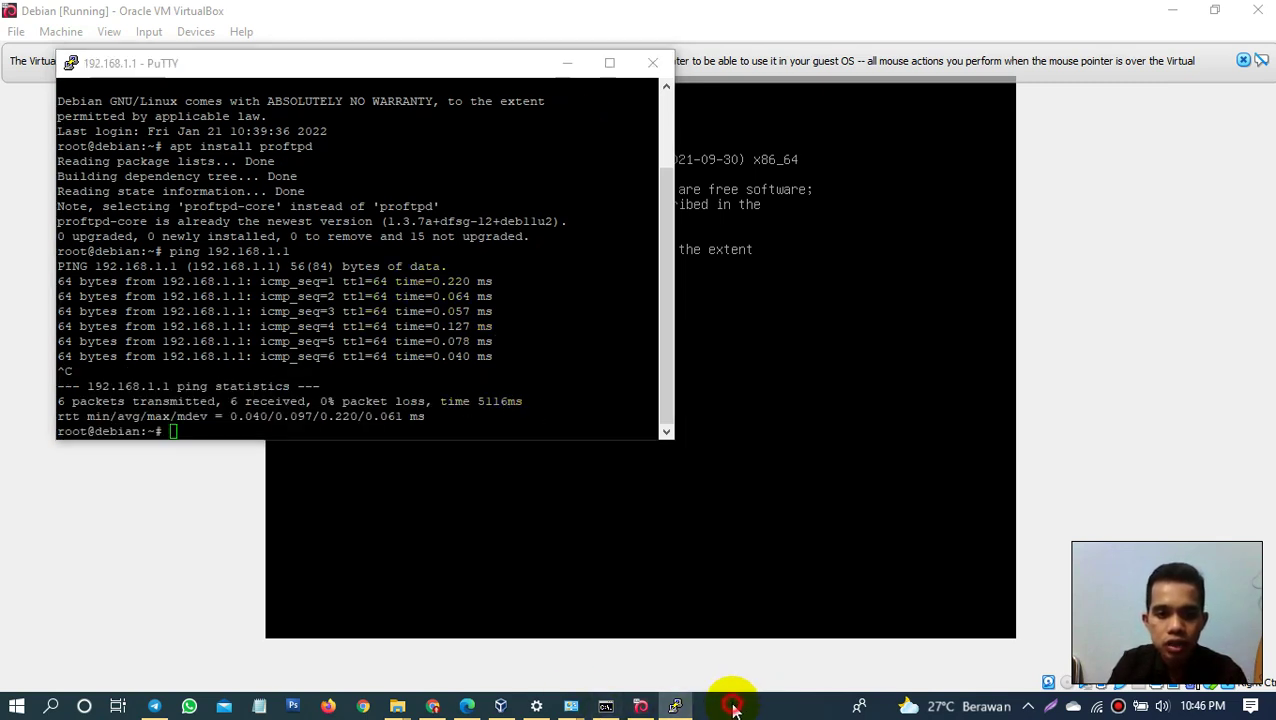
key(super)
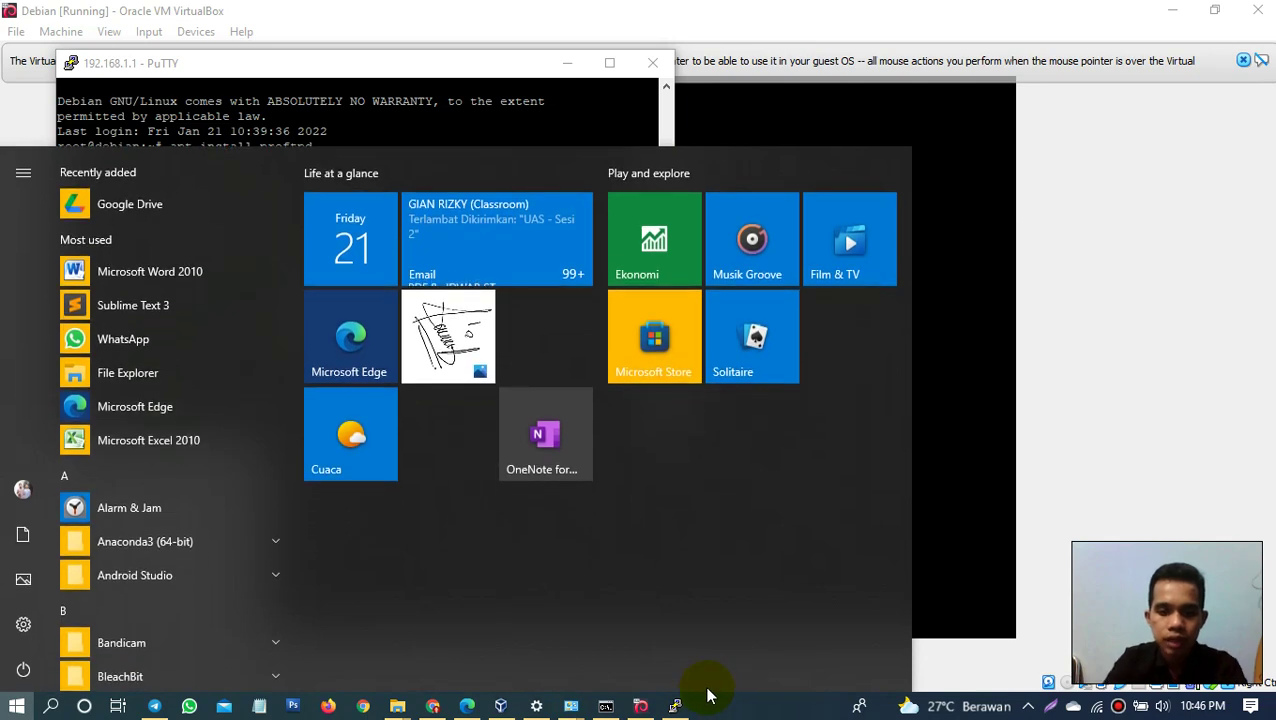
Step: Rerun ping 192.168.1.1 in the host's Command Prompt, then minimize it
text(pin)
key(BackSpace)
key(BackSpace)
key(BackSpace)
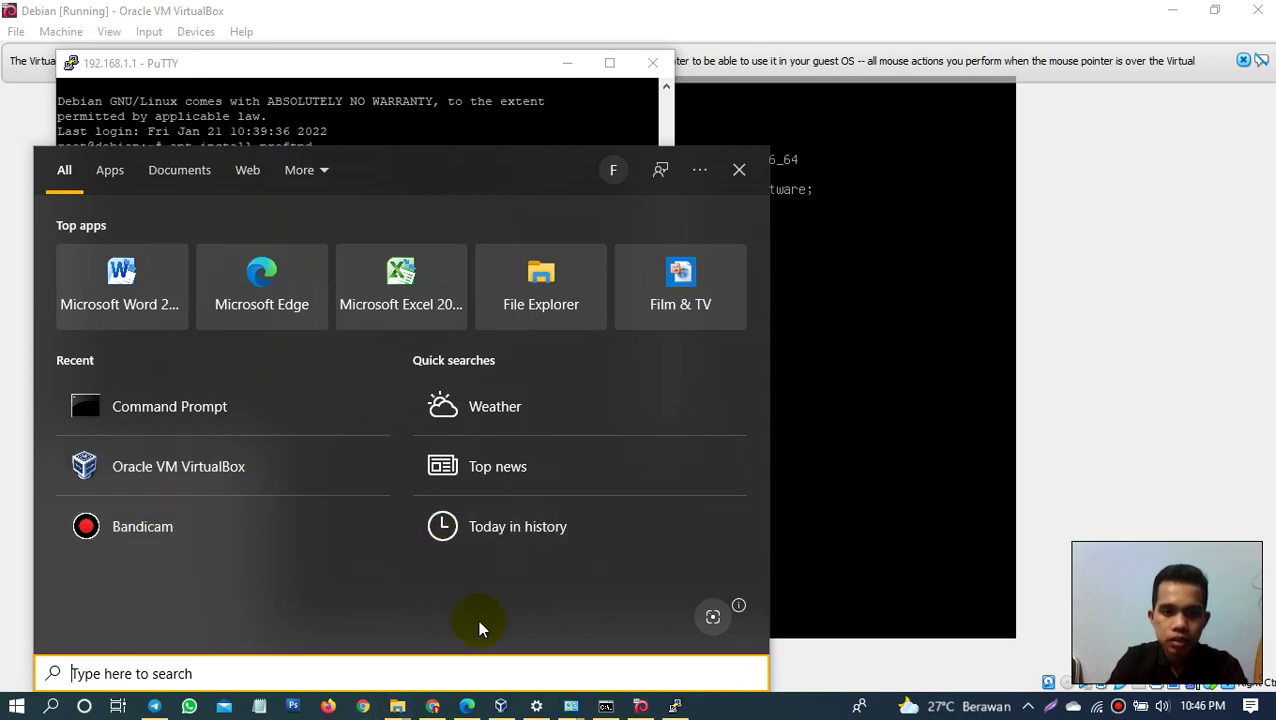
click(606, 706)
key(Up)
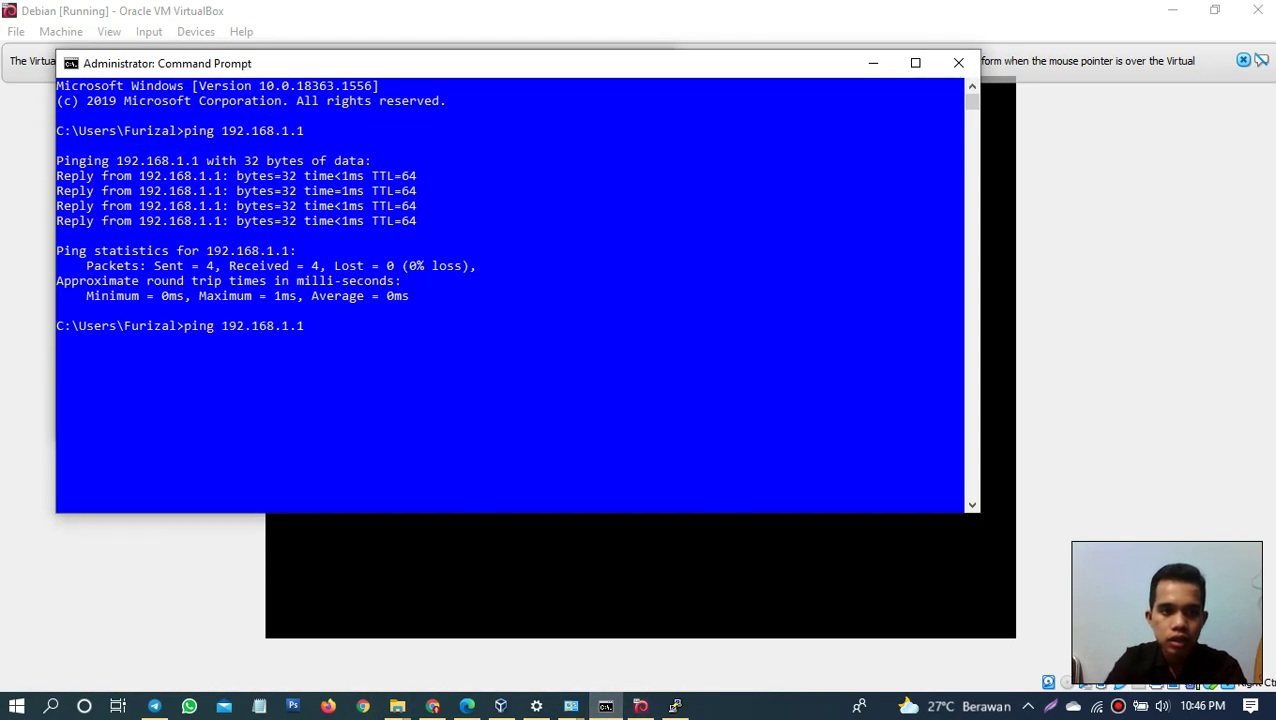
key(Return)
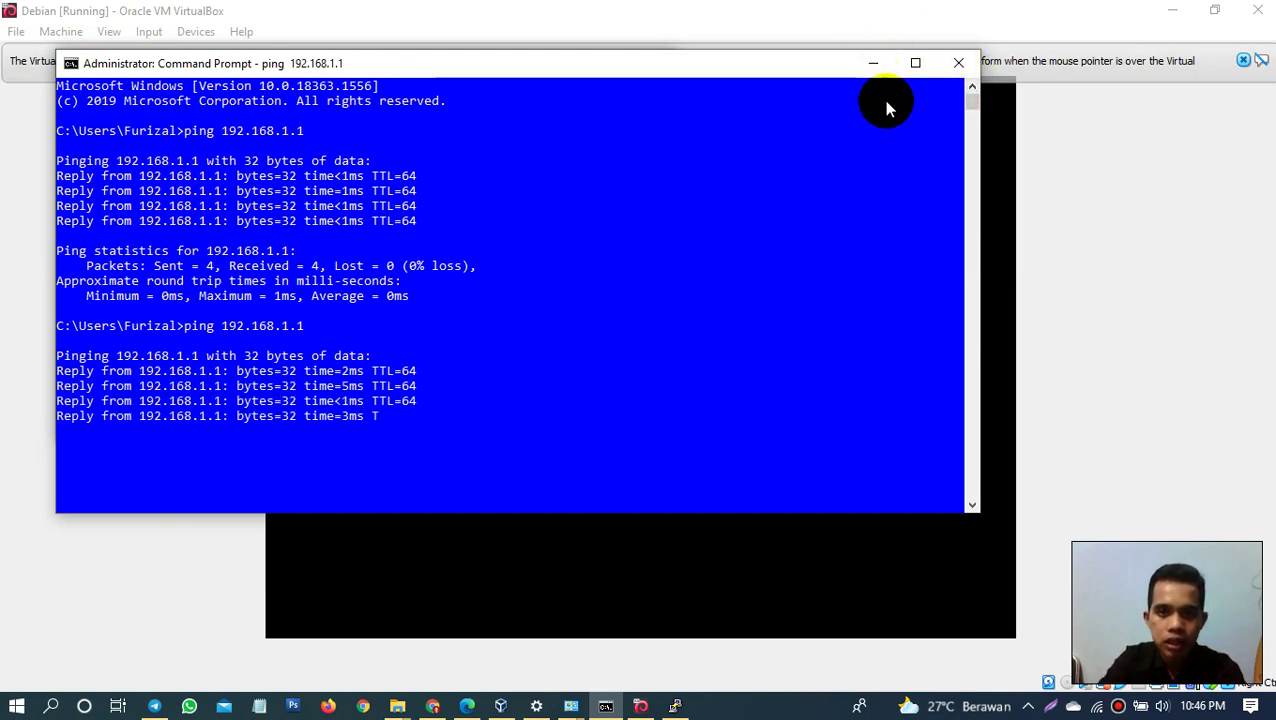
click(872, 64)
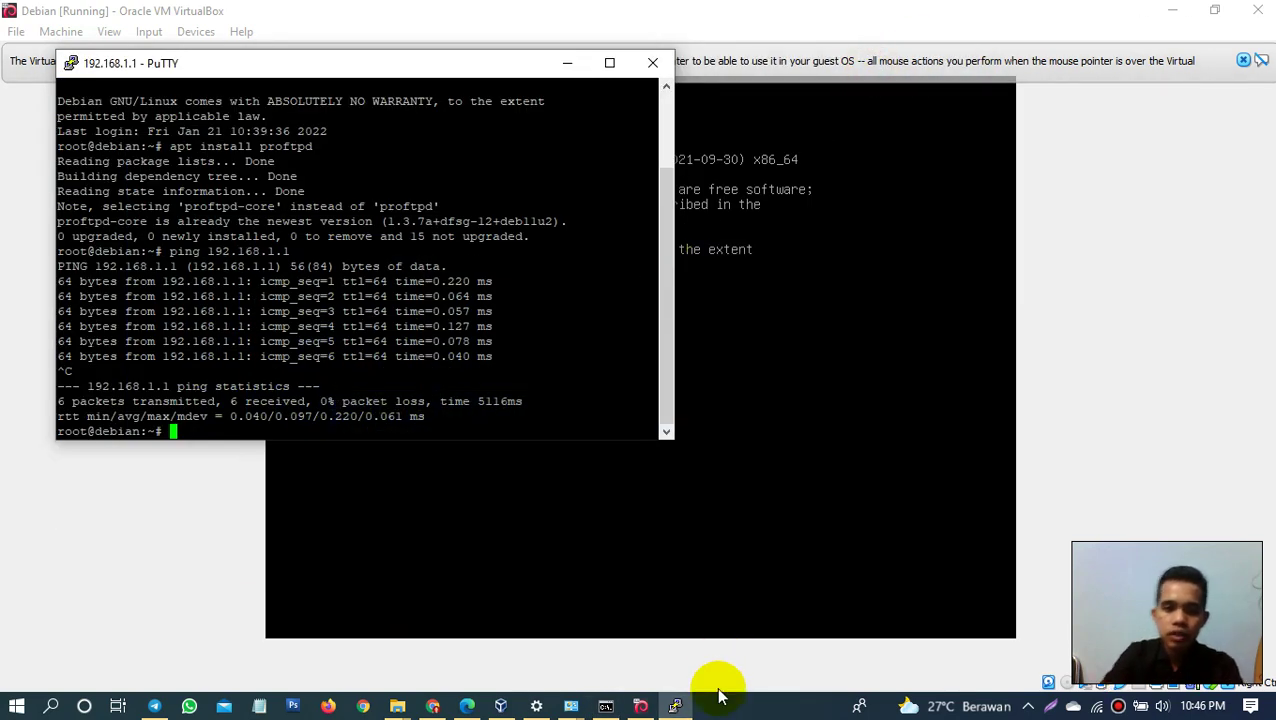
click(746, 714)
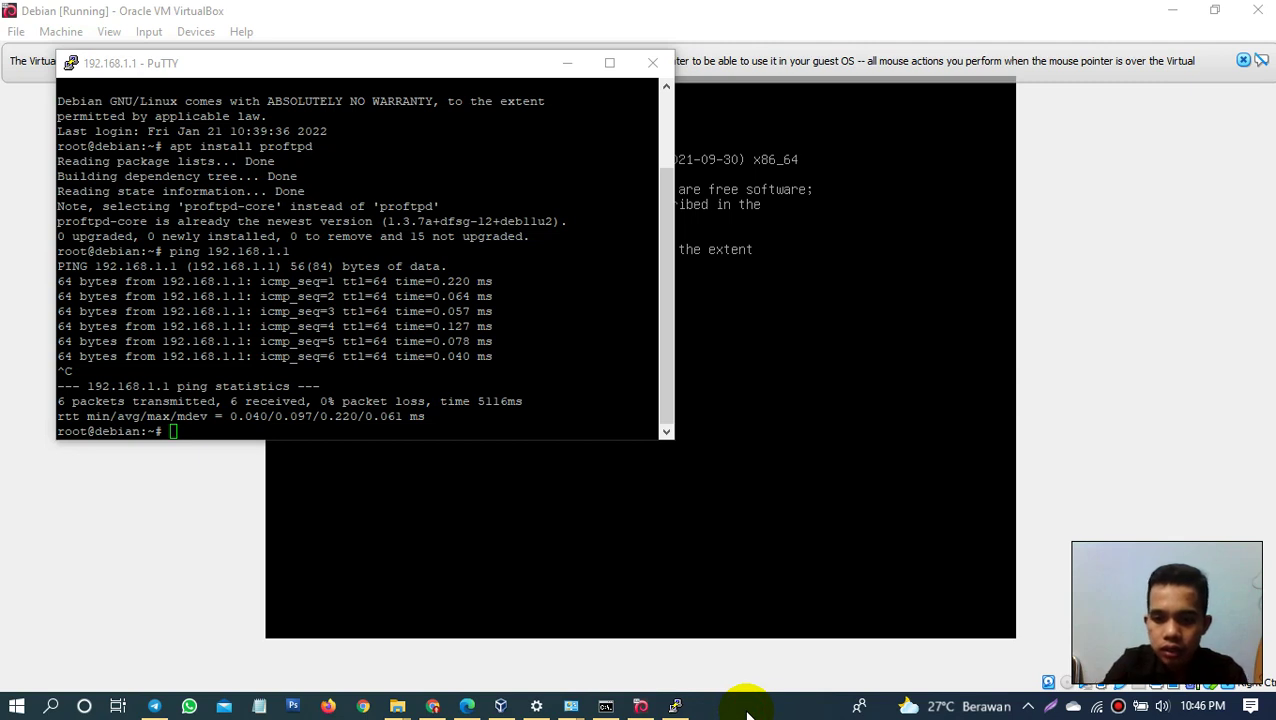
click(746, 714)
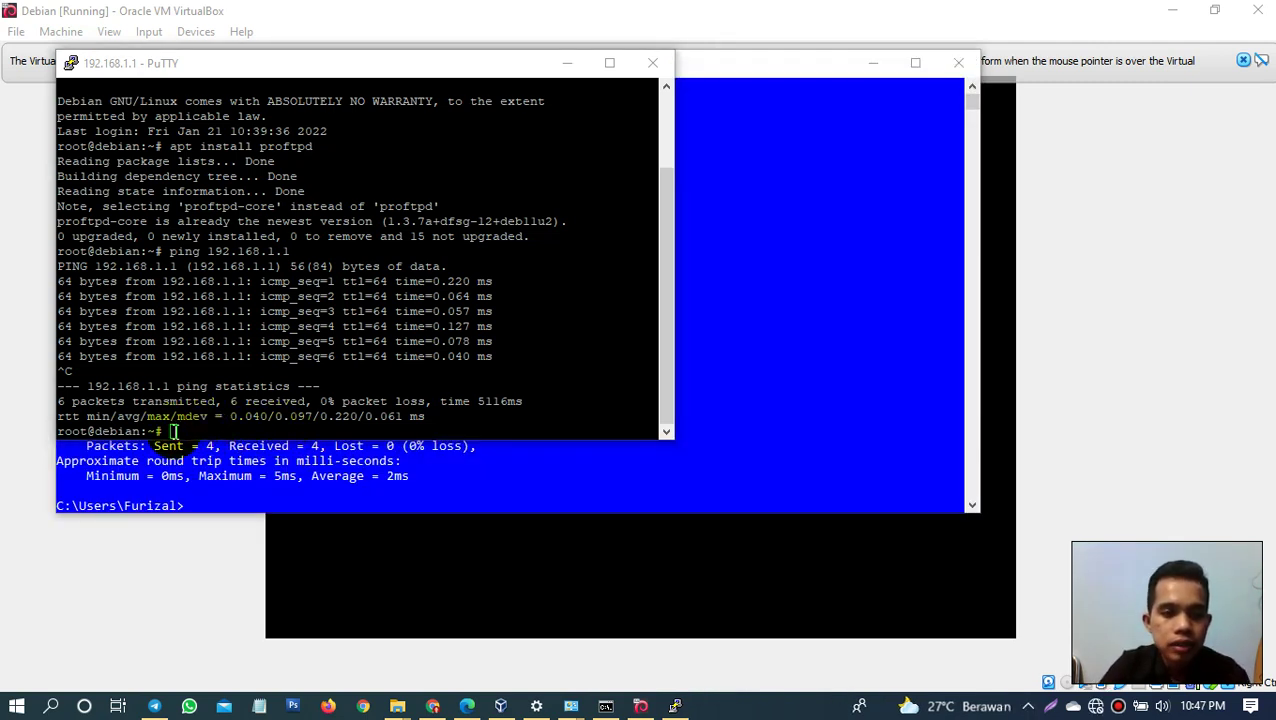
Step: Open /etc/proftpd/proftpd.conf in nano from the root shell in PuTTY
click(175, 431)
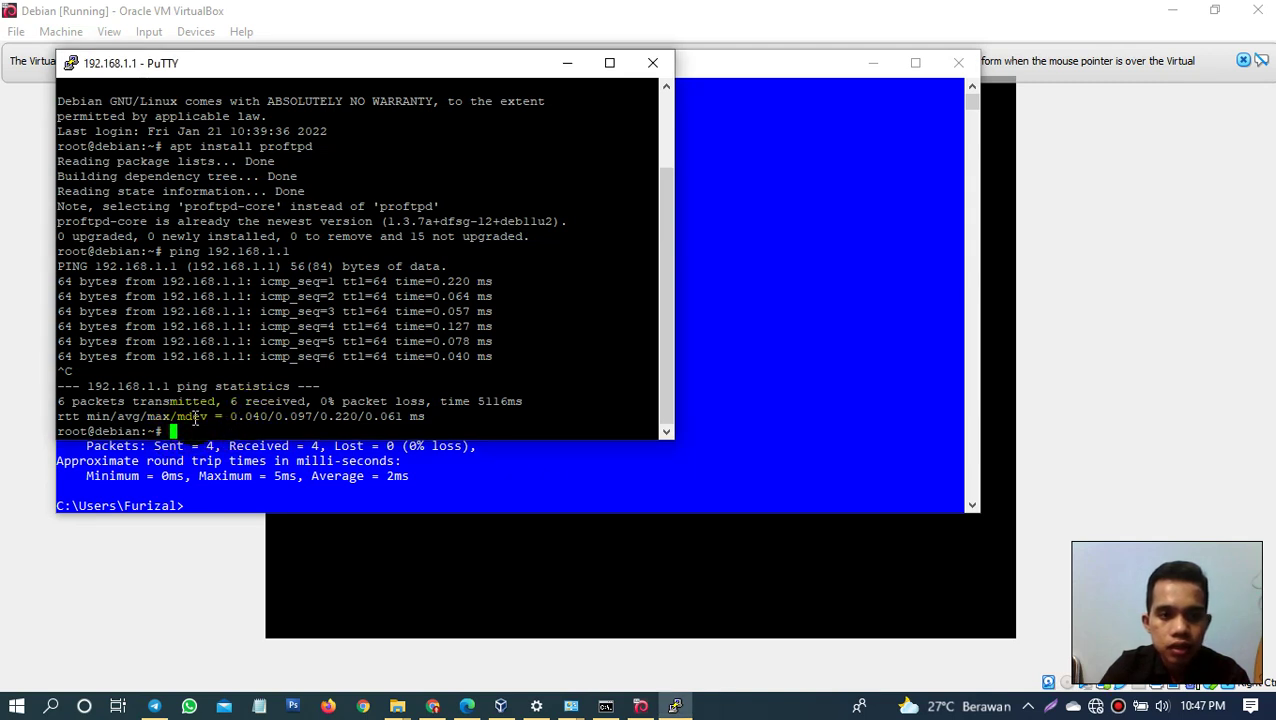
text(na)
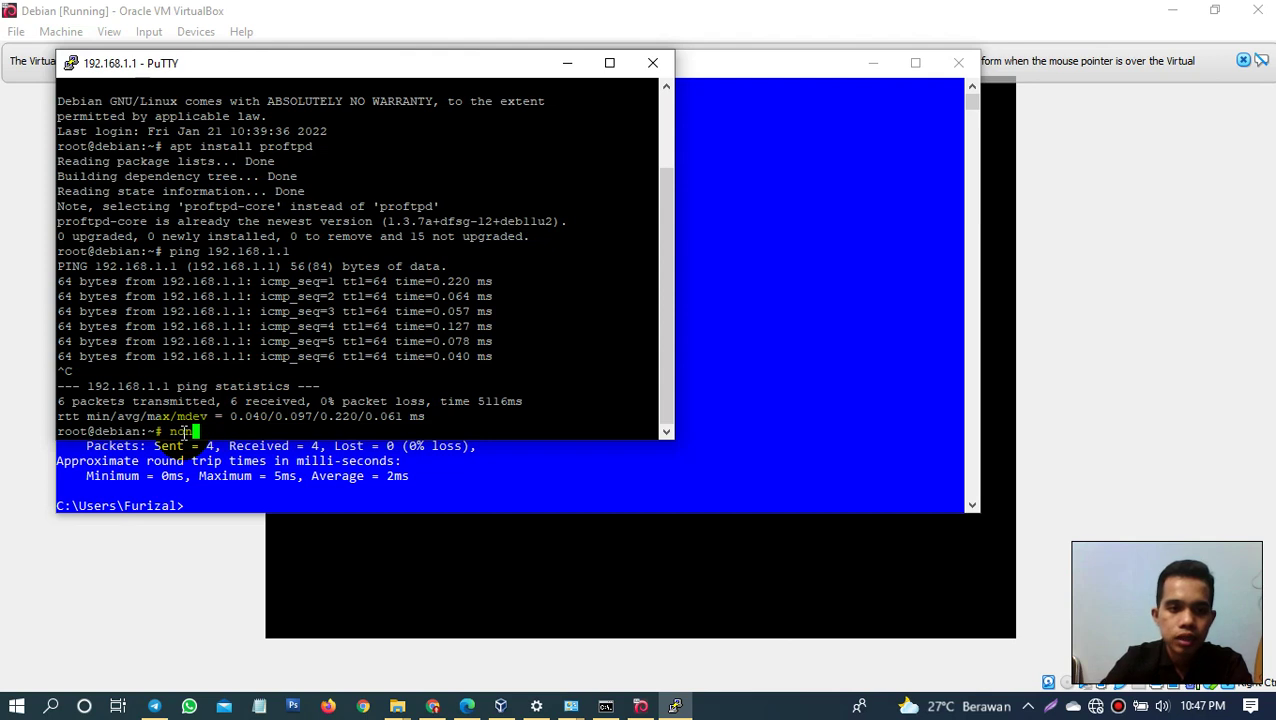
text(no )
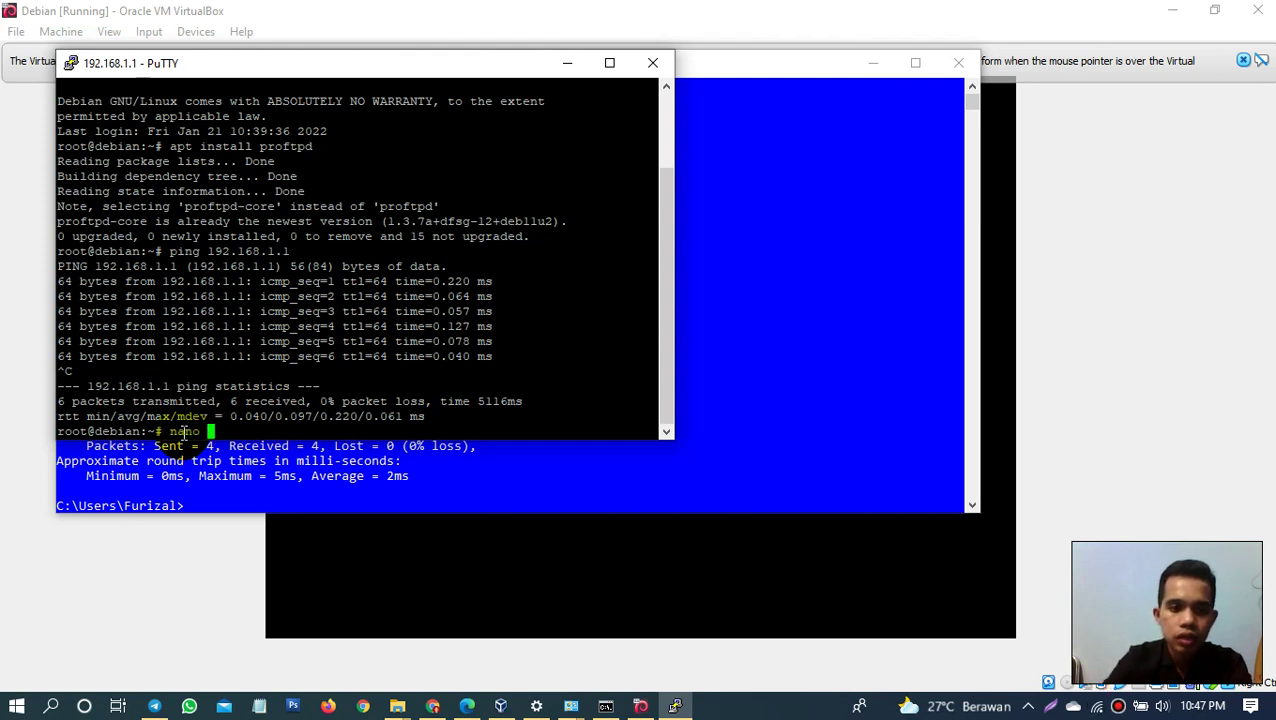
text(/etc/)
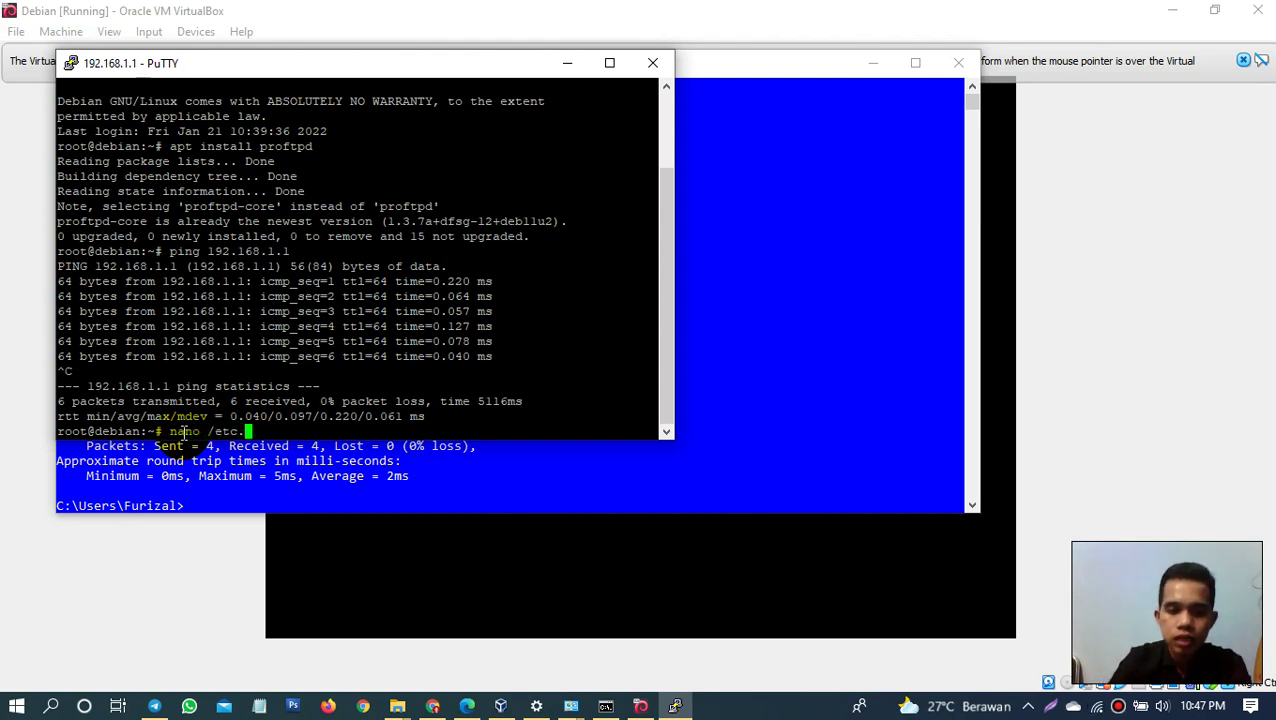
key(BackSpace)
key(BackSpace)
text(c/)
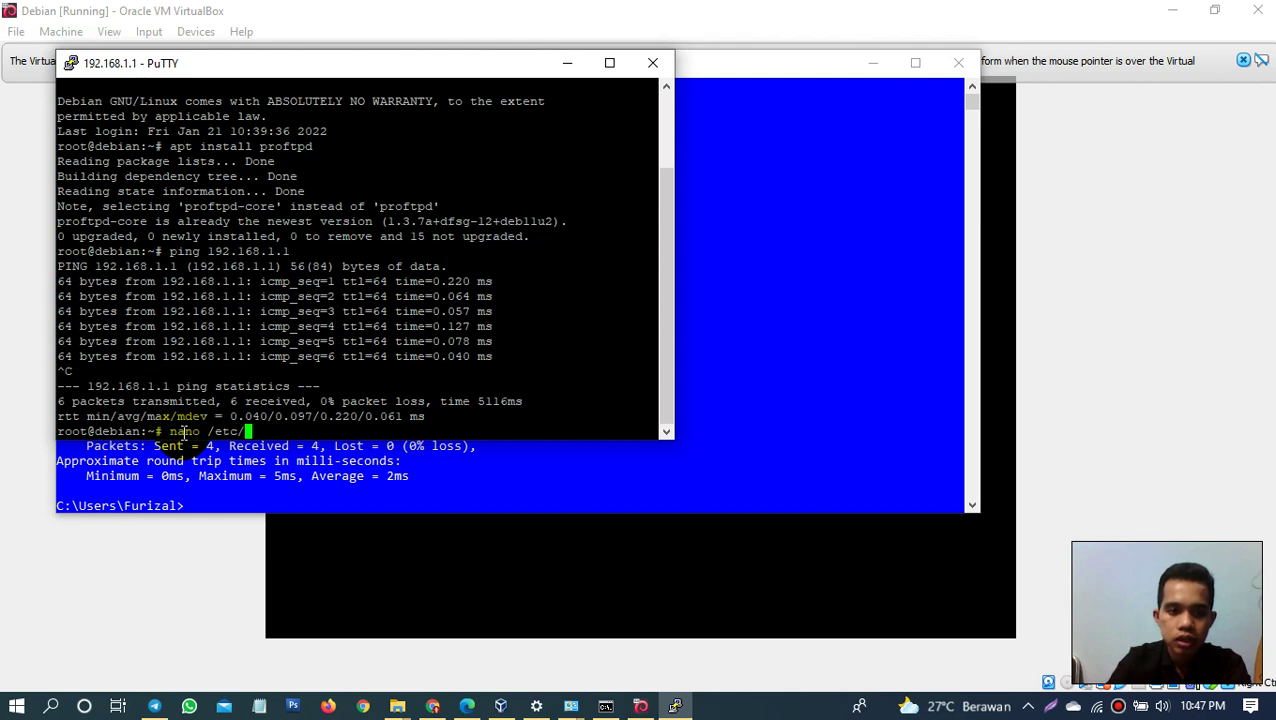
text(pro)
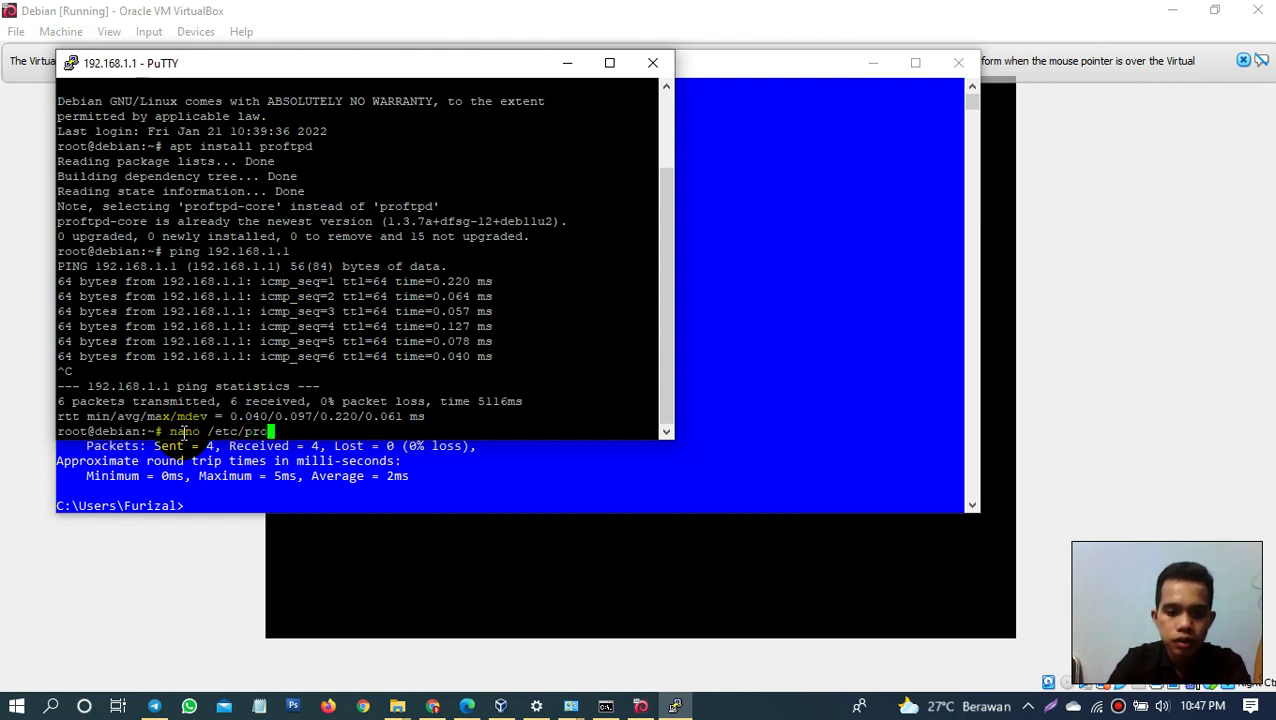
text(ftpd)
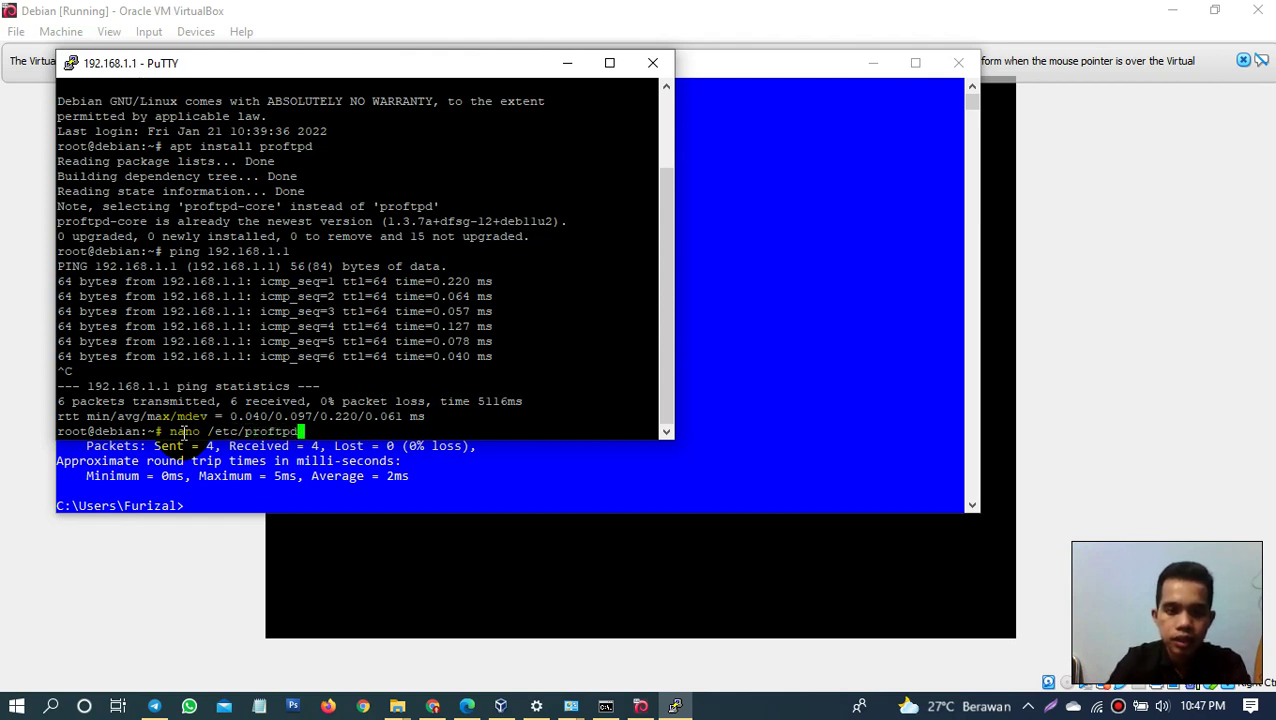
text(/)
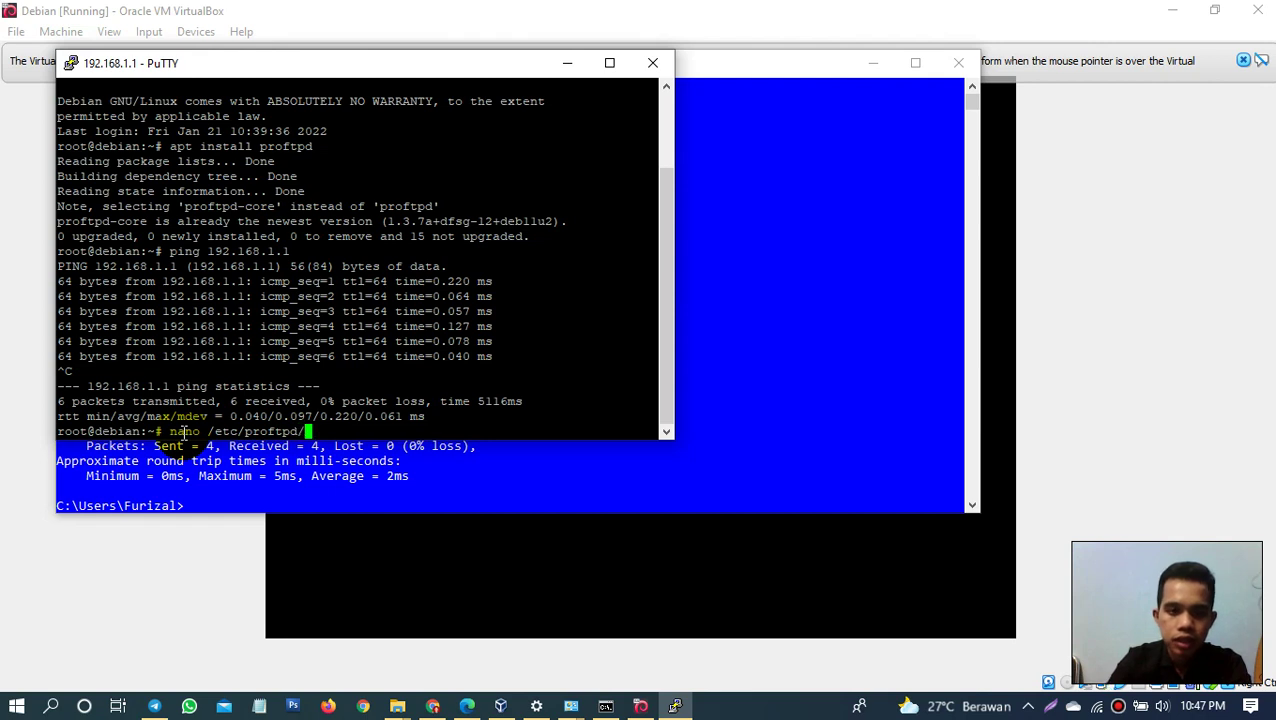
text(pro)
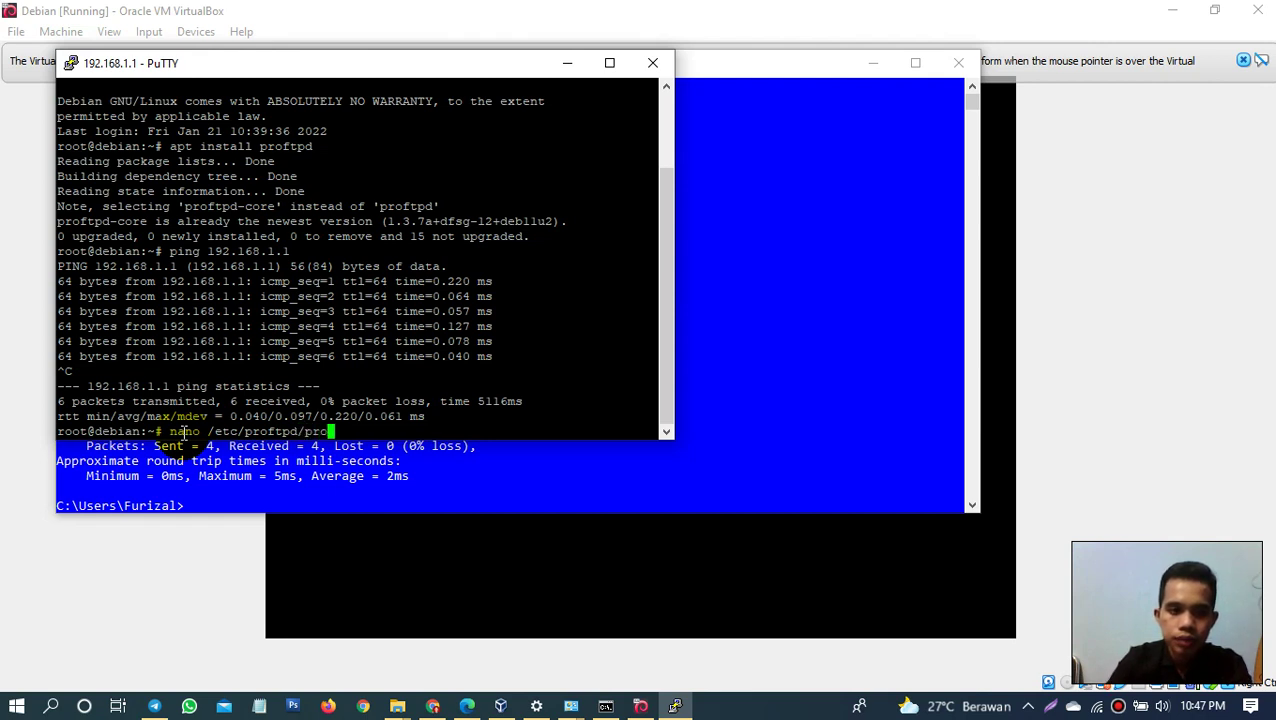
text(ftp)
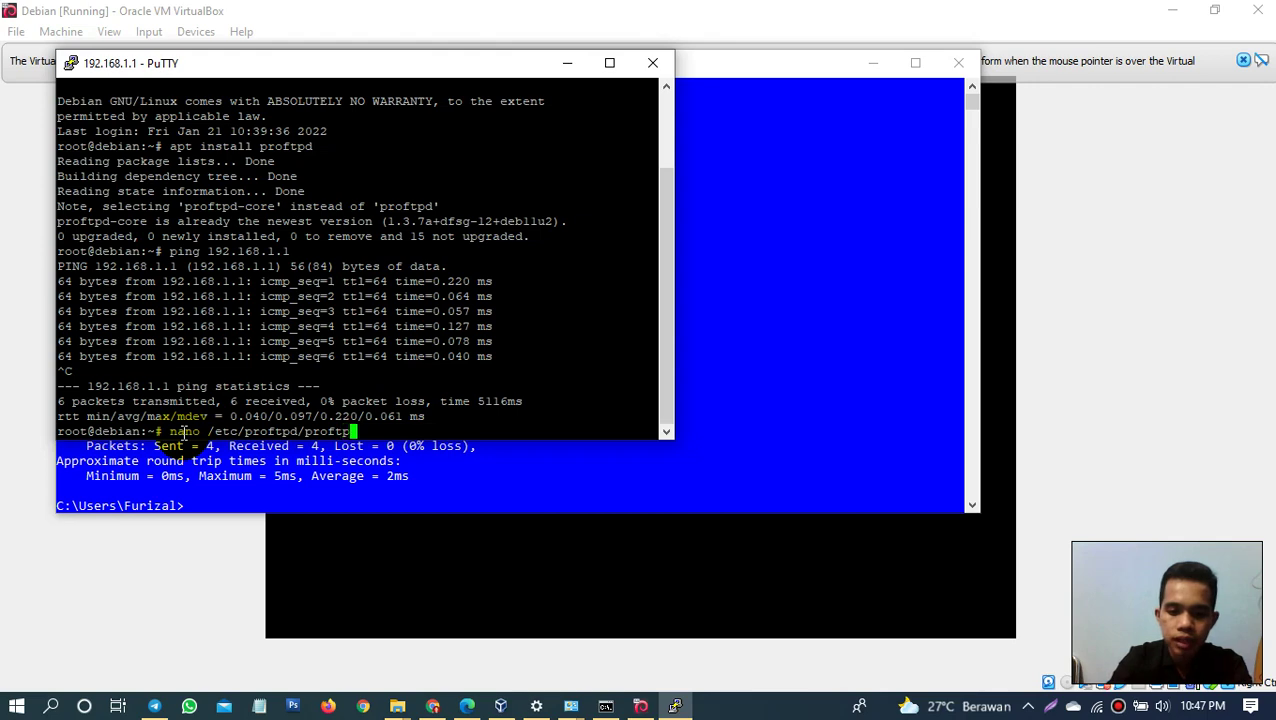
text(d.co)
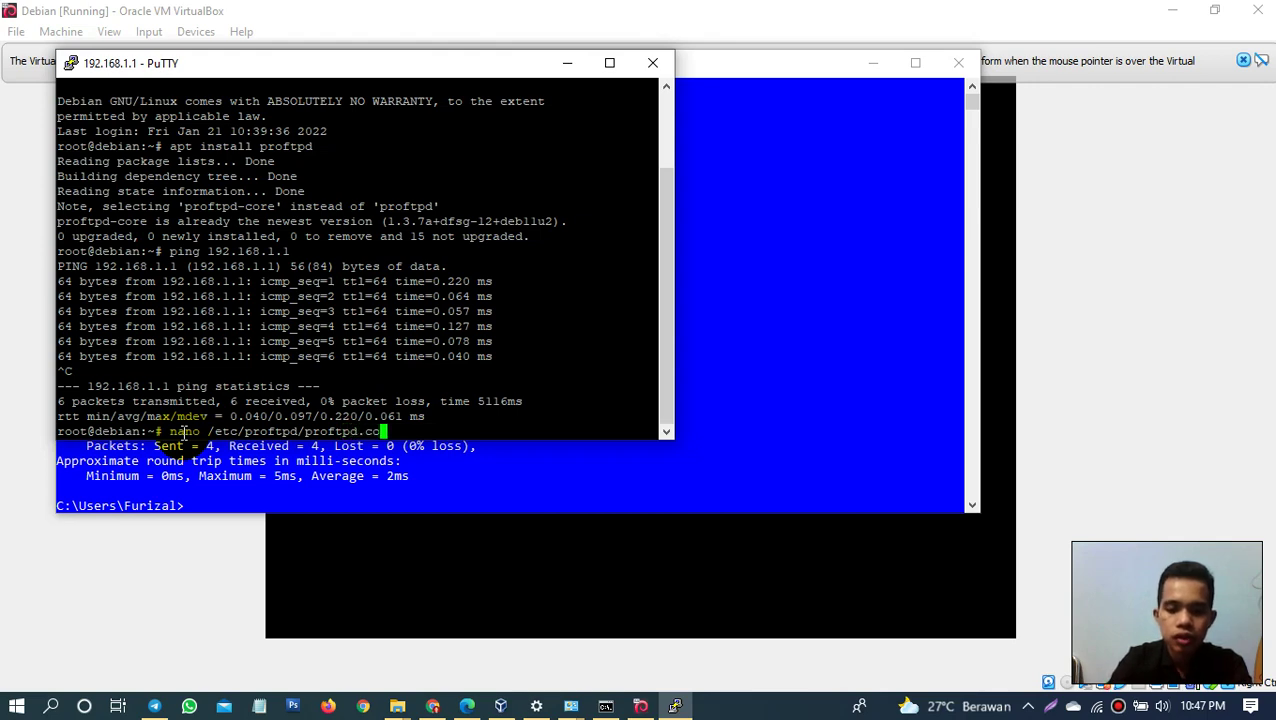
text(nf)
key(Return)
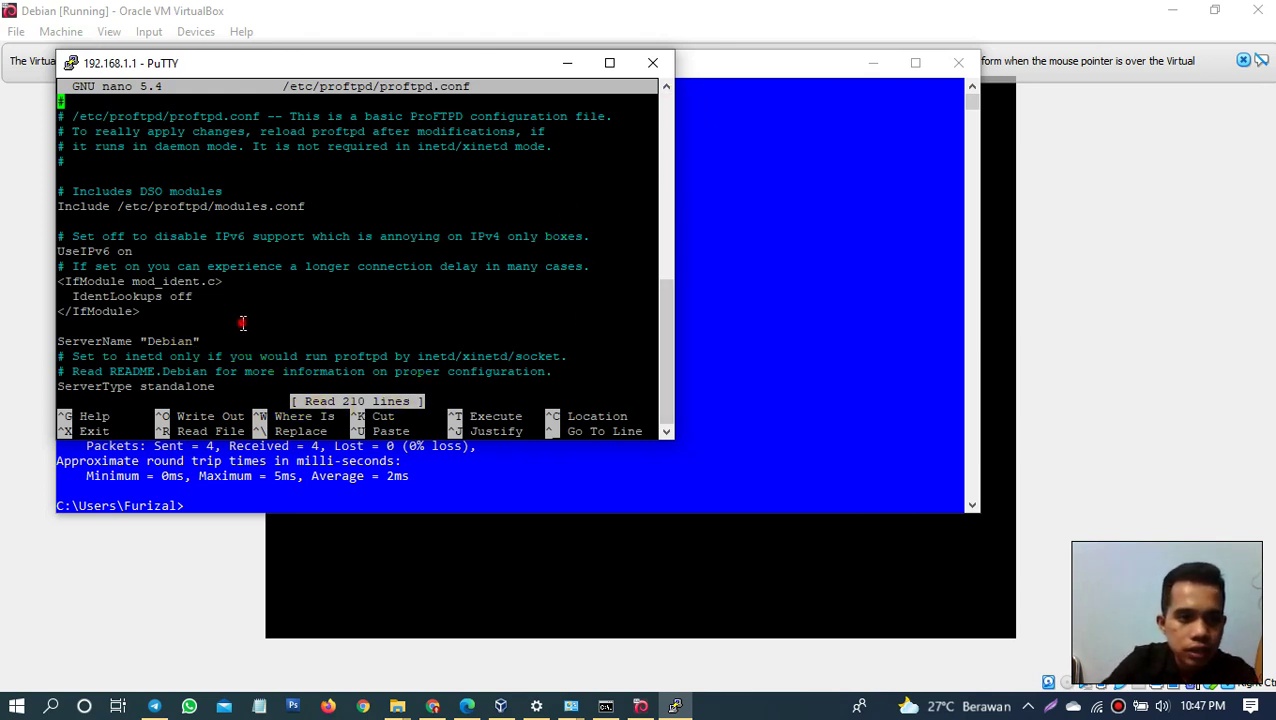
Step: Go to the DefaultRoot ~ line and leave it uncommented after adding and removing a #
key(Down)
key(Down)
key(Down)
key(Down)
key(Down)
key(Down)
key(Down)
key(Down)
key(Down)
key(Down)
key(Down)
key(Down)
key(Down)
key(Down)
key(Down)
key(Down)
key(Down)
key(Down)
key(Down)
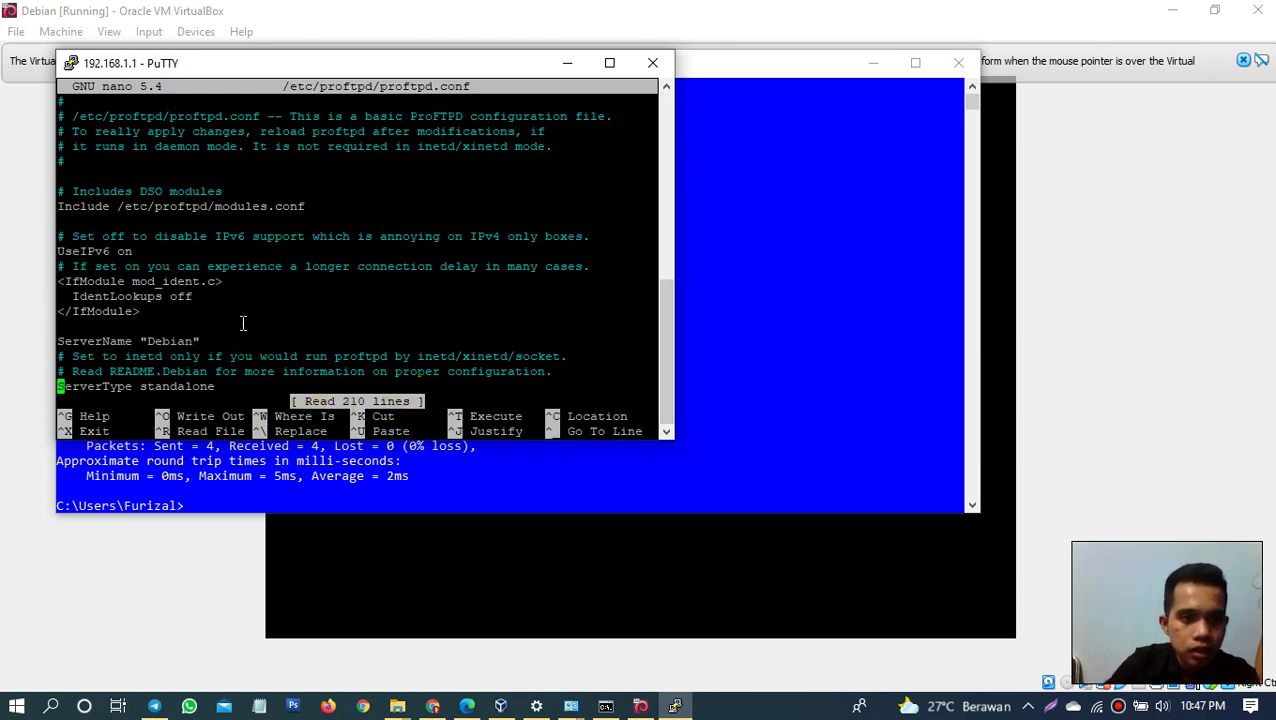
key(Down)
key(Down)
key(Down)
key(Down)
key(Down)
key(Down)
key(Down)
key(Down)
key(Down)
key(Down)
key(Down)
key(Down)
key(Down)
key(Down)
key(Down)
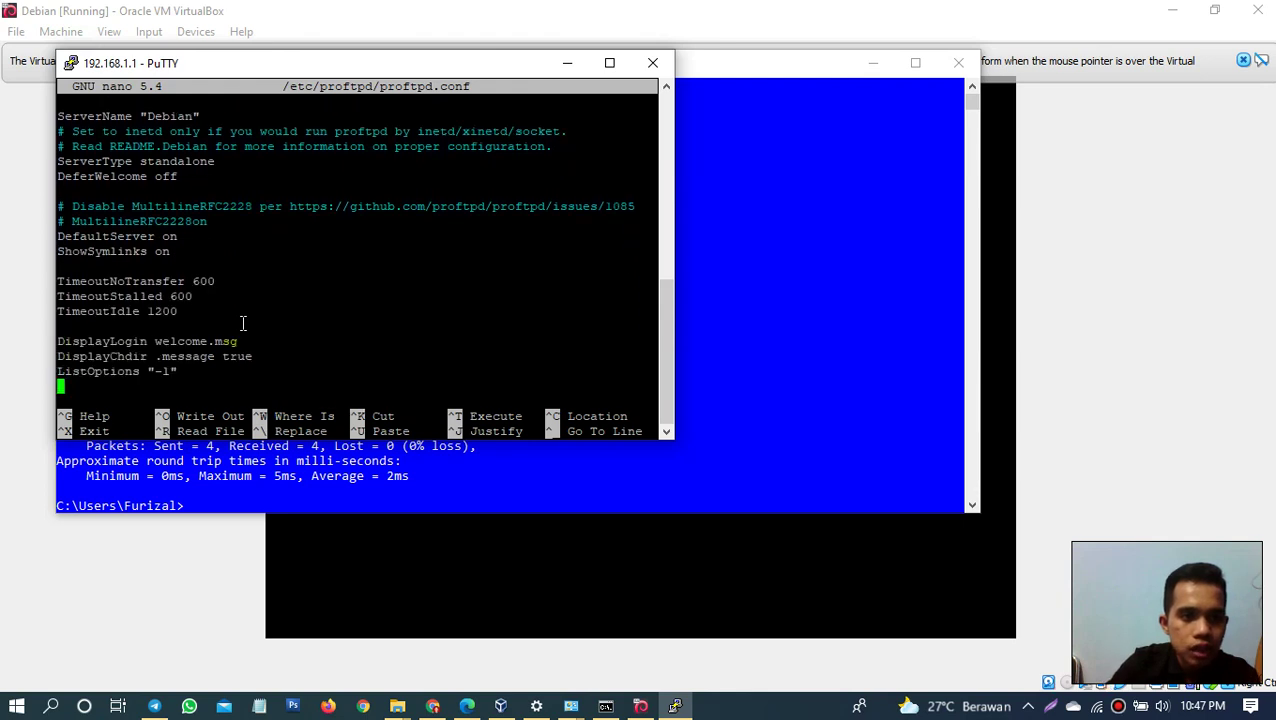
key(Down)
key(Down)
key(Down)
key(Down)
key(Down)
key(Down)
key(Down)
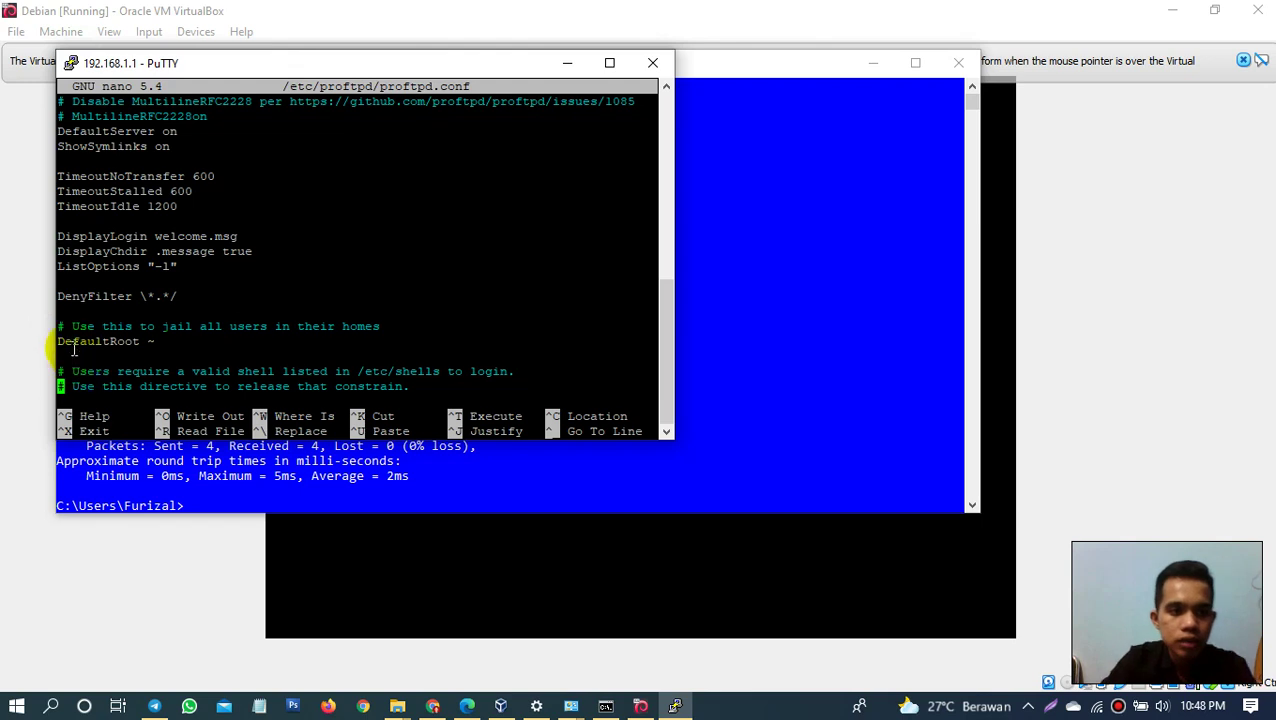
key(Up)
key(Up)
key(Up)
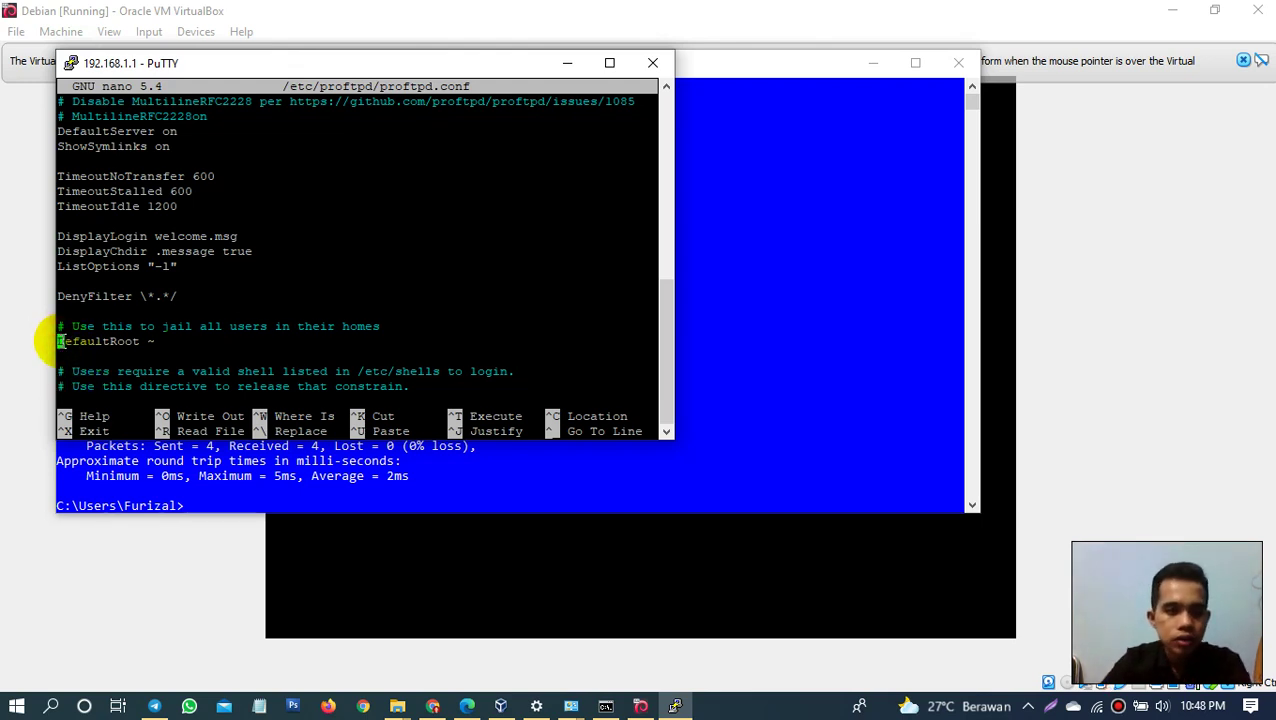
text(#)
key(Right)
key(Right)
key(Right)
key(Right)
key(Right)
key(Right)
key(Right)
key(Right)
key(Right)
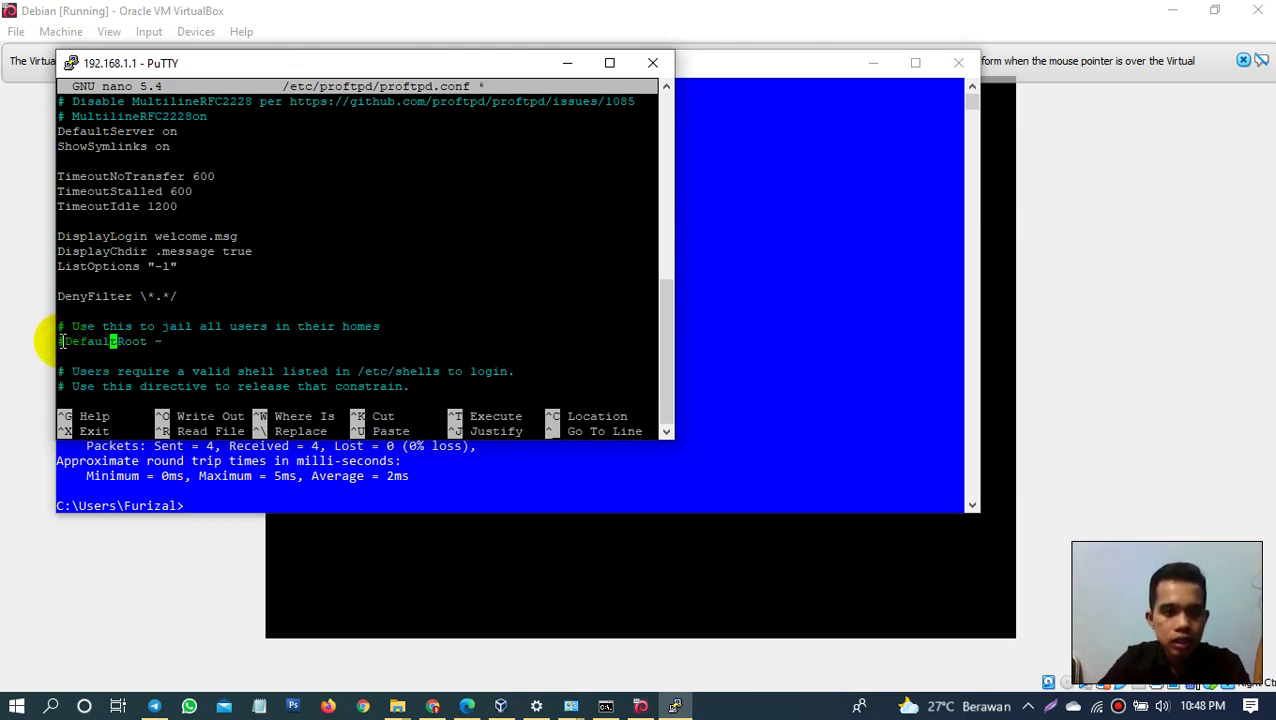
key(Right)
key(Right)
key(Right)
key(BackSpace)
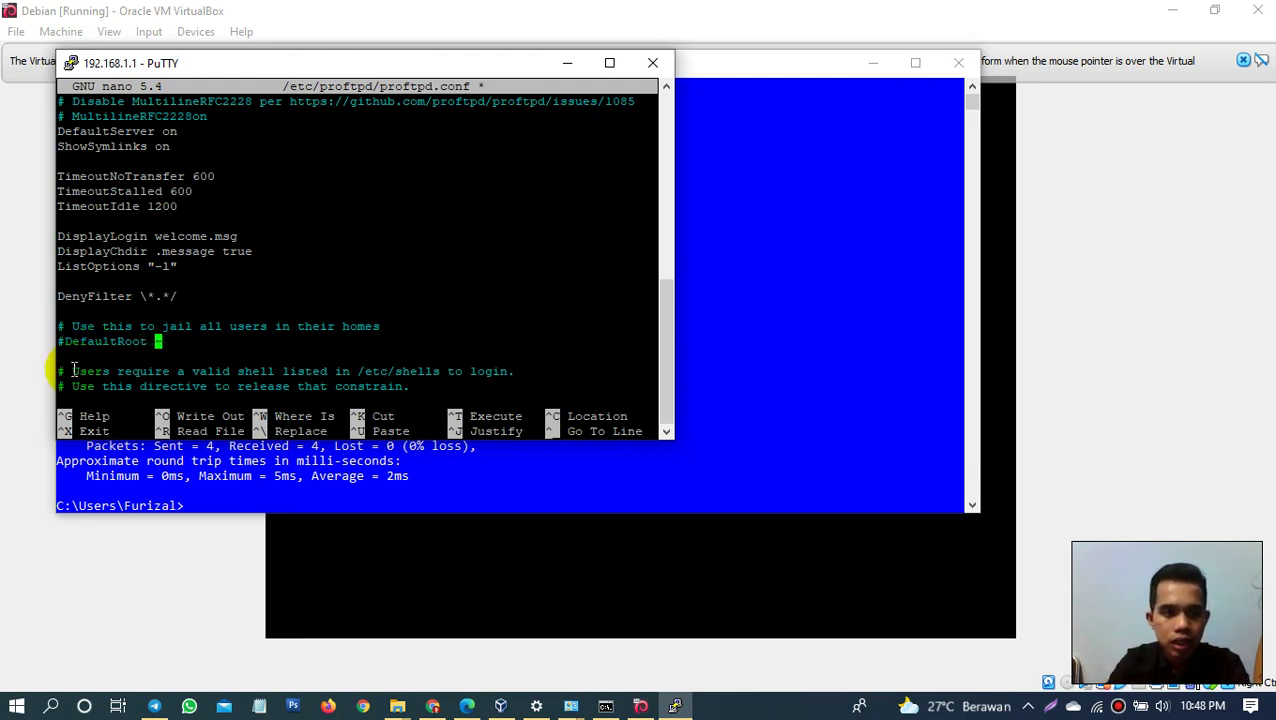
key(Left)
key(Left)
key(Left)
key(Left)
key(Left)
key(Left)
key(Left)
key(Left)
key(Left)
key(Left)
key(Left)
key(Left)
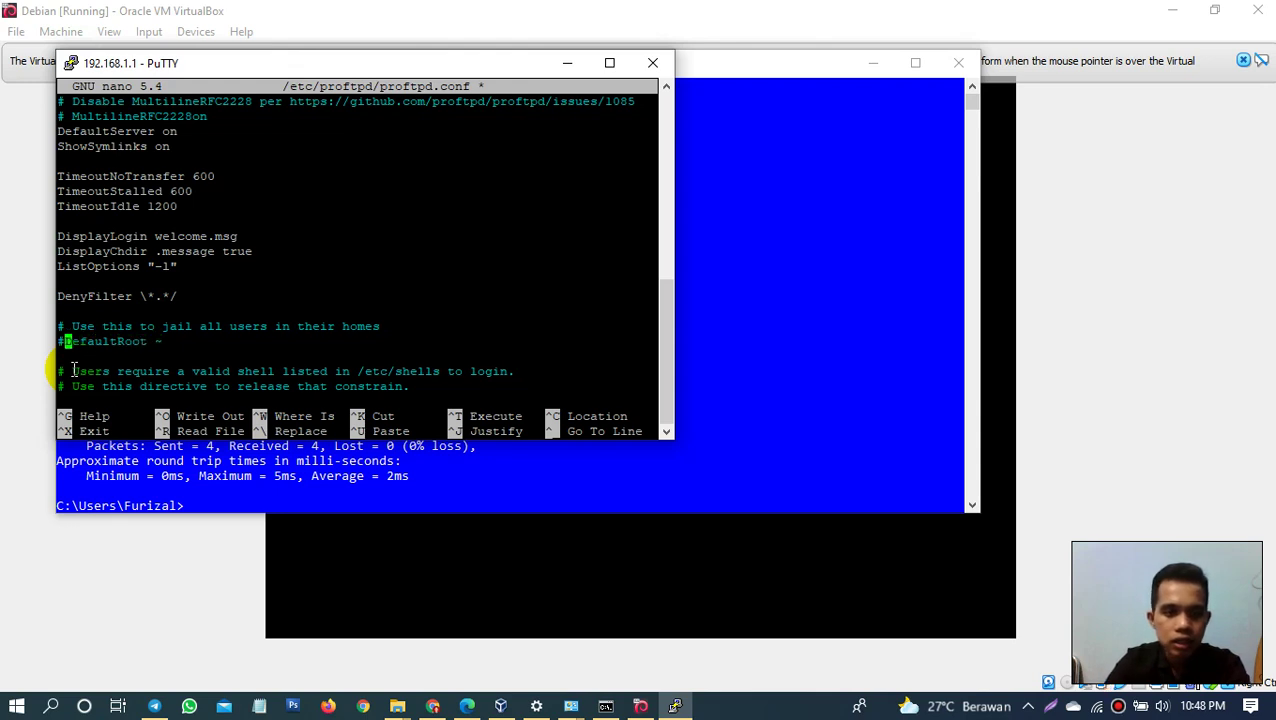
key(BackSpace)
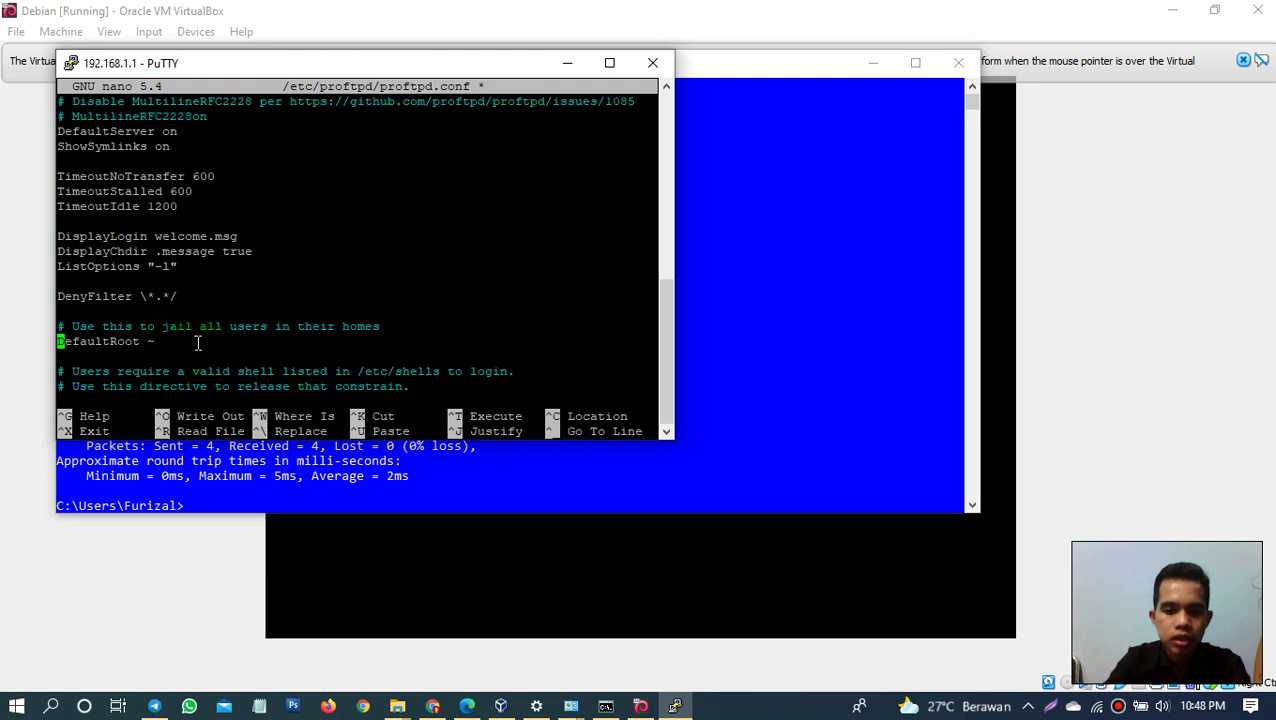
Step: Save proftpd.conf under the same name and exit nano
key(ctrl+o)
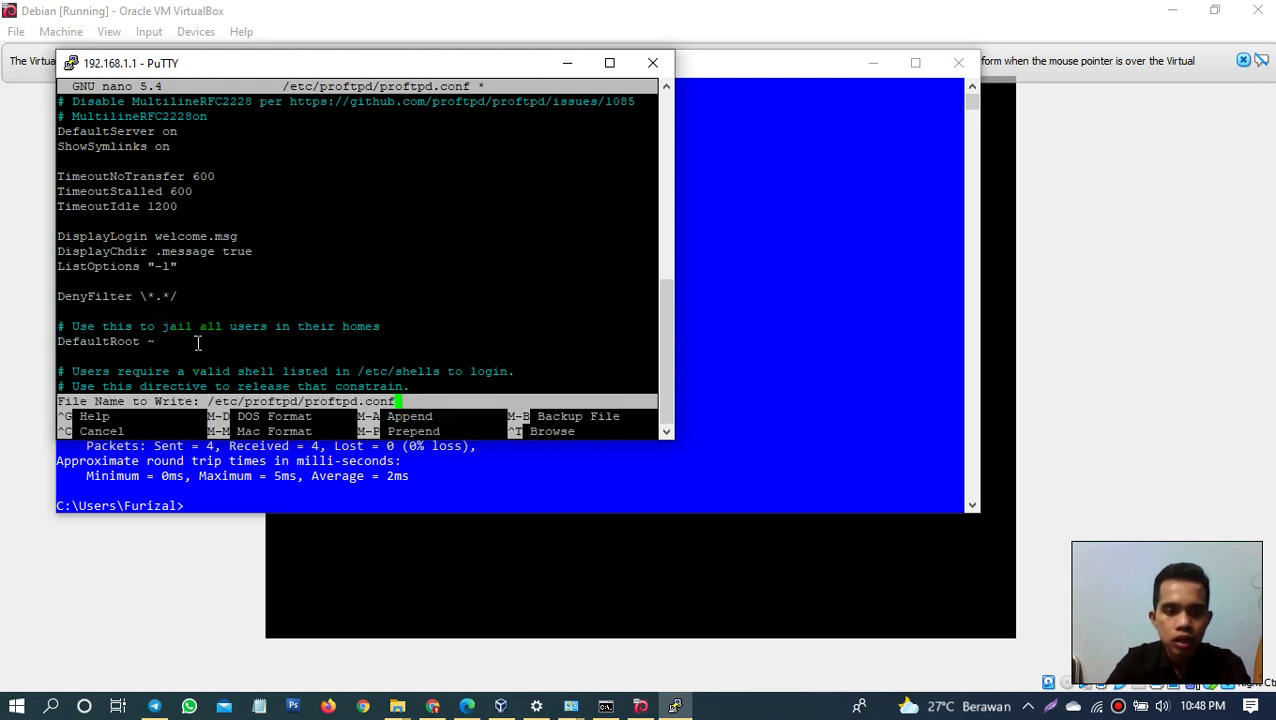
key(Return)
key(ctrl+x)
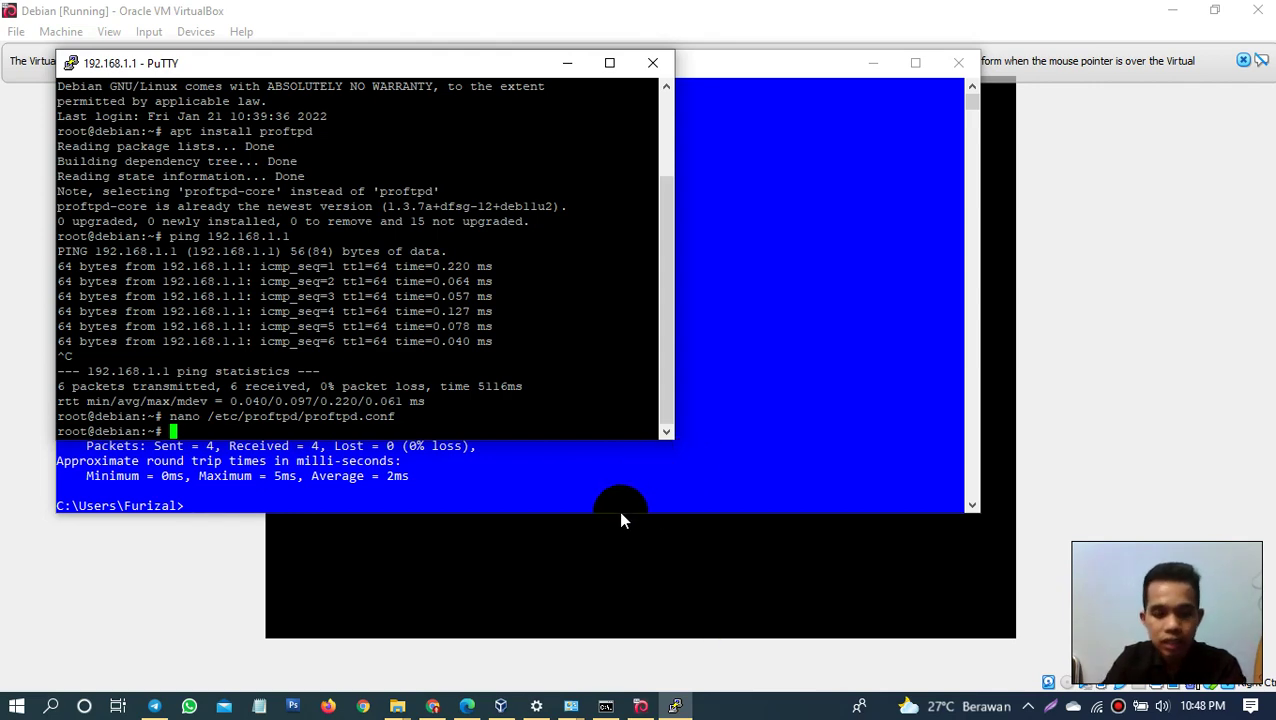
Step: Launch FileZilla from the Windows start menu
click(775, 717)
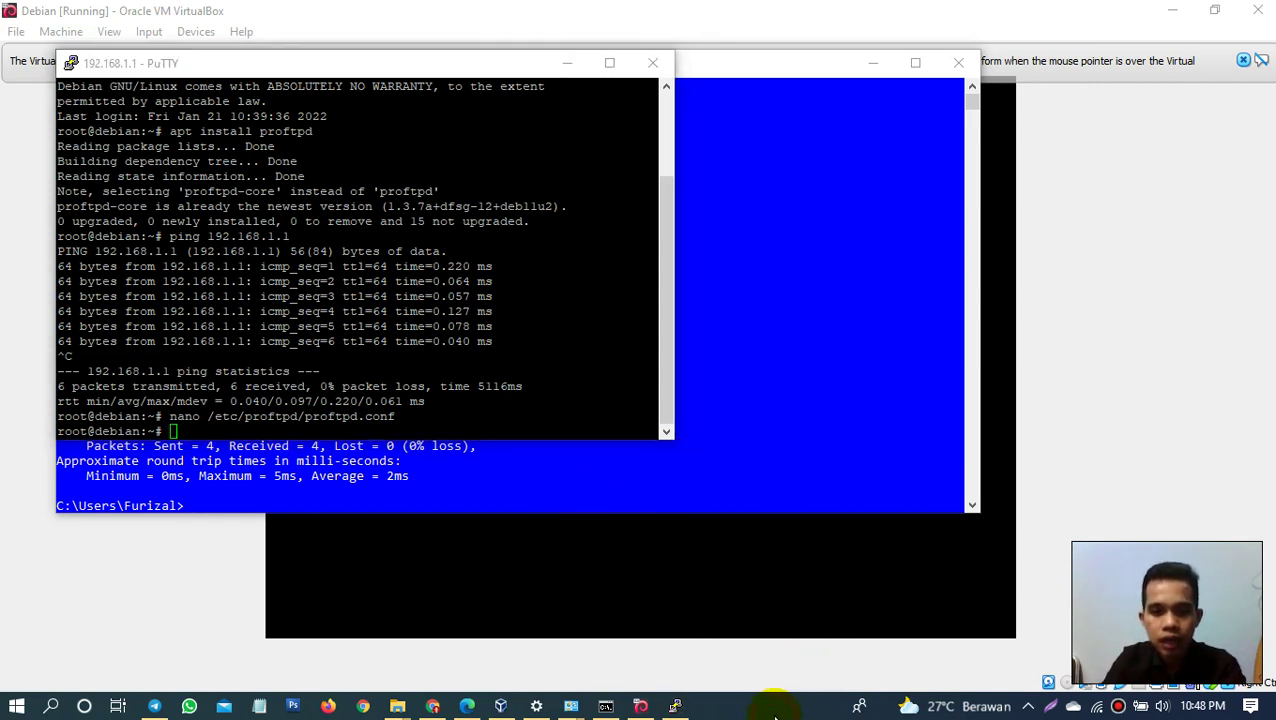
key(super)
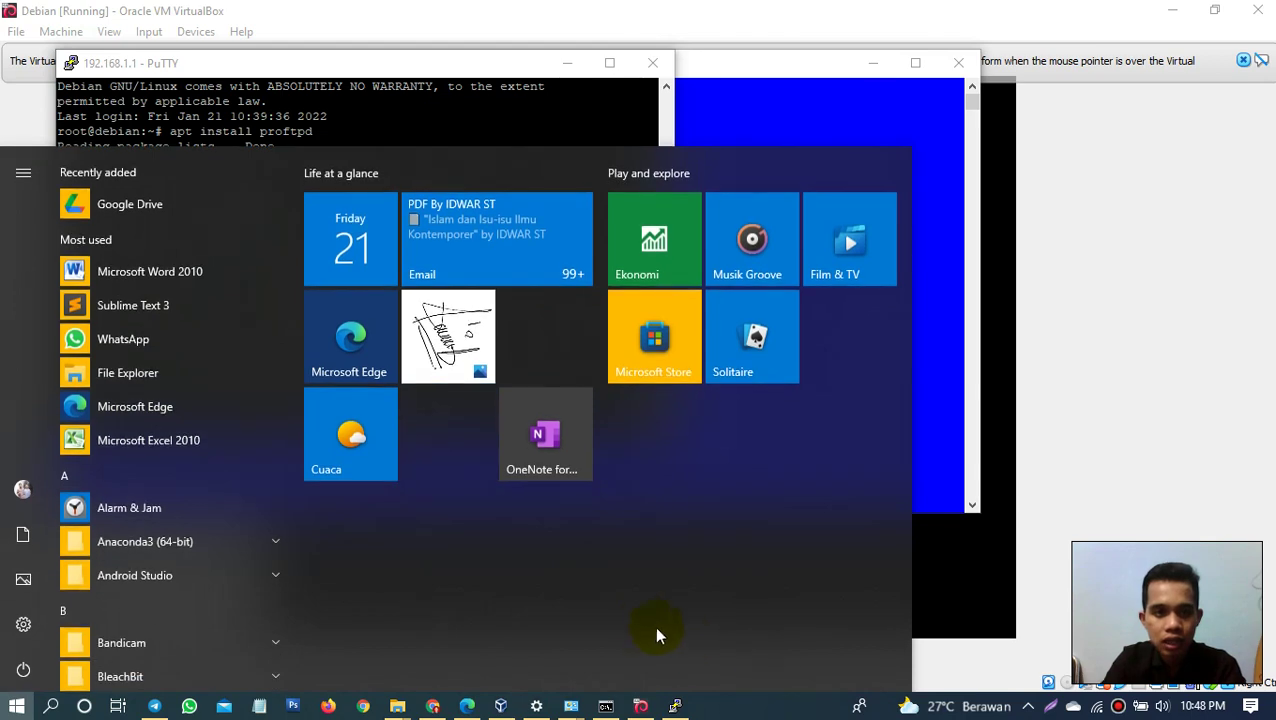
text(fi)
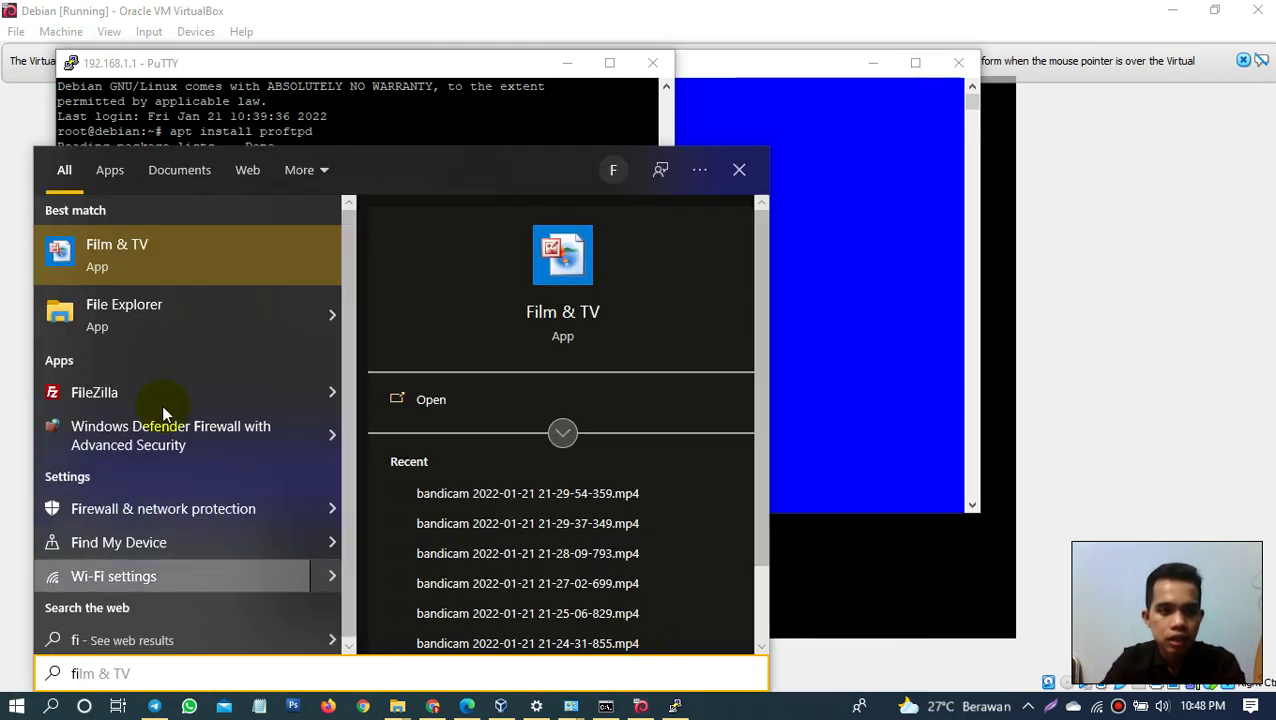
click(129, 391)
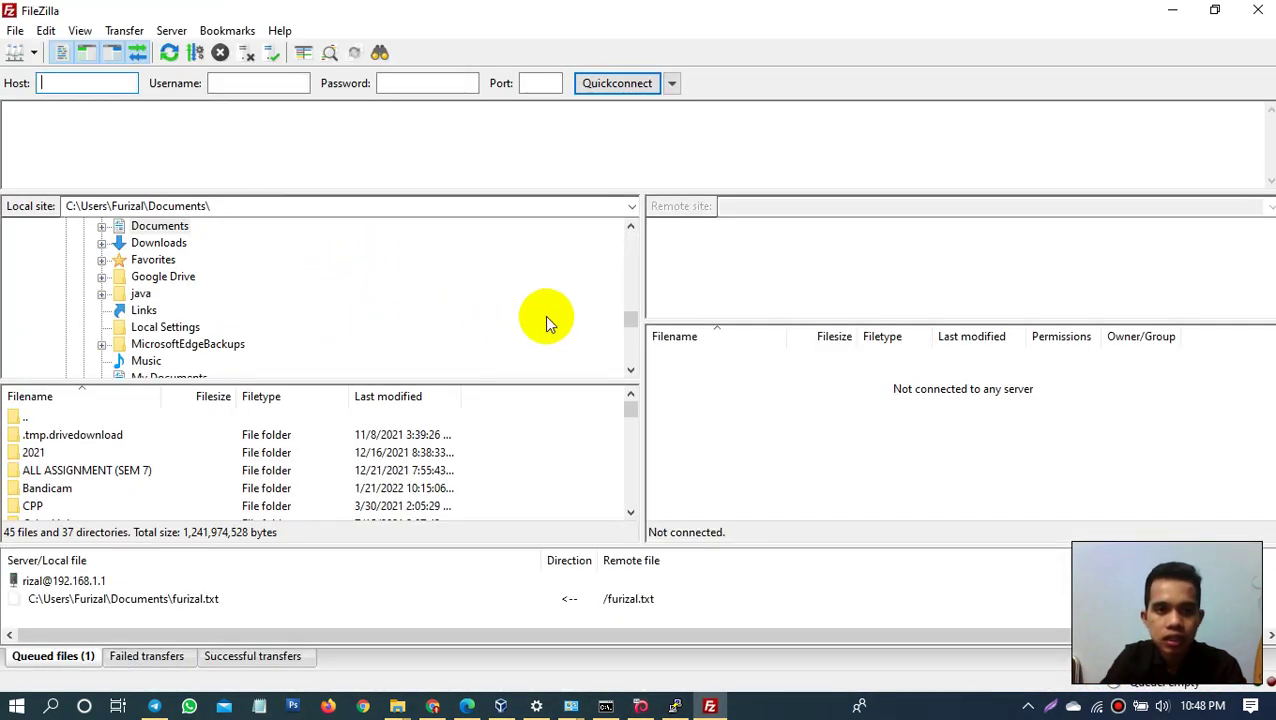
Step: Quickconnect to 192.168.1.1 as root with the account password on port 21
click(64, 84)
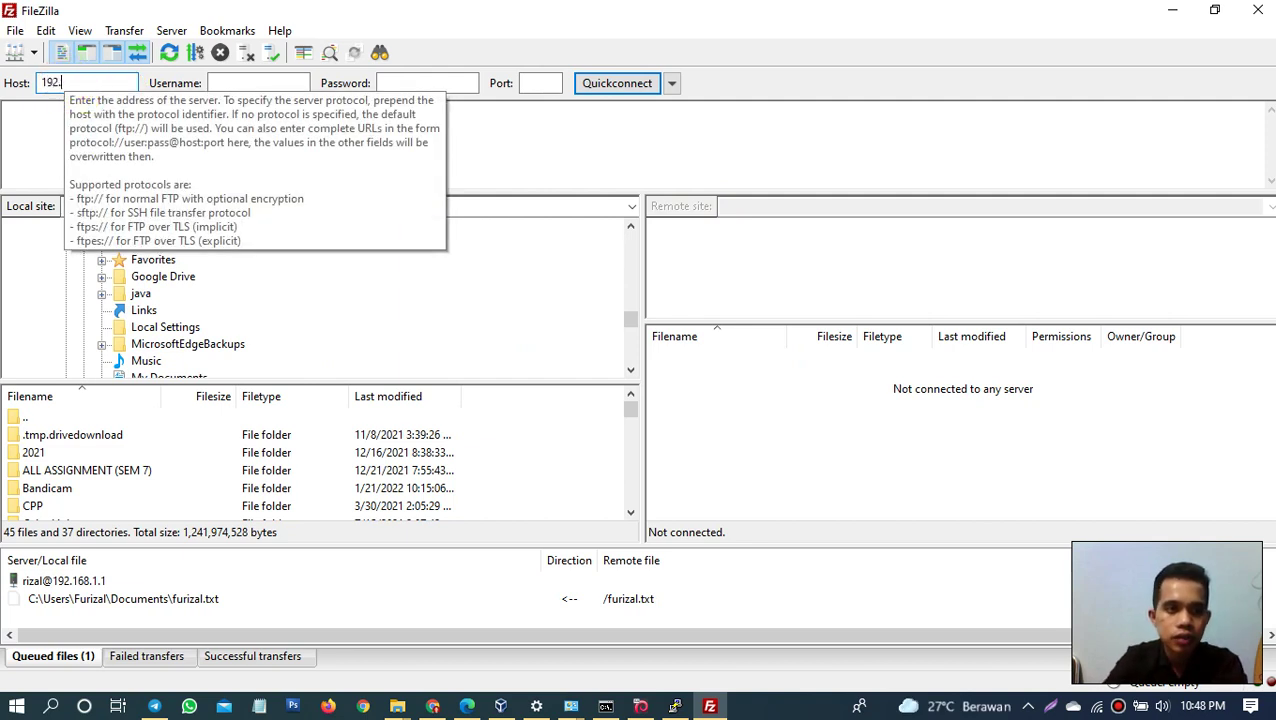
text(192.168.1.1)
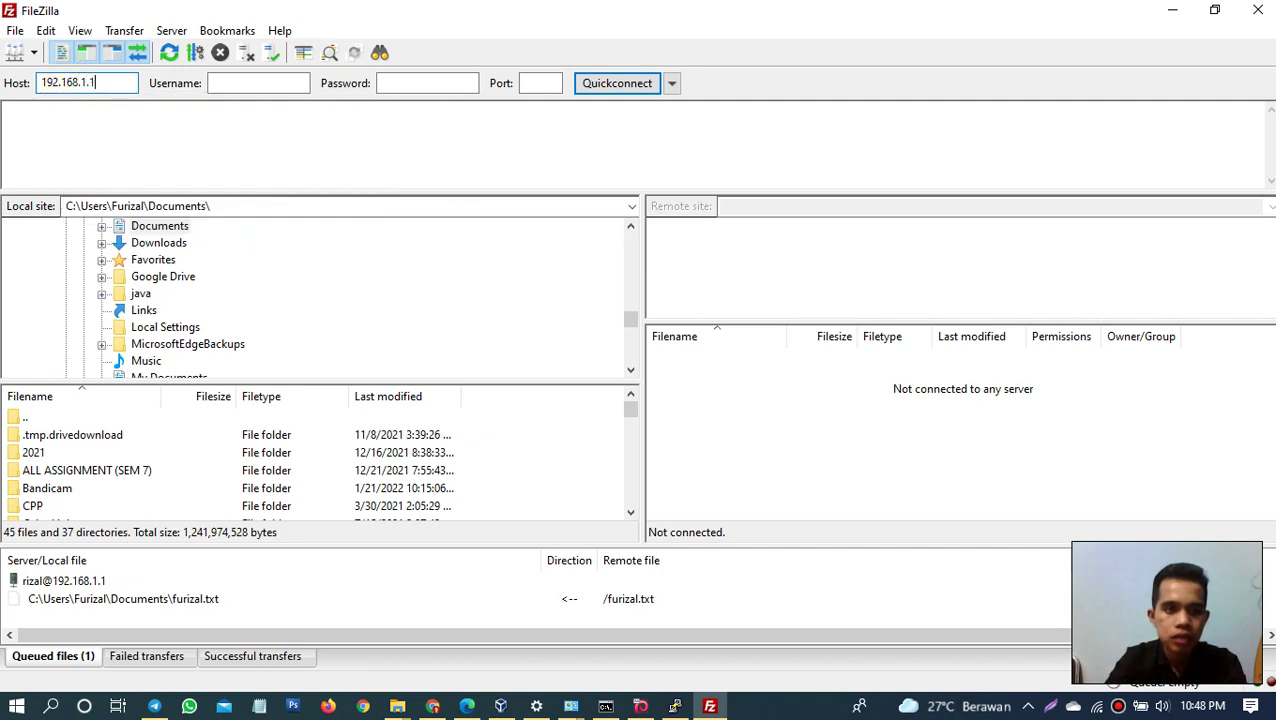
click(243, 84)
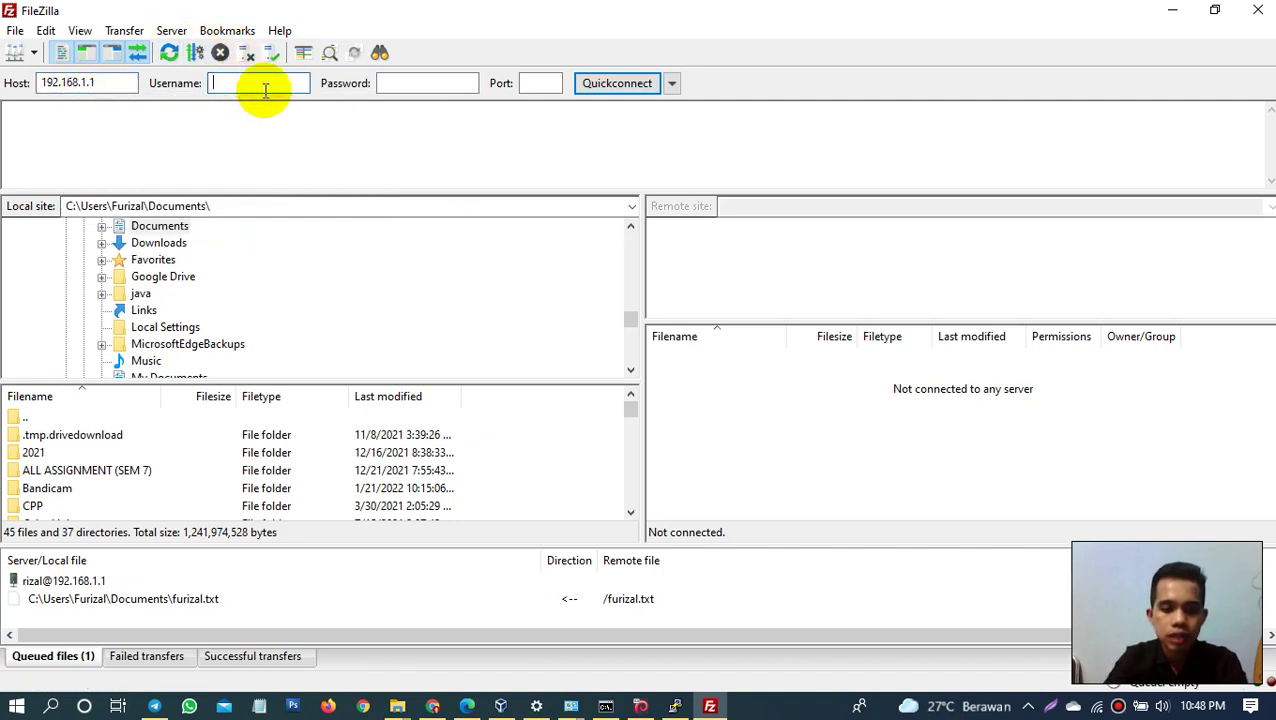
text(roo)
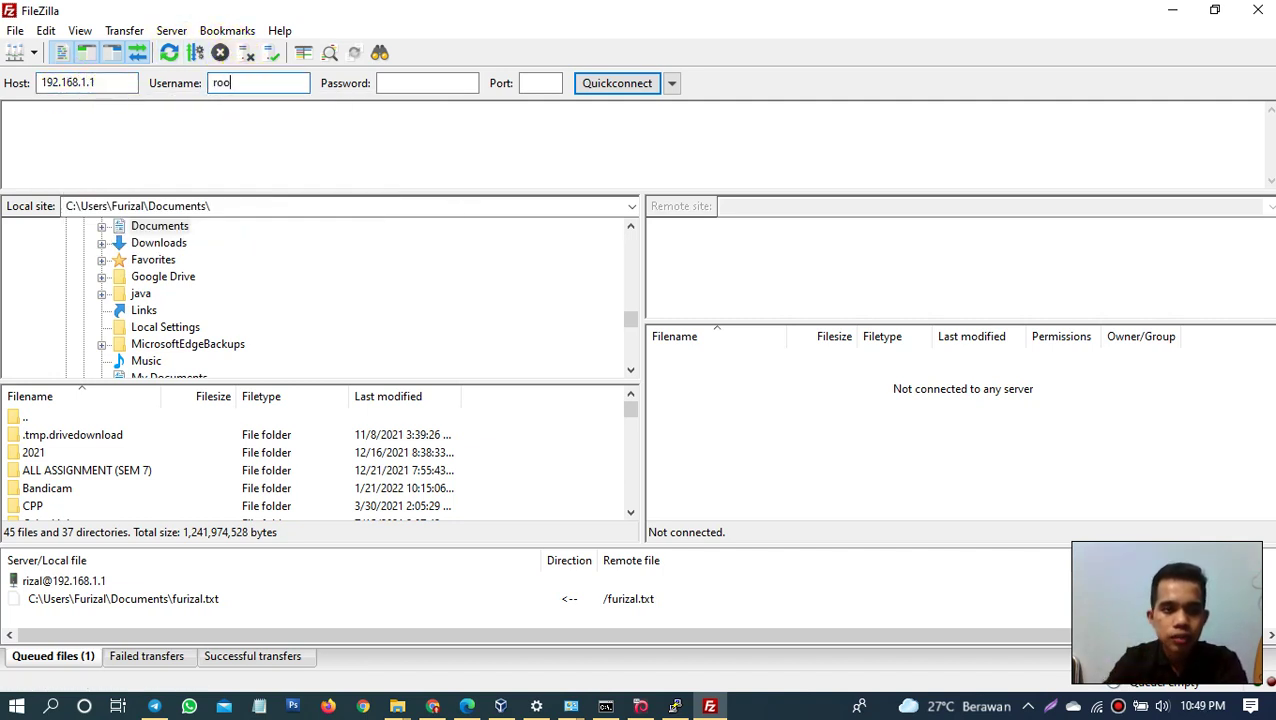
text(t)
click(388, 83)
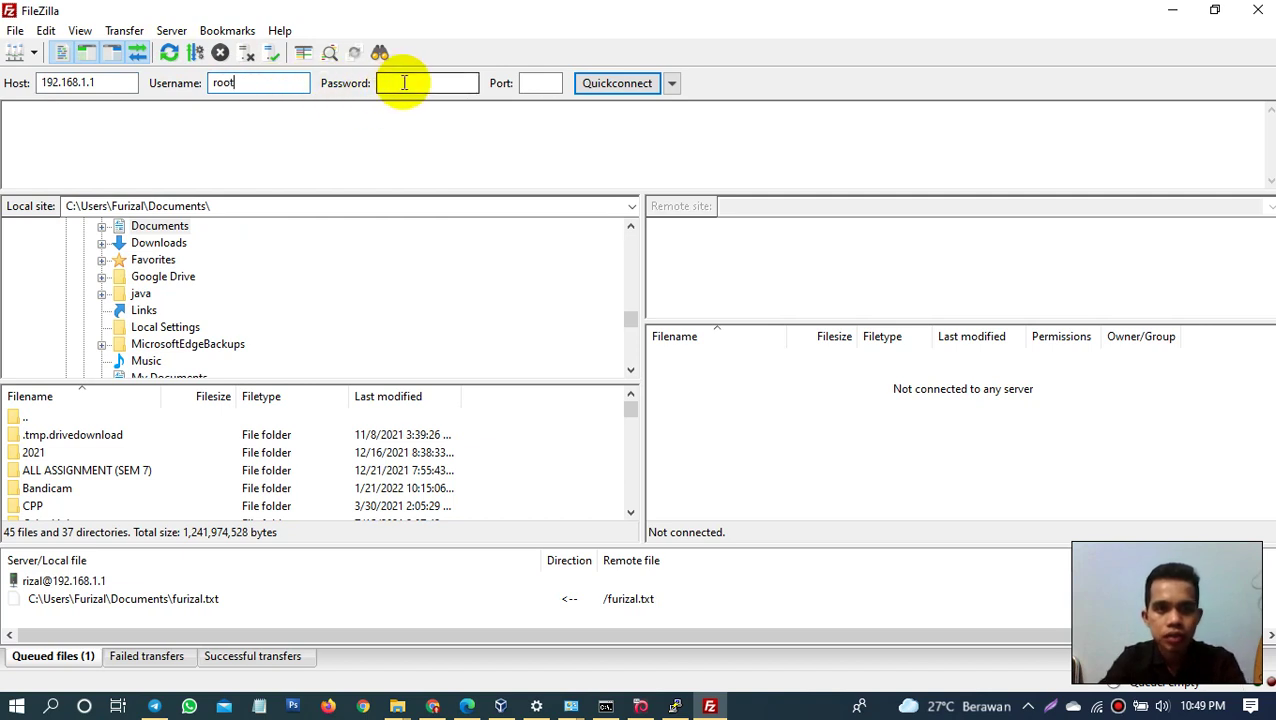
text(*****)
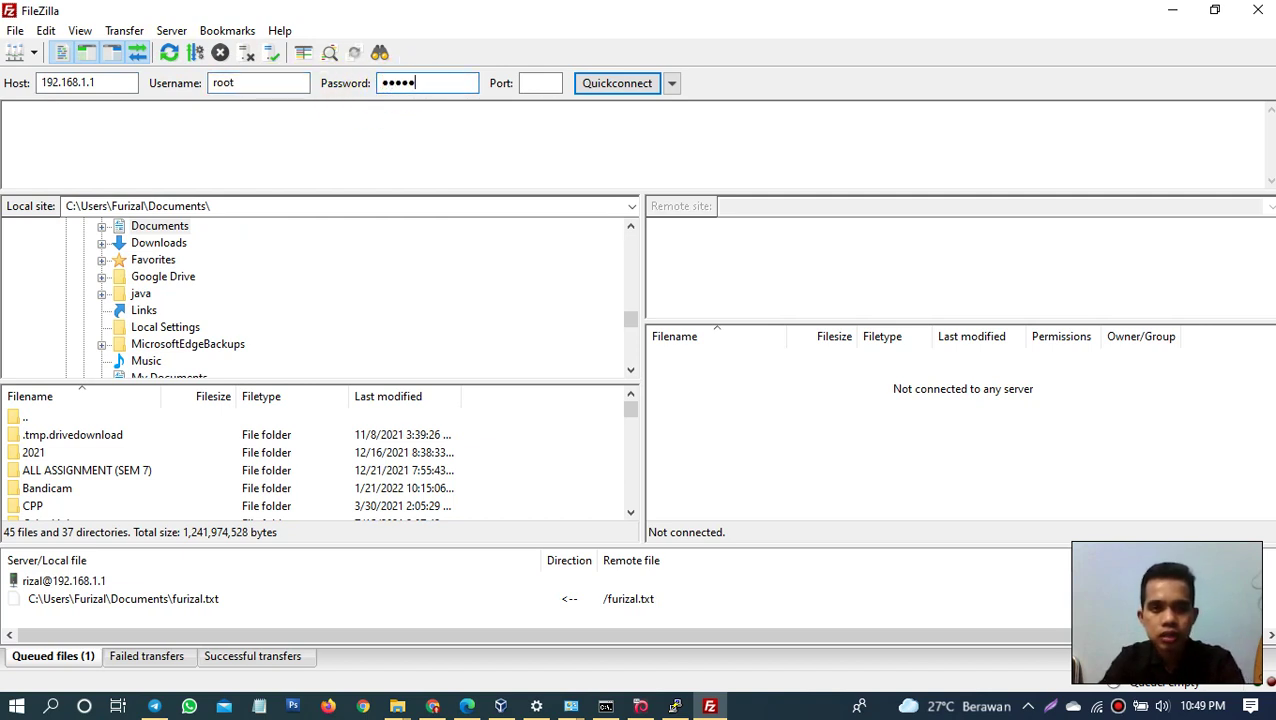
key(BackSpace)
key(BackSpace)
key(BackSpace)
key(BackSpace)
key(BackSpace)
text(***)
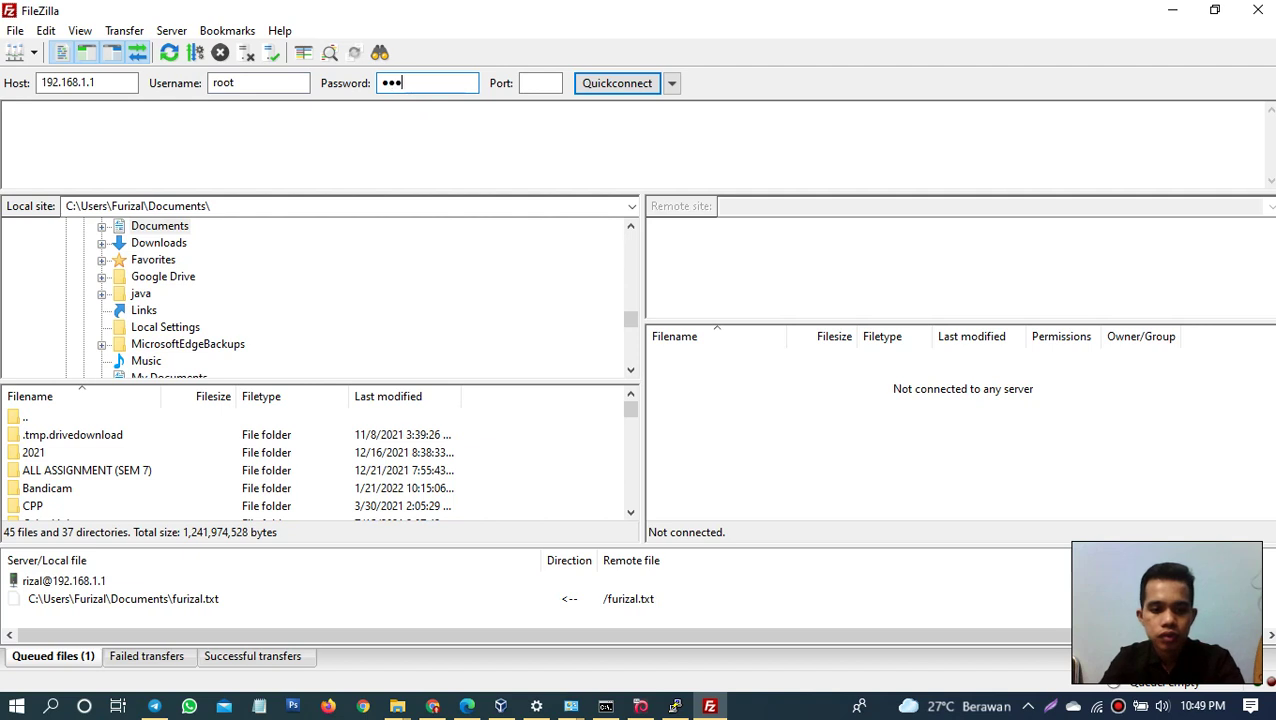
click(540, 83)
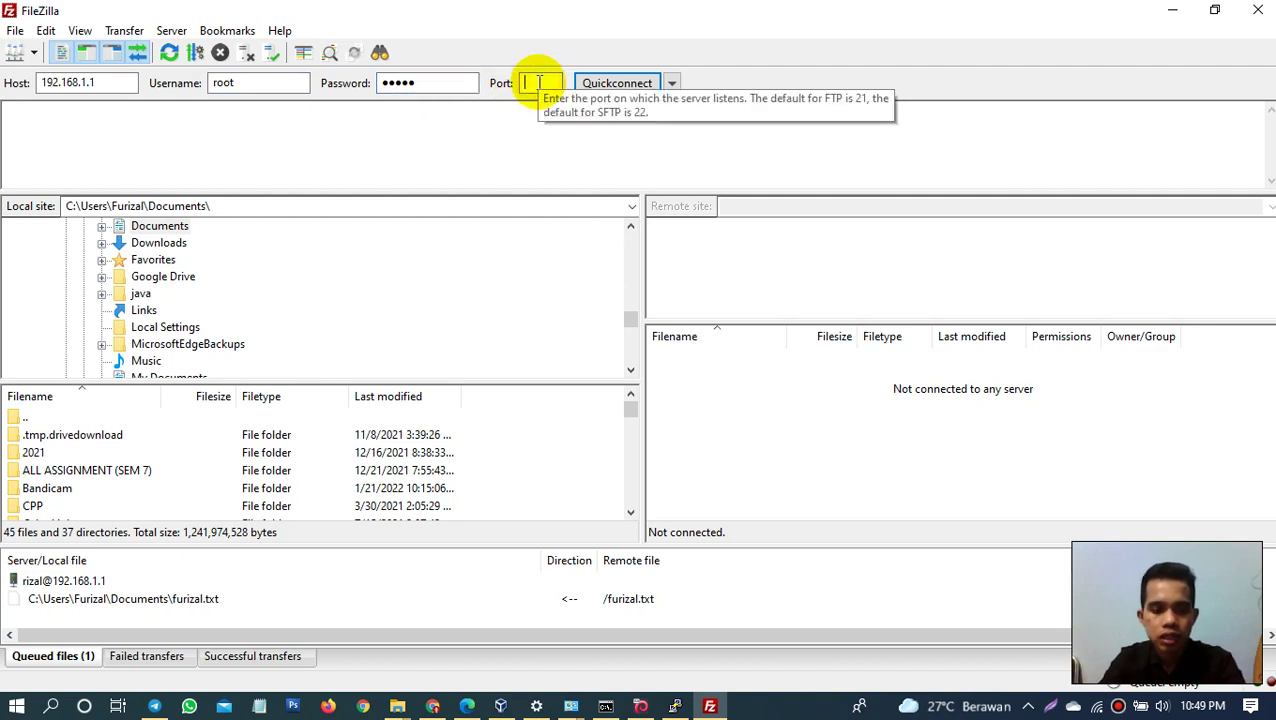
text(21)
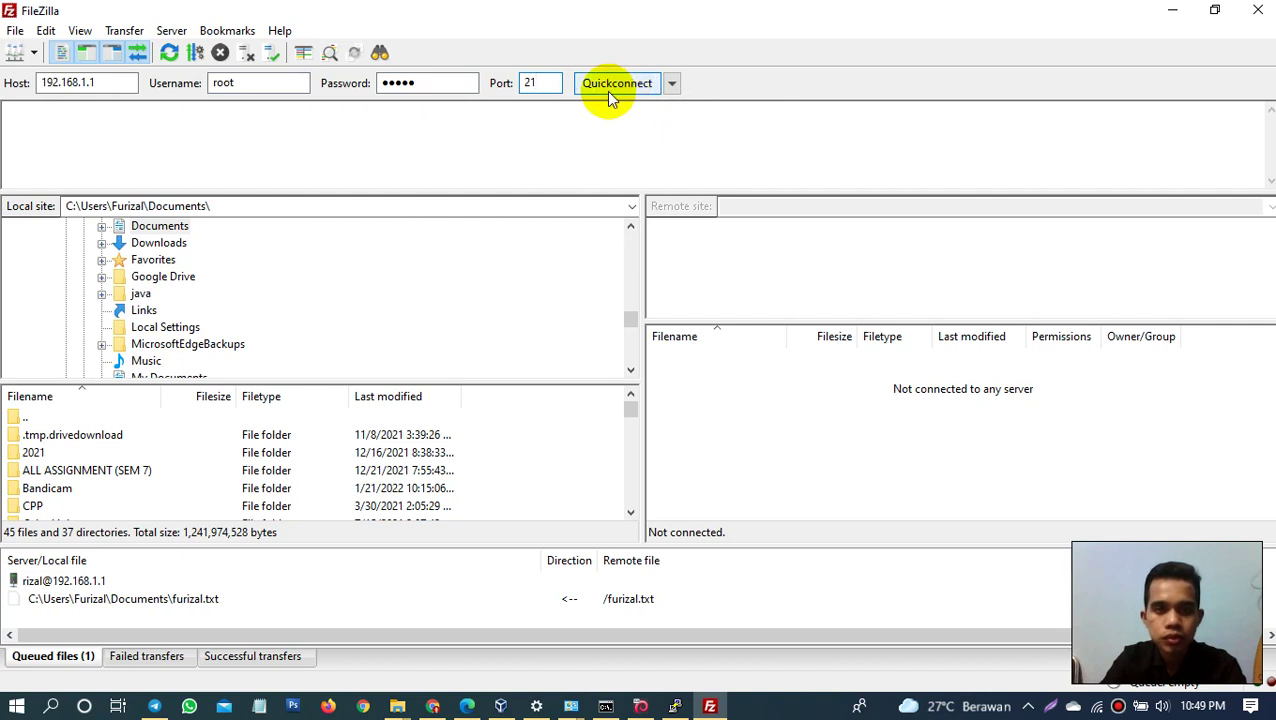
click(616, 89)
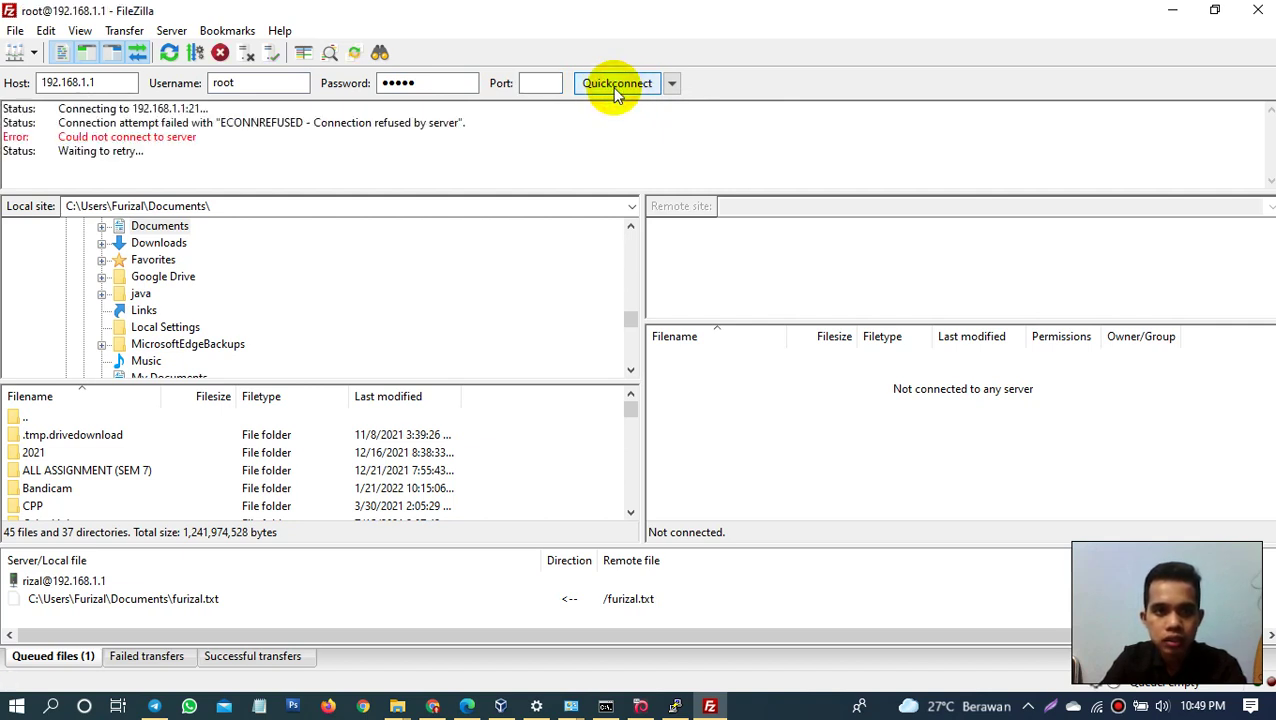
Step: Retry the Quickconnect to 192.168.1.1 with a different user account and port
double_click(250, 83)
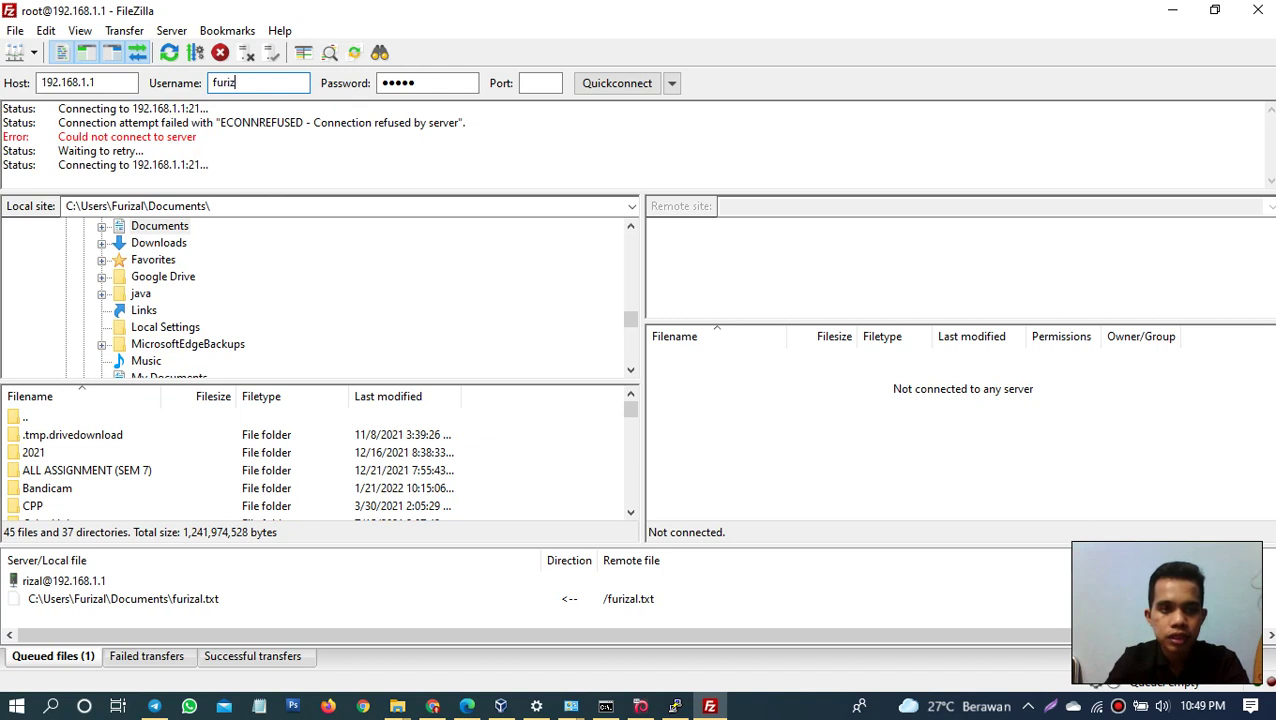
text(al)
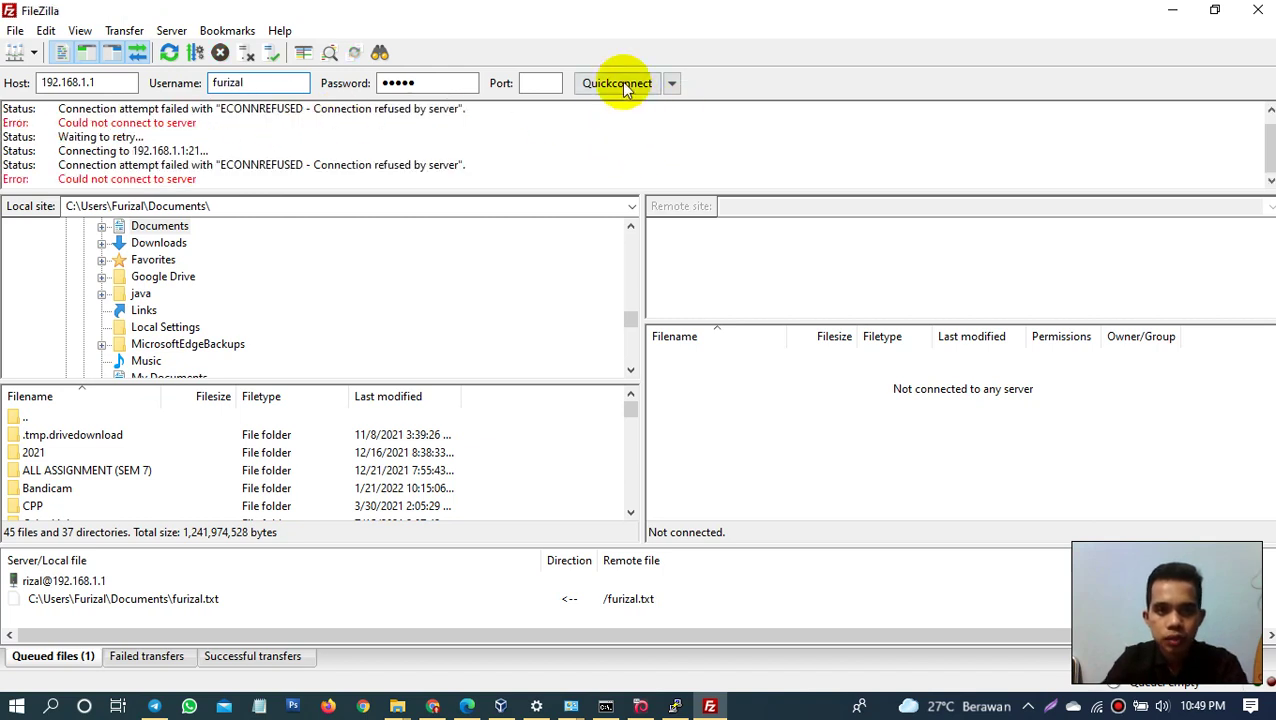
click(538, 83)
text(21)
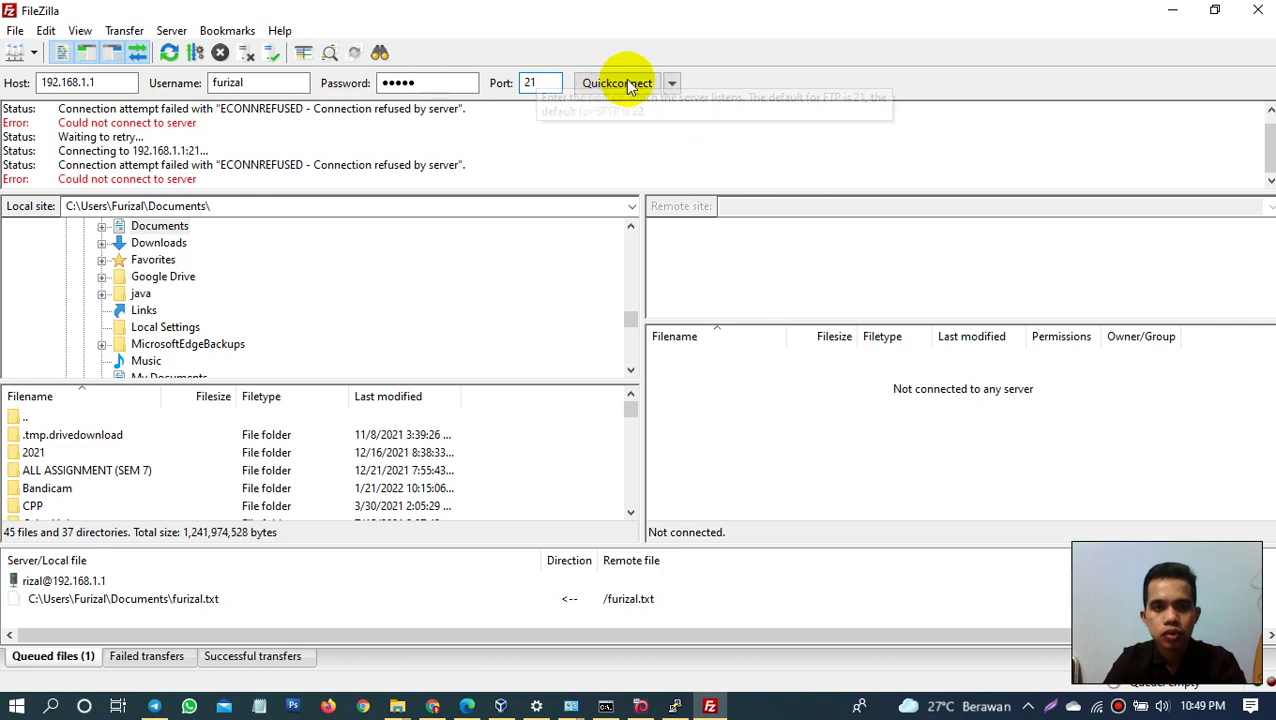
click(620, 85)
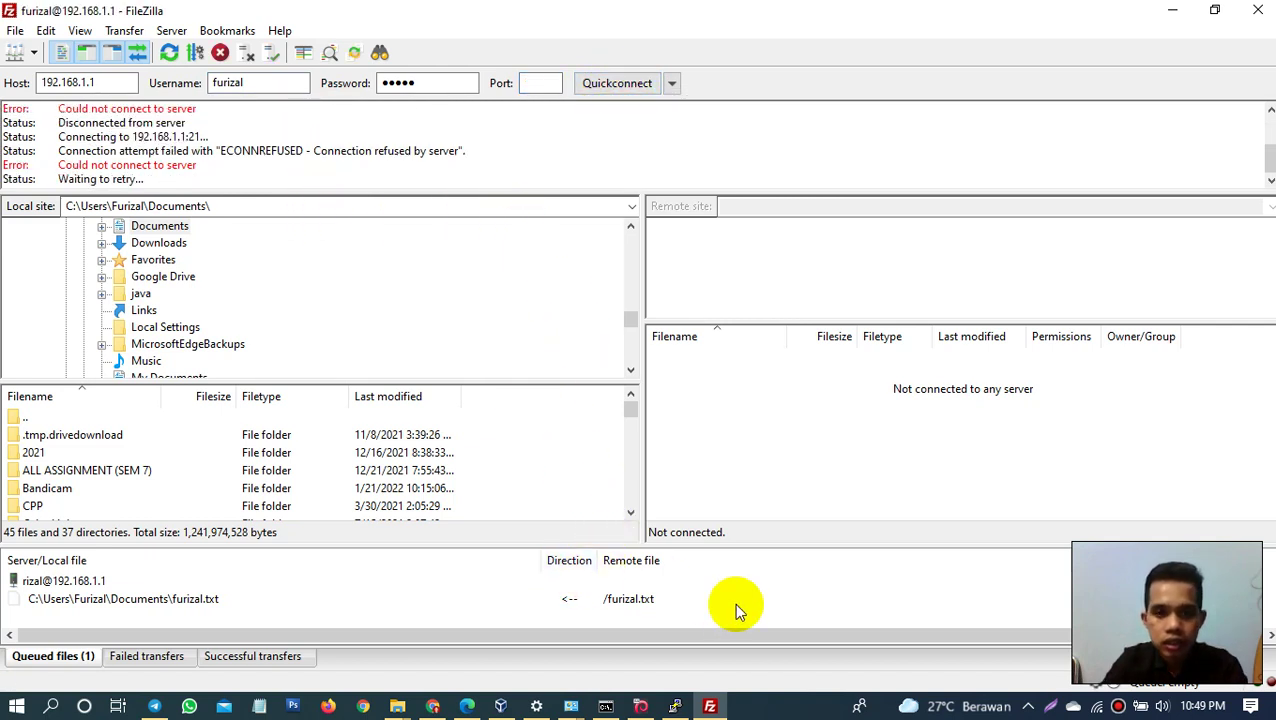
click(771, 710)
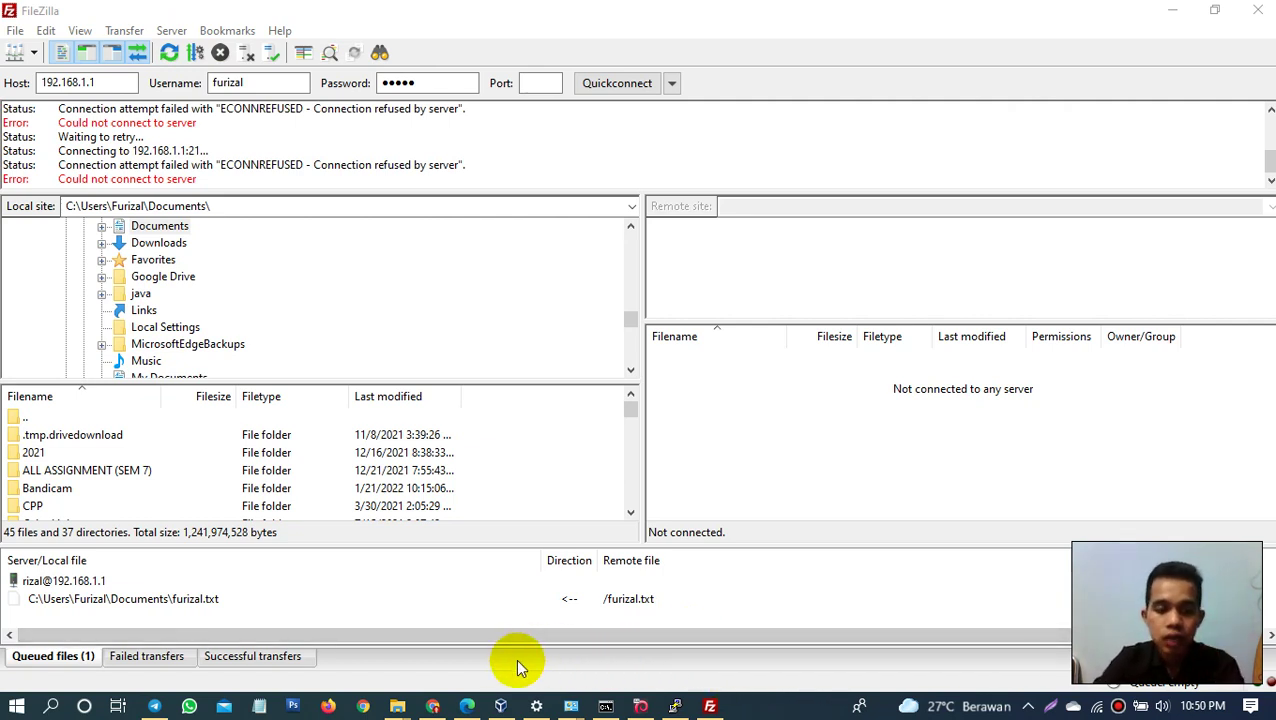
mouse_move(436, 708)
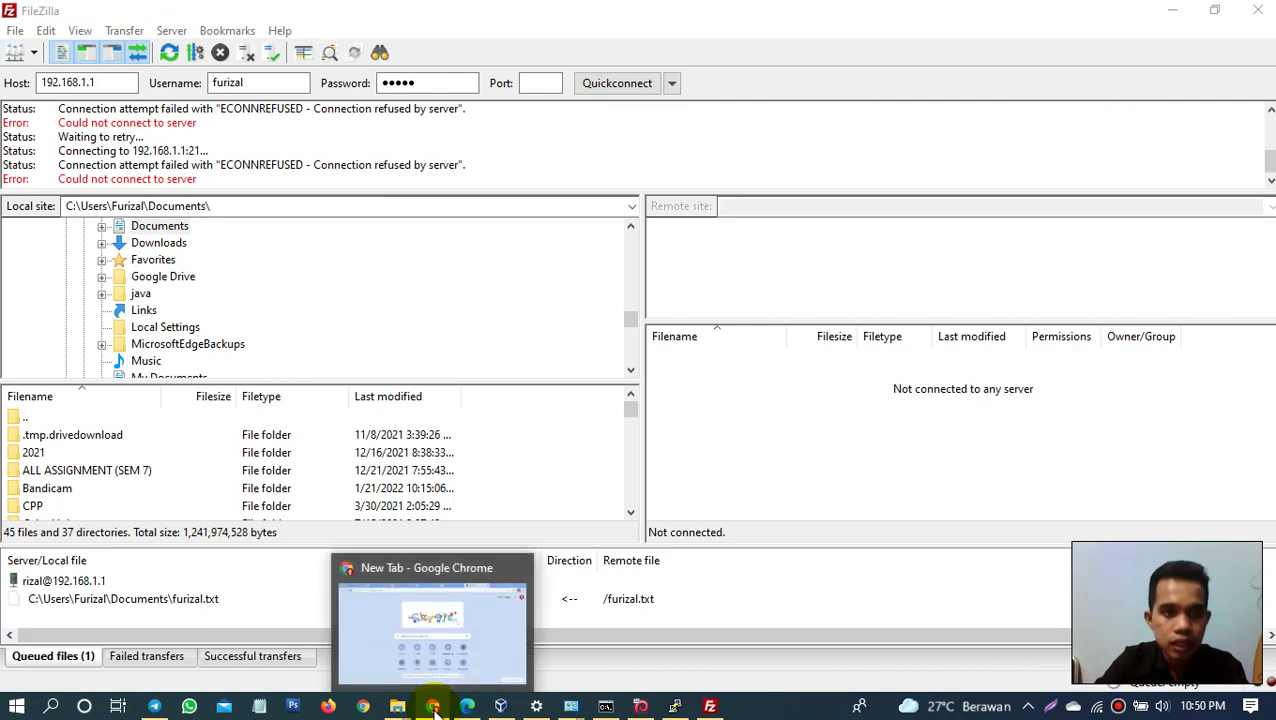
Step: Reopen proftpd.conf in nano from PuTTY and move to the Port 228 line
click(675, 706)
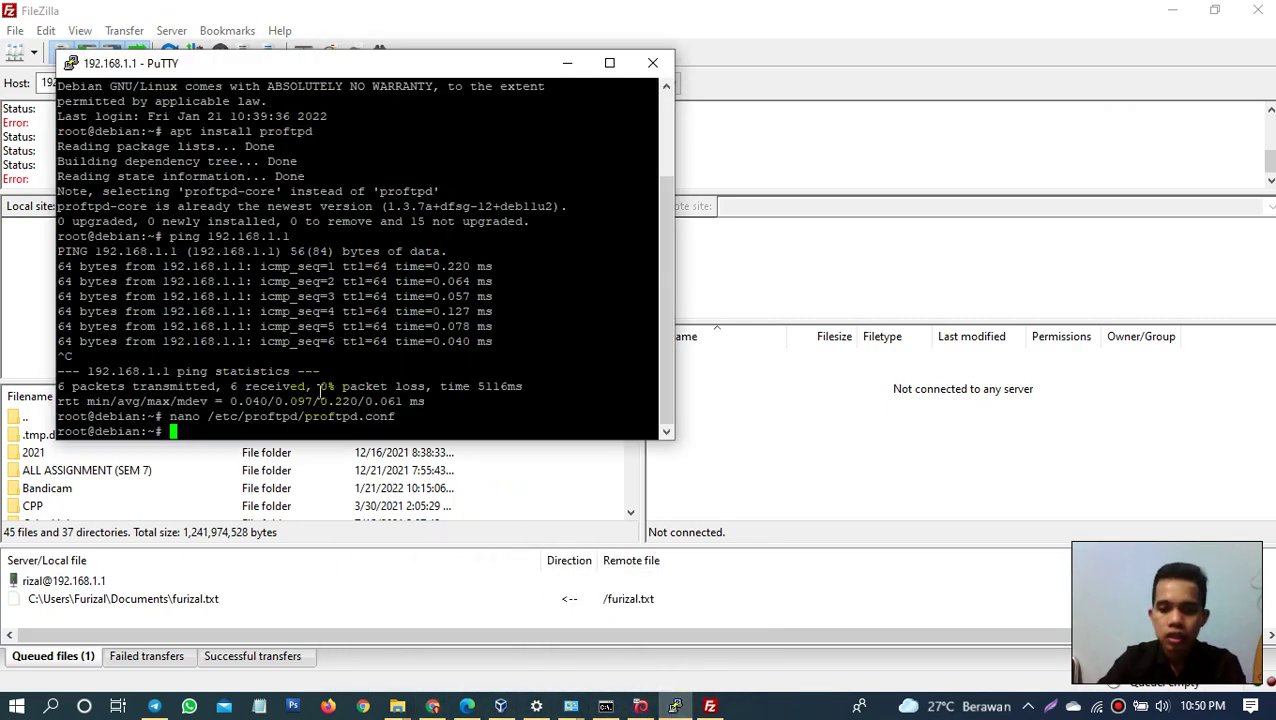
key(Up)
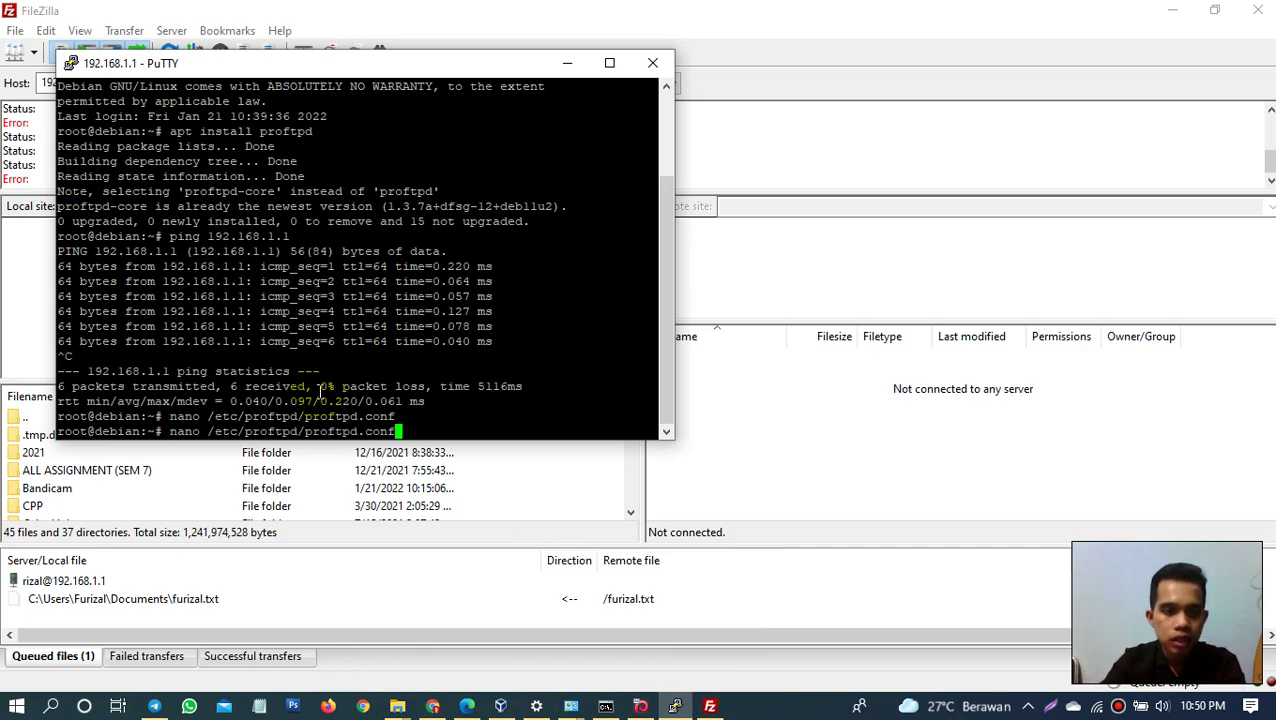
key(Return)
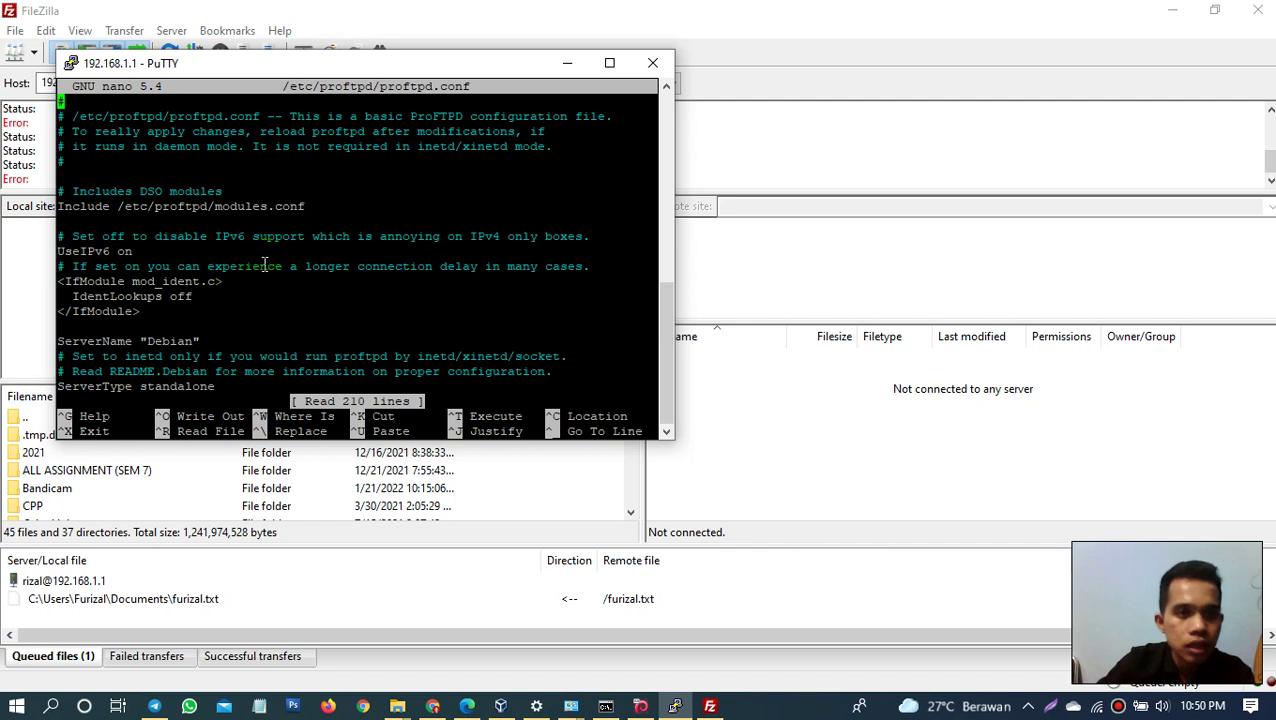
key(Down)
key(Down)
key(Down)
key(Down)
key(Down)
key(Down)
key(Down)
key(Down)
key(Down)
key(Down)
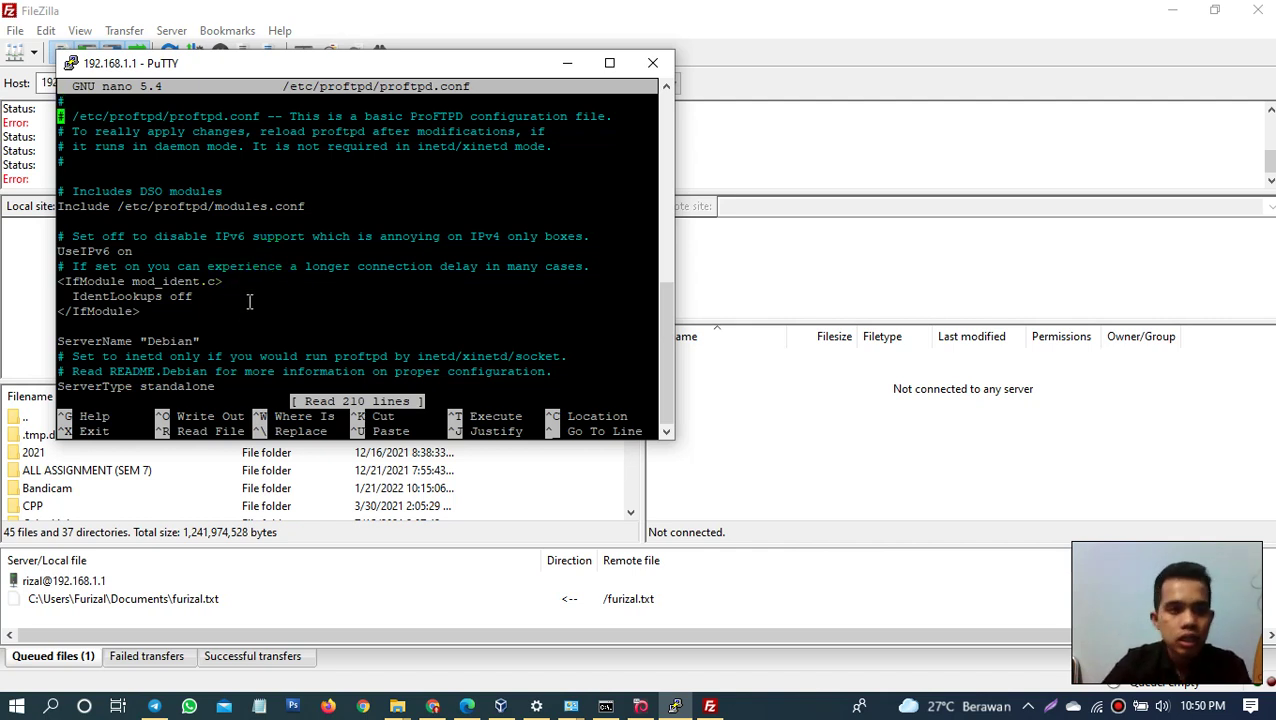
key(Down)
key(Down)
key(Down)
key(Down)
key(Down)
key(Down)
key(Down)
key(Down)
key(Down)
key(Down)
key(Down)
key(Down)
key(Down)
key(Down)
key(Down)
key(Down)
key(Down)
key(Down)
key(Down)
key(Down)
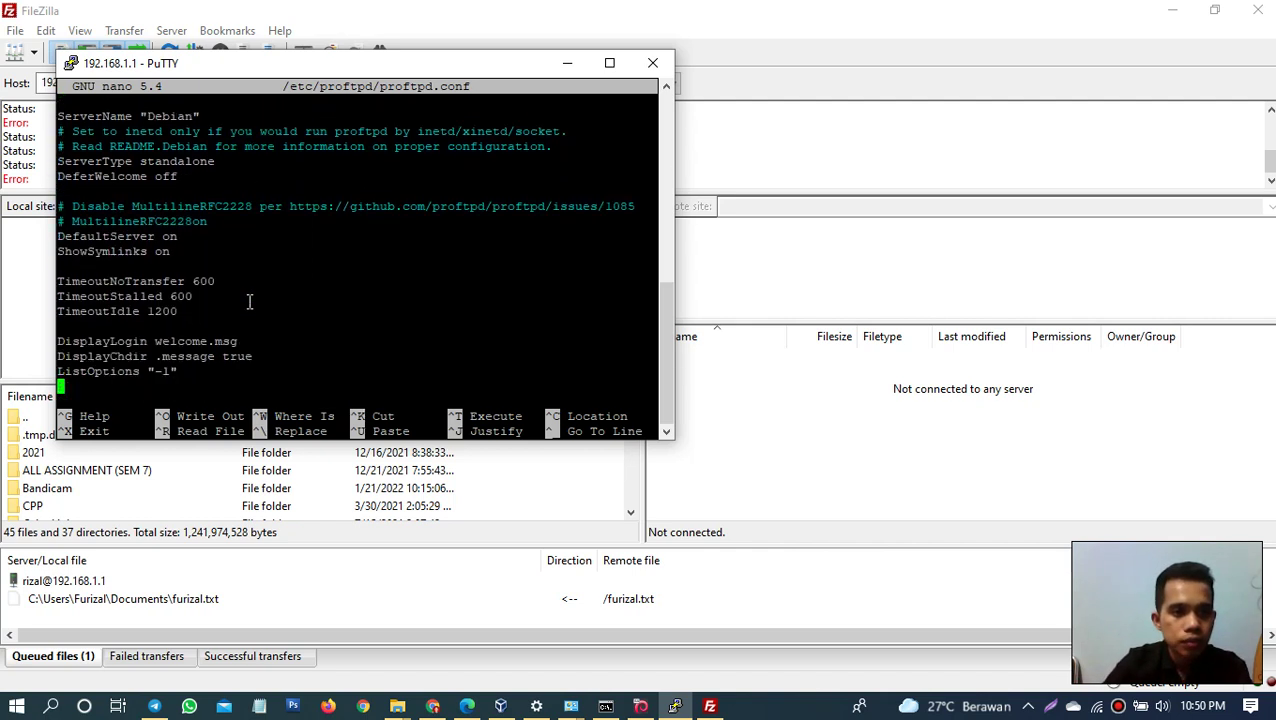
key(Down)
key(Down)
key(Down)
key(Down)
key(Down)
key(Down)
key(Down)
key(Down)
key(Down)
key(Down)
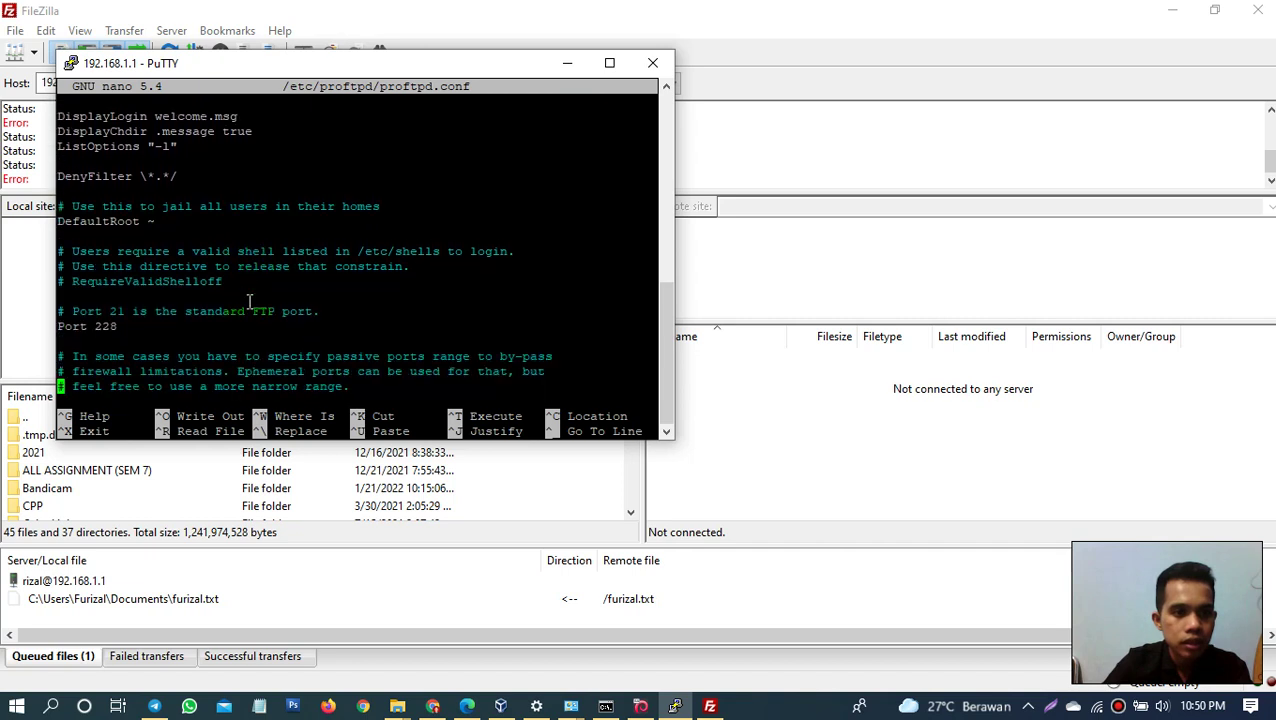
key(Up)
key(Up)
key(Up)
Step: Change the Port value from 228 to 21
key(Right)
key(Right)
key(Right)
key(Right)
key(Right)
key(Right)
key(Right)
key(Right)
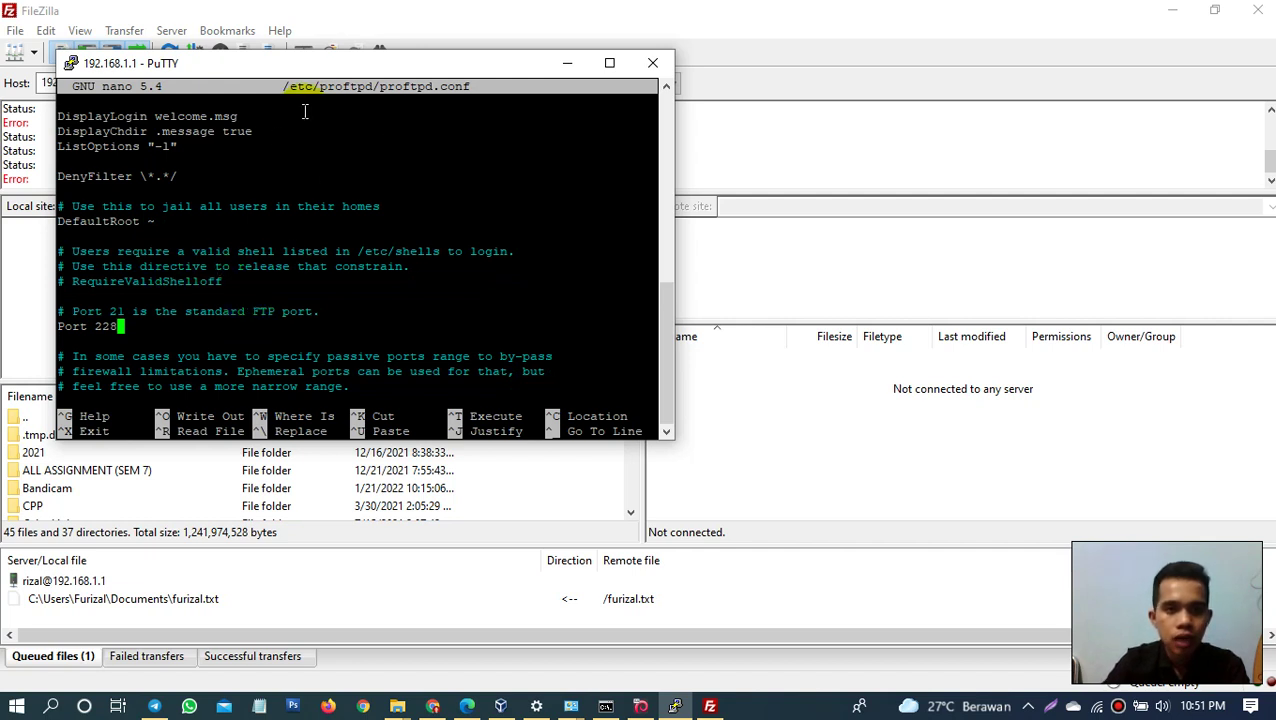
key(BackSpace)
key(BackSpace)
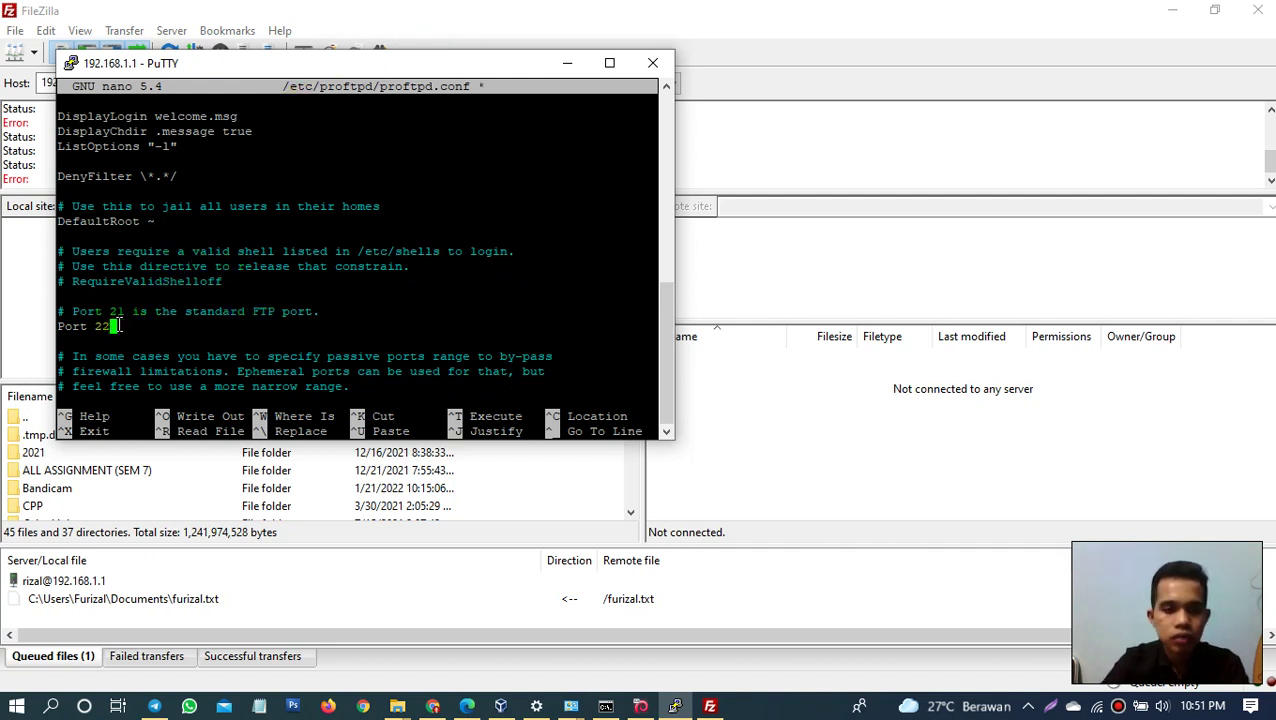
text(1)
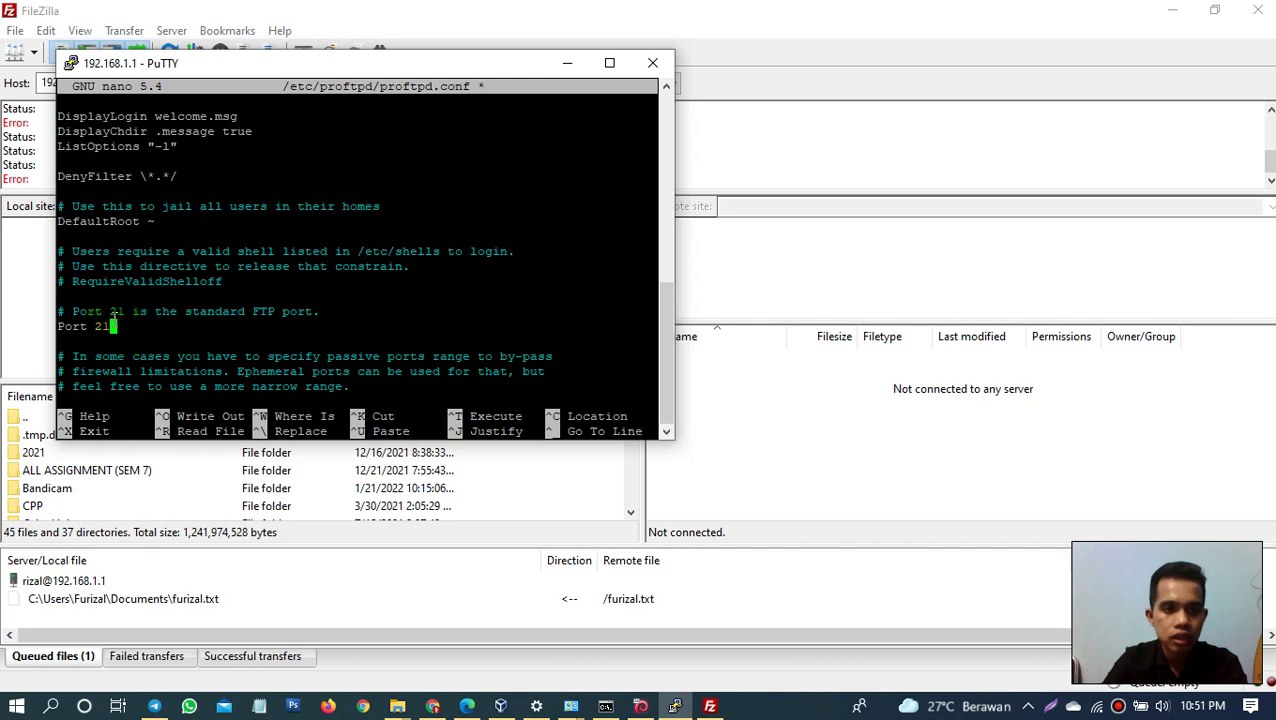
drag(103, 311, 130, 314)
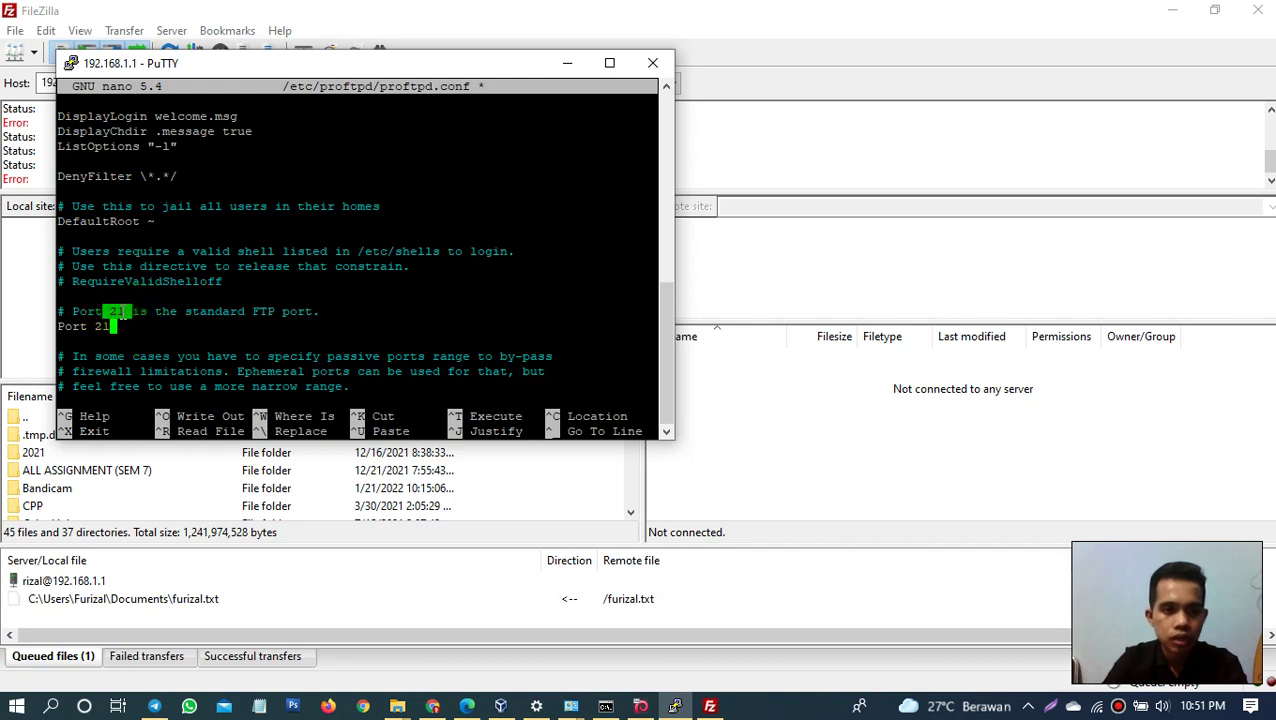
double_click(215, 311)
click(279, 311)
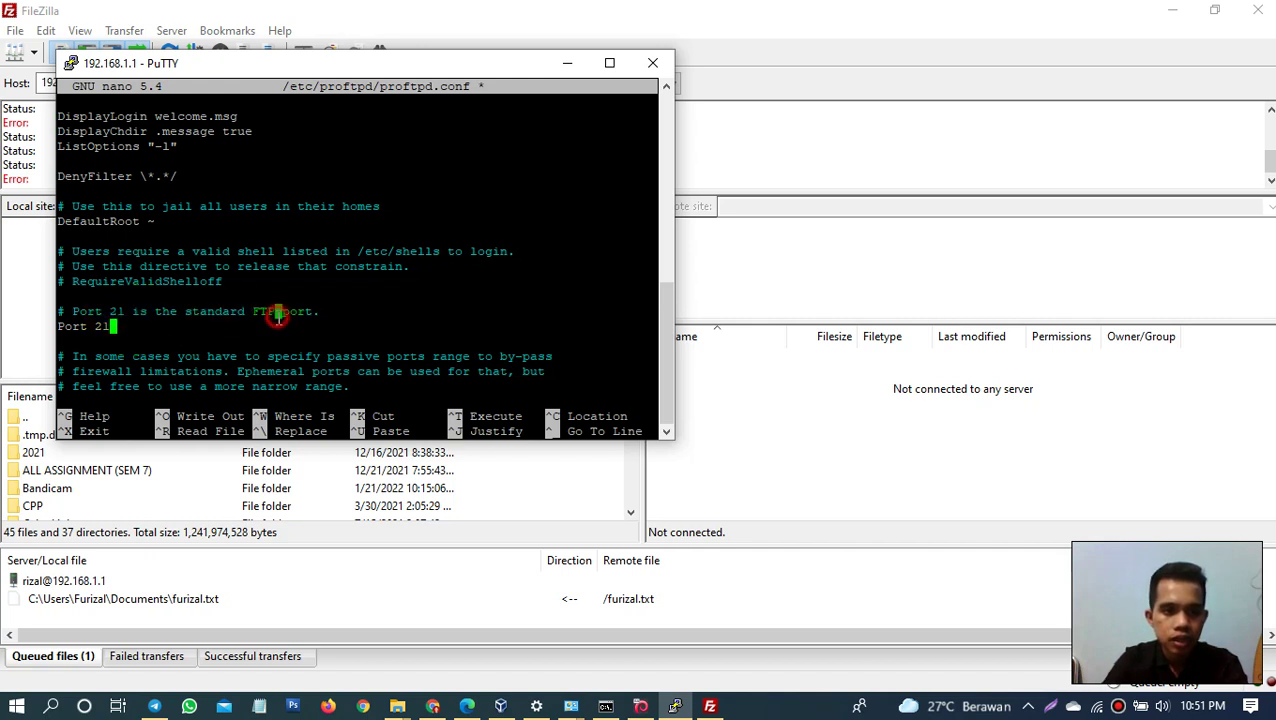
double_click(117, 311)
double_click(104, 326)
click(118, 328)
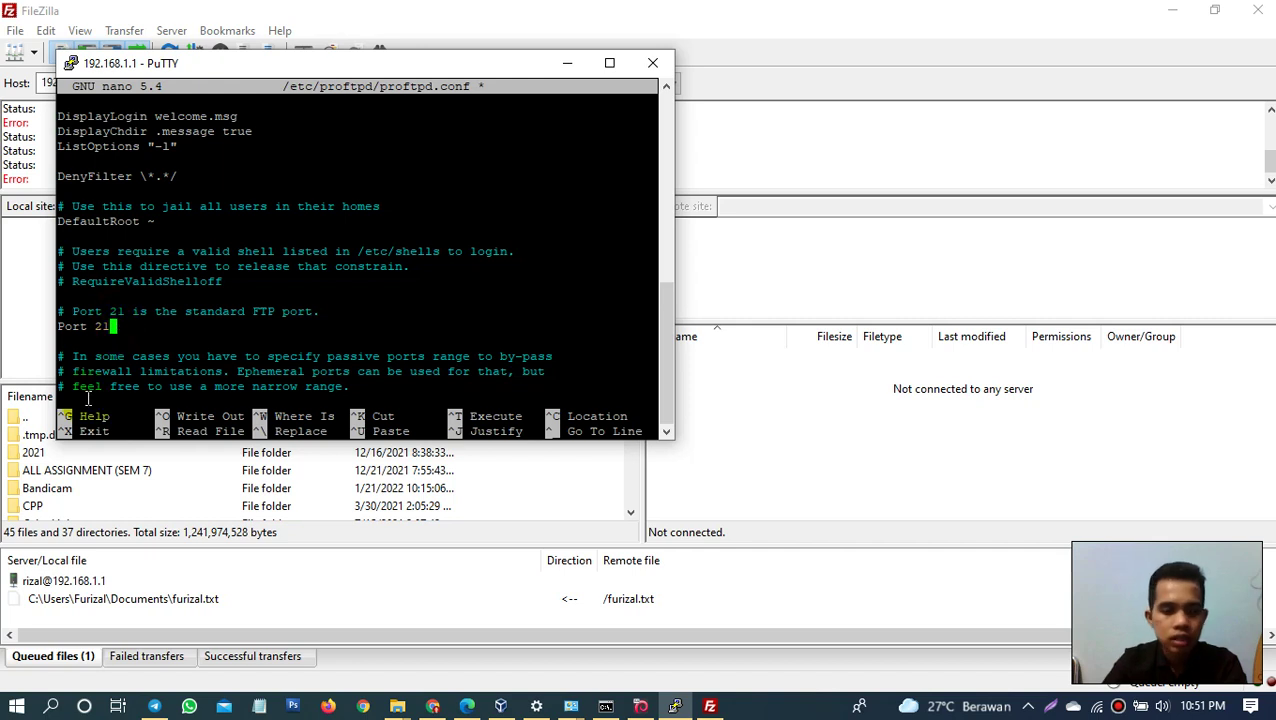
key(BackSpace)
text(28)
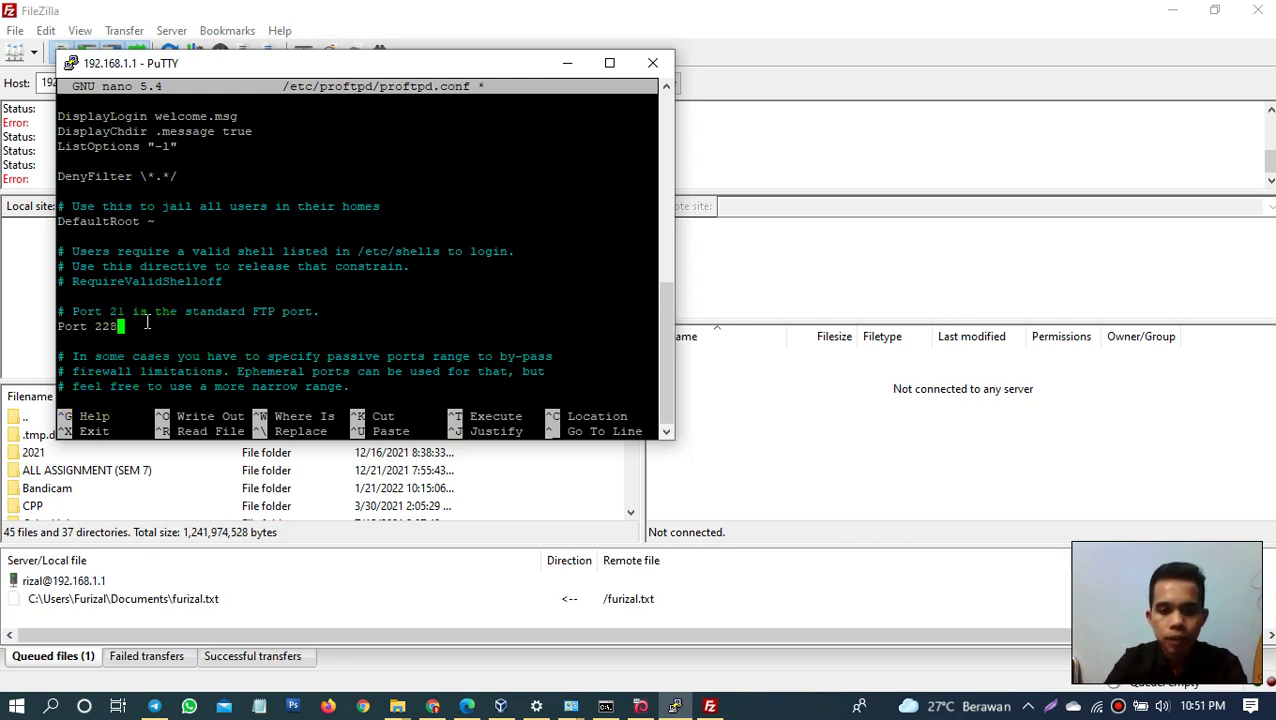
key(BackSpace)
key(BackSpace)
text(1)
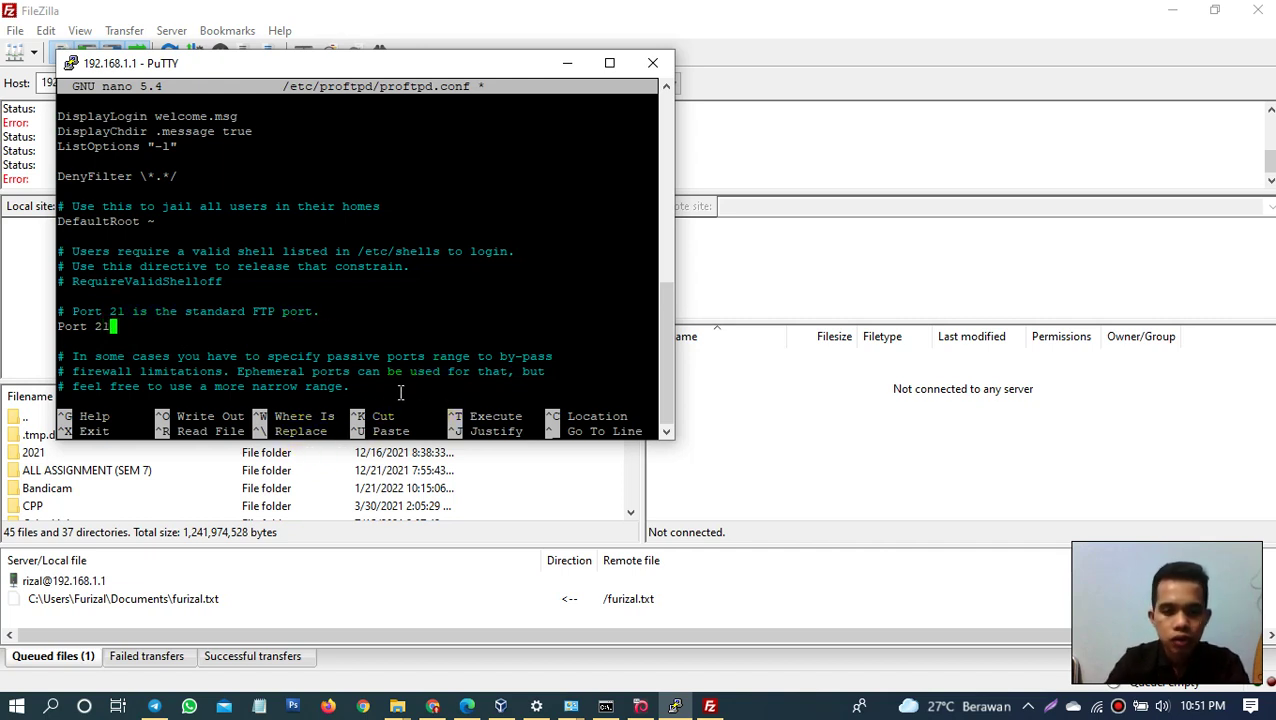
Step: Save proftpd.conf and exit nano
key(ctrl+o)
key(Return)
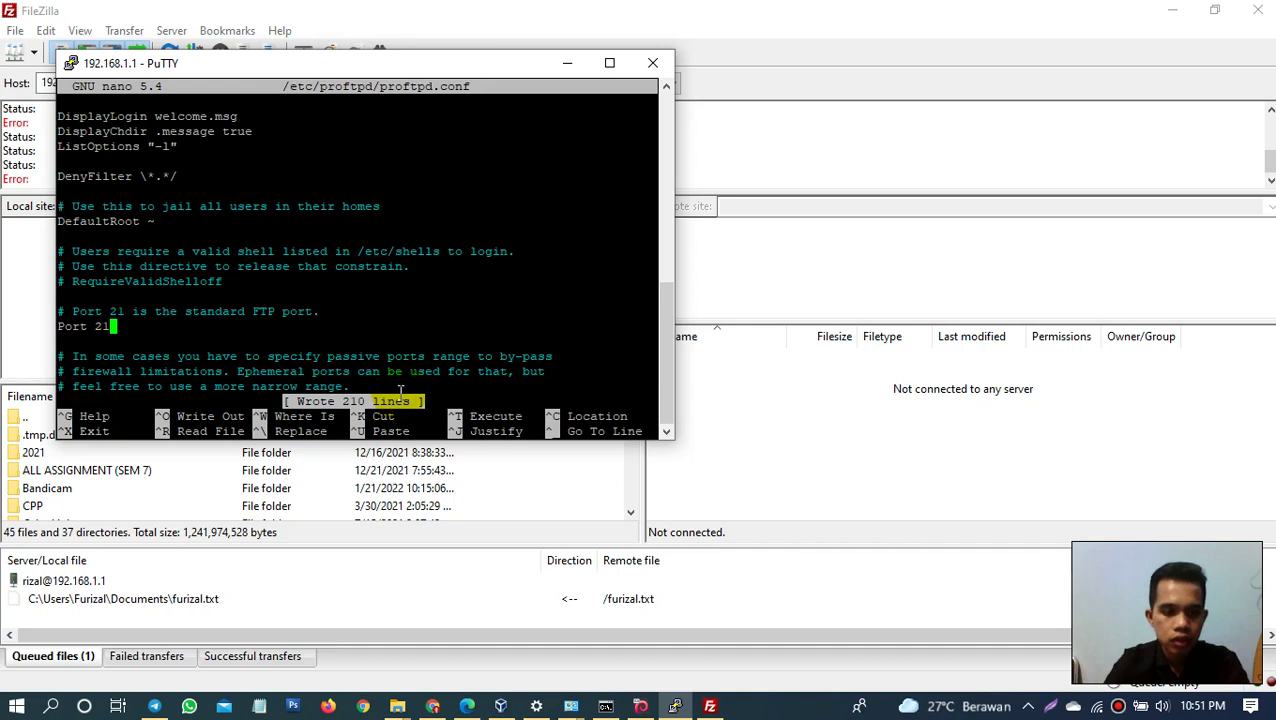
key(ctrl+x)
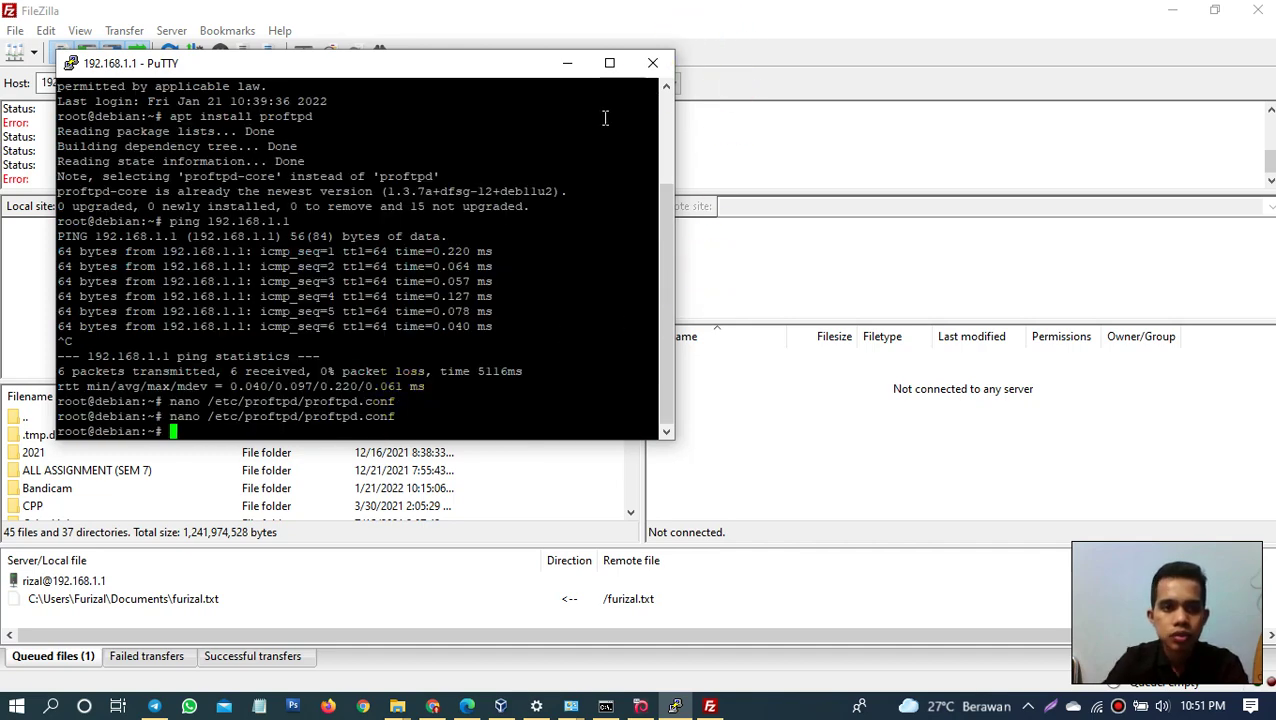
Step: Retry the FileZilla Quickconnect to 192.168.1.1 with port 22
click(716, 28)
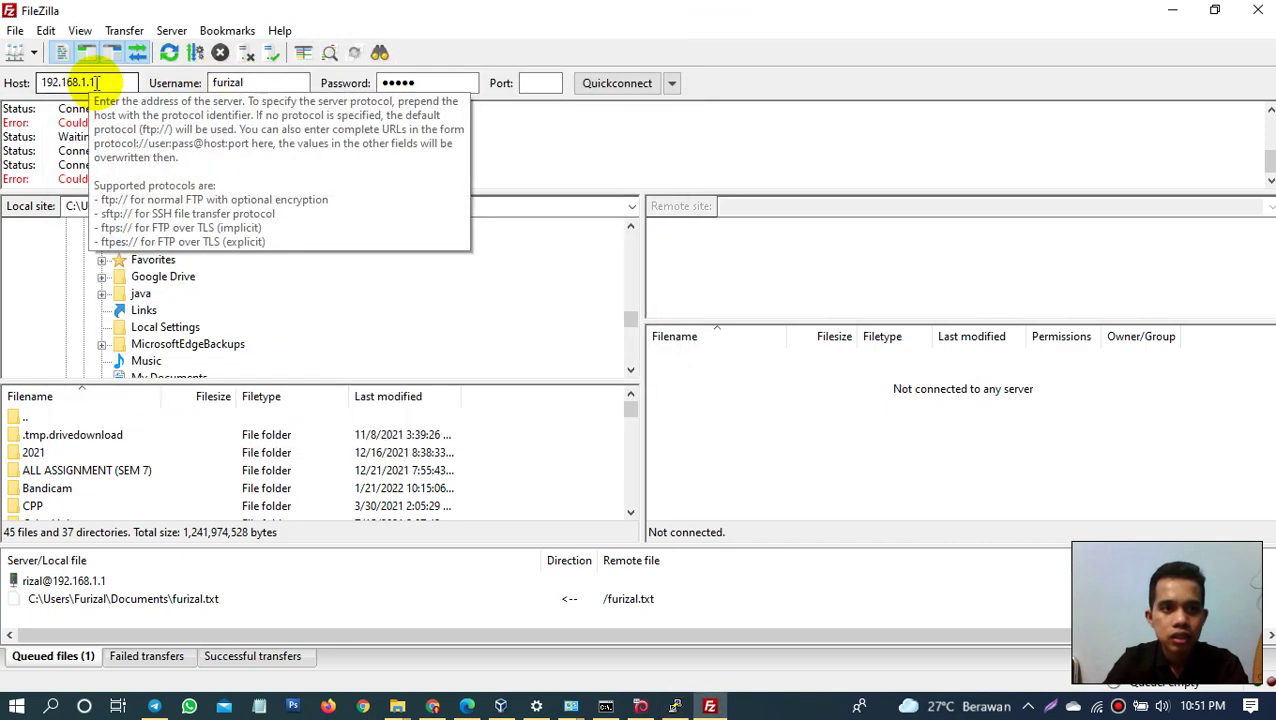
click(538, 86)
text(22)
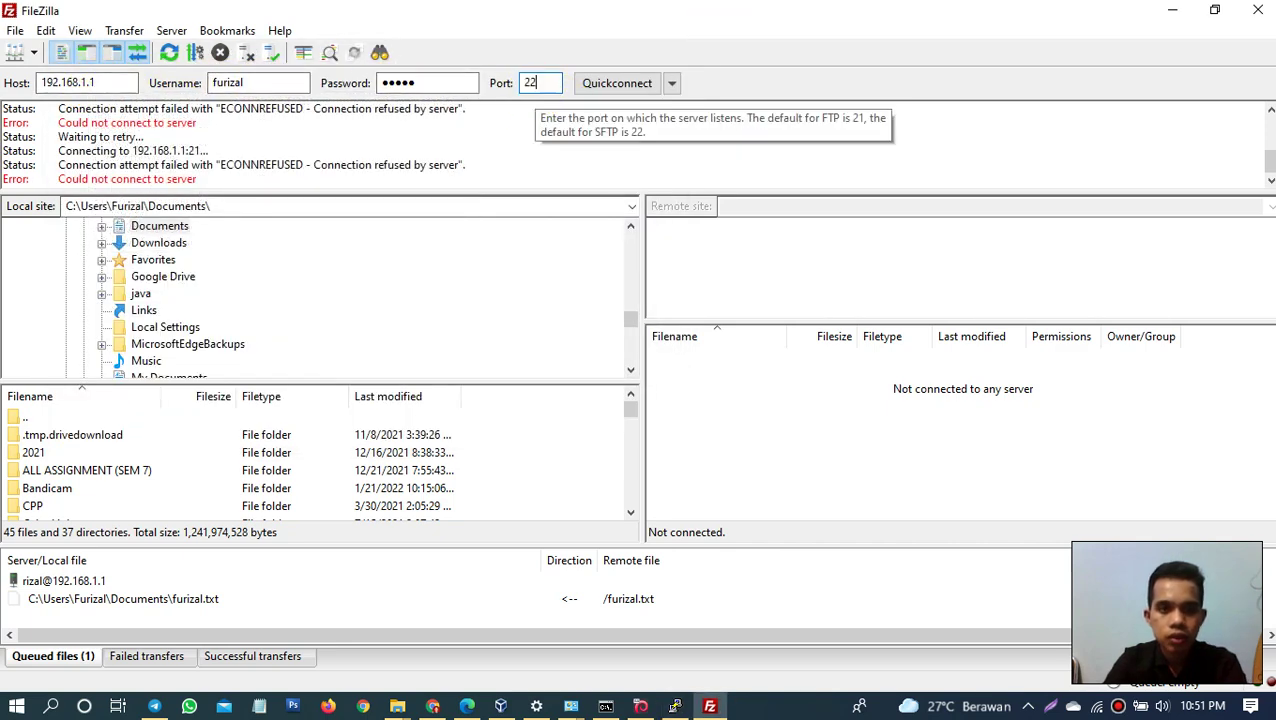
click(628, 88)
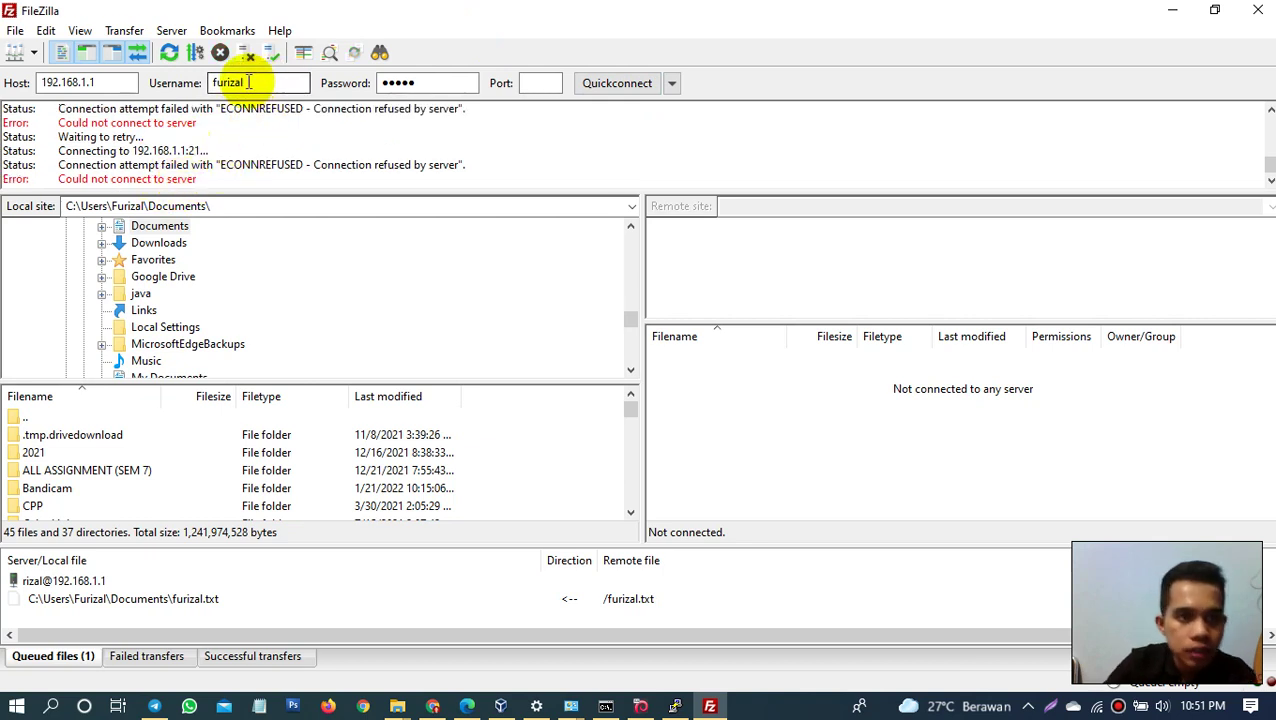
Step: Replace the username with root and Quickconnect again
drag(256, 83, 148, 82)
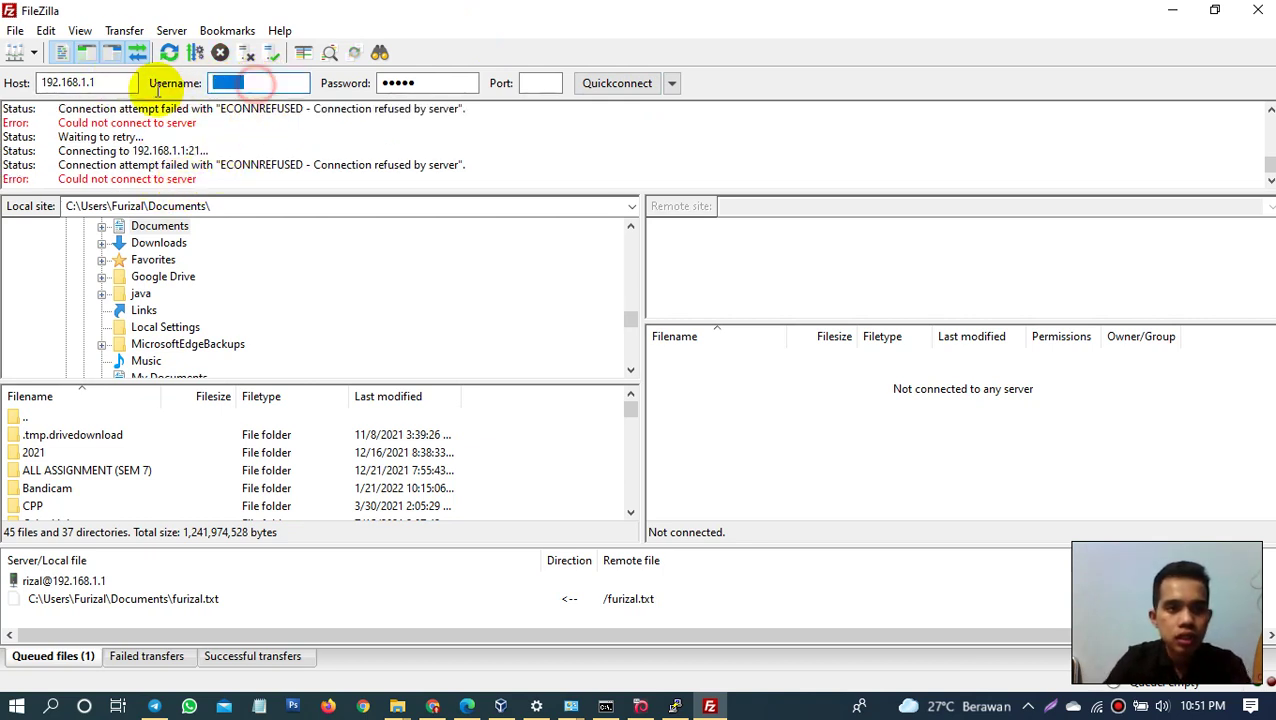
click(250, 83)
drag(276, 83, 148, 82)
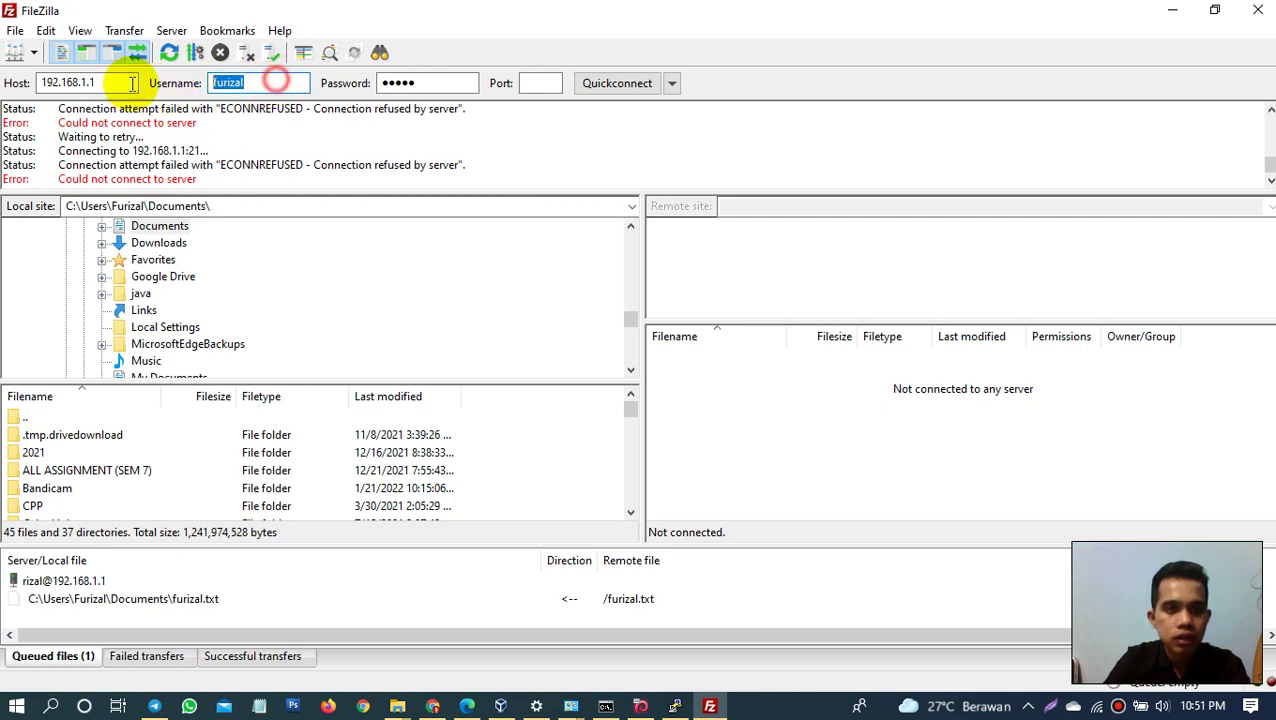
text(root)
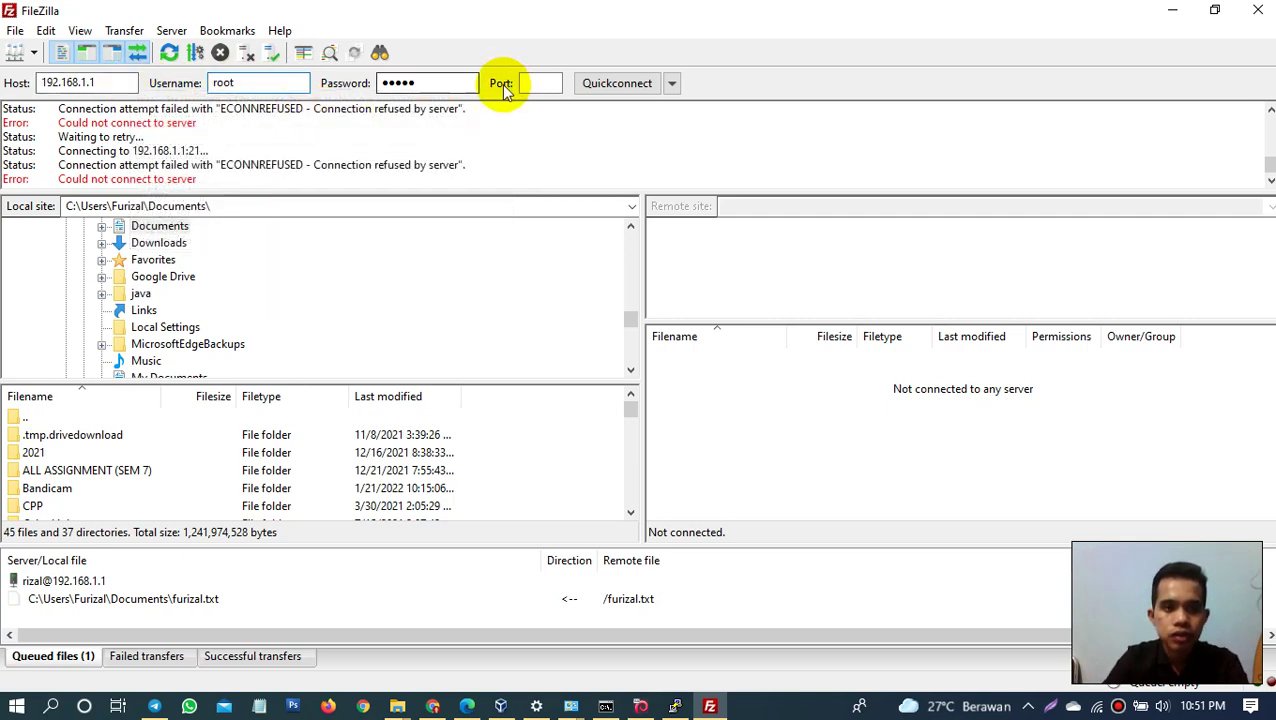
click(630, 90)
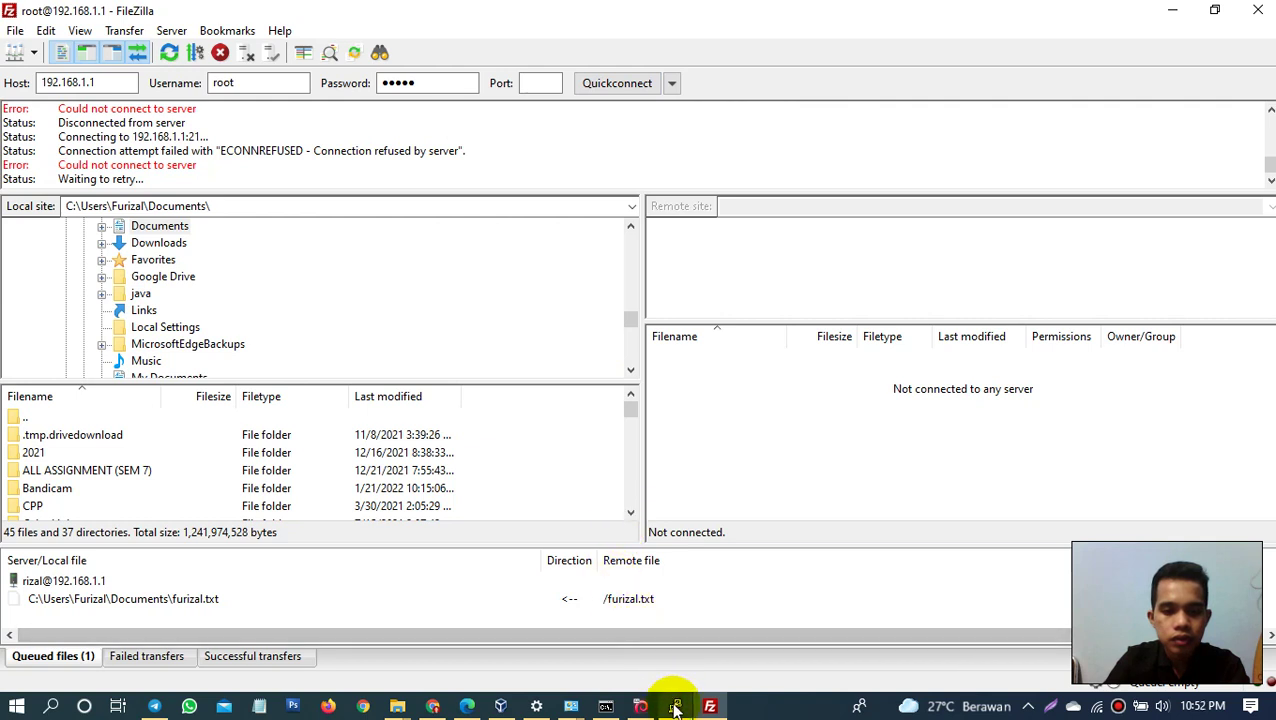
mouse_move(643, 706)
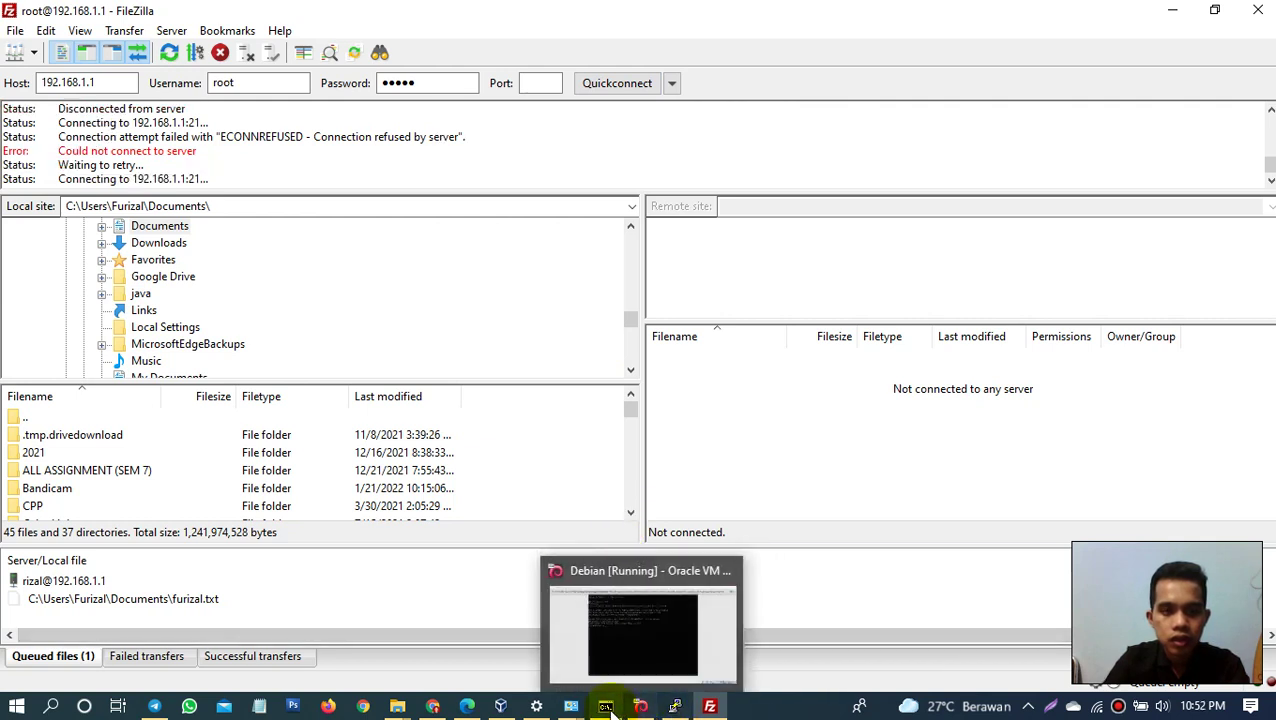
mouse_move(603, 710)
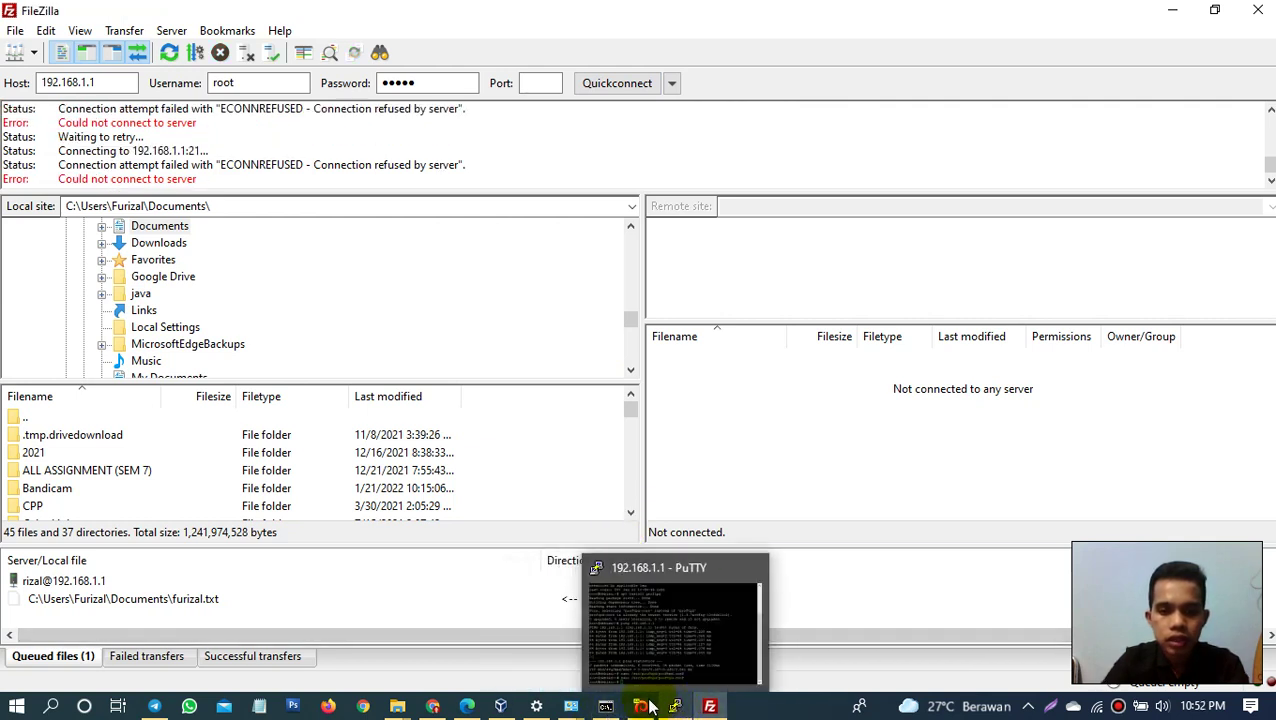
Step: Reboot the Debian VM and close the disconnected PuTTY window after its error
click(641, 706)
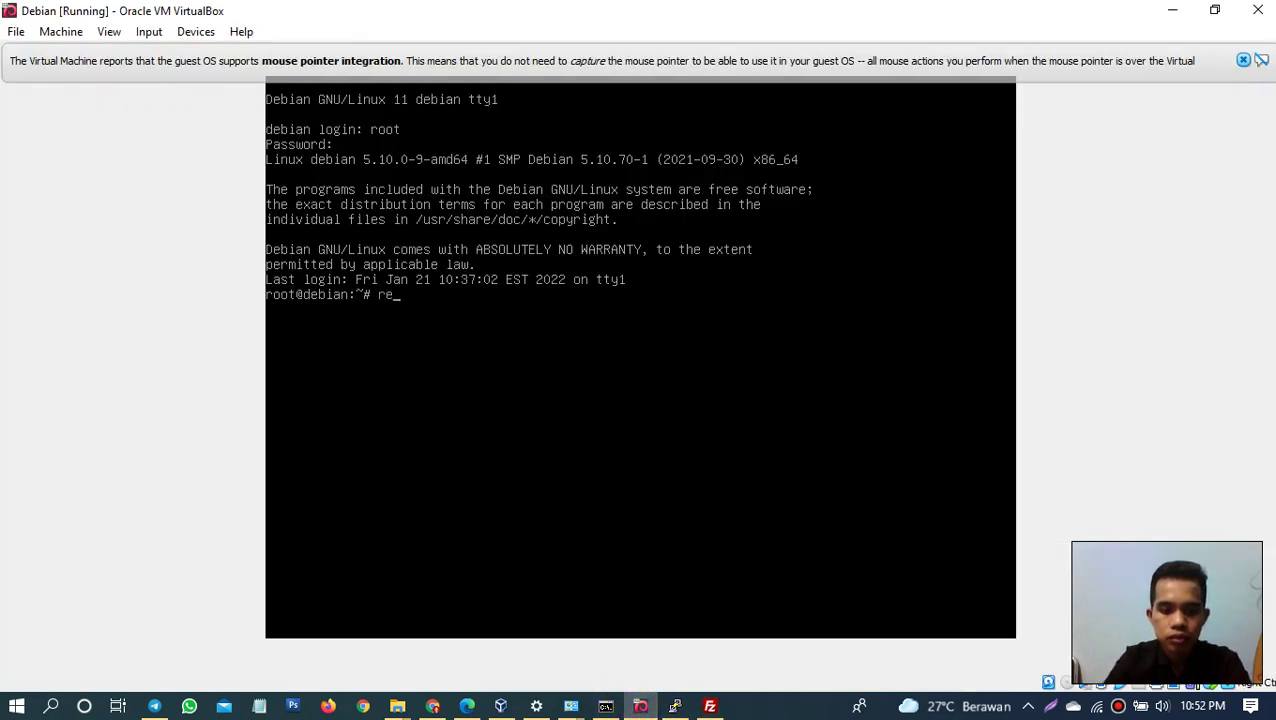
key(Return)
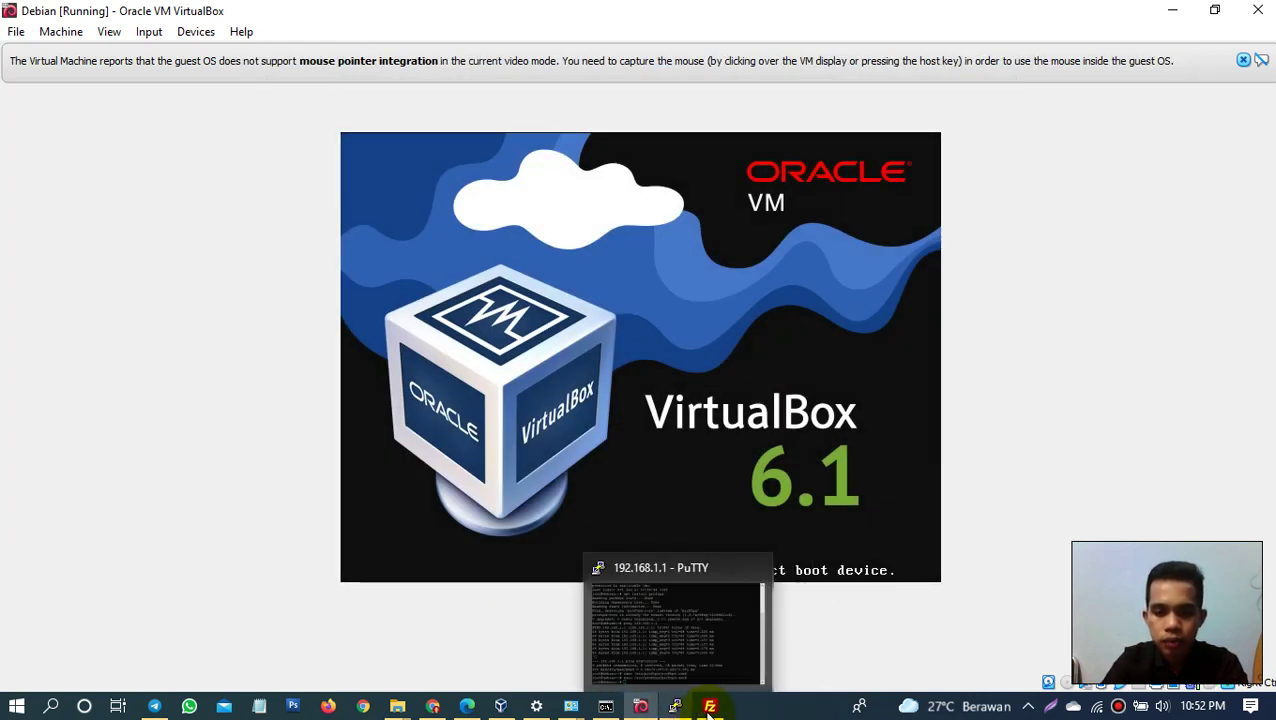
click(675, 706)
click(763, 427)
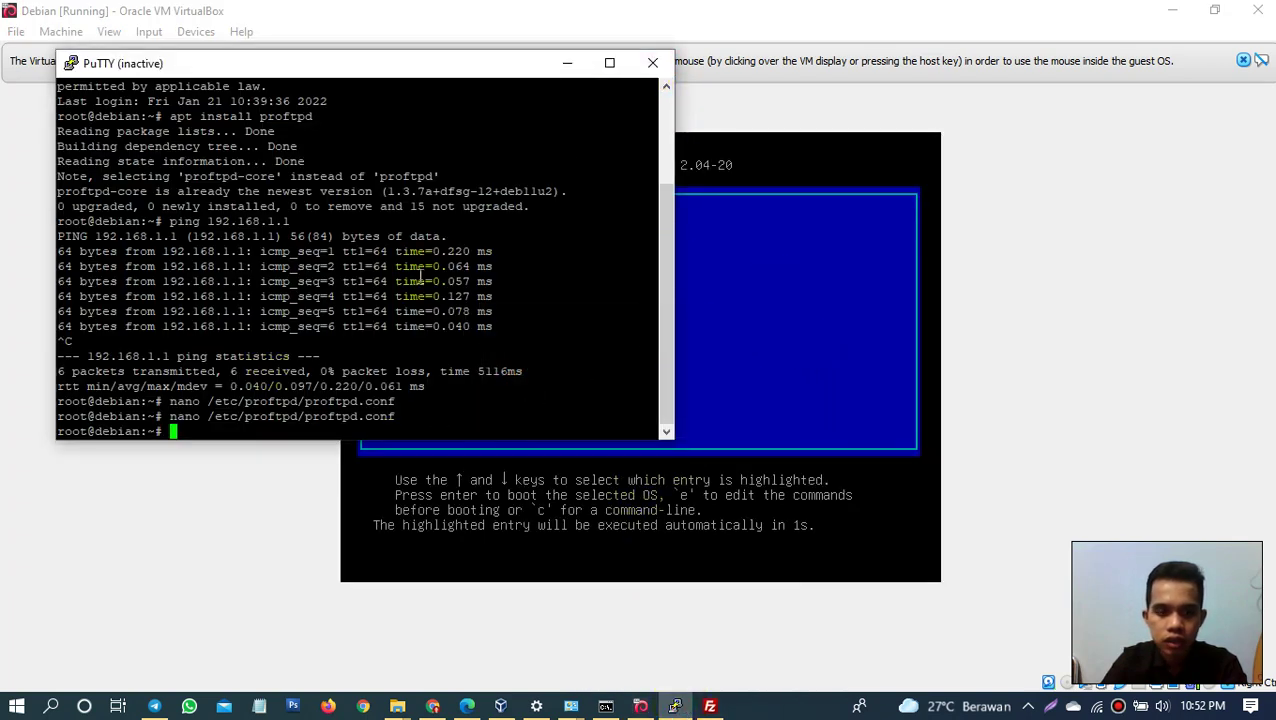
click(652, 63)
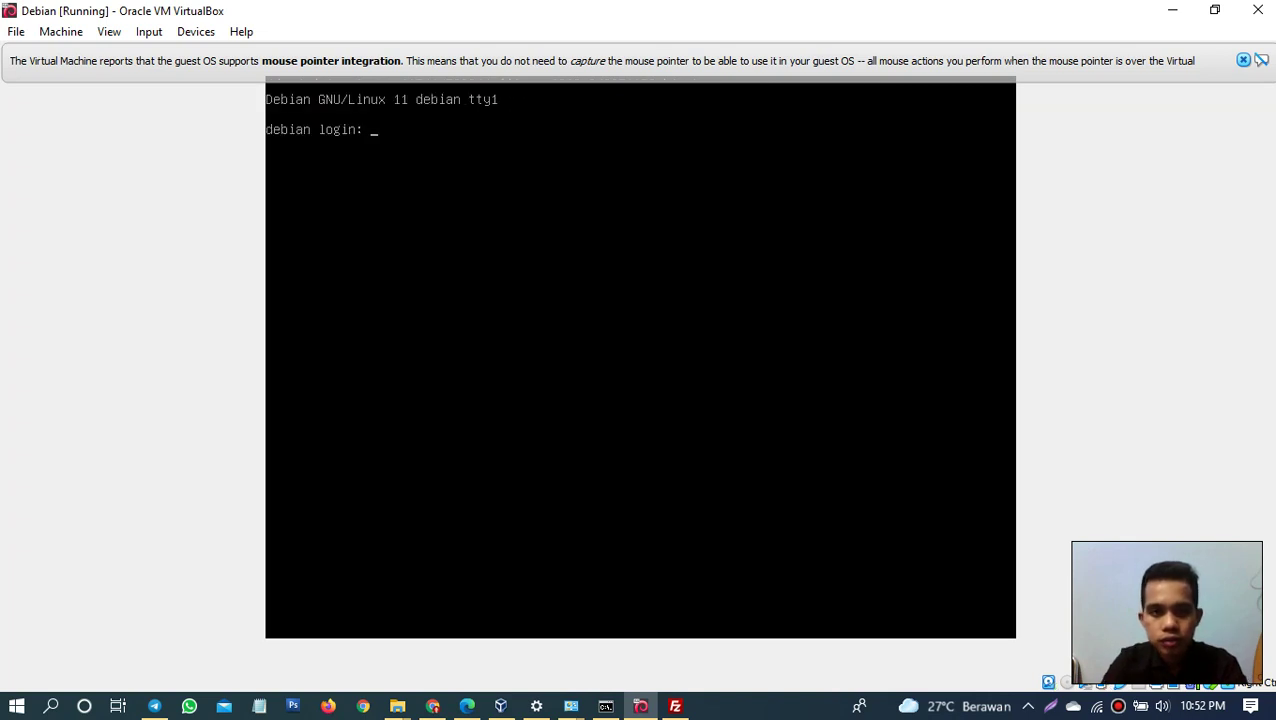
Step: Log back in as root on the VirtualBox console with the password
key(Return)
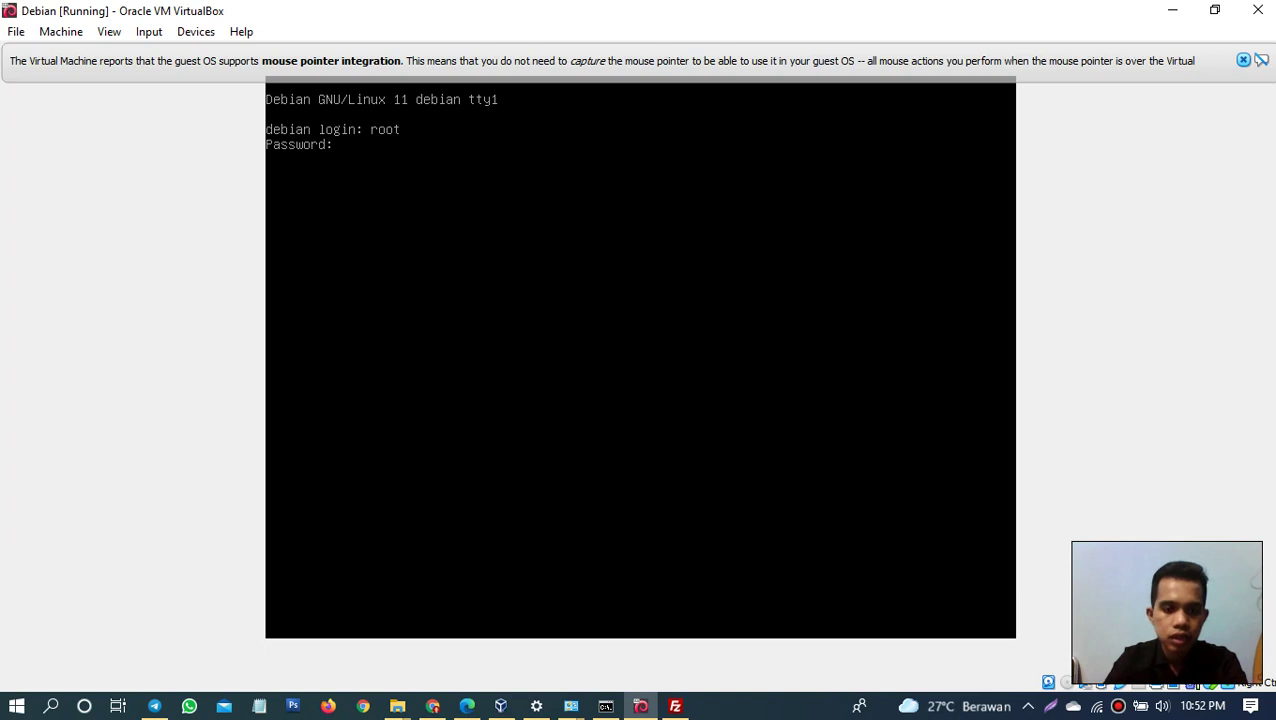
key(Return)
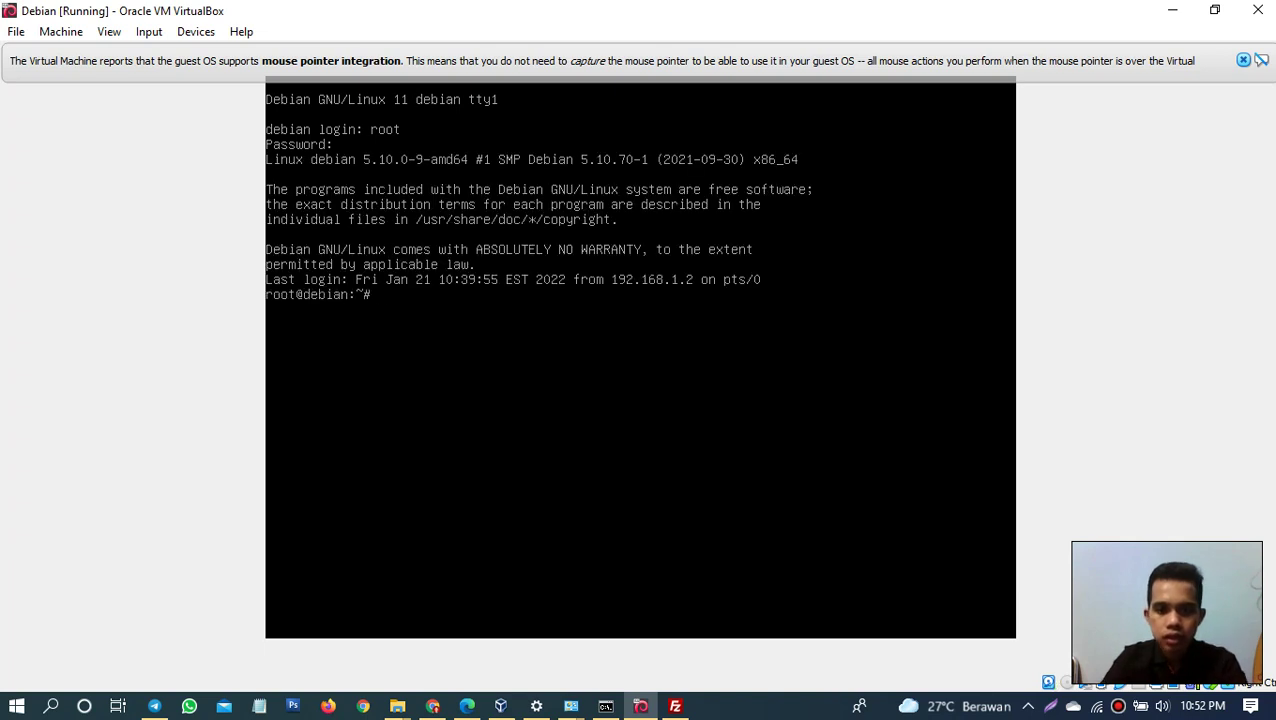
click(677, 707)
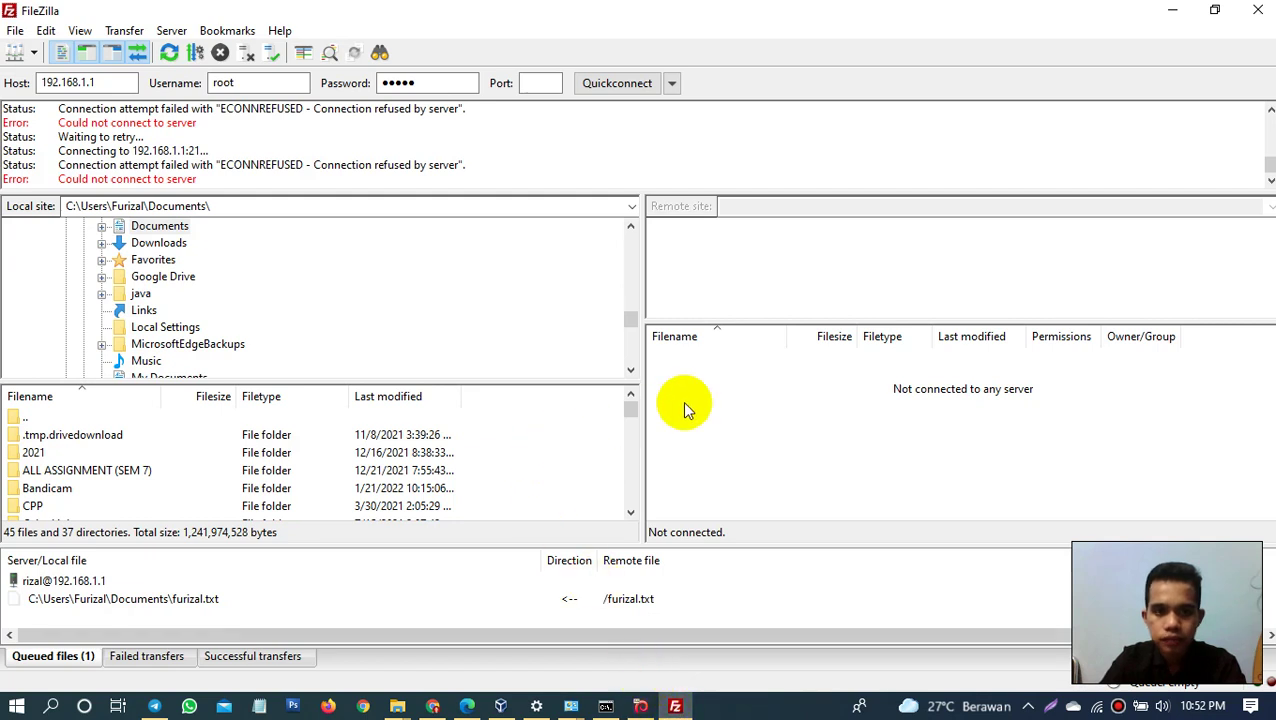
Step: Quickconnect to 192.168.1.1 on port 21 using the regular user's name
click(245, 86)
key(BackSpace)
key(BackSpace)
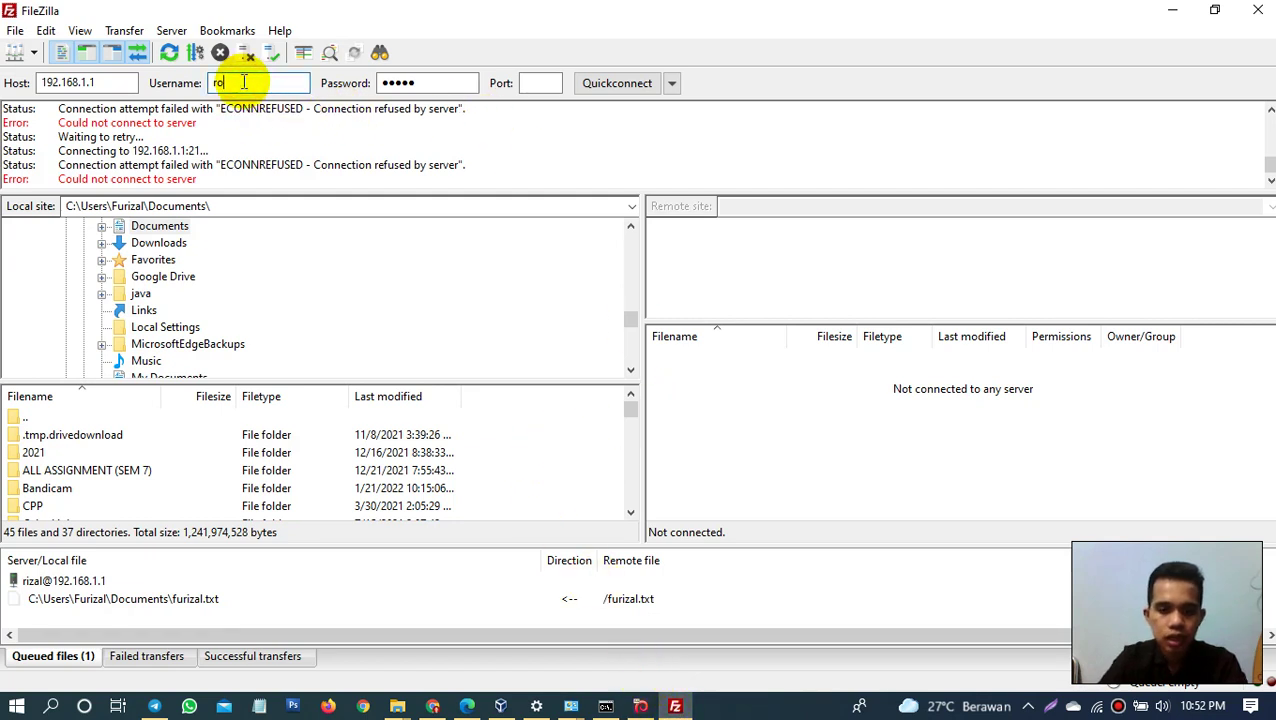
text(furizal)
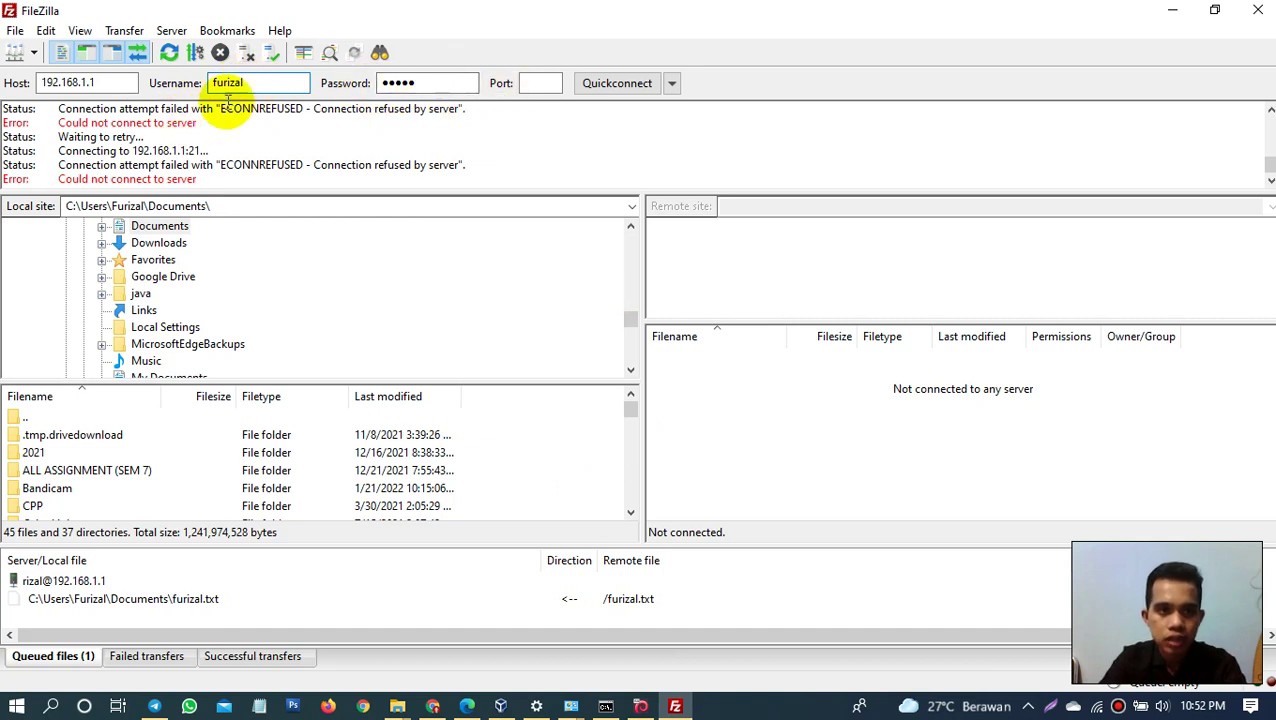
click(533, 83)
text(21)
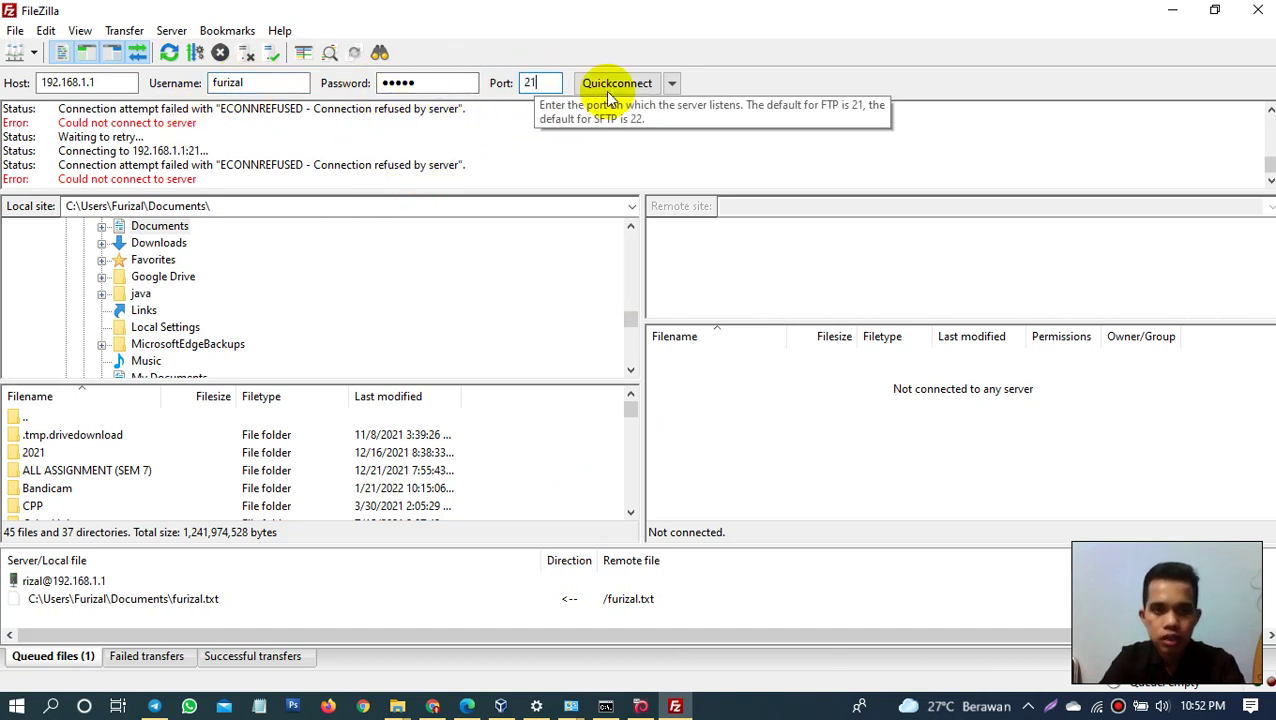
click(624, 86)
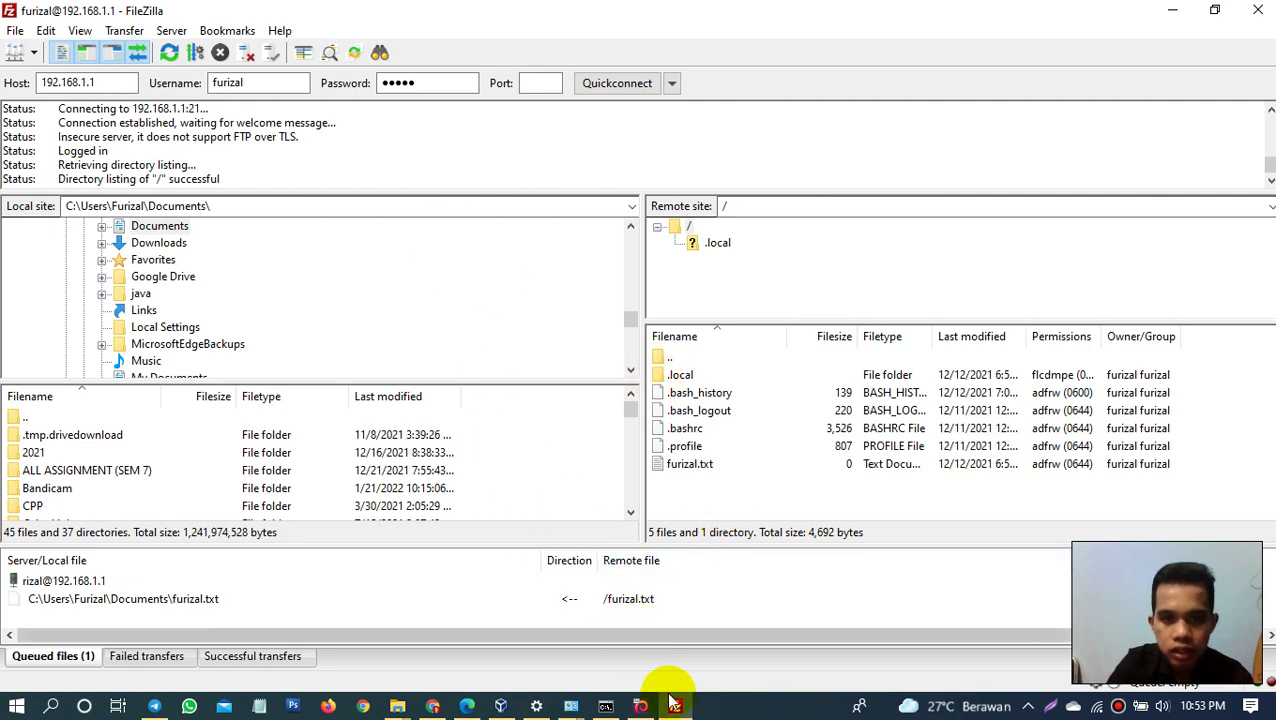
mouse_move(676, 706)
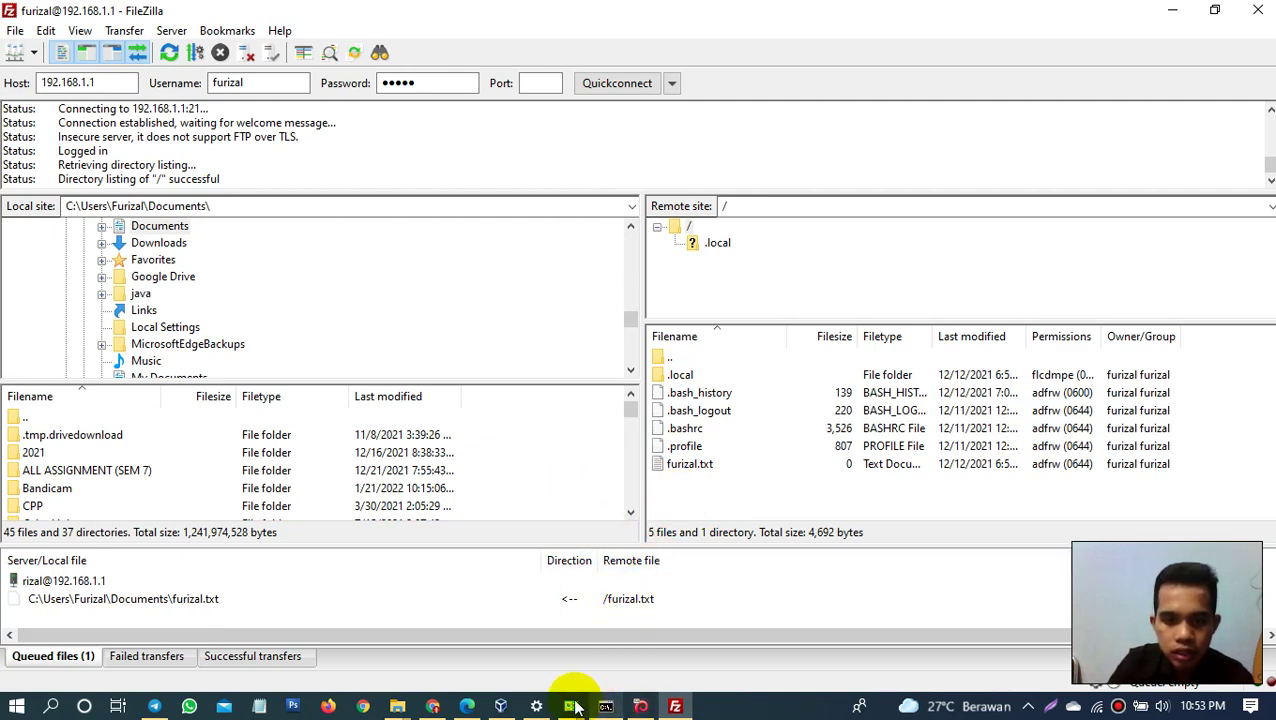
Step: List root's home folder with ls on the Debian console
click(640, 704)
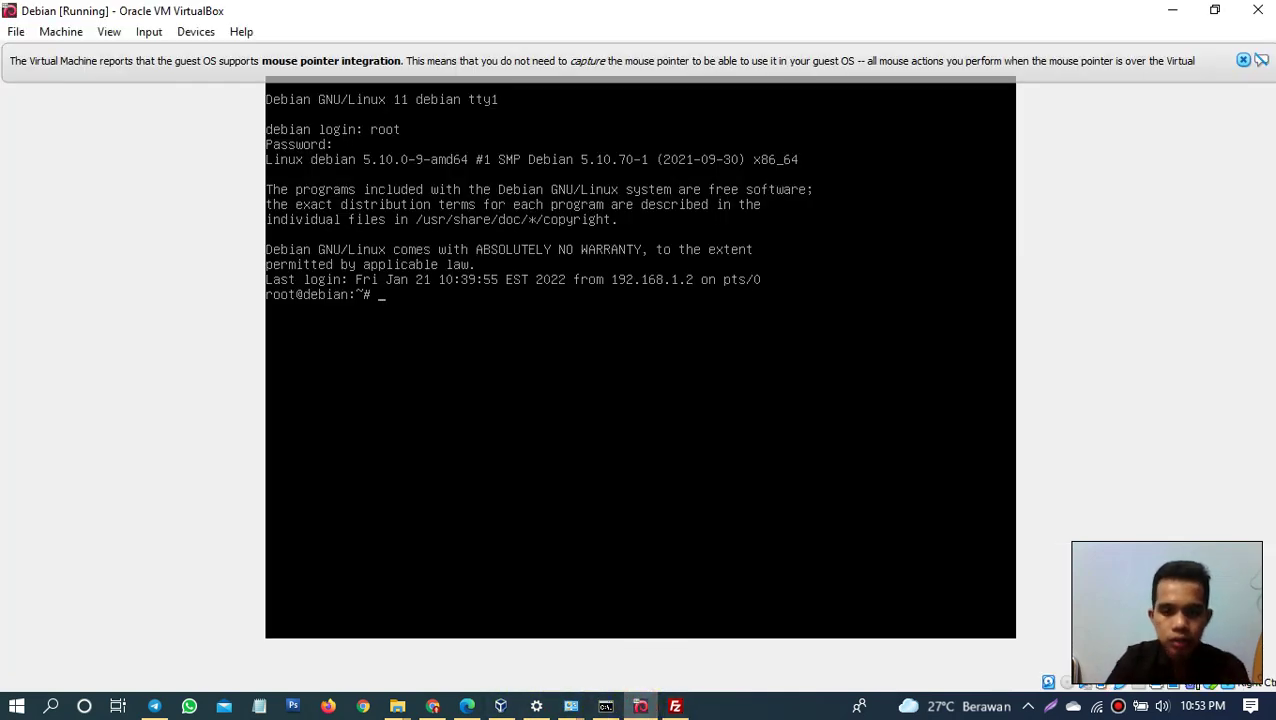
text(ls)
key(Return)
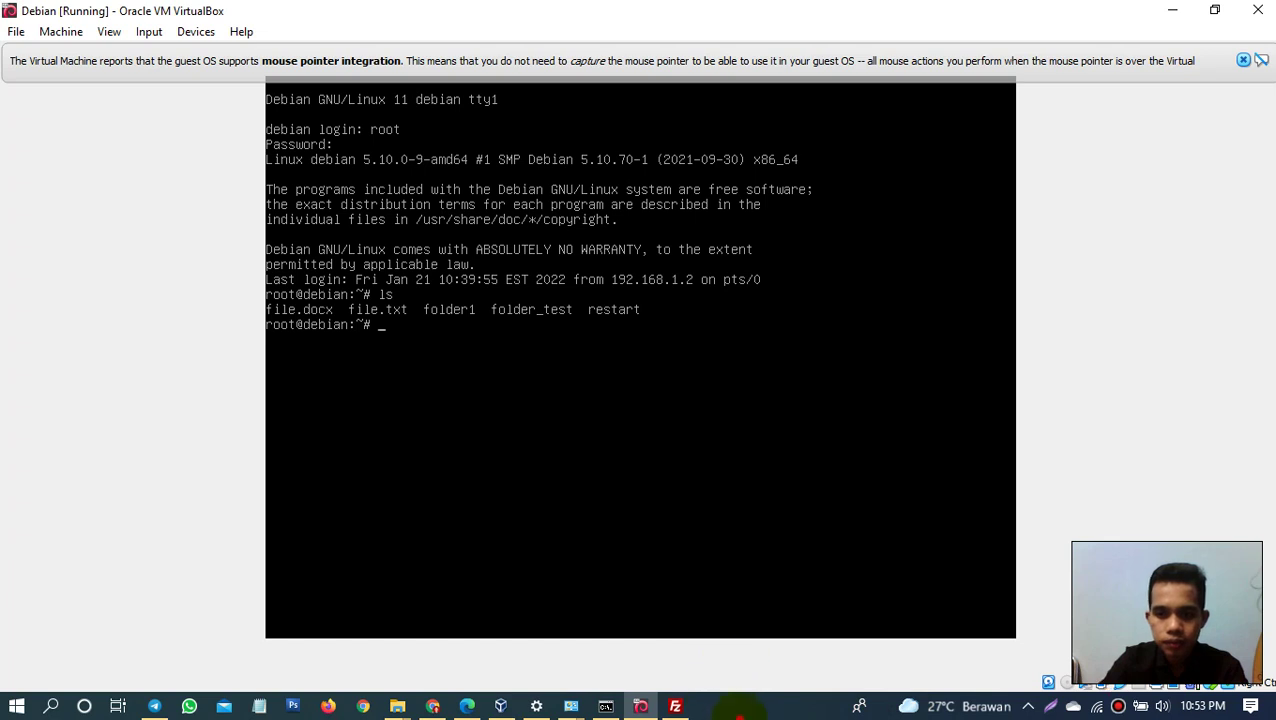
click(740, 706)
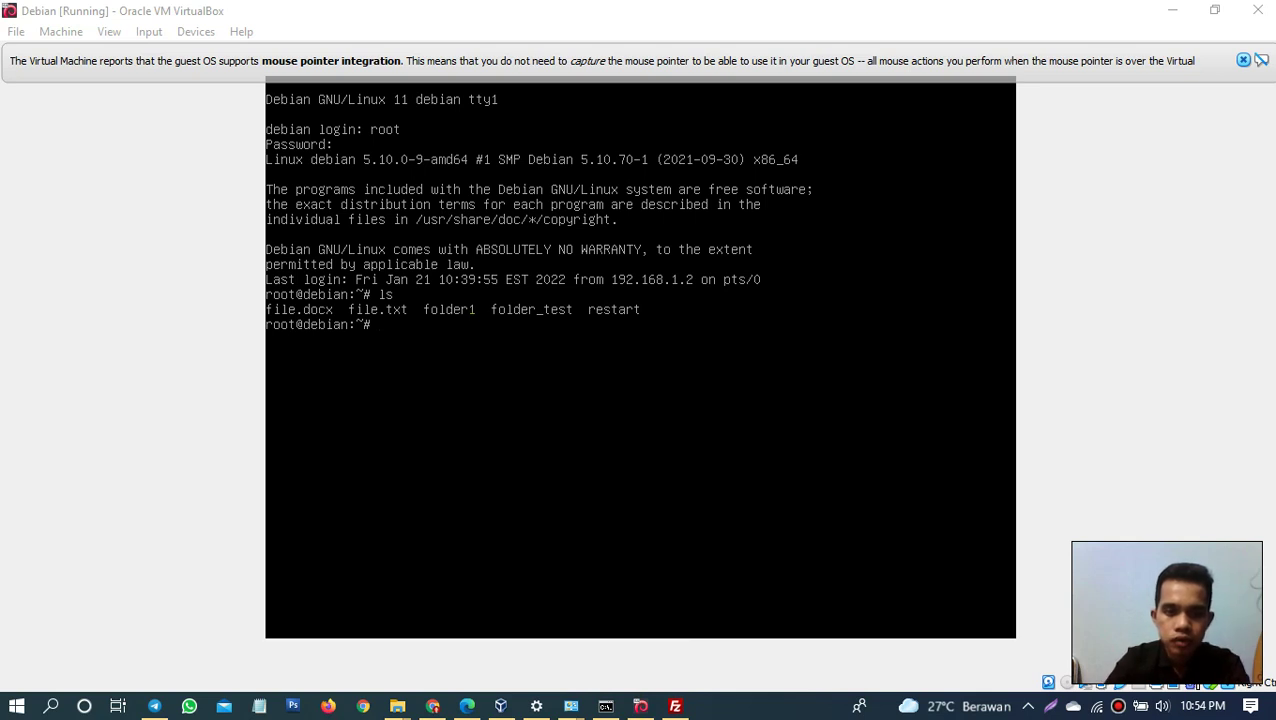
Step: Log out of root, log in as the regular user, and run ls
click(578, 212)
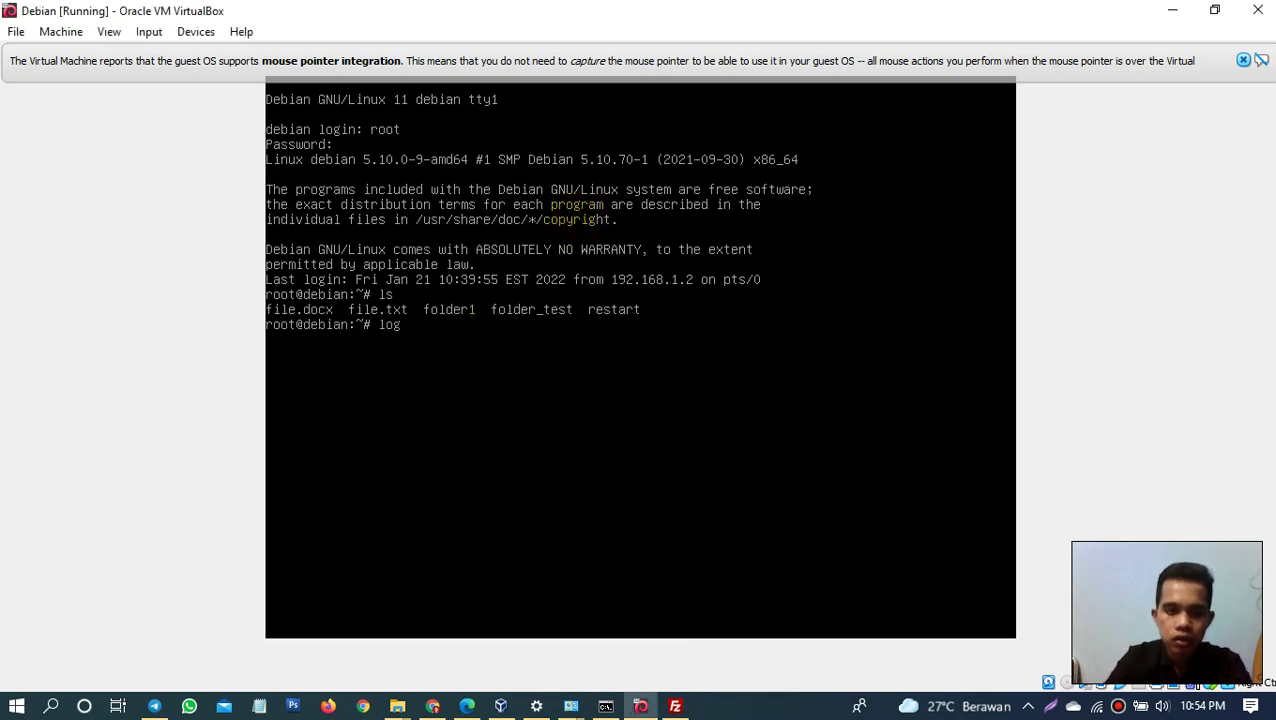
text(logout)
key(Return)
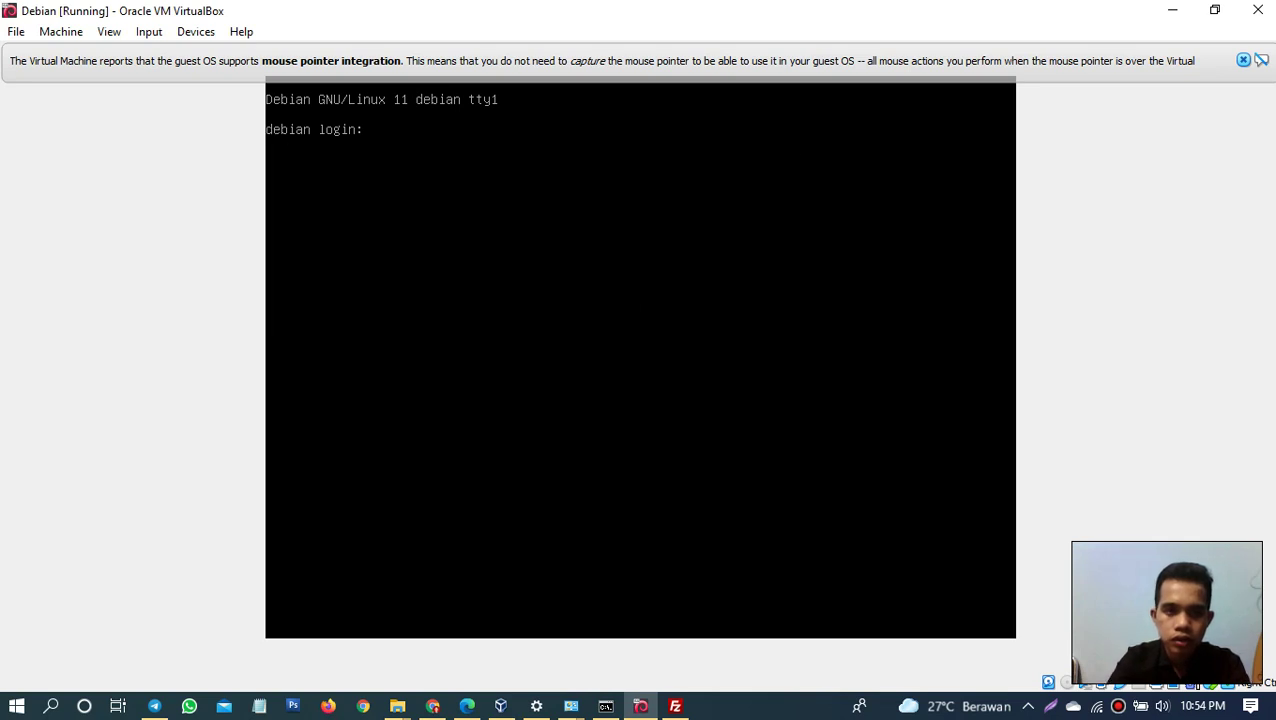
text(furizal)
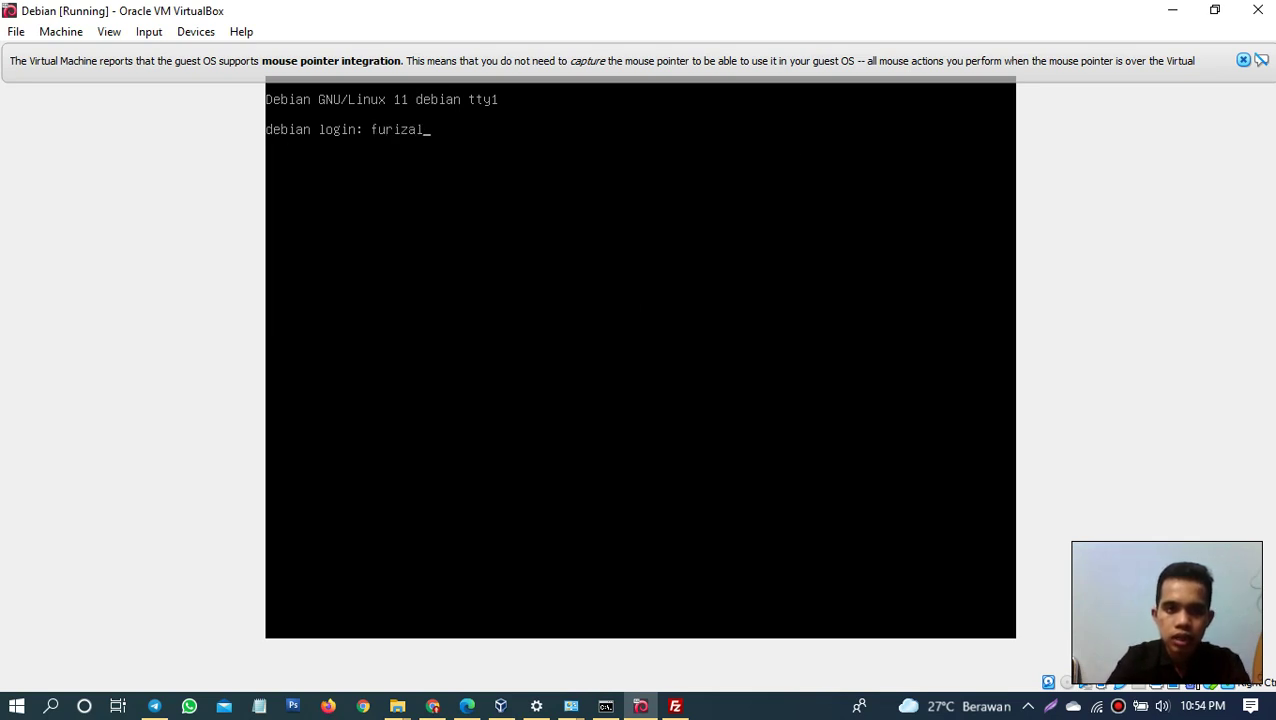
key(Return)
key(Return)
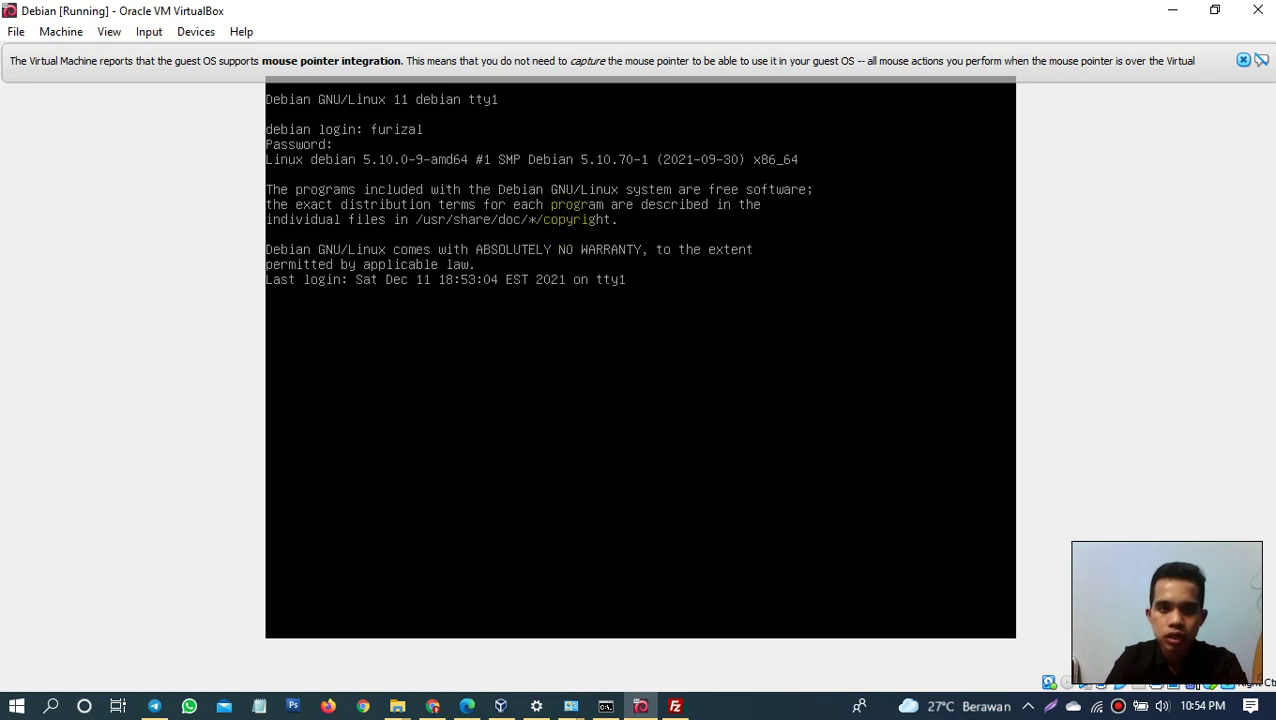
text(ls)
key(Return)
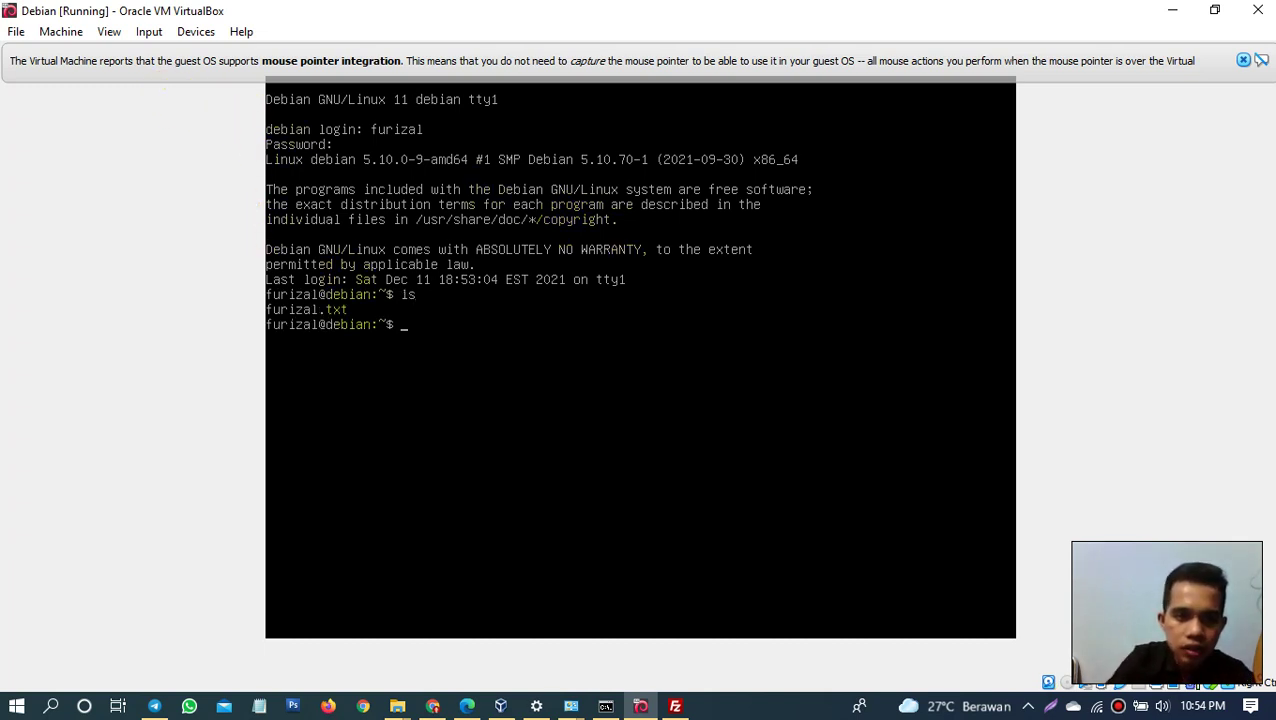
Step: Create an empty .docx file in the user's home with touch, list it, then return to FileZilla
click(675, 706)
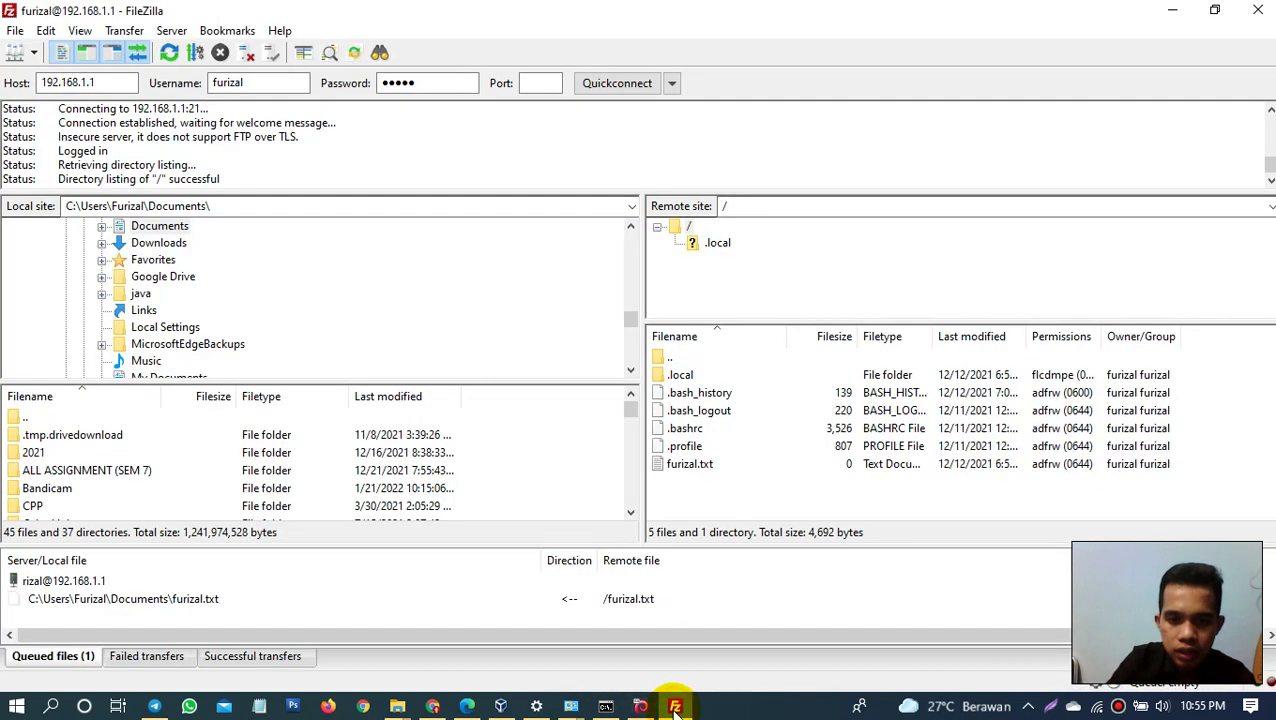
click(690, 466)
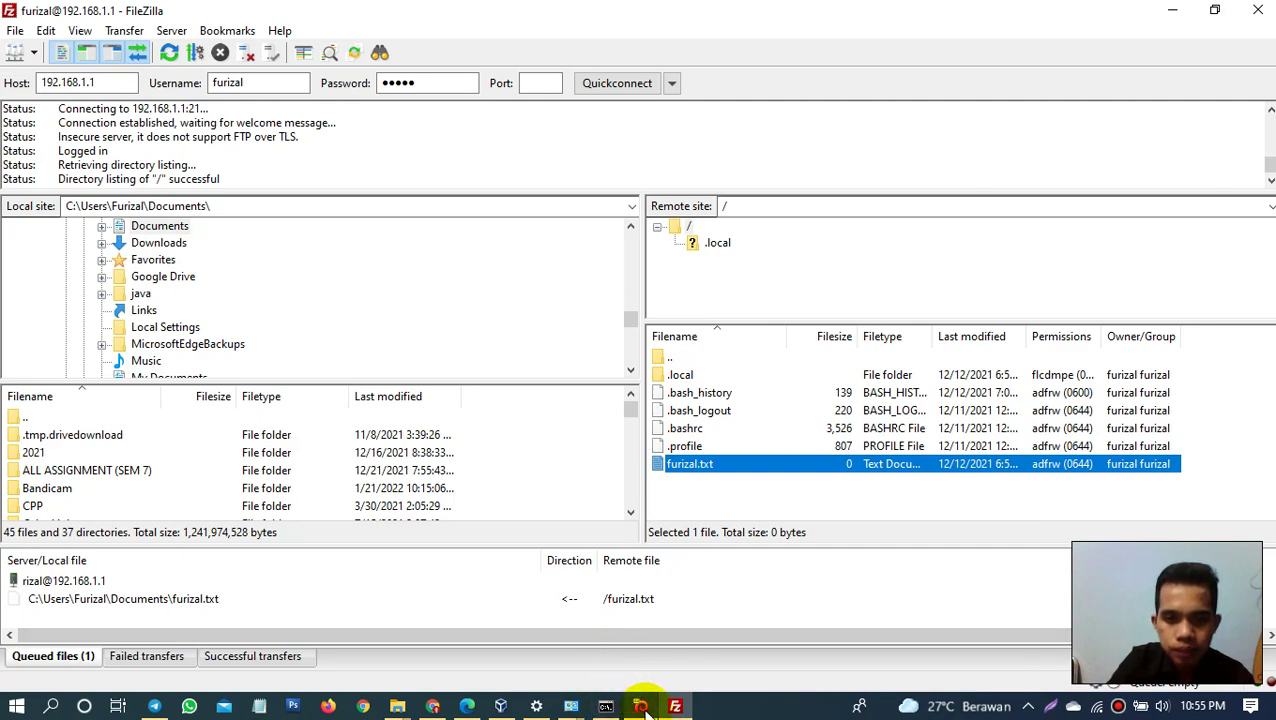
click(645, 705)
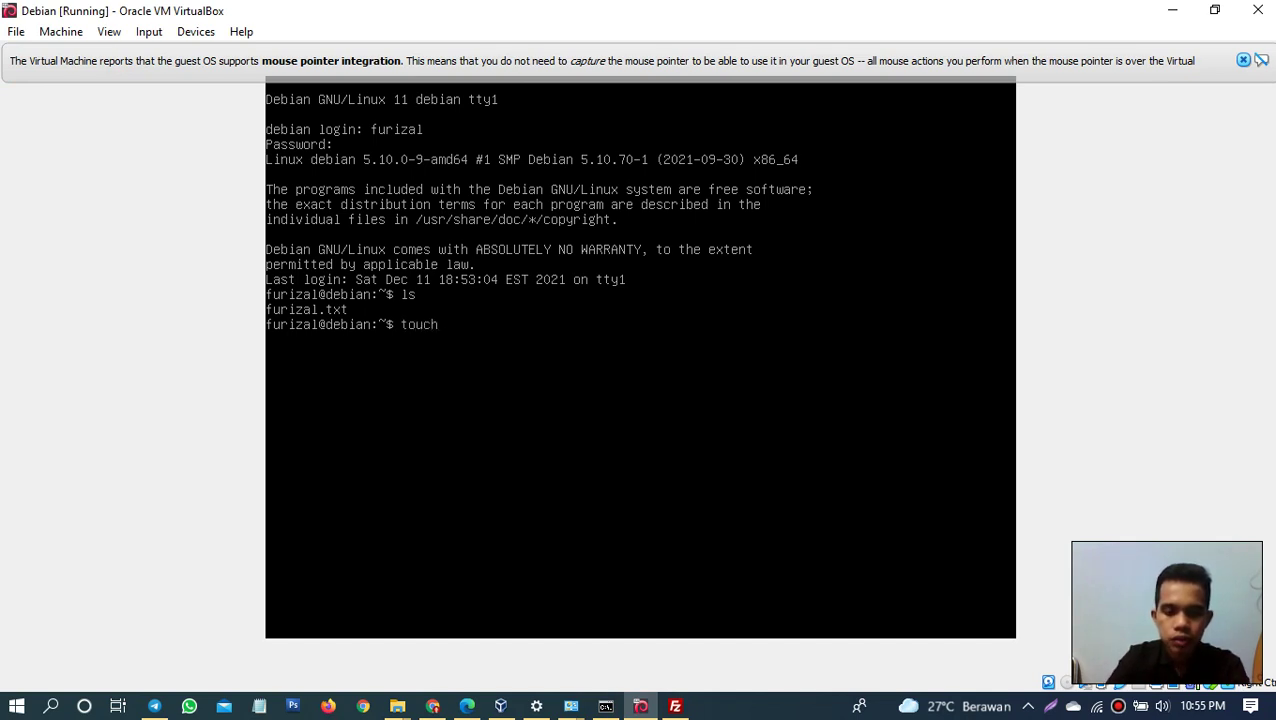
text(touch furi)
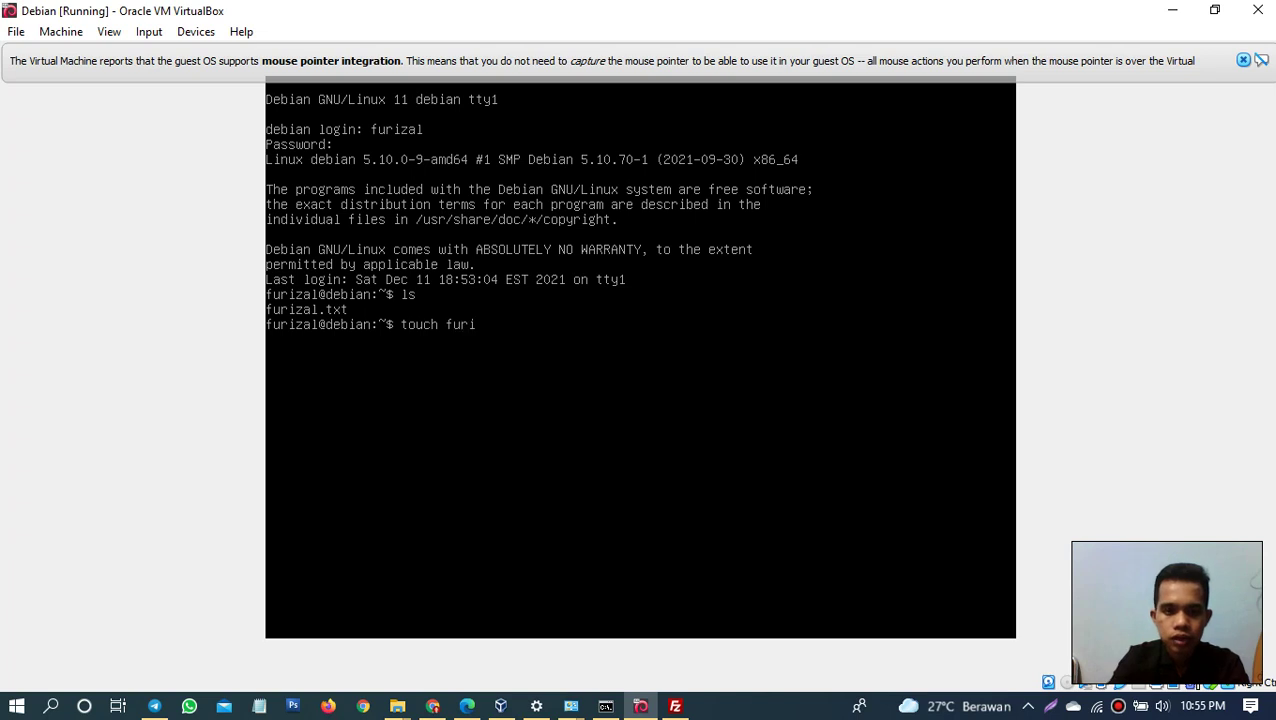
text(zal.d)
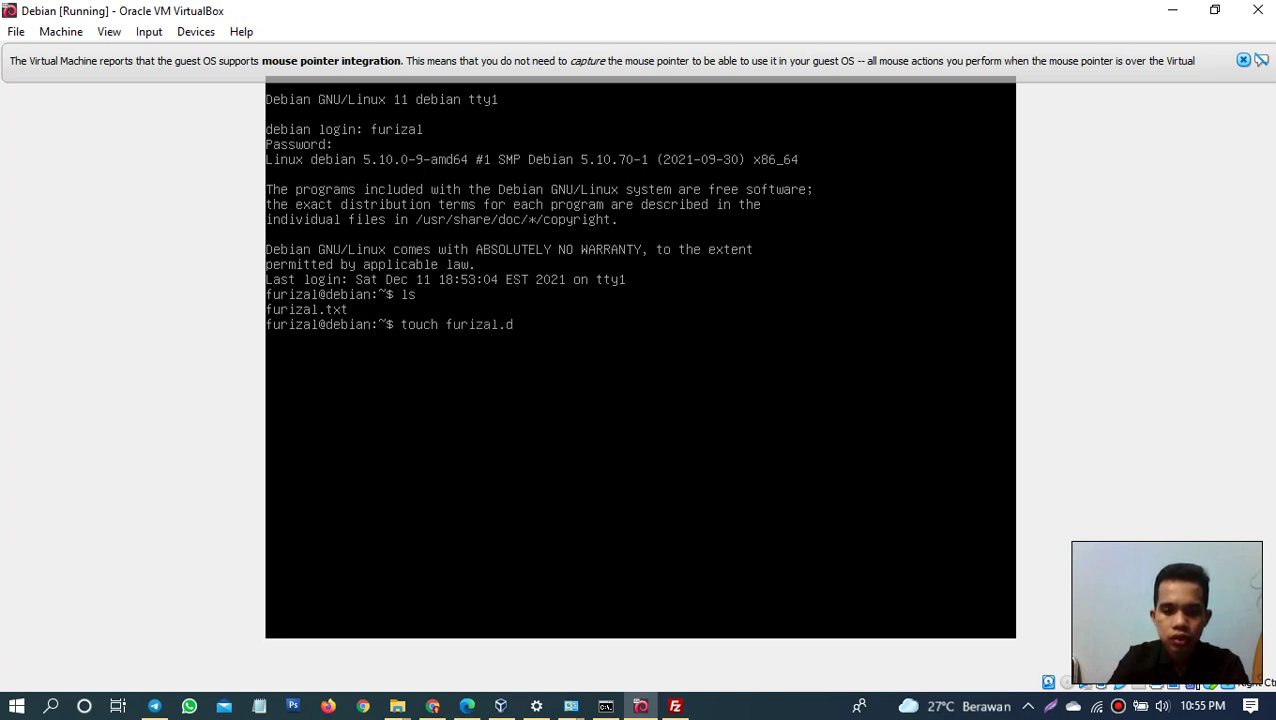
text(ocx)
key(Return)
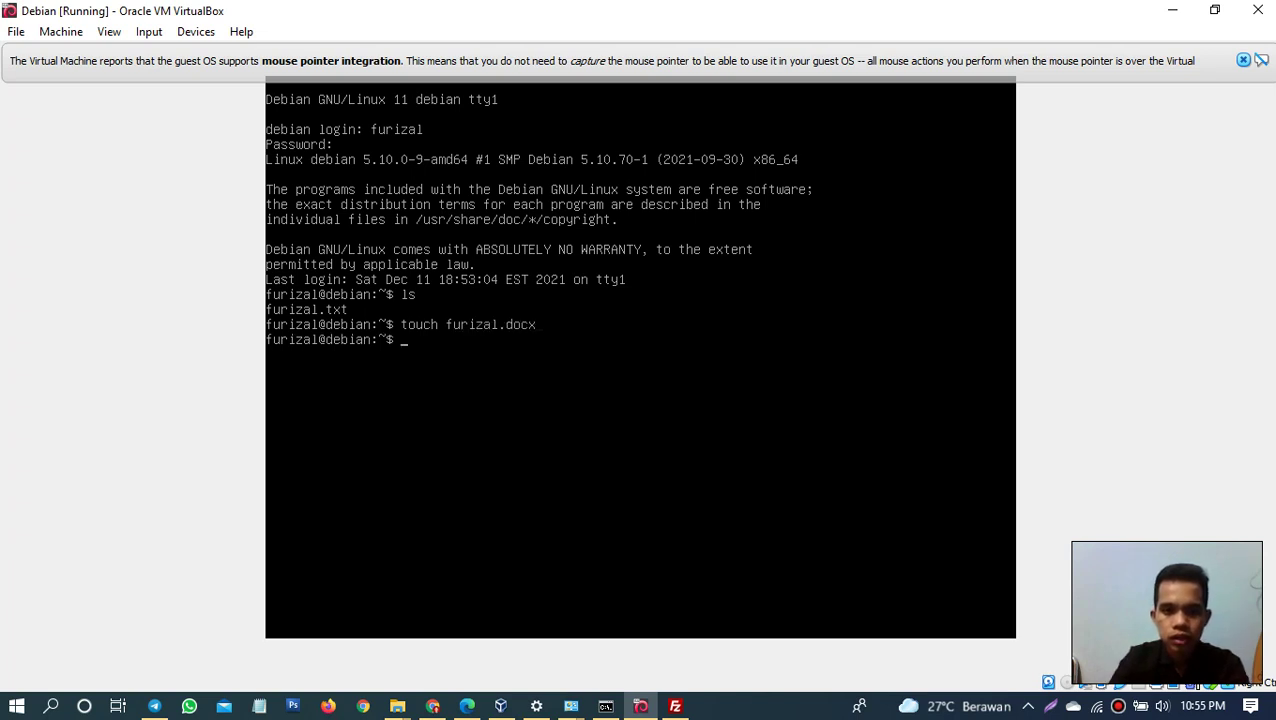
text(ls)
key(Return)
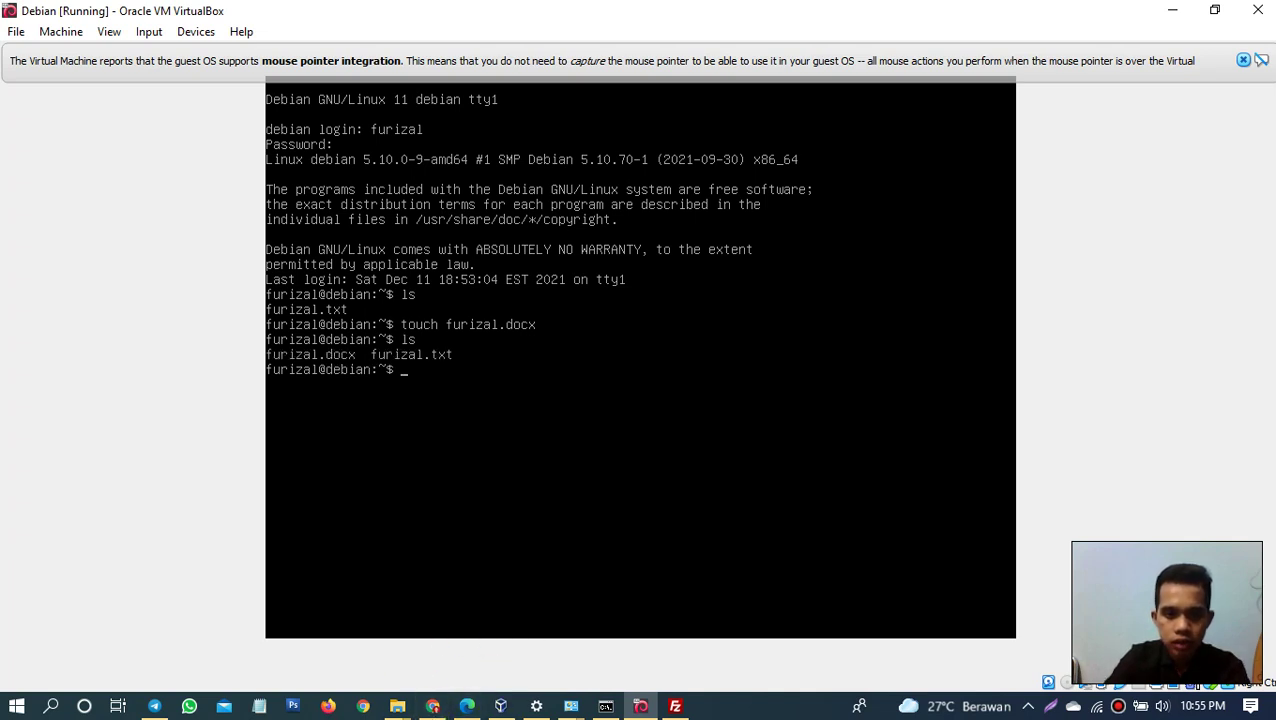
click(675, 707)
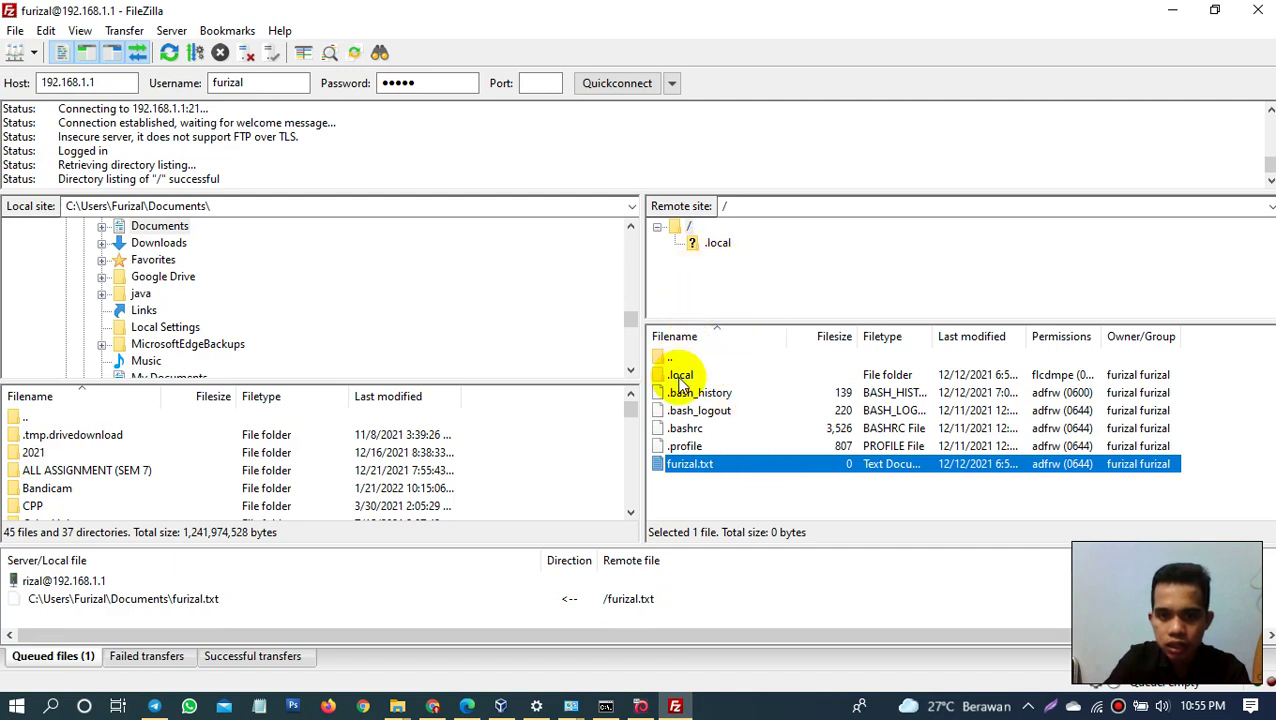
Step: Refresh the server listing and download furizal.docx to the local Documents folder
right_click(710, 494)
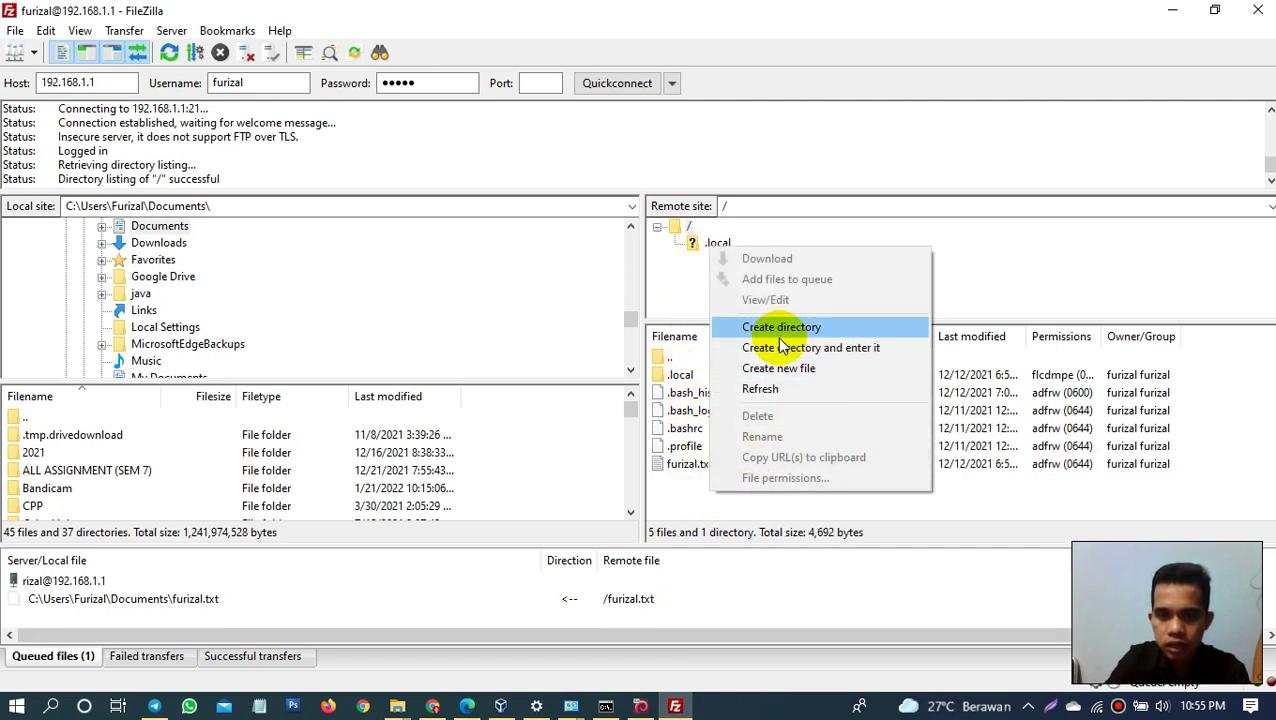
click(748, 389)
click(690, 465)
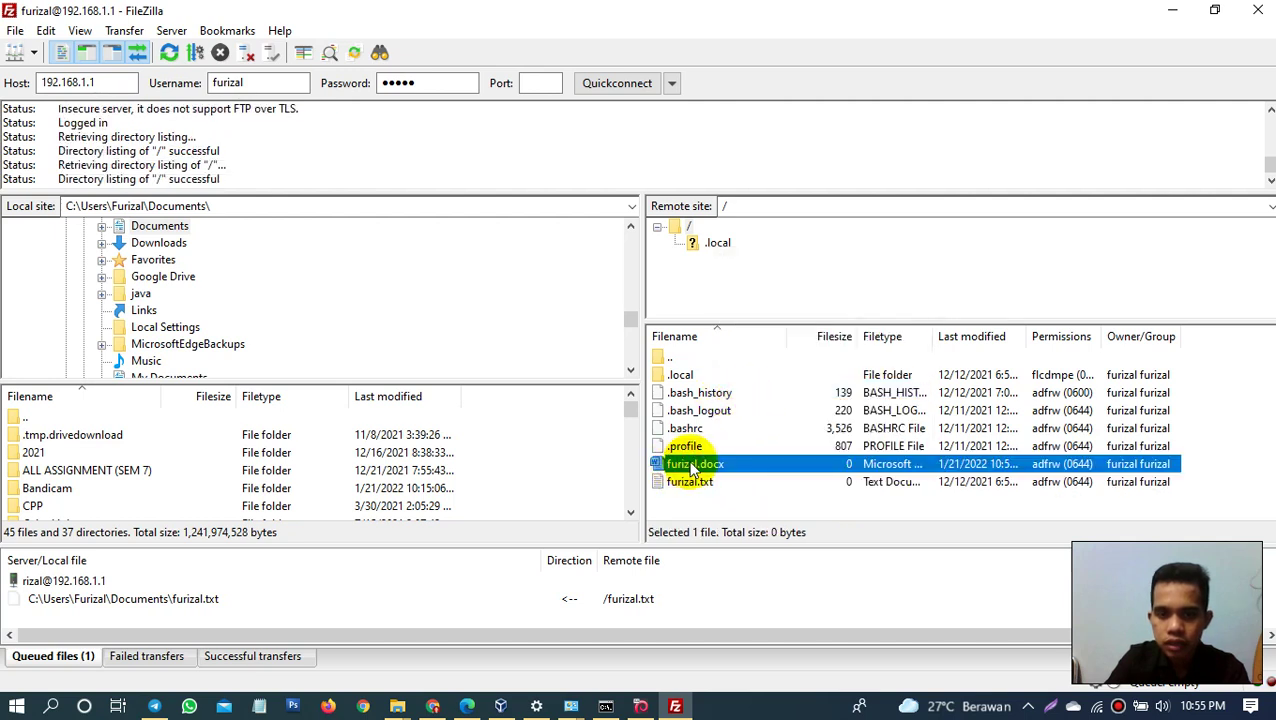
double_click(690, 465)
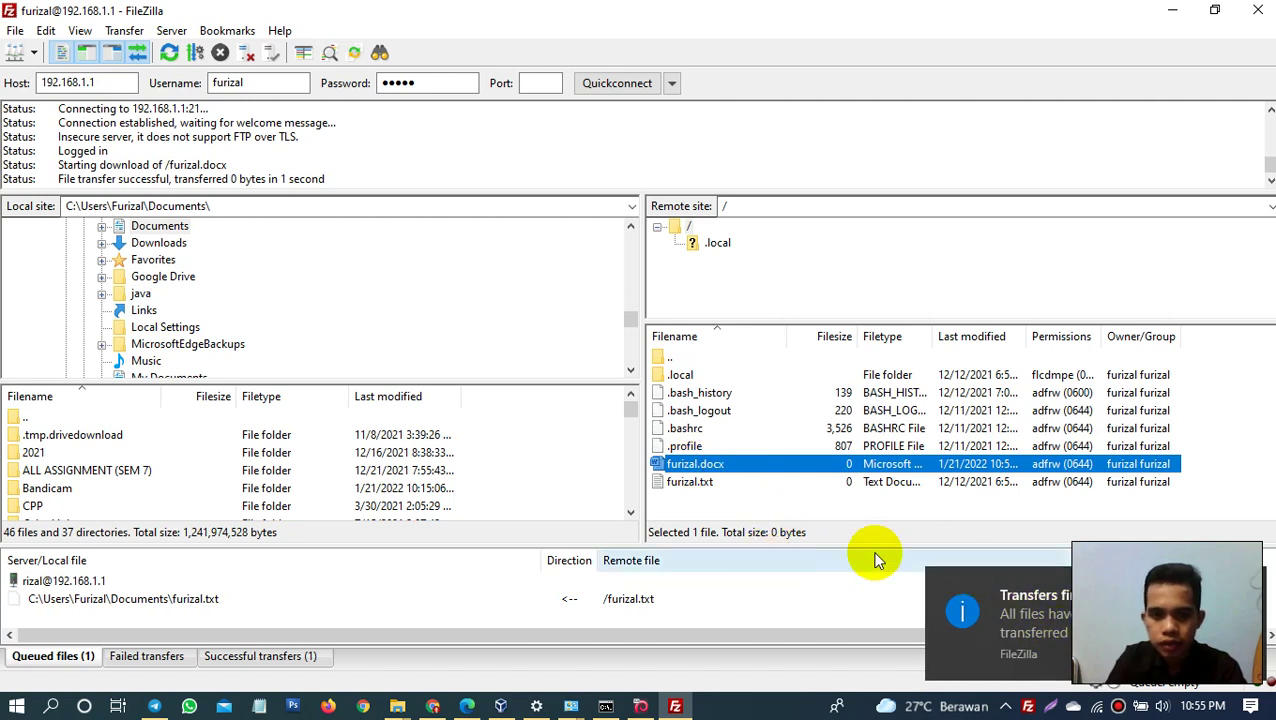
click(1066, 633)
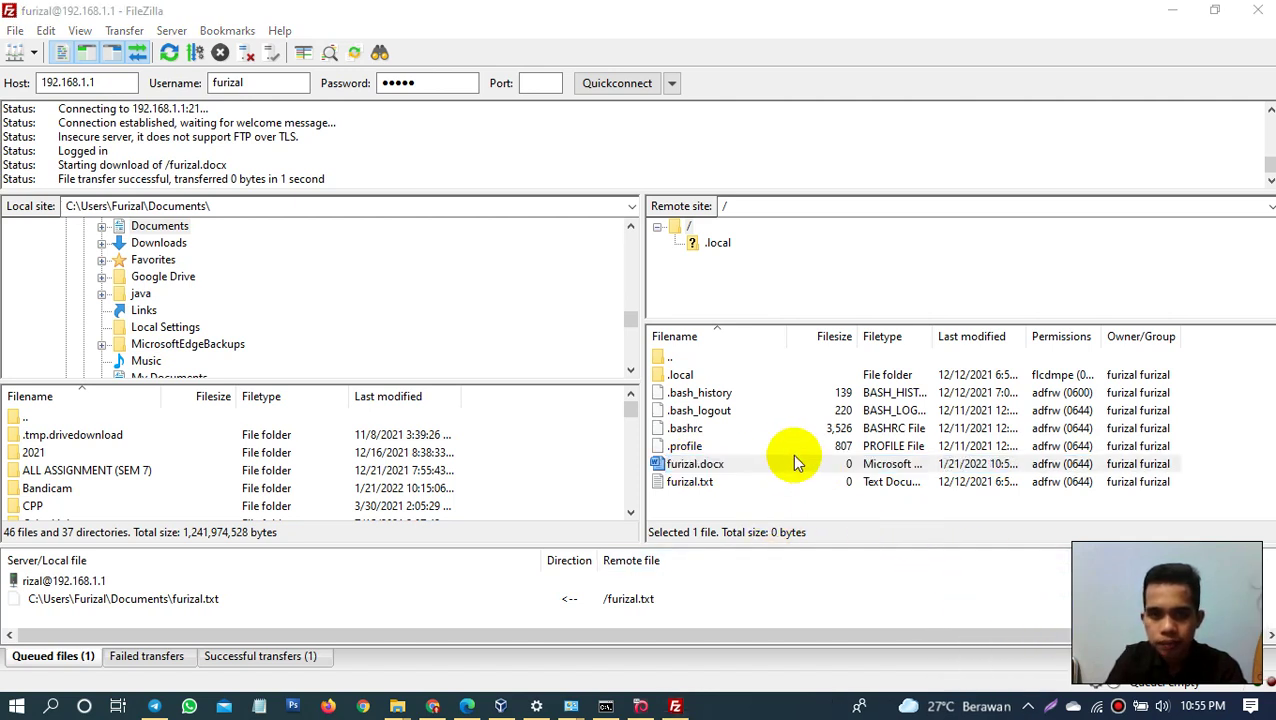
Step: Download furizal.docx again, overwriting the existing local copy
right_click(706, 464)
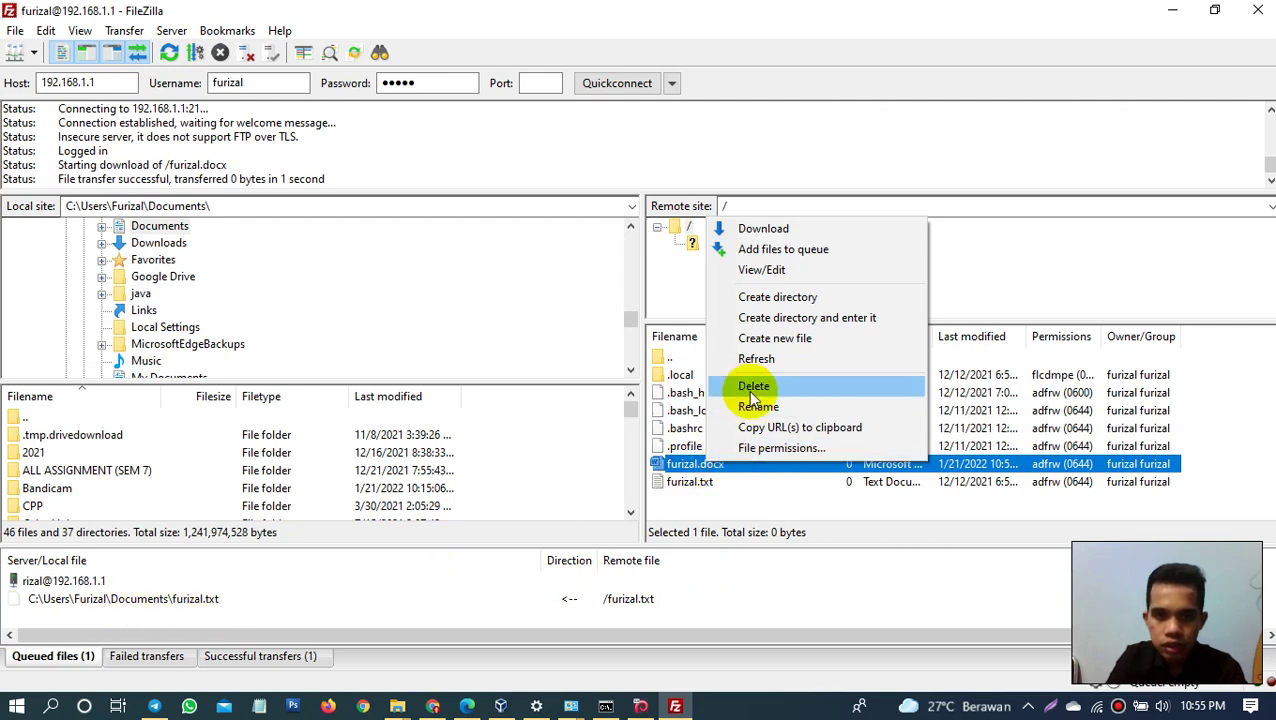
click(757, 229)
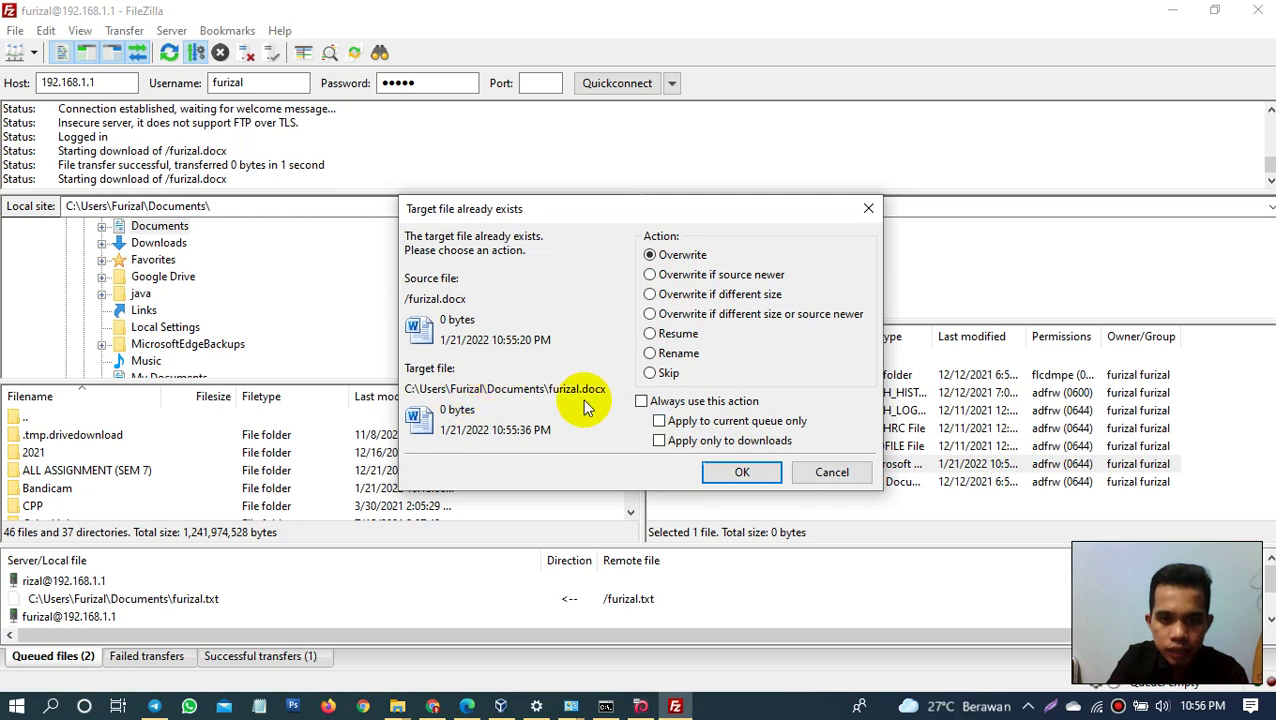
click(738, 472)
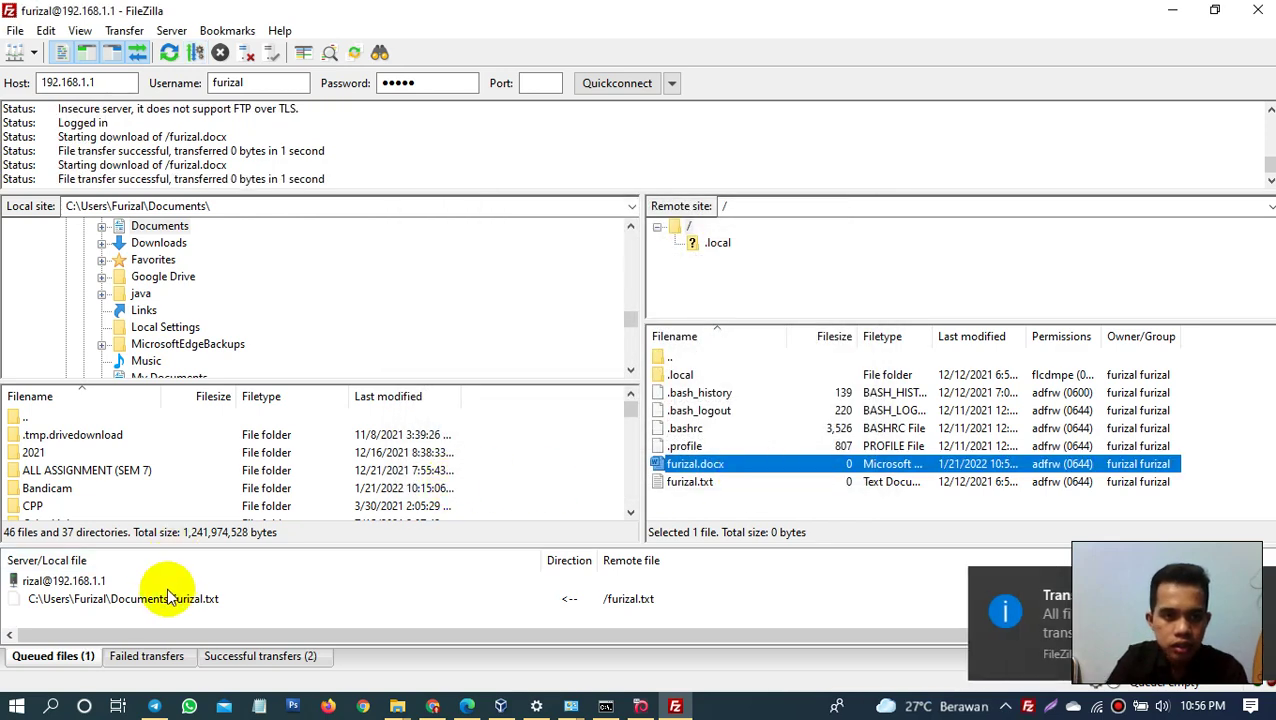
mouse_move(395, 708)
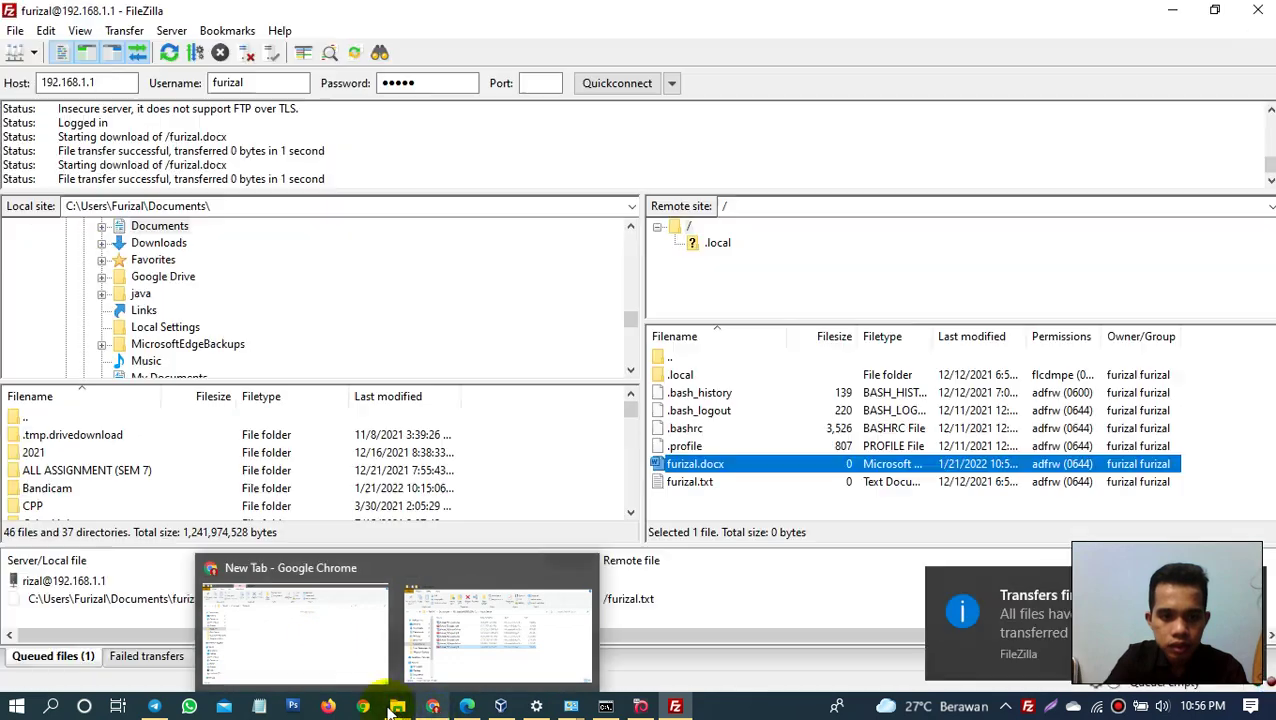
mouse_move(335, 645)
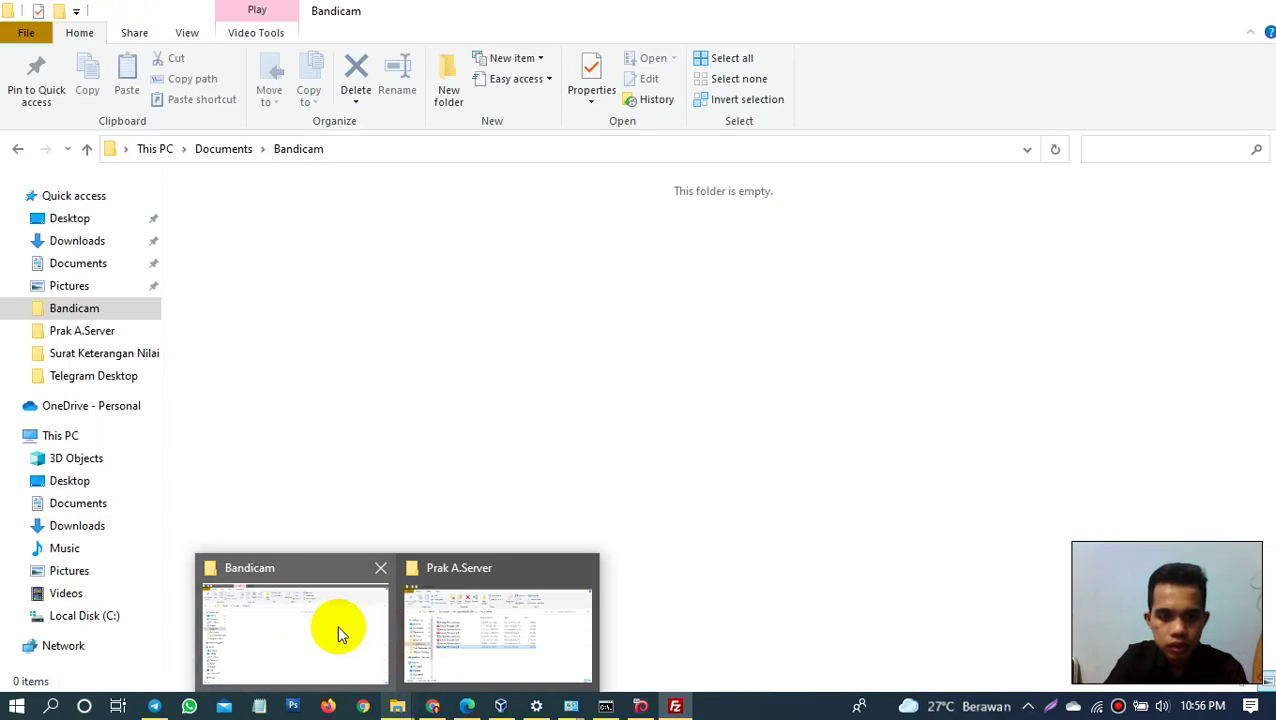
key(super+e)
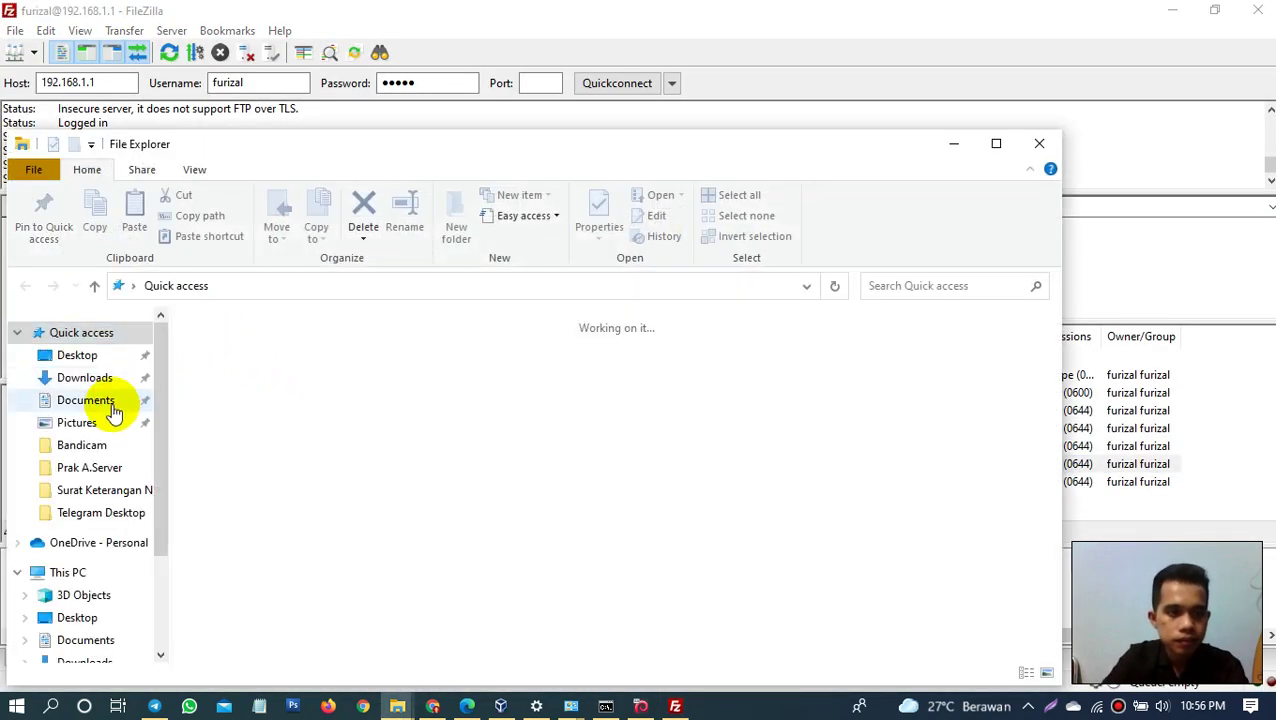
click(108, 405)
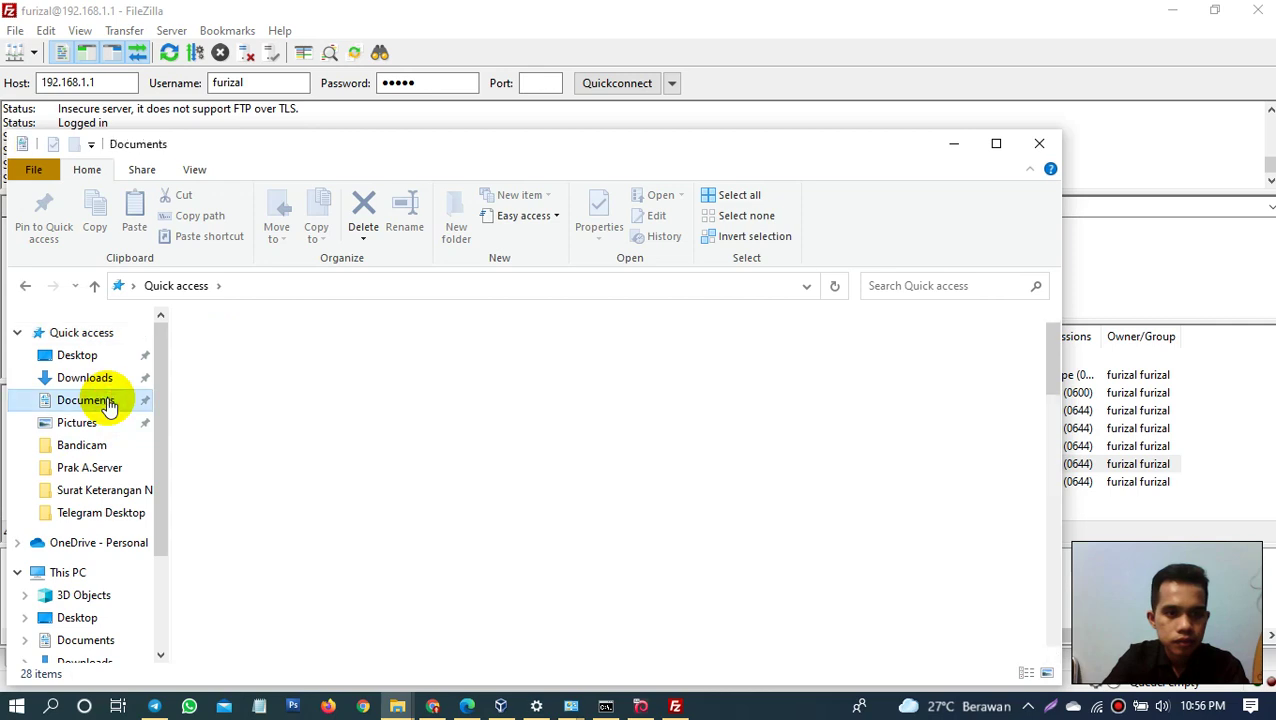
key(f)
key(u)
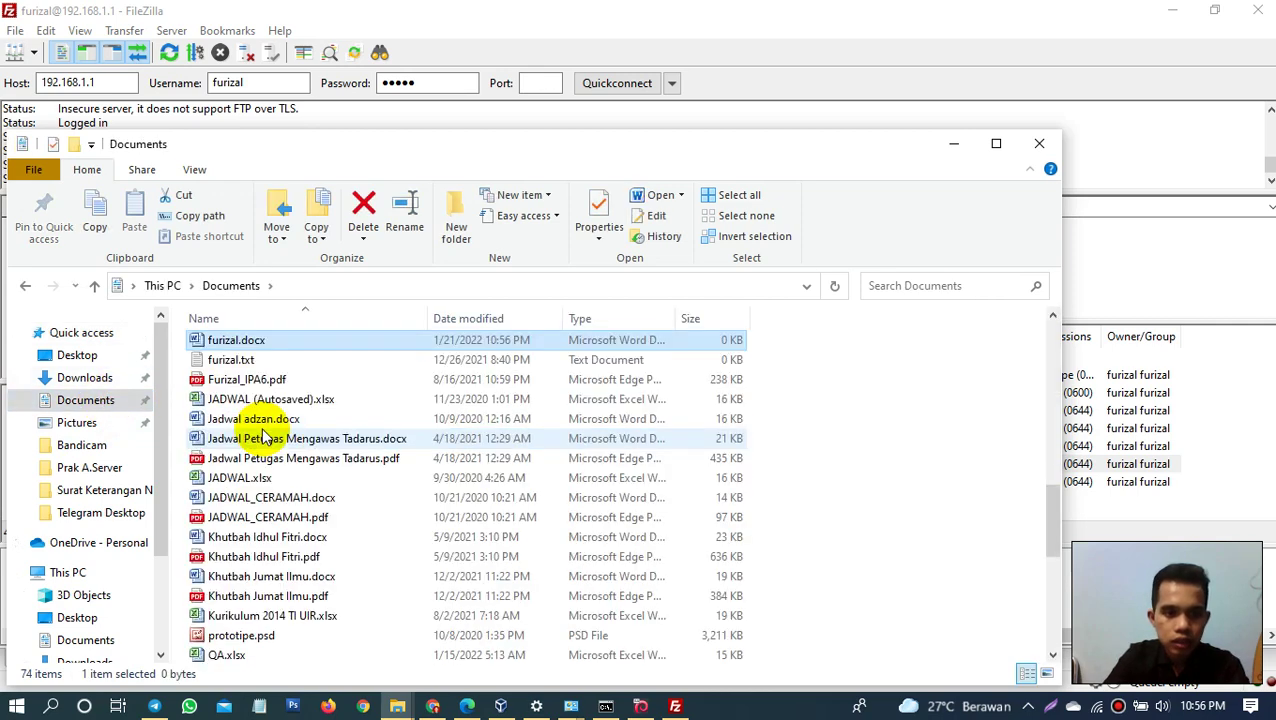
double_click(268, 343)
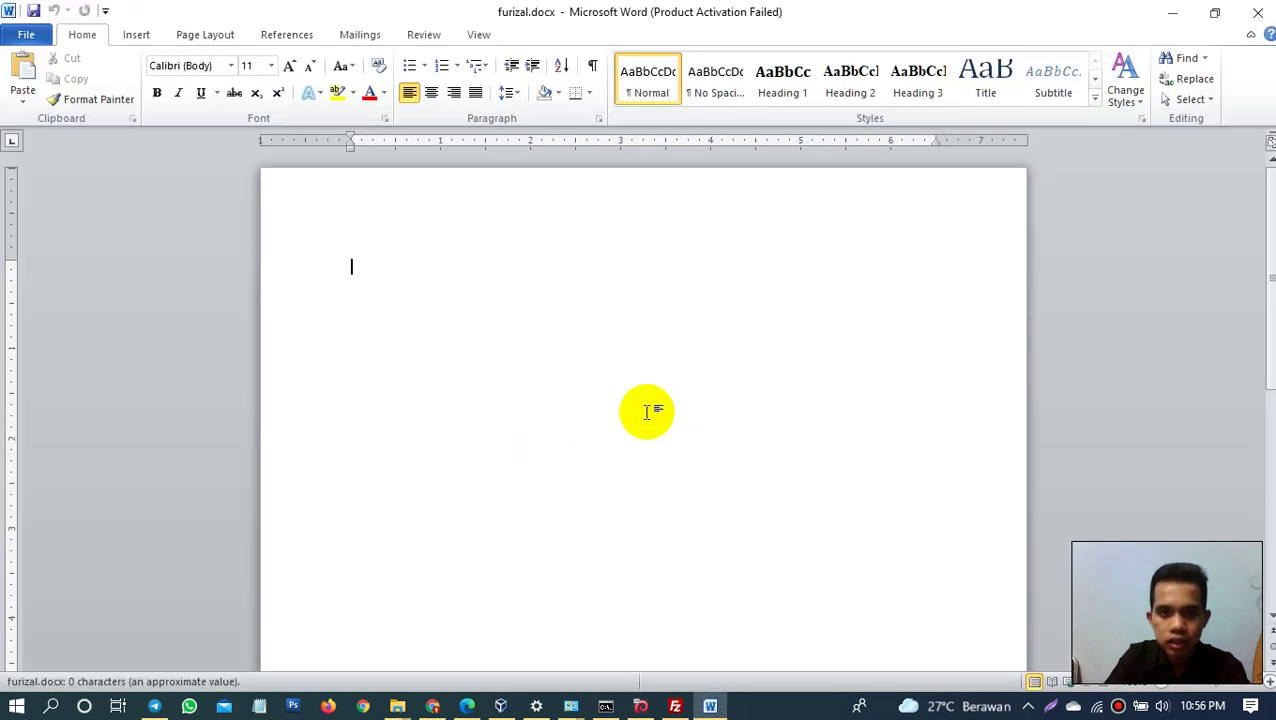
click(1257, 12)
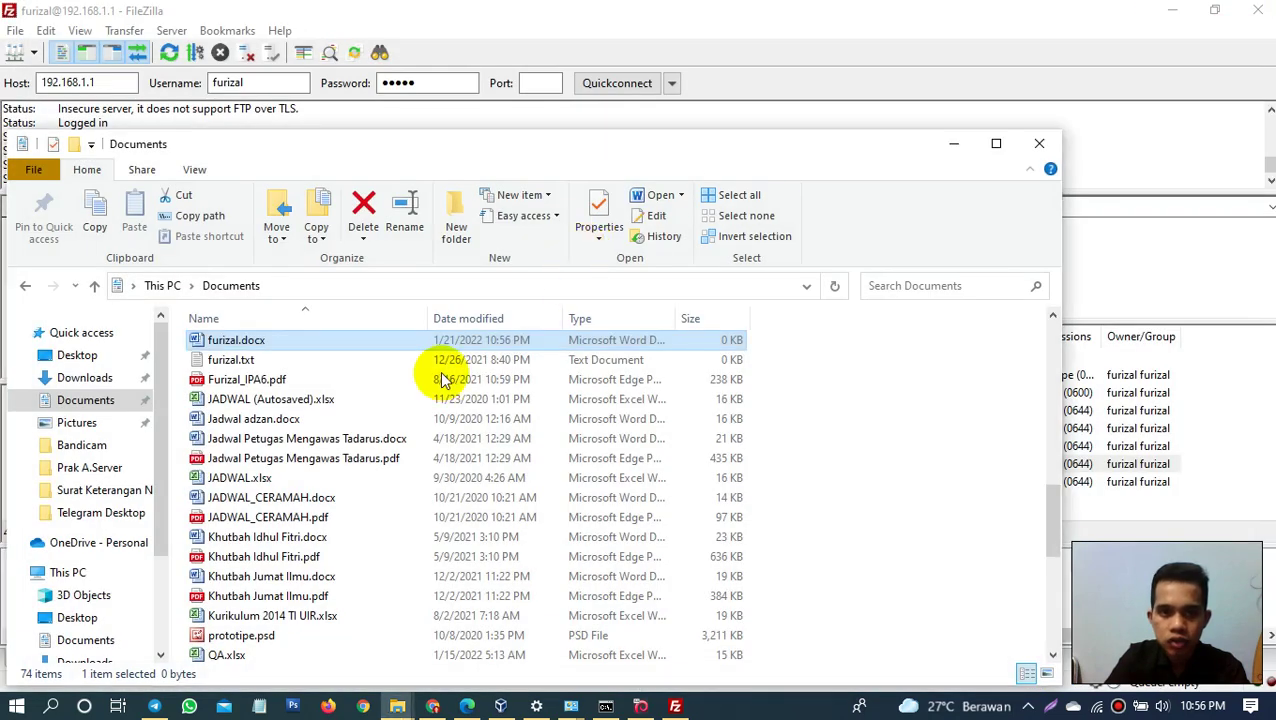
click(953, 145)
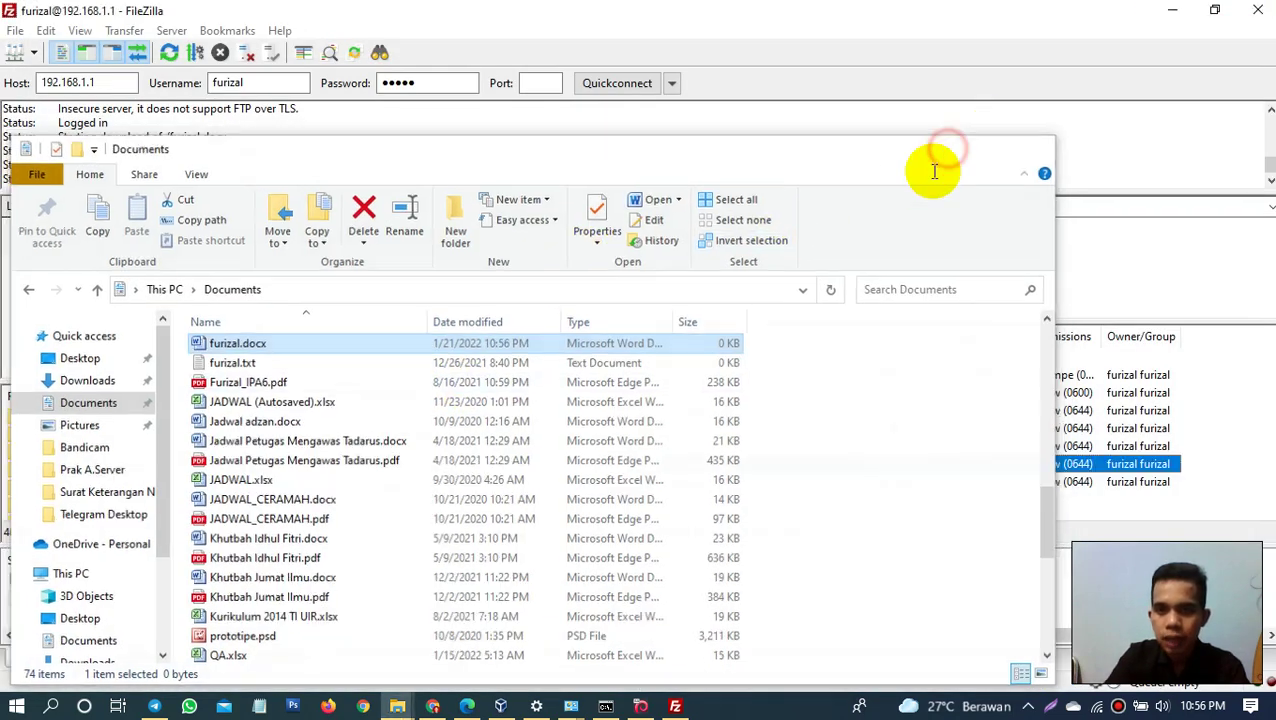
click(724, 497)
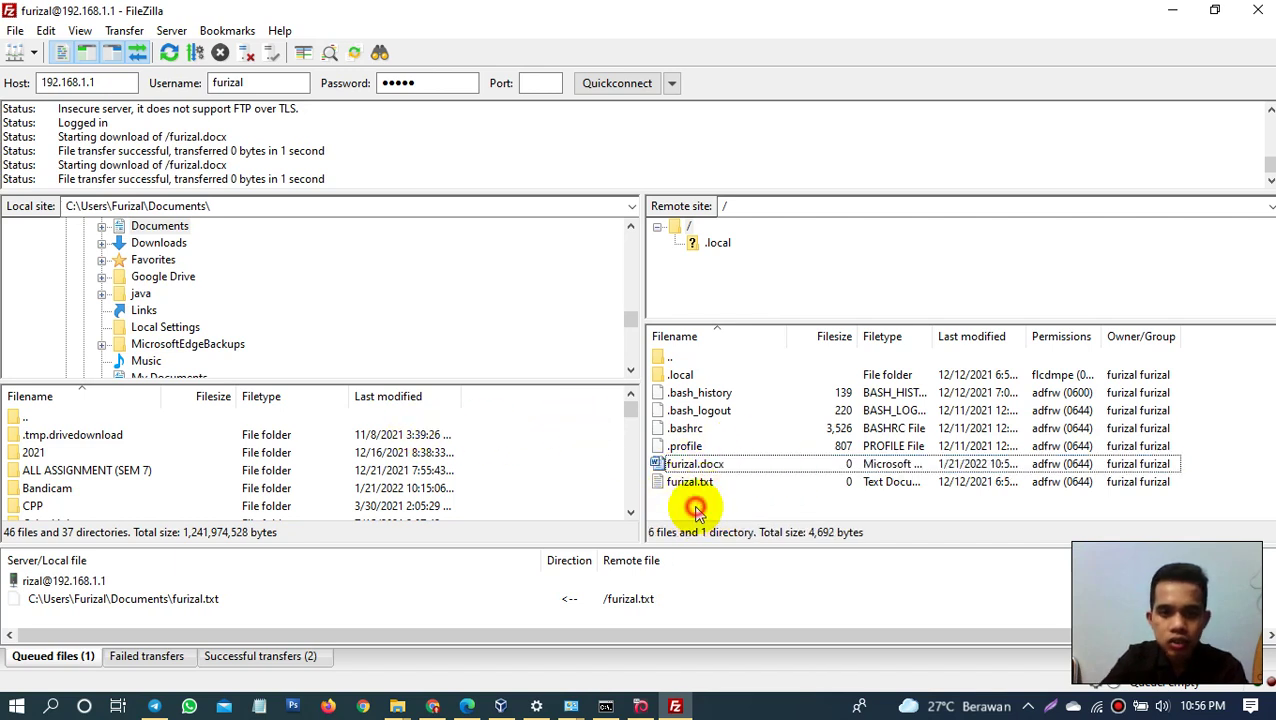
Step: Upload MeetingSesudahUTS.png from the local ALL ASSIGNMENT (SEM 7) > IoT folder to the server's home folder
click(697, 510)
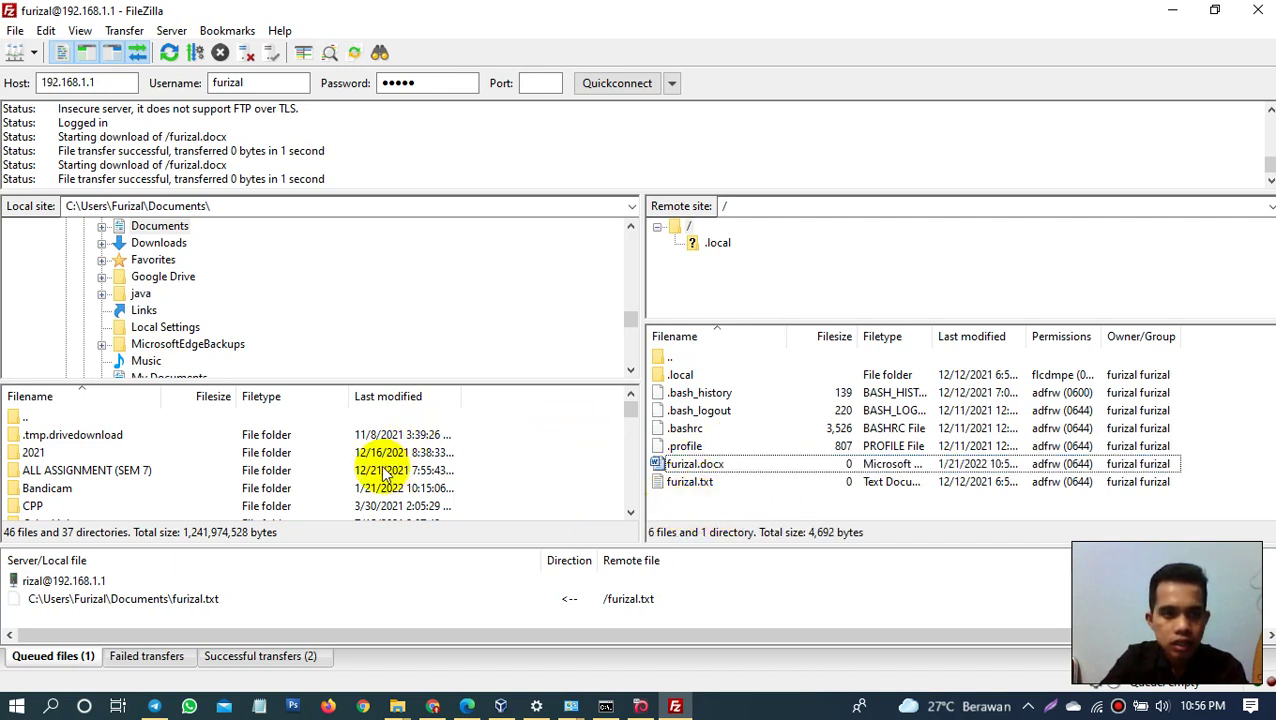
double_click(115, 471)
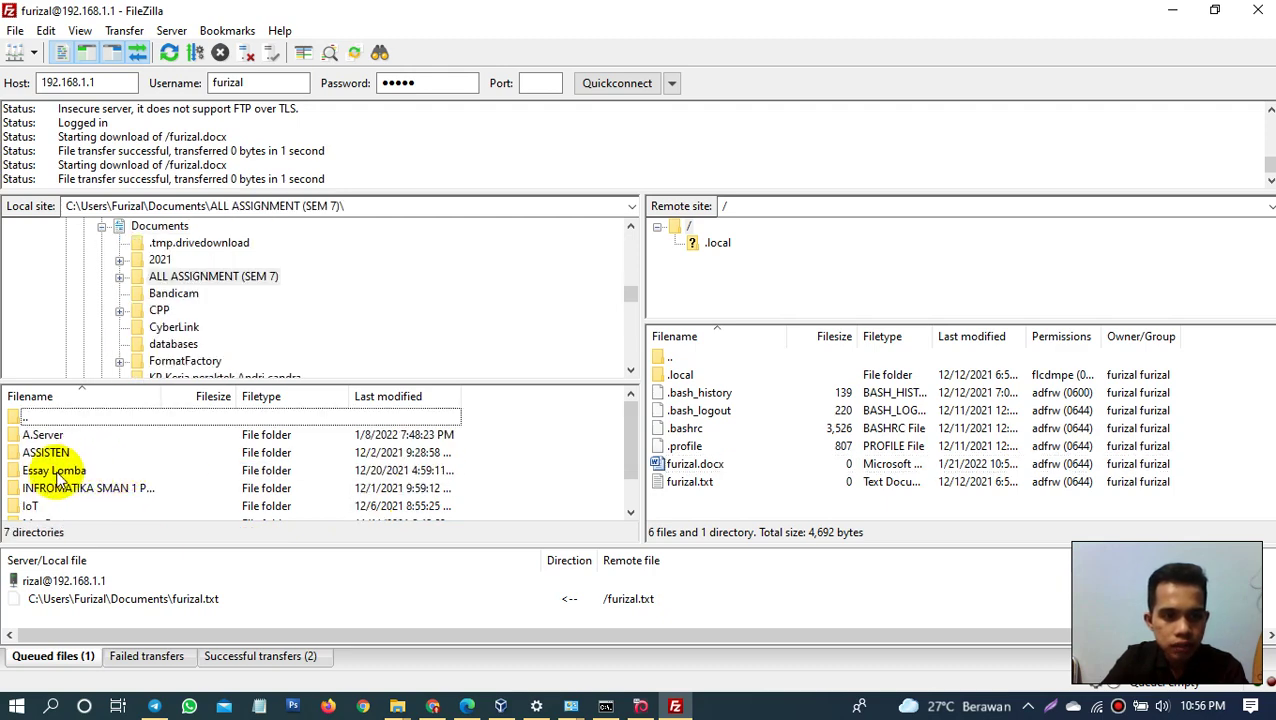
double_click(44, 506)
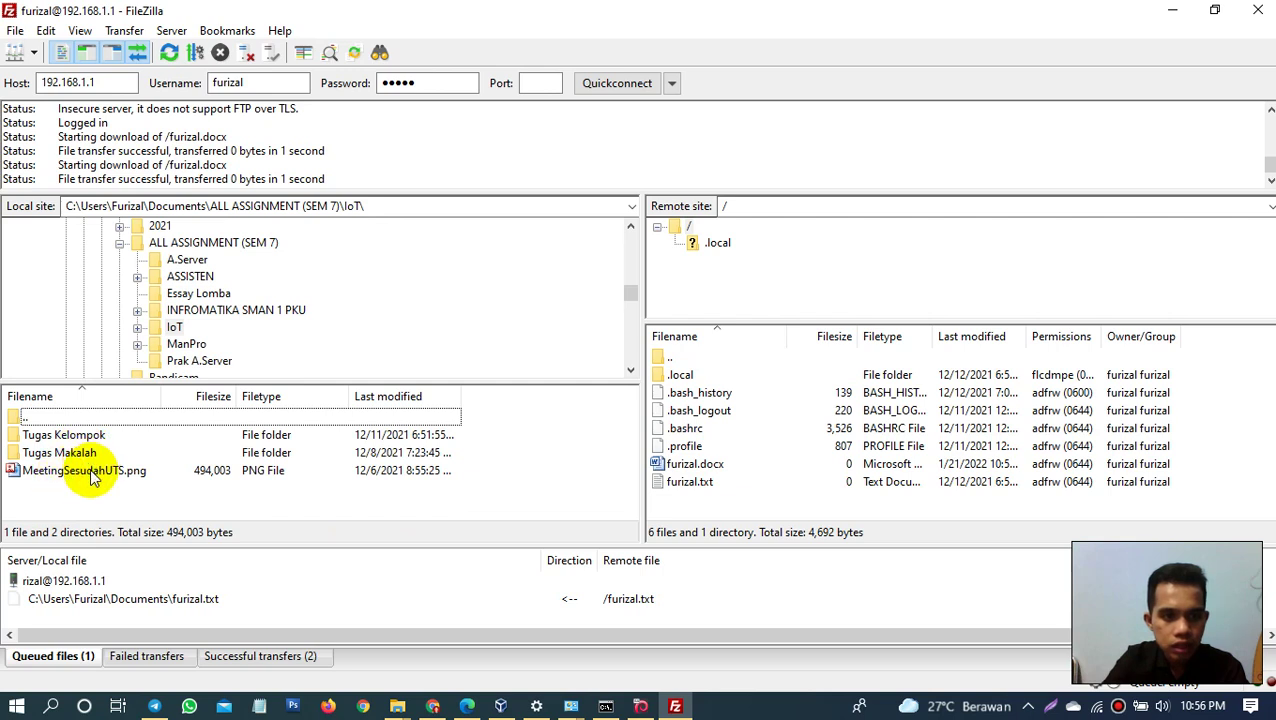
drag(90, 478, 770, 491)
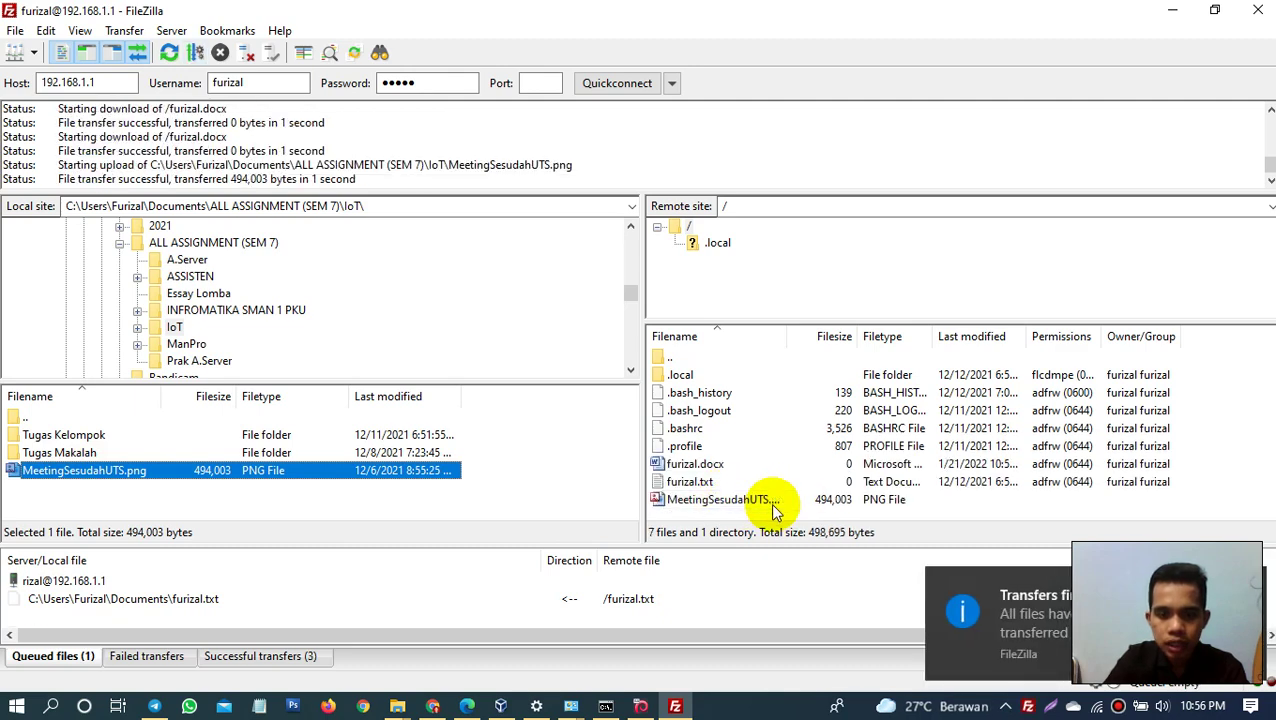
click(606, 706)
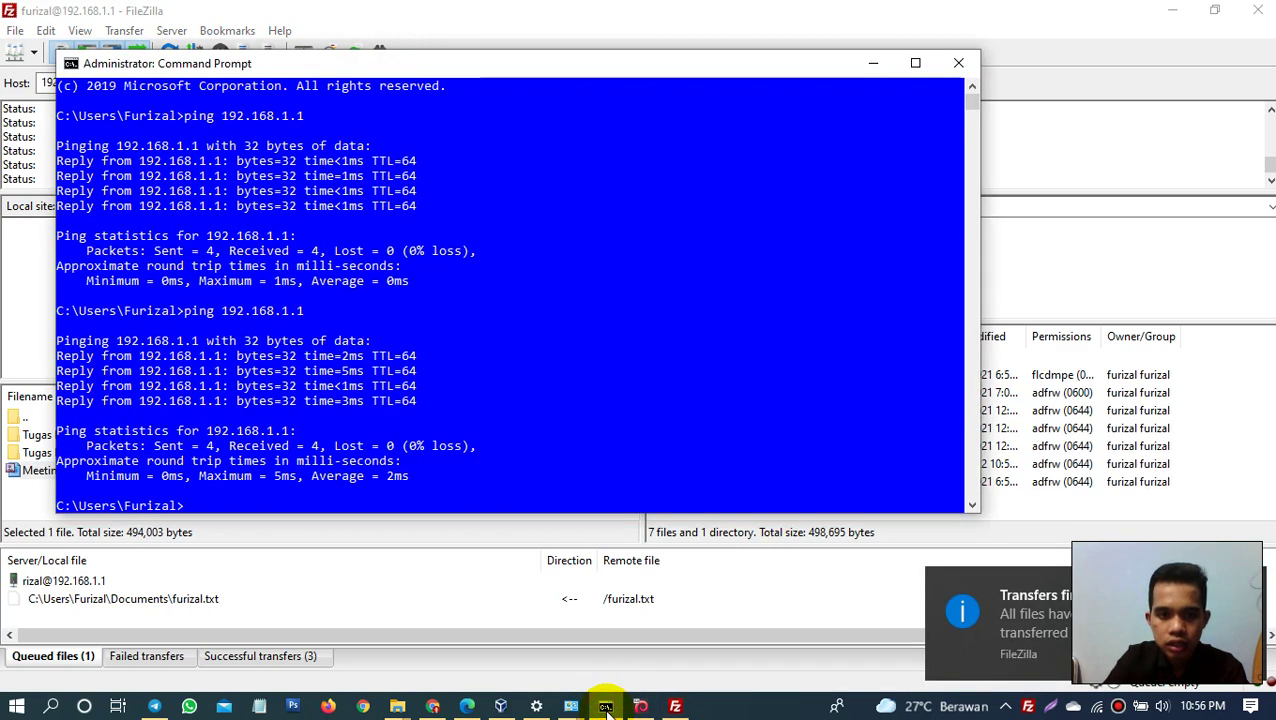
Step: Run ls in the Debian console to confirm MeetingSesudahUTS.png is in the home folder
click(640, 706)
text(l)
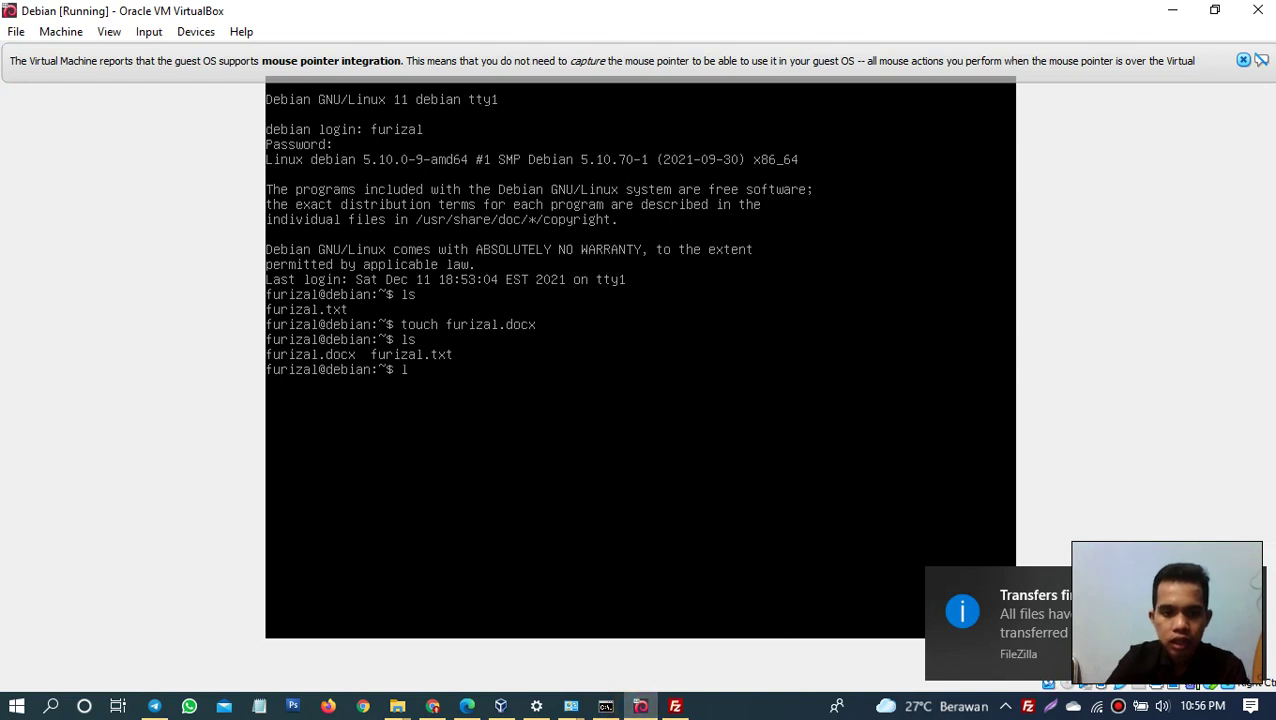
text(s)
key(Return)
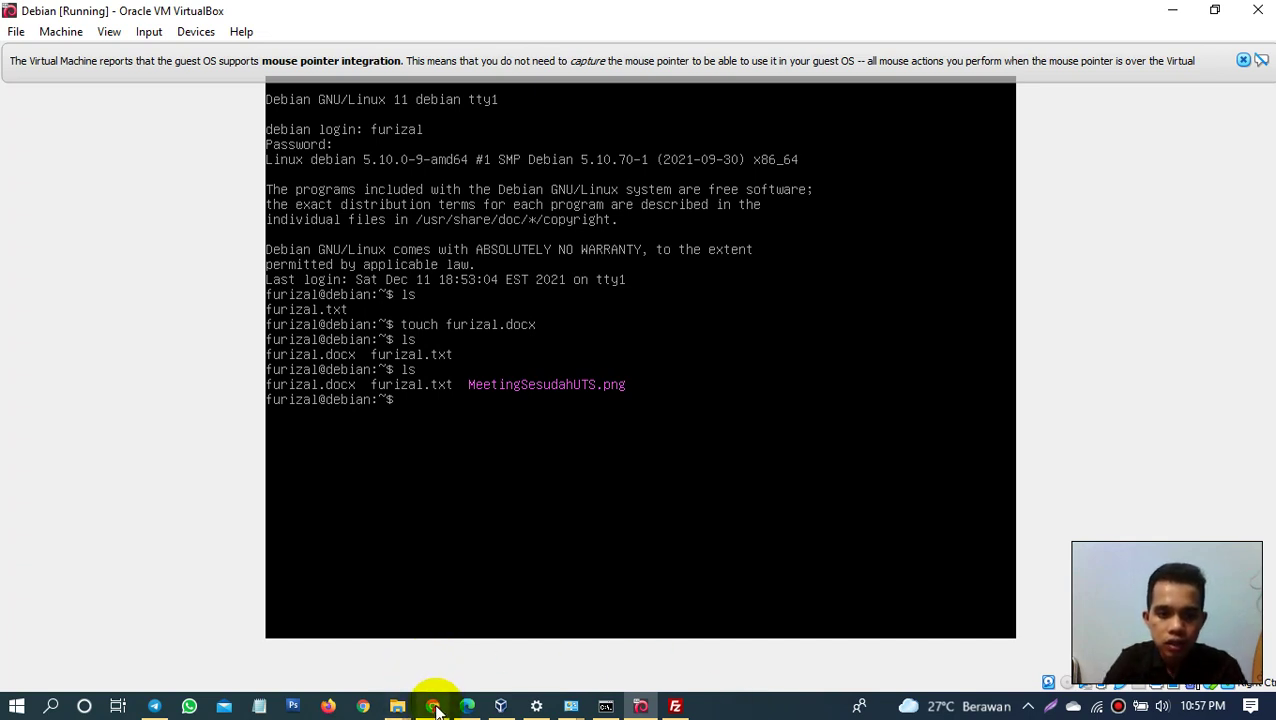
mouse_move(435, 709)
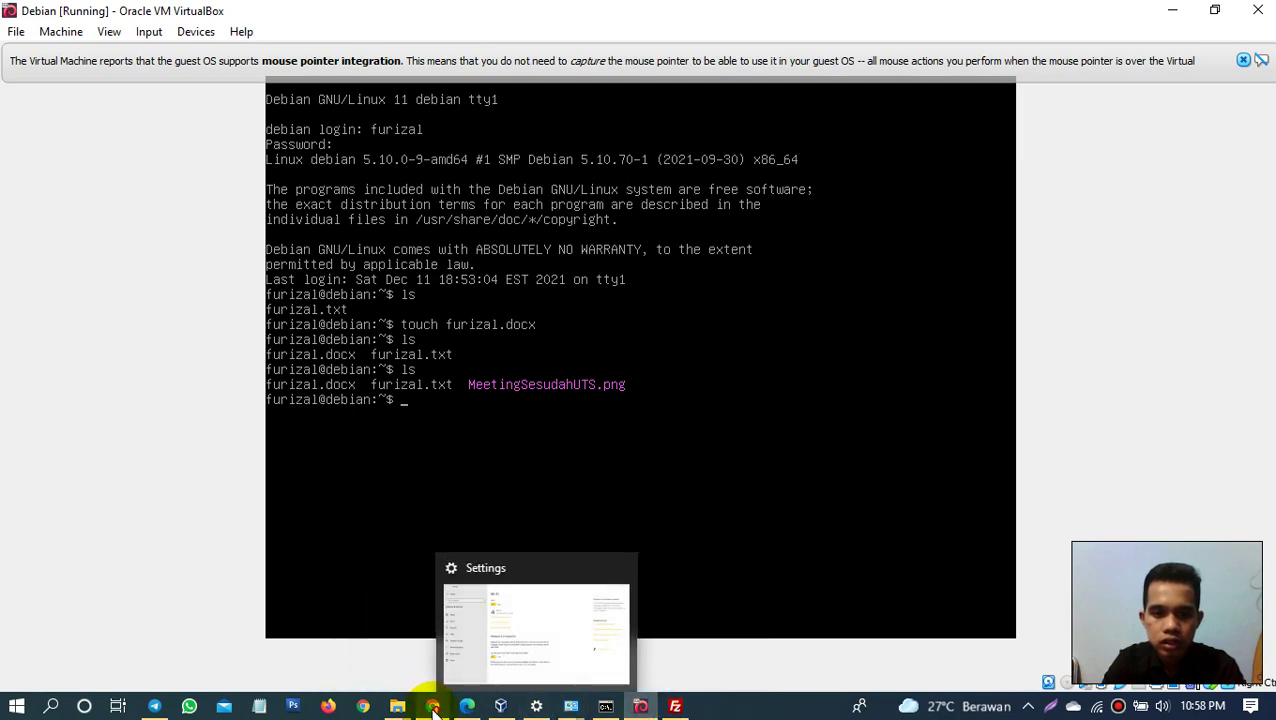
click(430, 702)
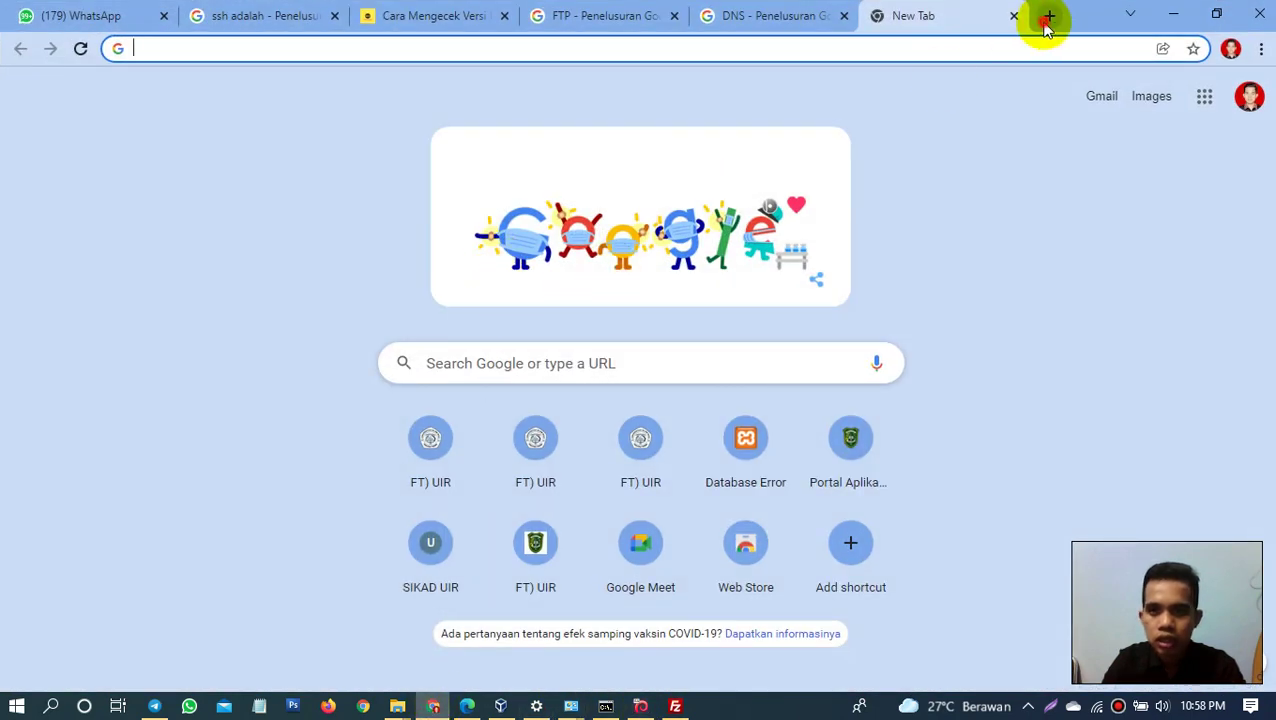
Step: Search Google for 'control panel debian' in a new tab and open the Hestia install article
click(1047, 15)
text(con)
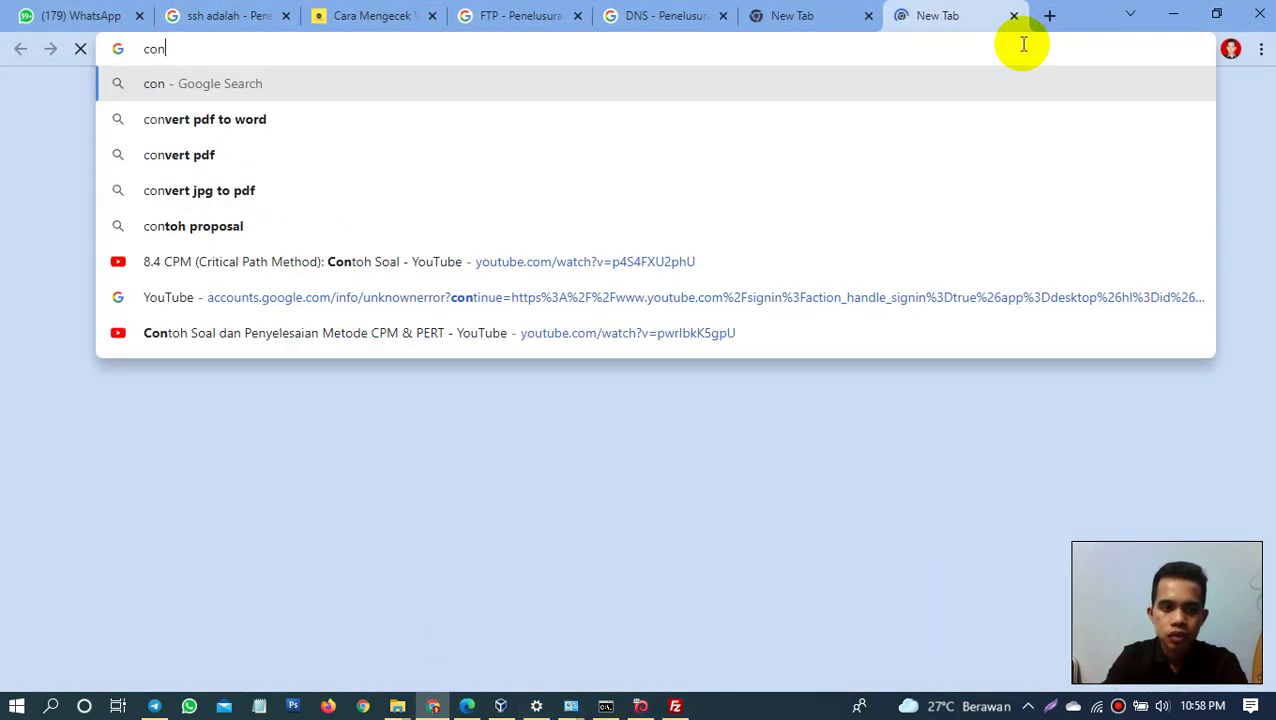
text(trol pane)
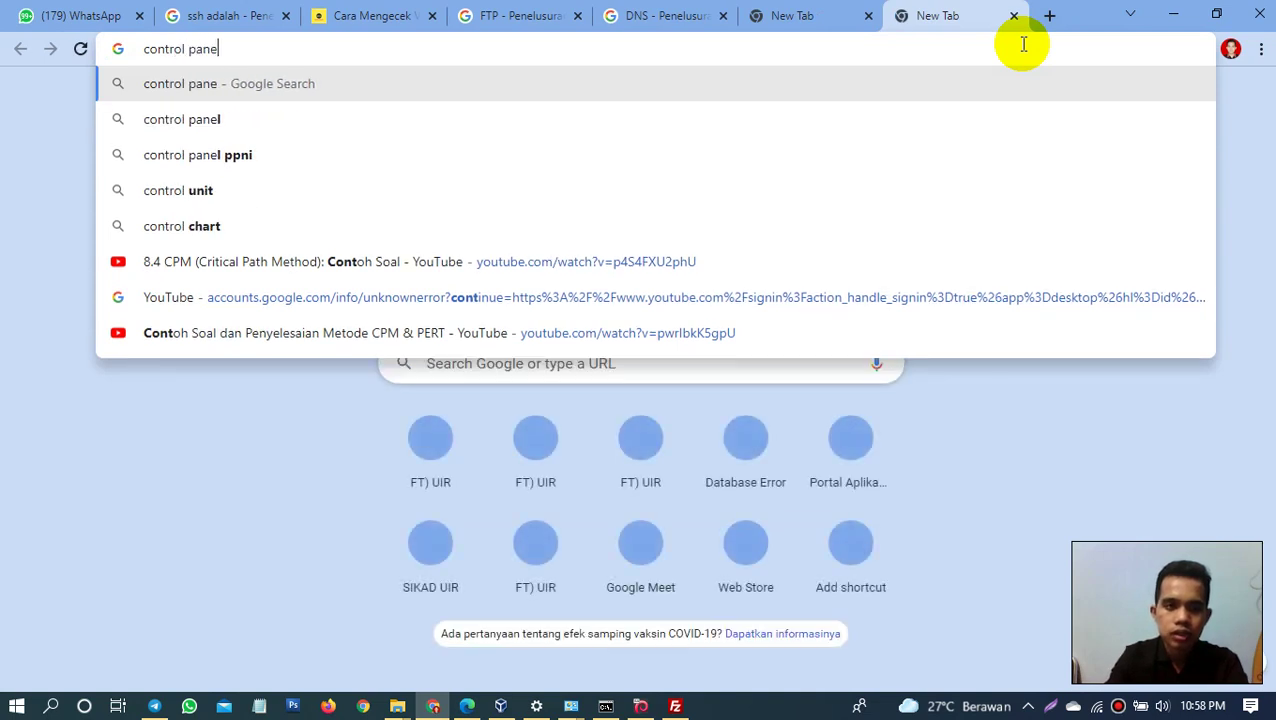
text(l debian)
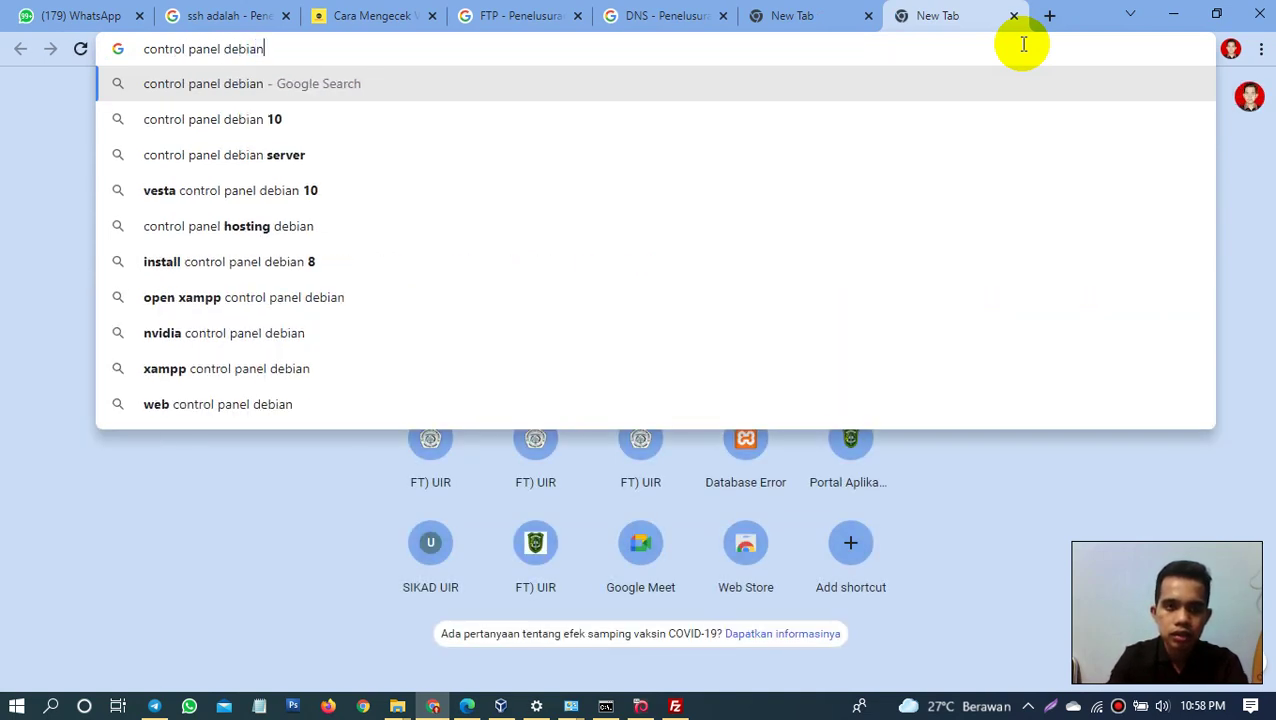
key(Return)
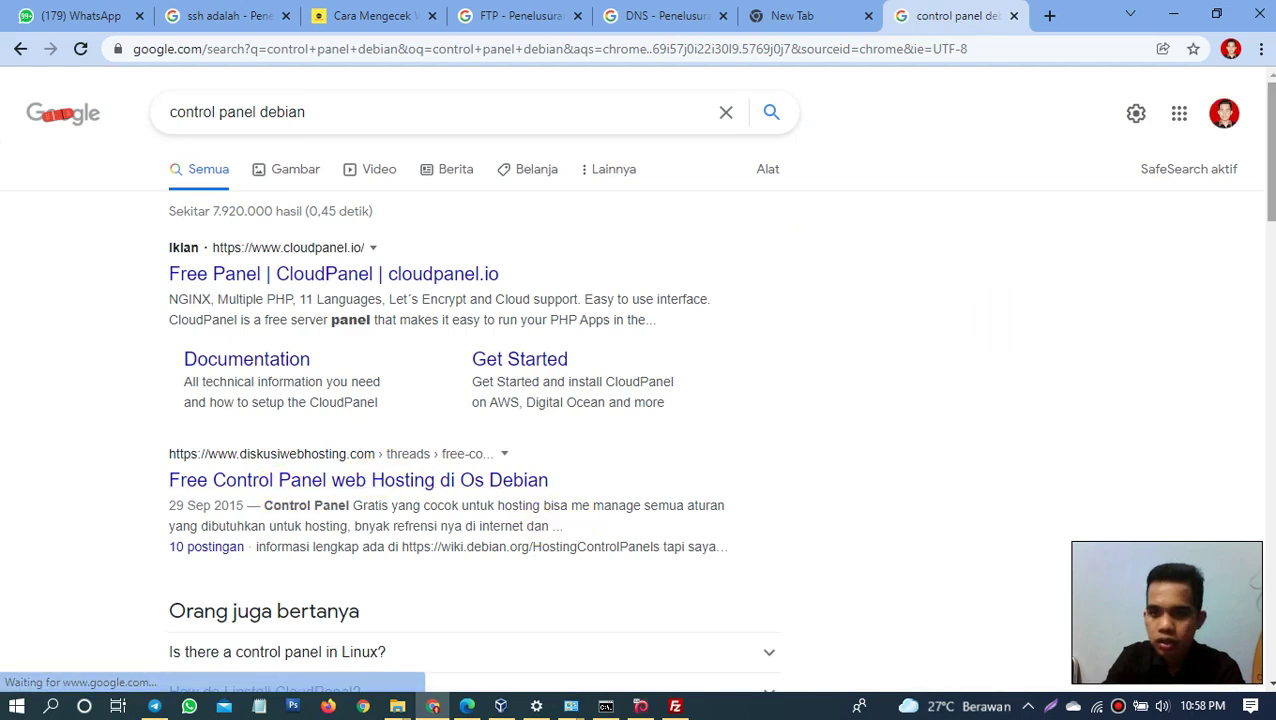
scroll(1210, 265, down, 5)
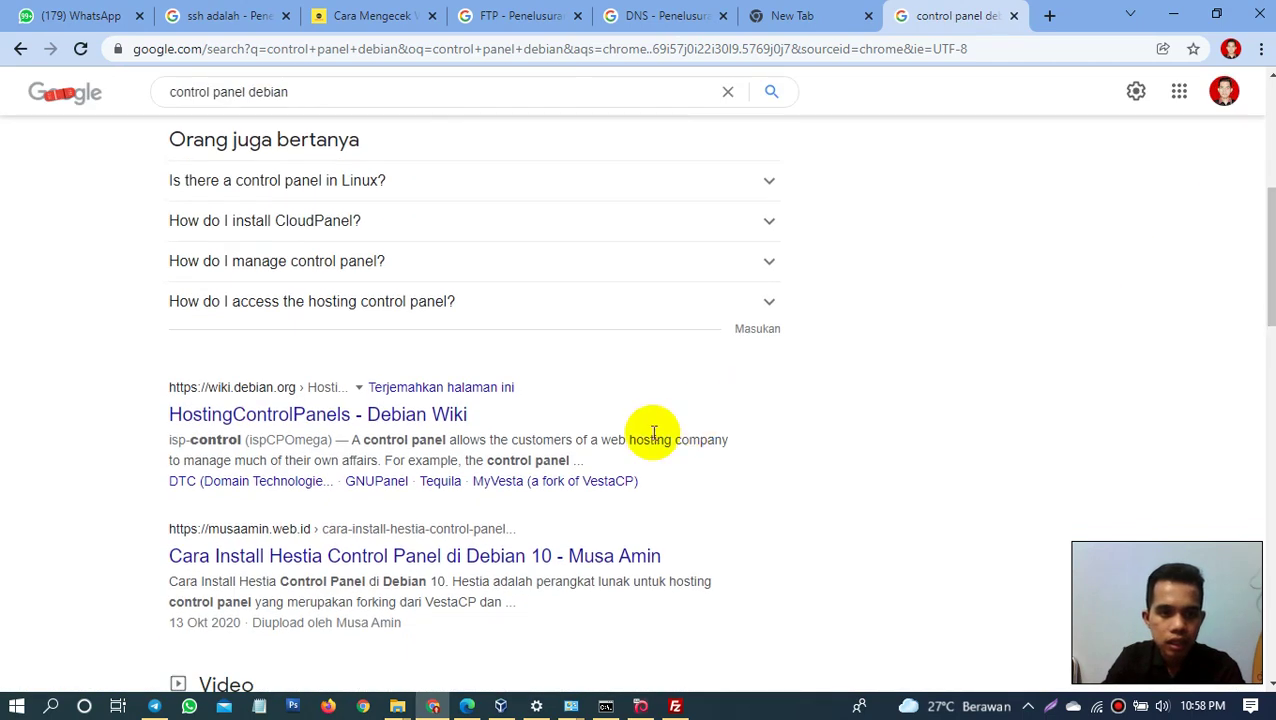
click(298, 556)
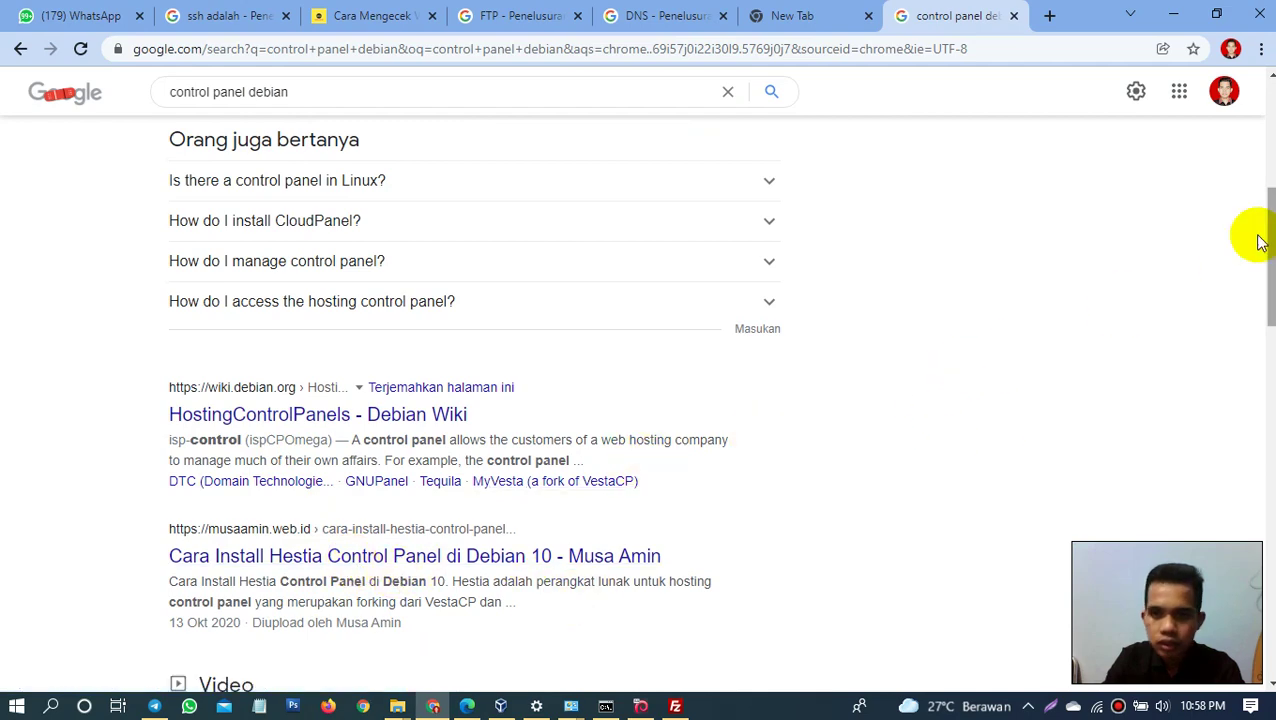
scroll(915, 150, up, 5)
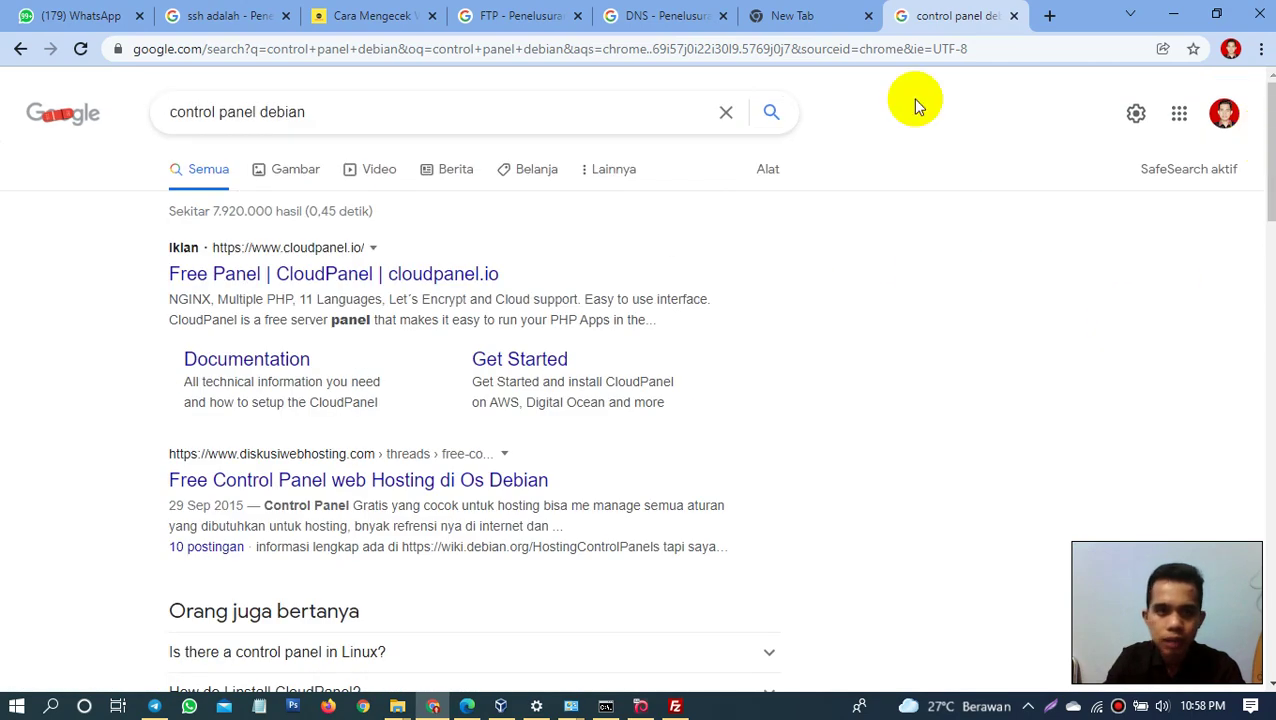
Step: Browse the image results for the search, then return to the Debian VM window
click(286, 168)
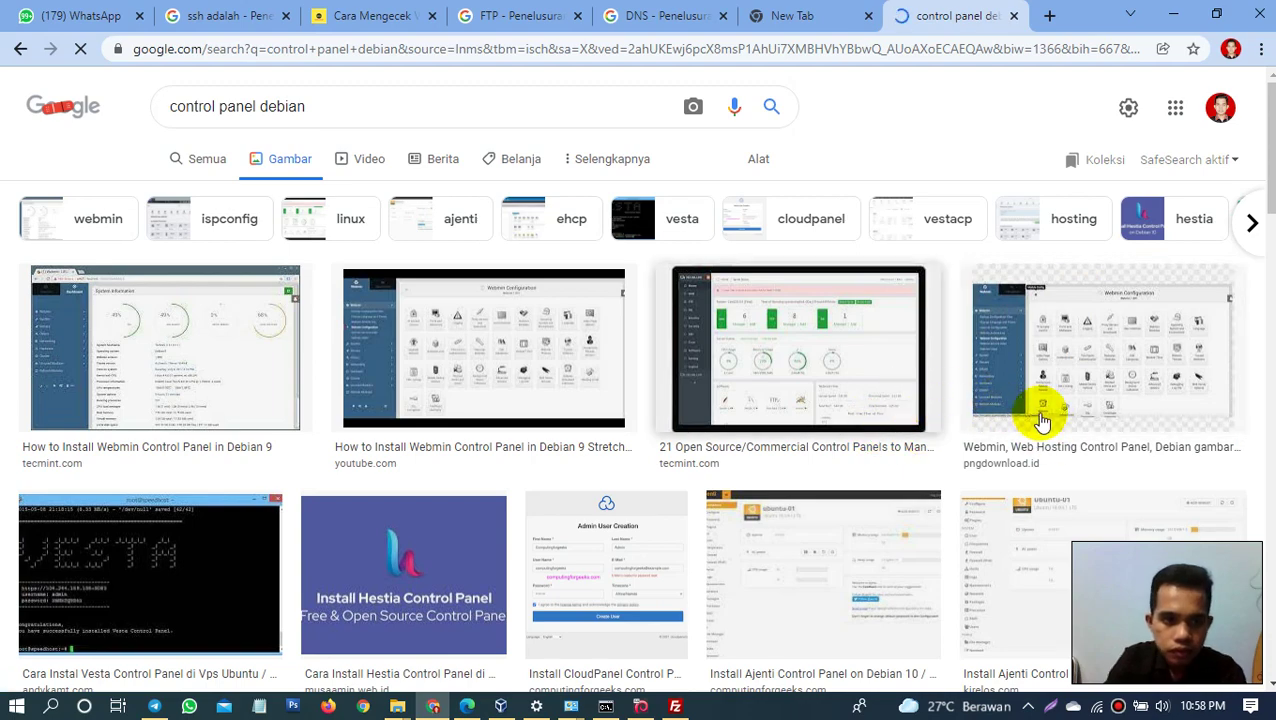
scroll(1215, 270, down, 4)
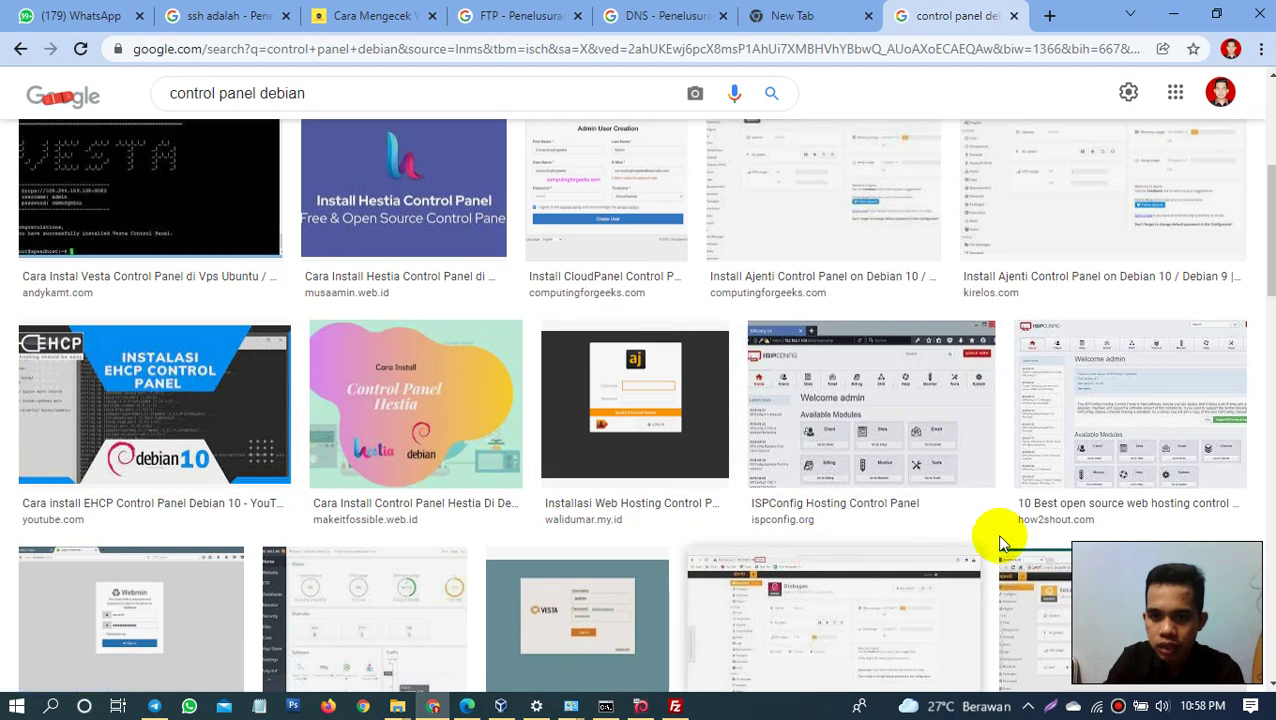
scroll(1270, 230, down, 1)
scroll(1270, 230, down, 1)
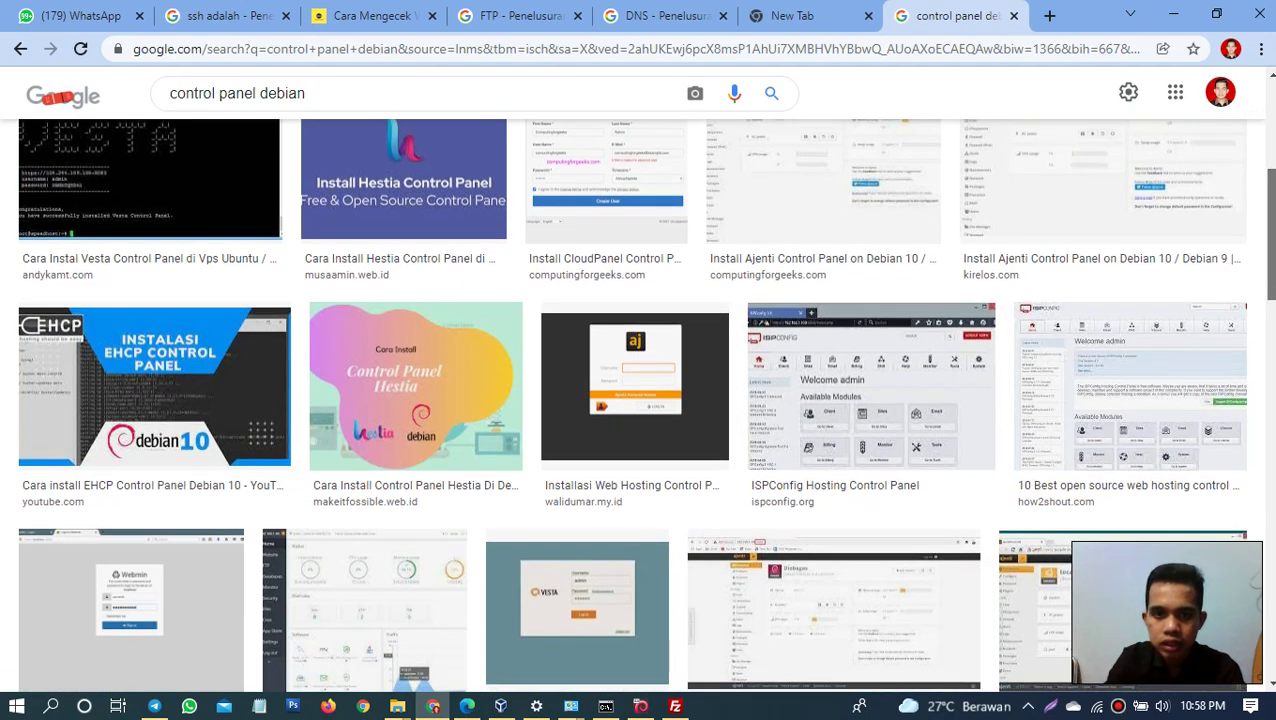
scroll(1262, 294, down, 2)
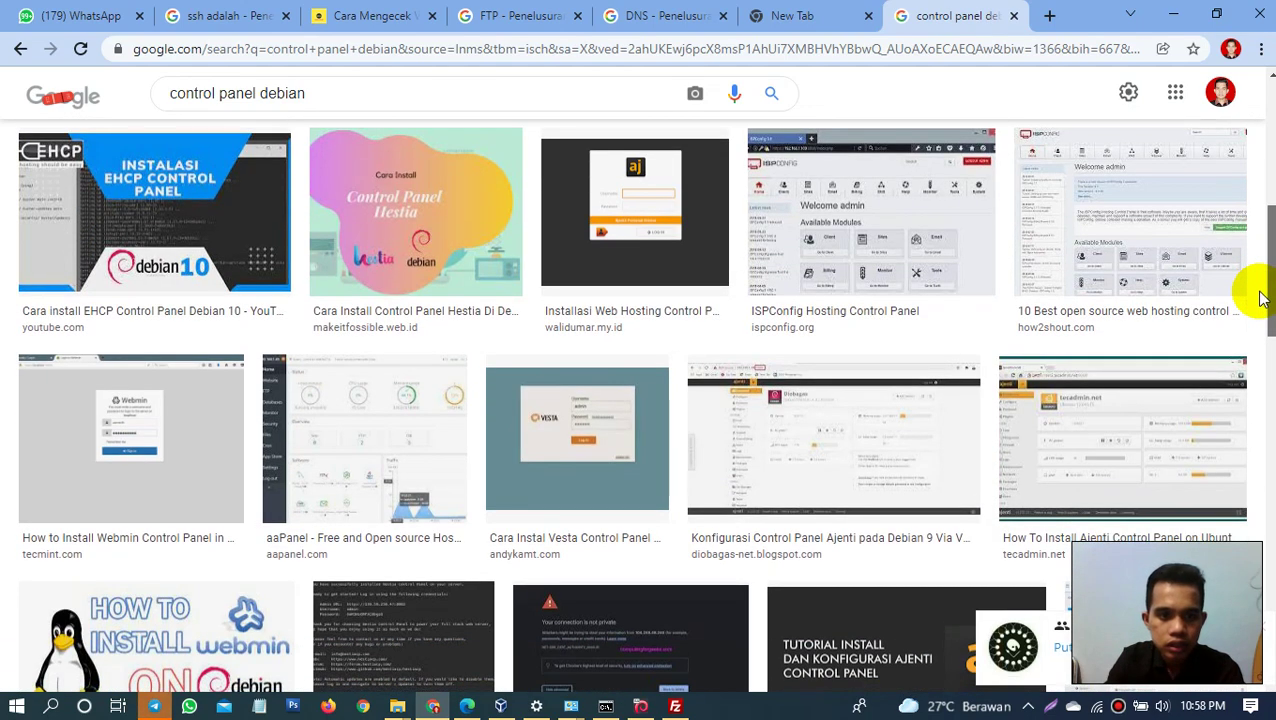
scroll(1260, 300, down, 2)
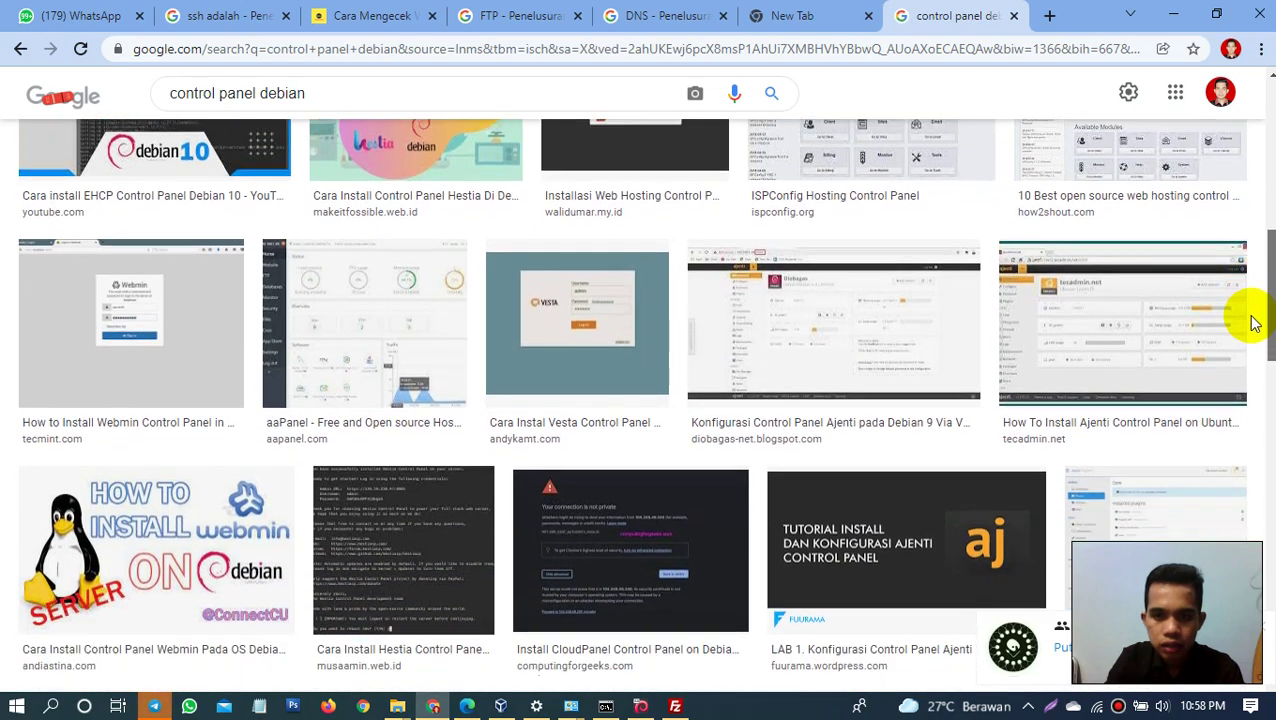
scroll(1245, 335, down, 2)
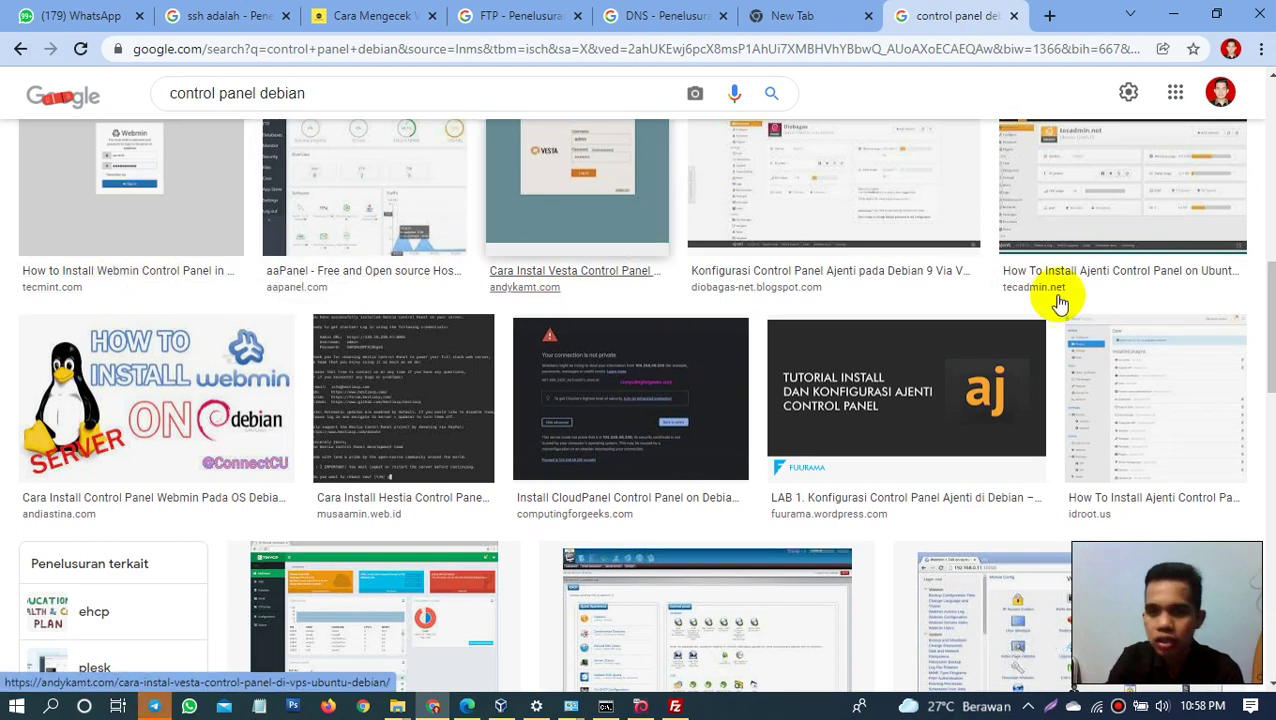
scroll(1253, 362, down, 1)
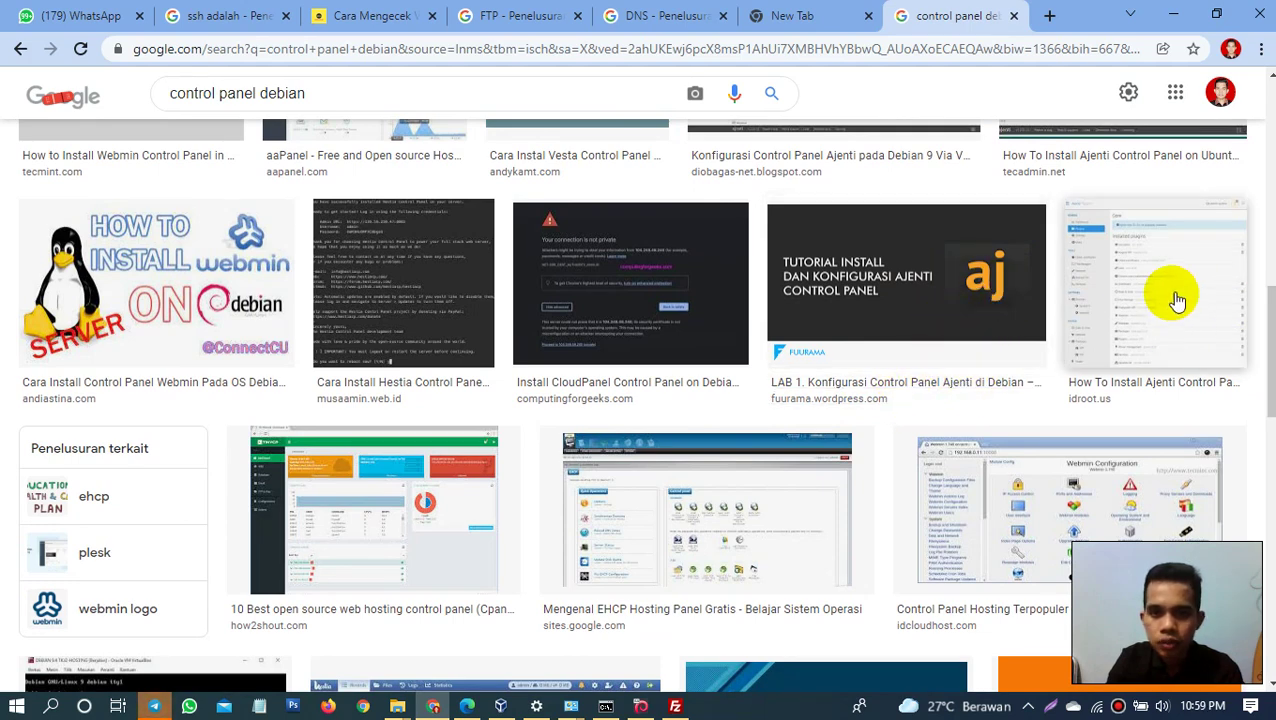
scroll(1253, 358, down, 2)
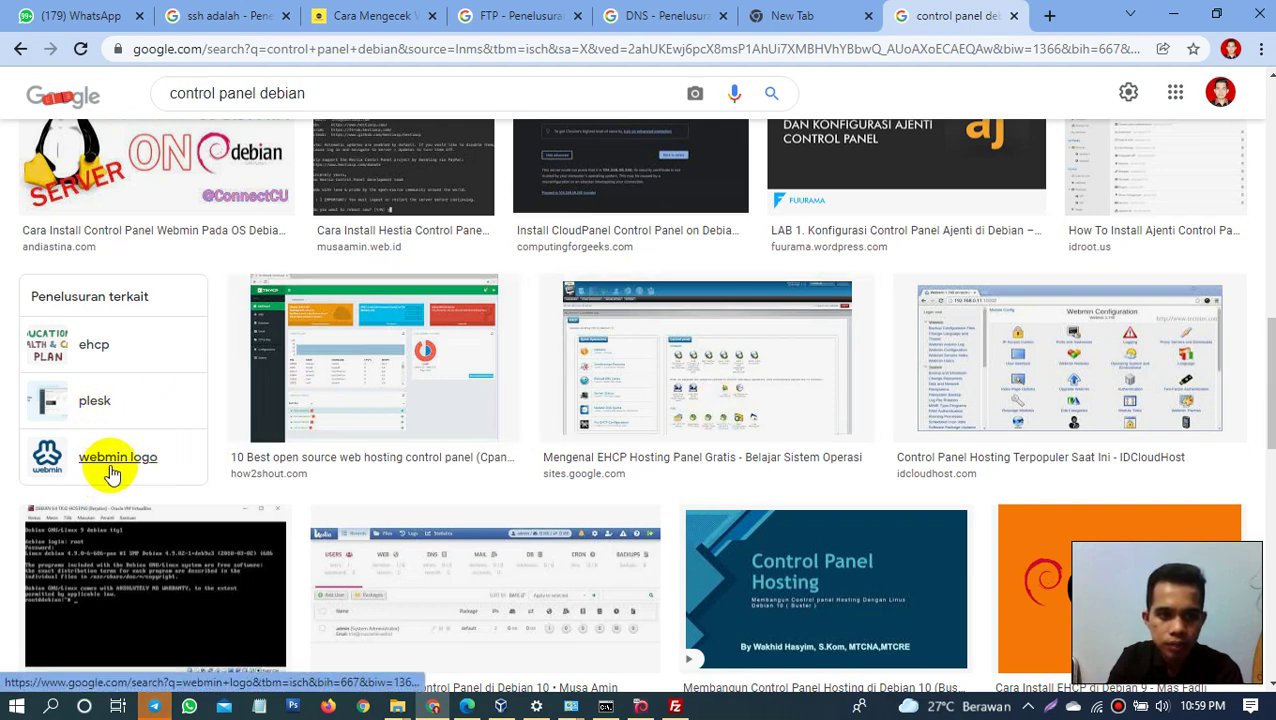
drag(1266, 386, 1245, 194)
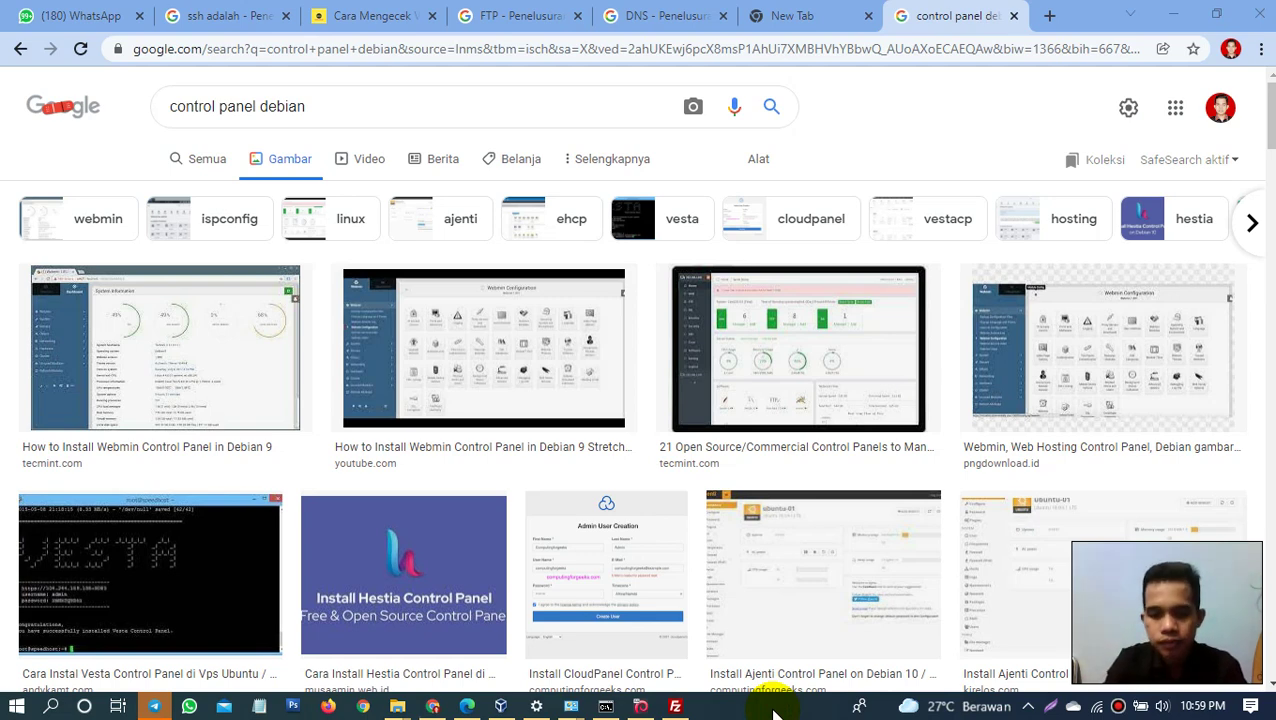
key(alt+Tab)
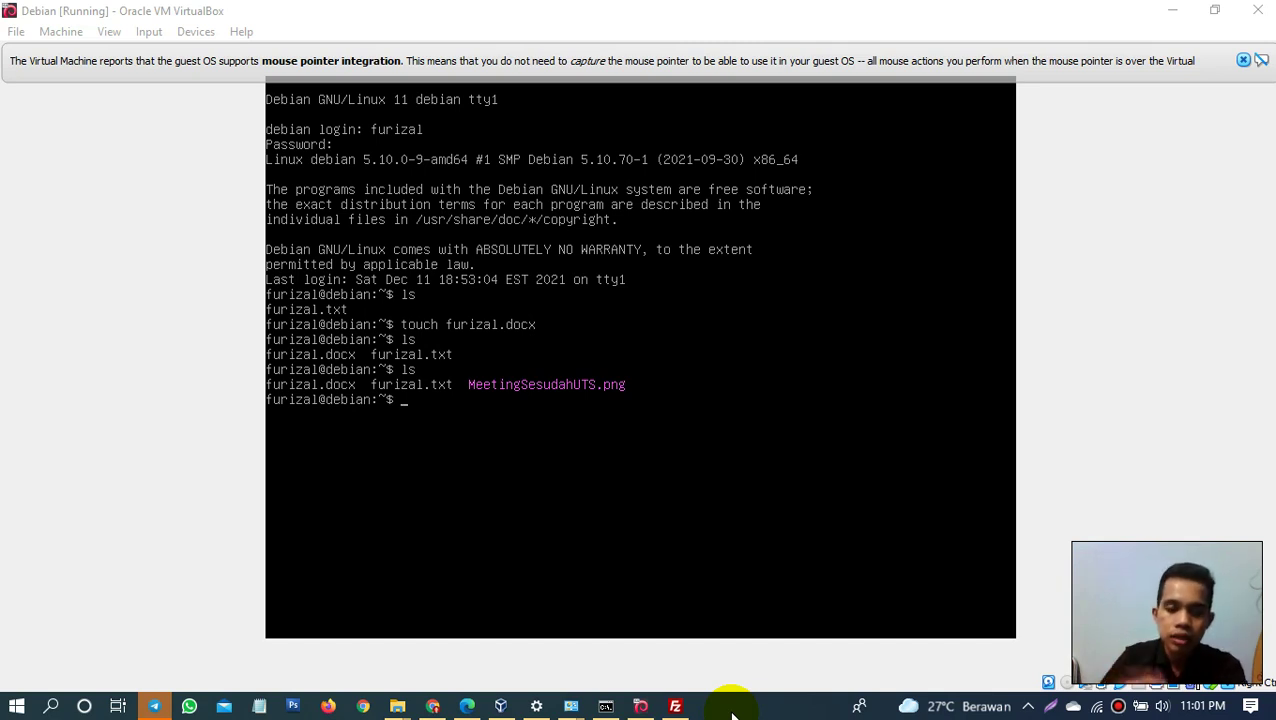
Step: Run apt show bind9 in the Debian console to display the package details
click(629, 537)
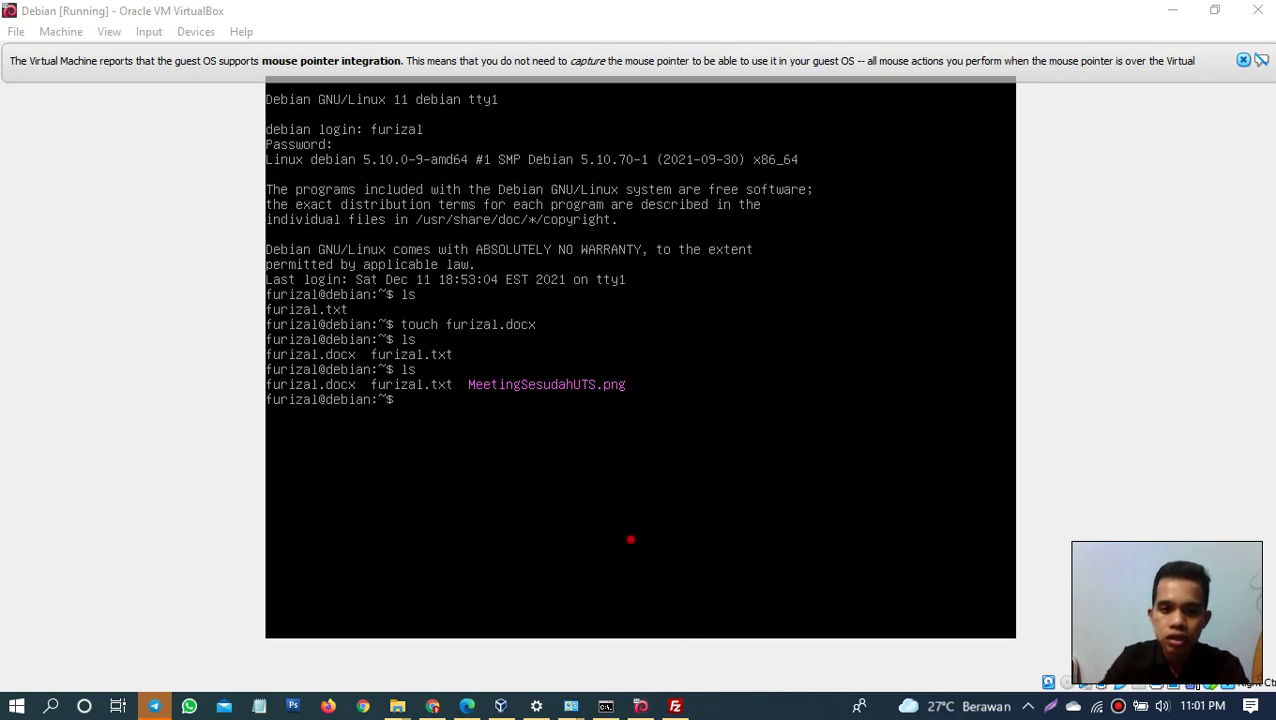
text(int)
key(BackSpace)
key(BackSpace)
key(BackSpace)
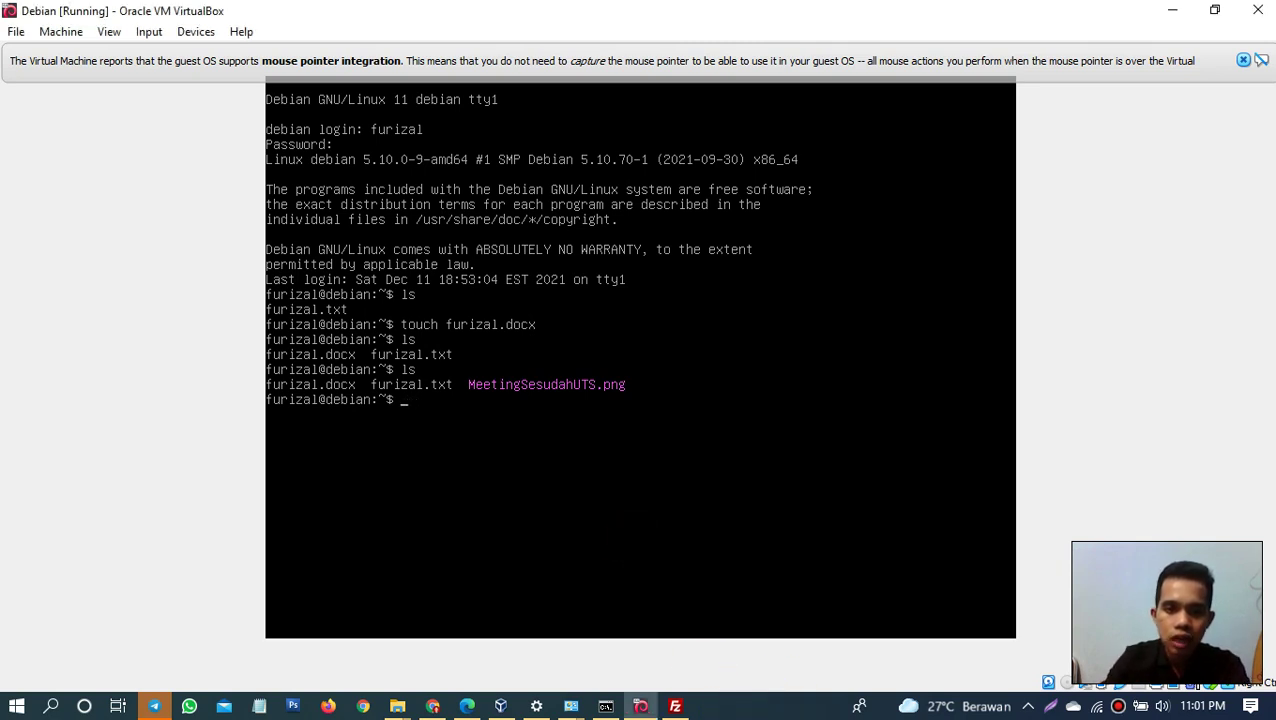
text(apt insa)
key(BackSpace)
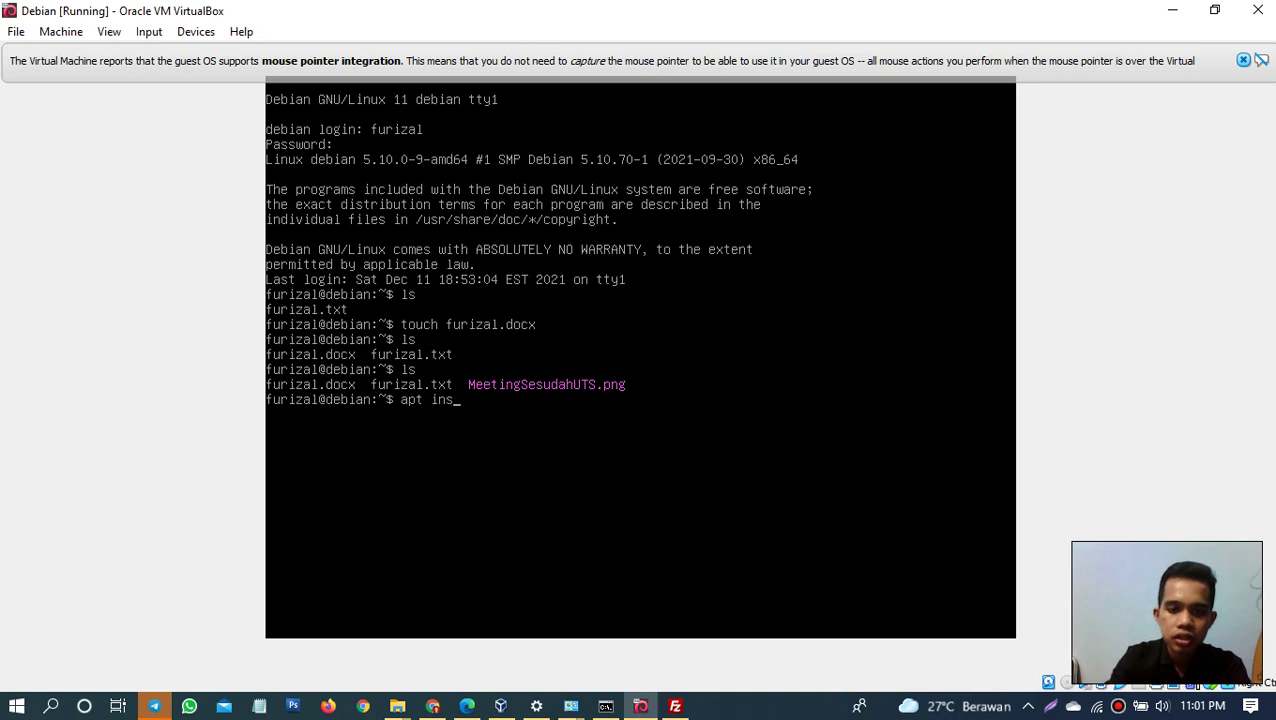
text(tall bind)
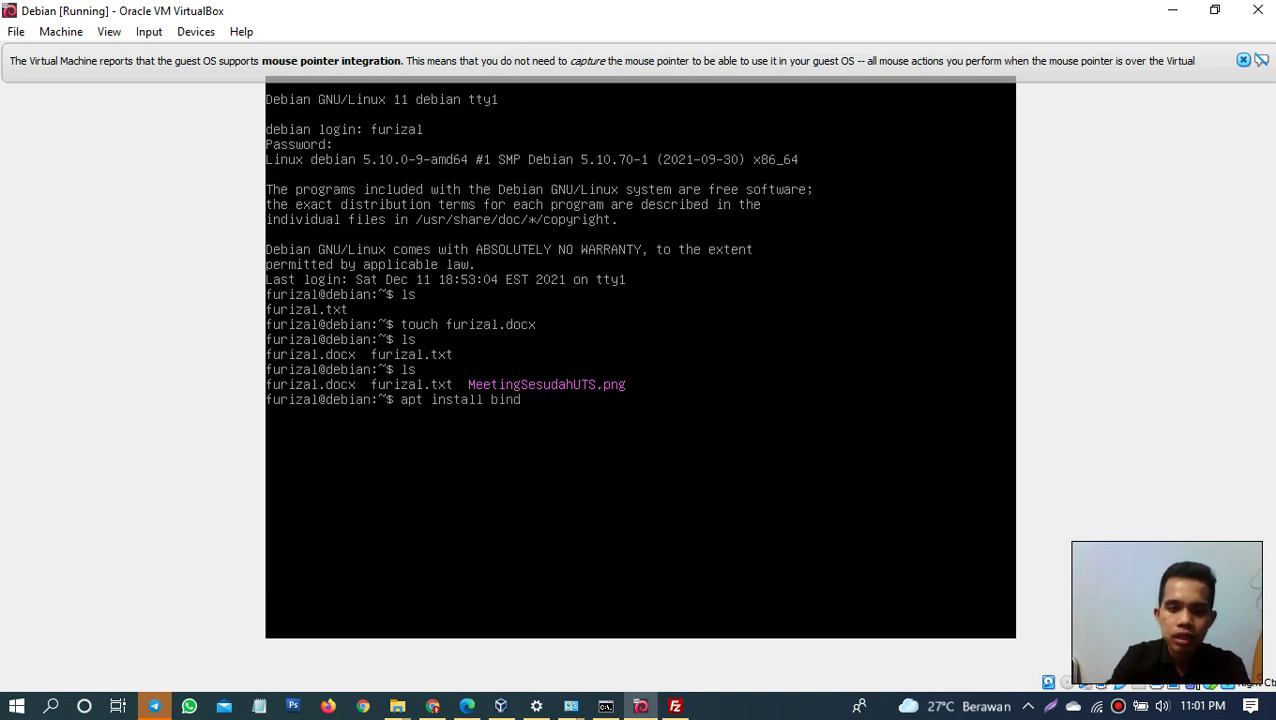
text(9)
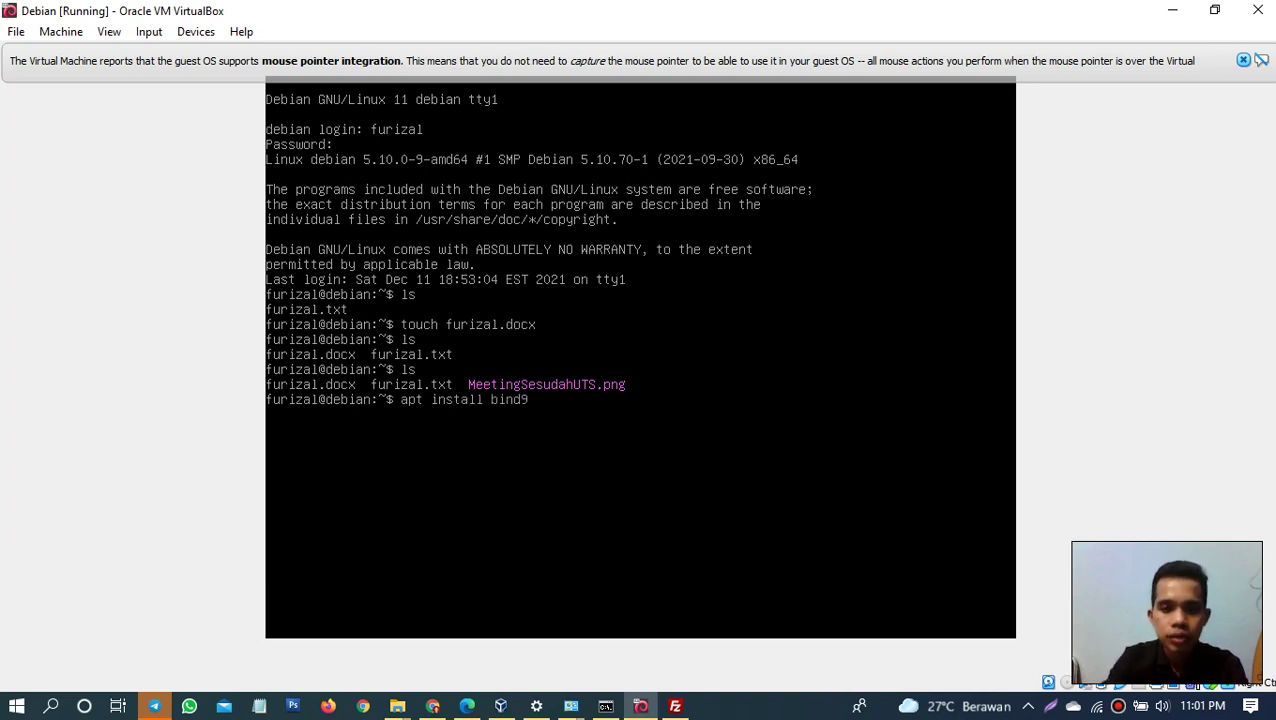
key(BackSpace)
key(BackSpace)
key(BackSpace)
key(BackSpace)
key(BackSpace)
key(BackSpace)
key(BackSpace)
key(BackSpace)
key(BackSpace)
key(BackSpace)
key(BackSpace)
key(BackSpace)
key(BackSpace)
key(BackSpace)
key(BackSpace)
key(BackSpace)
key(BackSpace)
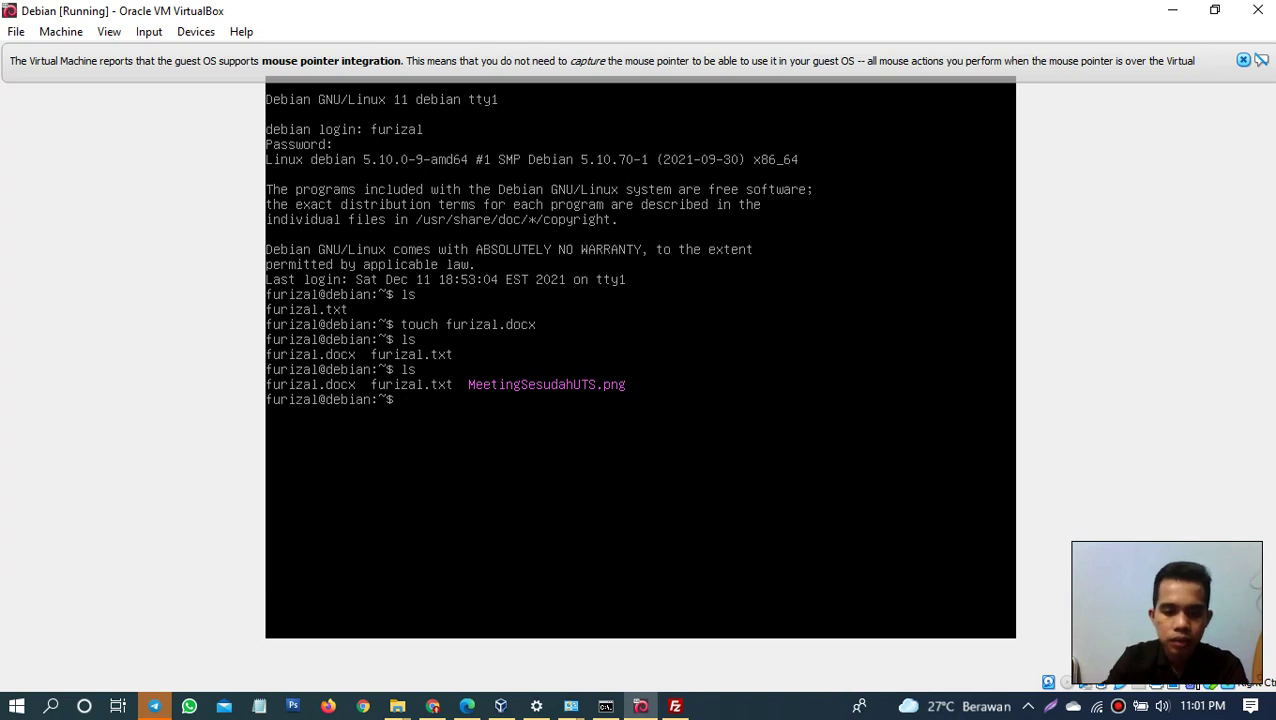
text(apt show)
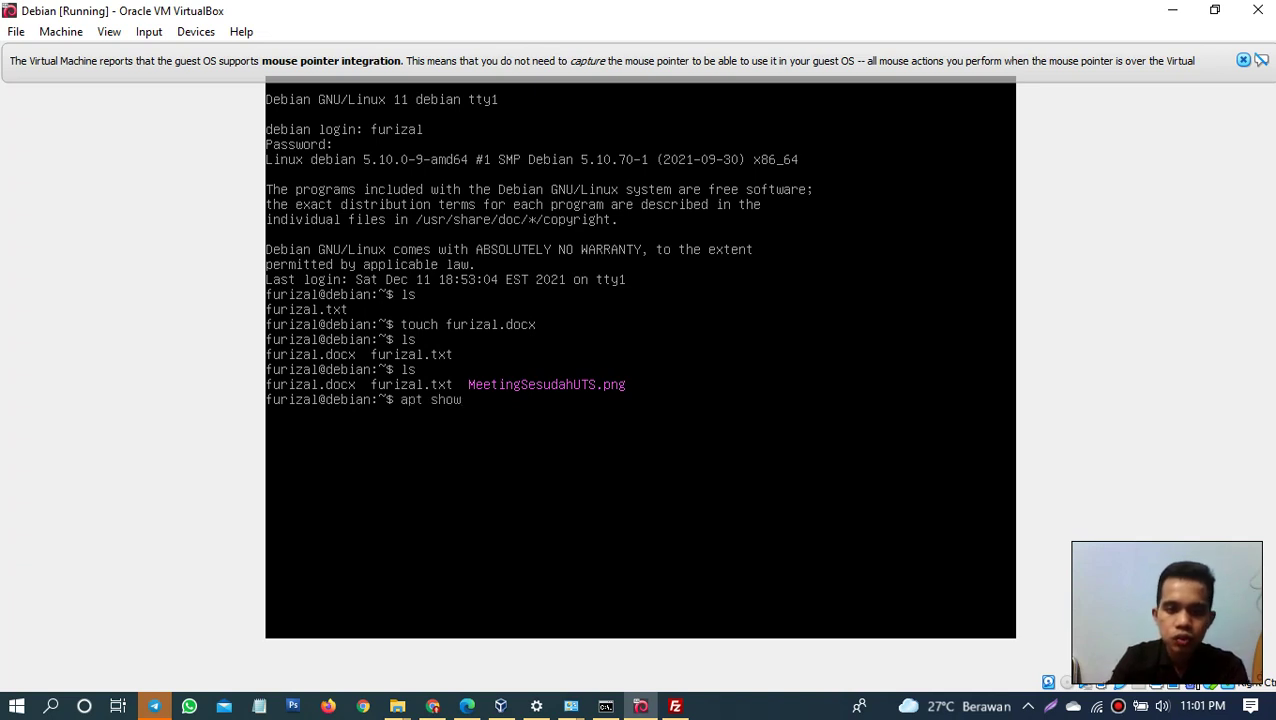
text( bind)
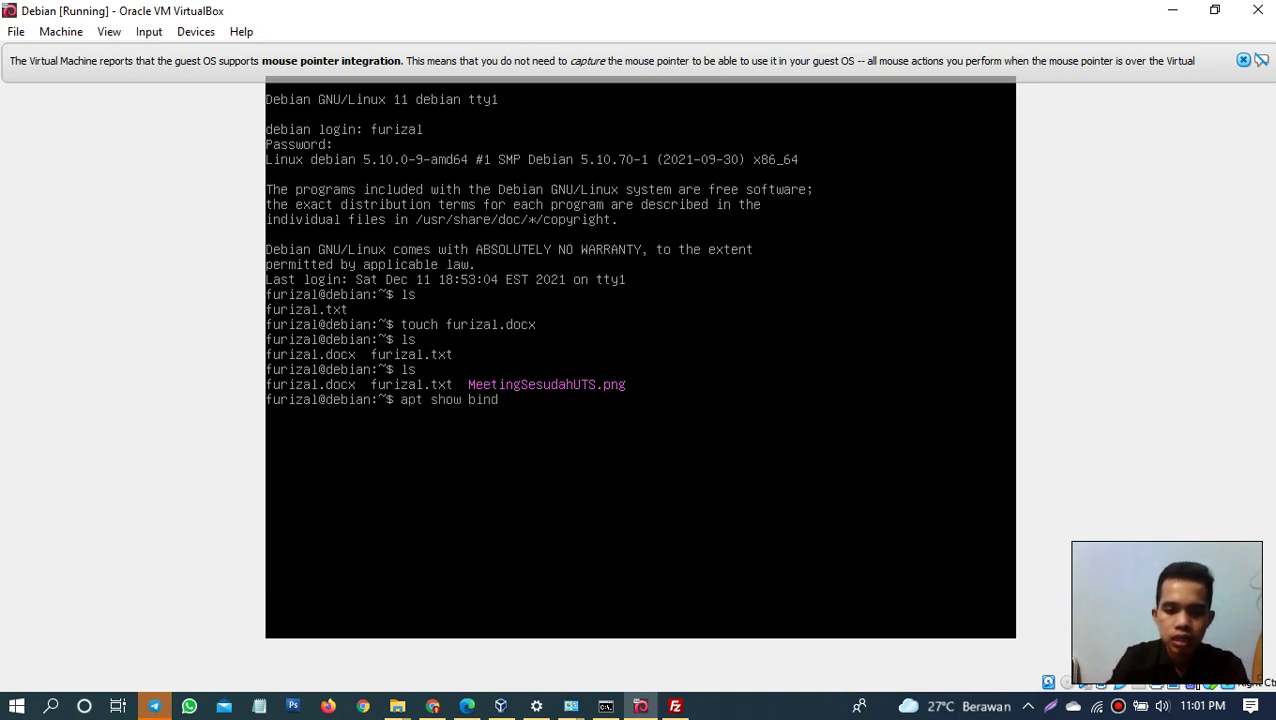
text(9)
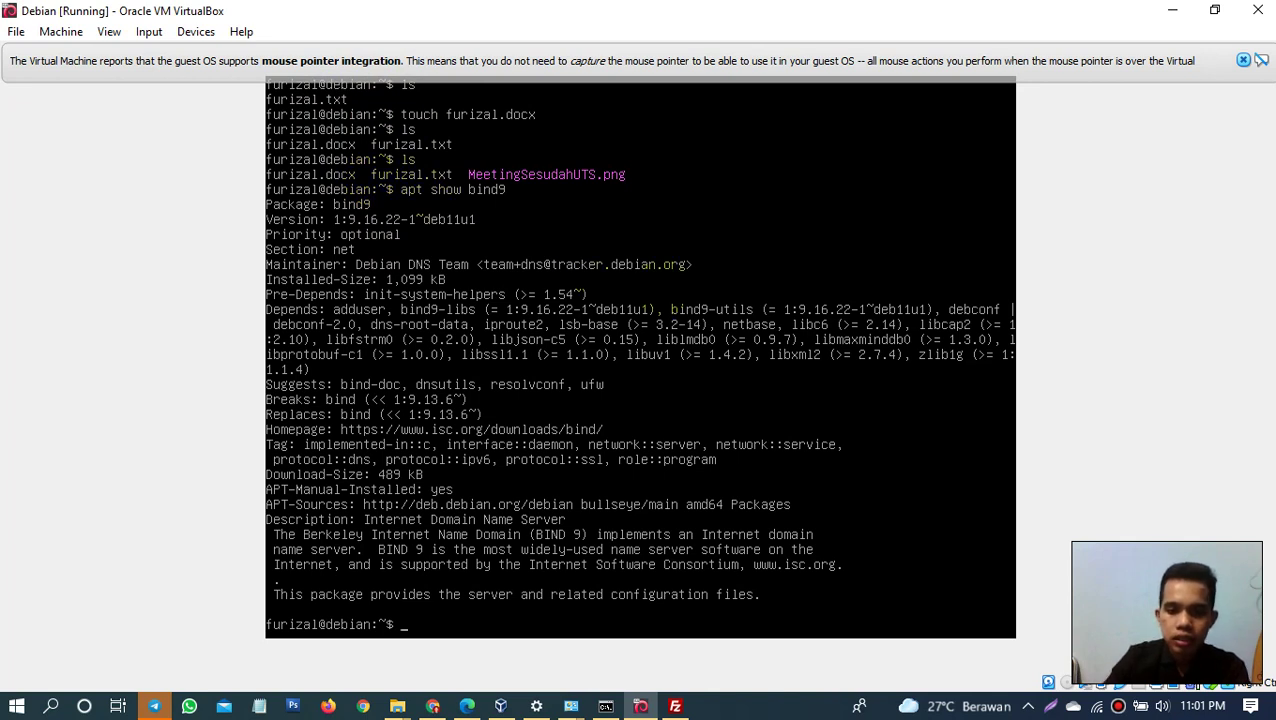
Step: Attempt apt install bind9, which fails with a dpkg lock permission-denied error
key(Up)
key(Up)
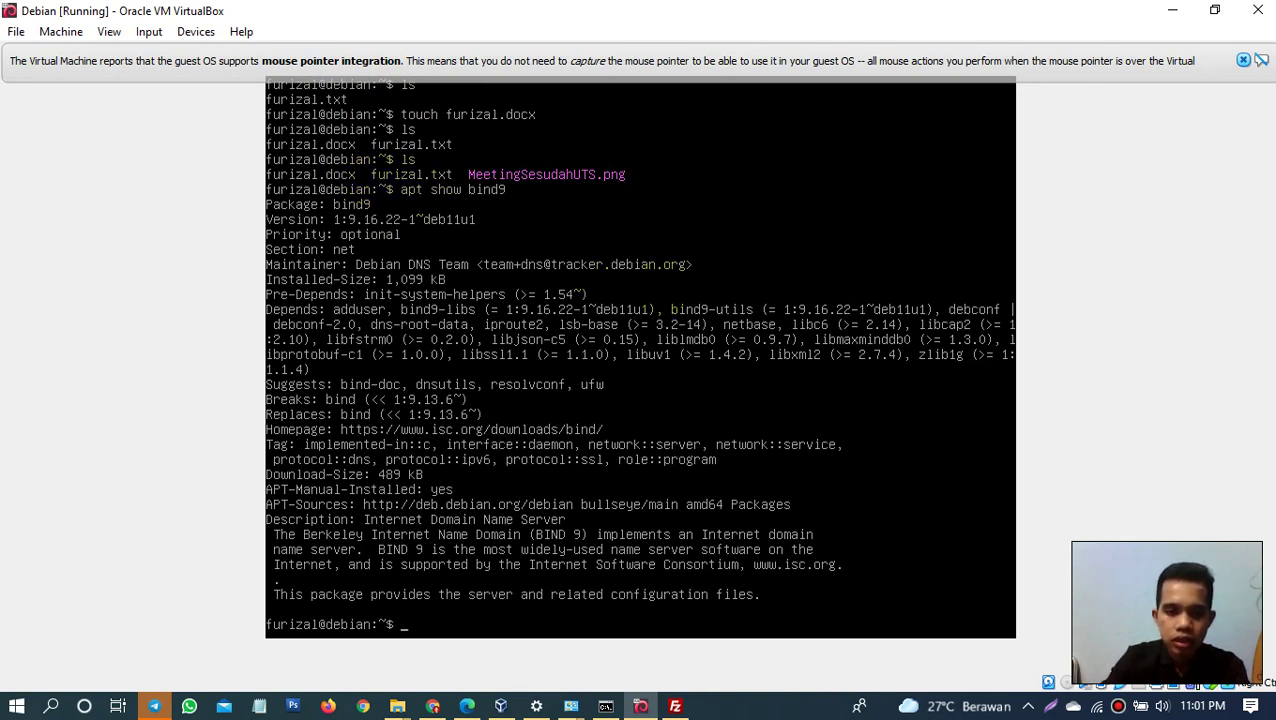
text(apt istal)
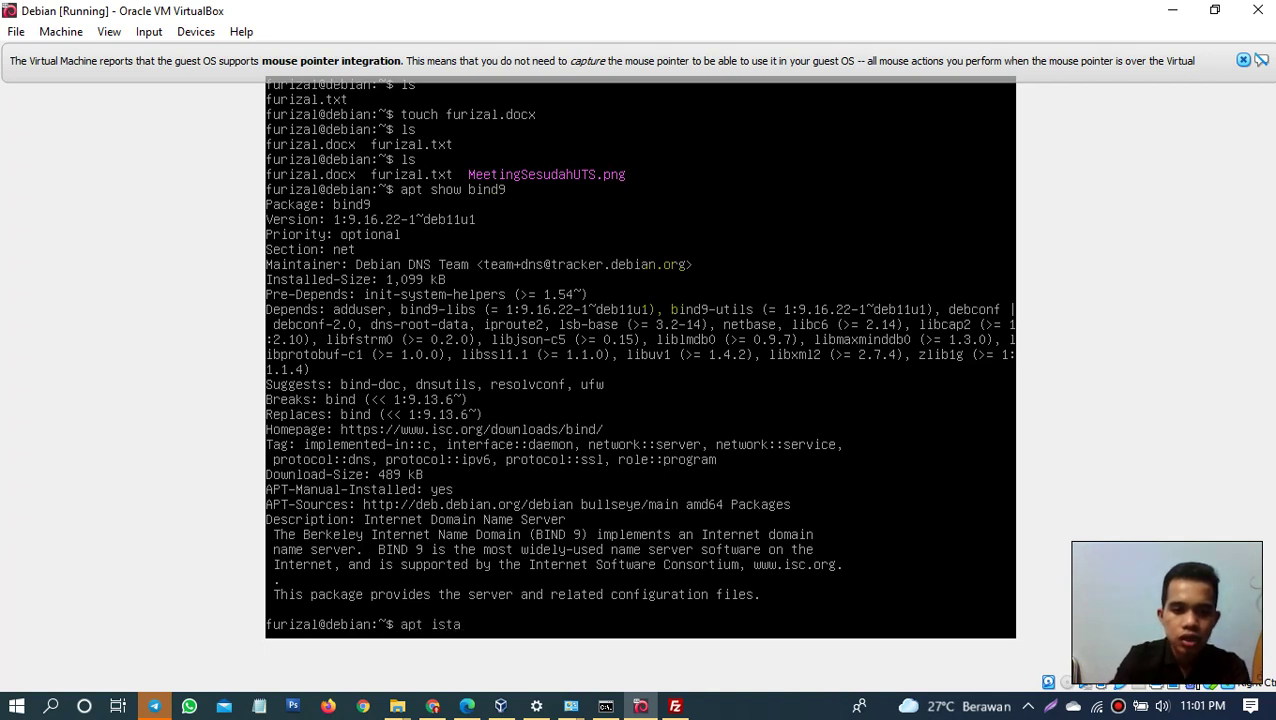
key(BackSpace)
key(BackSpace)
key(BackSpace)
key(BackSpace)
text(ns)
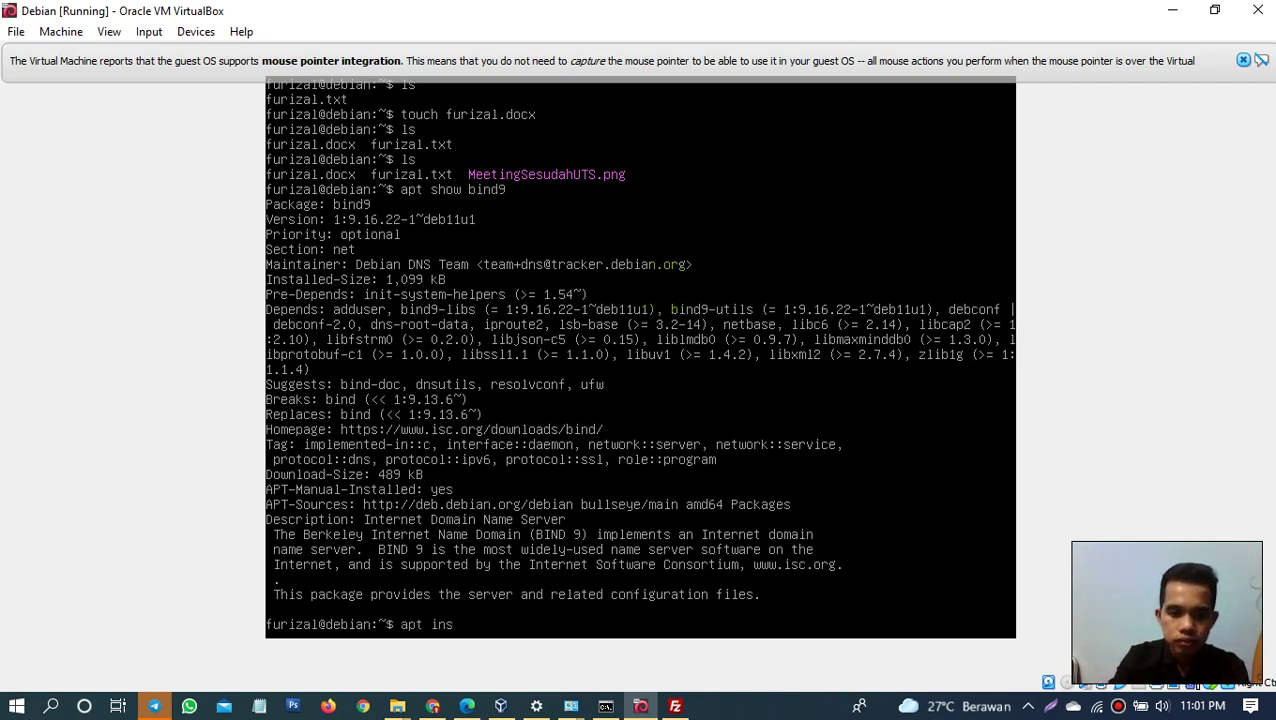
text(tall bind9)
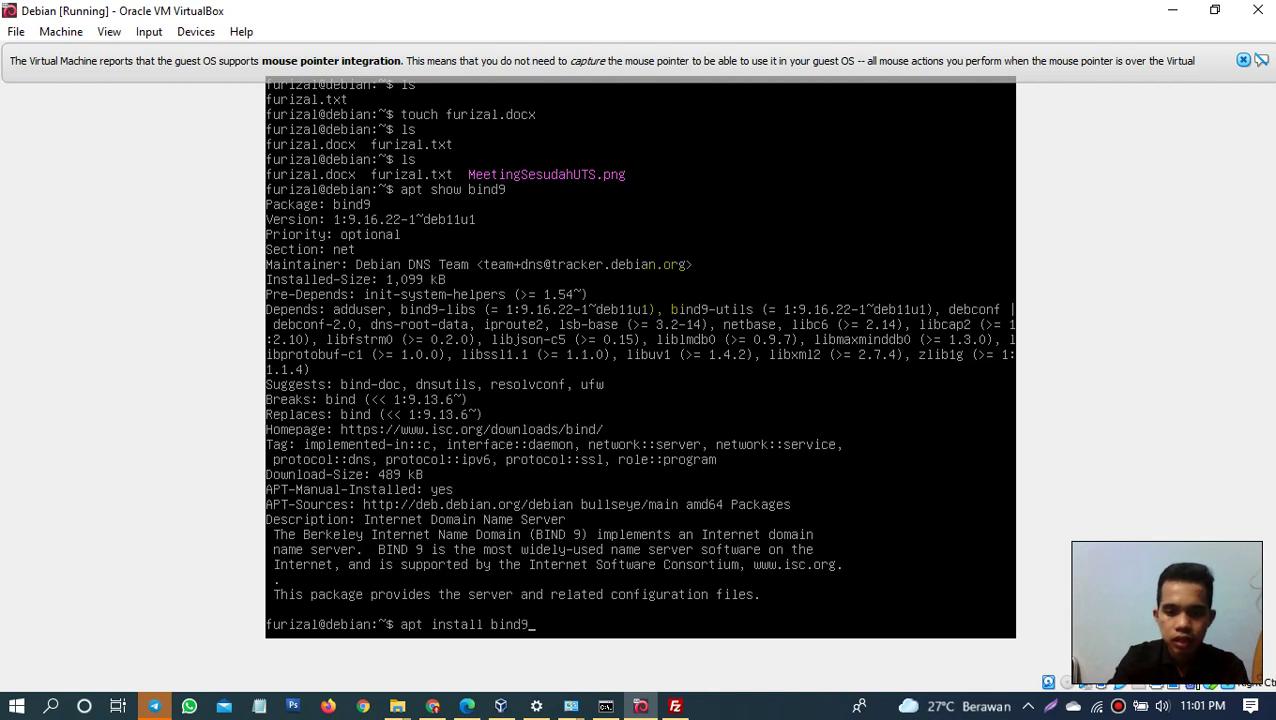
key(Return)
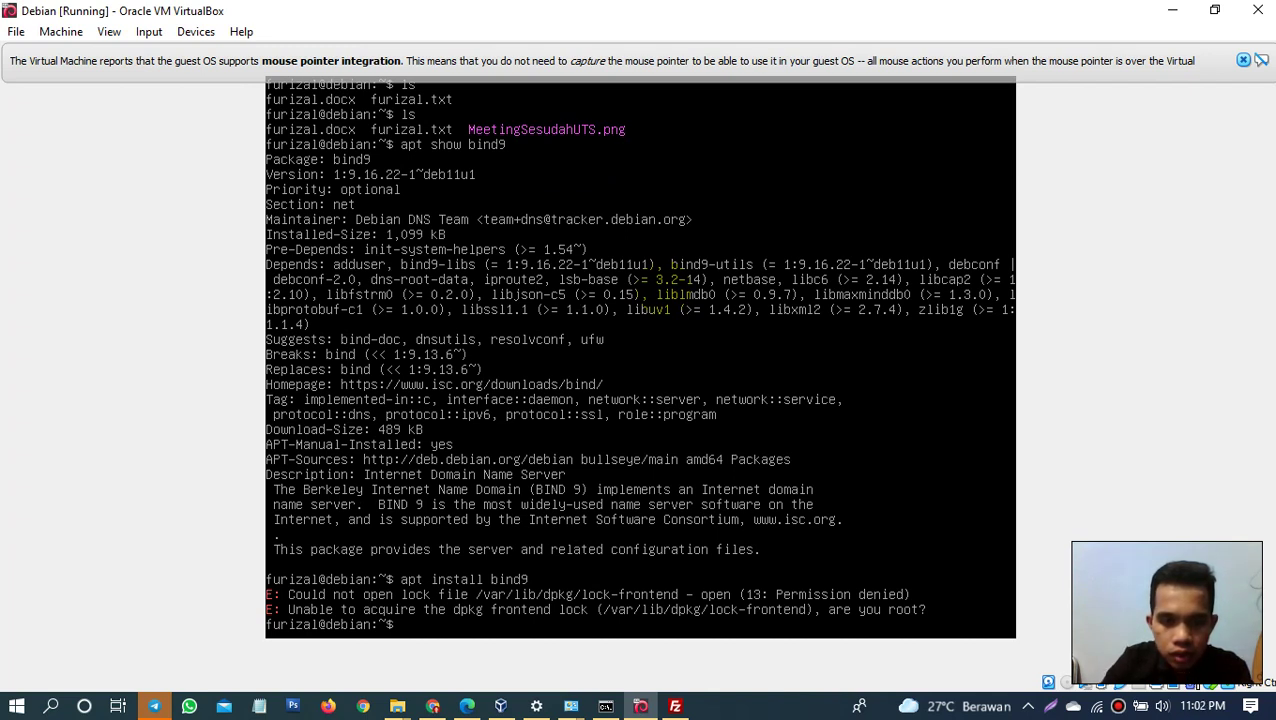
key(Up)
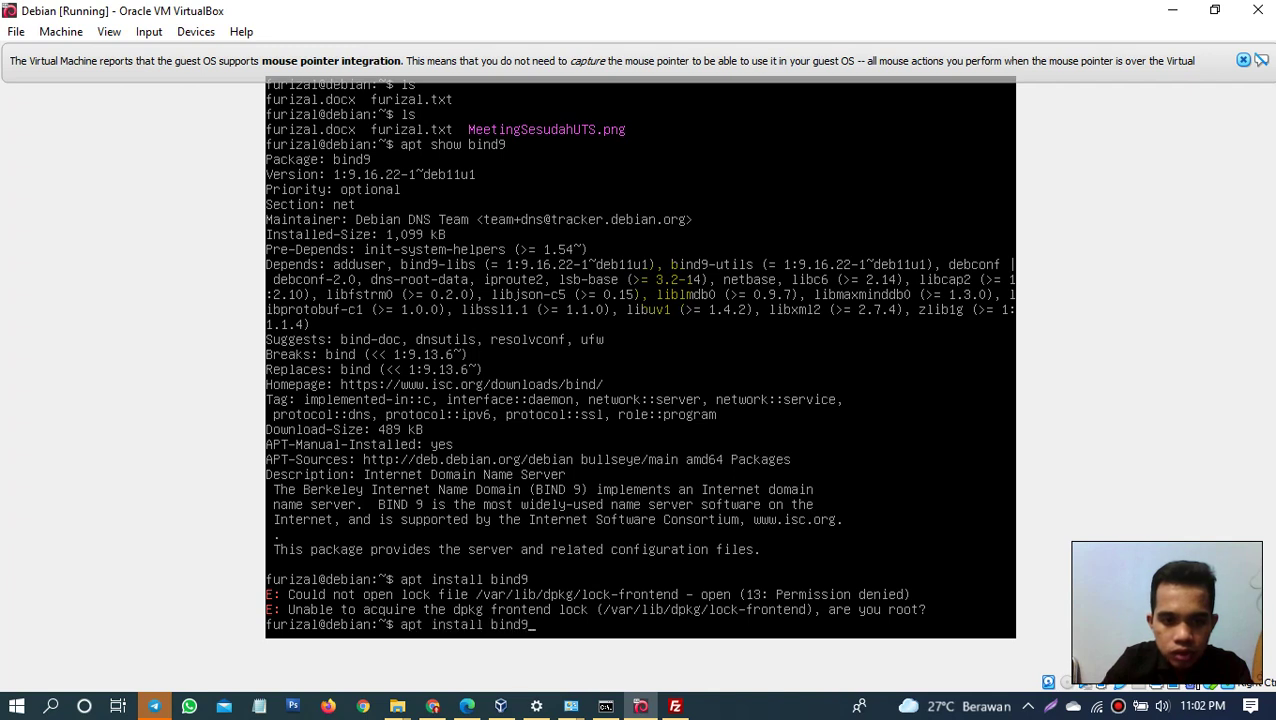
key(BackSpace)
key(BackSpace)
key(BackSpace)
key(BackSpace)
key(BackSpace)
key(BackSpace)
key(BackSpace)
key(BackSpace)
key(BackSpace)
key(BackSpace)
key(BackSpace)
key(BackSpace)
key(BackSpace)
key(BackSpace)
key(BackSpace)
key(BackSpace)
key(BackSpace)
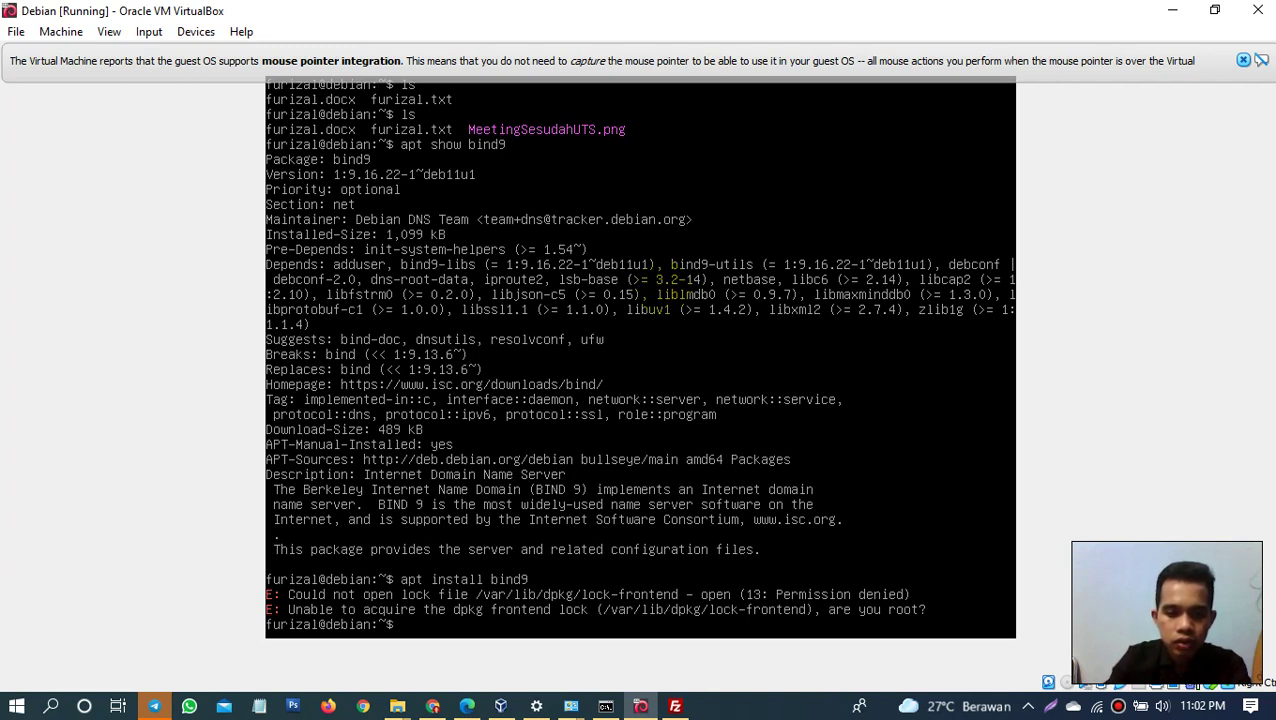
Step: Log out of the user session and log back in to the Debian console as root
text(logout)
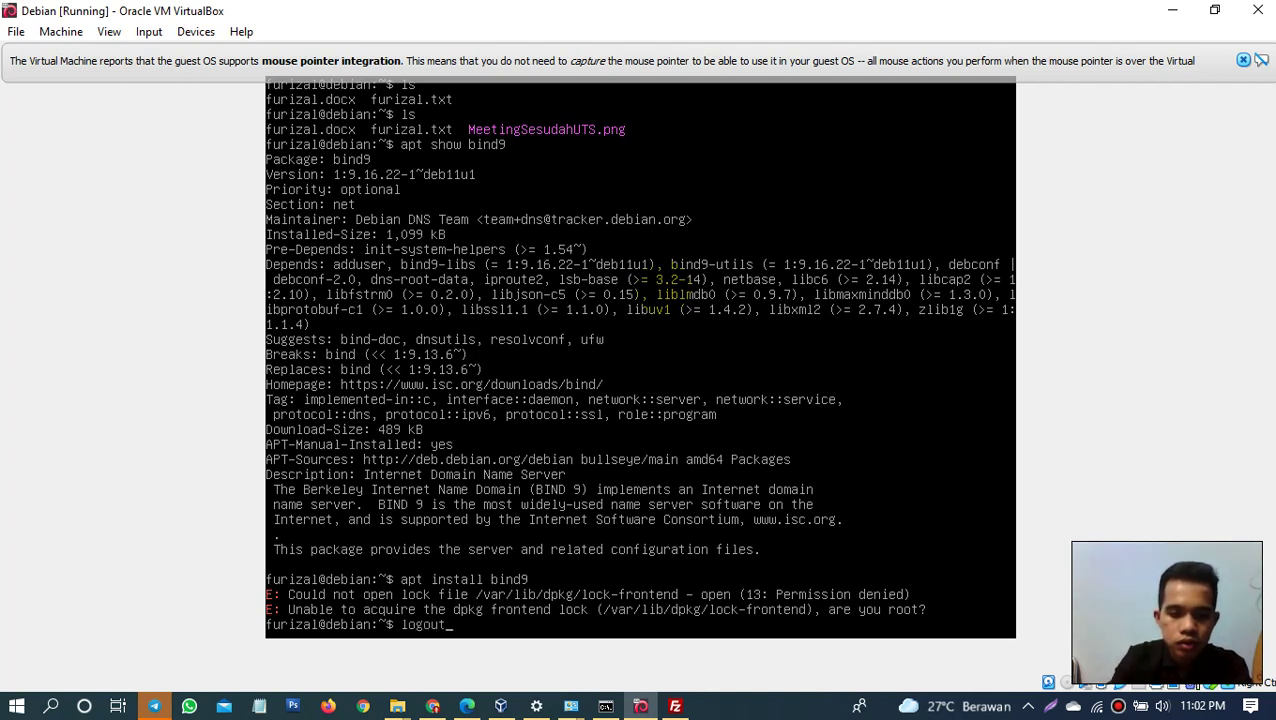
key(Return)
text(root)
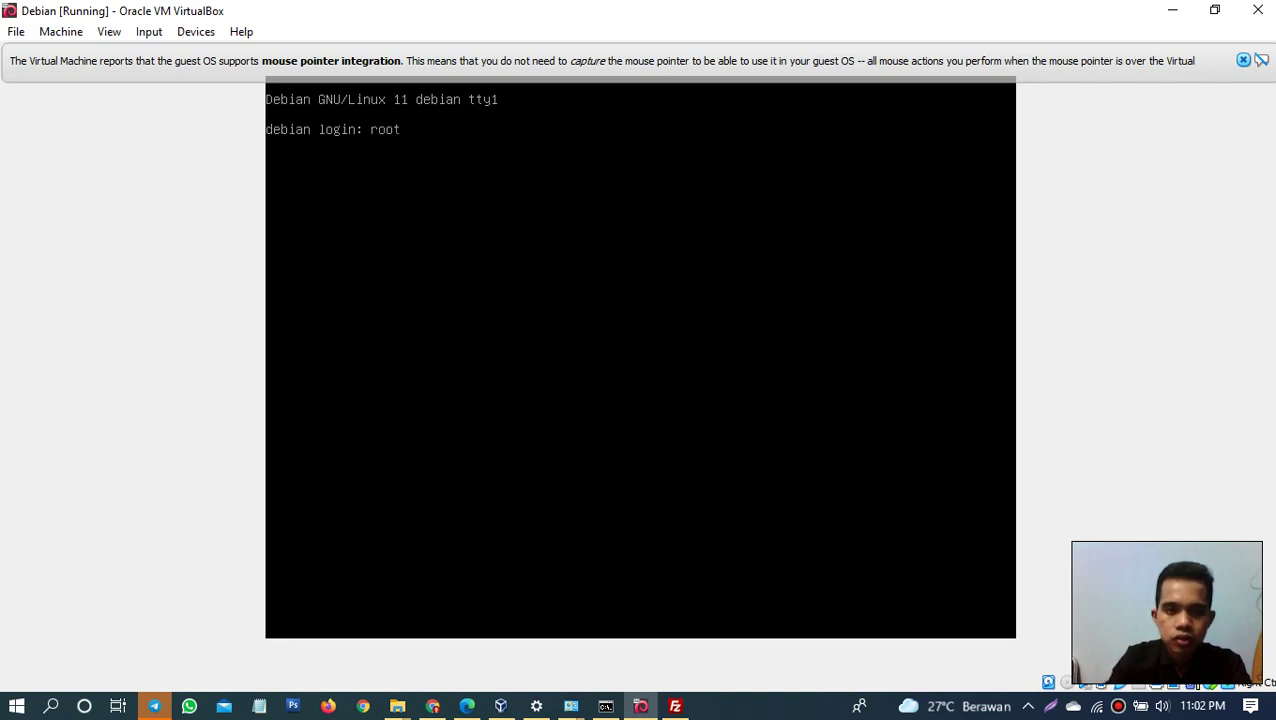
key(Return)
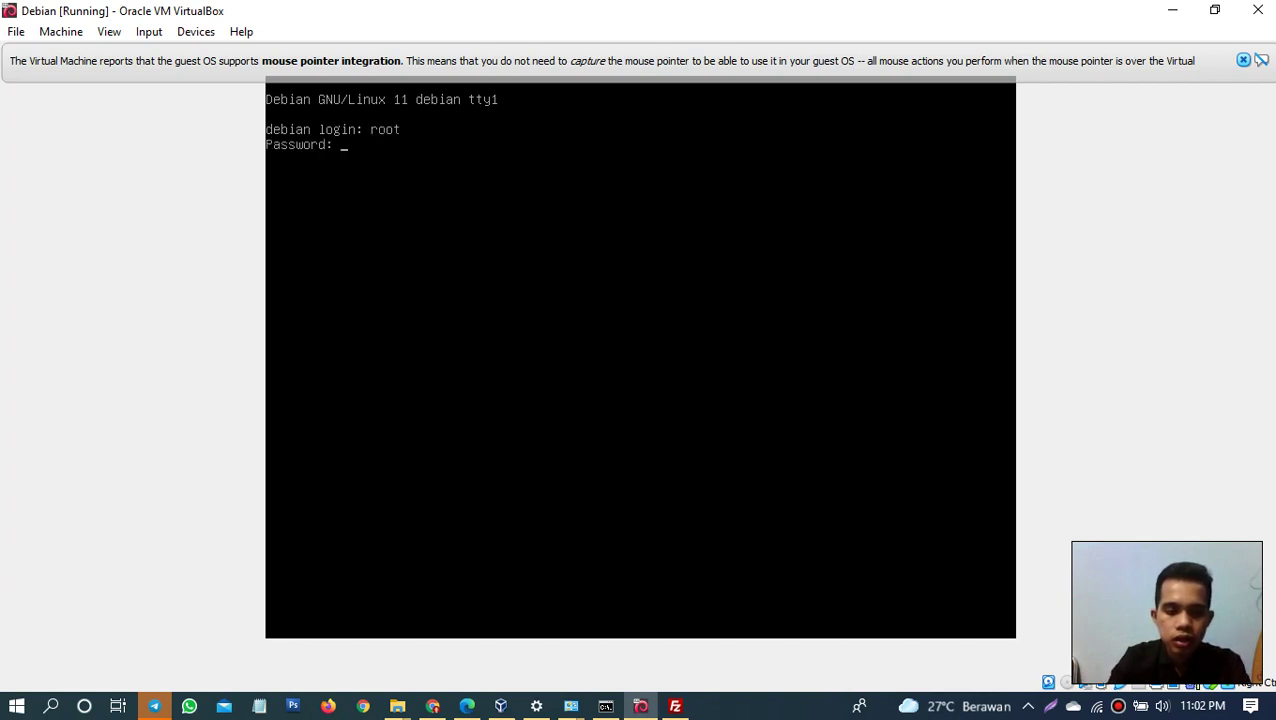
key(Return)
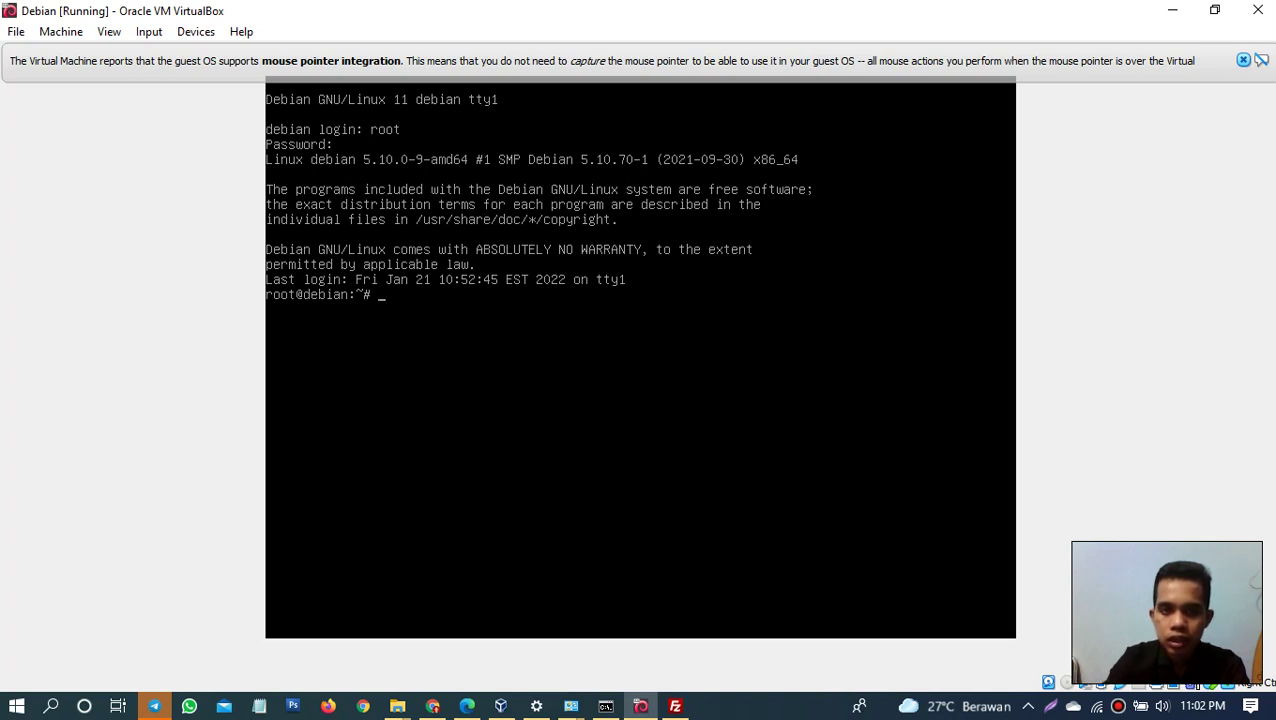
Step: Run apt install bind9 as root; bind9 1:9.16.22-1~deb11u1 is already the newest version
text(lscpu)
key(BackSpace)
key(BackSpace)
key(BackSpace)
key(BackSpace)
key(BackSpace)
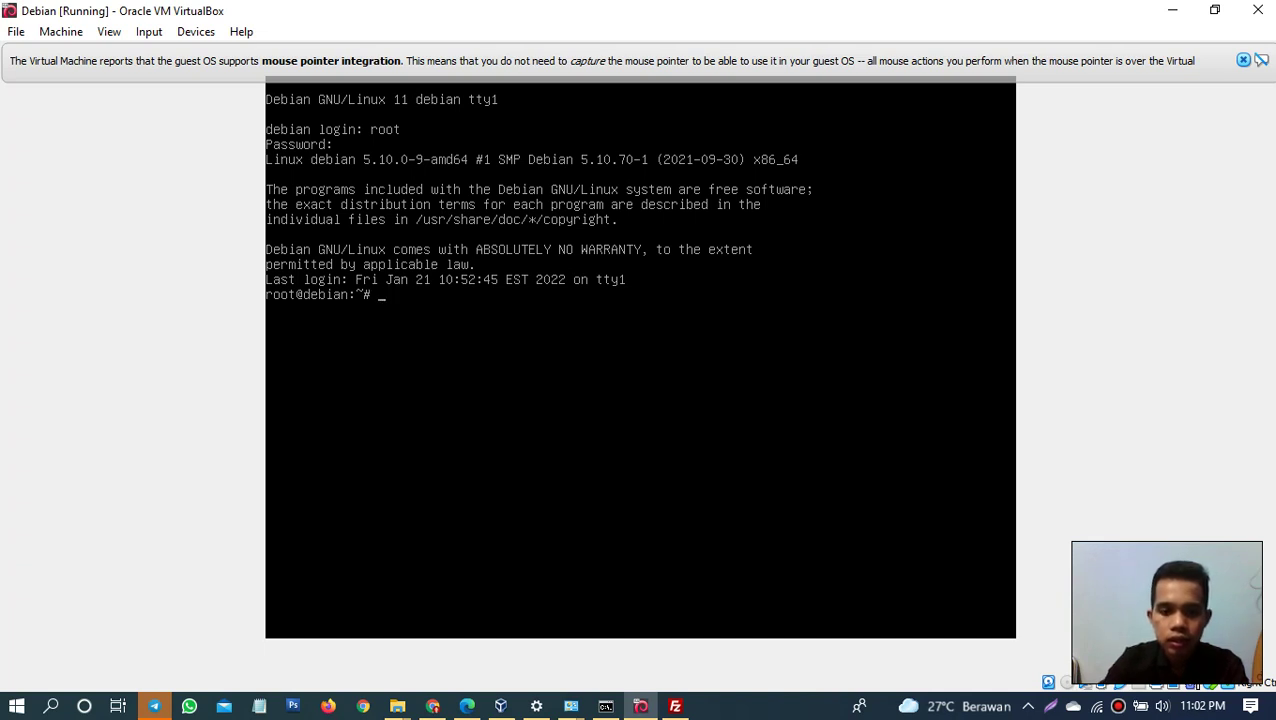
text(install)
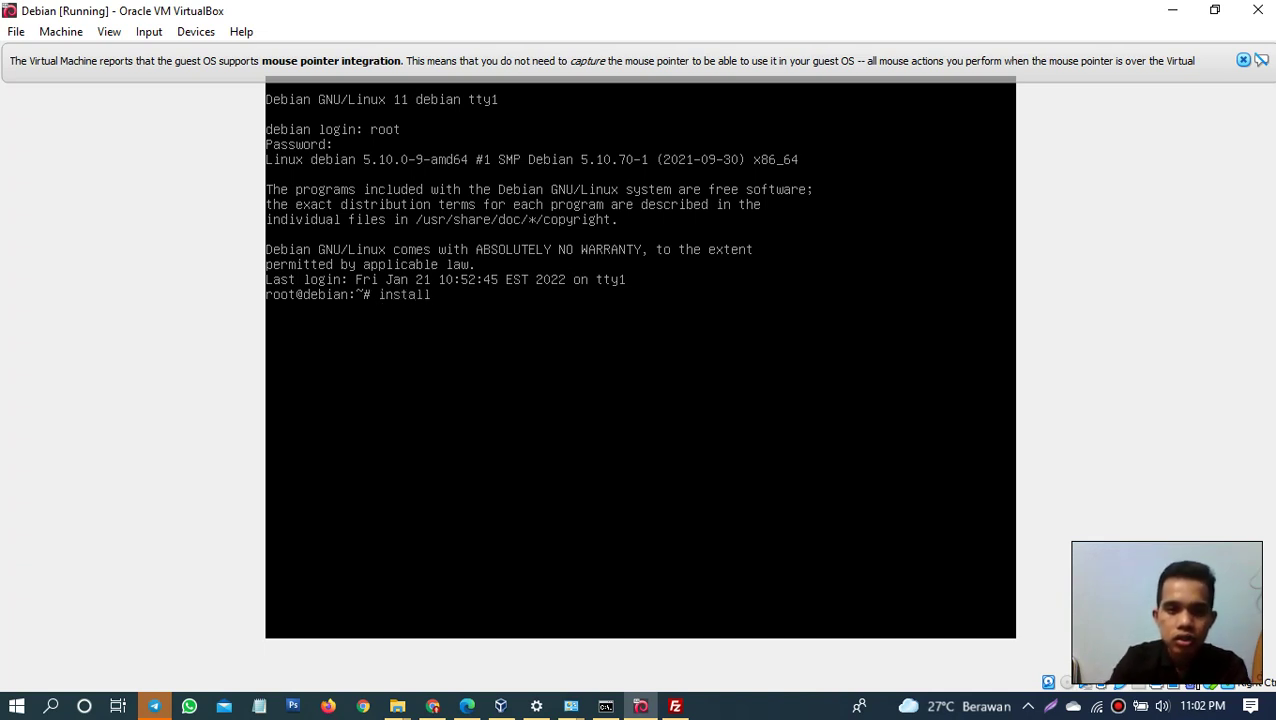
key(BackSpace)
key(BackSpace)
key(BackSpace)
key(BackSpace)
key(BackSpace)
key(BackSpace)
key(BackSpace)
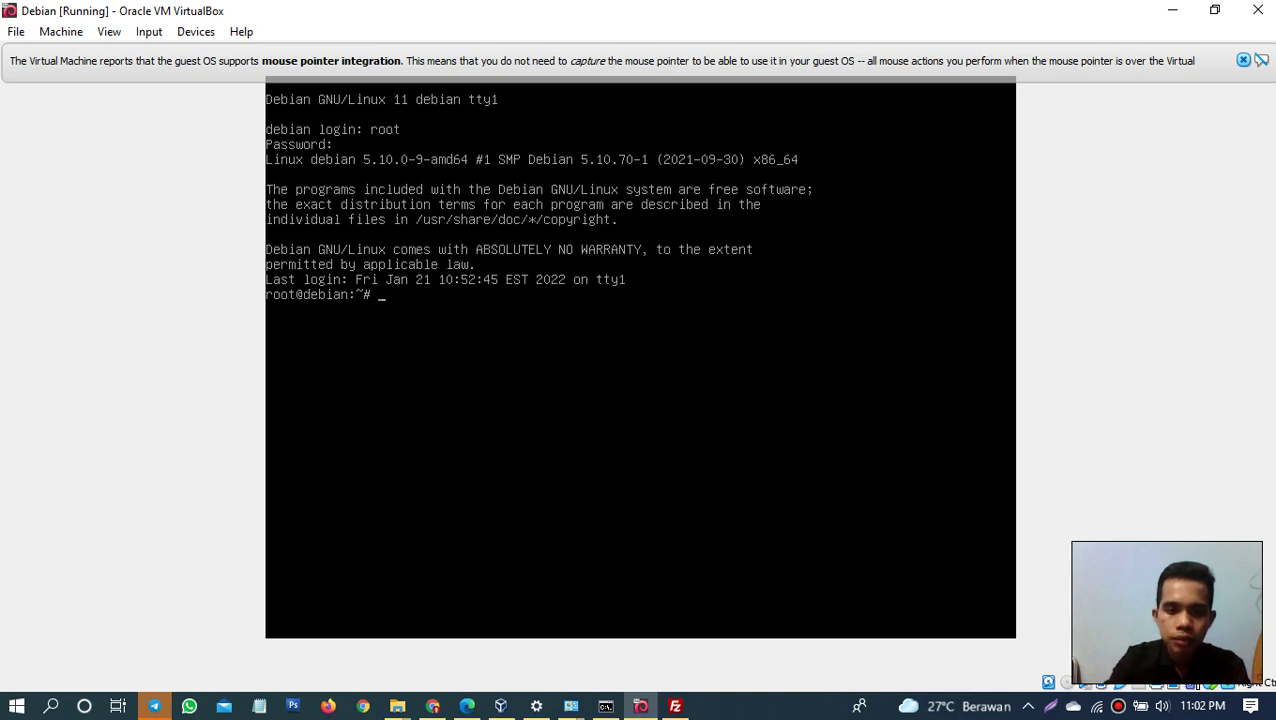
text(apt is)
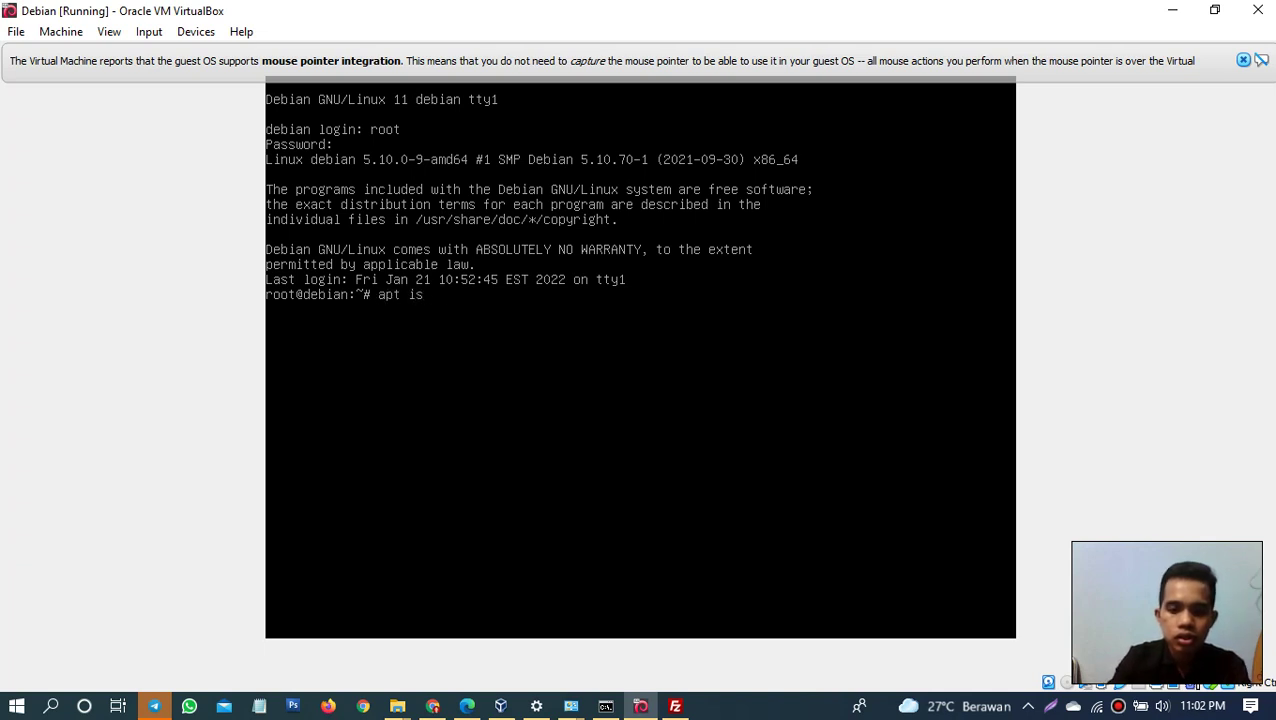
key(BackSpace)
text(nstall bi)
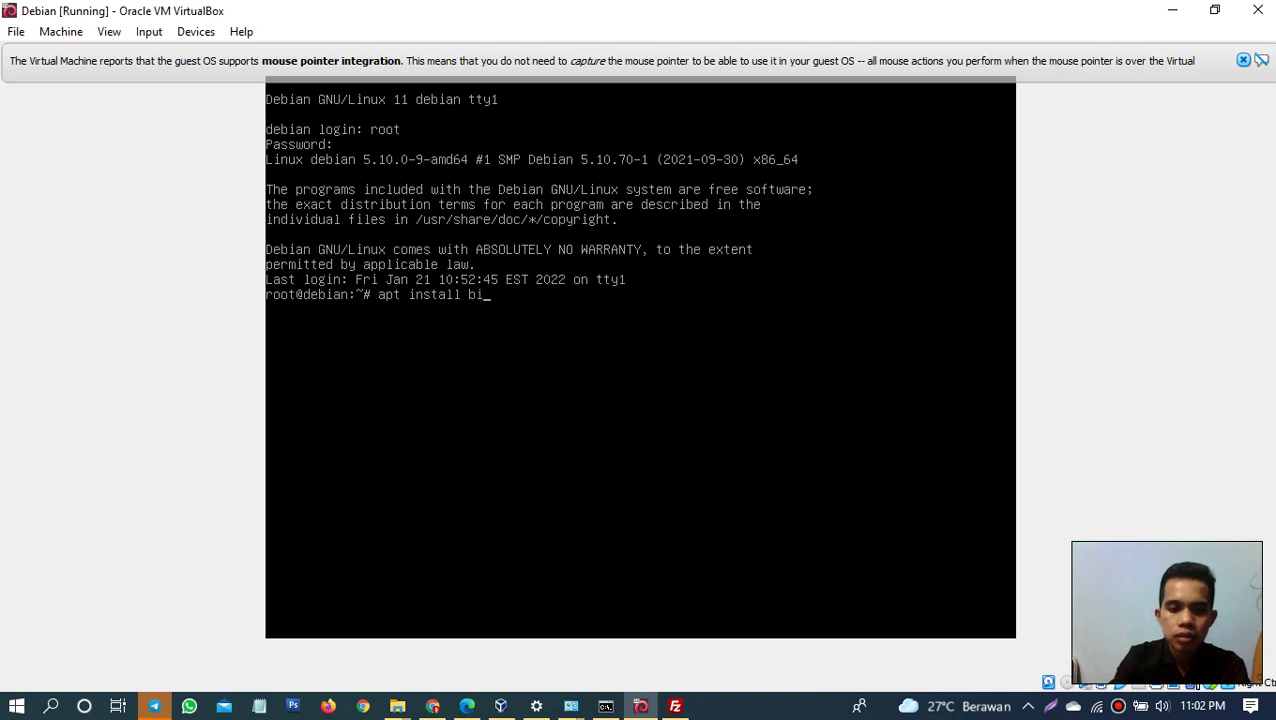
text(nd9)
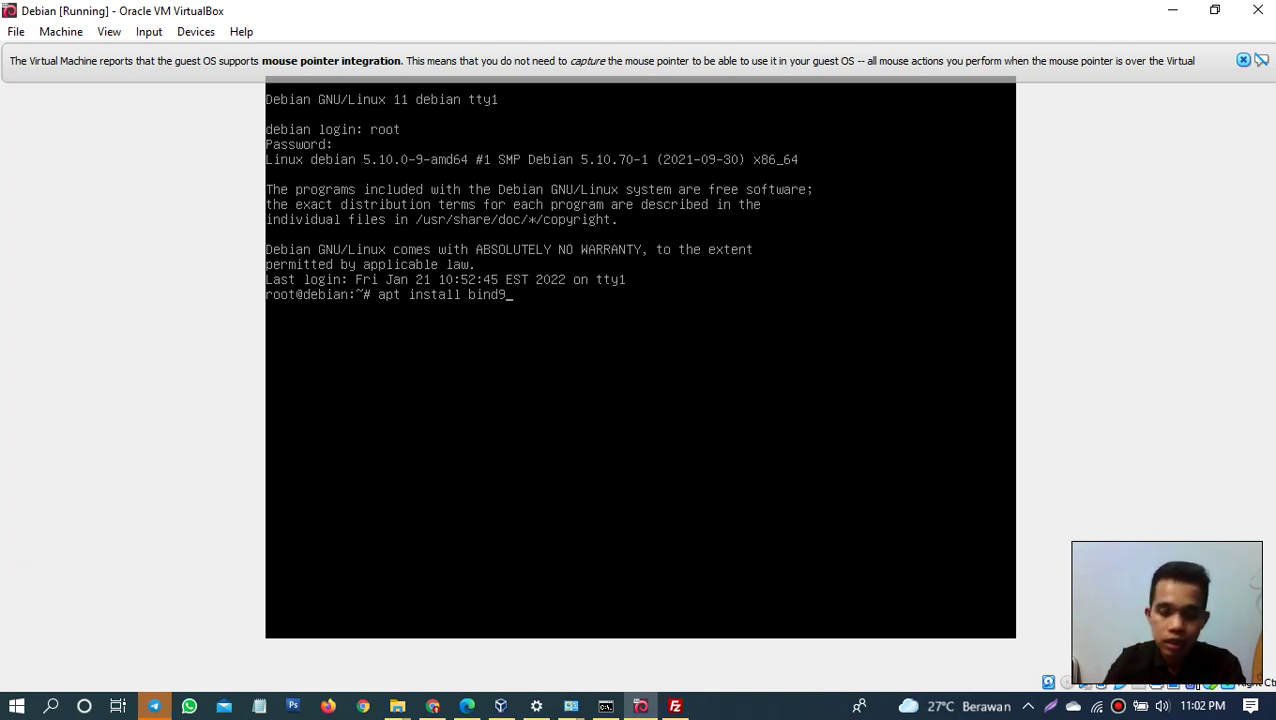
key(Return)
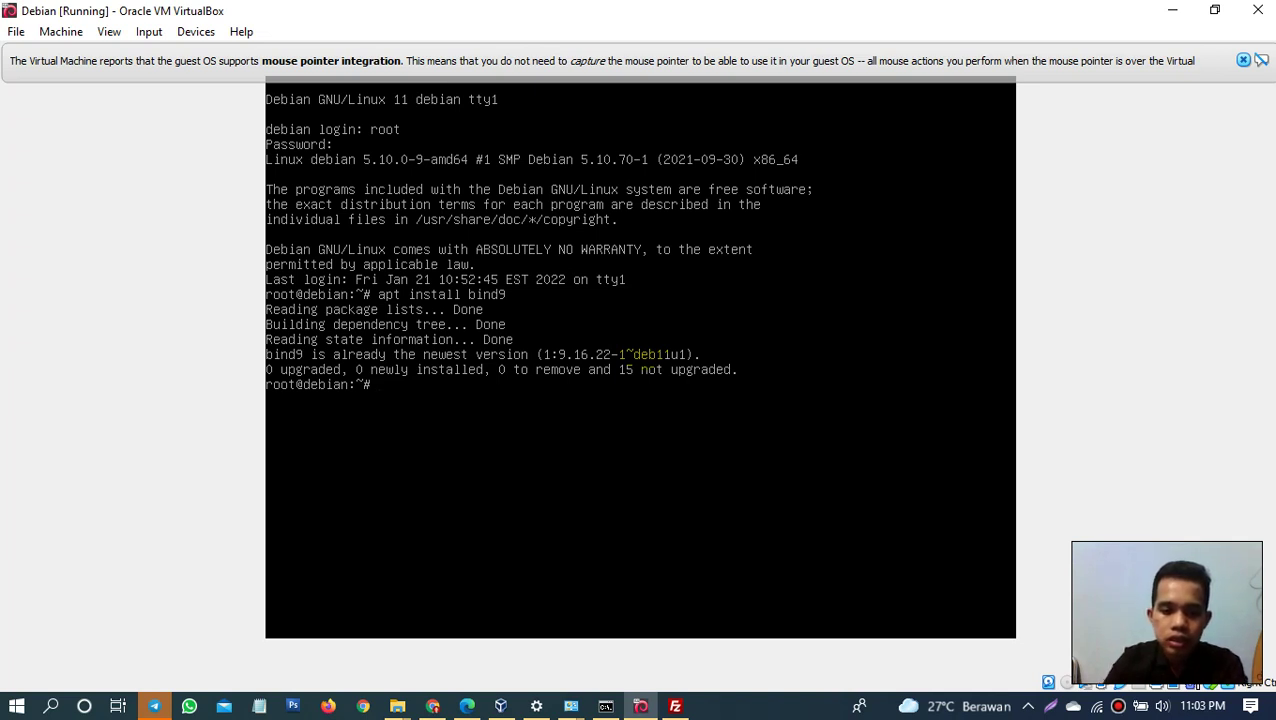
Step: Change into /etc/bind and list its files
text(/tec)
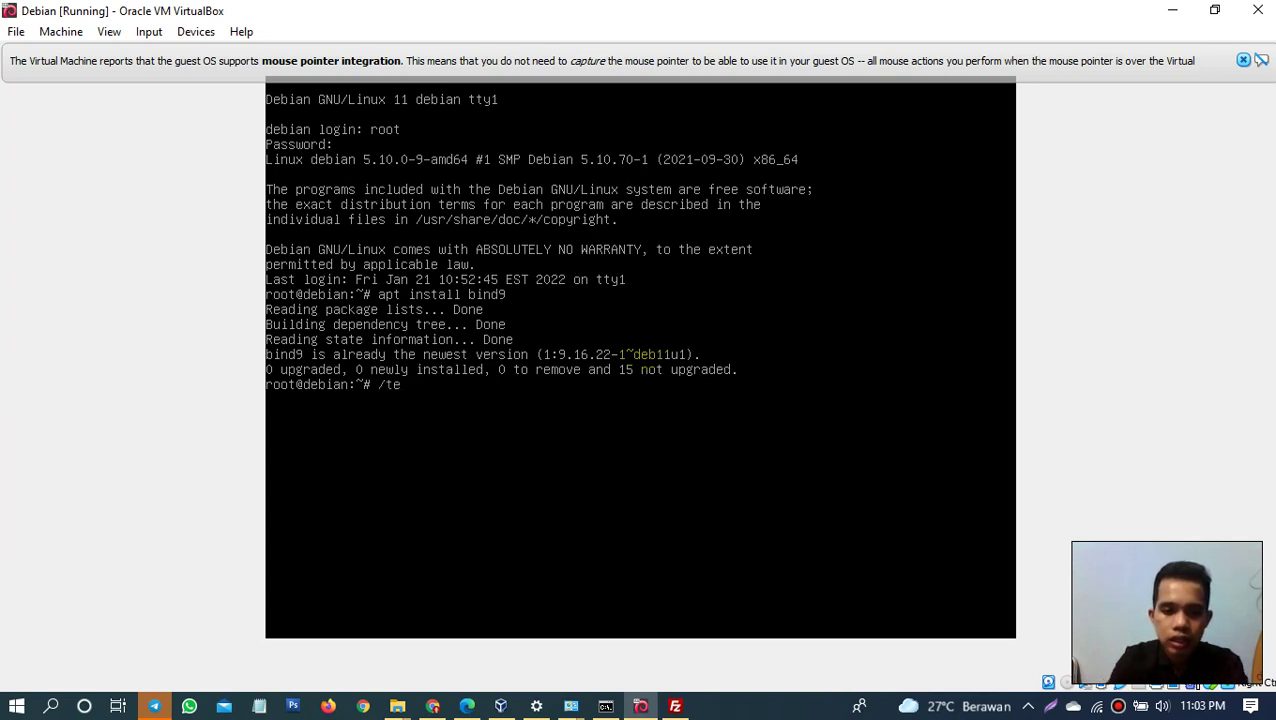
key(BackSpace)
key(BackSpace)
key(BackSpace)
text(etc)
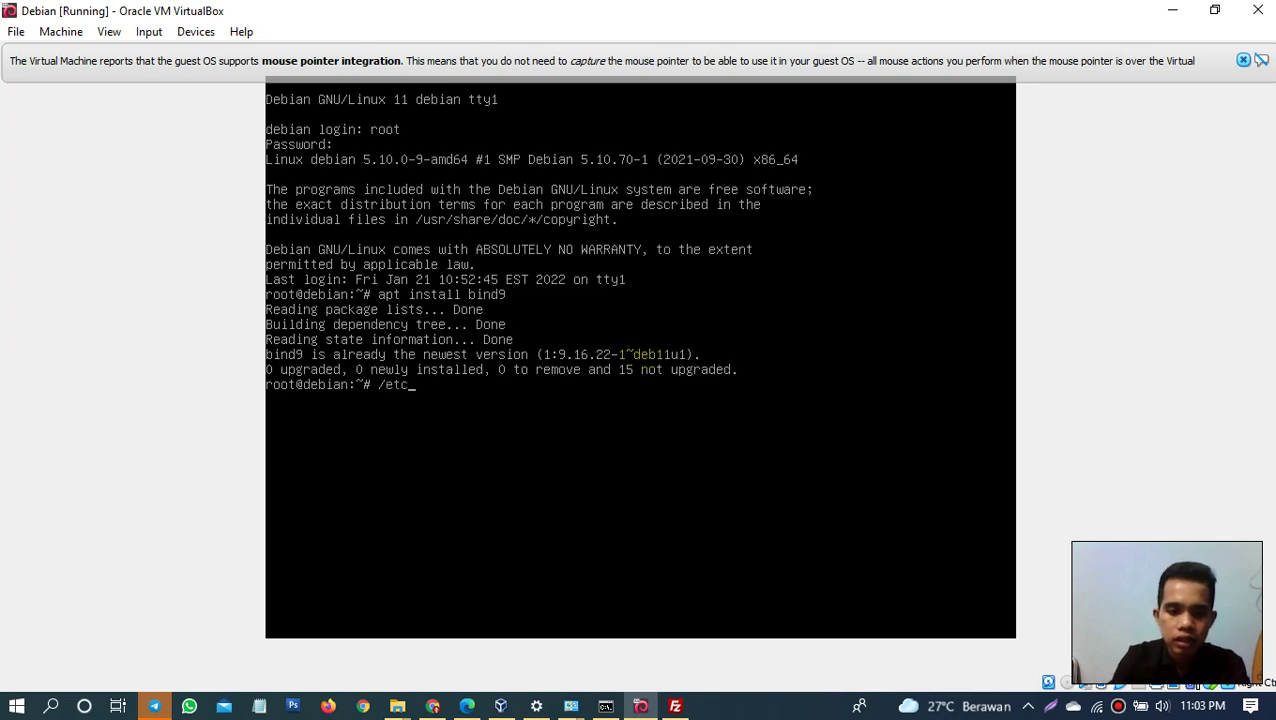
text(/bind)
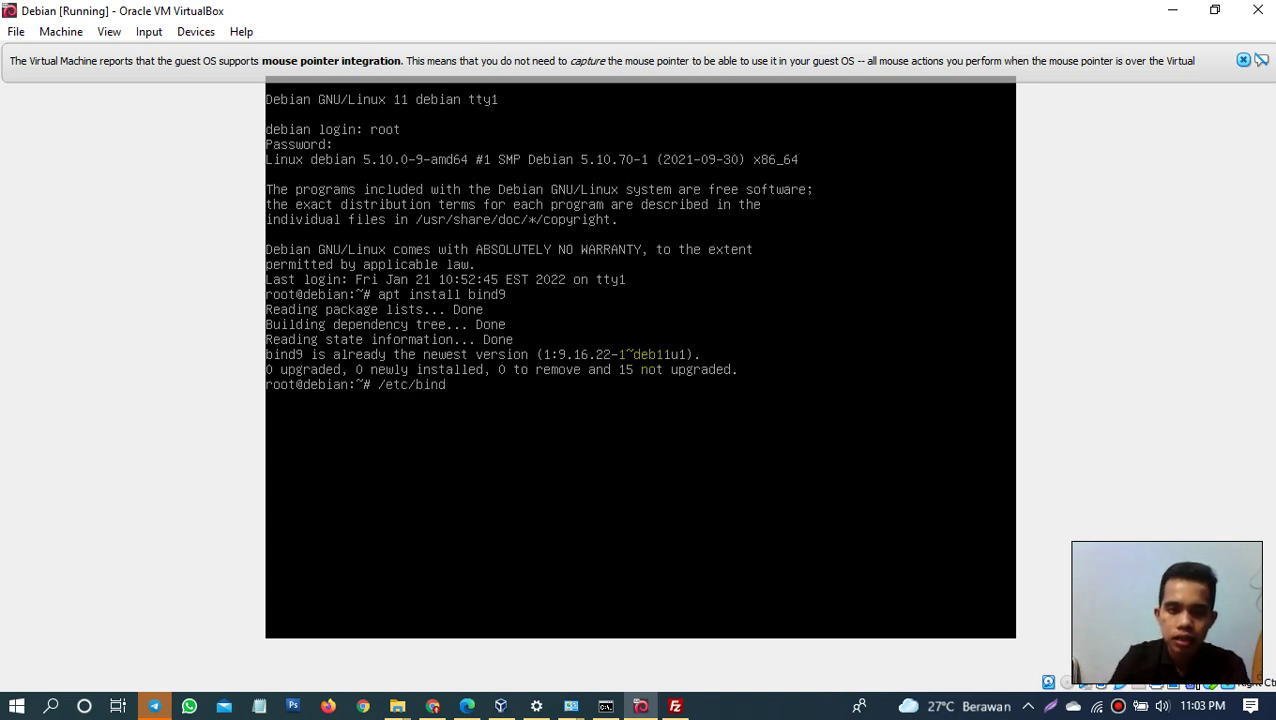
key(Return)
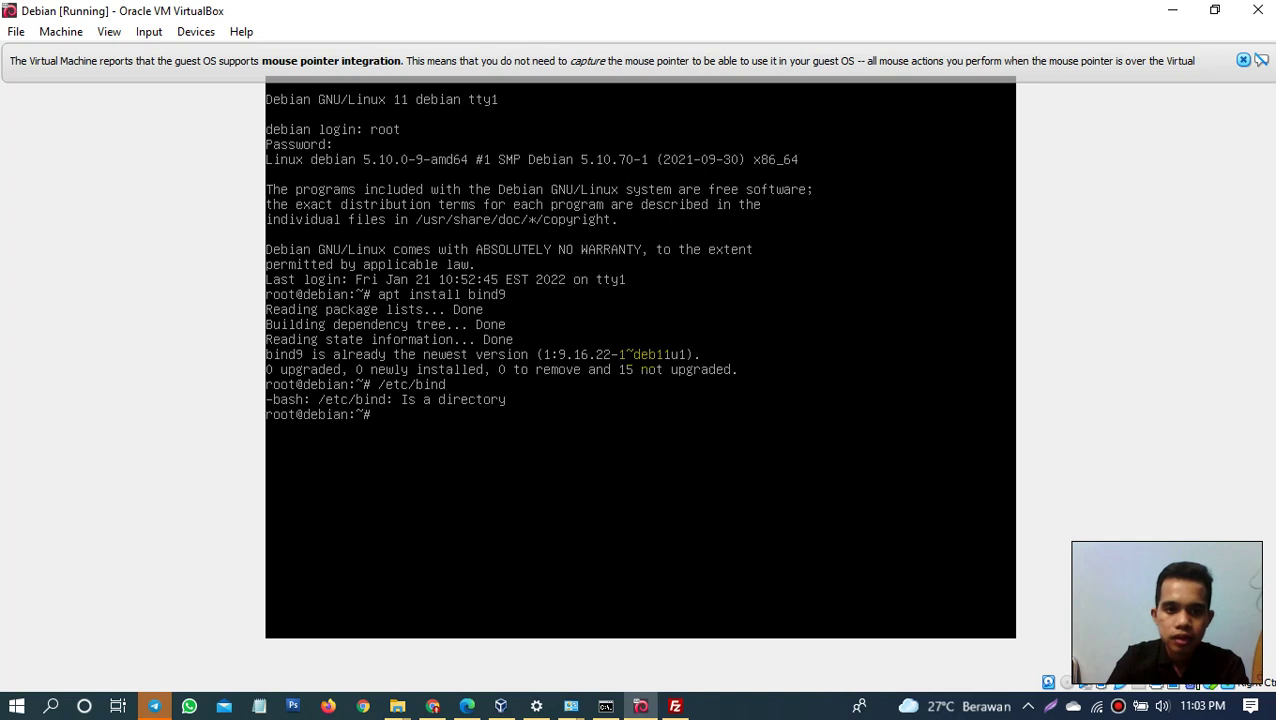
text(cd)
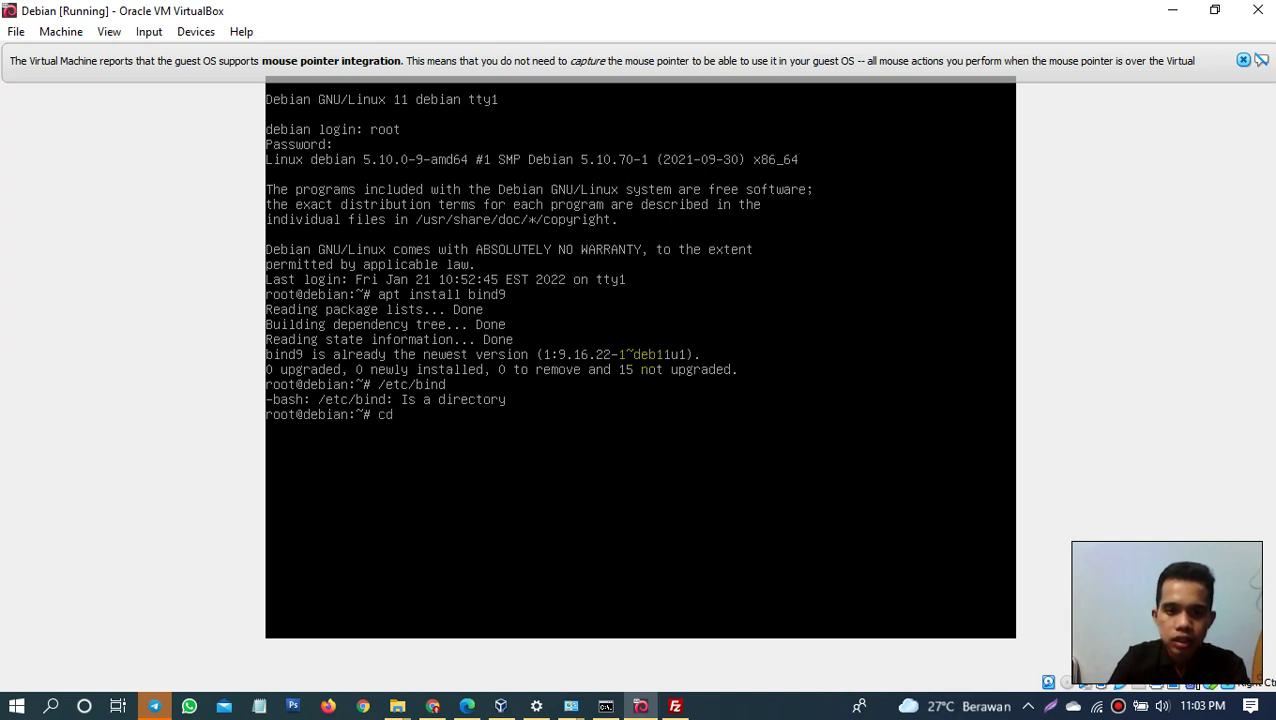
text( /etc)
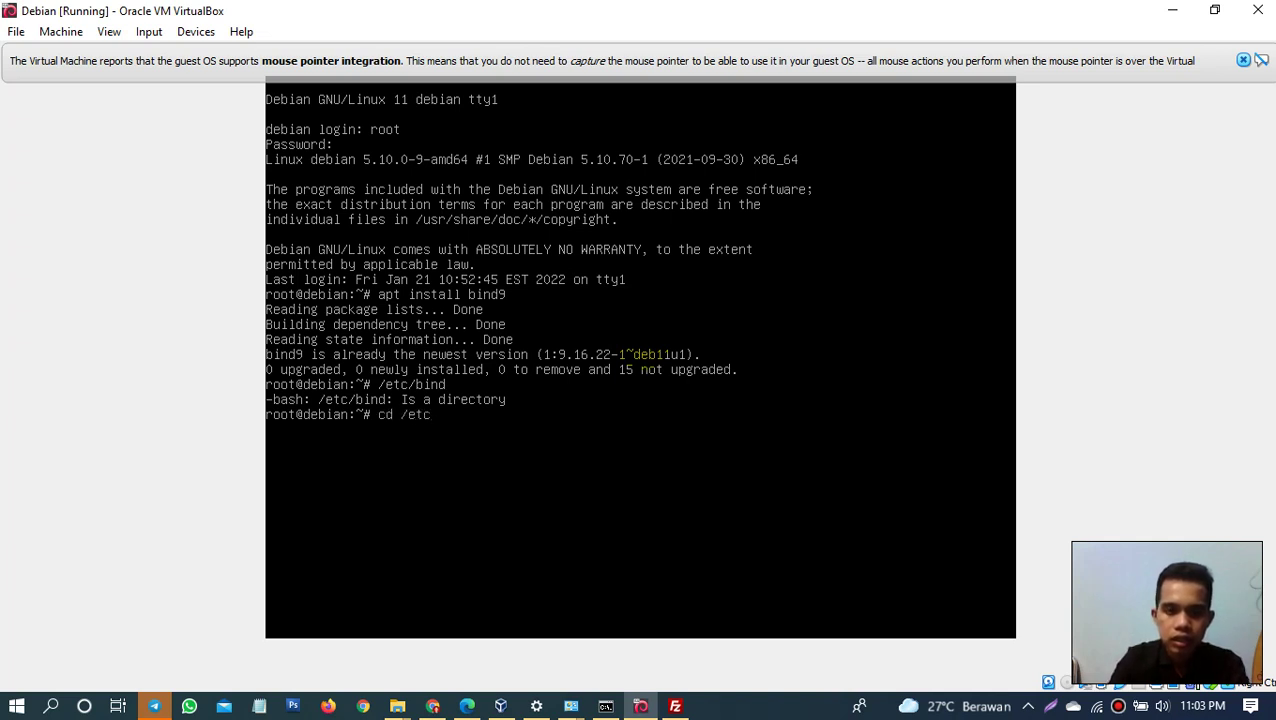
text(/bind)
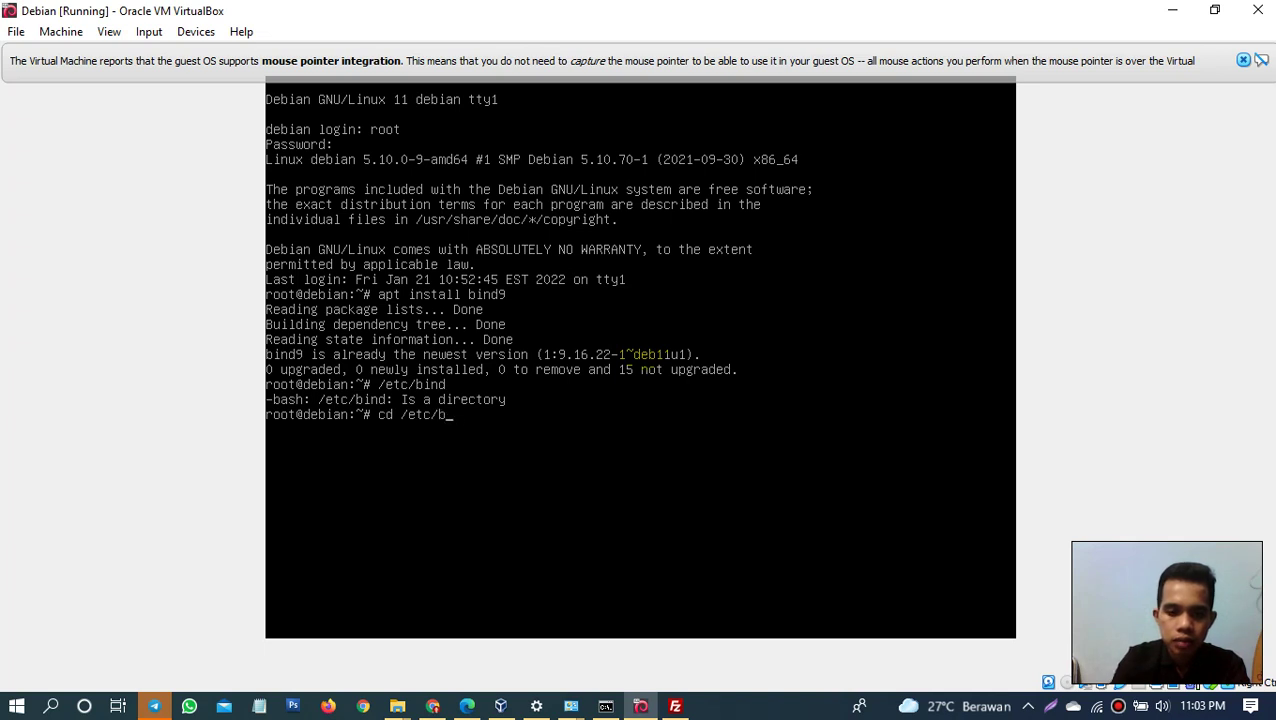
key(Return)
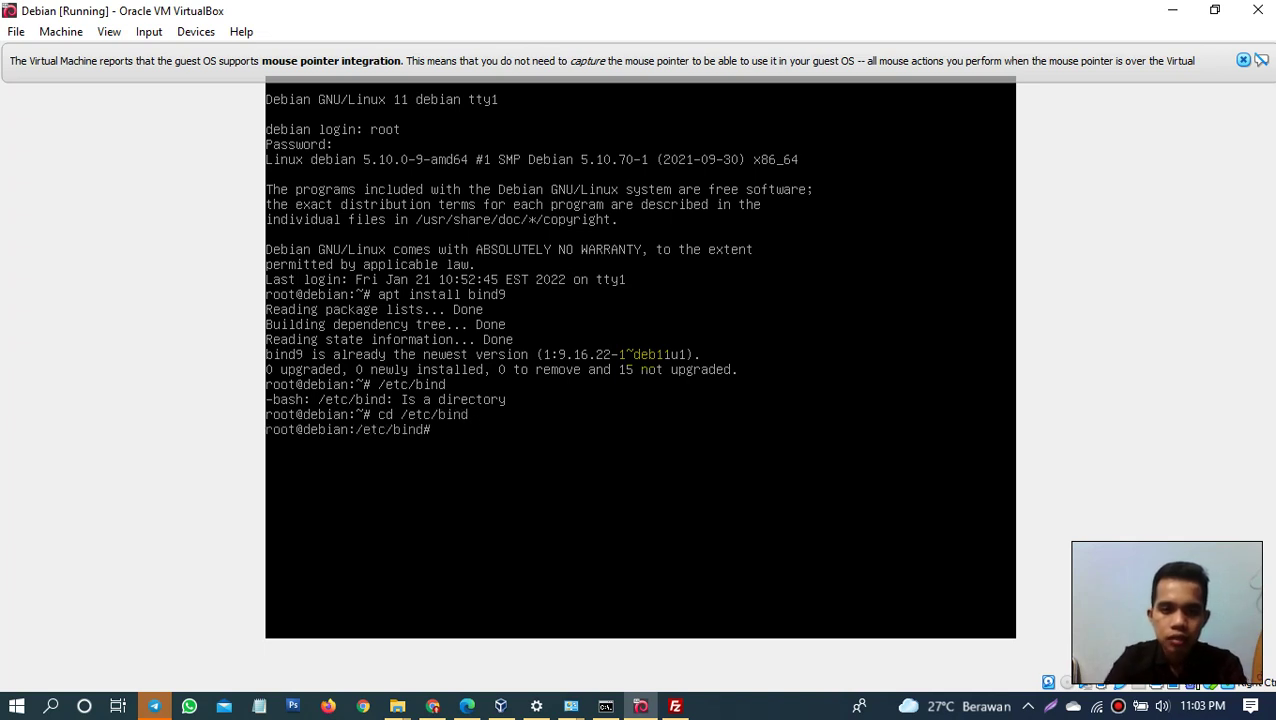
text(ls)
key(Return)
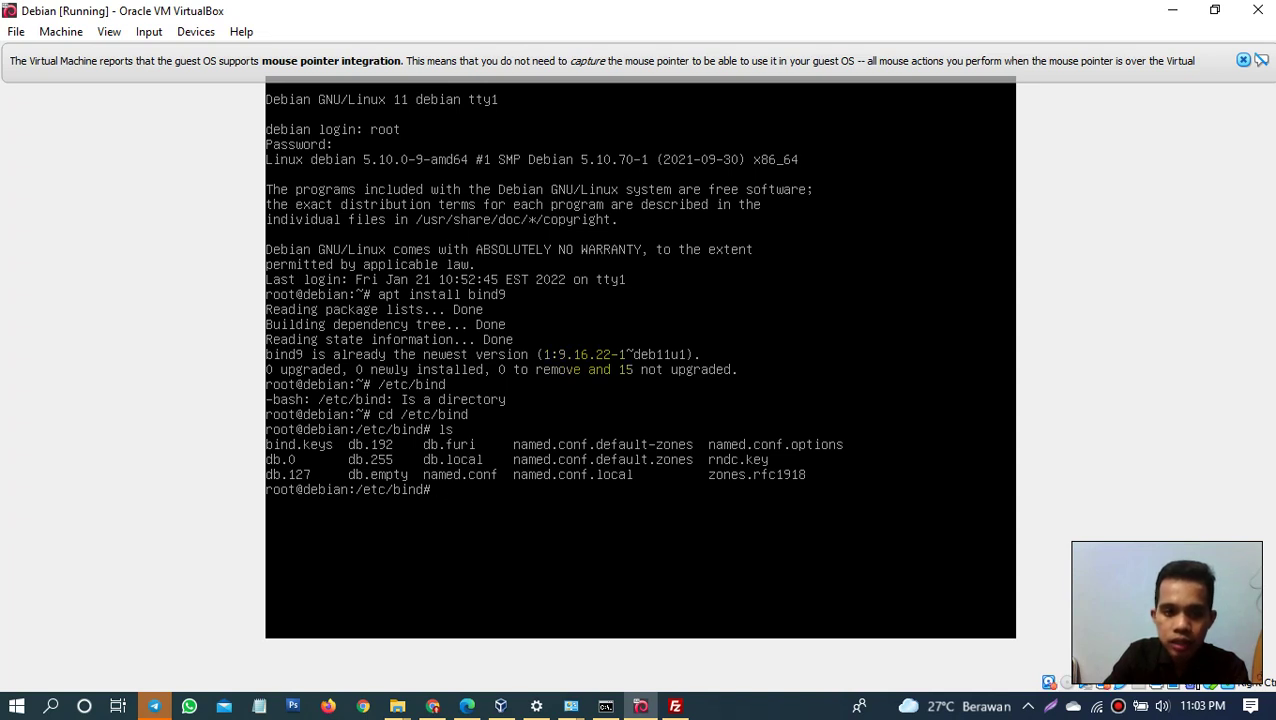
Step: Copy db.127 to db.128 and list the folder to confirm the new file
text(cp)
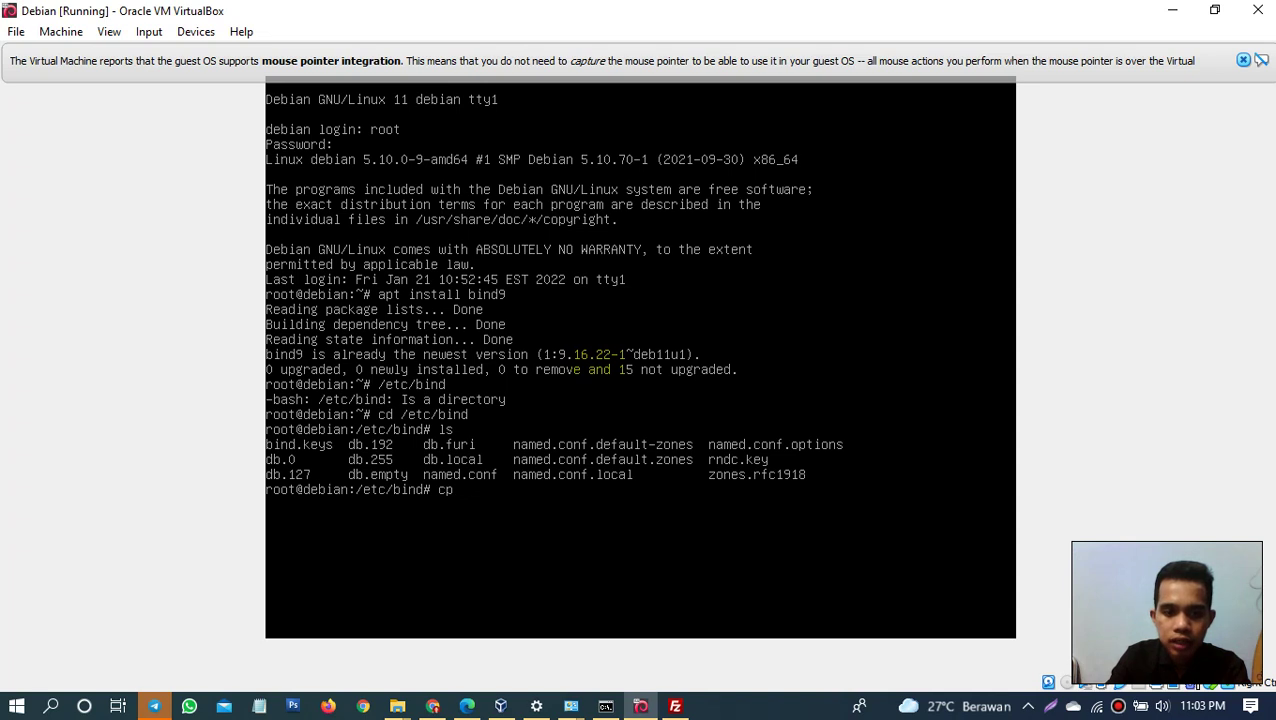
text( db)
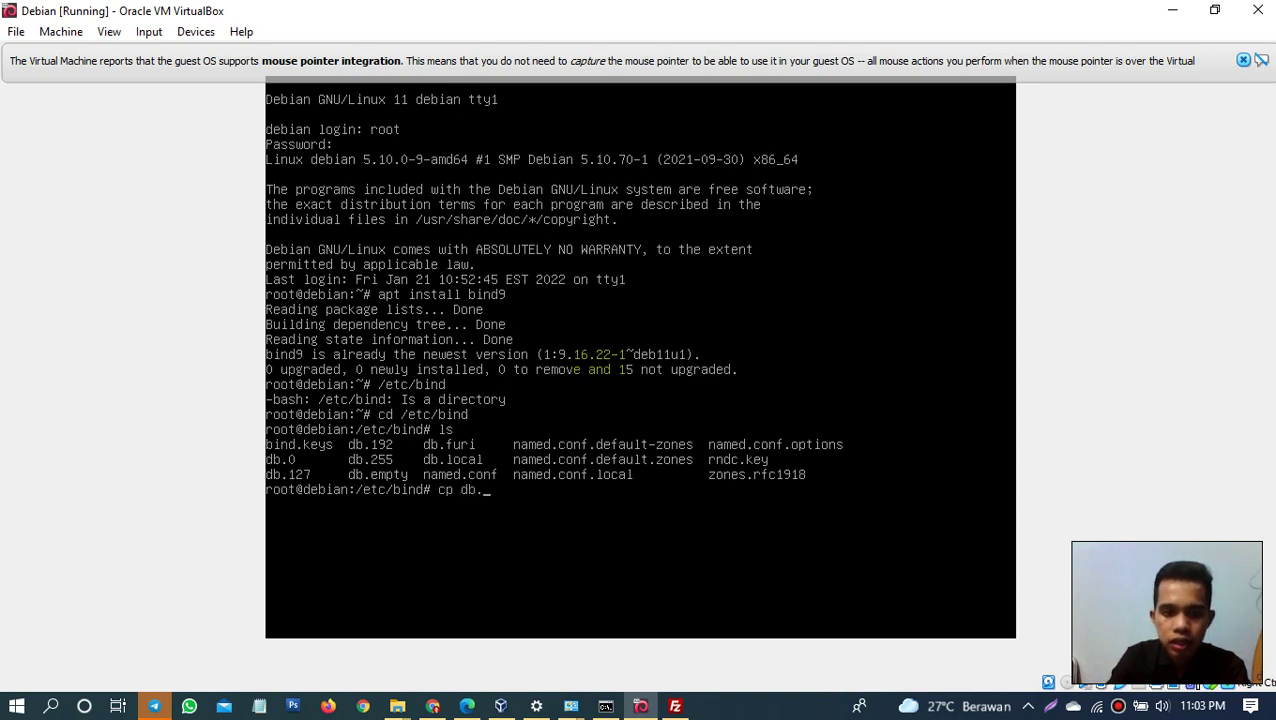
text(.19)
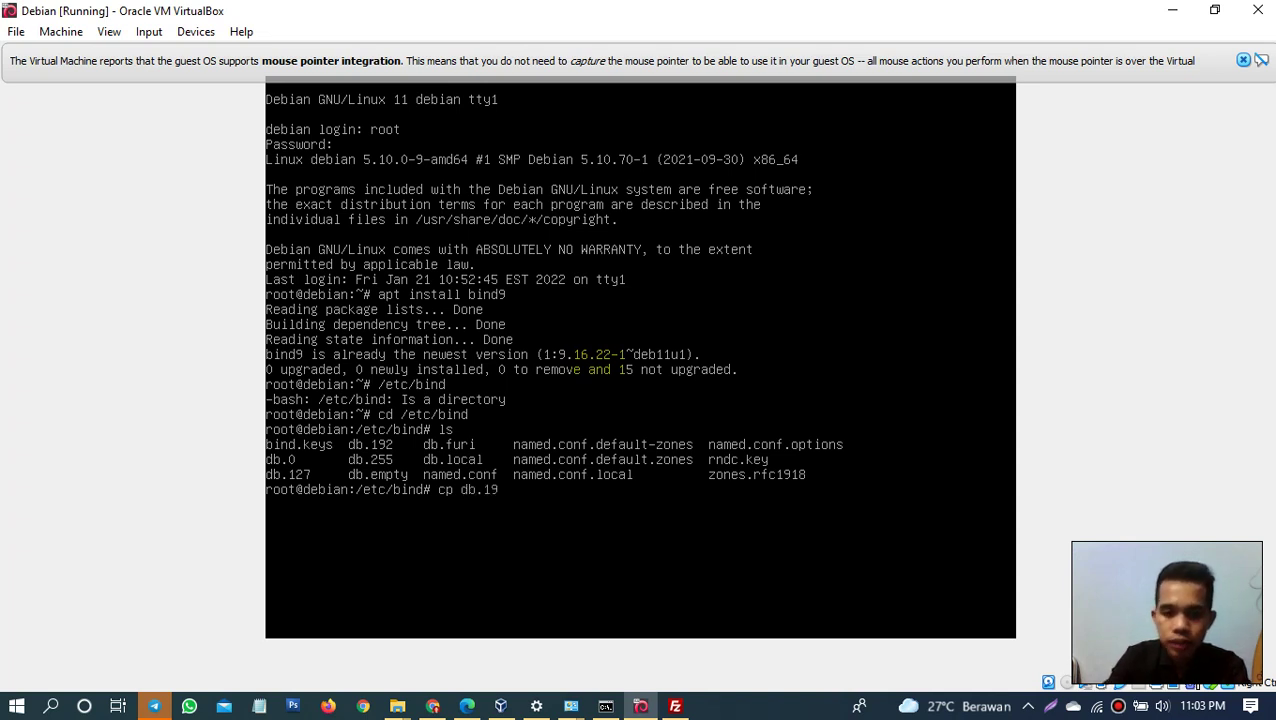
key(BackSpace)
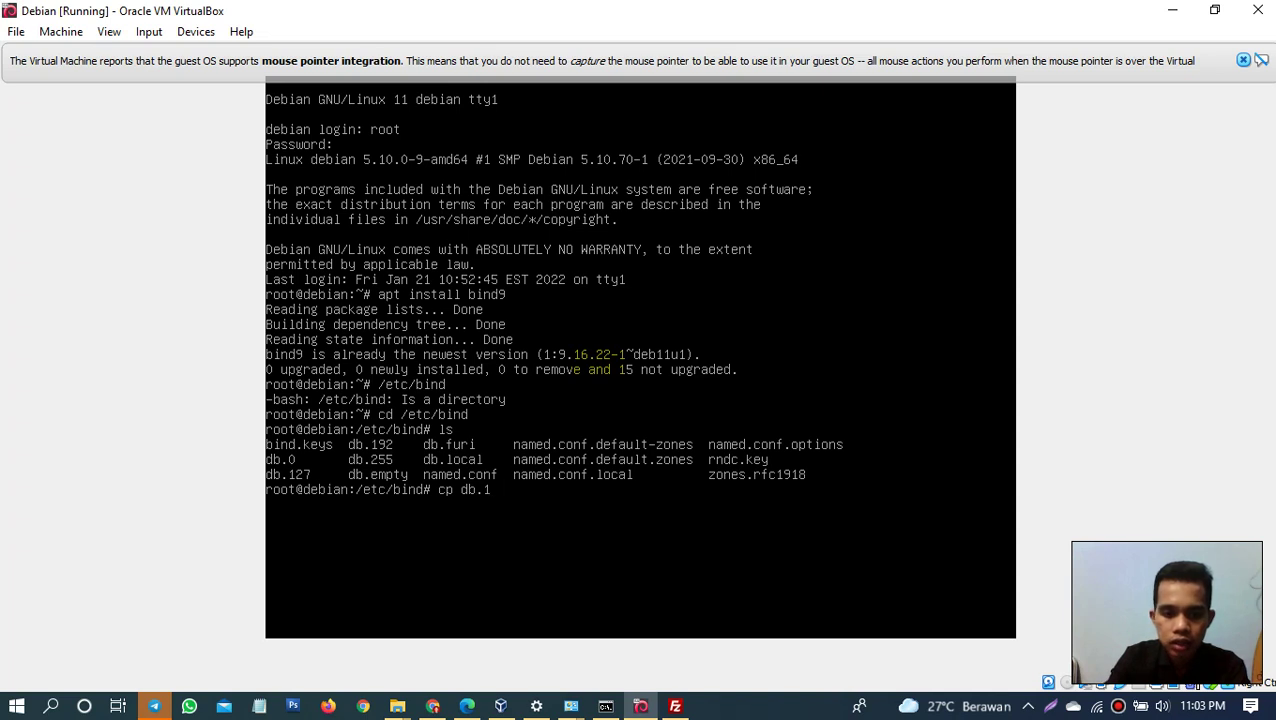
text(27)
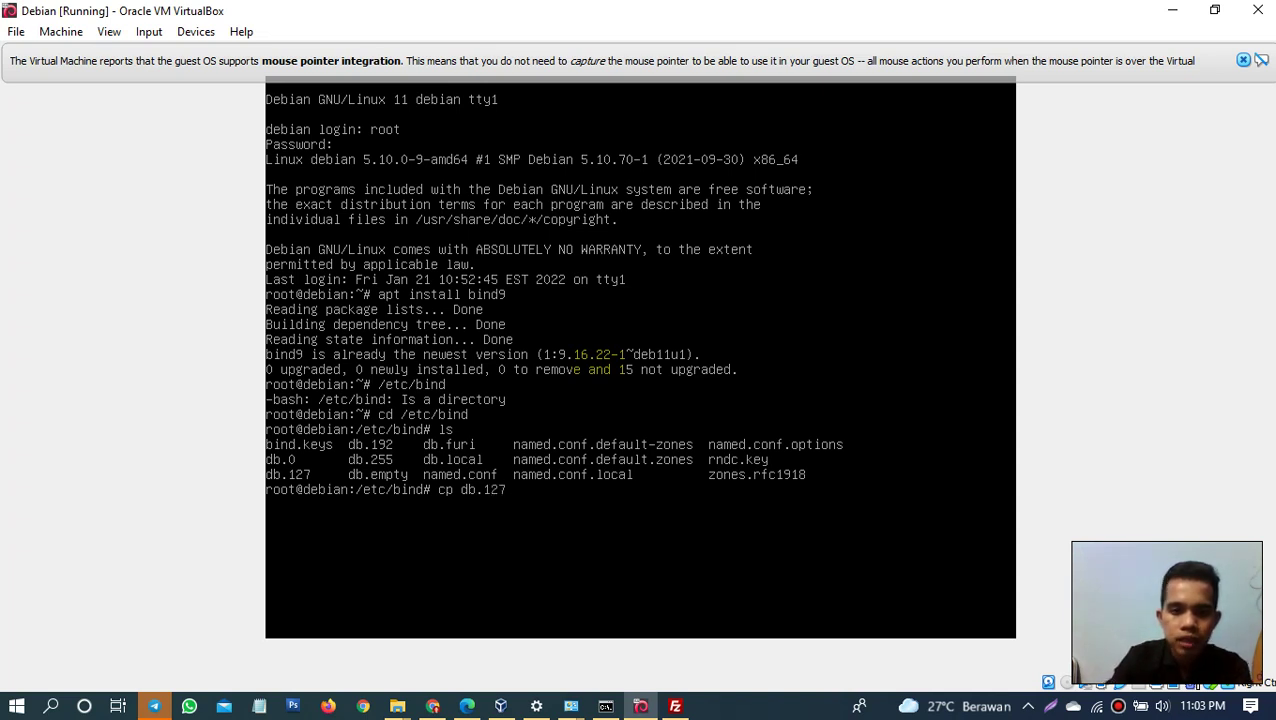
text( db)
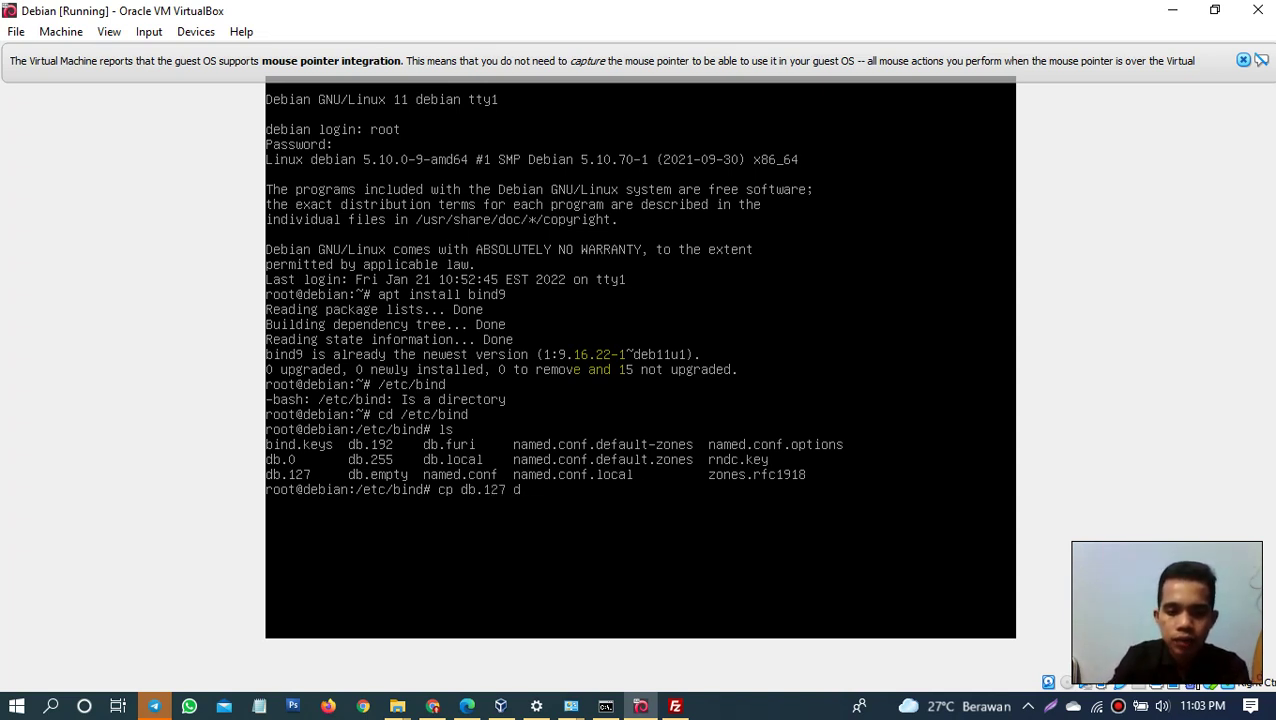
text(_)
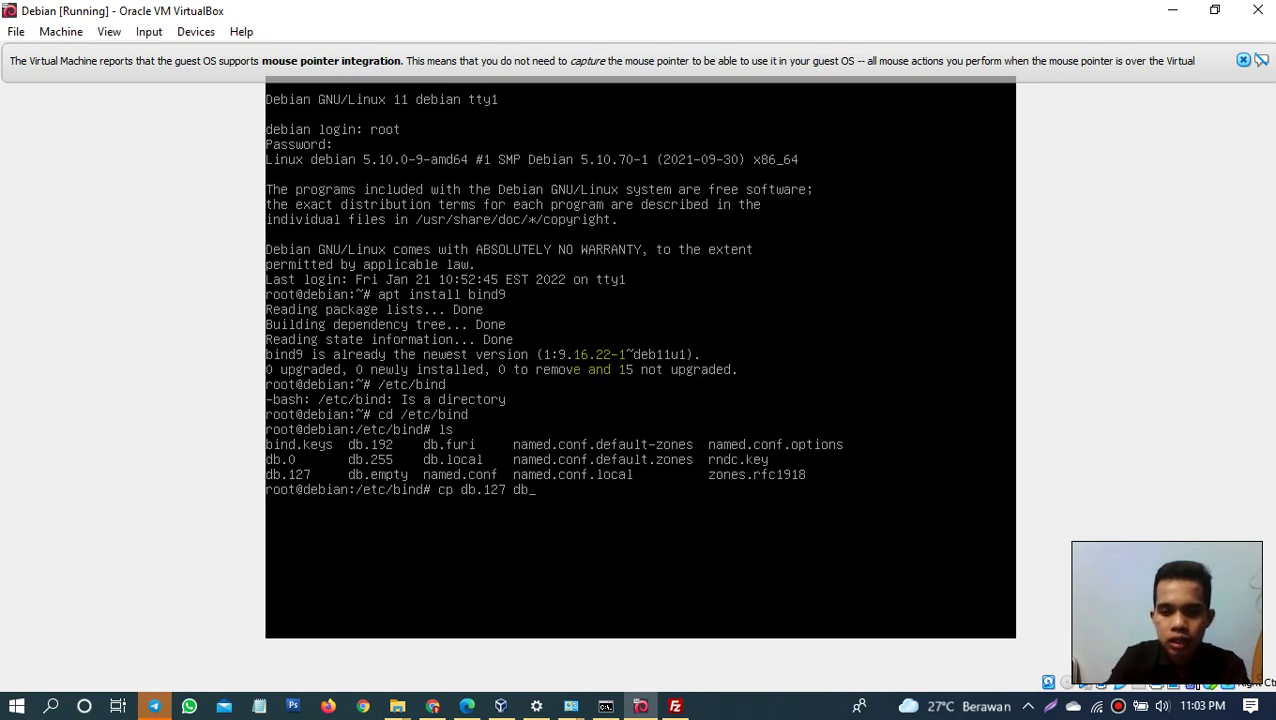
text(.1)
text(28)
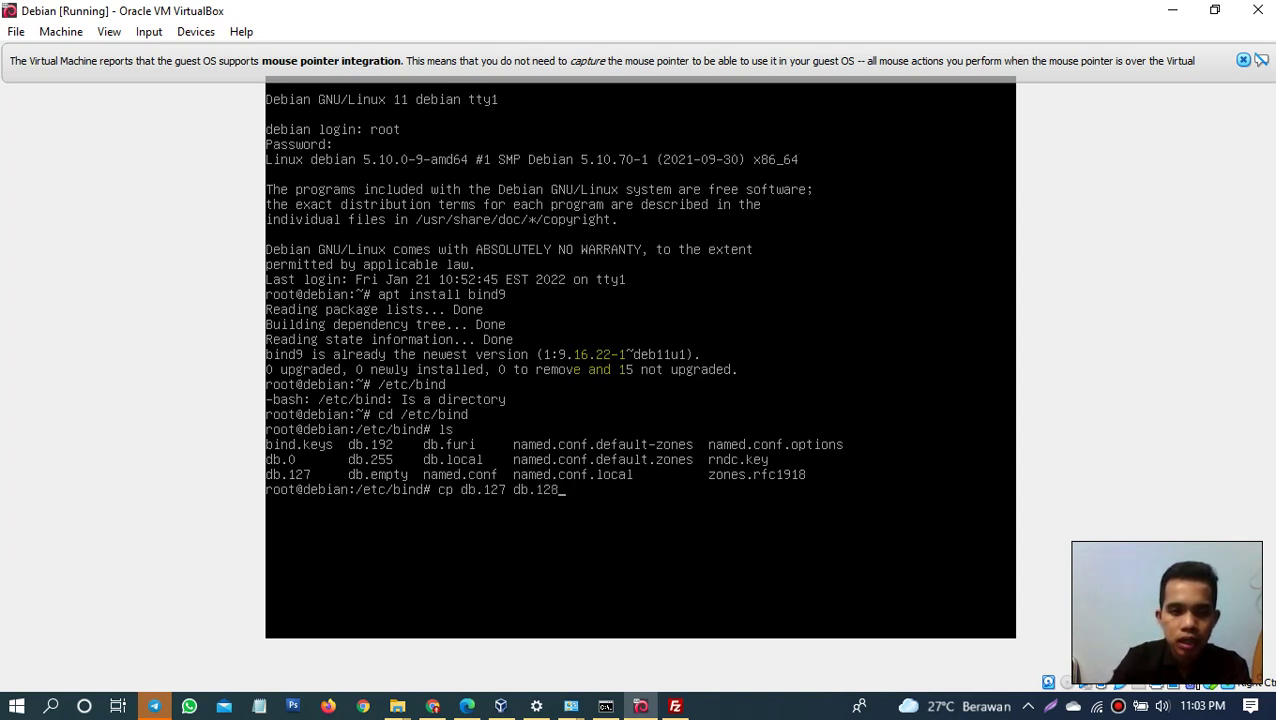
key(Return)
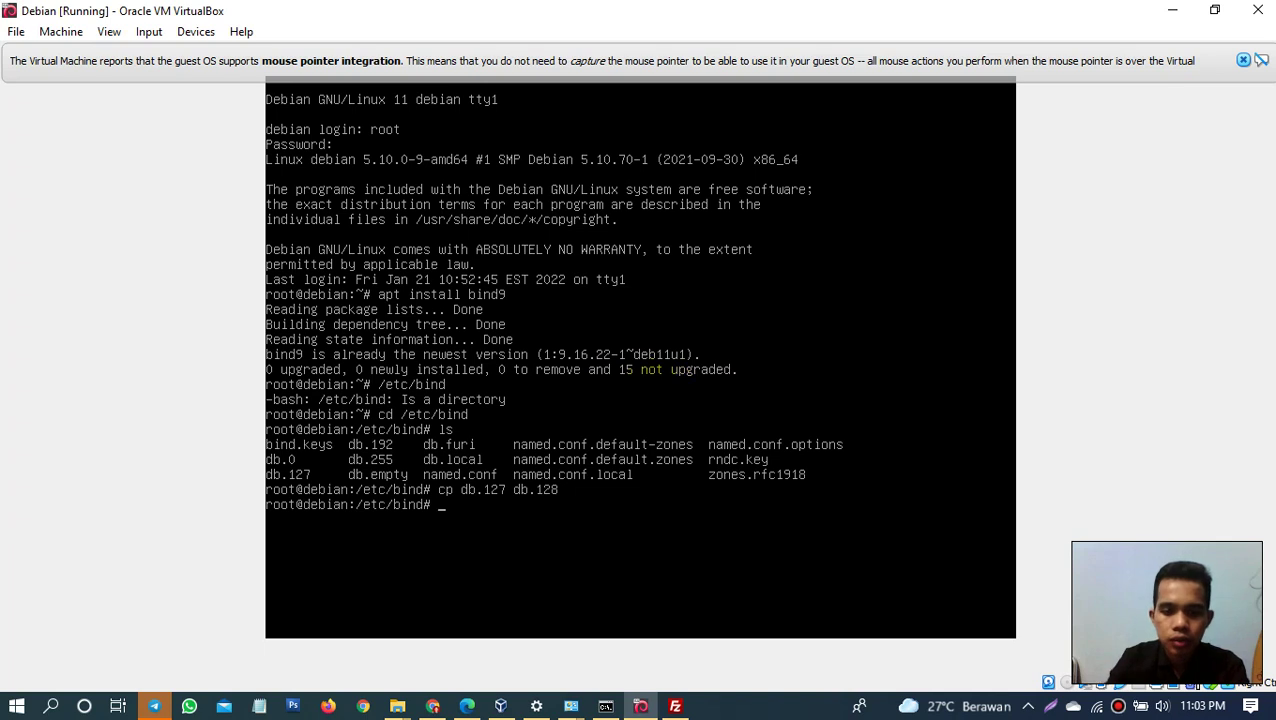
text(ls)
key(Return)
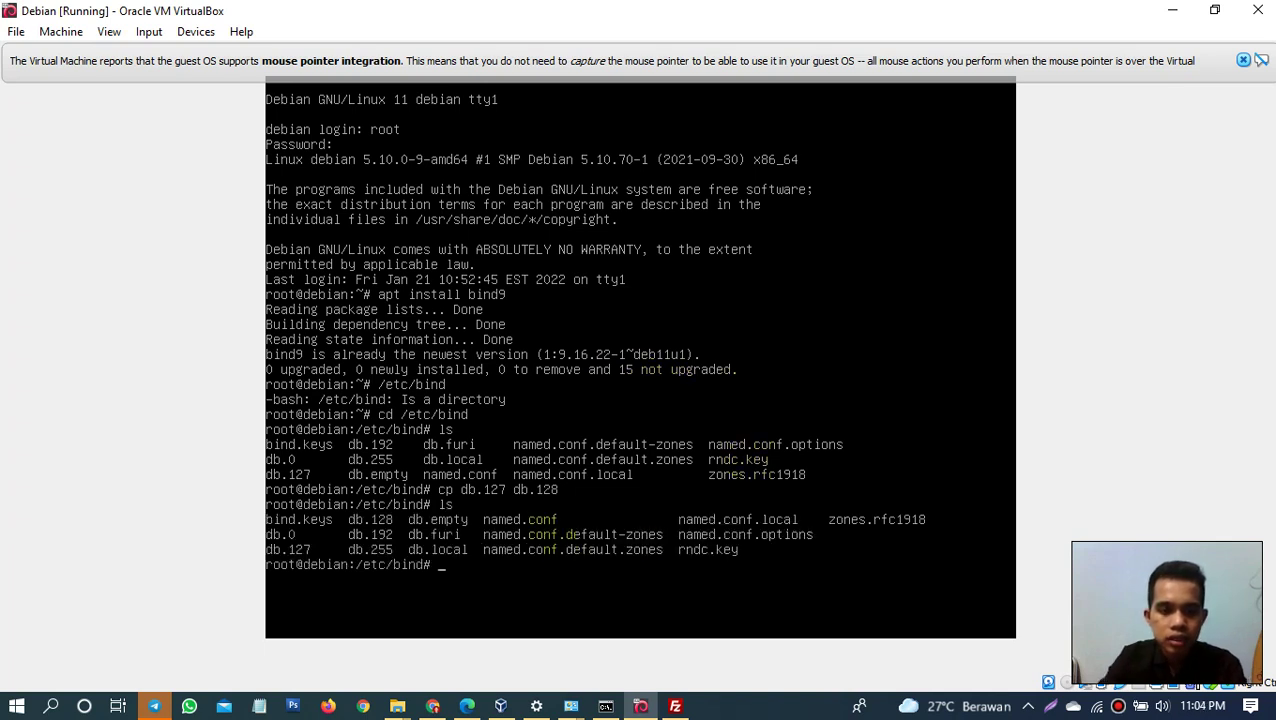
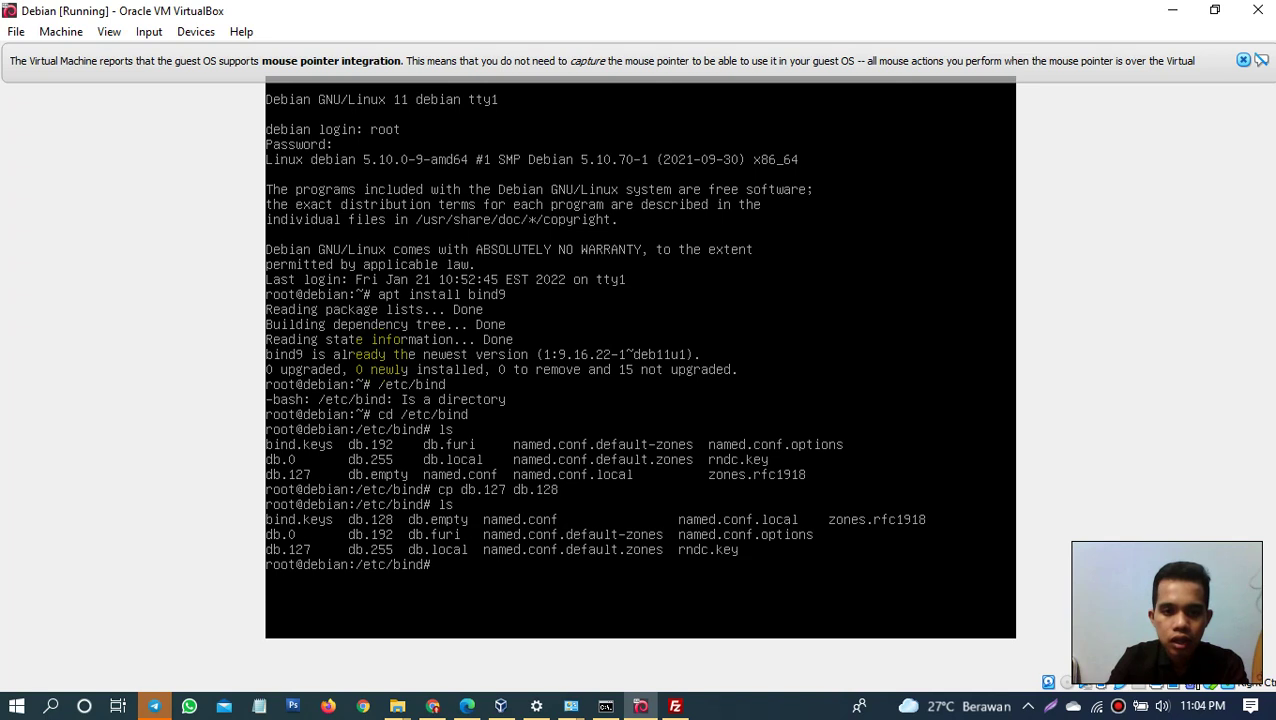
Step: Open named.conf.default-zones from /etc/bind in nano
text(an)
key(BackSpace)
key(BackSpace)
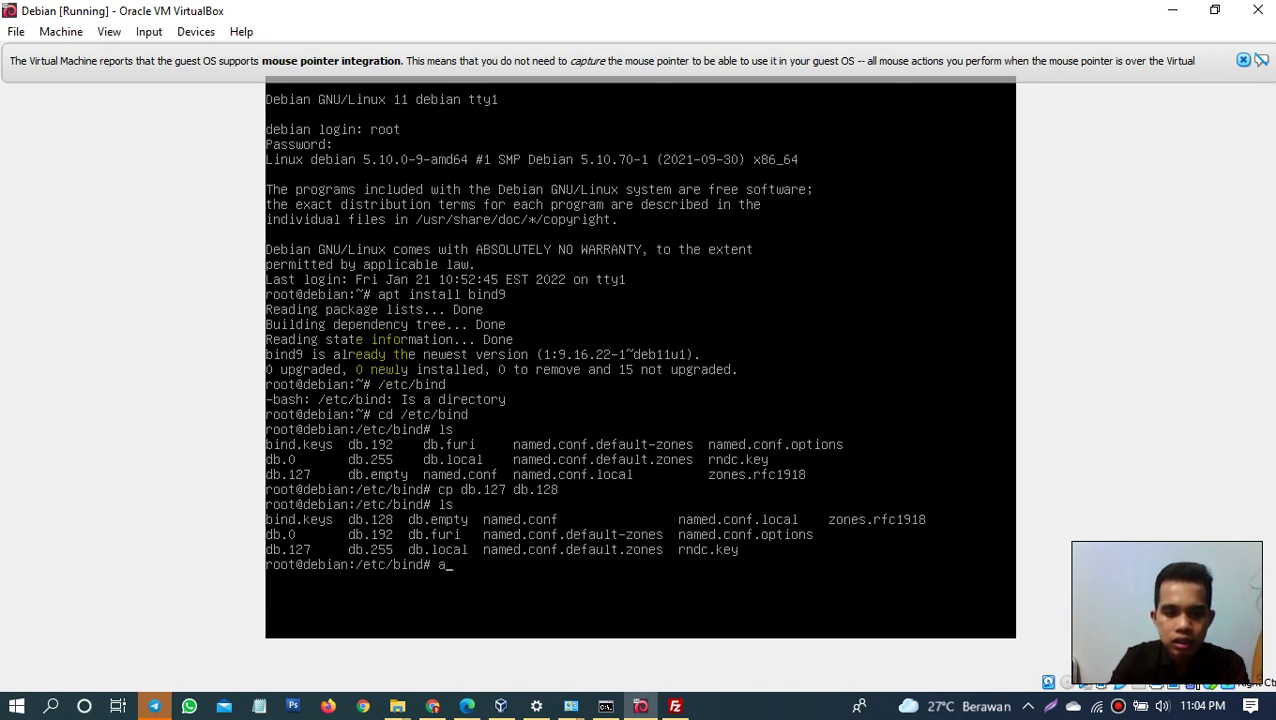
text(nao)
key(BackSpace)
text(no)
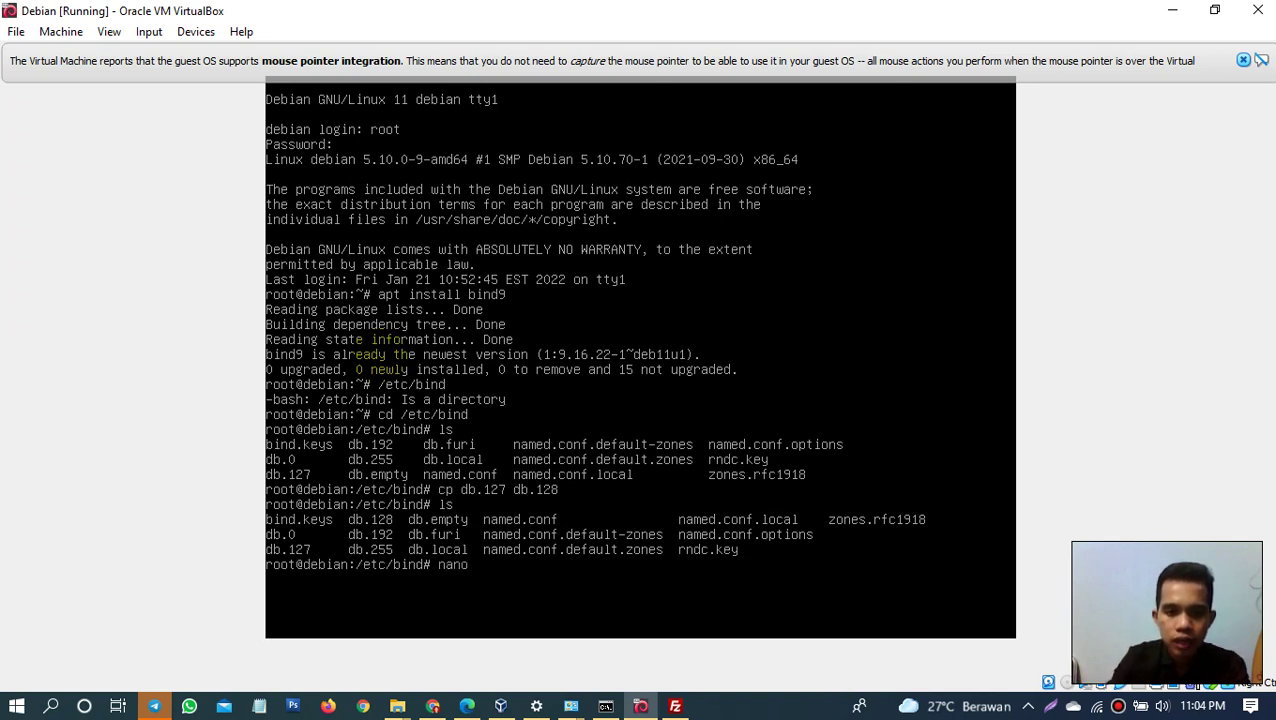
text( named)
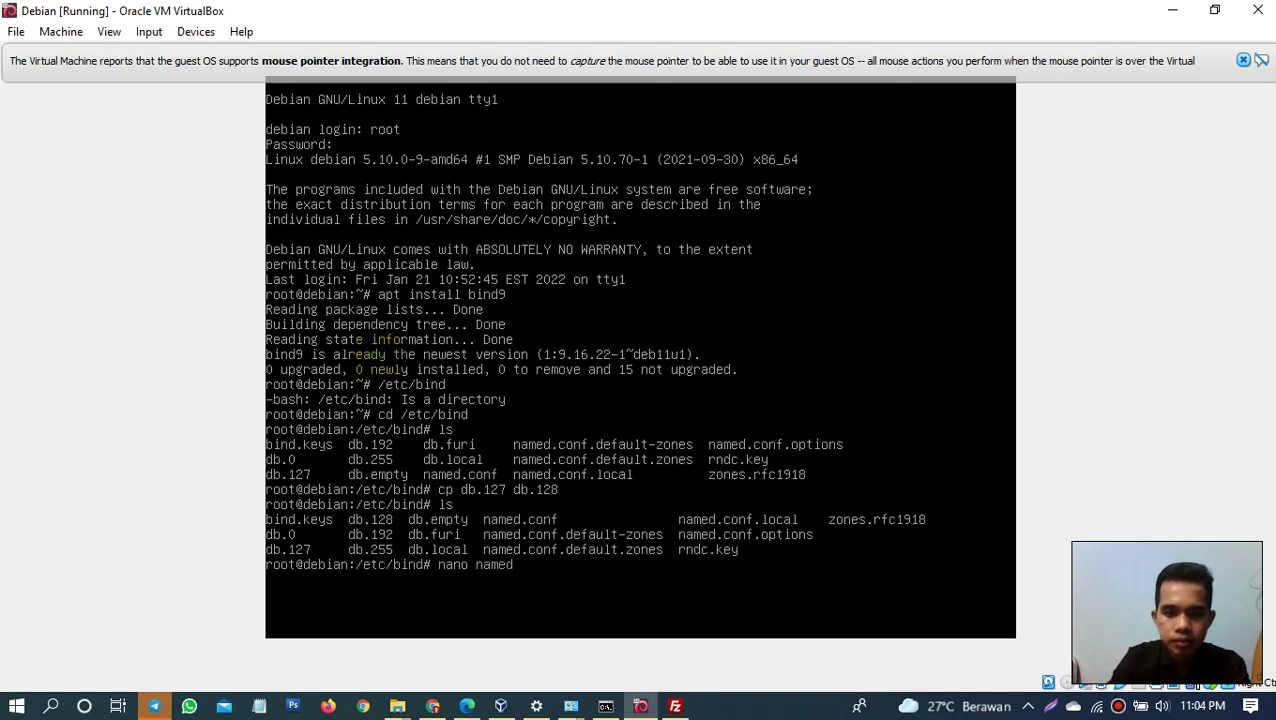
text(.conf)
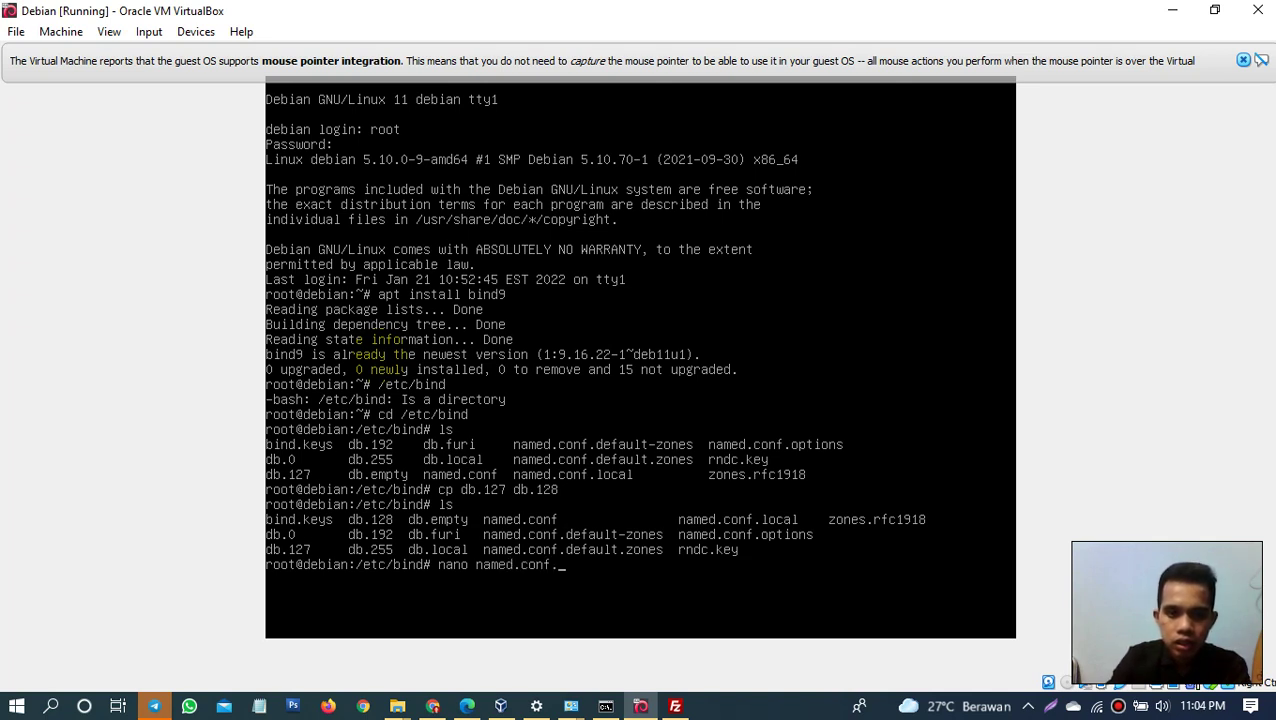
text(.defaul)
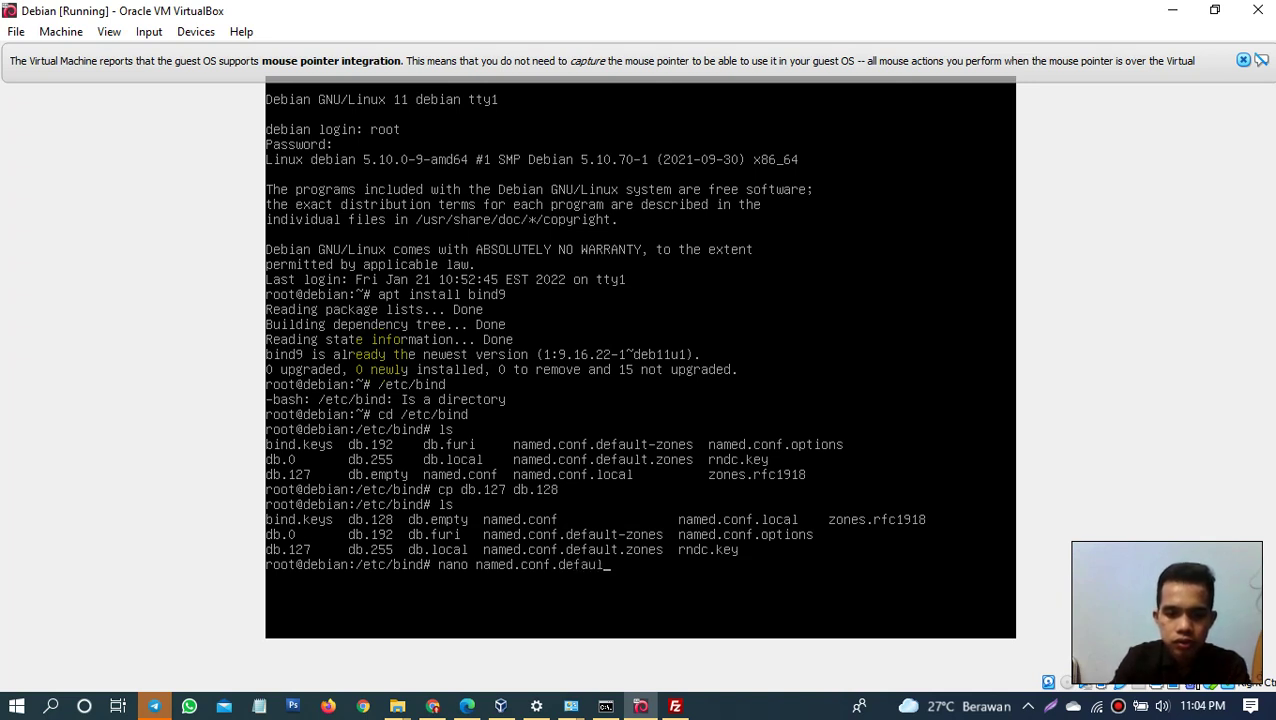
text(t)
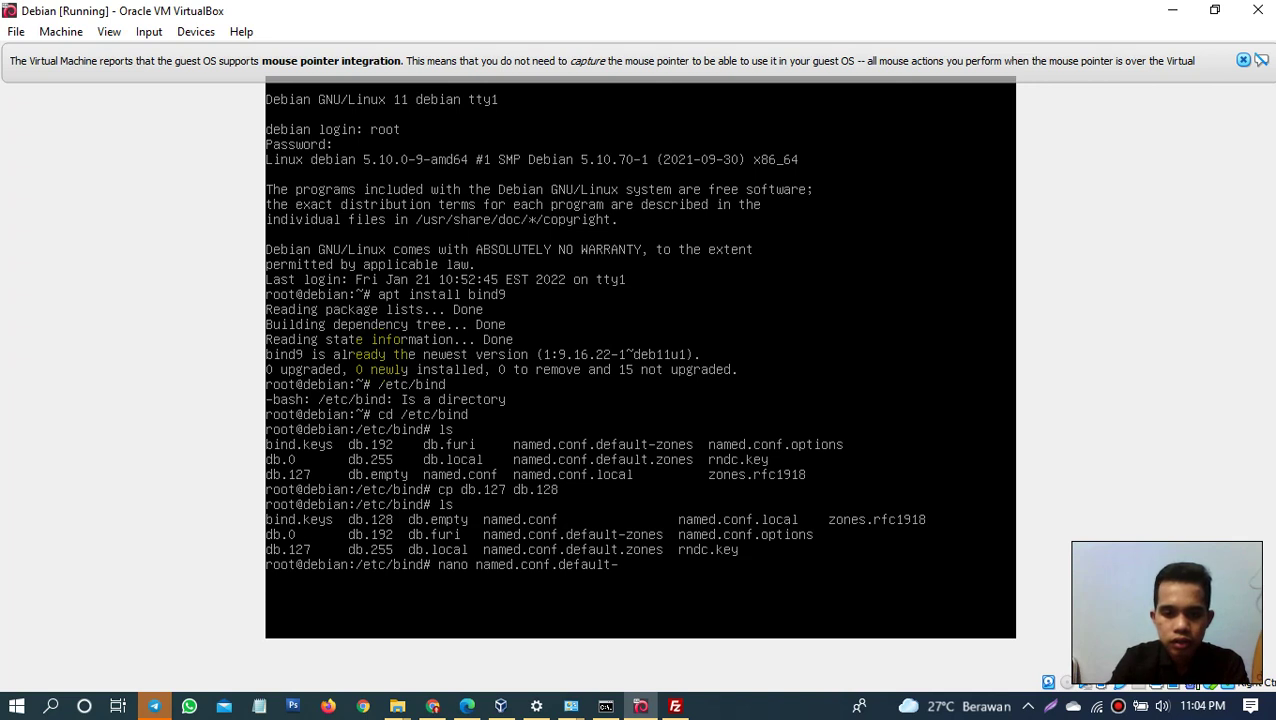
text(-zones)
key(Return)
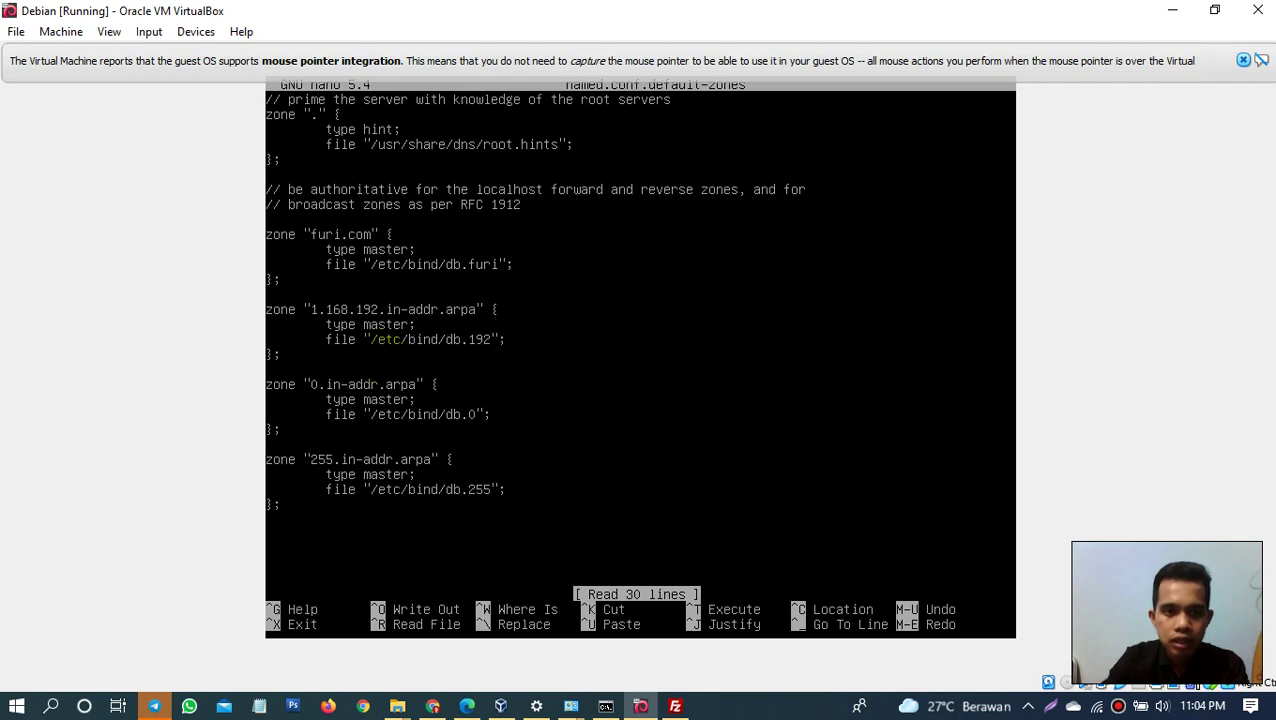
Step: Mark part of the furi.com zone name, then exit nano without saving
click(306, 234)
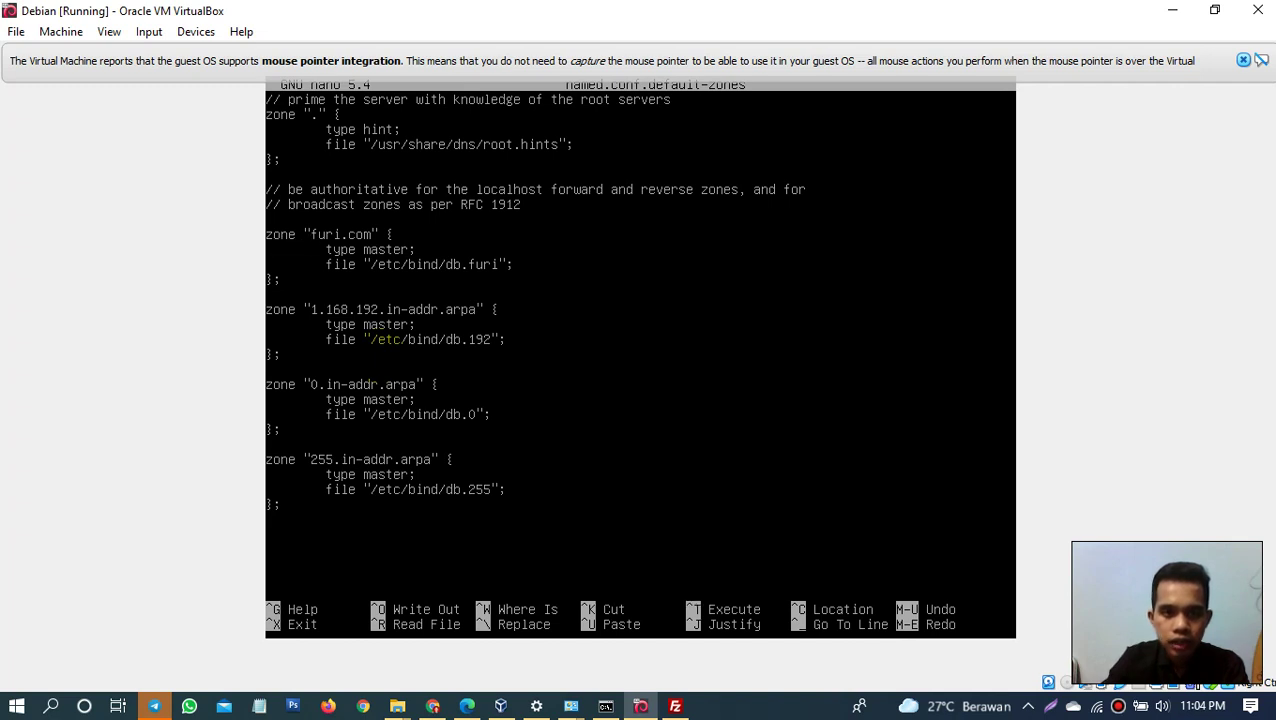
key(shift+Right)
key(shift+Right)
key(shift+Right)
key(shift+Right)
key(shift+Right)
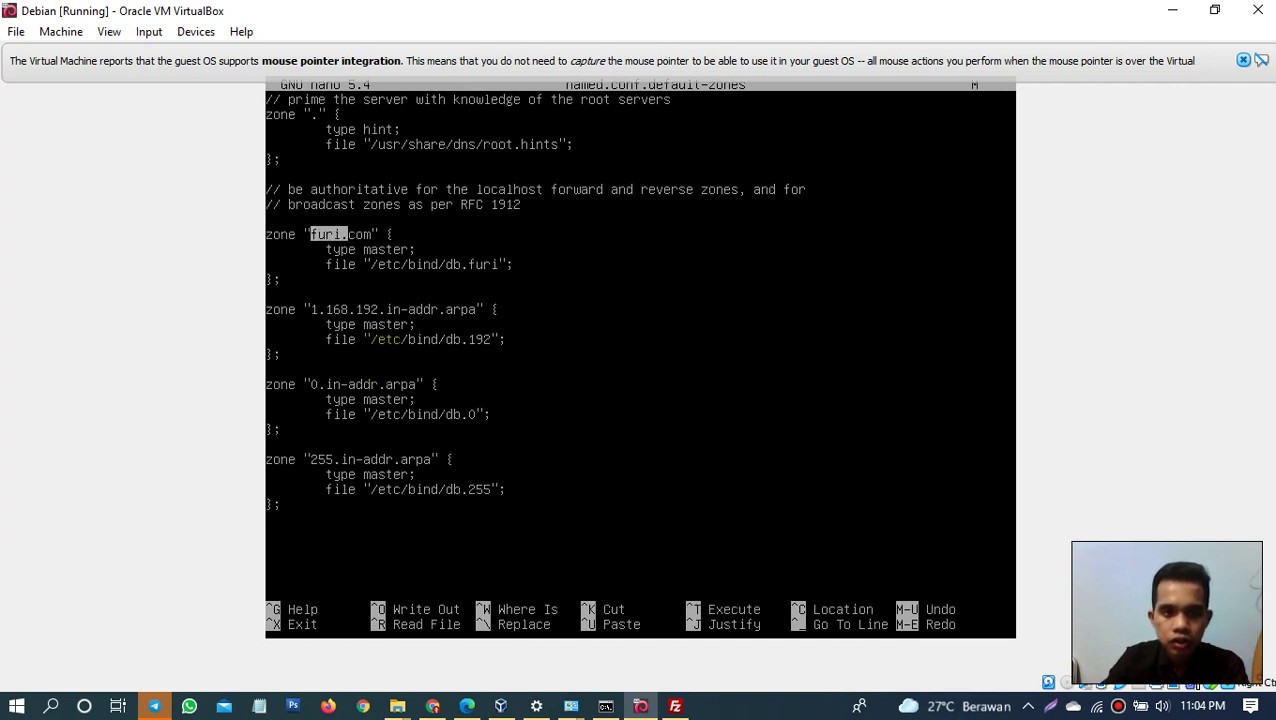
key(Down)
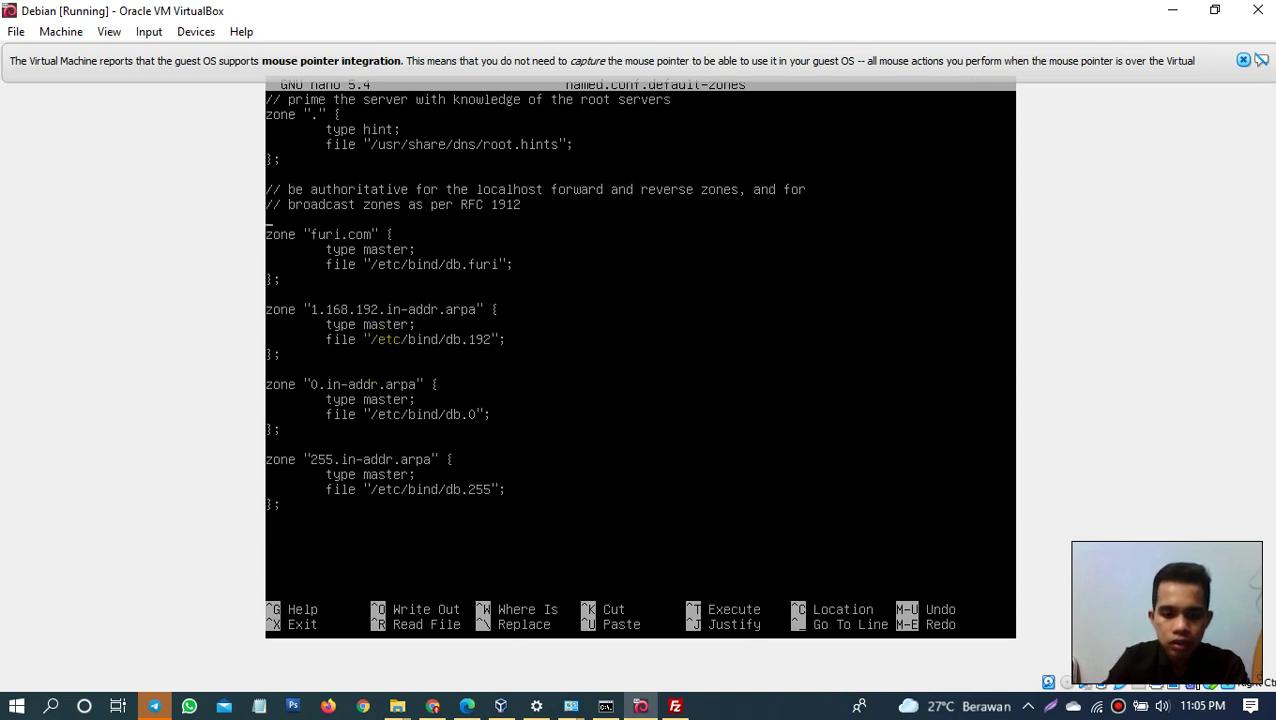
key(ctrl+x)
Step: List the files in /etc/bind with ls
key(Up)
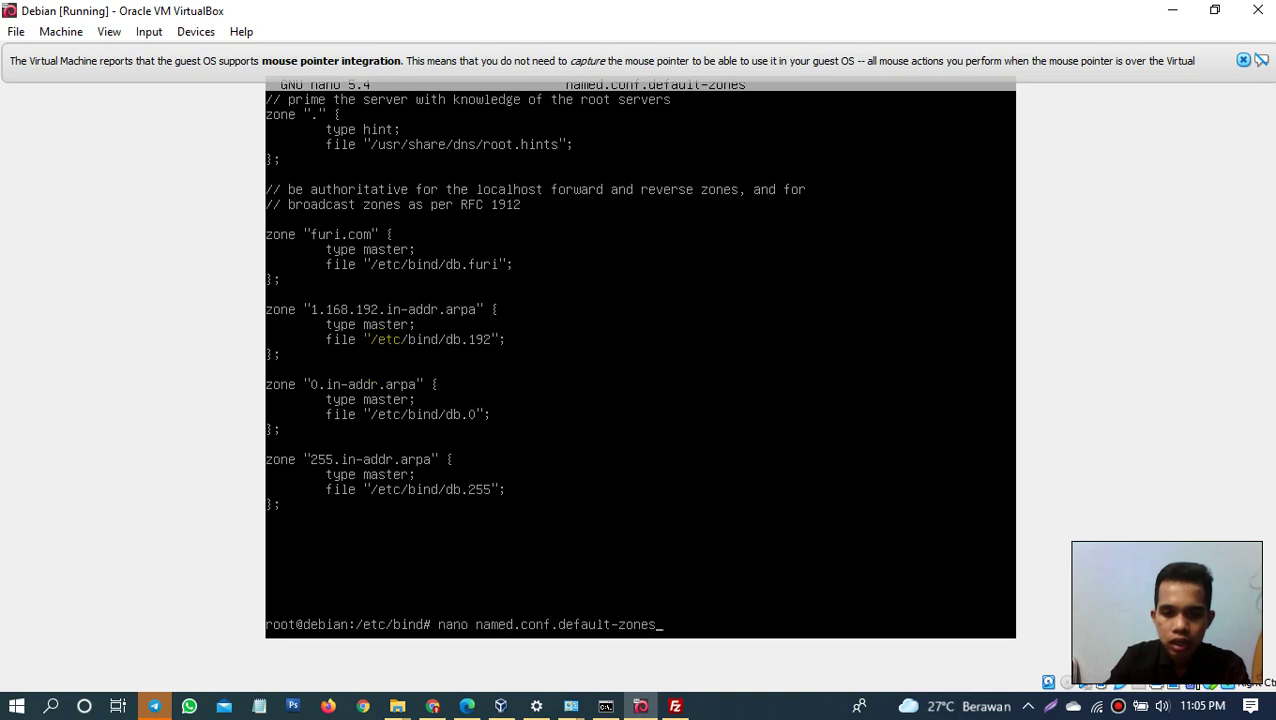
key(Down)
text(ls)
key(Return)
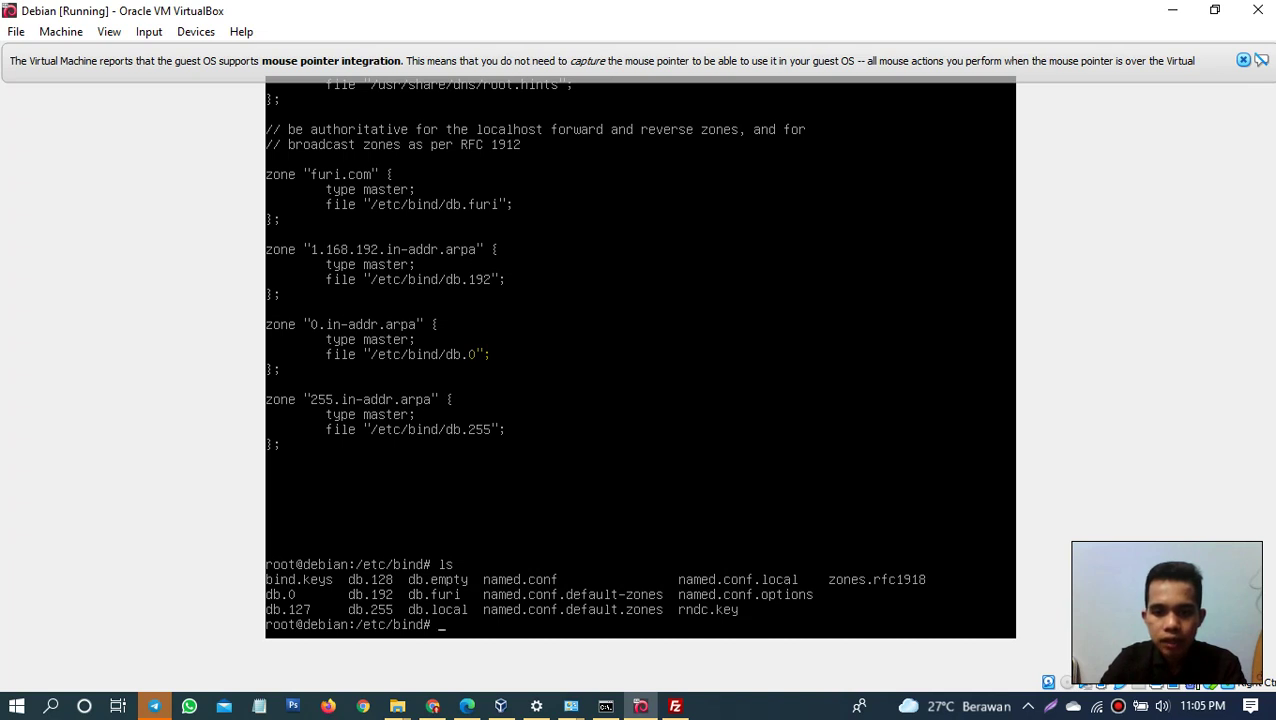
Step: Reopen named.conf.default-zones and mark parts of the furi.com zone name
text(nano named.conf.default-zones)
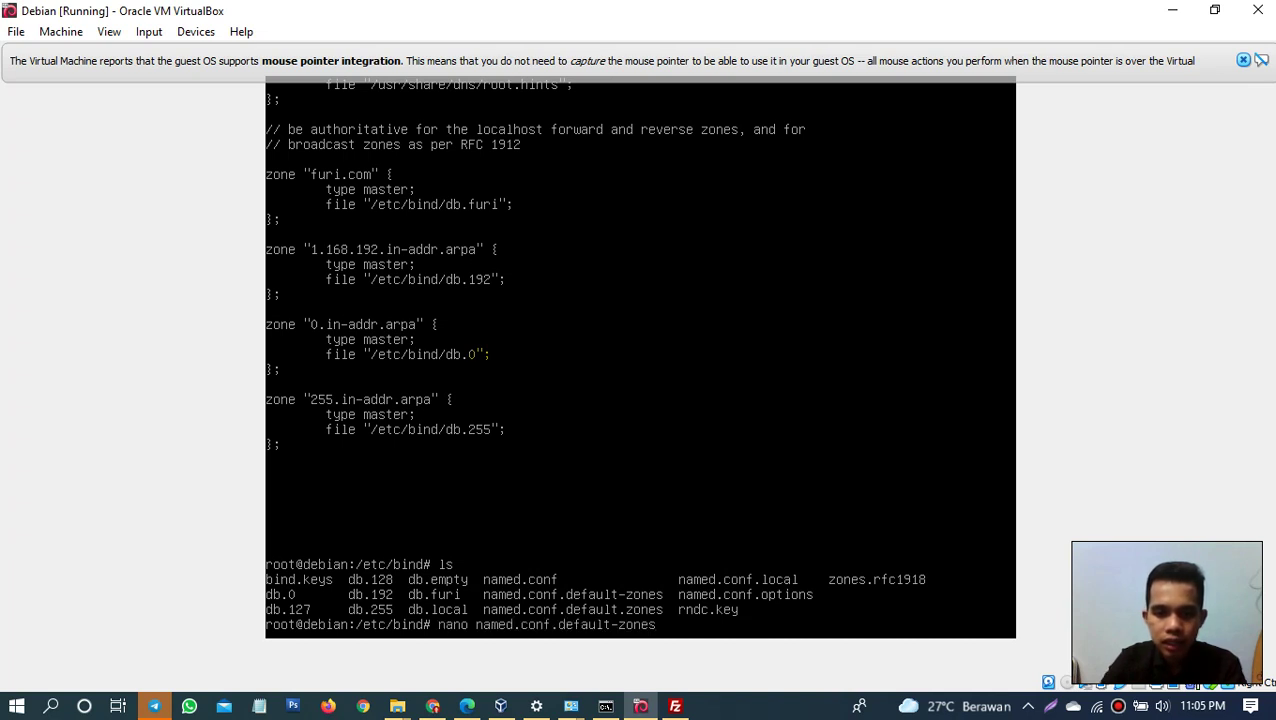
key(Return)
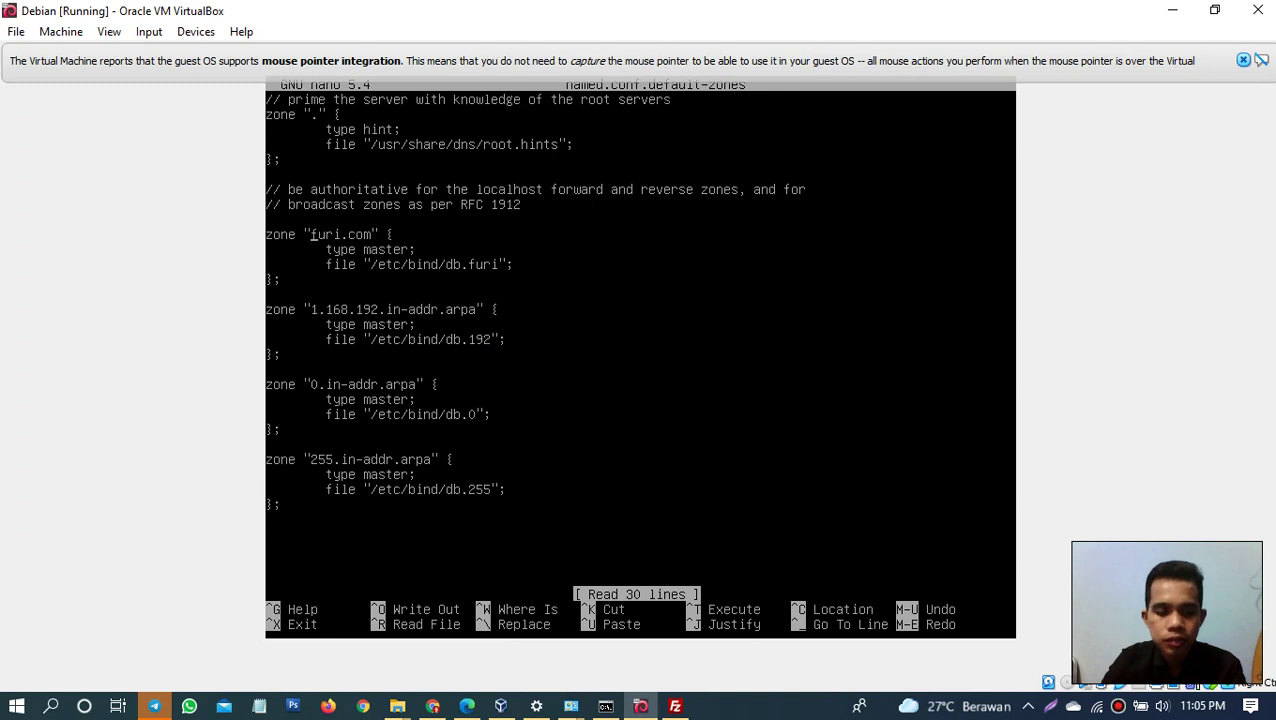
key(shift+Right)
key(shift+Right)
key(shift+Right)
key(shift+Right)
key(shift+Right)
key(shift+Right)
key(shift+Right)
key(shift+Right)
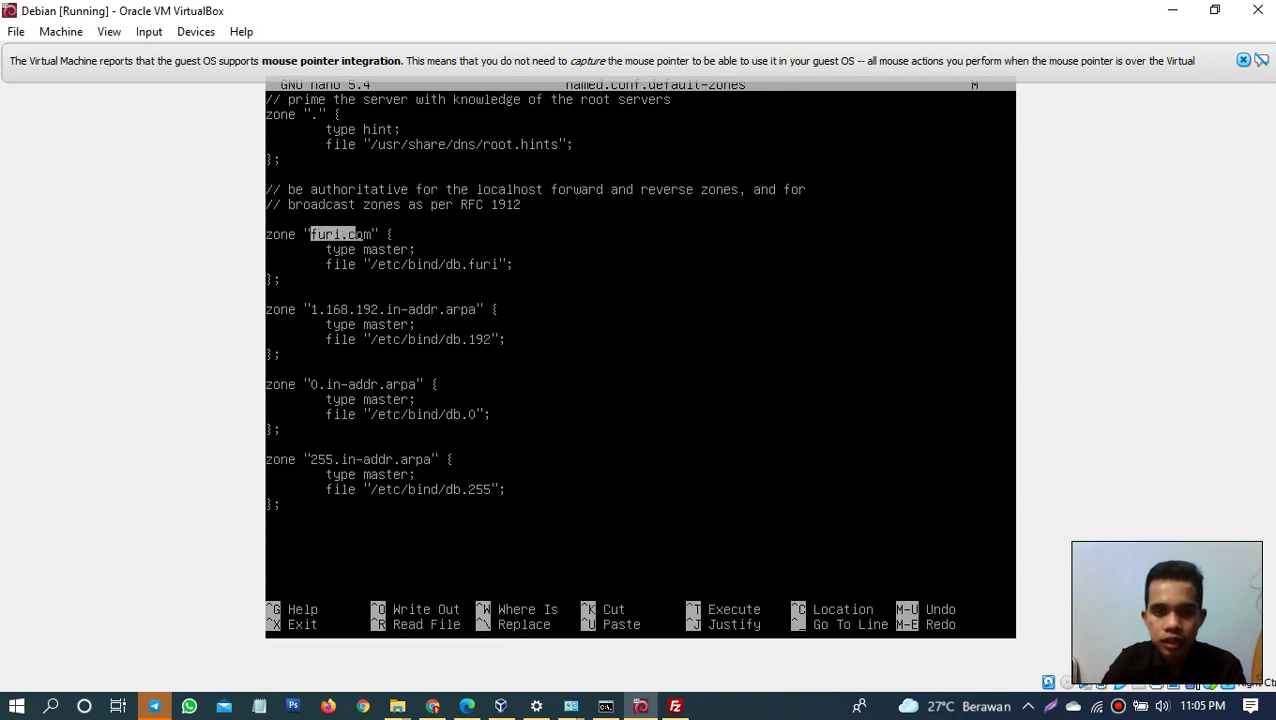
key(shift+Left)
key(shift+Left)
key(shift+Left)
key(shift+Right)
key(shift+Right)
key(shift+Right)
key(shift+Left)
key(shift+Left)
key(shift+Left)
key(shift+Left)
key(shift+Right)
key(shift+Right)
key(shift+Right)
key(shift+Right)
key(alt+6)
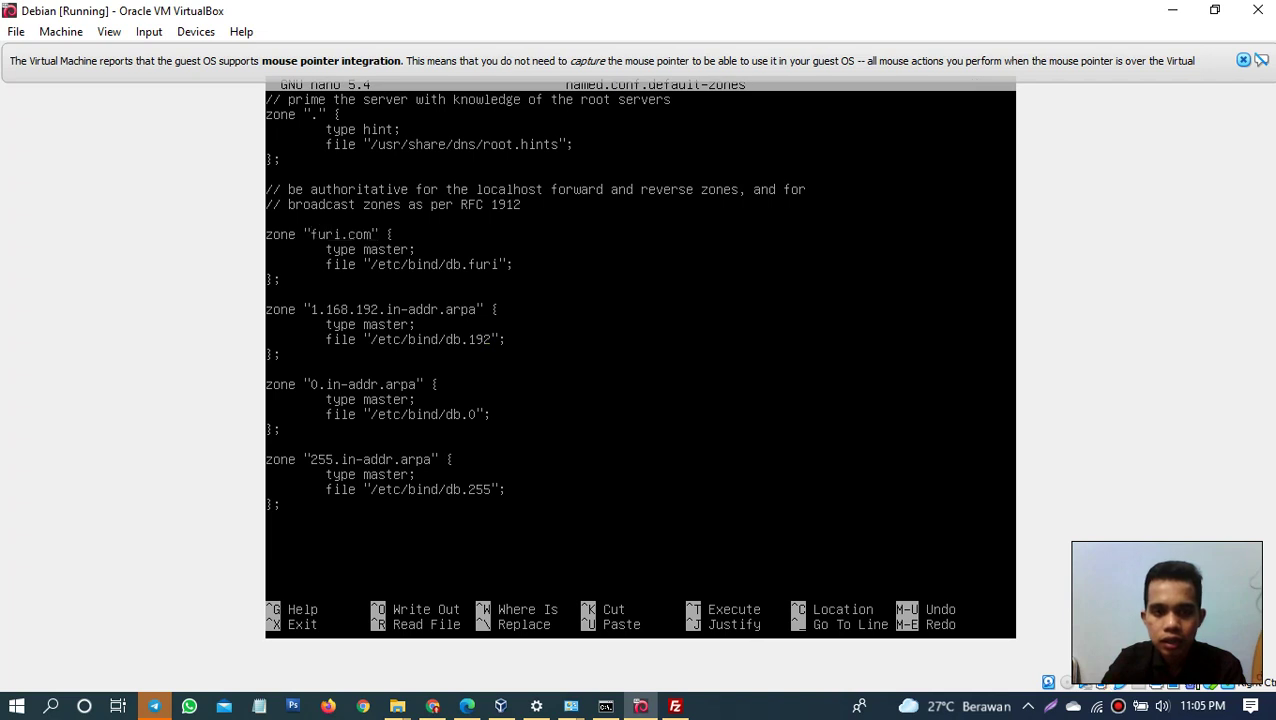
Step: Change the zone name from furi.com to furizal.net and save the file
key(shift+Left)
key(shift+Left)
key(shift+Left)
key(shift+Left)
key(shift+Left)
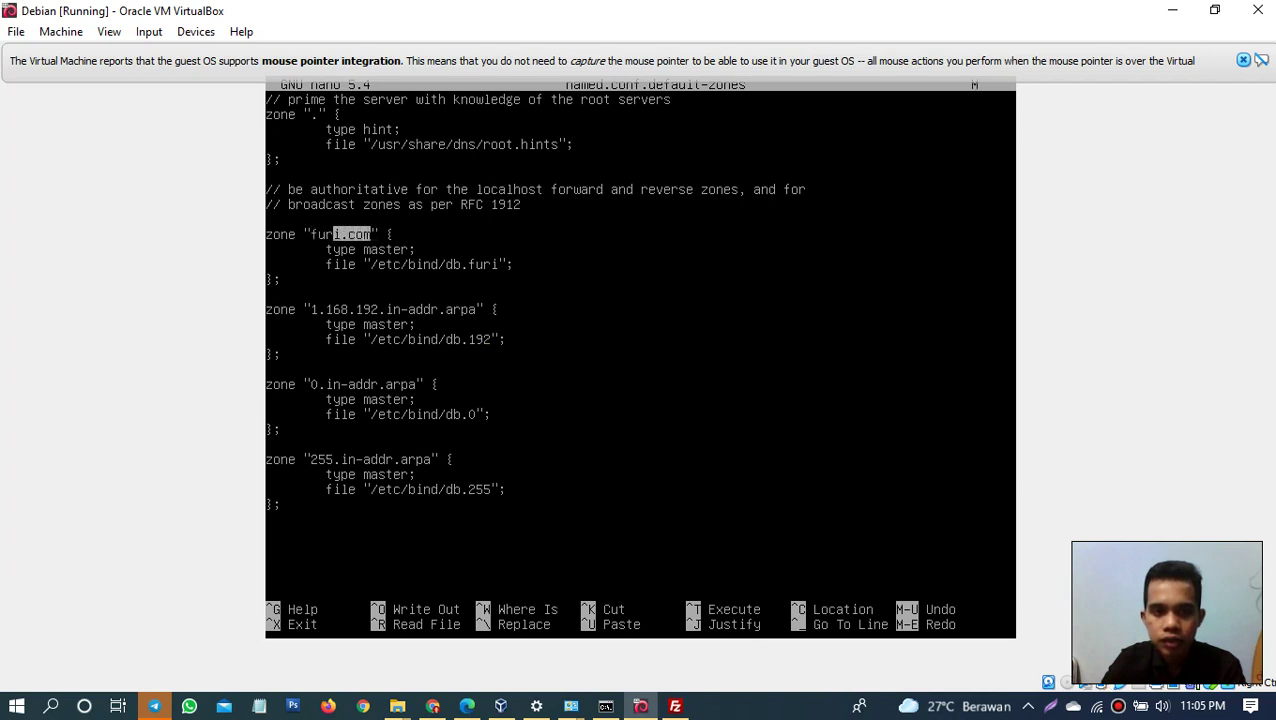
key(shift+Right)
key(shift+Right)
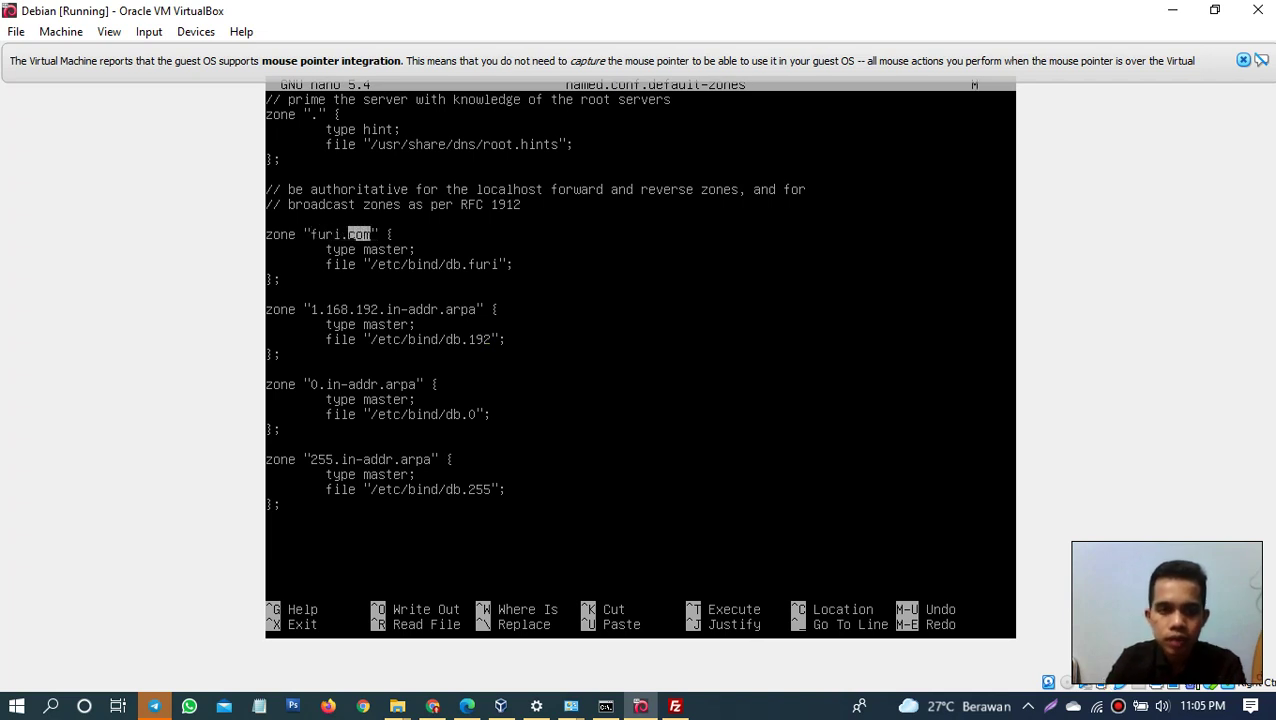
key(alt+6)
text(net)
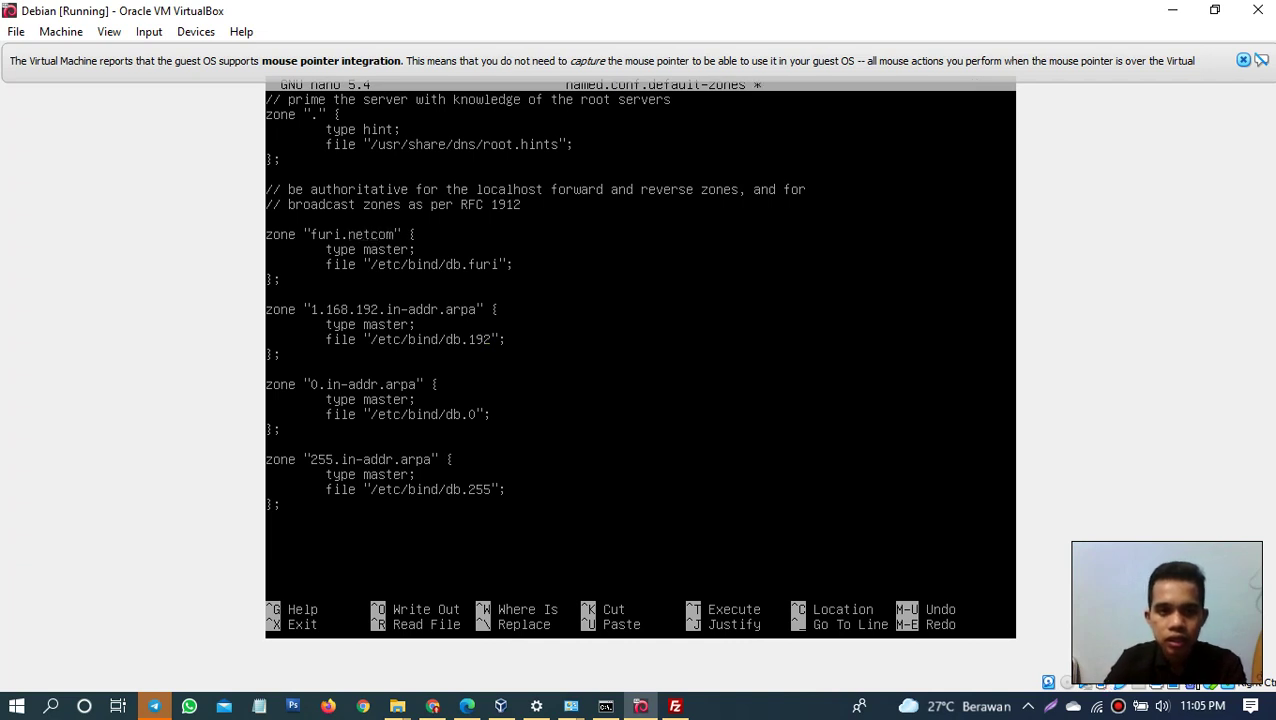
key(Delete)
key(Delete)
key(Delete)
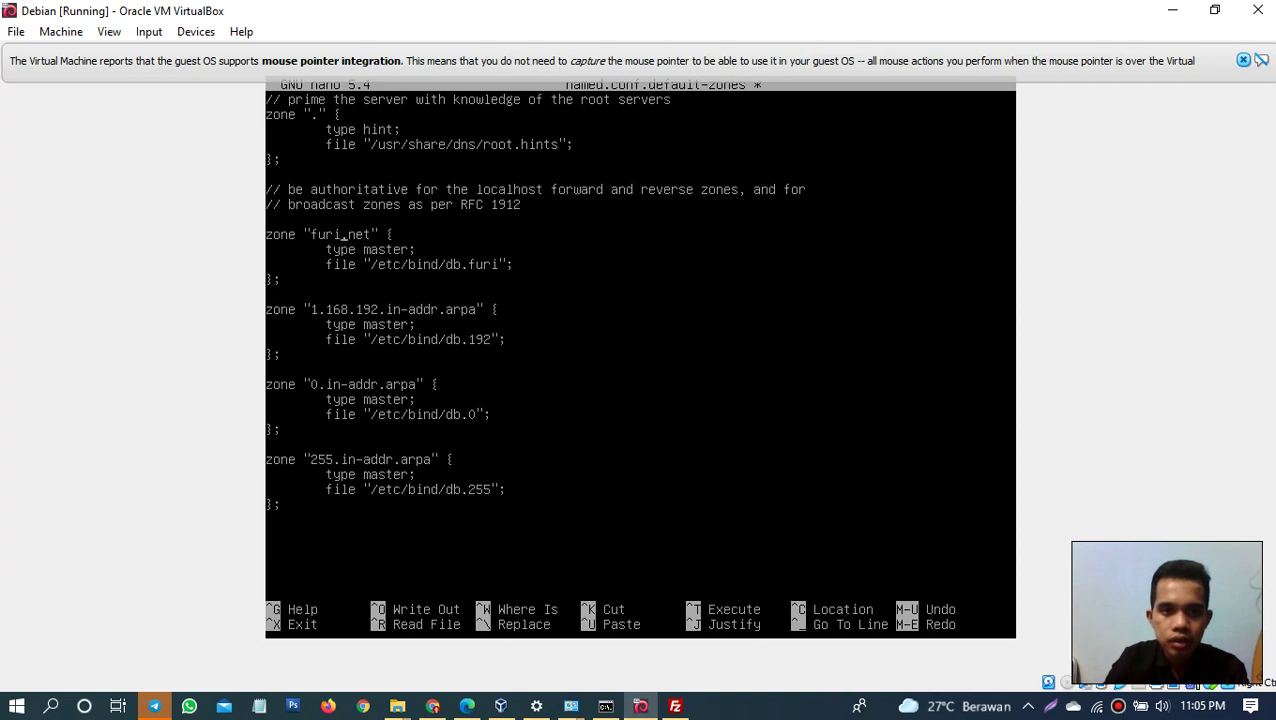
text(zal)
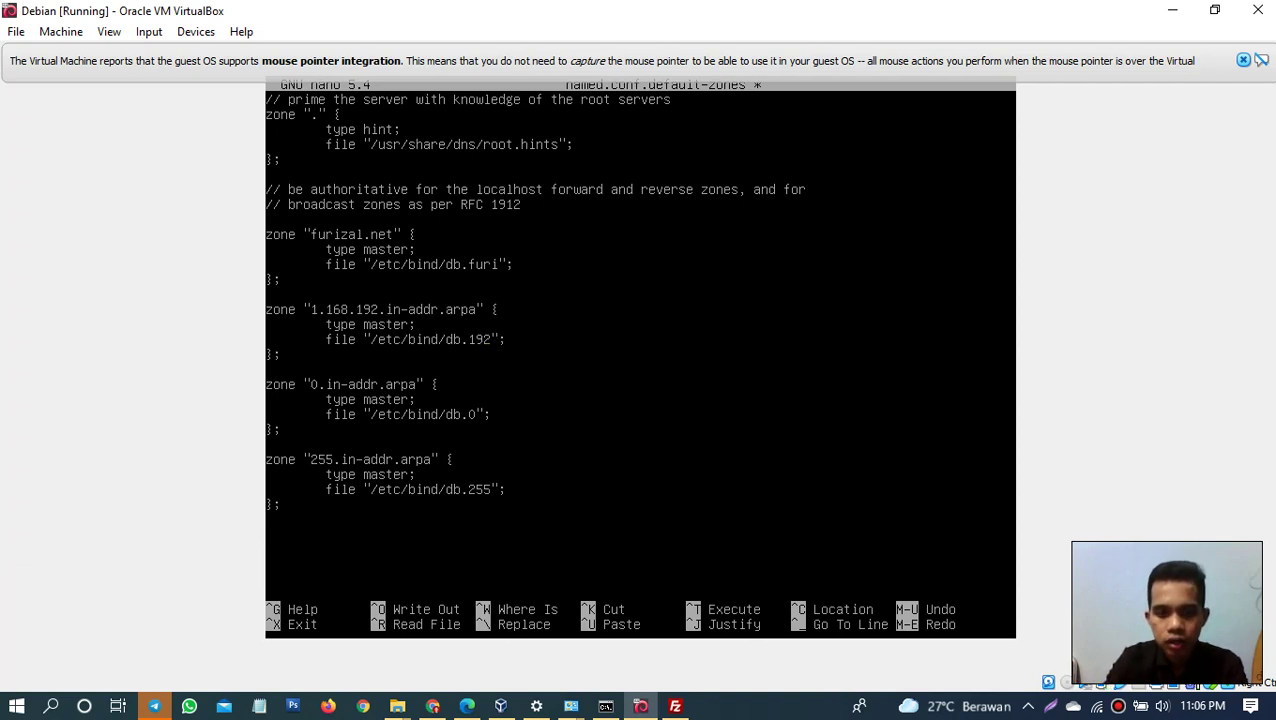
key(ctrl+o)
key(Return)
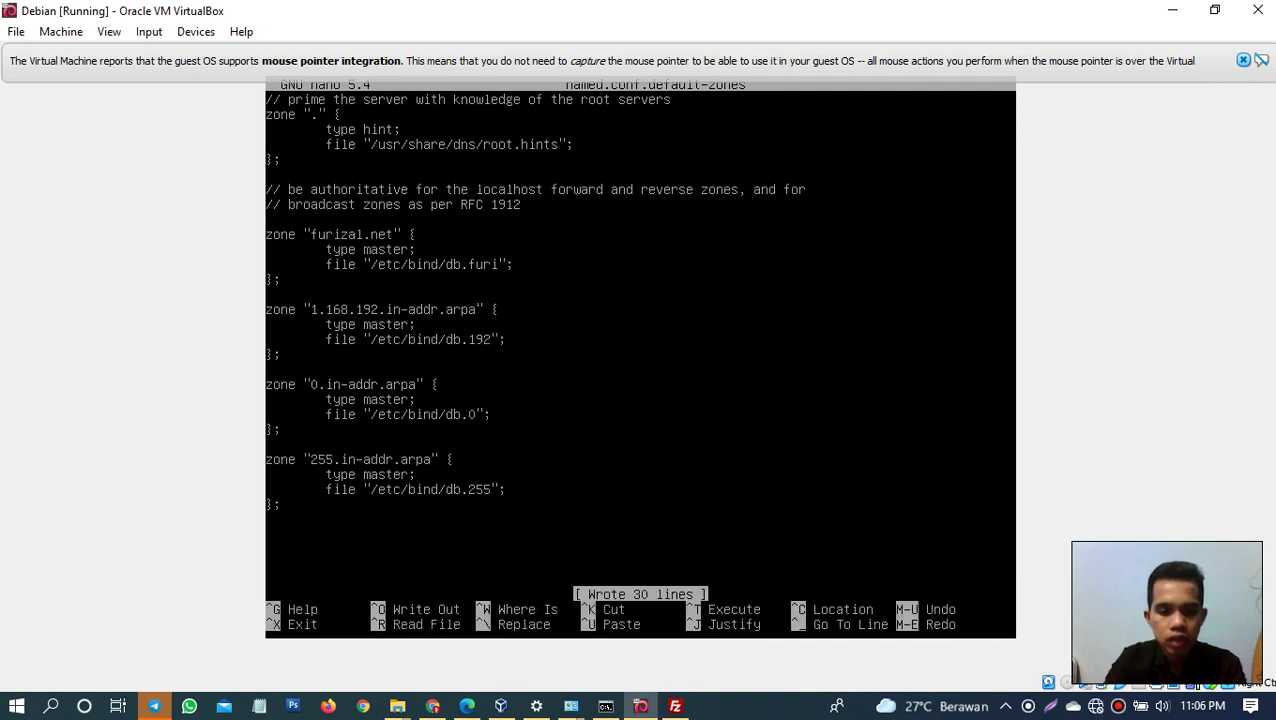
key(ctrl+x)
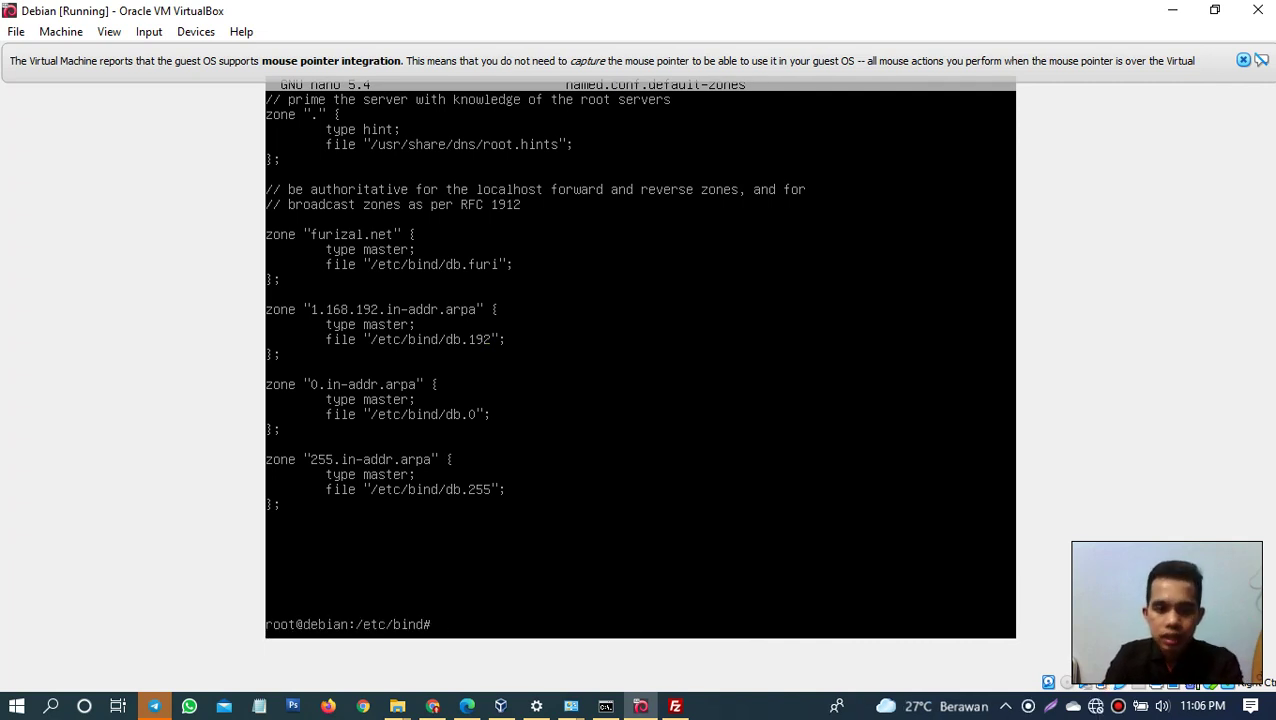
Step: Open db.192 and change the SOA name and admin address to furizal.net
text(nano db)
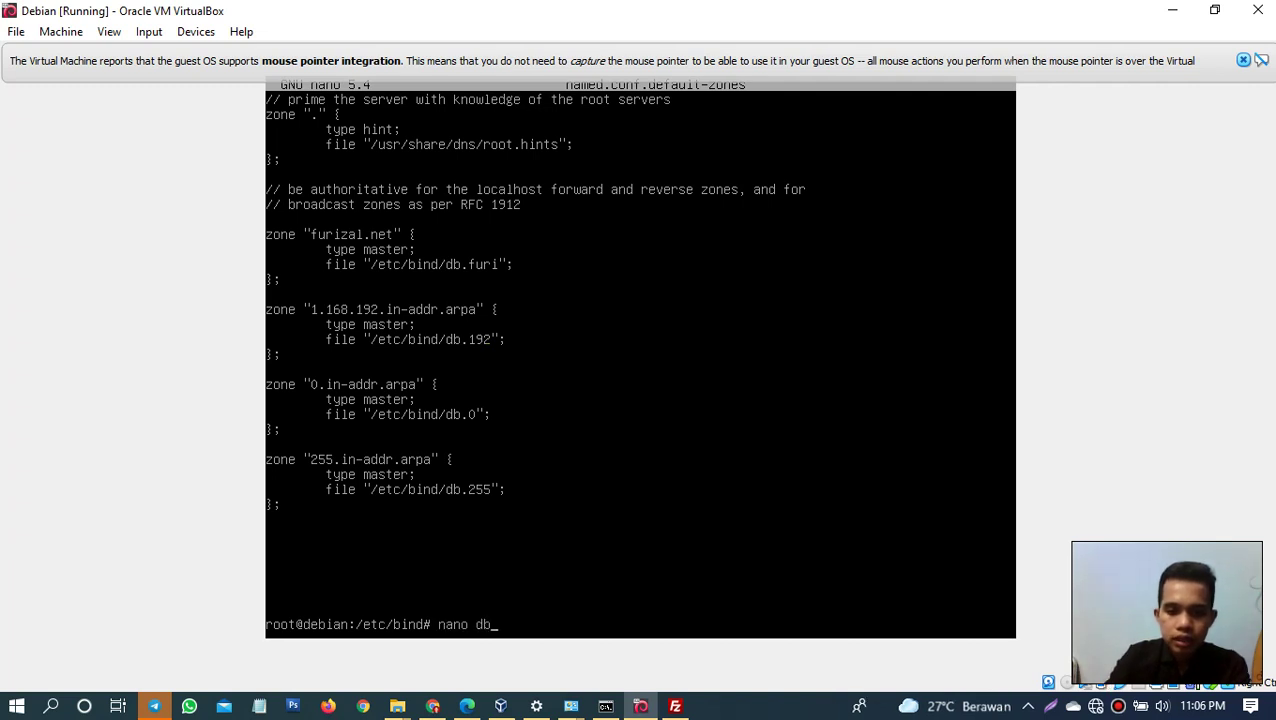
text(.192)
key(Return)
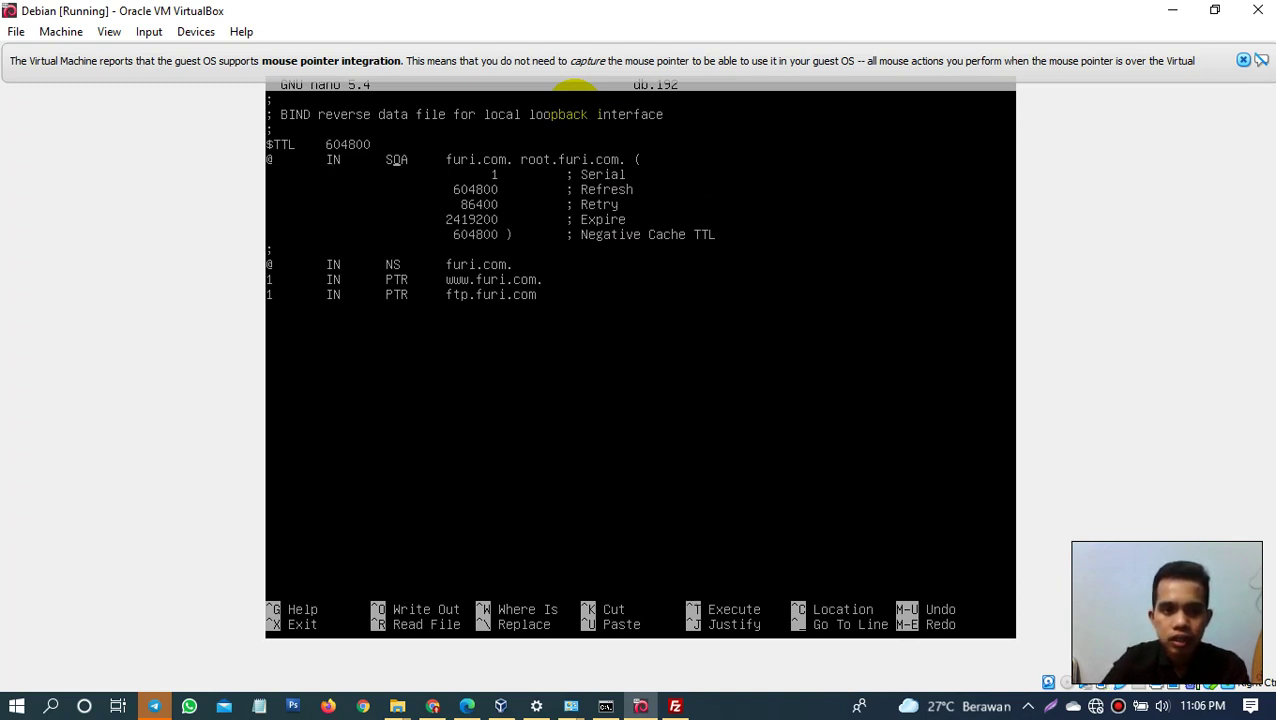
key(Left)
text(zal)
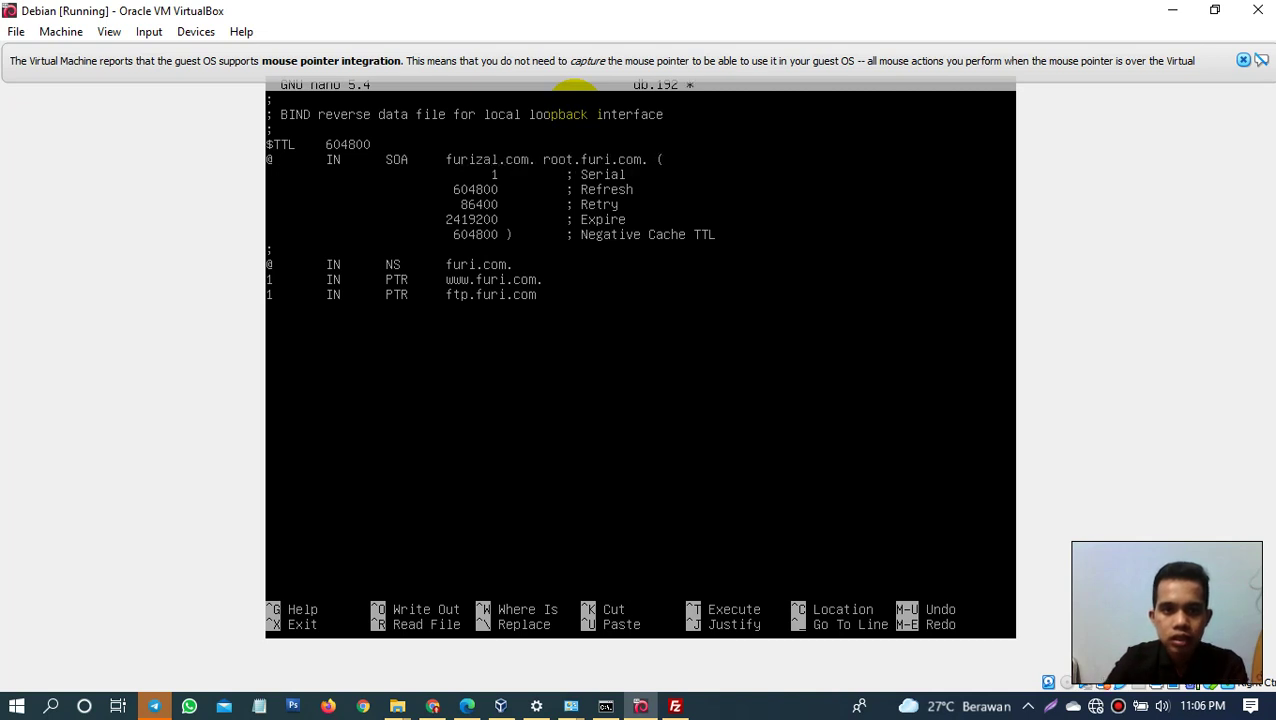
key(Right)
key(Right)
key(Right)
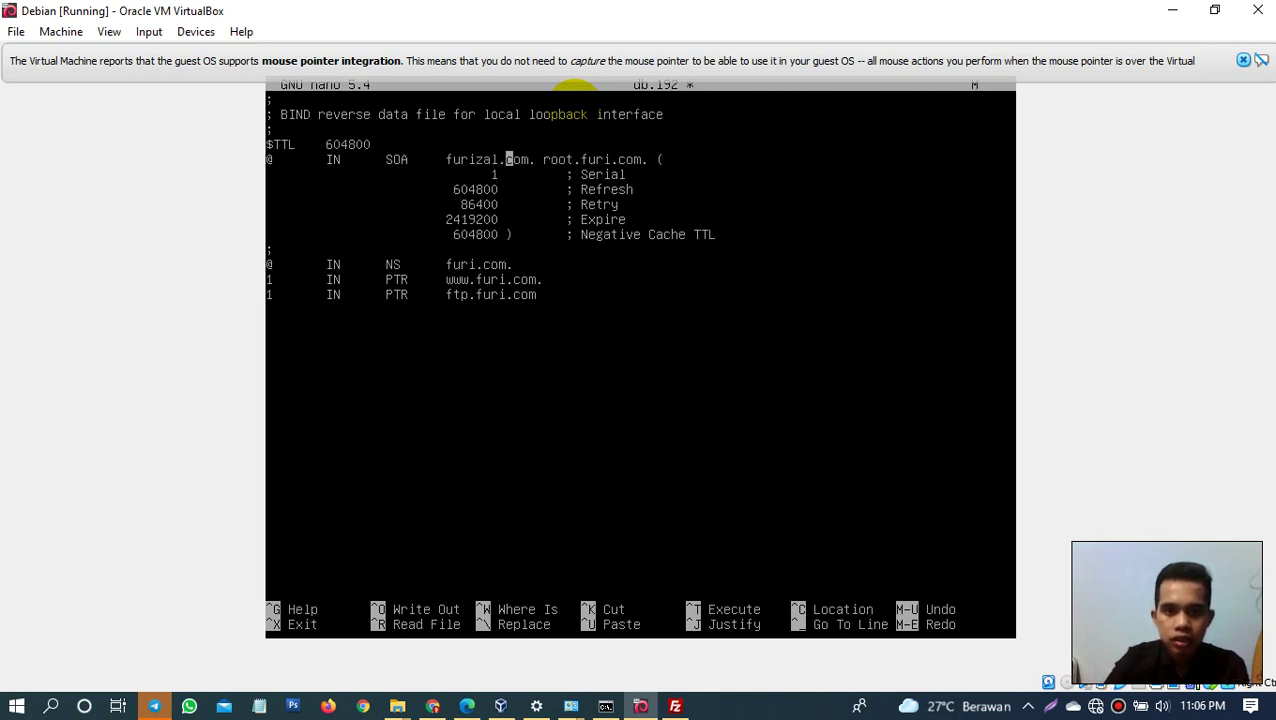
text(n)
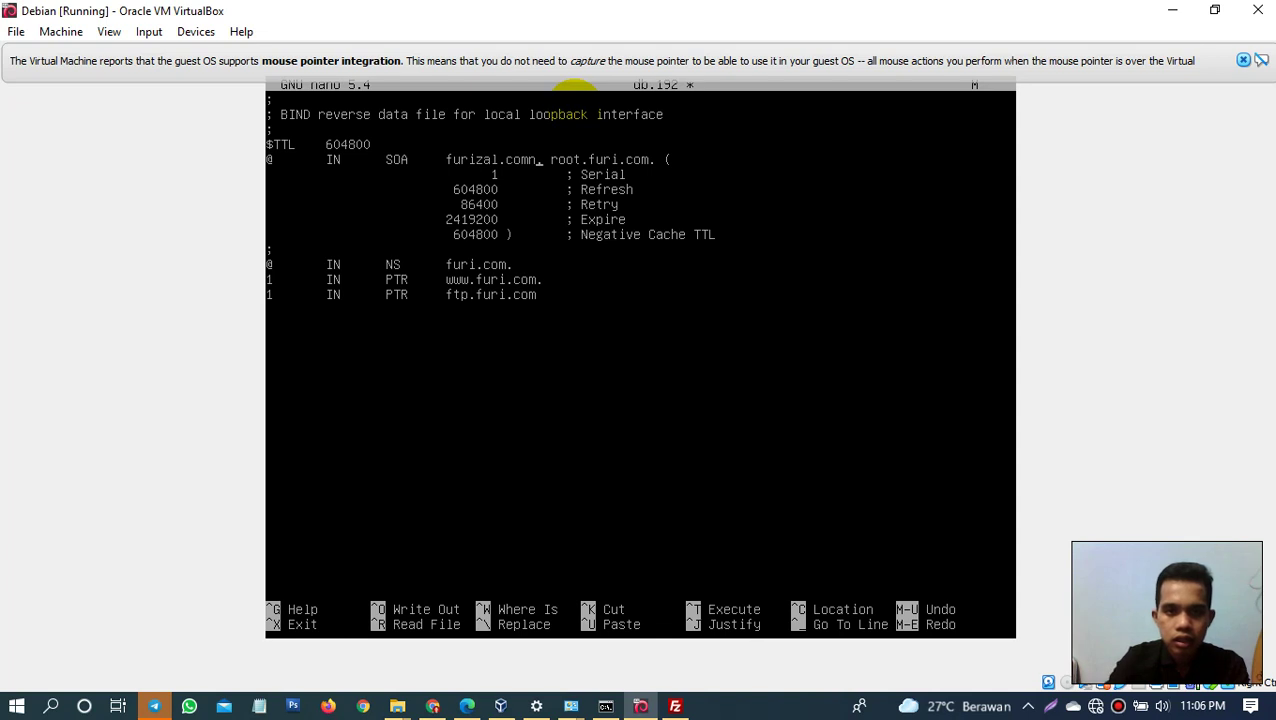
key(BackSpace)
key(BackSpace)
key(BackSpace)
key(BackSpace)
text(net)
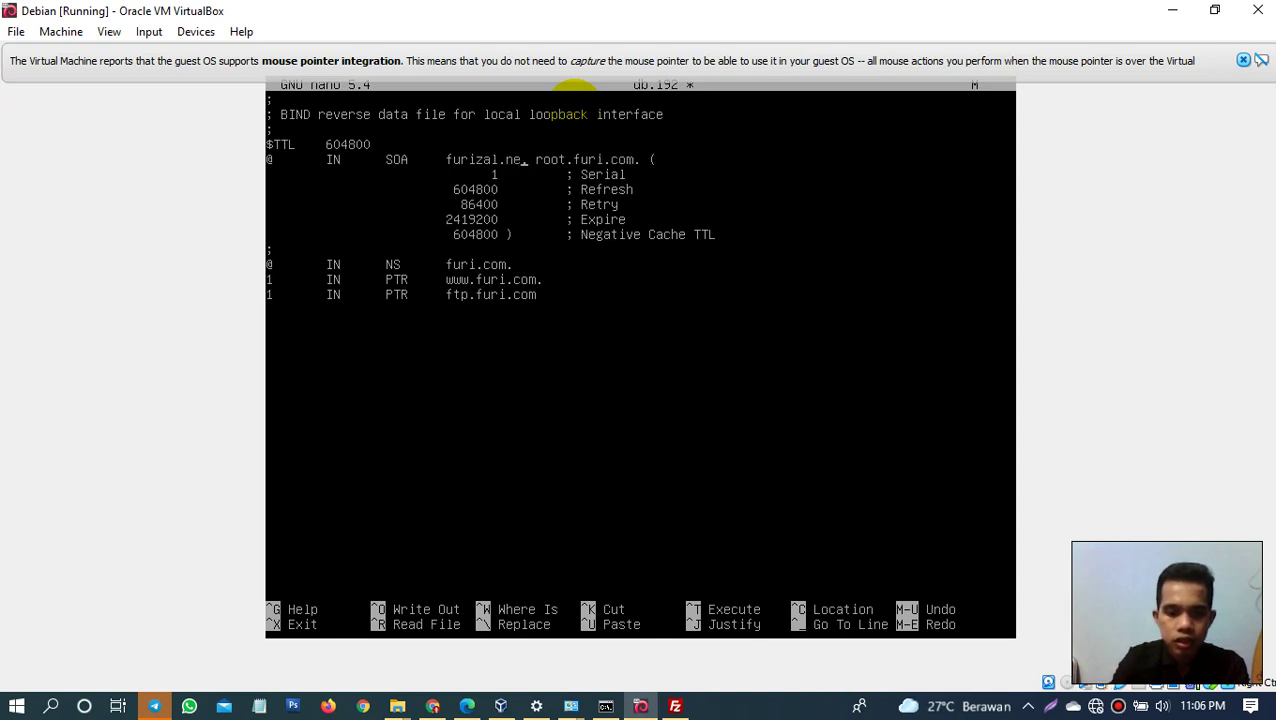
key(Right)
key(Right)
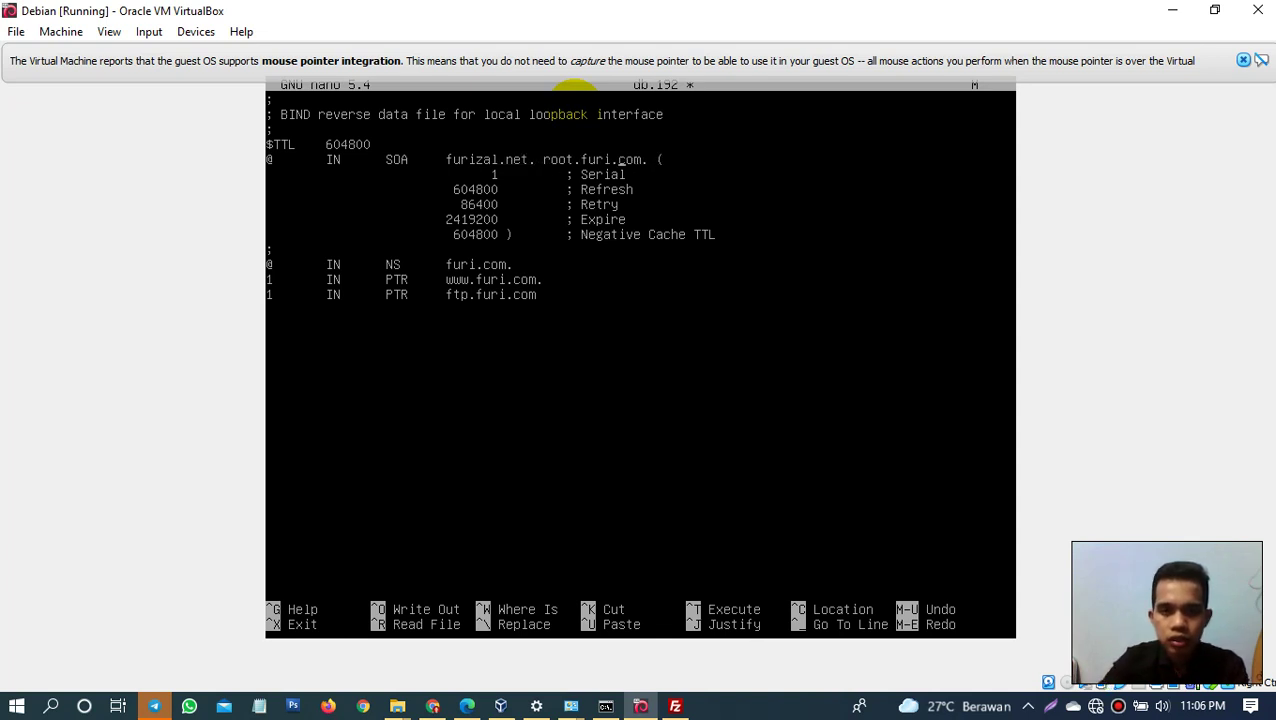
text(zal)
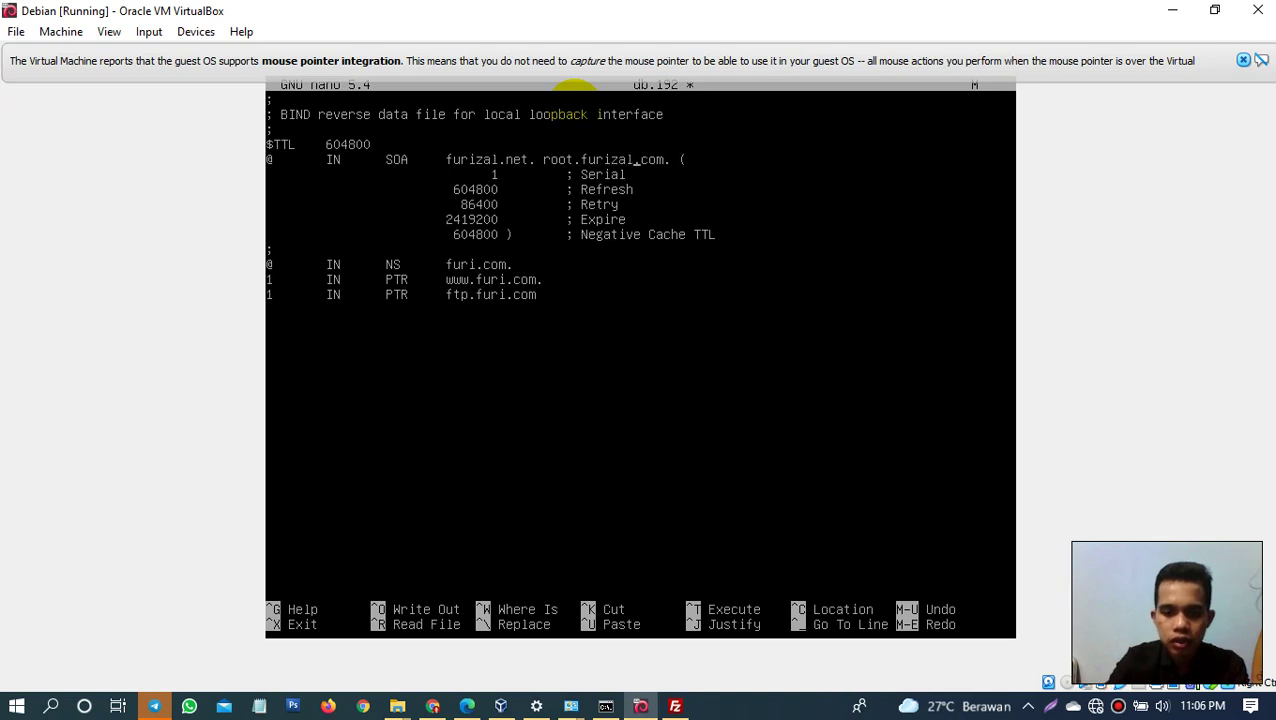
key(BackSpace)
key(BackSpace)
key(BackSpace)
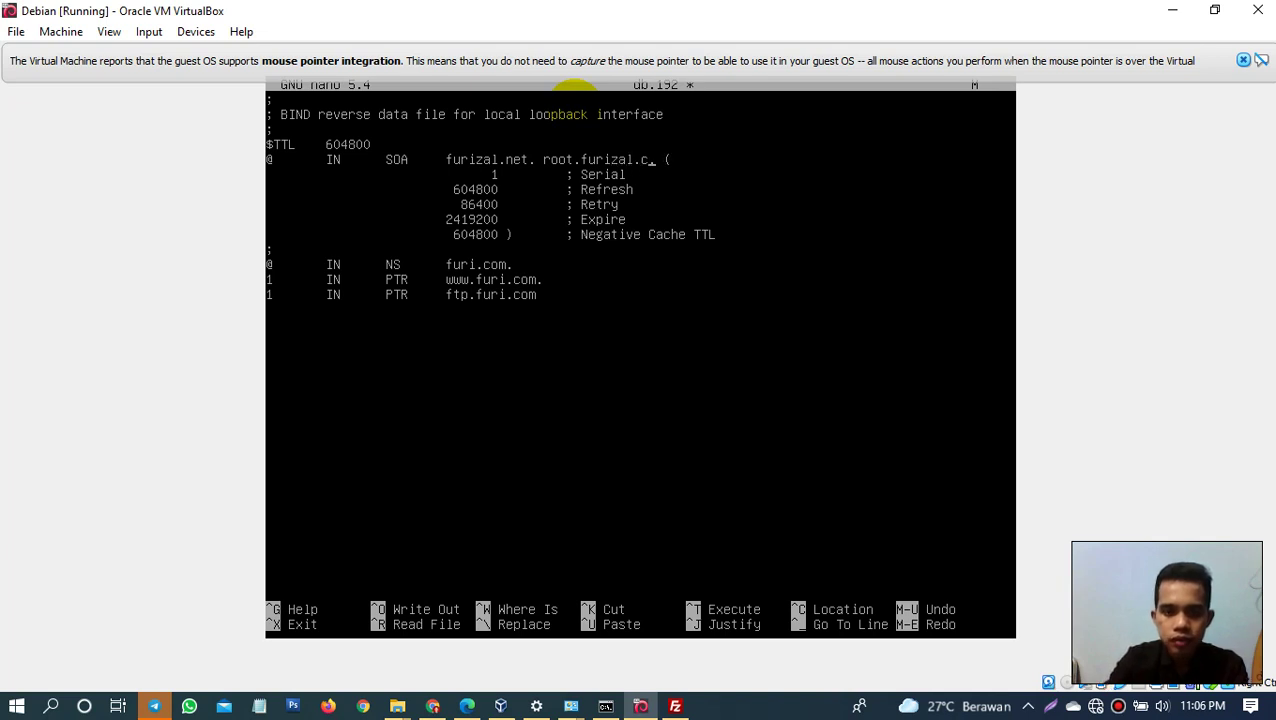
text(net.)
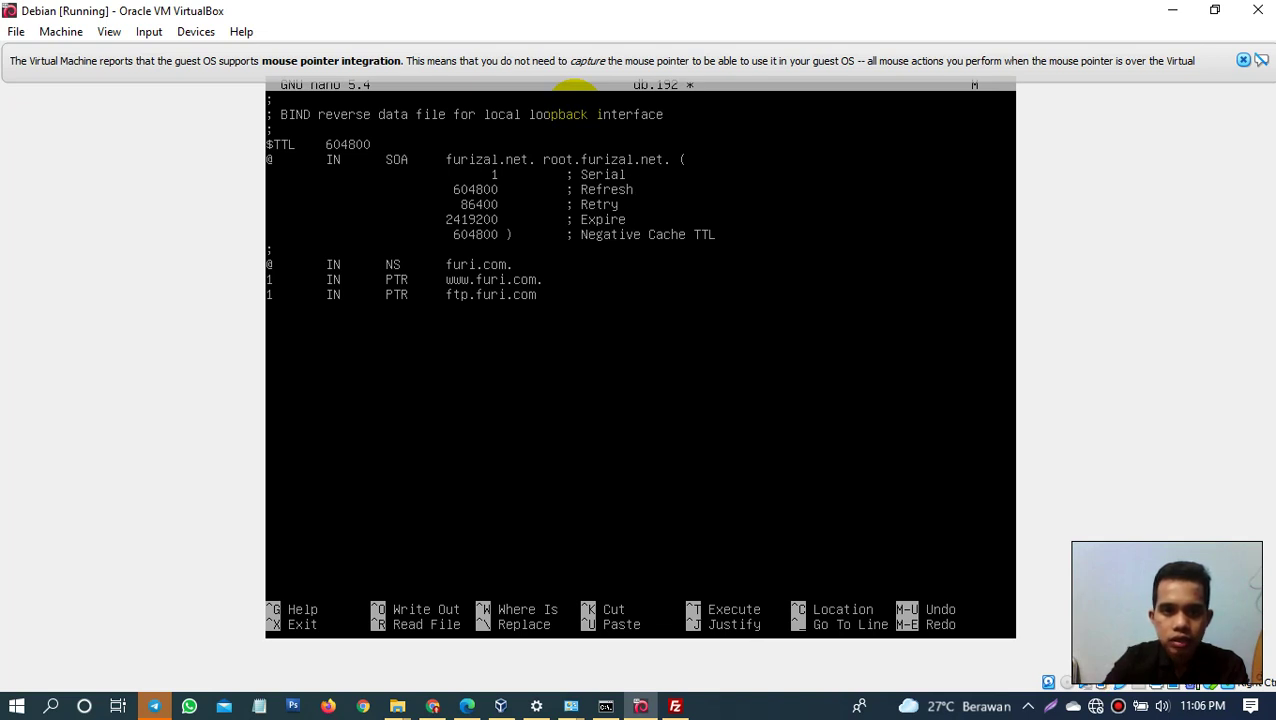
Step: Change the NS entry and the www and ftp PTR hostnames to furizal.net
key(BackSpace)
key(BackSpace)
key(BackSpace)
text(net)
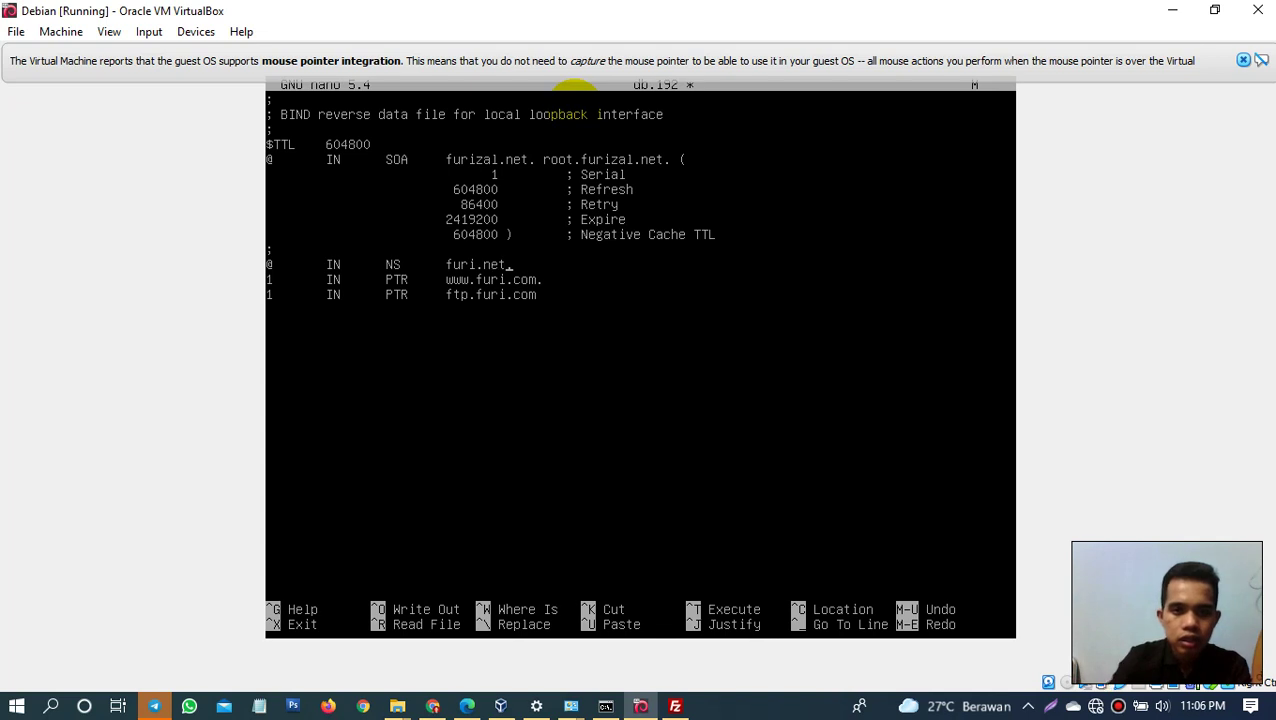
text(zal)
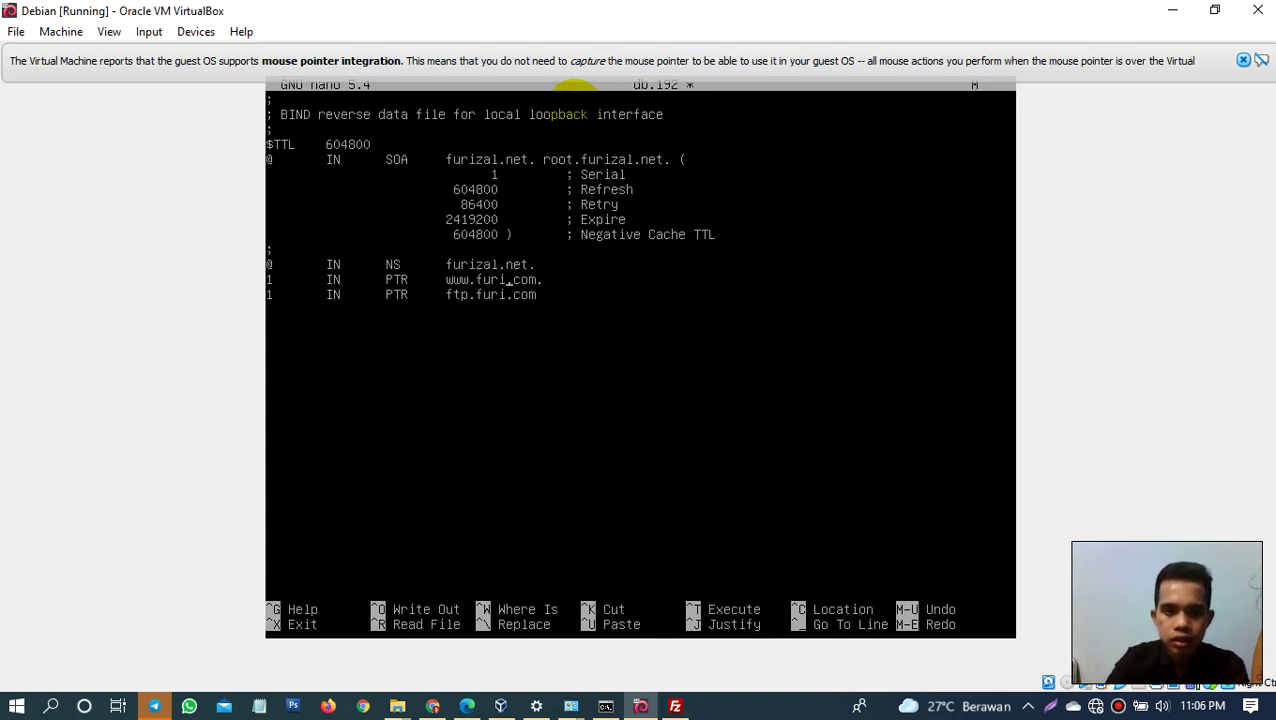
text(zal)
key(BackSpace)
key(BackSpace)
key(BackSpace)
text(net)
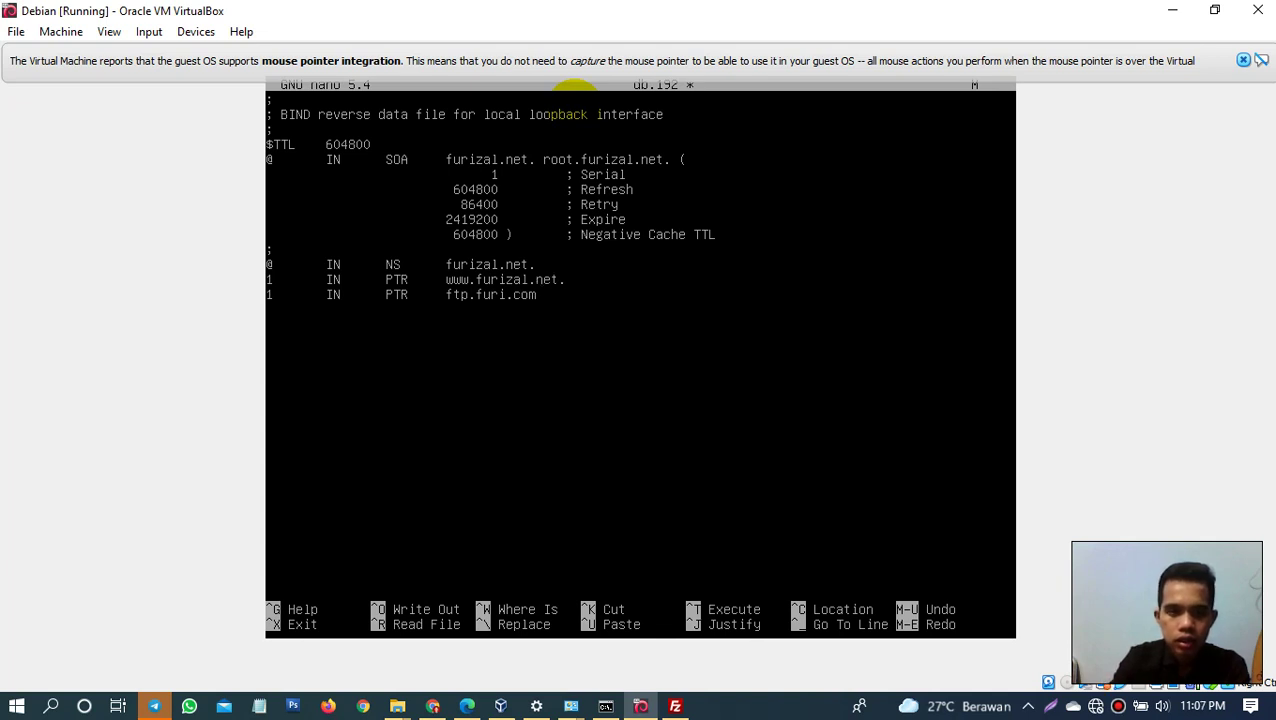
key(Left)
key(Left)
key(Left)
text(za)
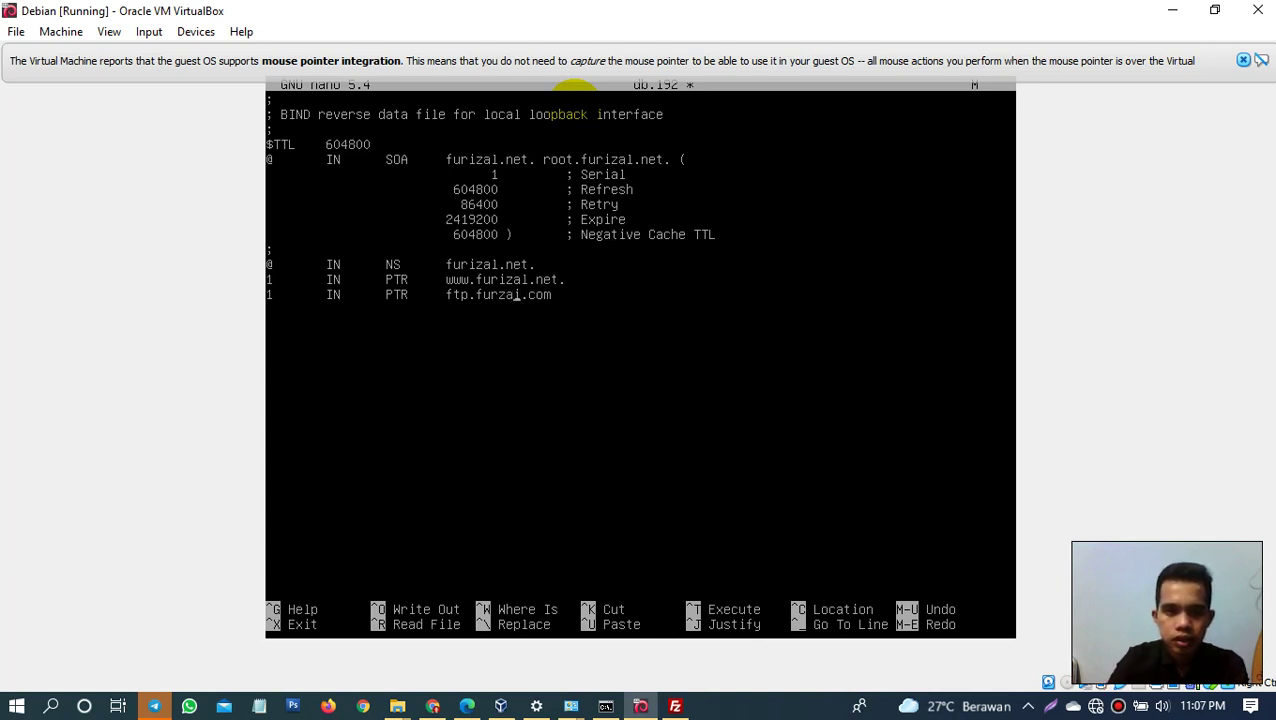
key(BackSpace)
key(BackSpace)
text(zal)
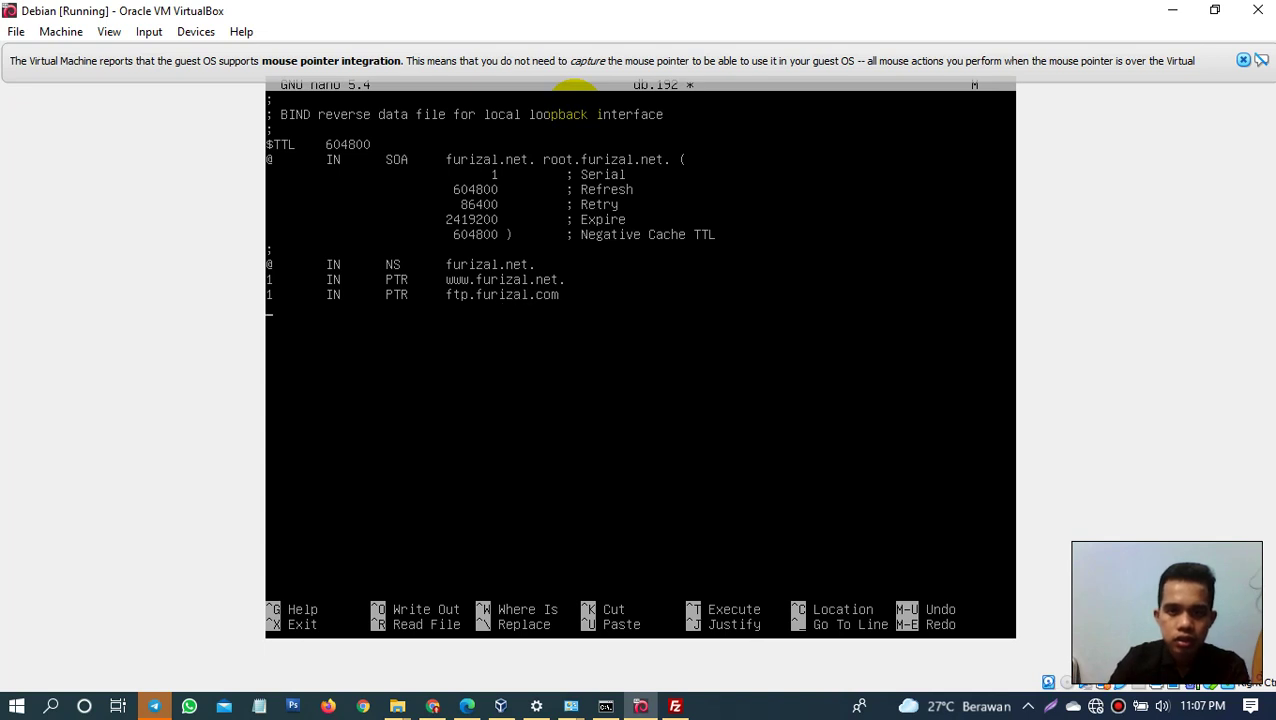
key(BackSpace)
key(BackSpace)
key(BackSpace)
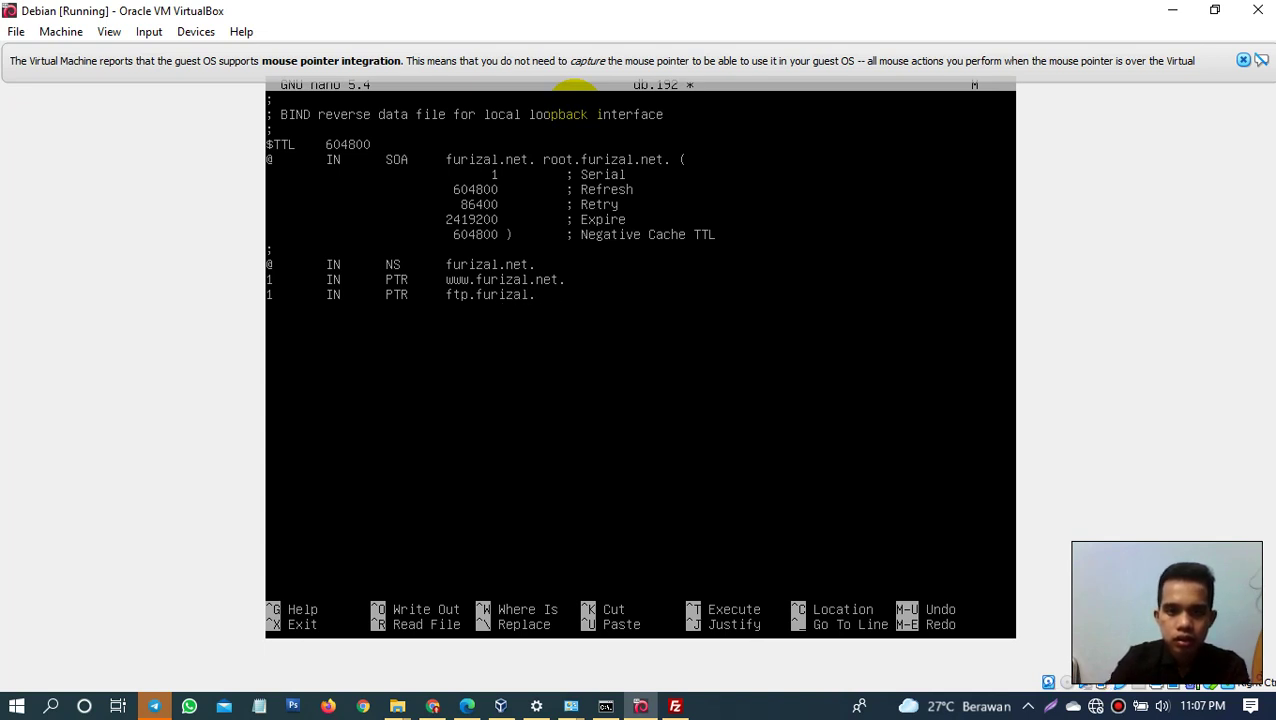
text(net)
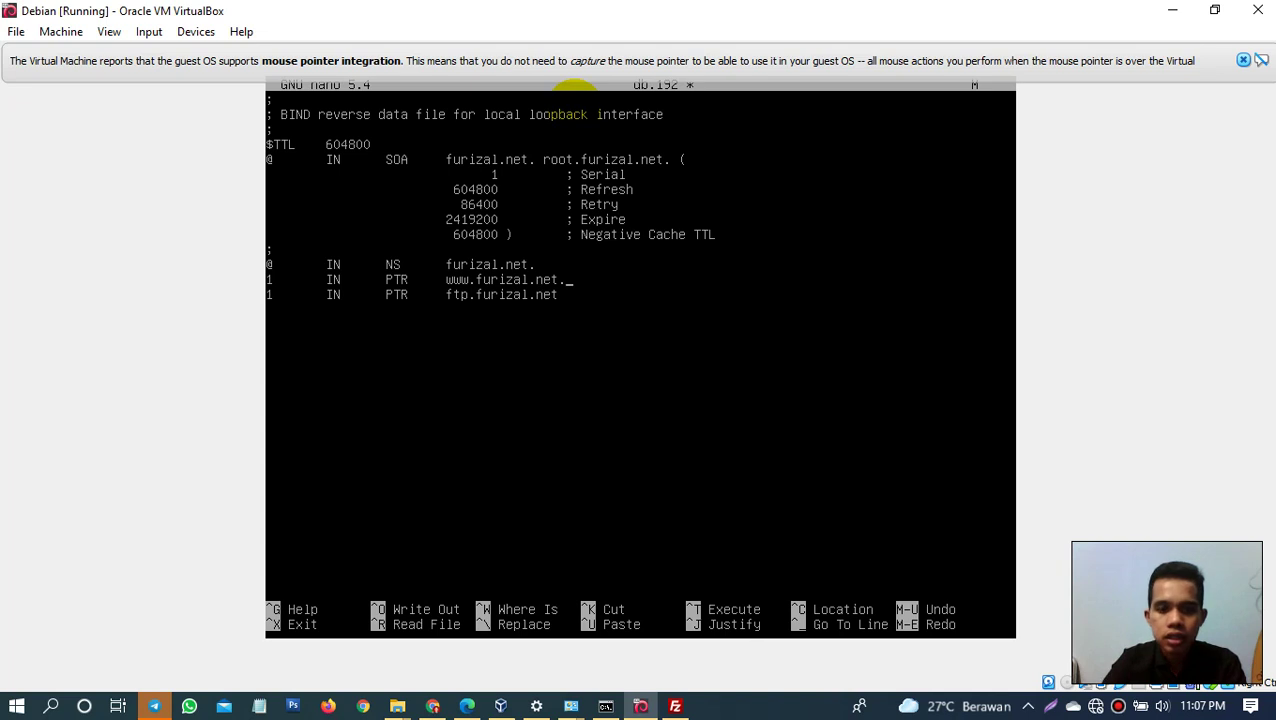
Step: Save db.192 and return to the shell
key(ctrl+o)
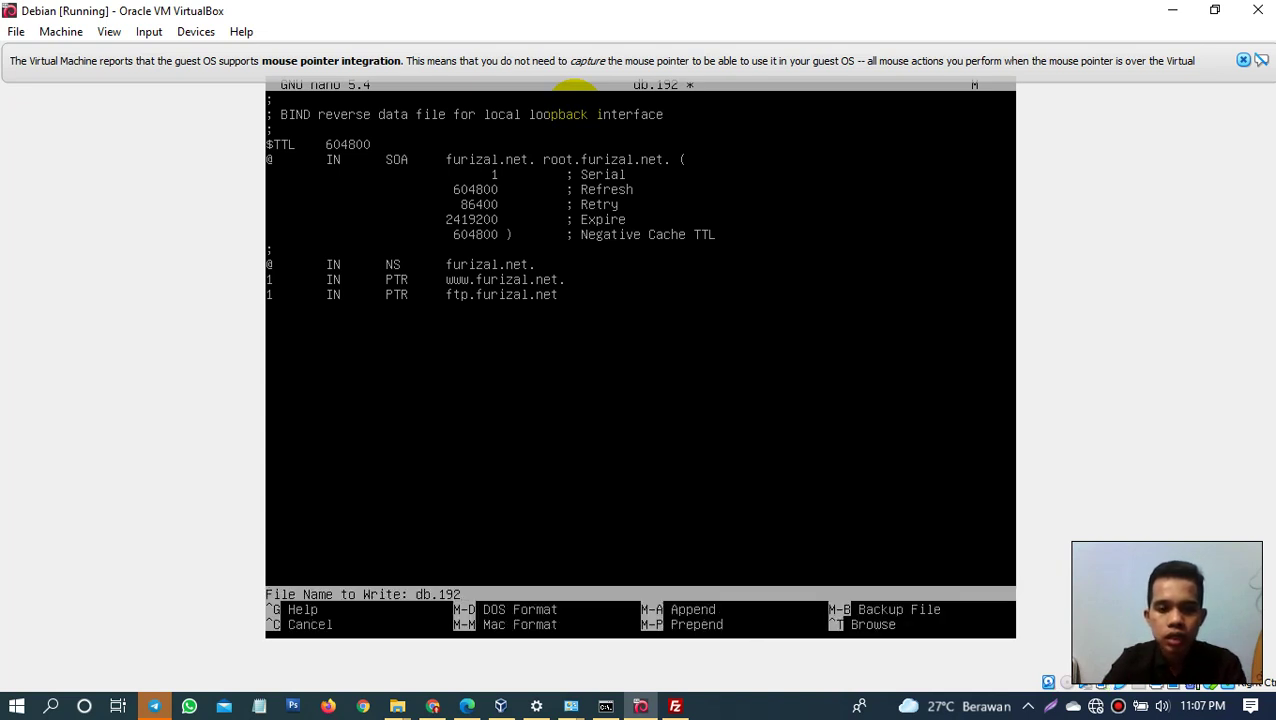
key(Return)
key(ctrl+x)
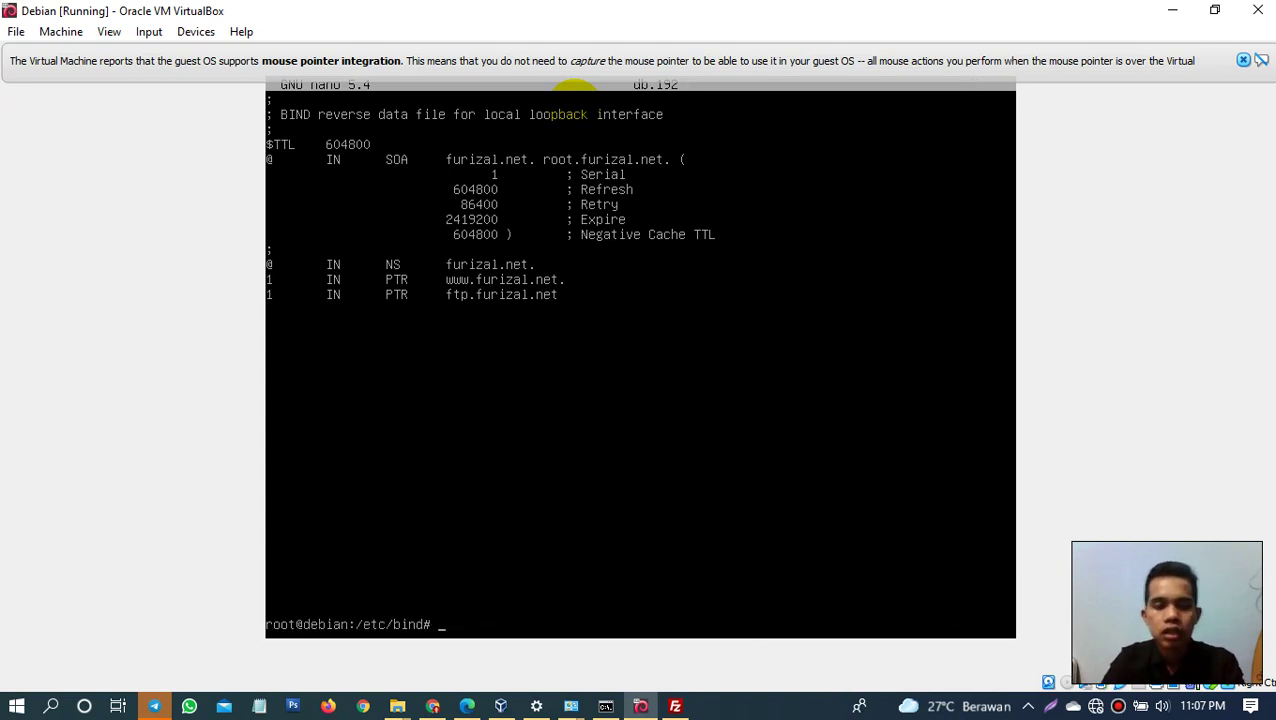
Step: Open the db.furi forward zone file in nano
key(Up)
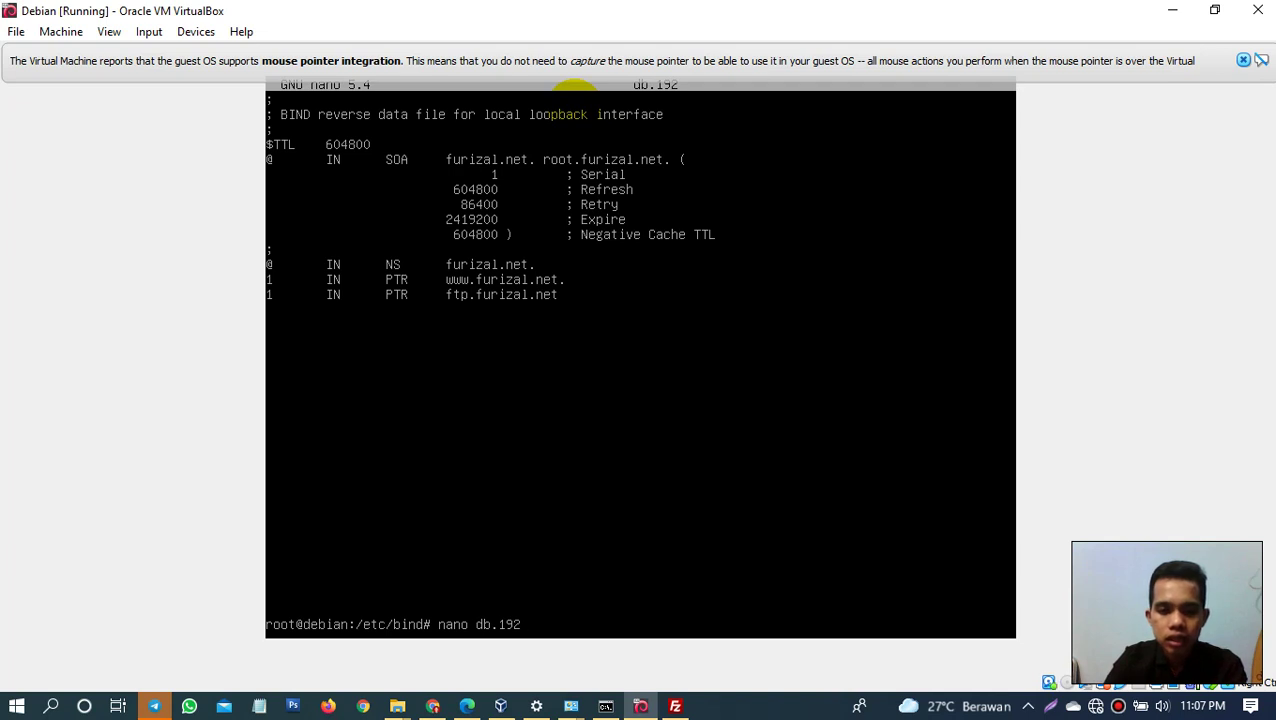
key(BackSpace)
key(BackSpace)
key(BackSpace)
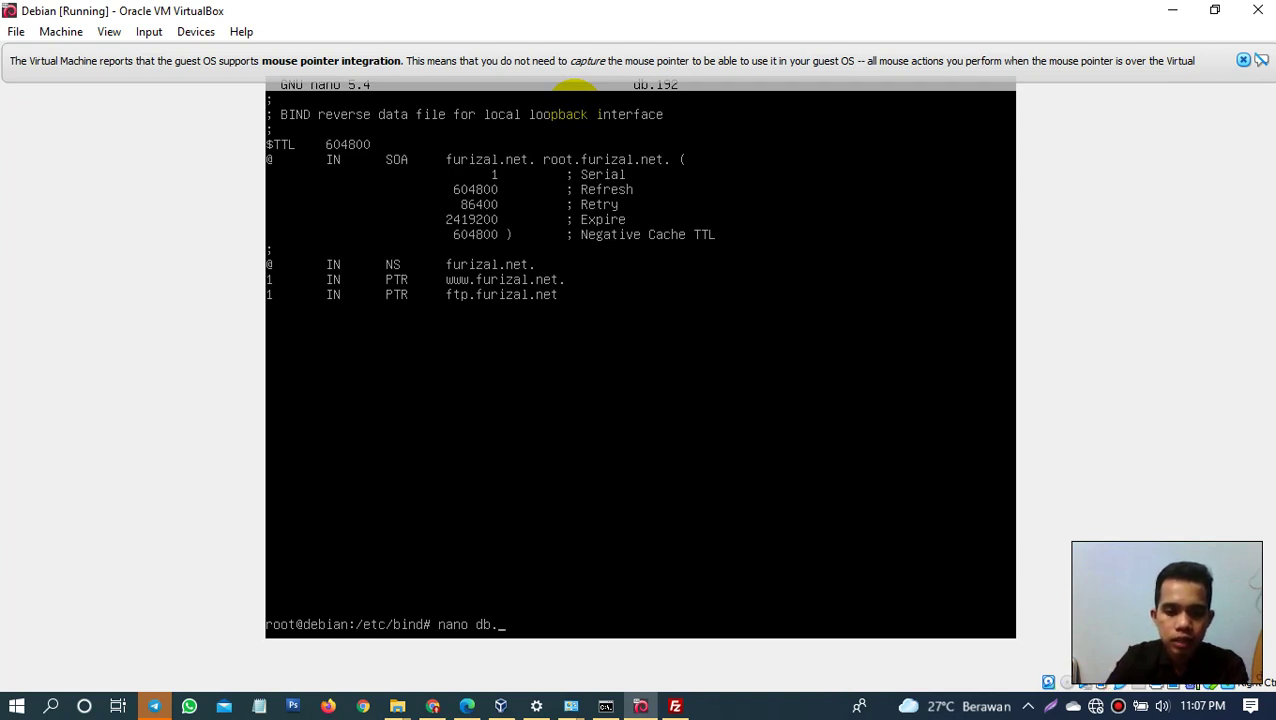
text(furi)
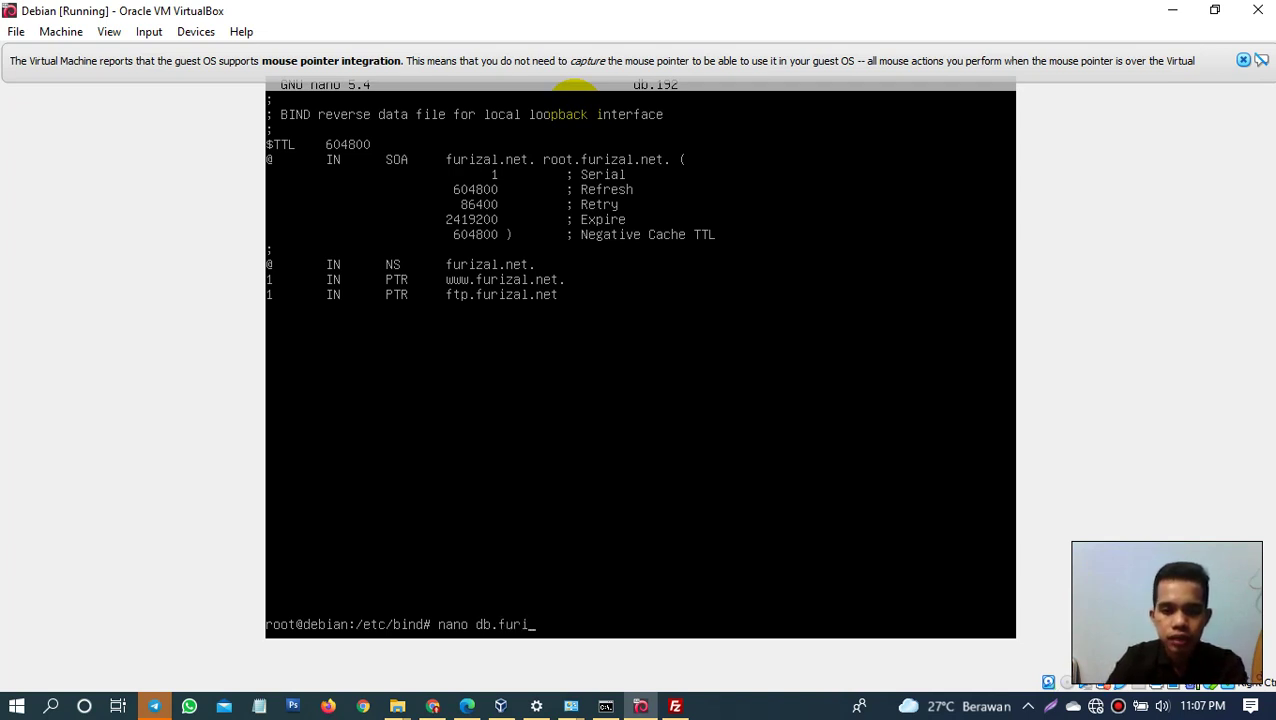
key(BackSpace)
key(BackSpace)
key(BackSpace)
key(BackSpace)
key(BackSpace)
key(BackSpace)
key(BackSpace)
key(BackSpace)
key(BackSpace)
key(BackSpace)
key(BackSpace)
key(BackSpace)
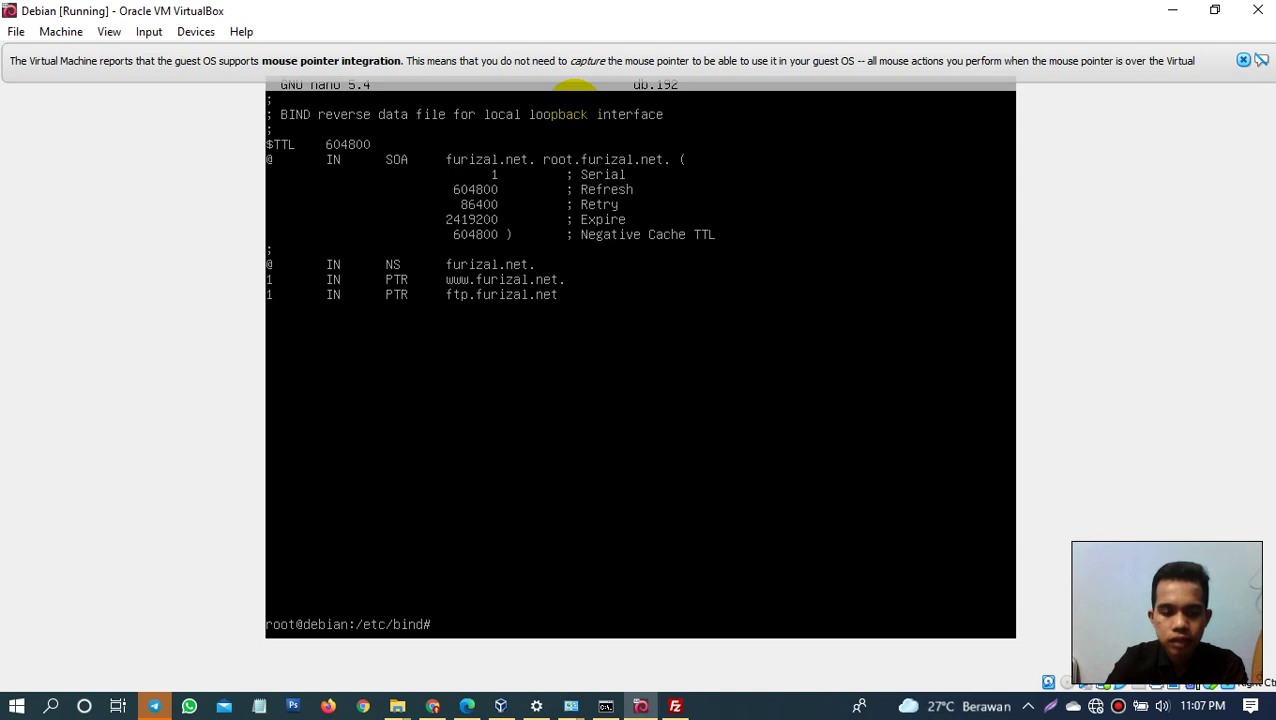
text(db)
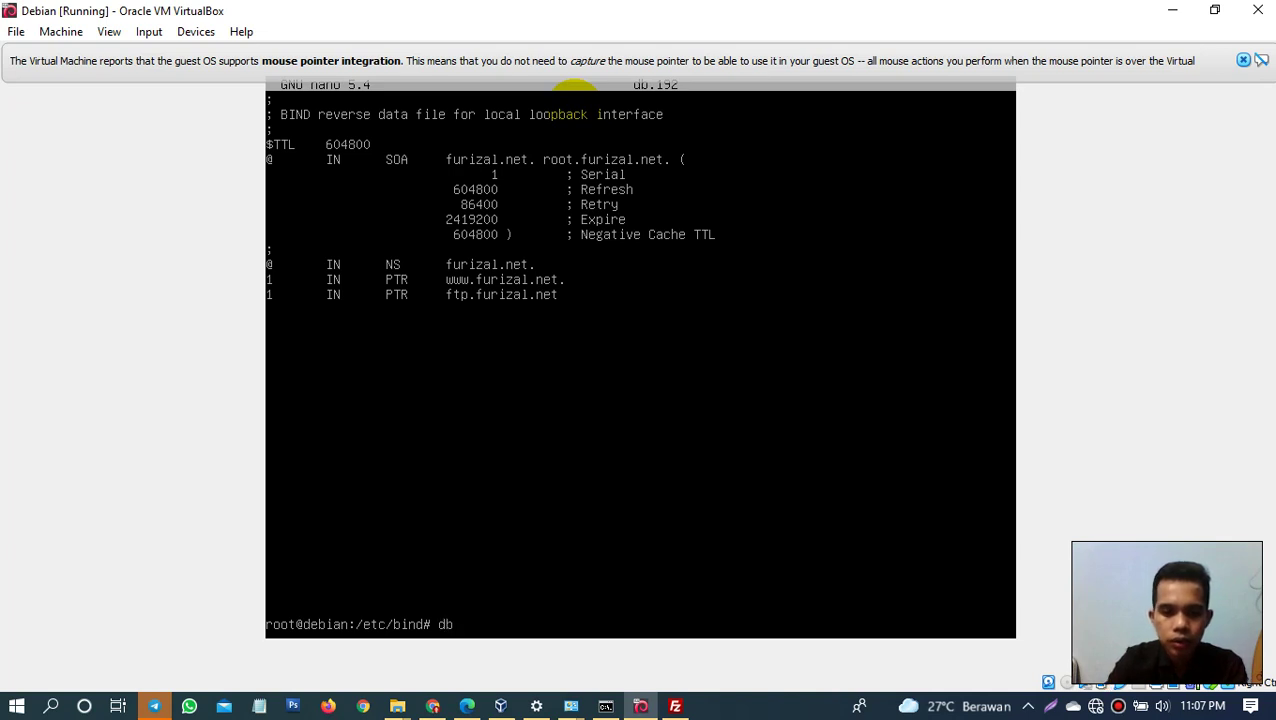
text(.)
key(BackSpace)
key(BackSpace)
key(BackSpace)
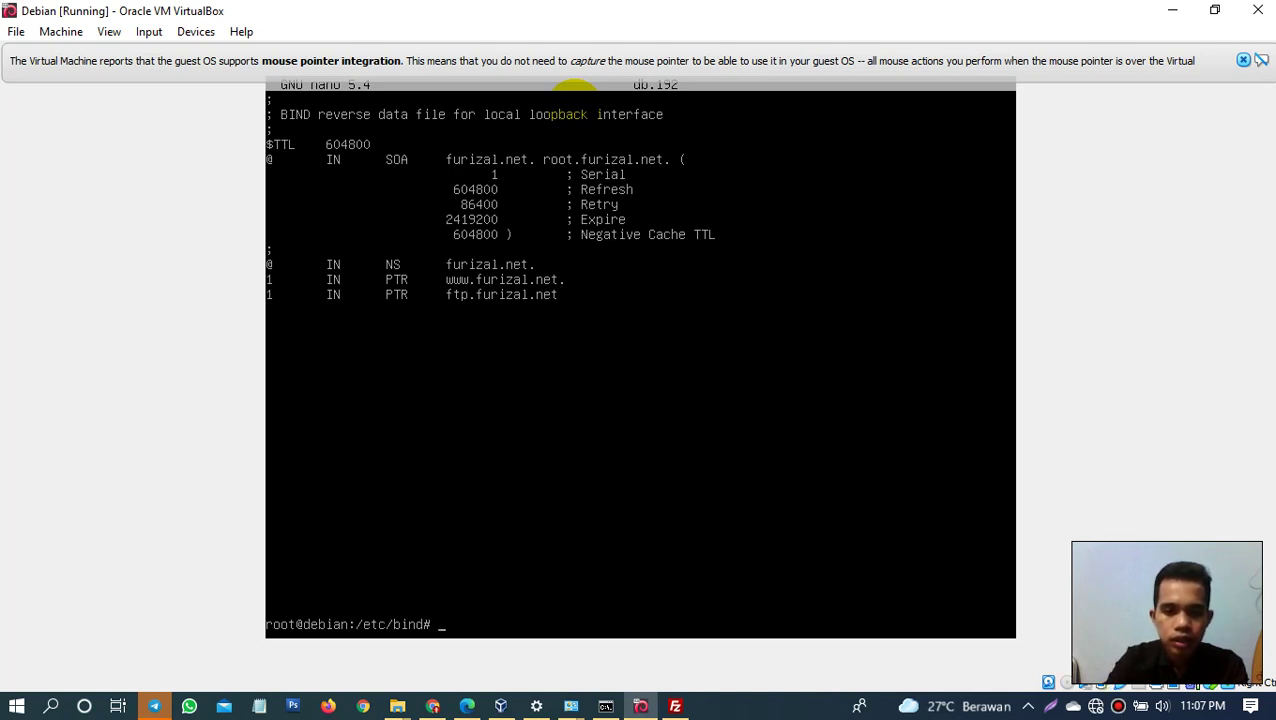
text(nano db)
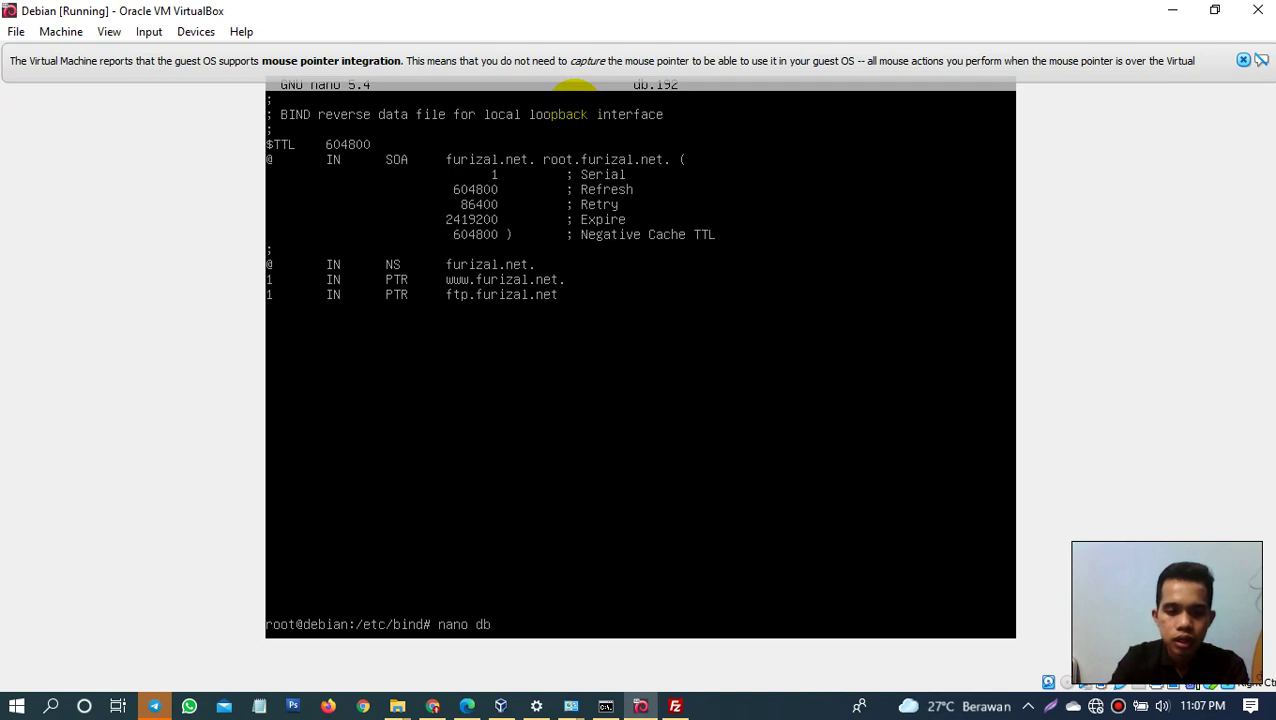
text(.furi)
key(Return)
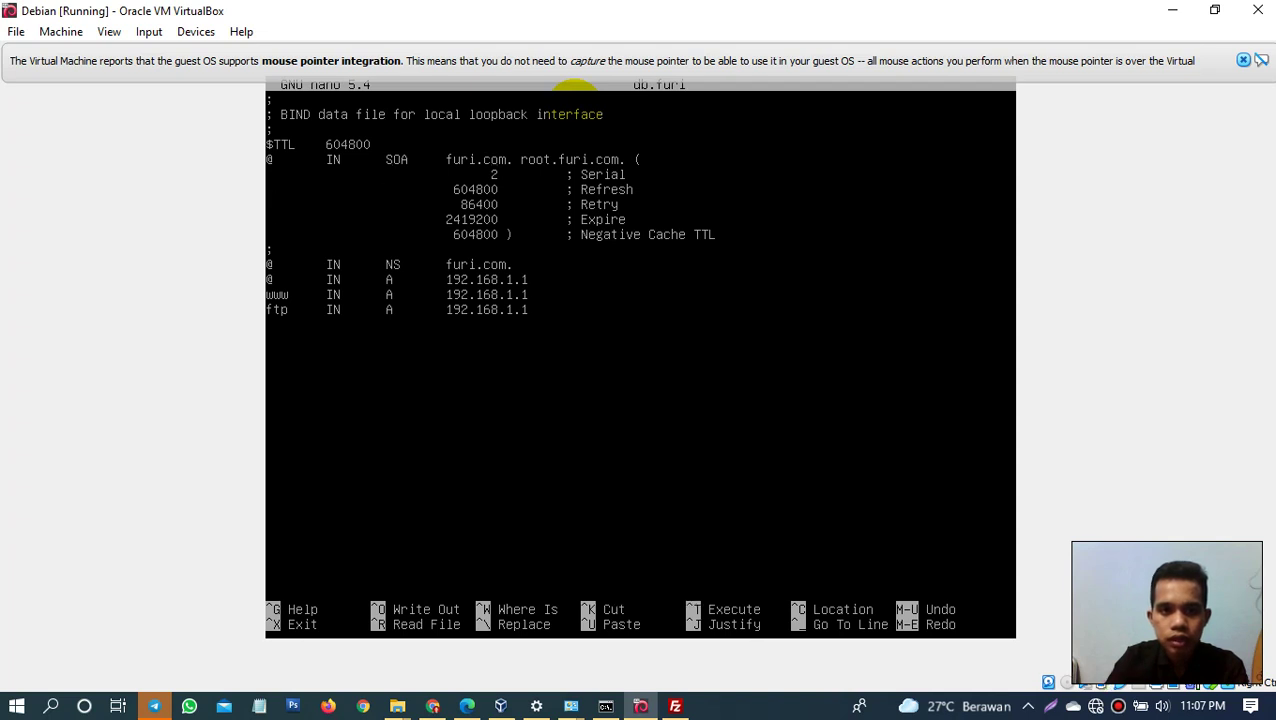
Step: Change the SOA domain and admin address in db.furi to furizal.net
text(zal)
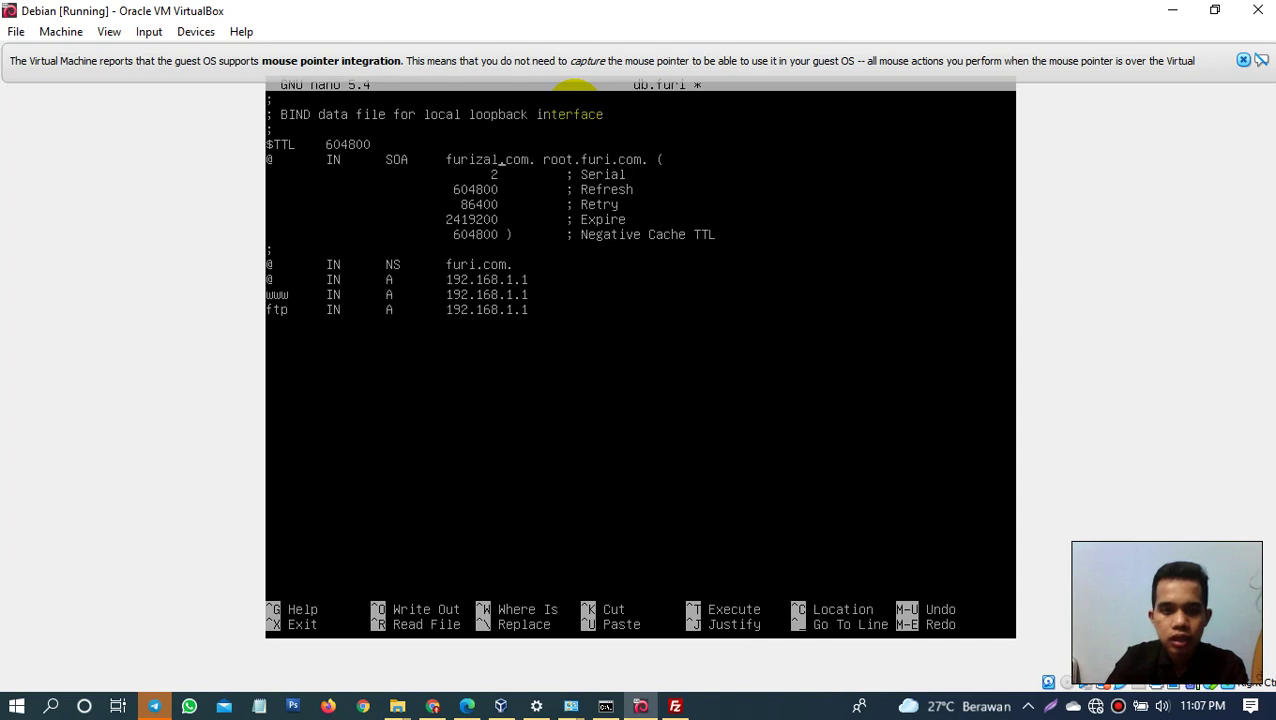
key(BackSpace)
key(BackSpace)
key(BackSpace)
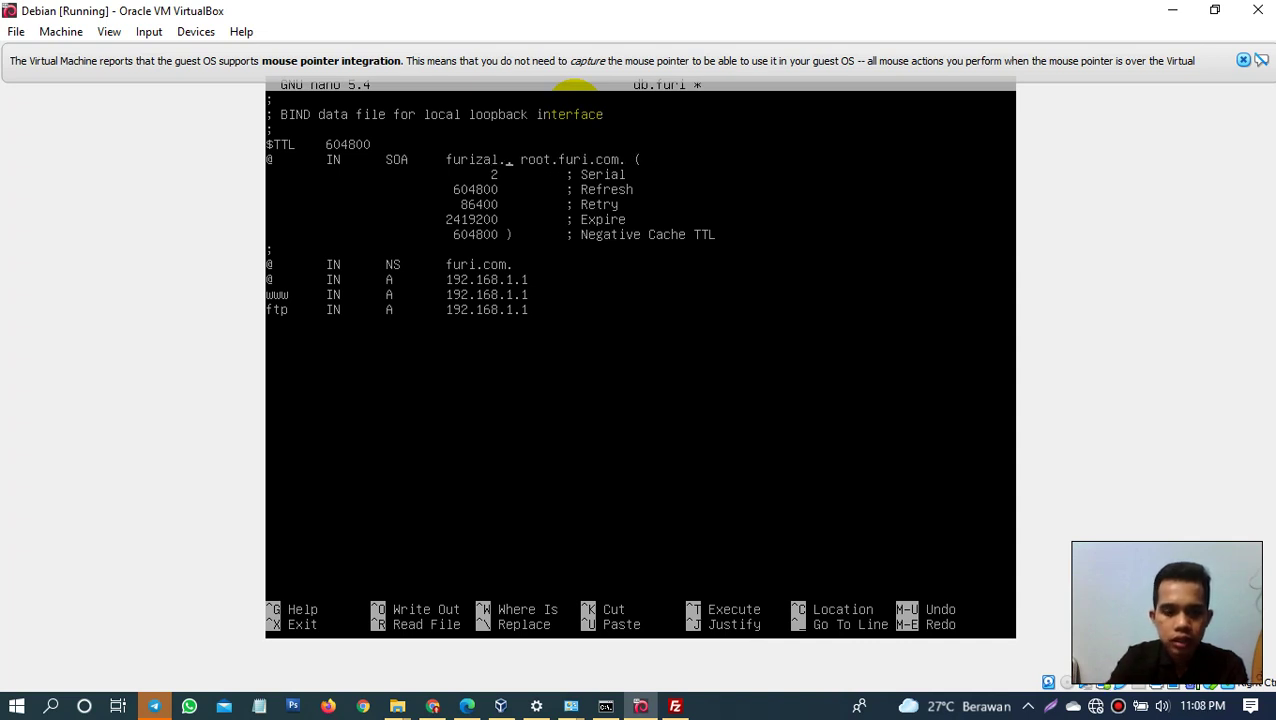
text(net.)
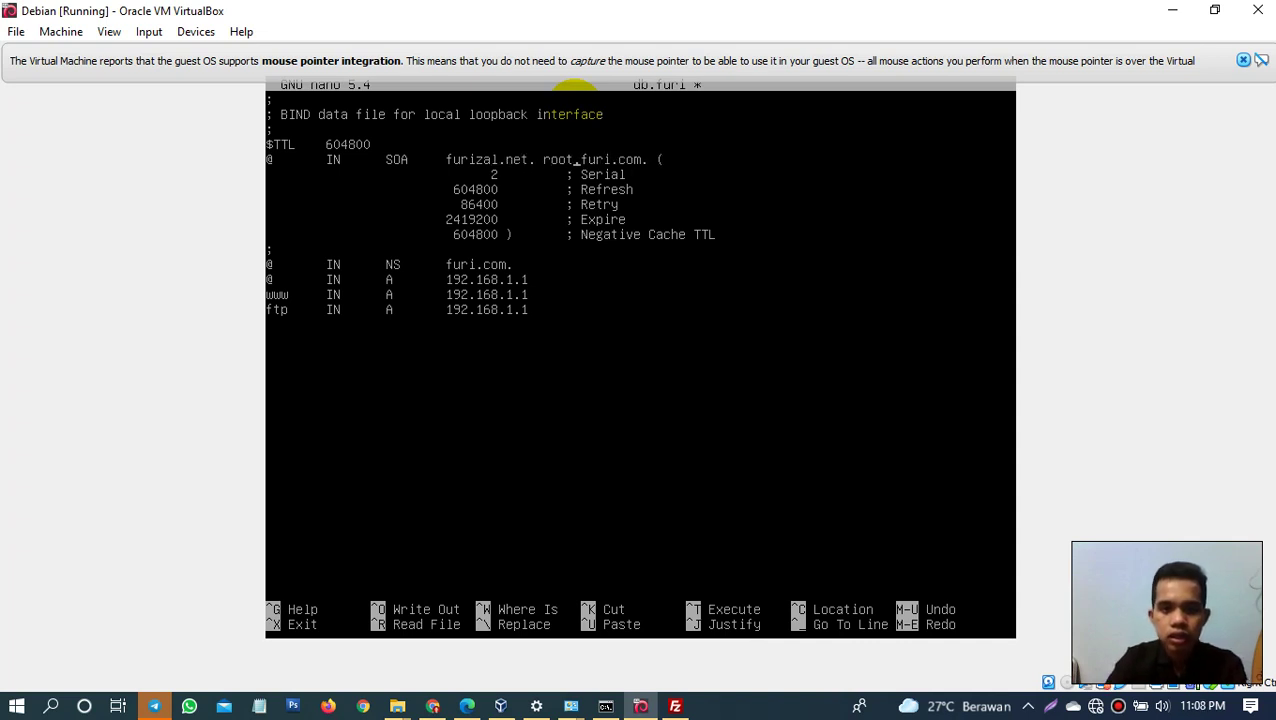
text(zal)
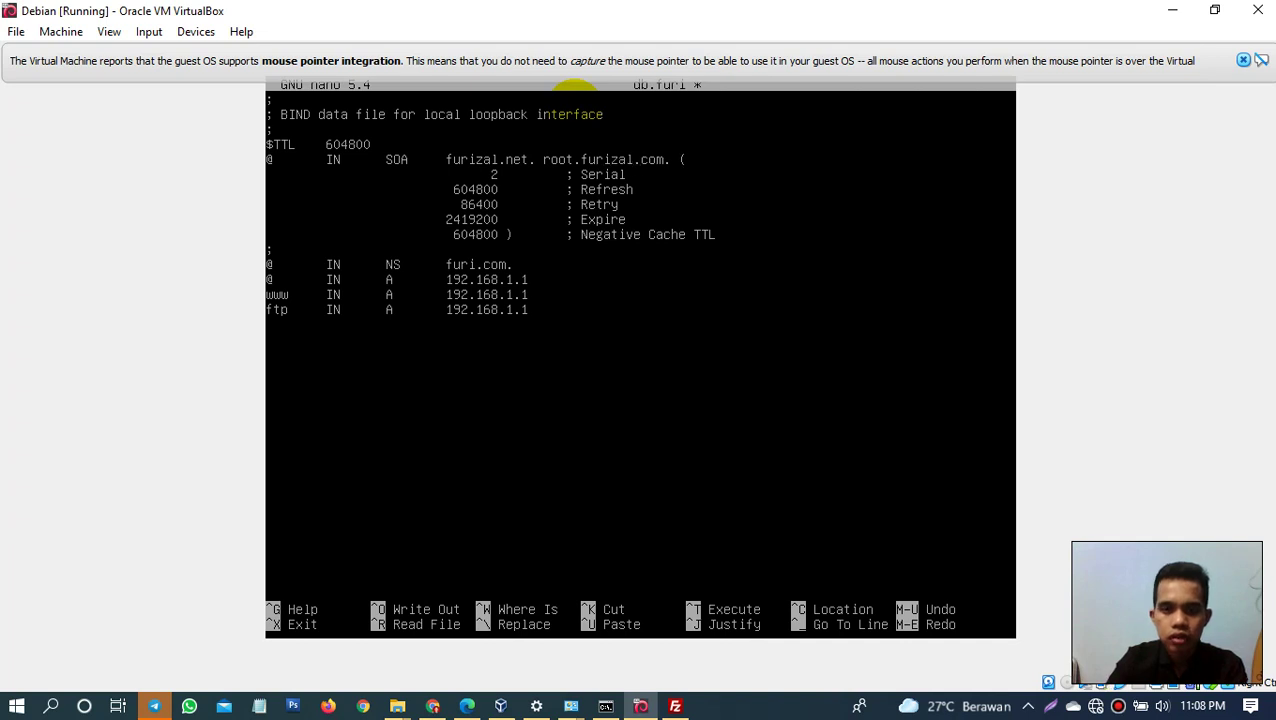
key(BackSpace)
key(BackSpace)
key(BackSpace)
key(BackSpace)
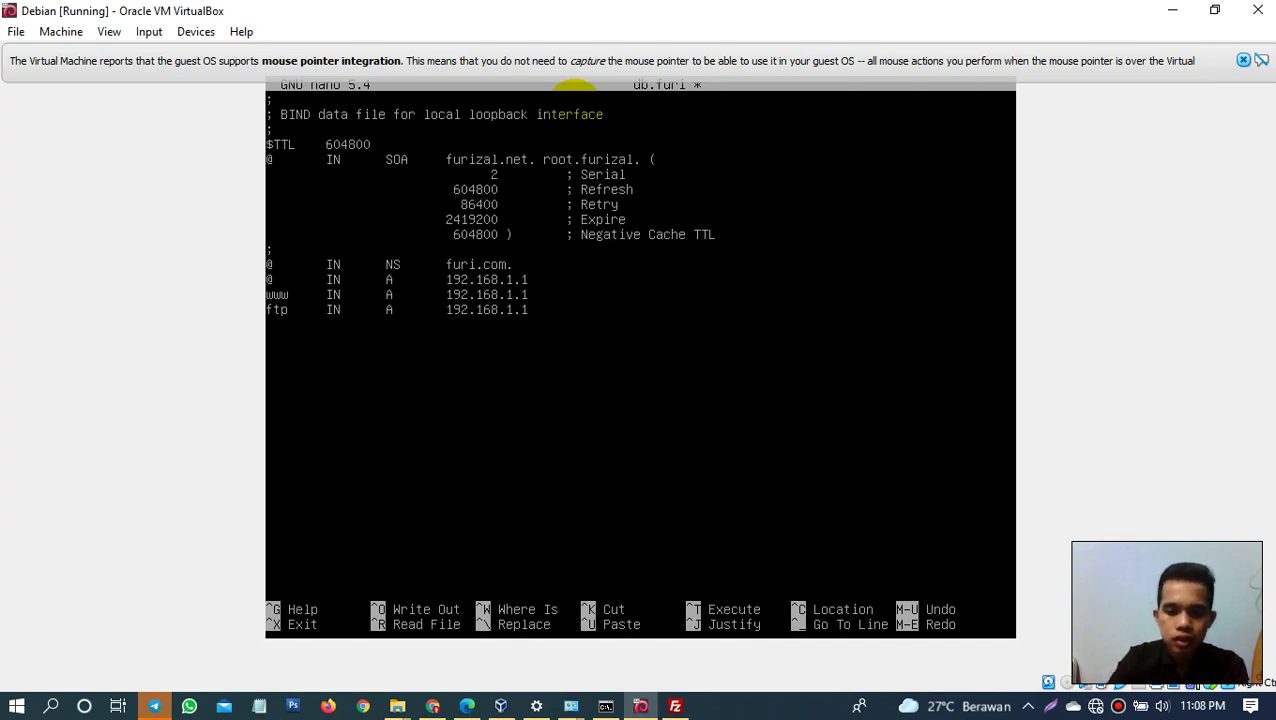
text(.net)
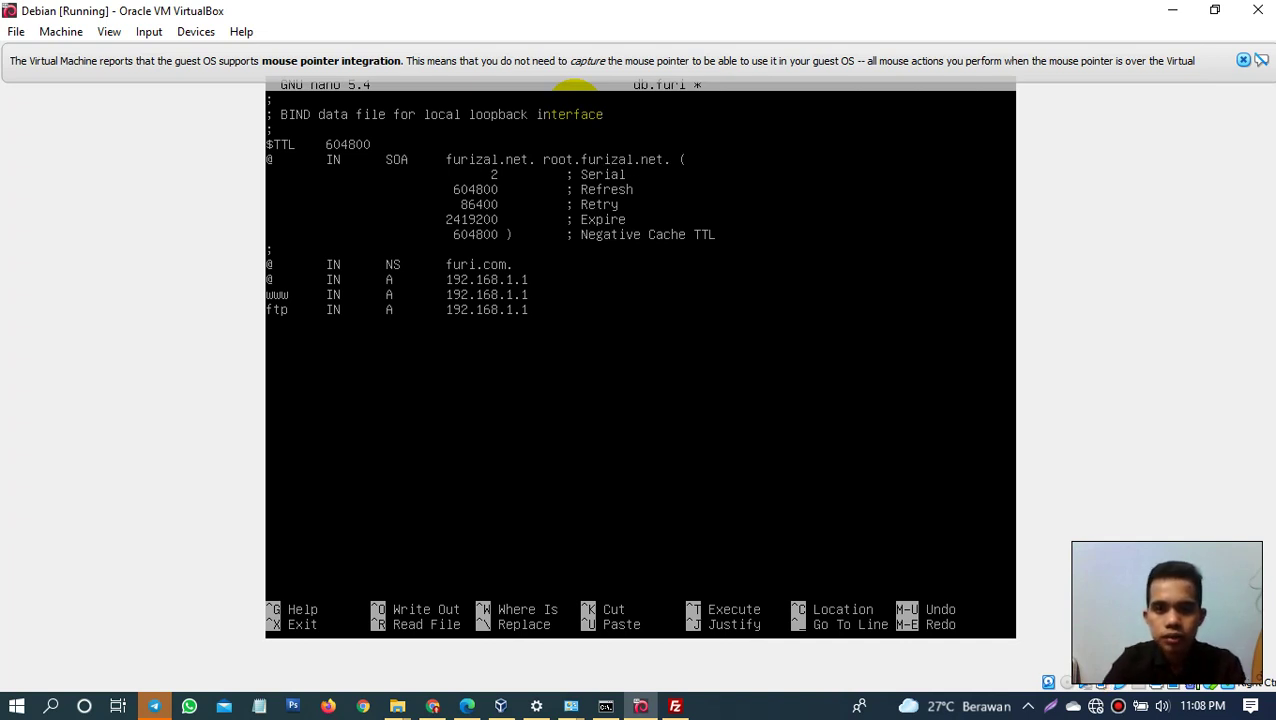
Step: Change the NS record value to furizal.net
key(Left)
key(Left)
key(Left)
key(Left)
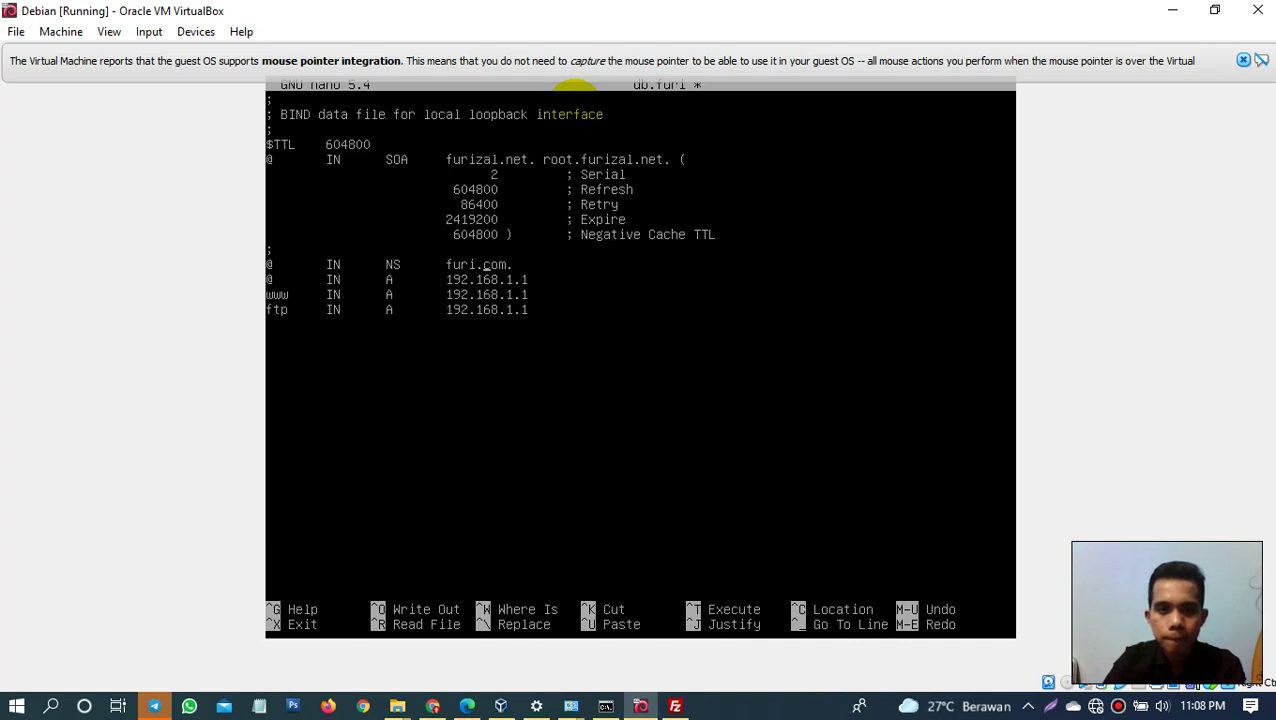
text(zal)
key(BackSpace)
key(BackSpace)
key(BackSpace)
key(BackSpace)
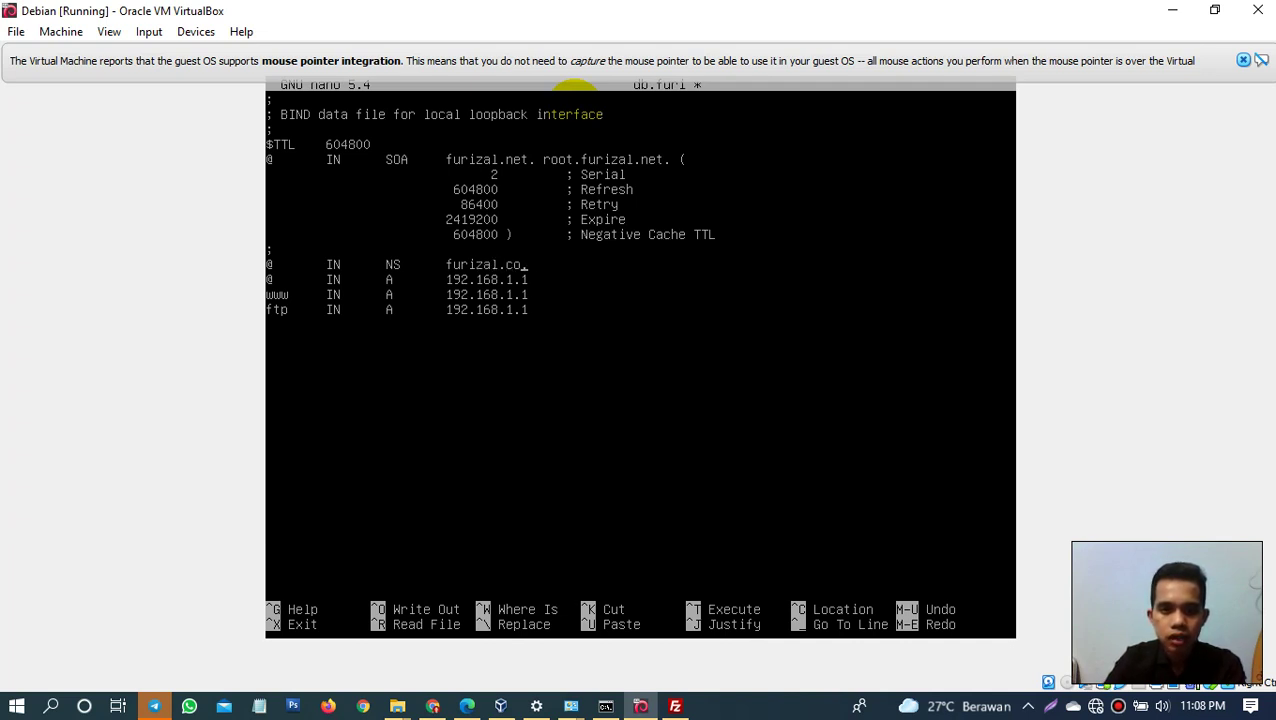
text(ney.)
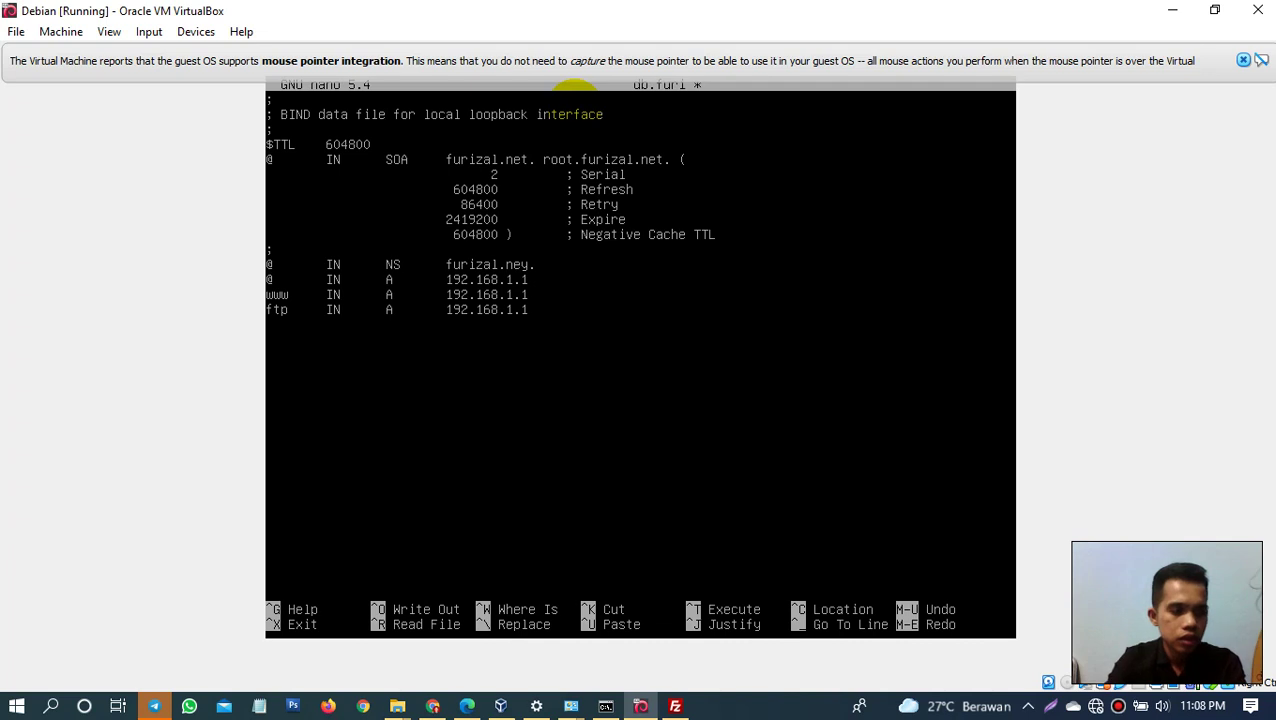
key(BackSpace)
key(BackSpace)
text(t.)
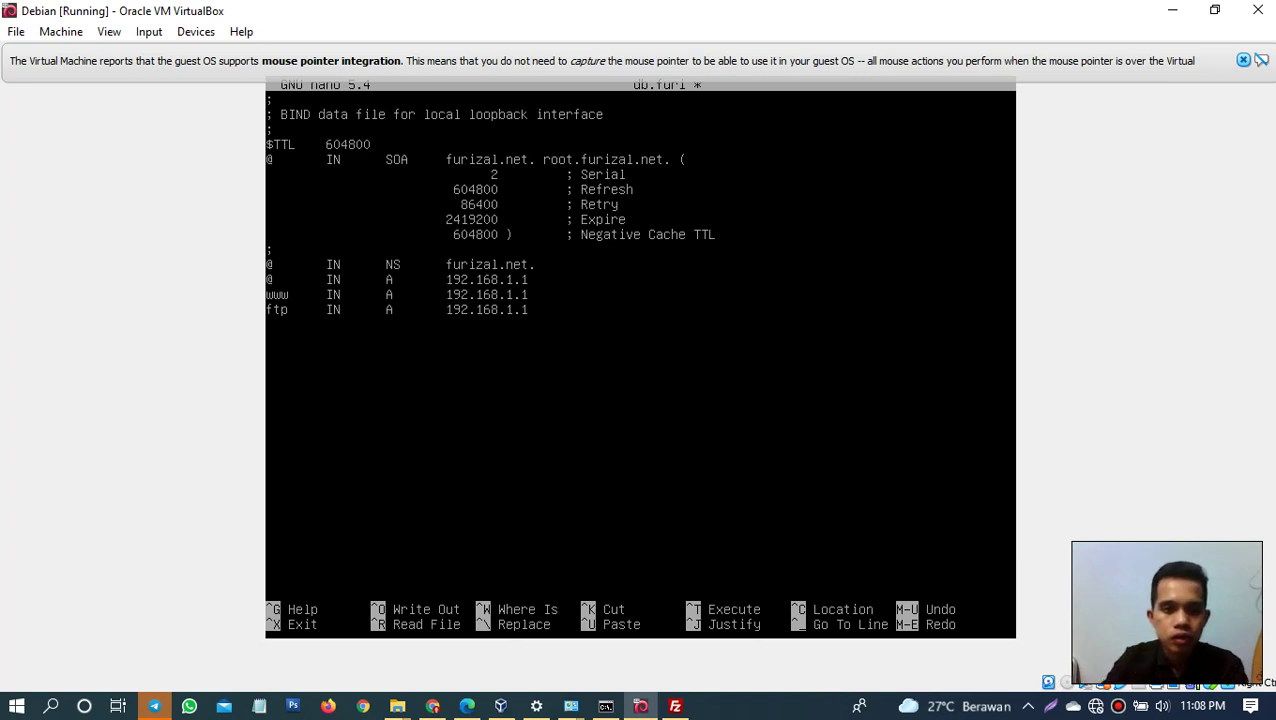
Step: Save db.furi, exit to the shell and recall the nano db.furi command
click(524, 295)
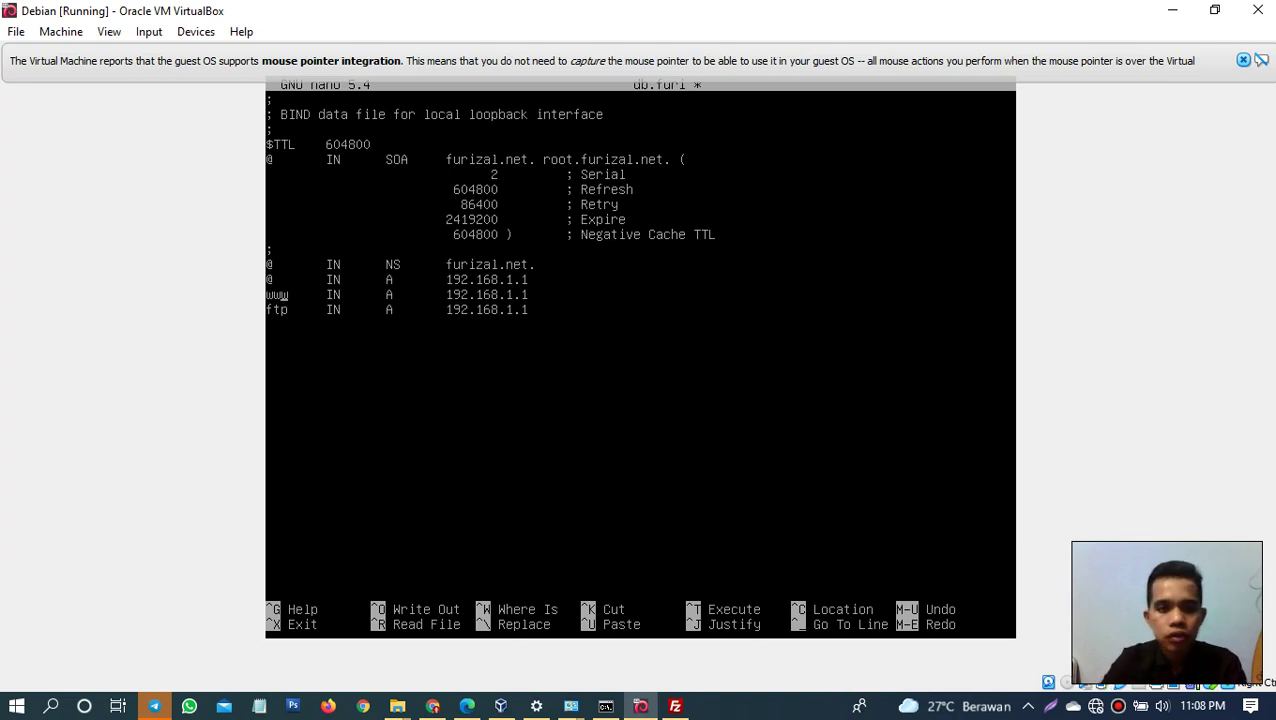
key(ctrl+s)
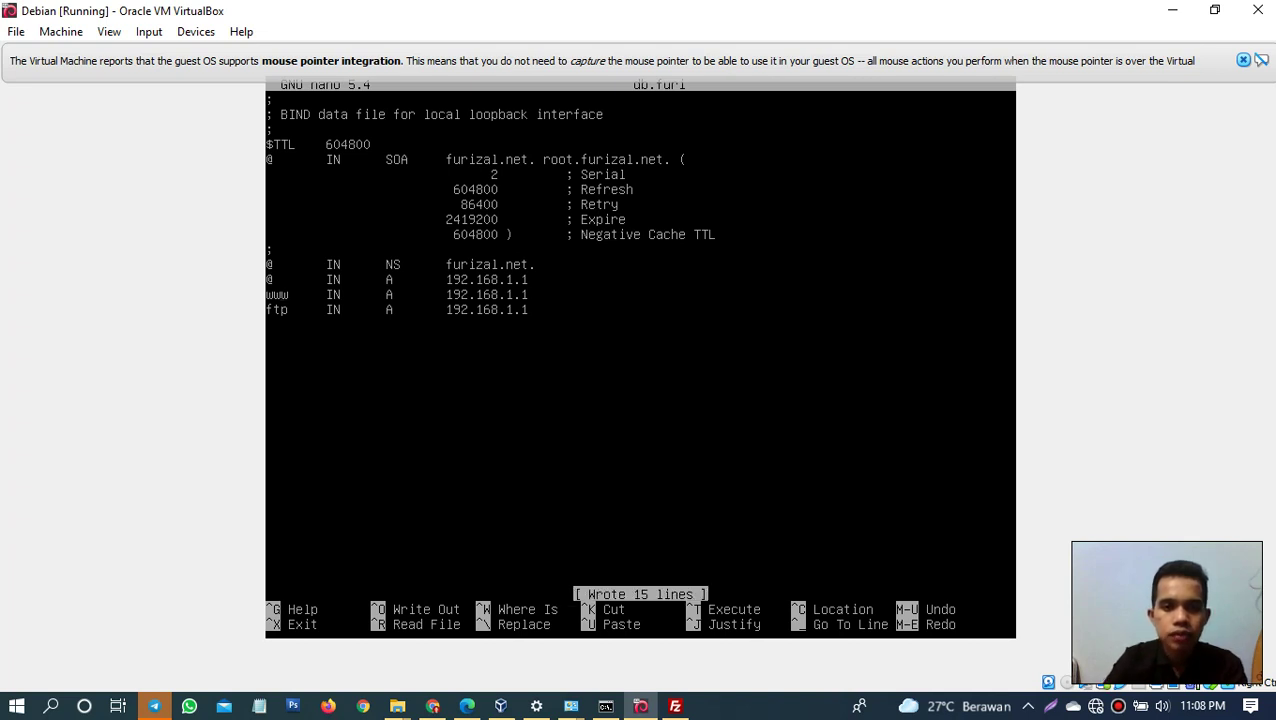
key(ctrl+o)
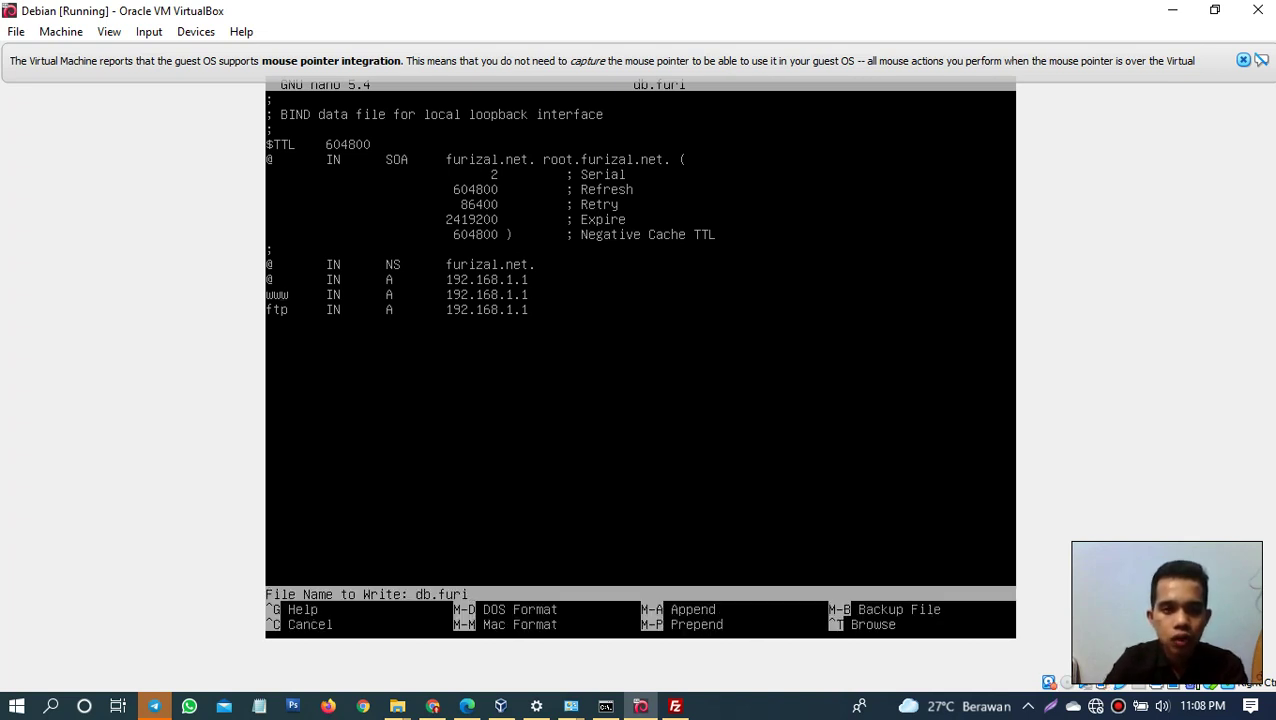
key(Return)
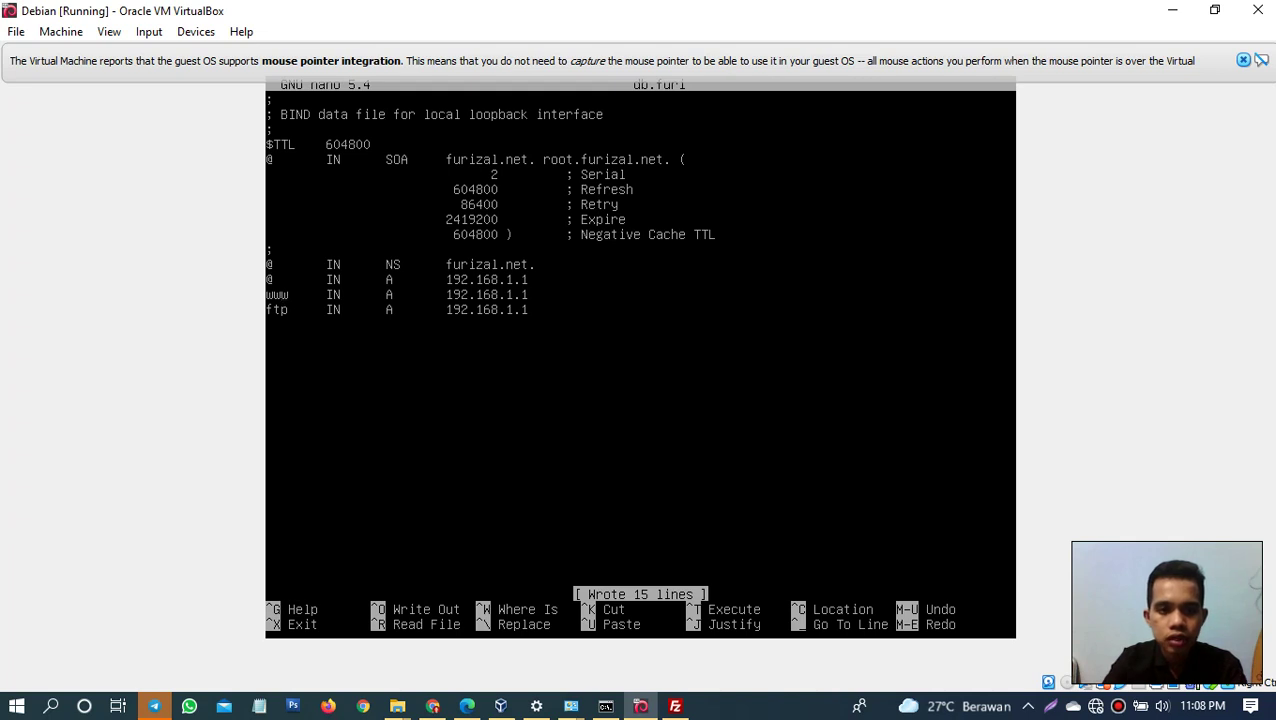
key(ctrl+x)
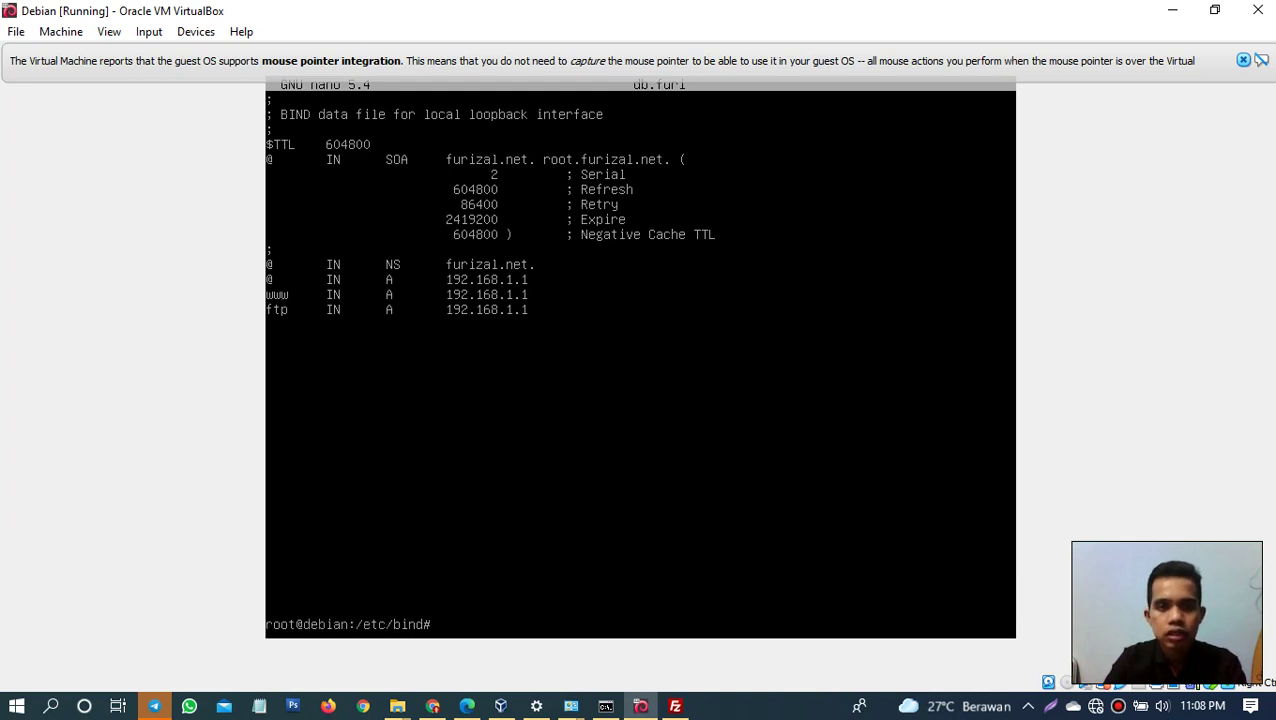
key(Up)
Step: Reopen db.furi to verify the records, close it, and open the Windows Start menu
key(Return)
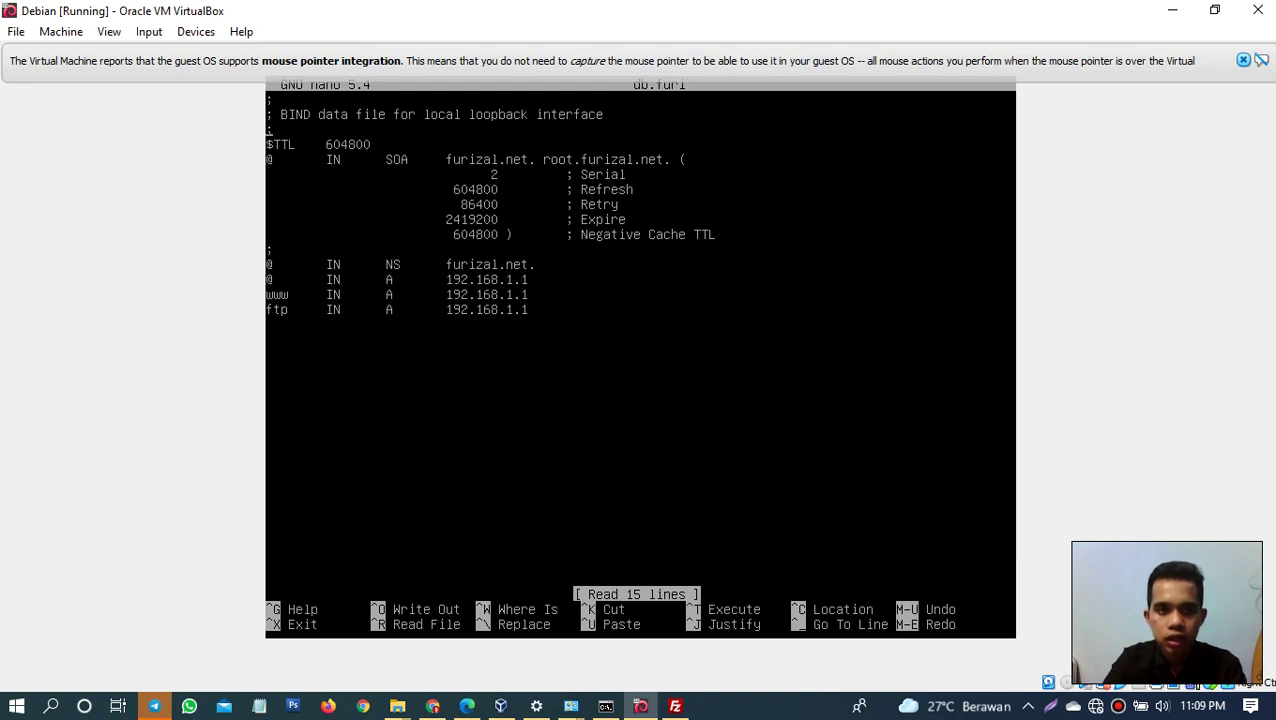
key(ctrl+x)
key(Return)
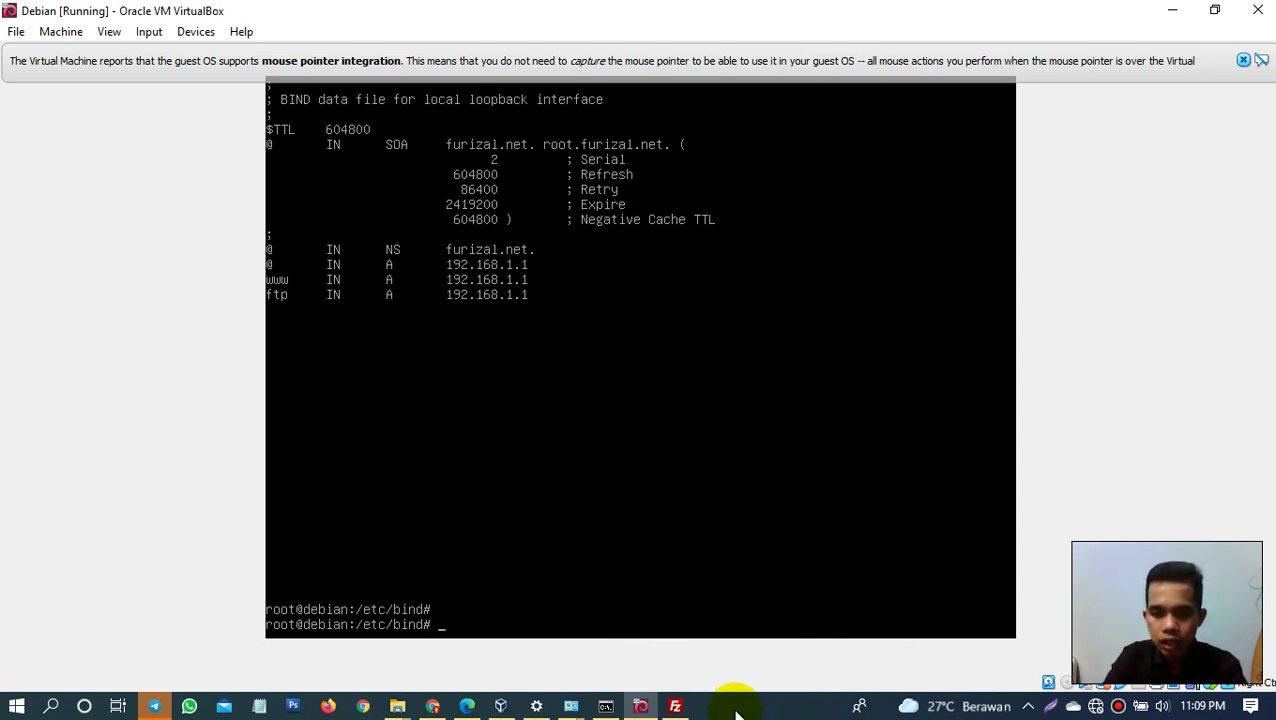
key(super)
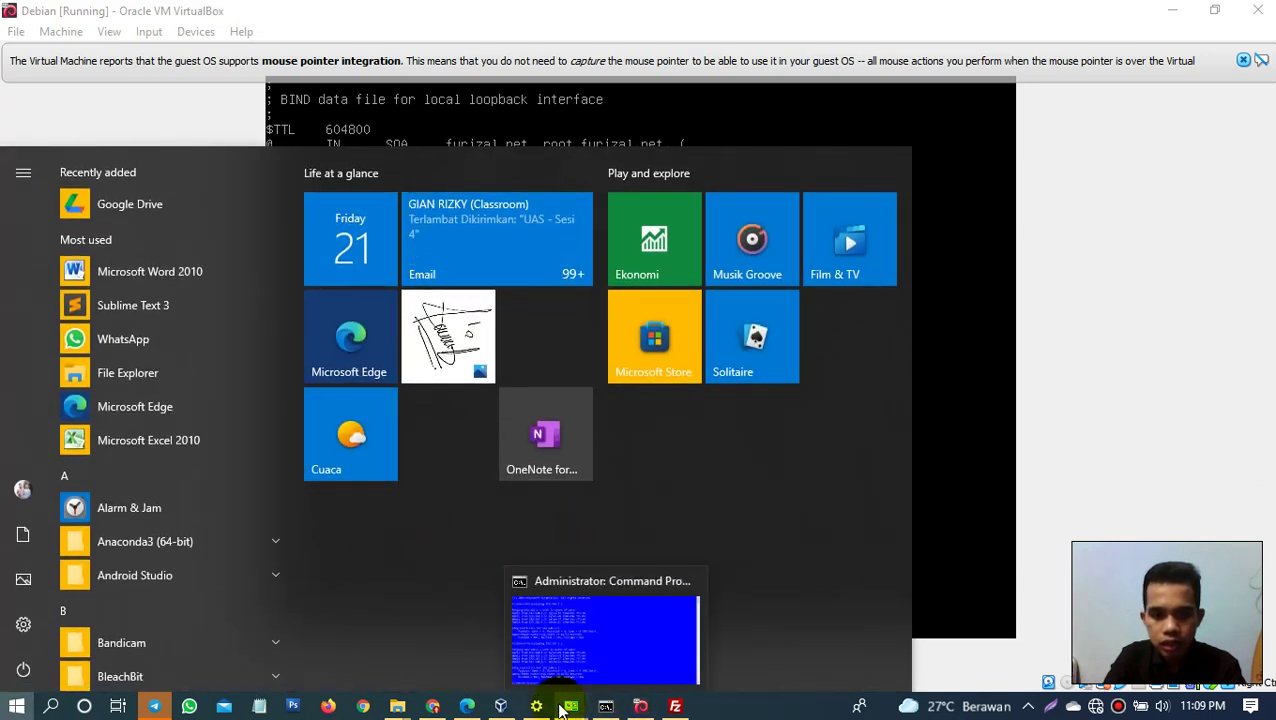
Step: Bring up the host Command Prompt, then return focus to the Debian VM console
mouse_move(612, 712)
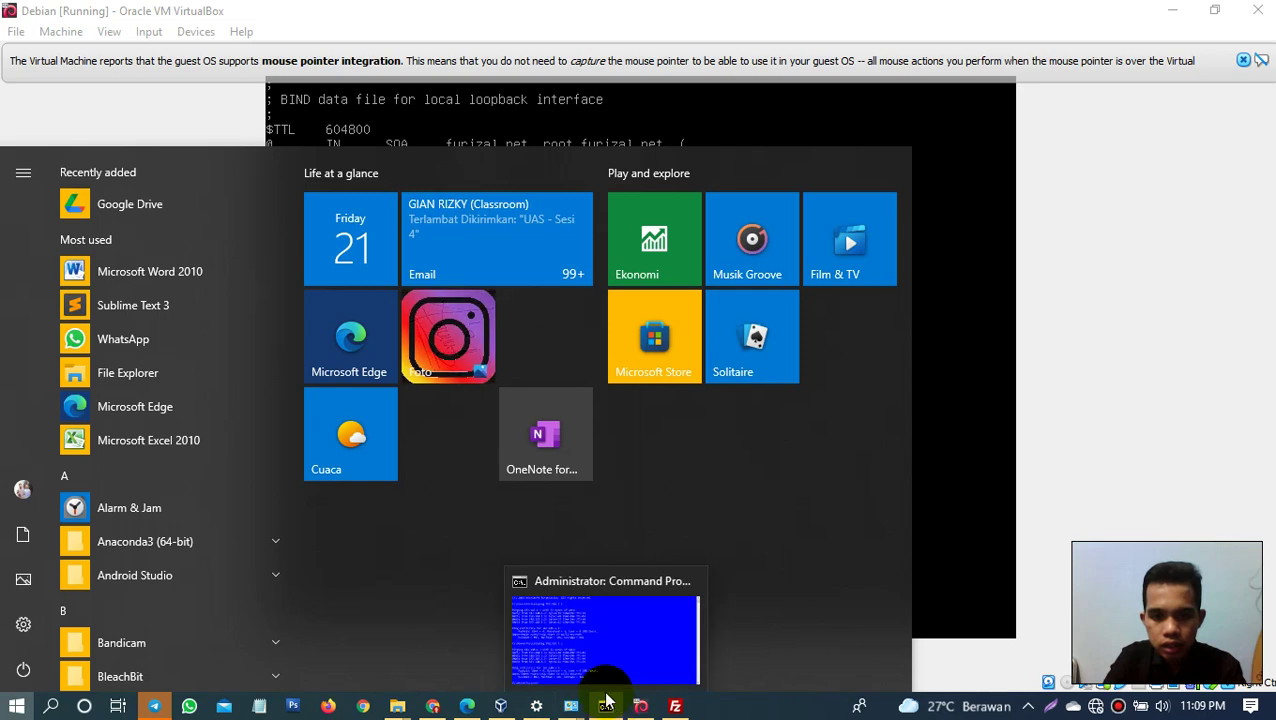
mouse_move(596, 669)
click(578, 628)
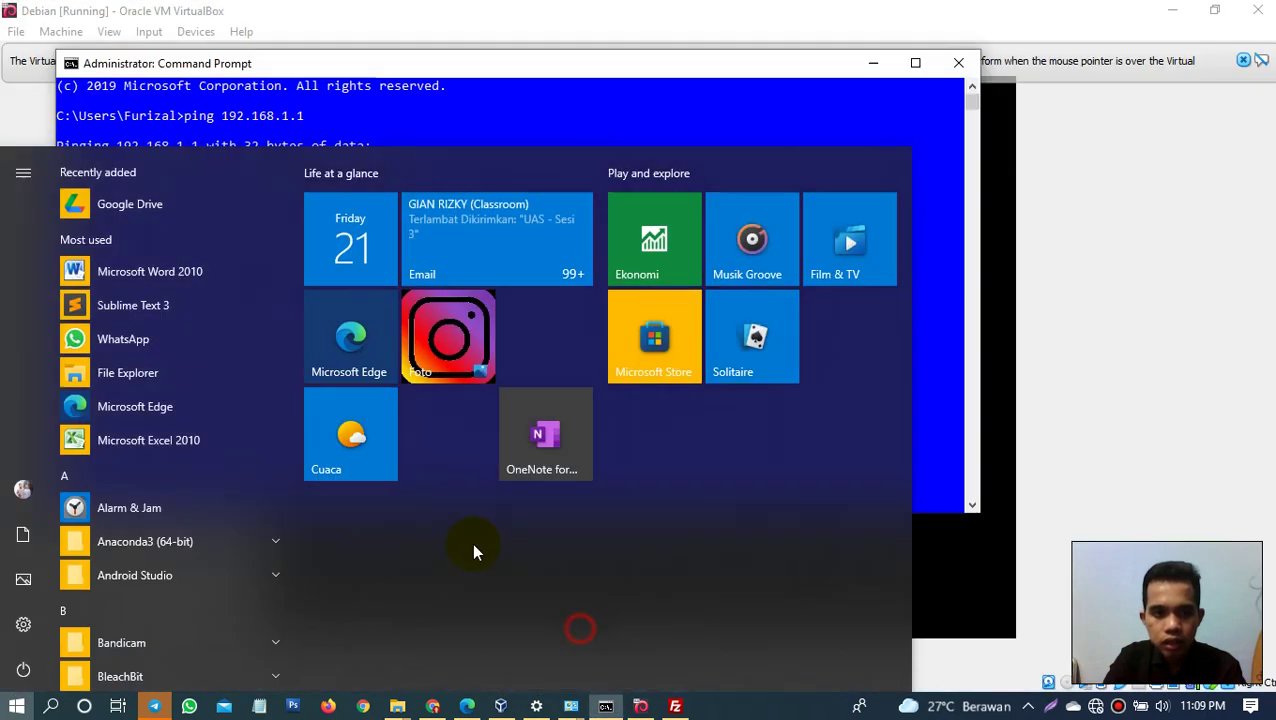
text(192.1)
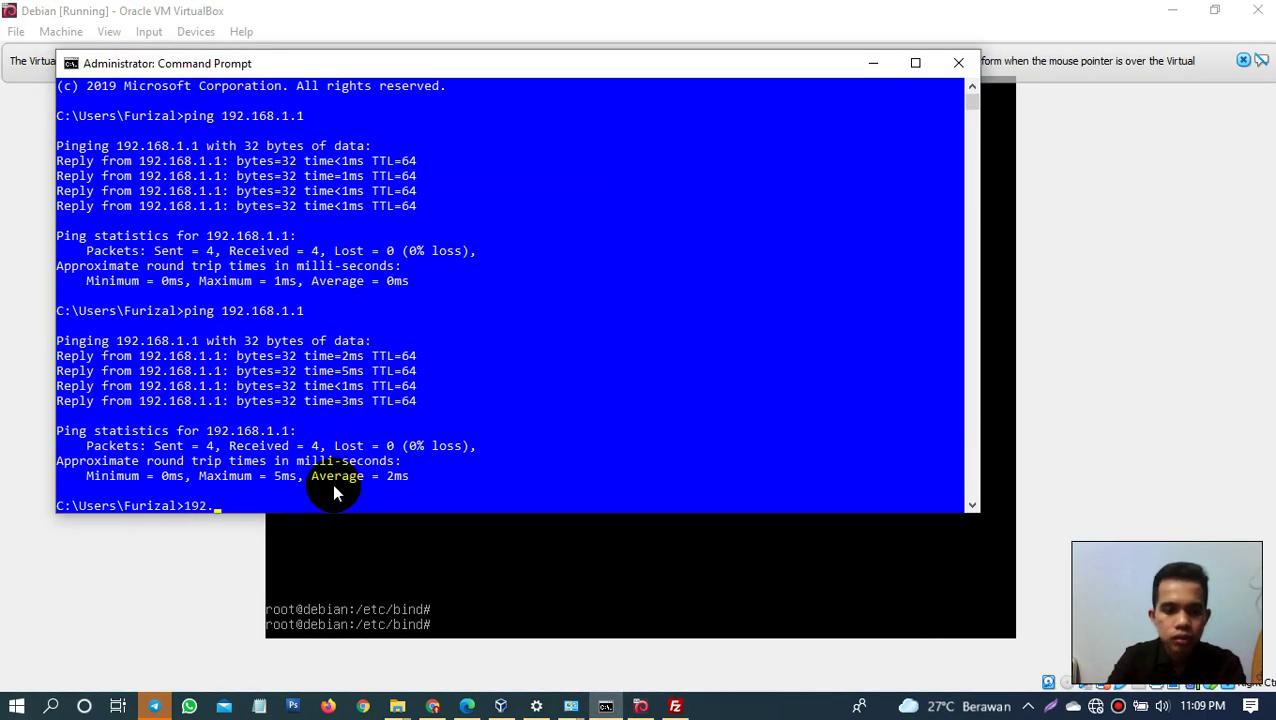
key(BackSpace)
key(BackSpace)
key(BackSpace)
key(BackSpace)
key(BackSpace)
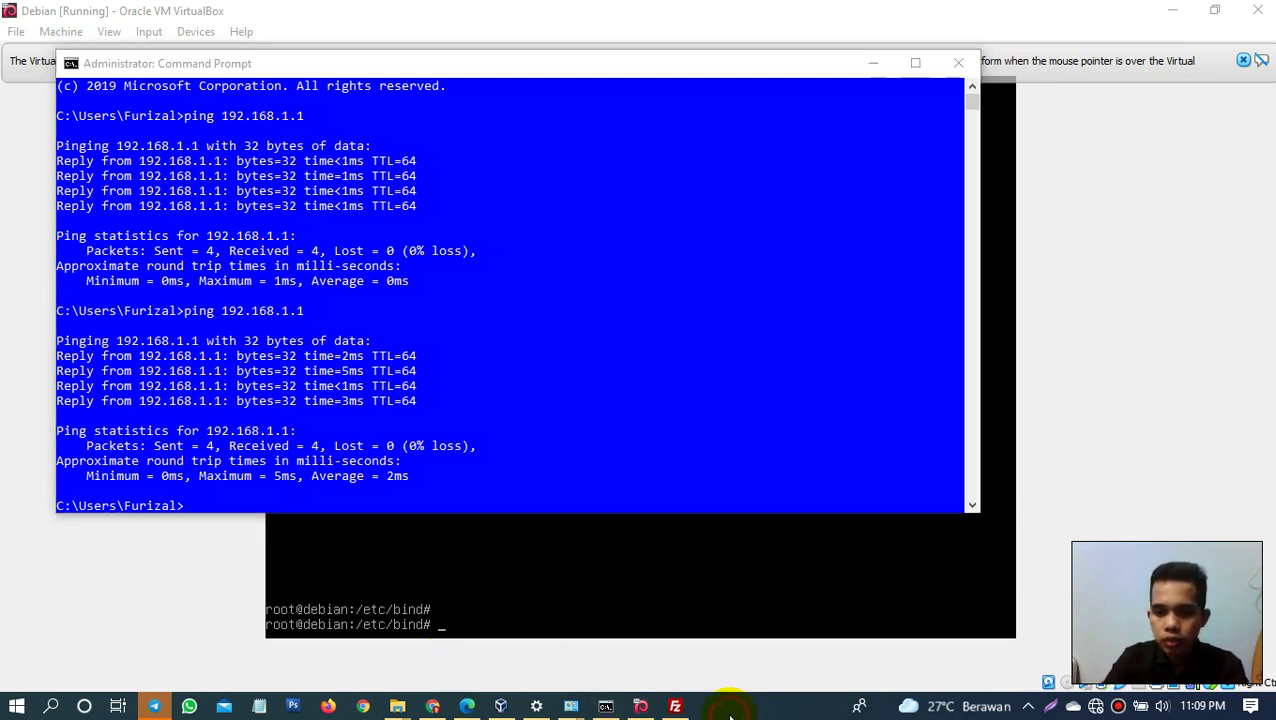
key(alt+Tab)
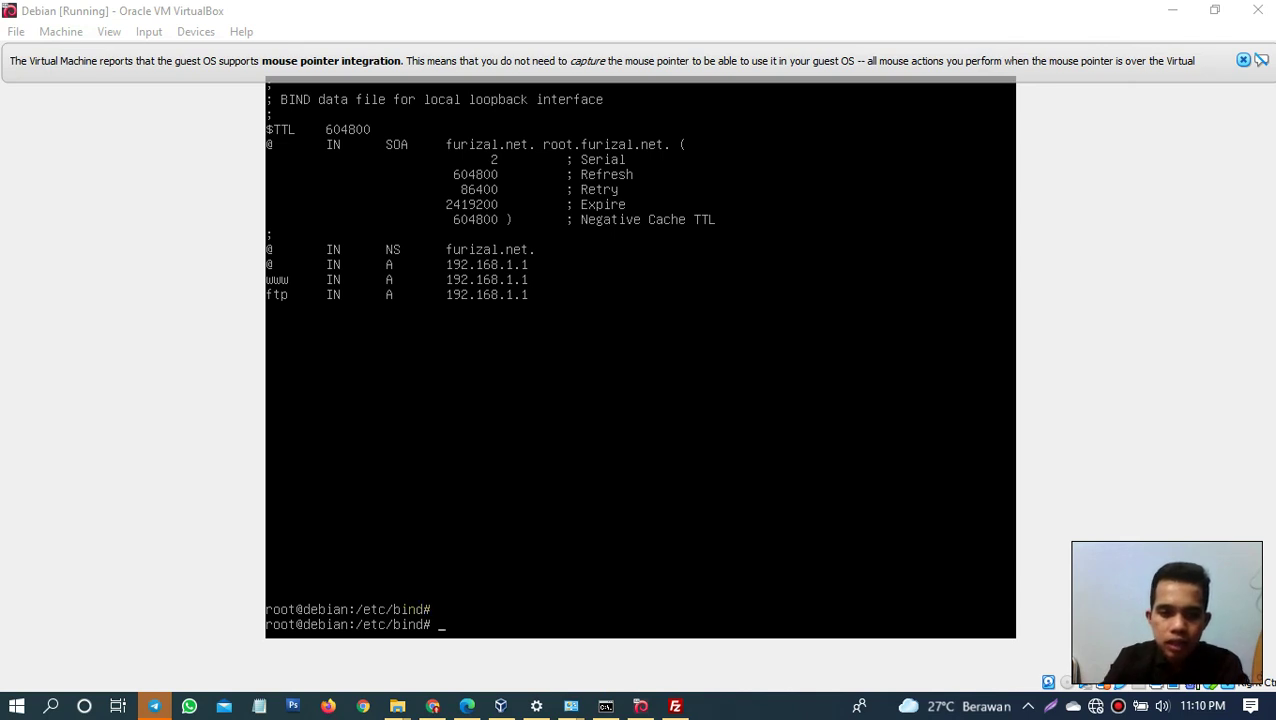
click(453, 462)
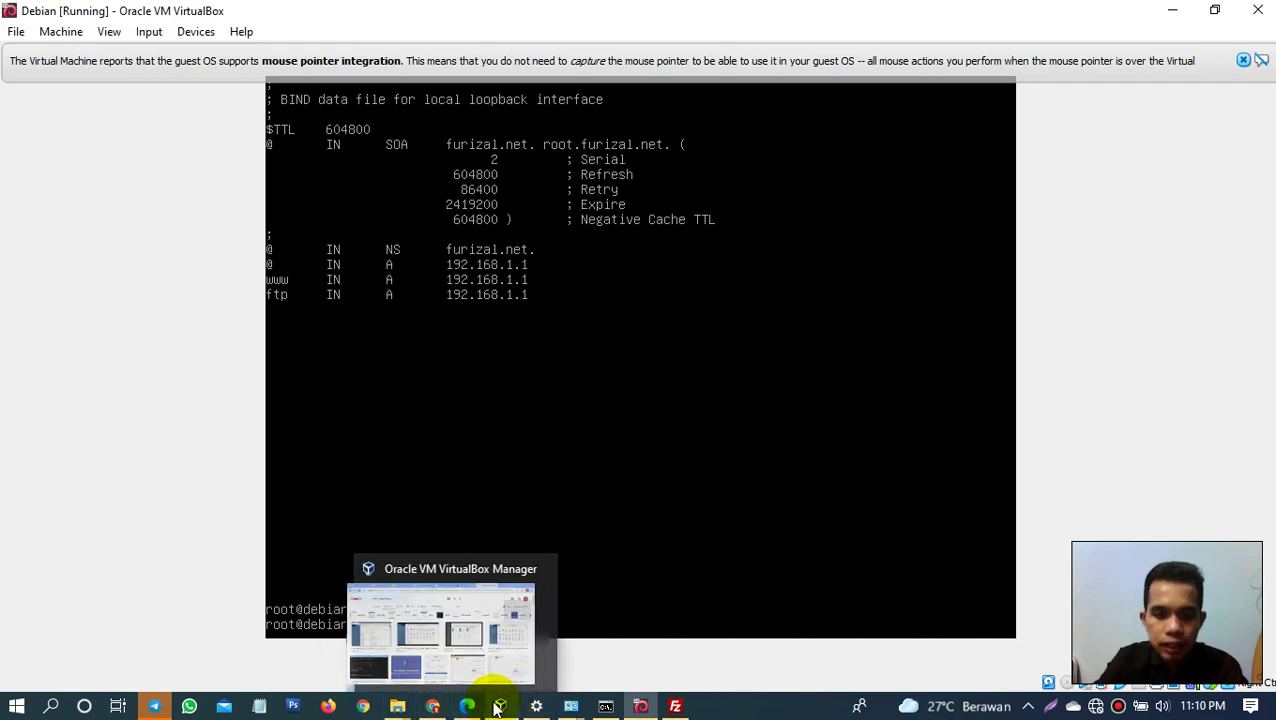
Step: Ping furizal.net from the Windows Command Prompt and stop it after no reply
mouse_move(617, 712)
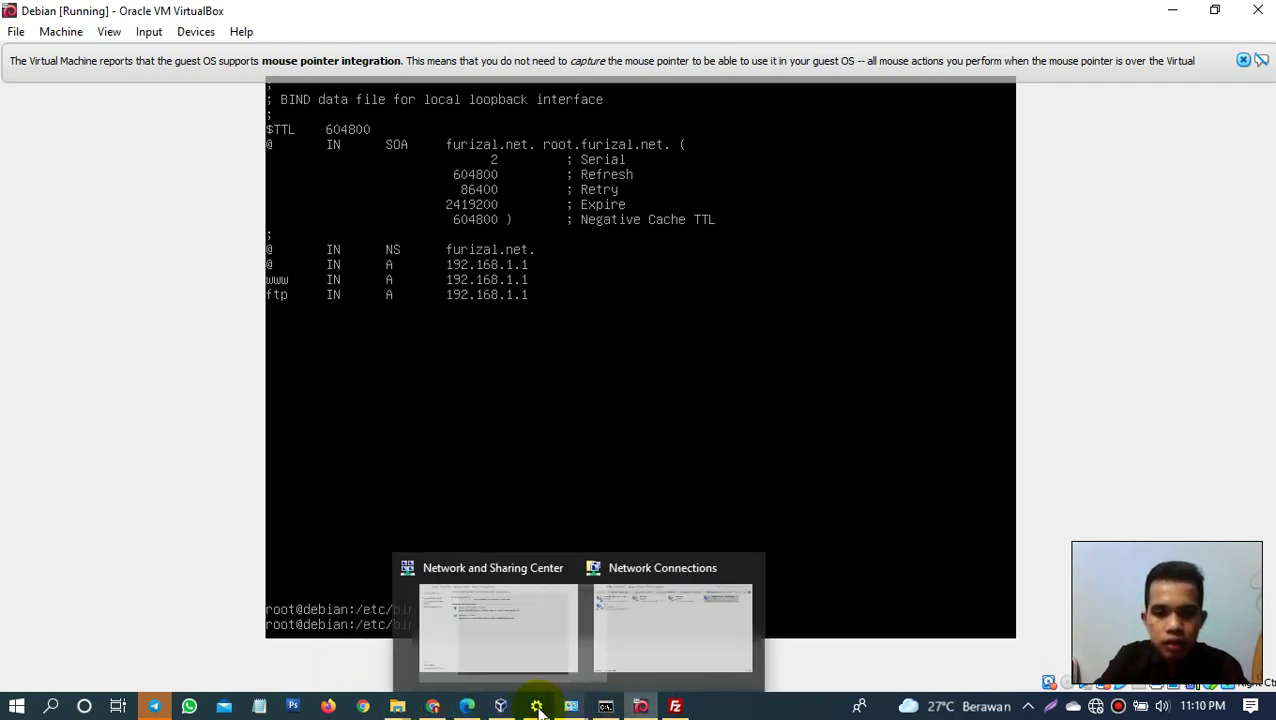
click(606, 708)
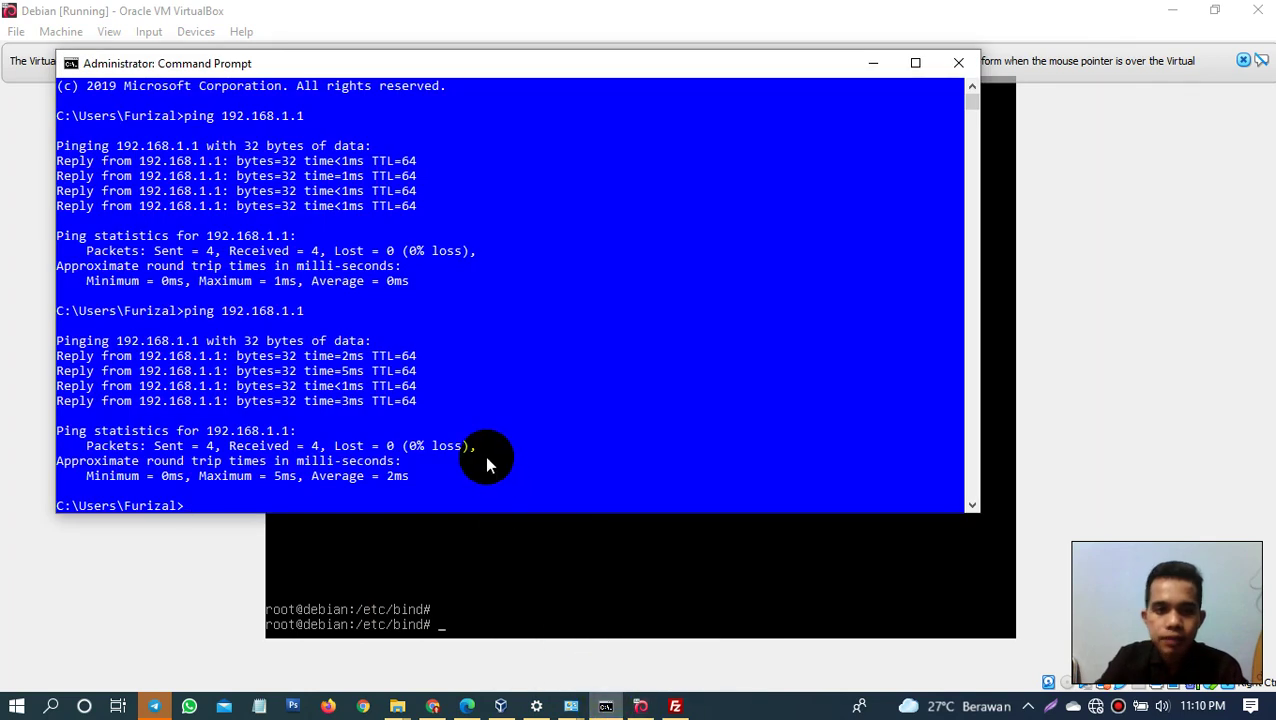
text(ping furizal.)
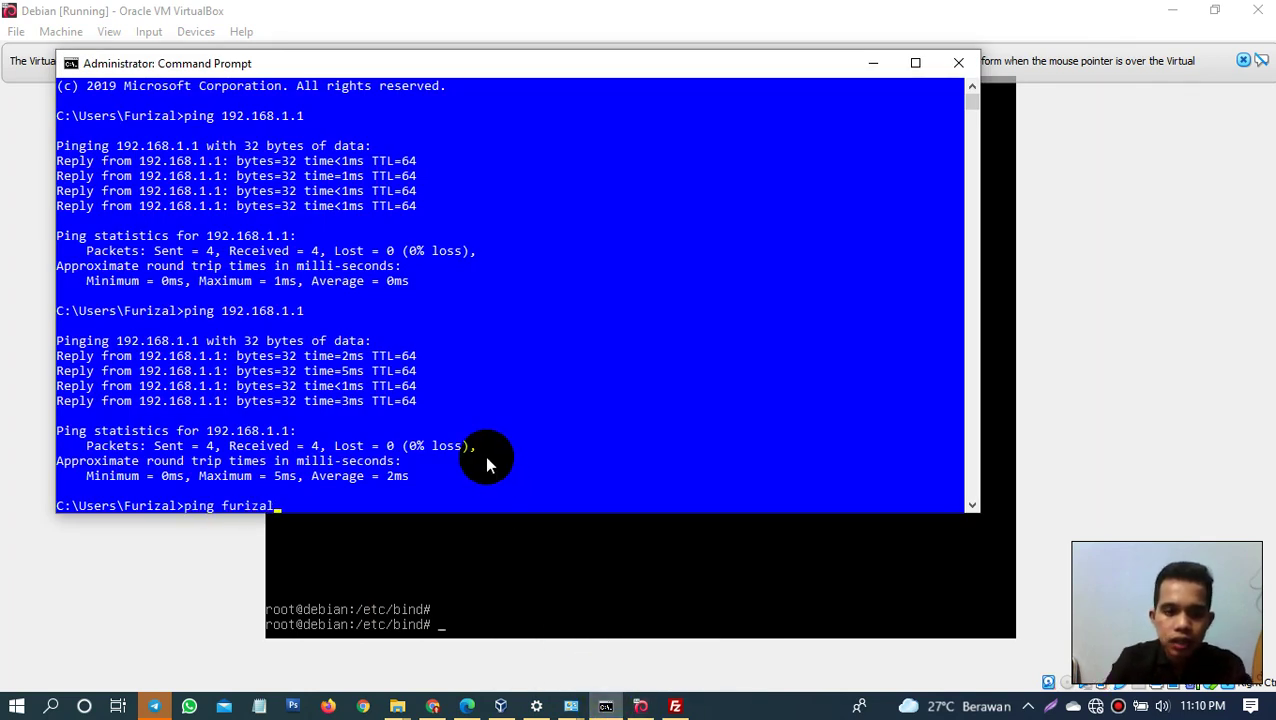
text(net)
key(Return)
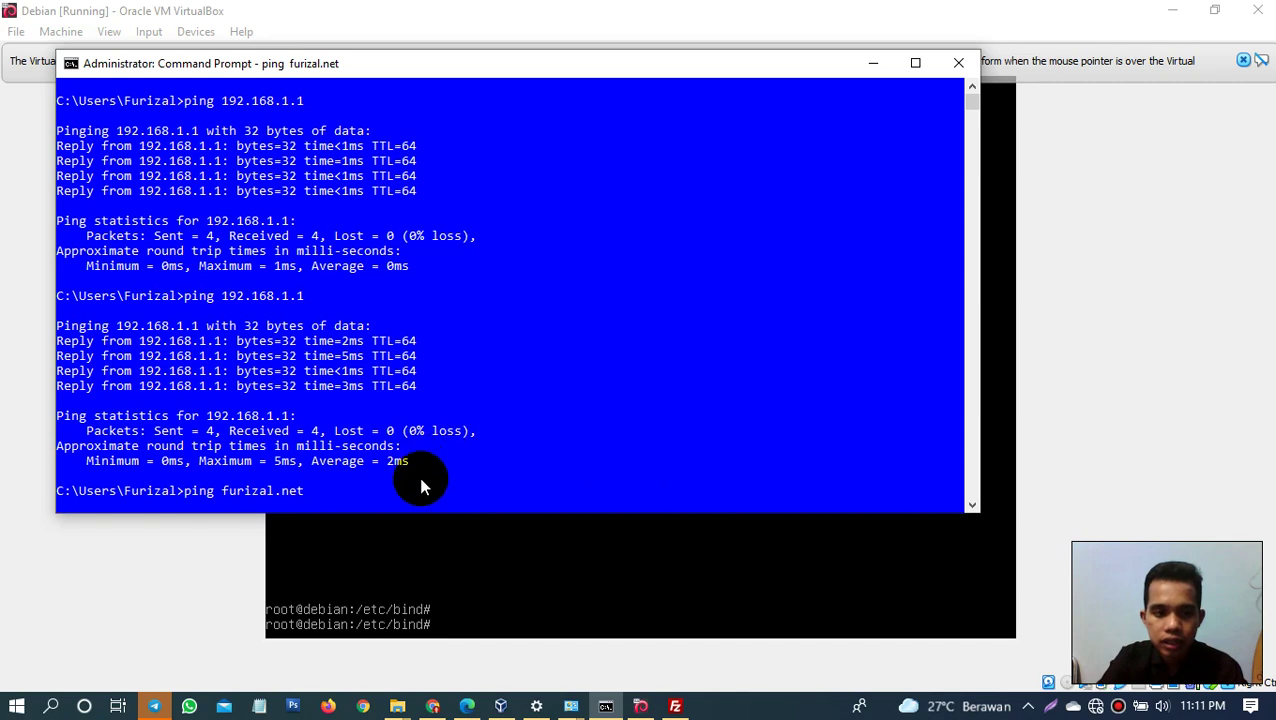
key(ctrl+c)
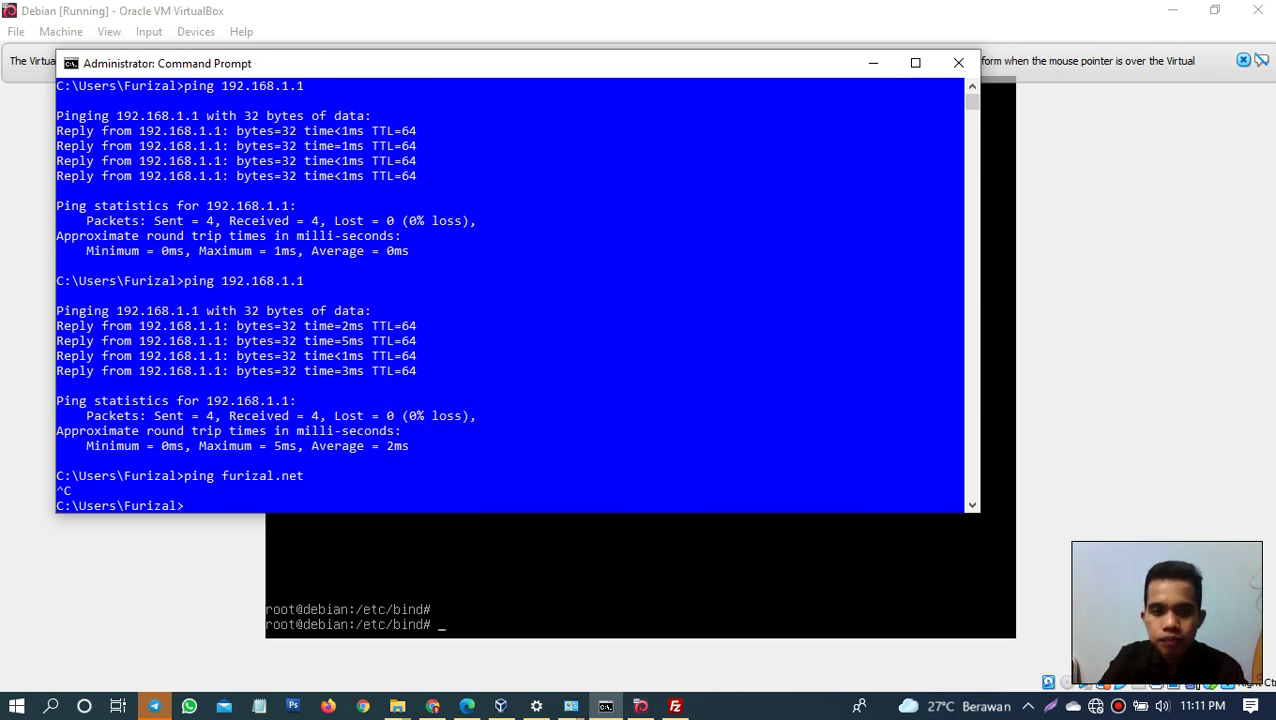
click(569, 571)
Step: Open /etc/resolv.conf and erase the first nameserver address
text(nan)
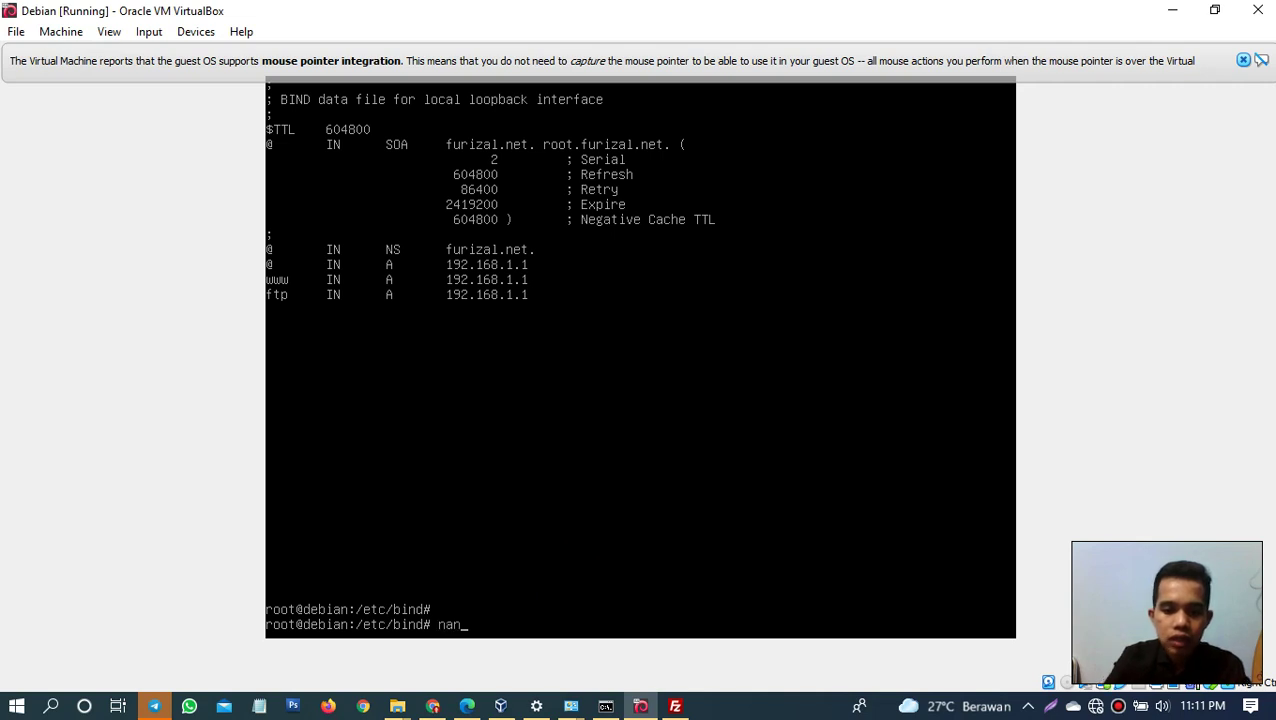
text(o /etc.)
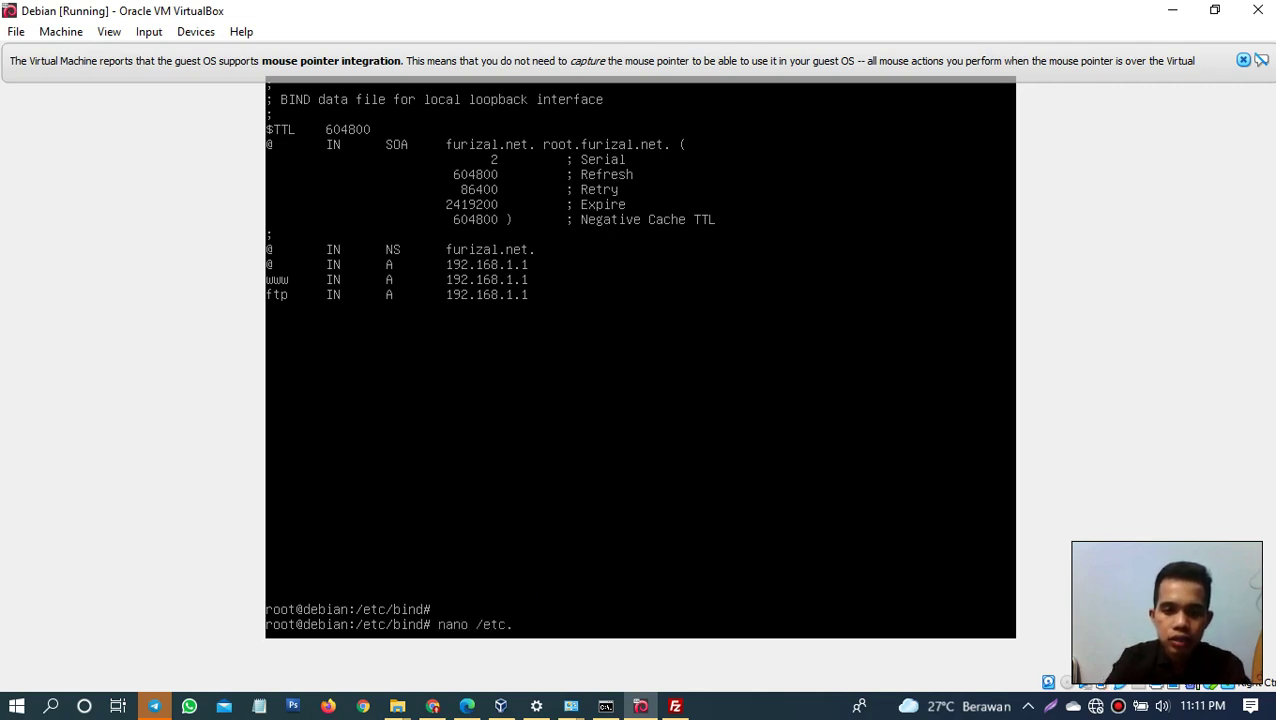
text(resolv)
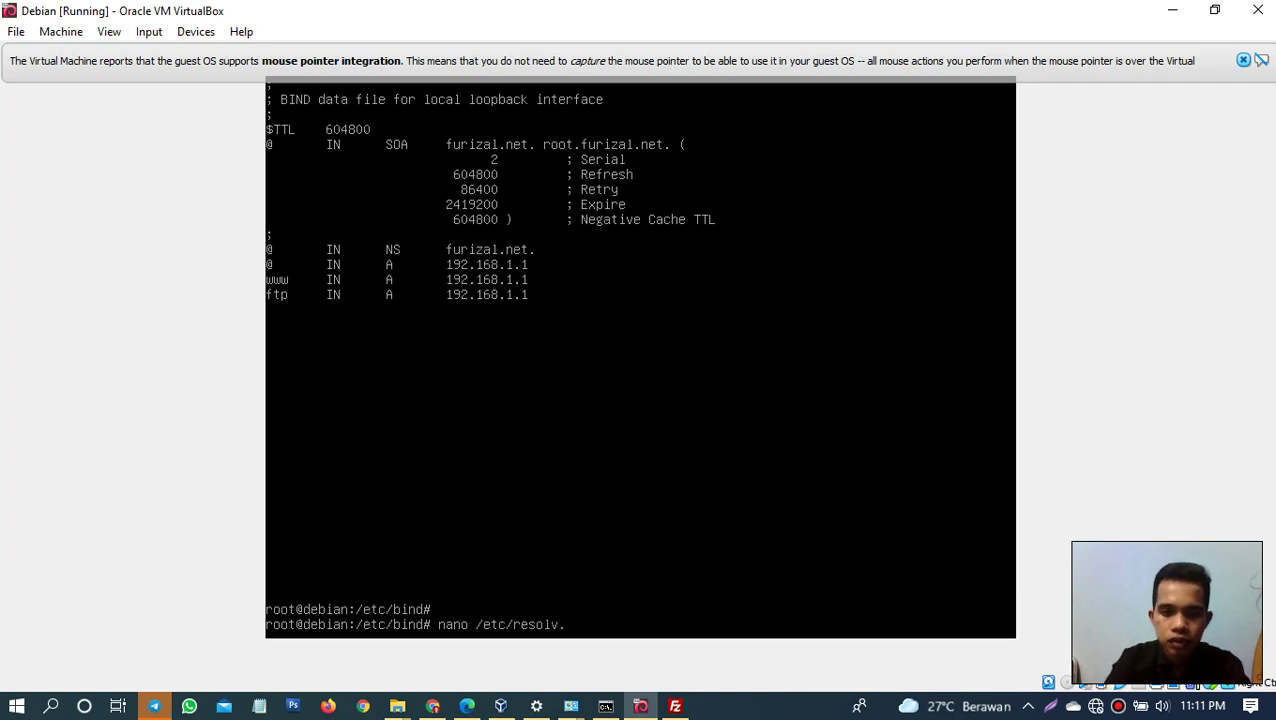
text(.conf)
key(Return)
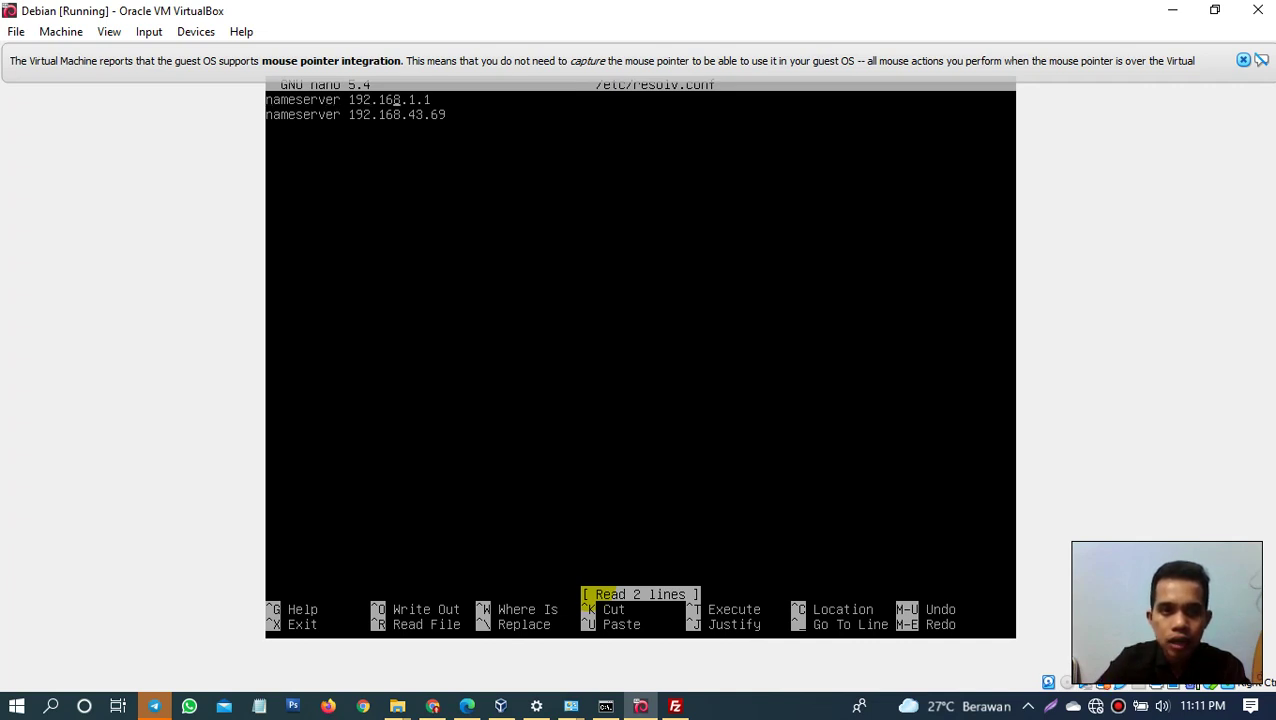
click(417, 100)
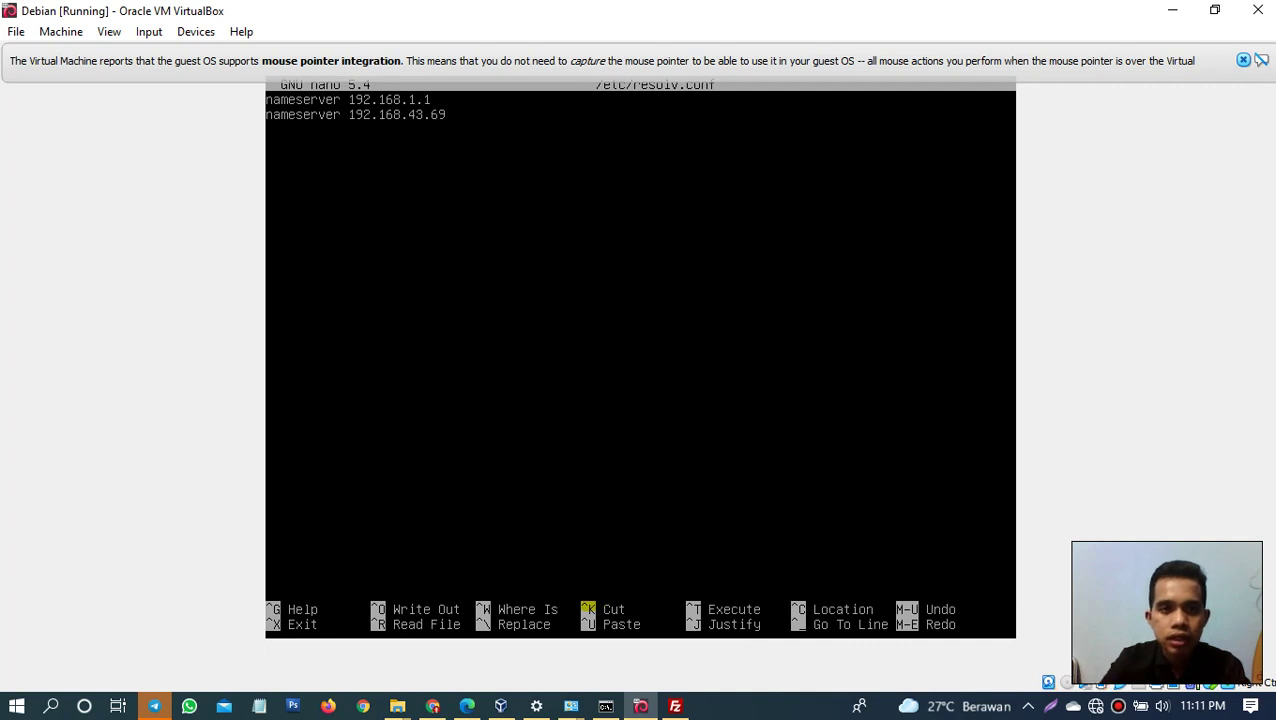
key(BackSpace)
key(BackSpace)
key(BackSpace)
key(BackSpace)
key(BackSpace)
key(BackSpace)
key(BackSpace)
key(BackSpace)
key(BackSpace)
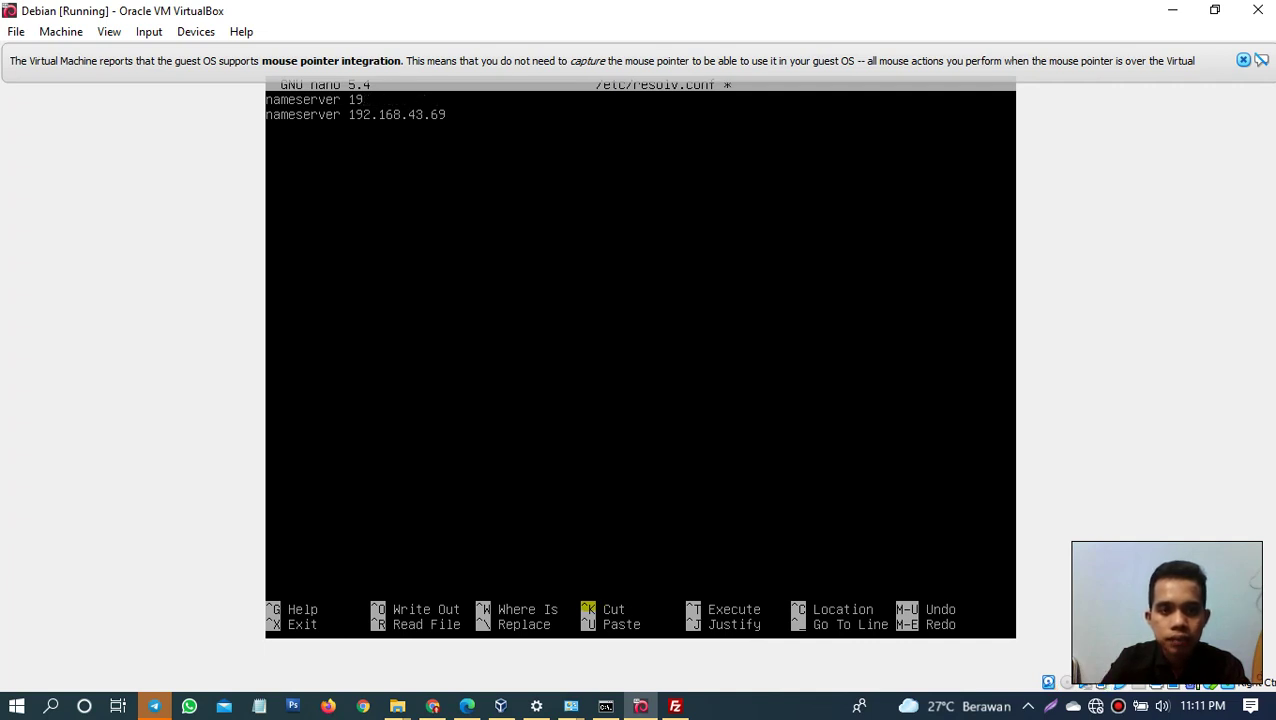
key(BackSpace)
key(BackSpace)
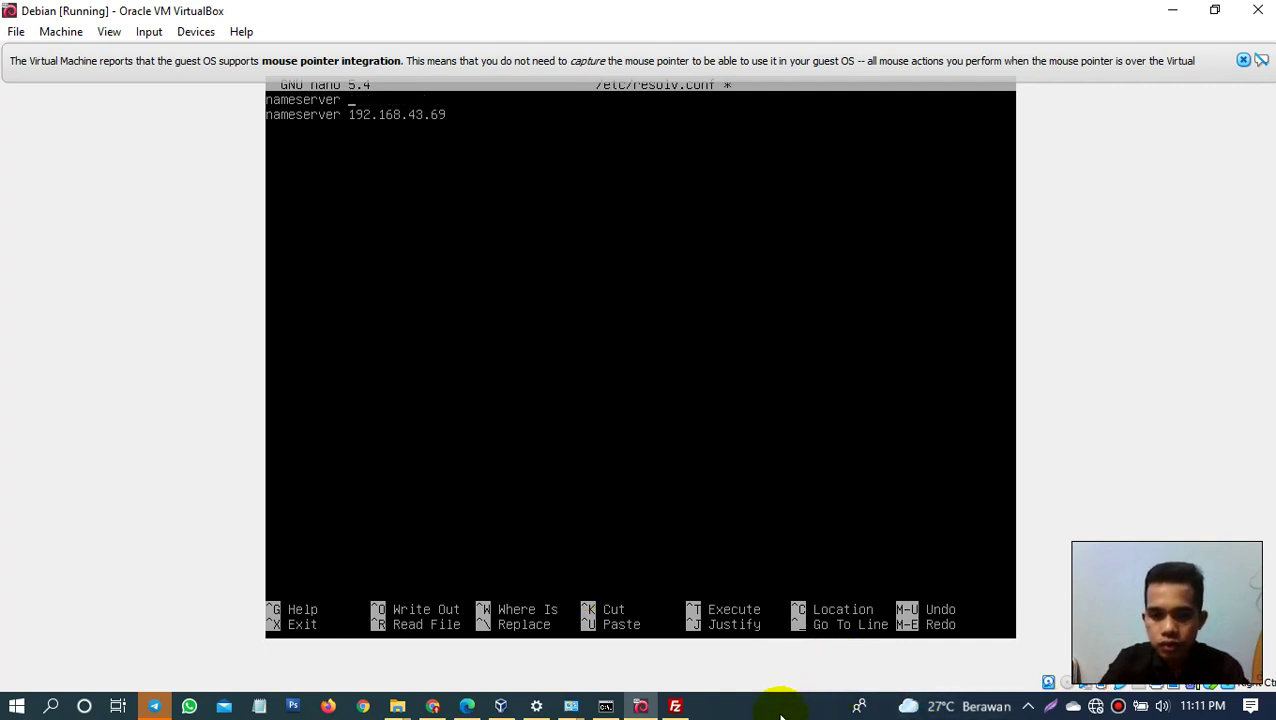
click(780, 715)
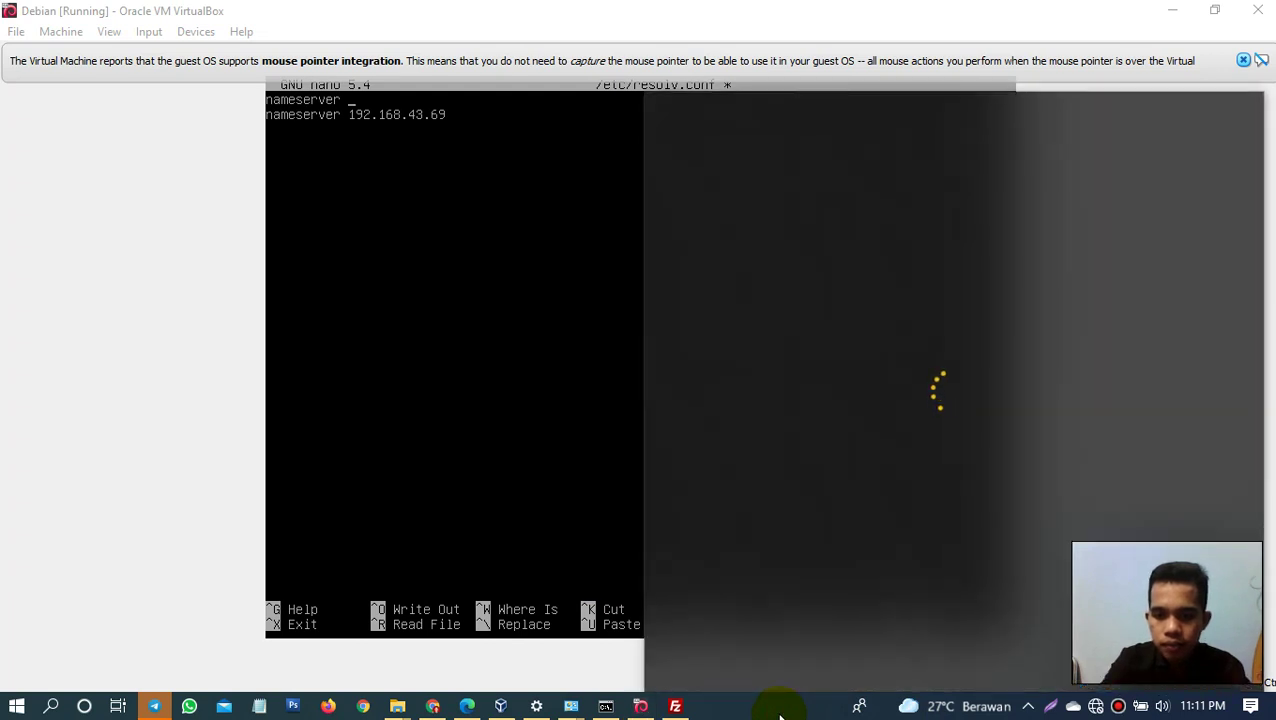
click(780, 710)
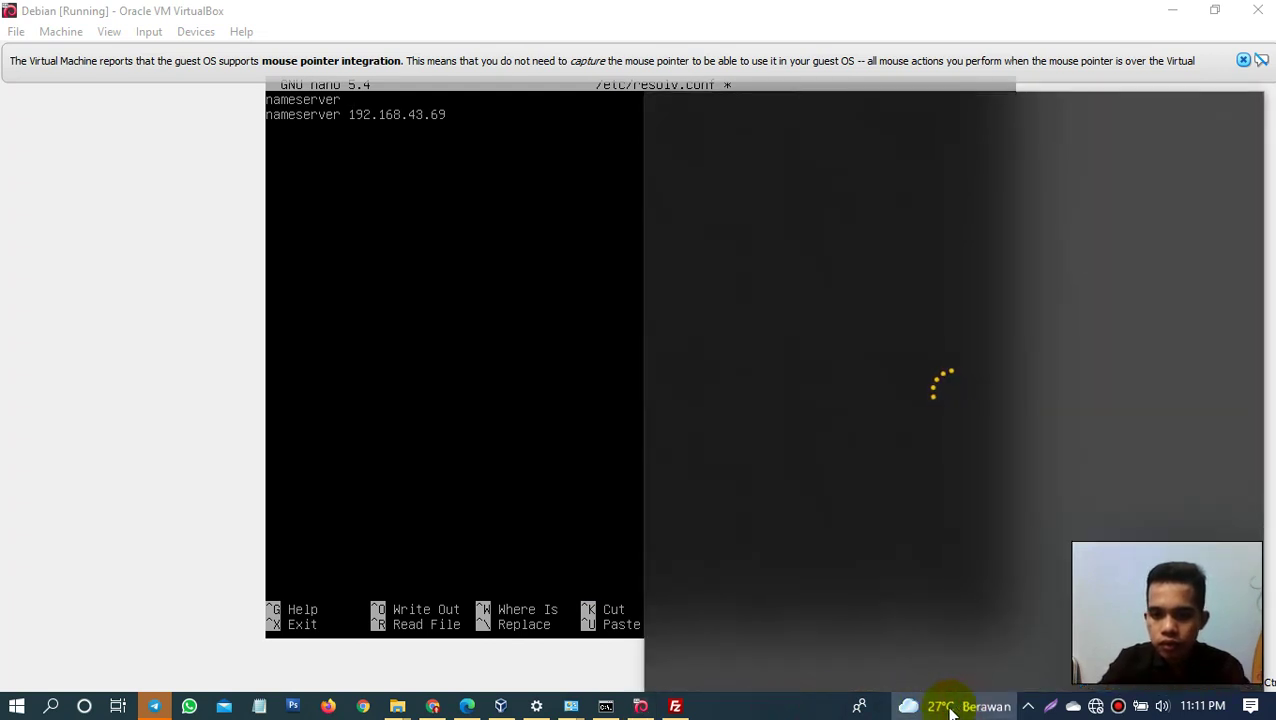
click(948, 711)
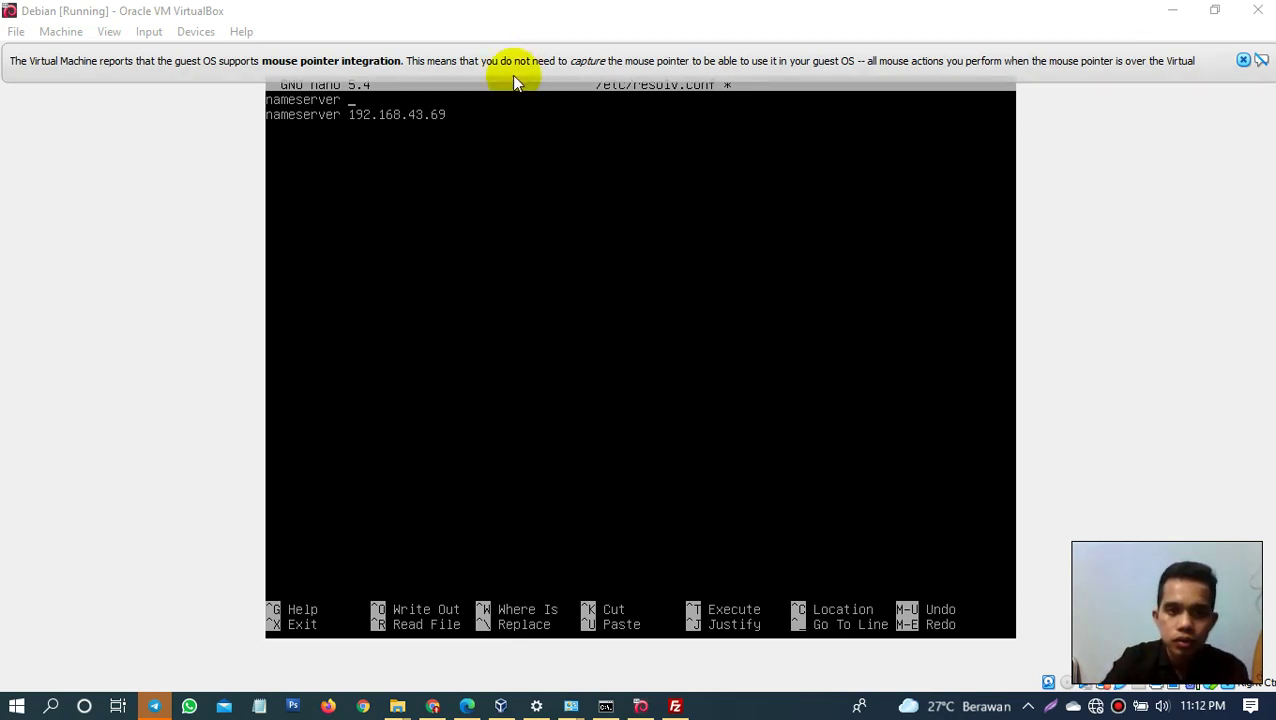
click(504, 121)
Step: Set nameserver 192.168.1.1, add search and domain furizal.net, and save resolv.conf
text(192.1)
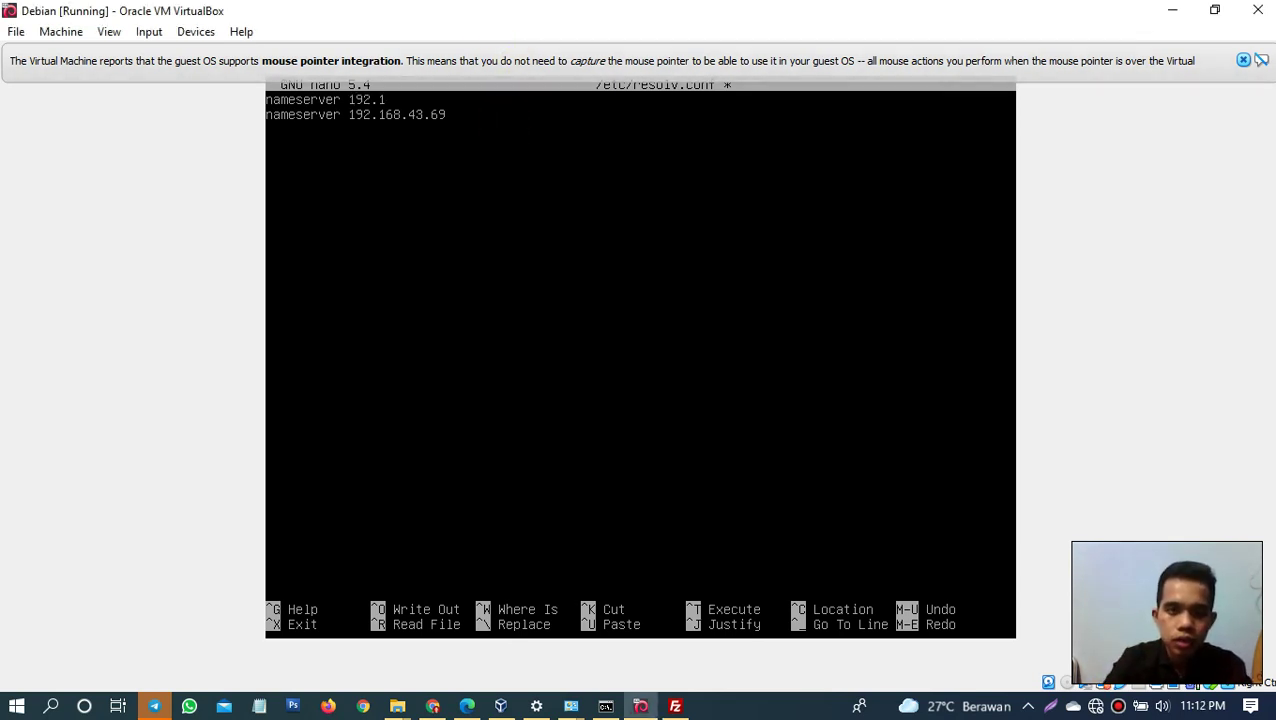
text(68)
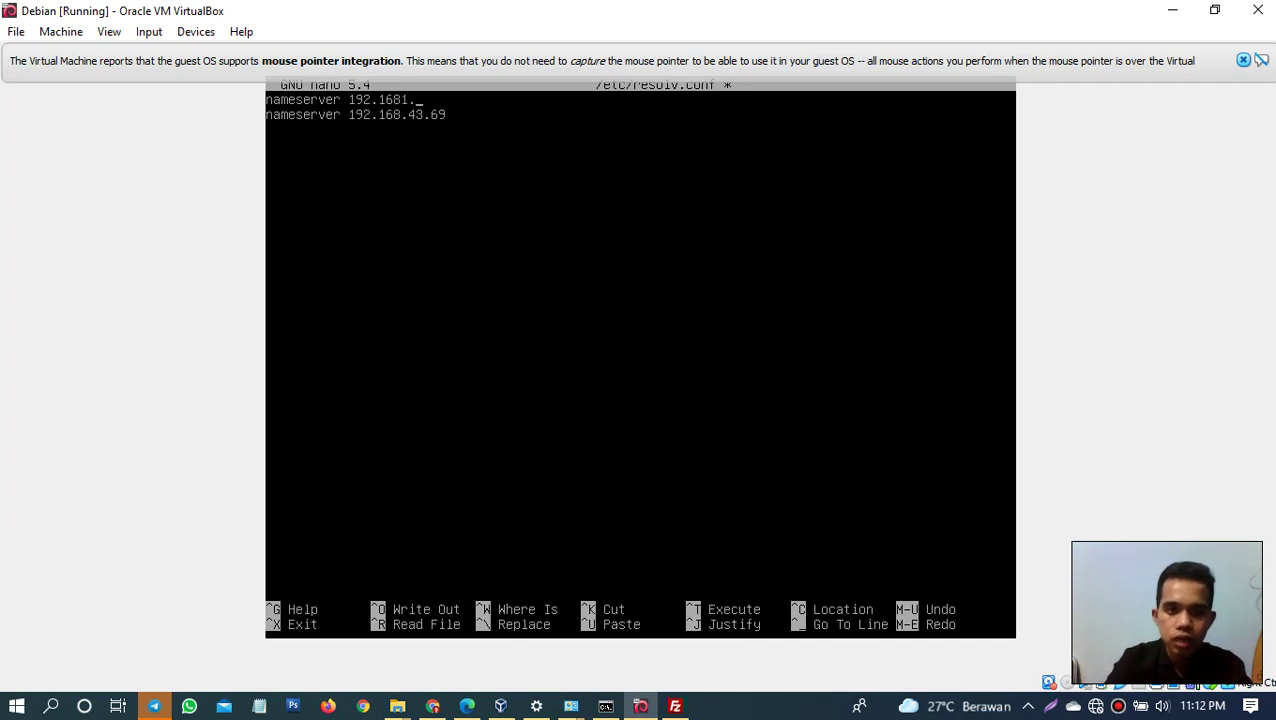
text(.1.1)
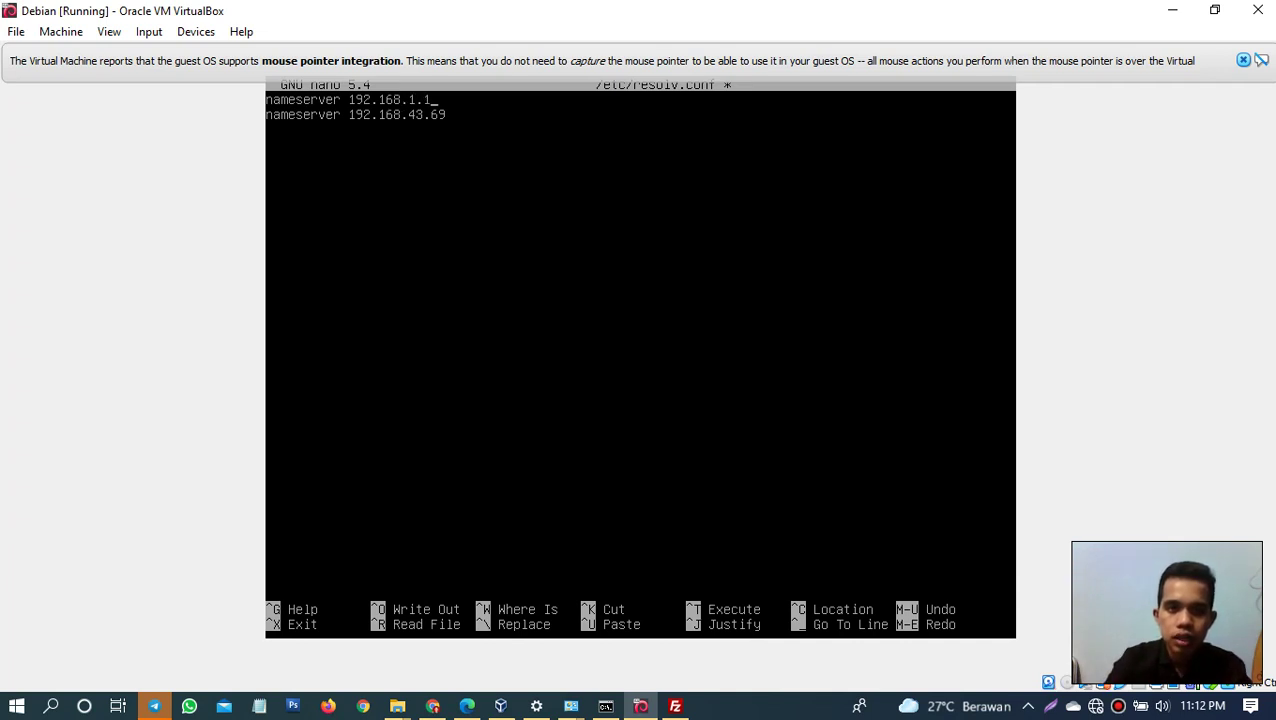
key(BackSpace)
key(BackSpace)
key(BackSpace)
key(BackSpace)
key(BackSpace)
key(BackSpace)
key(BackSpace)
key(BackSpace)
key(BackSpace)
key(BackSpace)
key(BackSpace)
key(BackSpace)
key(BackSpace)
key(BackSpace)
key(BackSpace)
key(BackSpace)
key(BackSpace)
key(BackSpace)
key(BackSpace)
key(BackSpace)
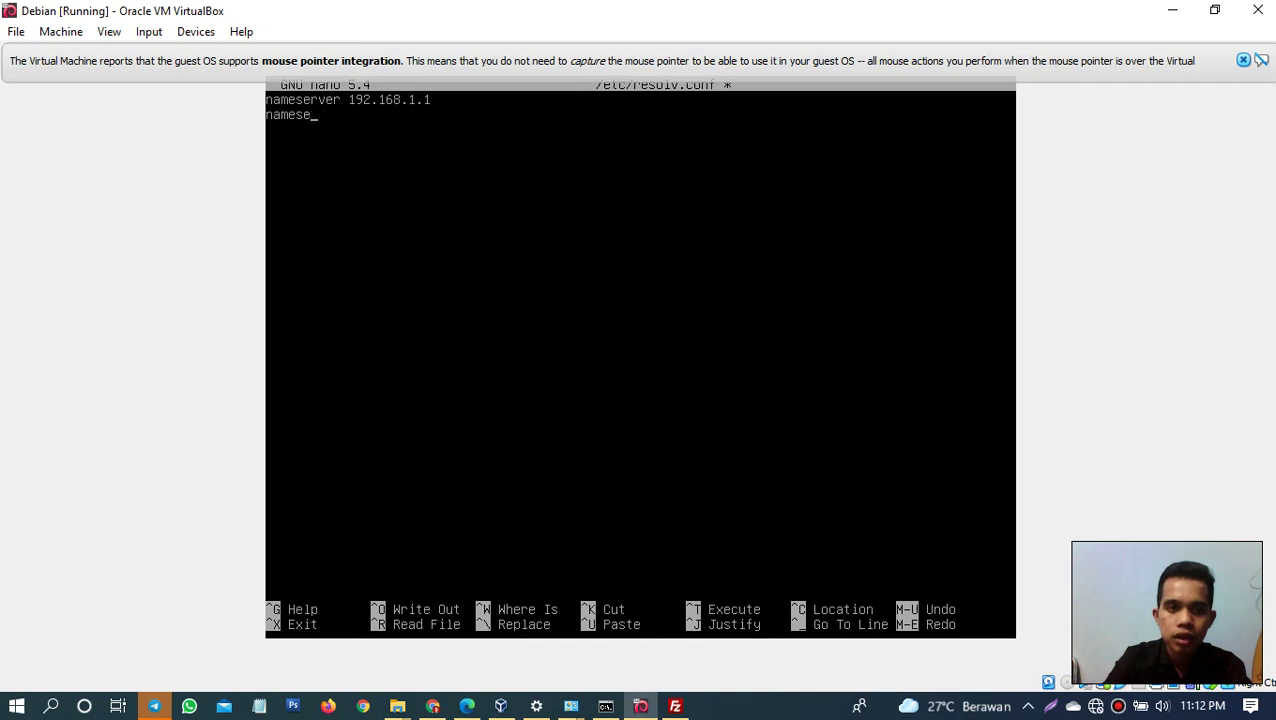
key(BackSpace)
key(BackSpace)
key(BackSpace)
text(searc)
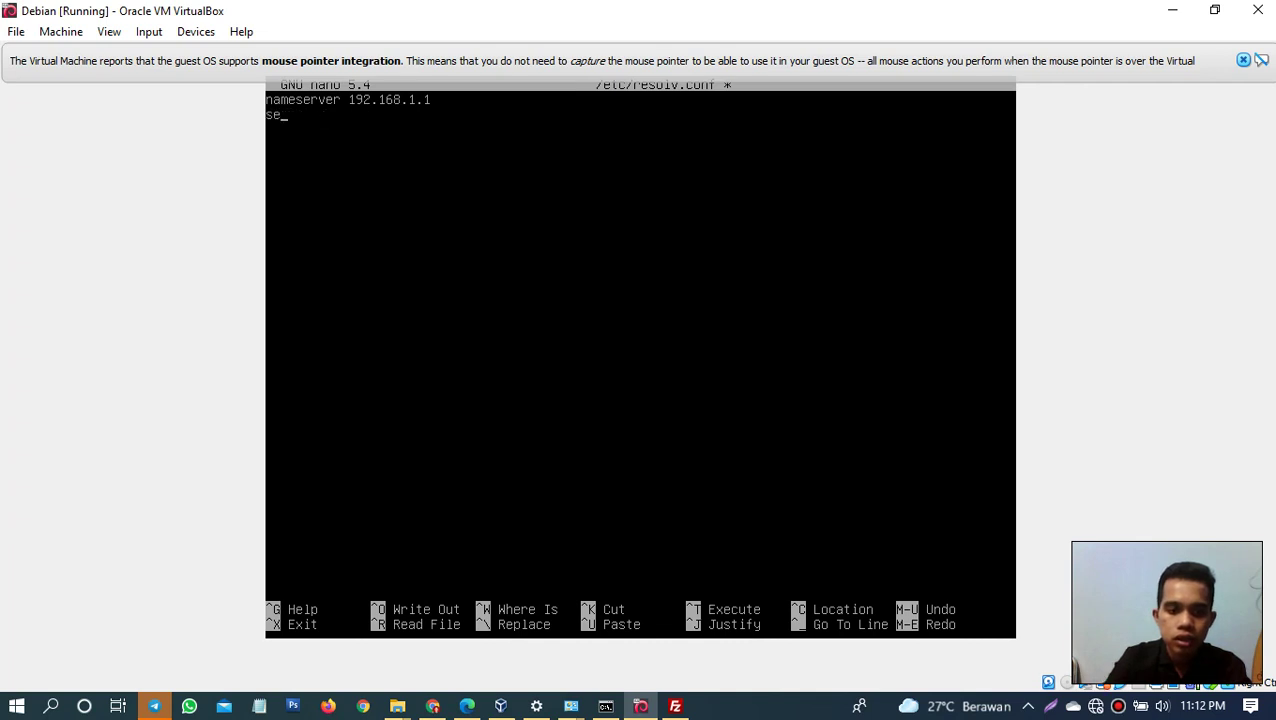
text(h)
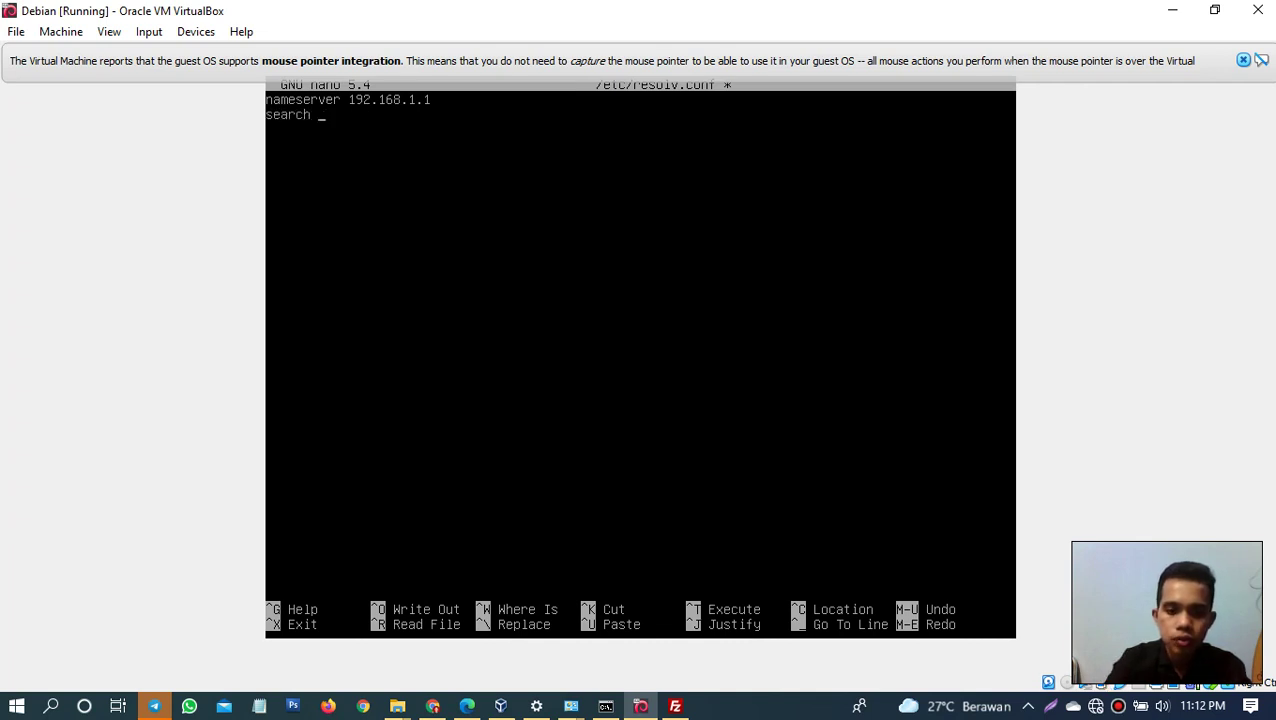
text( furizal.)
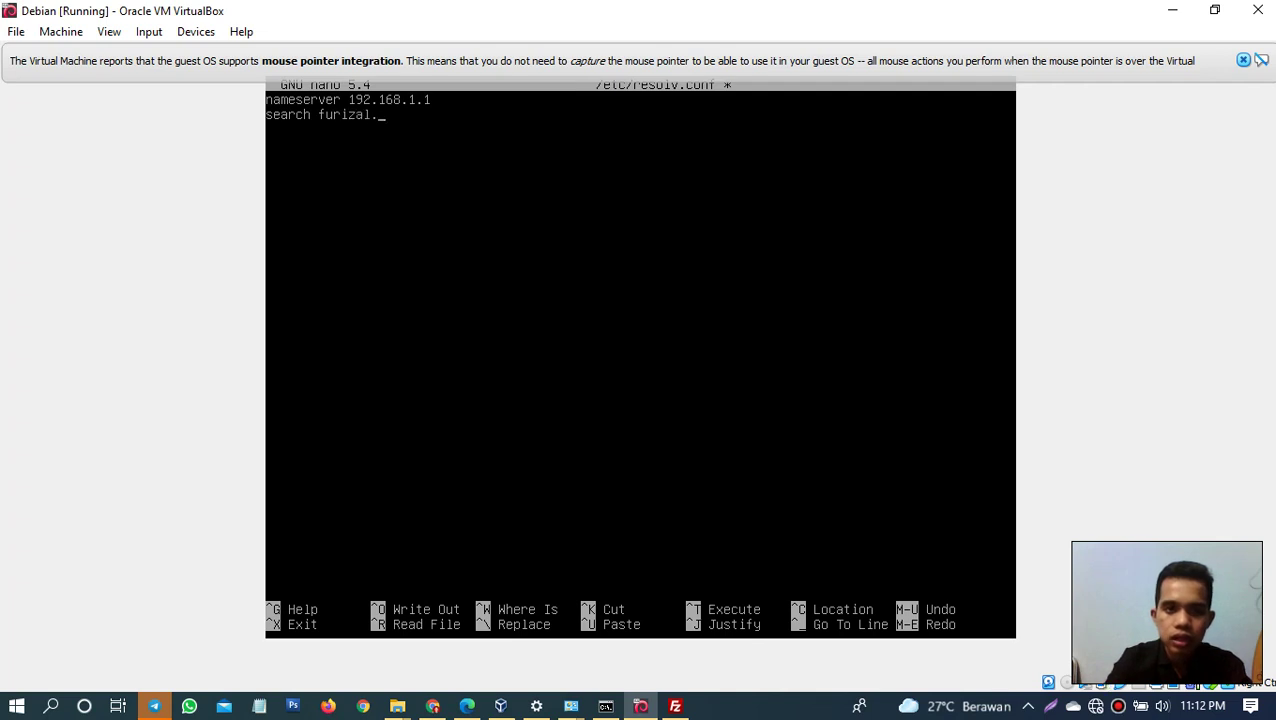
text(net )
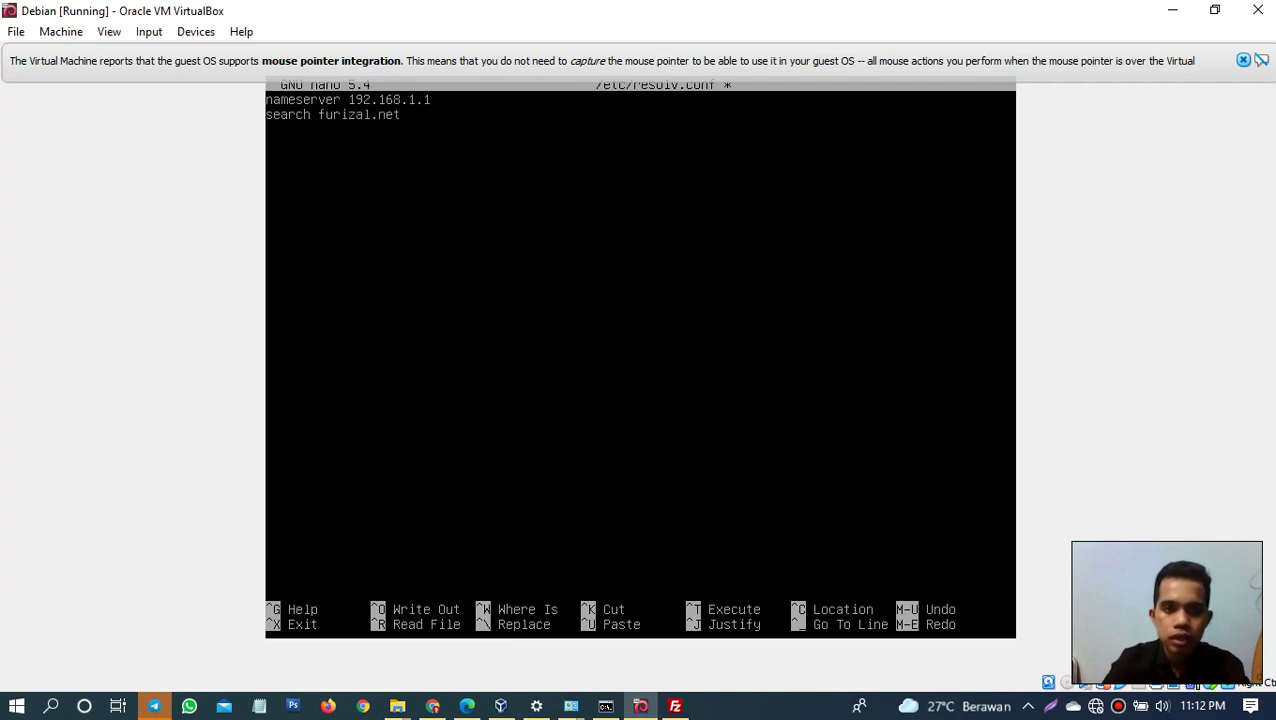
text(domain)
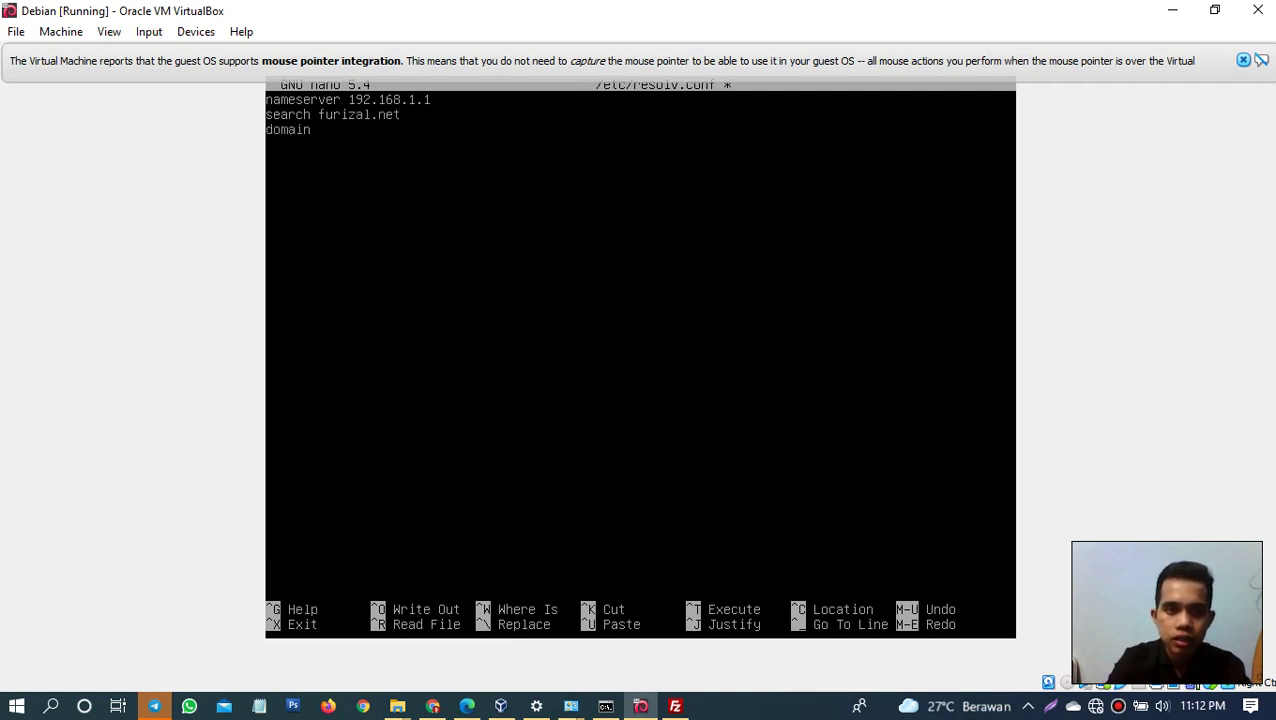
text( furizal.)
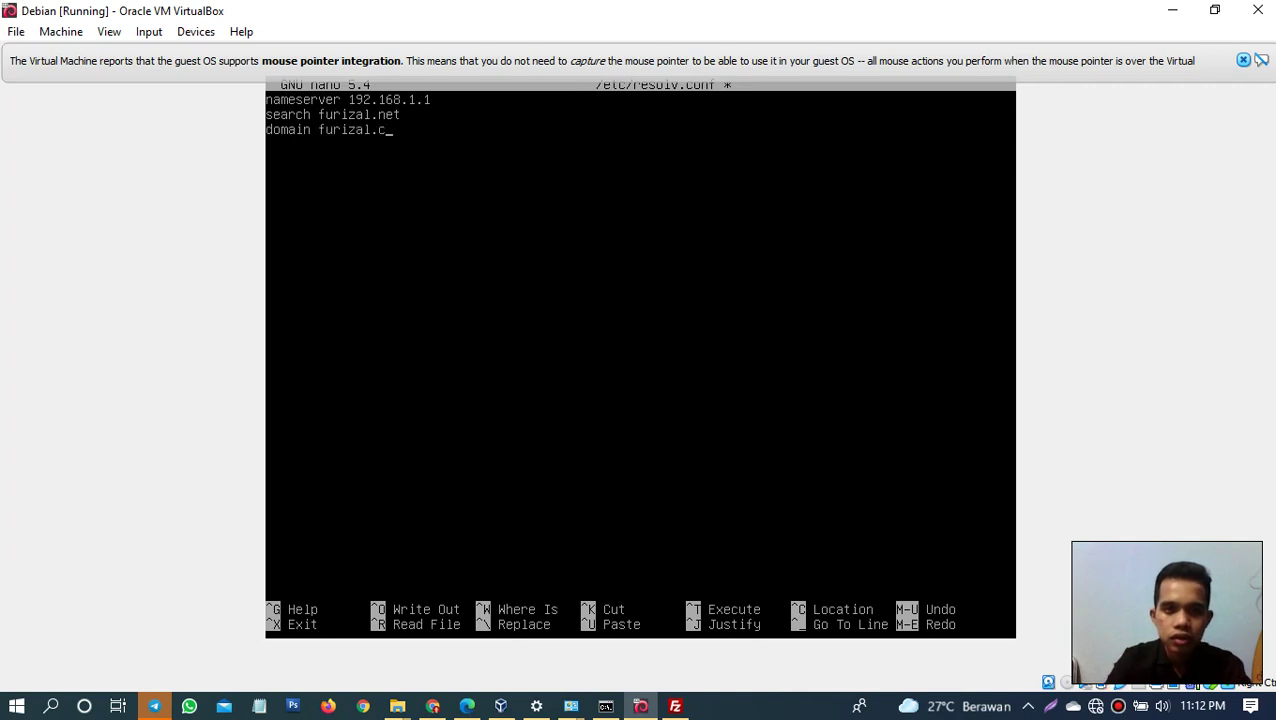
text(net)
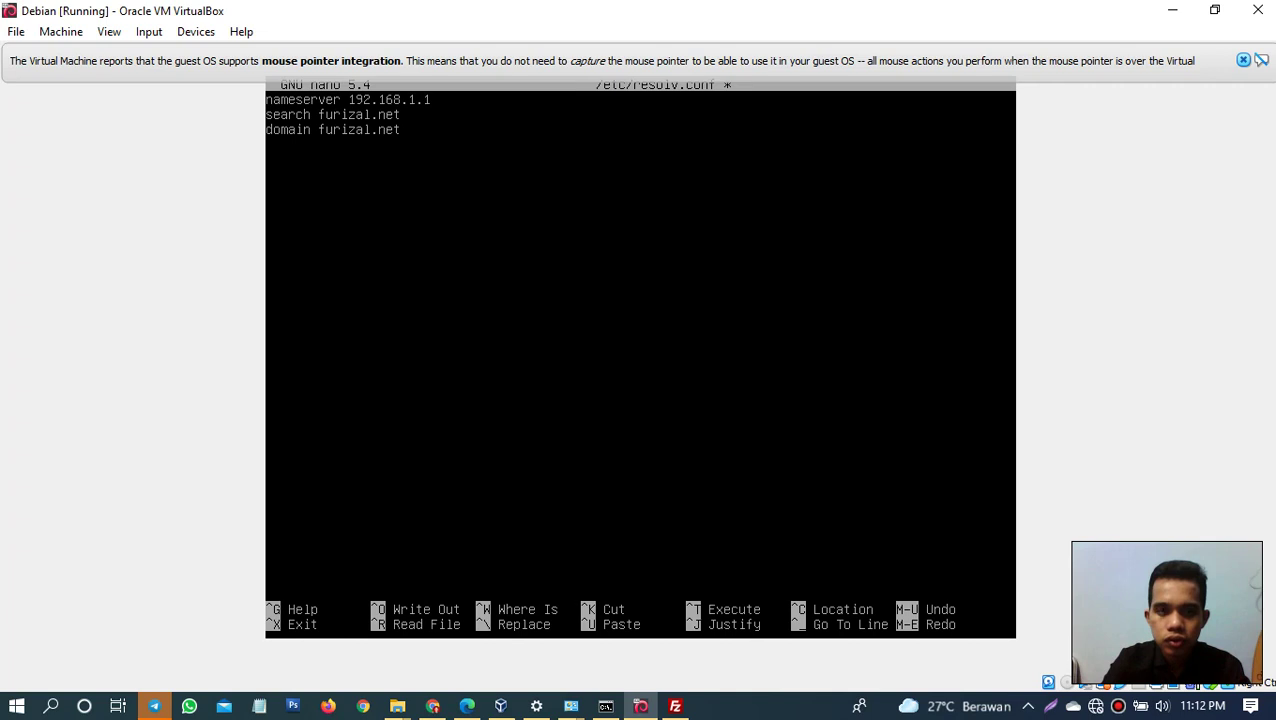
key(ctrl+o)
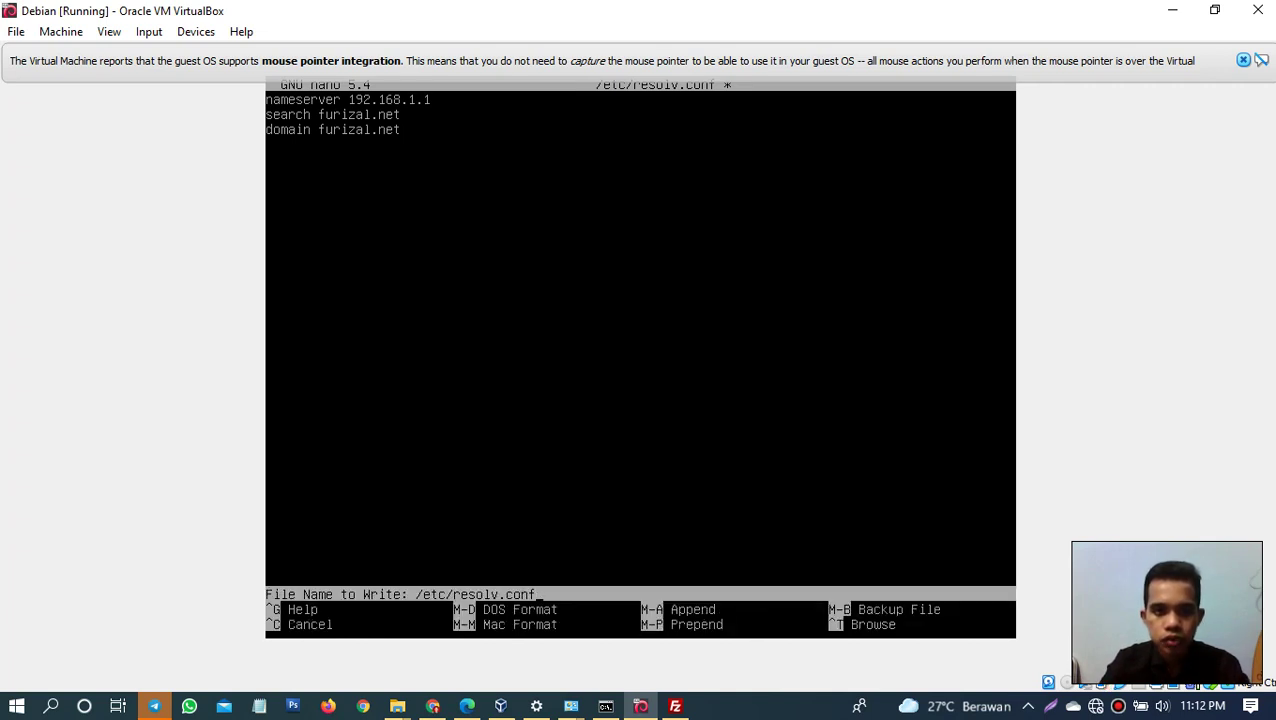
key(Return)
key(ctrl+x)
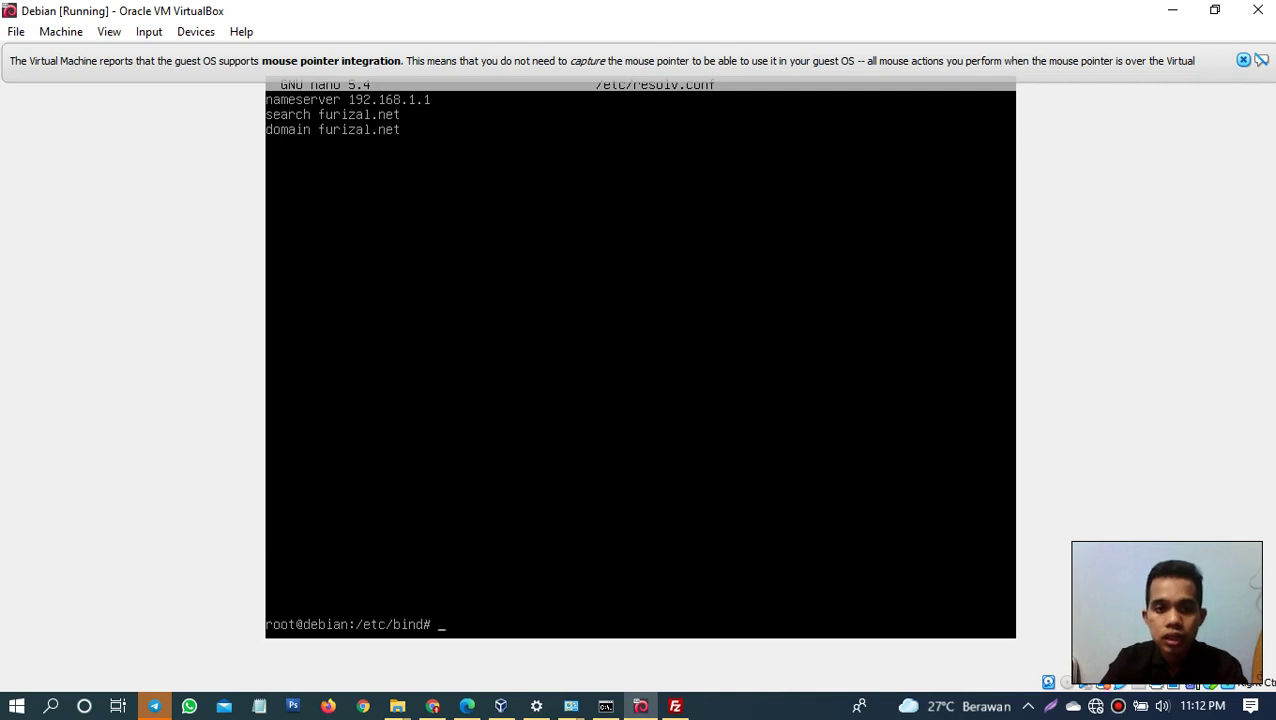
Step: Run a reverse nslookup of 192.168.1.1 from the Debian guest
text(s)
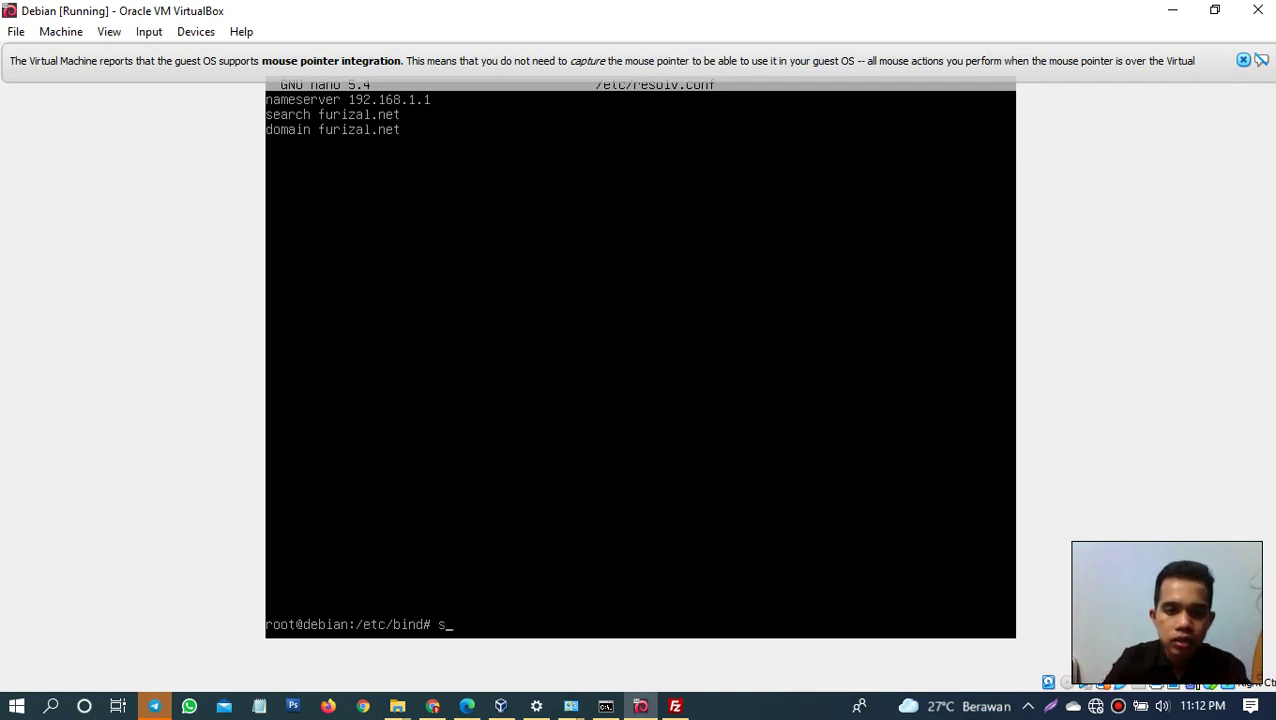
text(n)
key(BackSpace)
key(BackSpace)
text(ns)
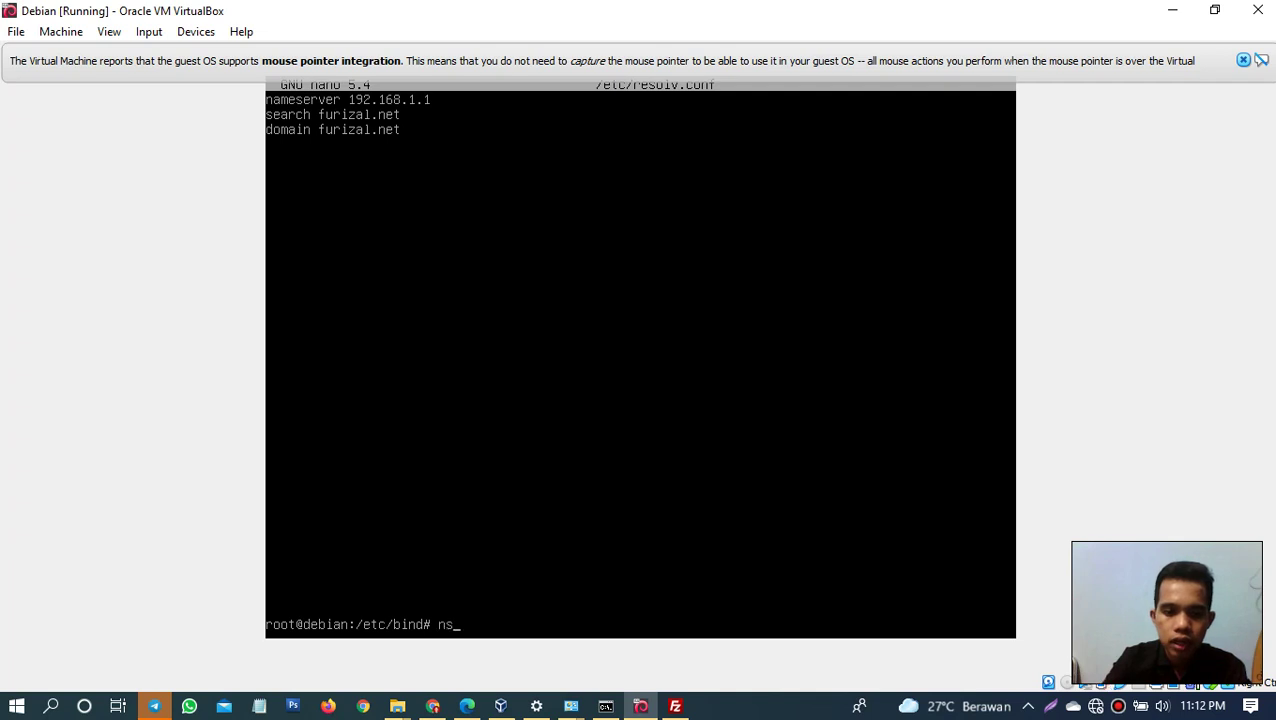
text(looku)
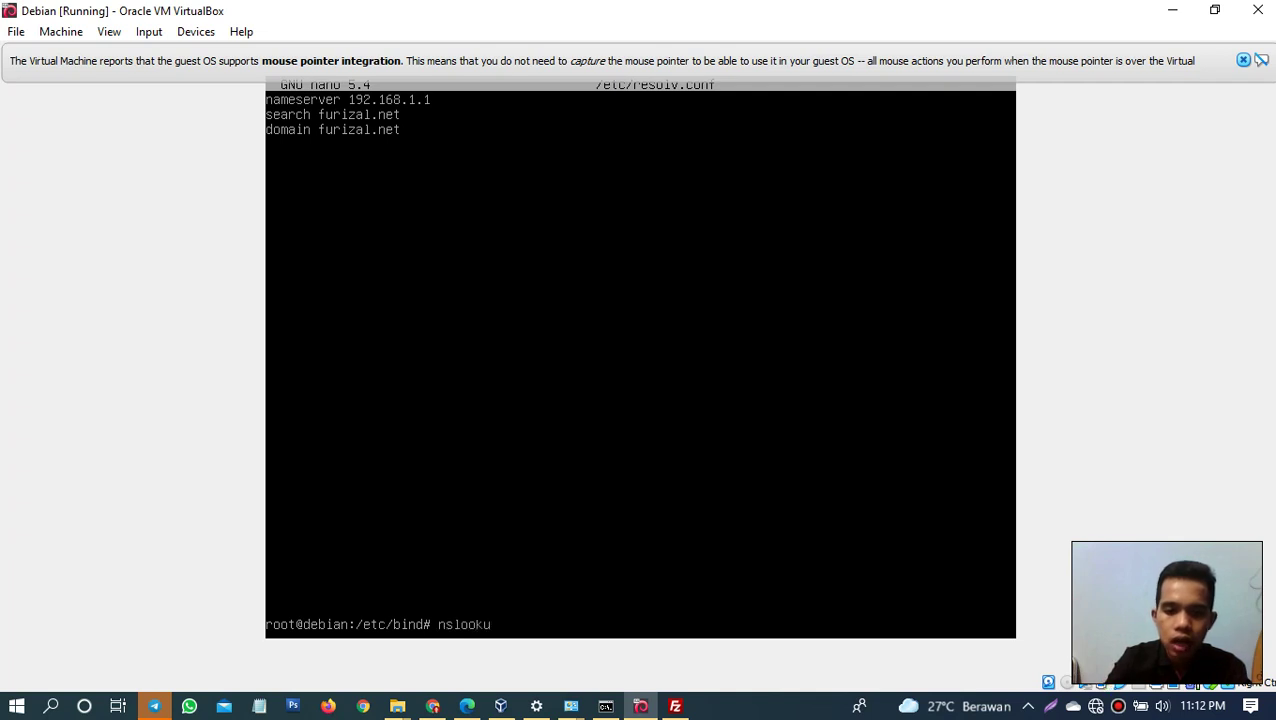
text(p 192.1)
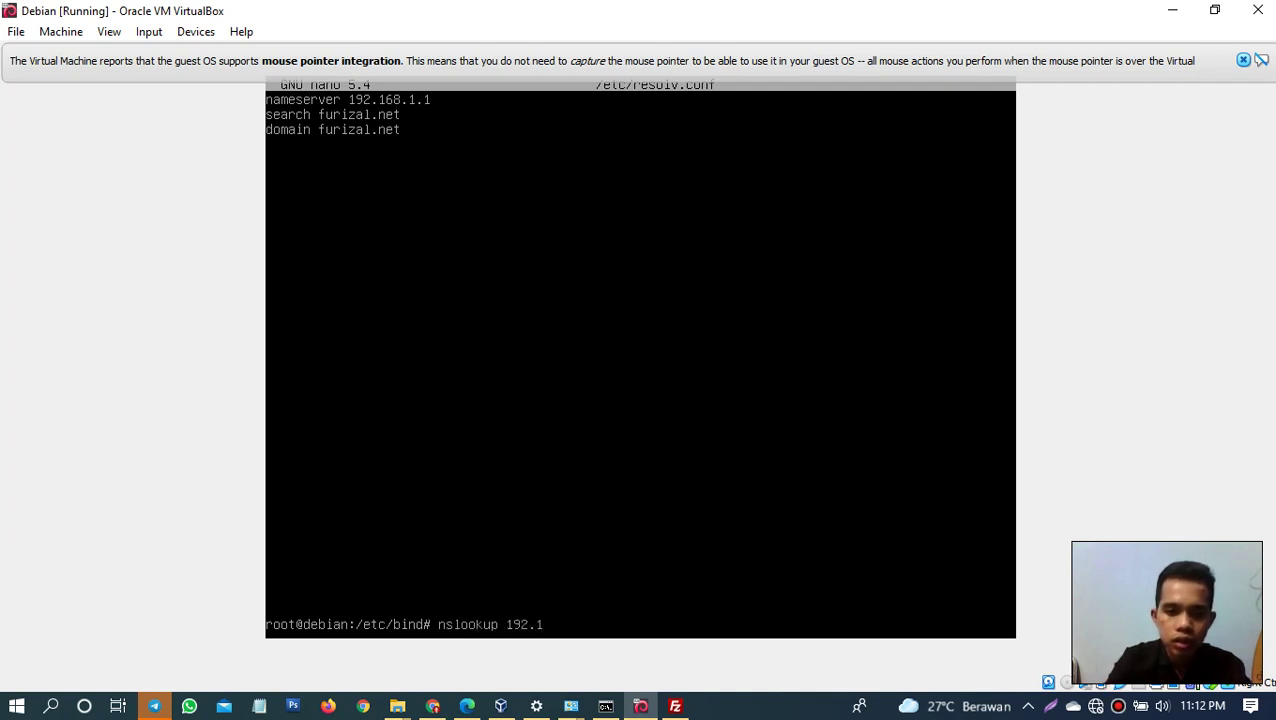
text(681.1.1)
key(BackSpace)
key(BackSpace)
key(BackSpace)
key(BackSpace)
key(BackSpace)
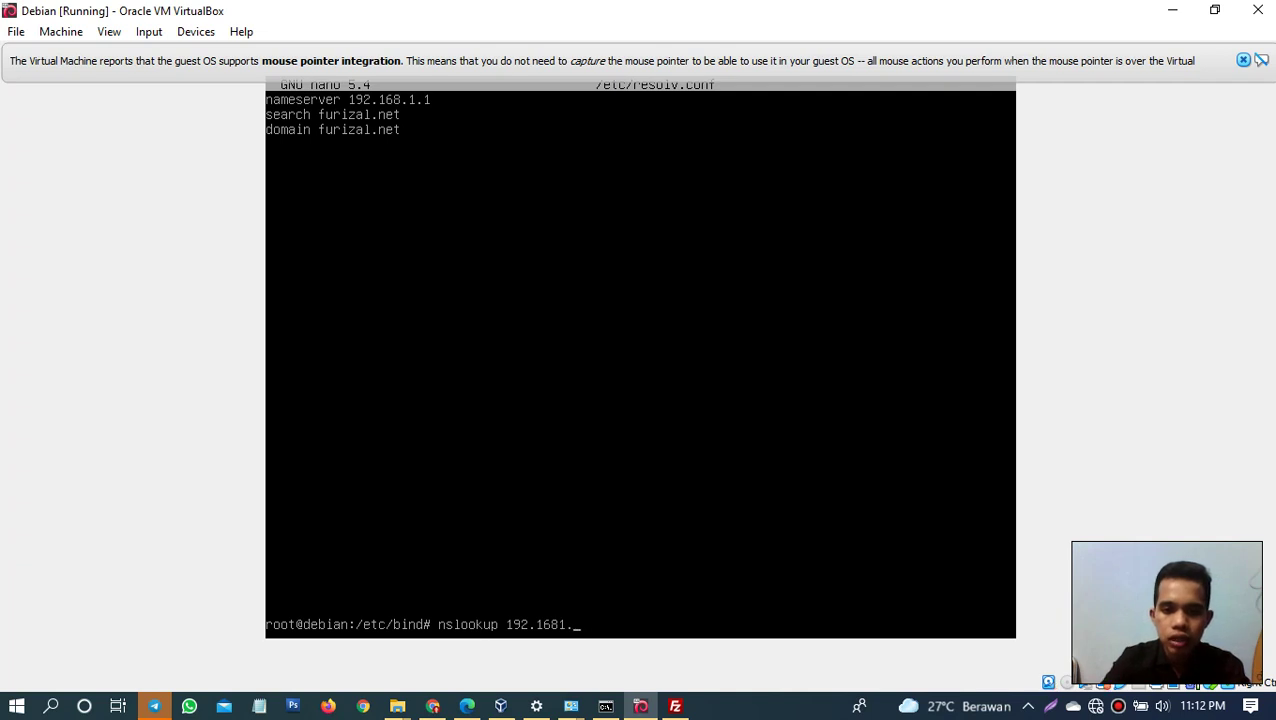
text(.1.1)
key(Return)
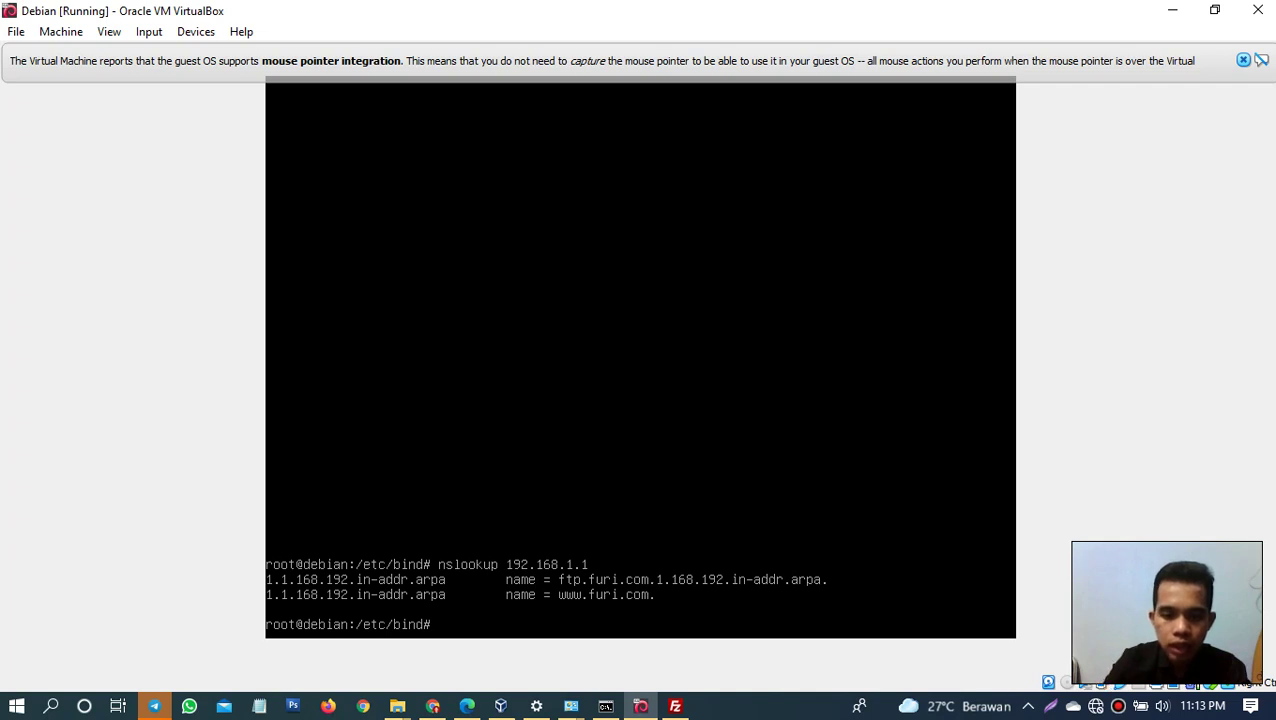
Step: Run nslookup furizal.net, which returns SERVFAIL
text(nsloo)
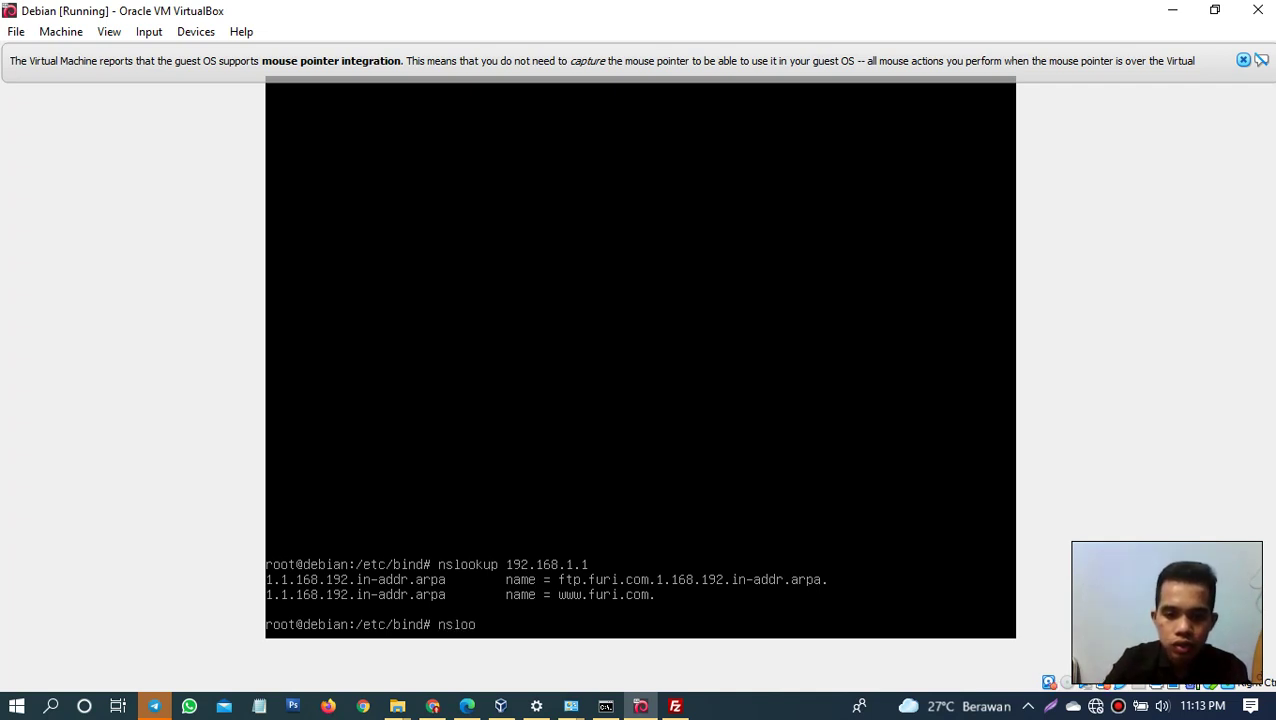
text(kup)
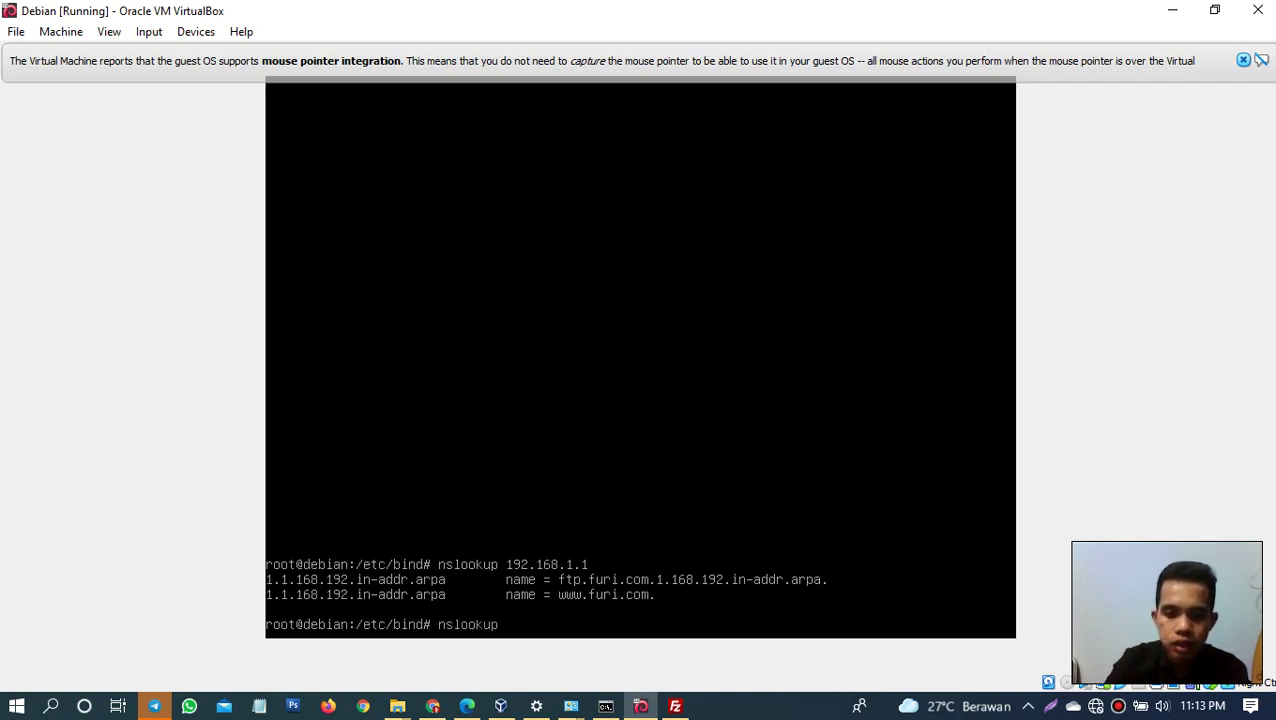
text( furiz)
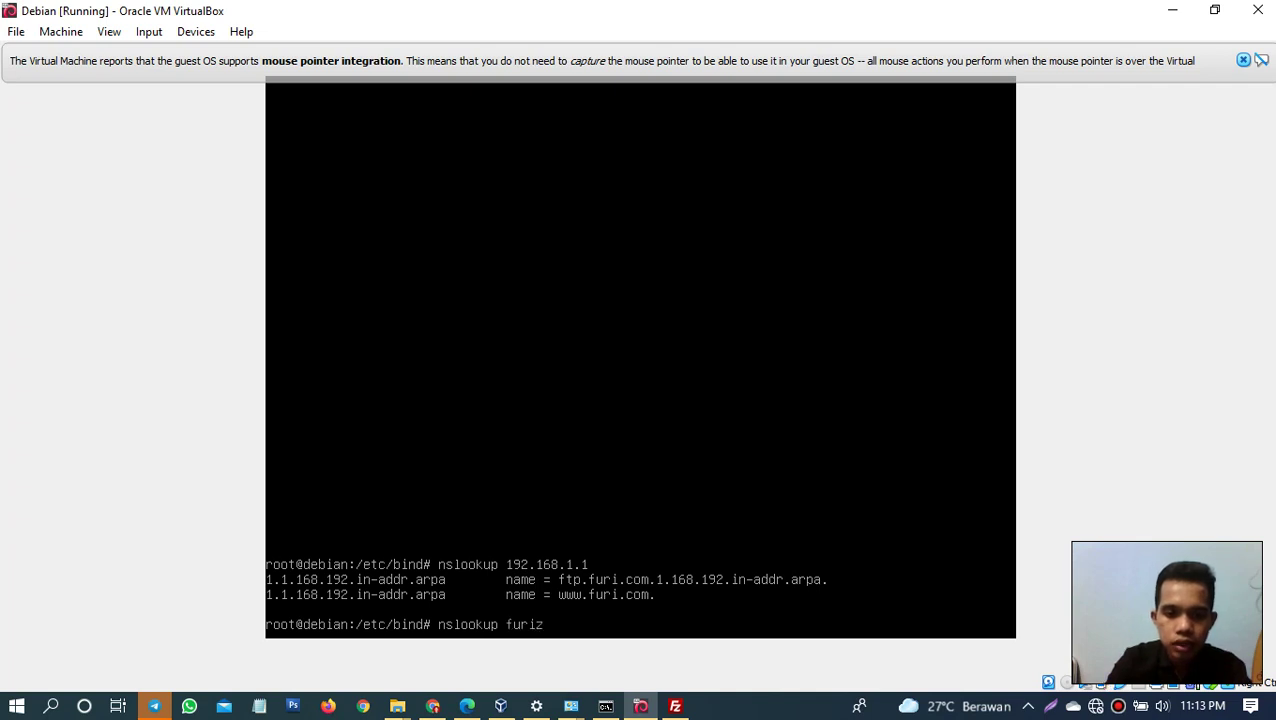
text(al.net)
key(Return)
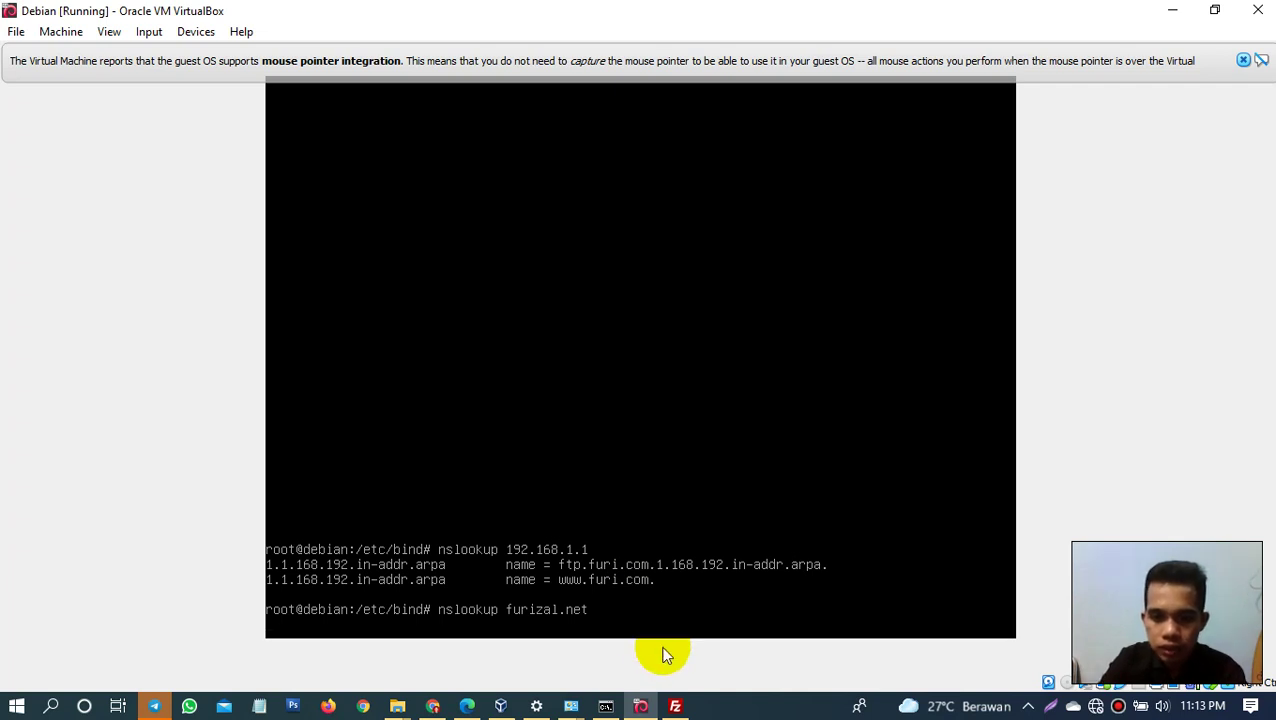
click(735, 706)
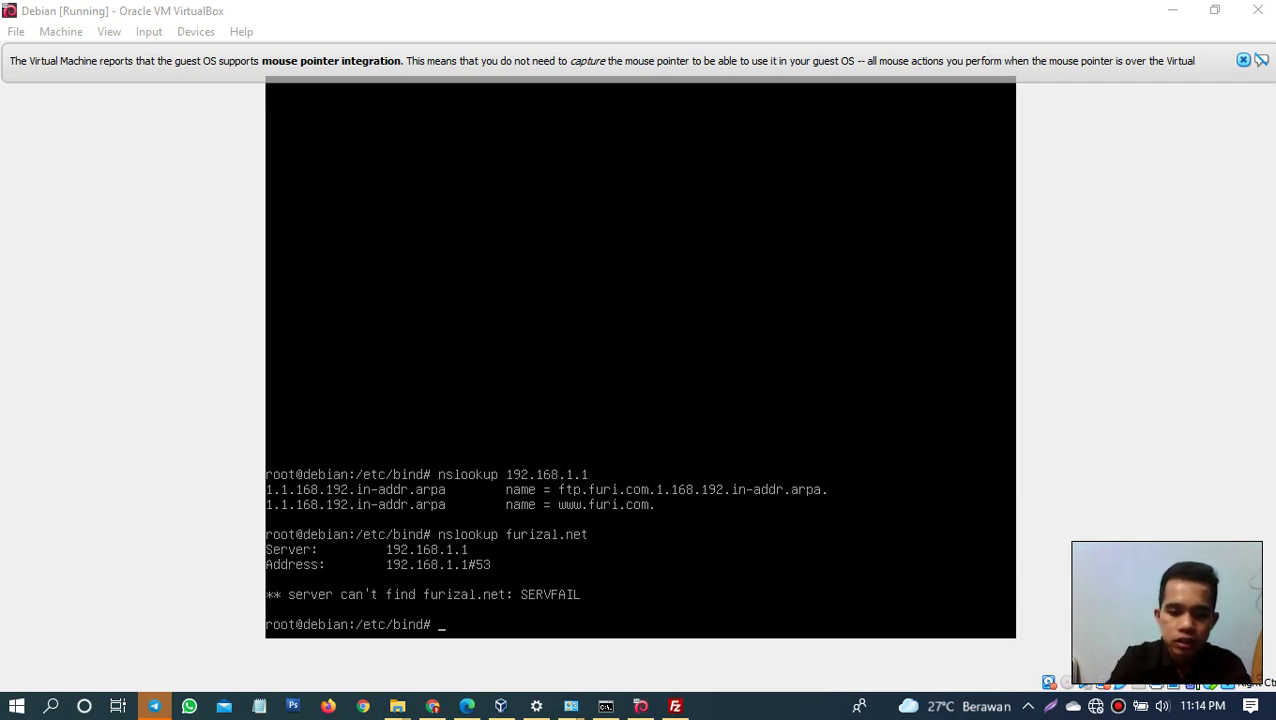
click(775, 529)
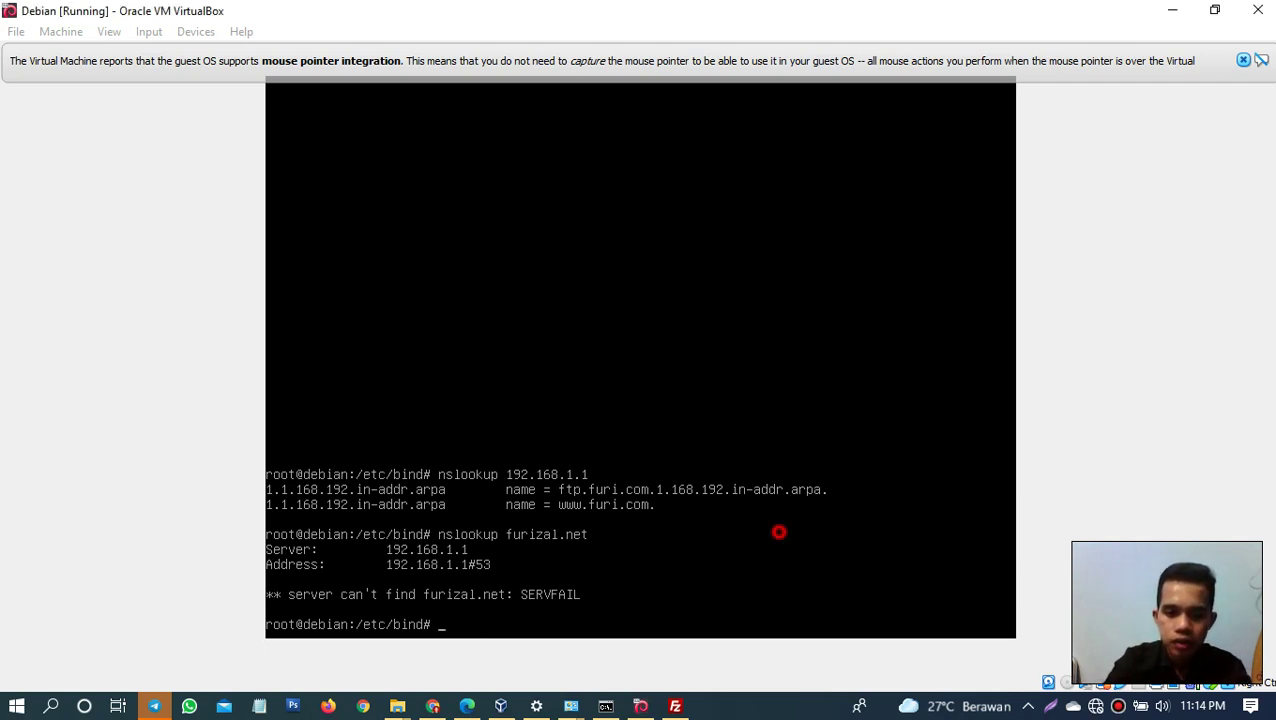
Step: Restart the BIND9 service with systemctl restart bind9
text(si)
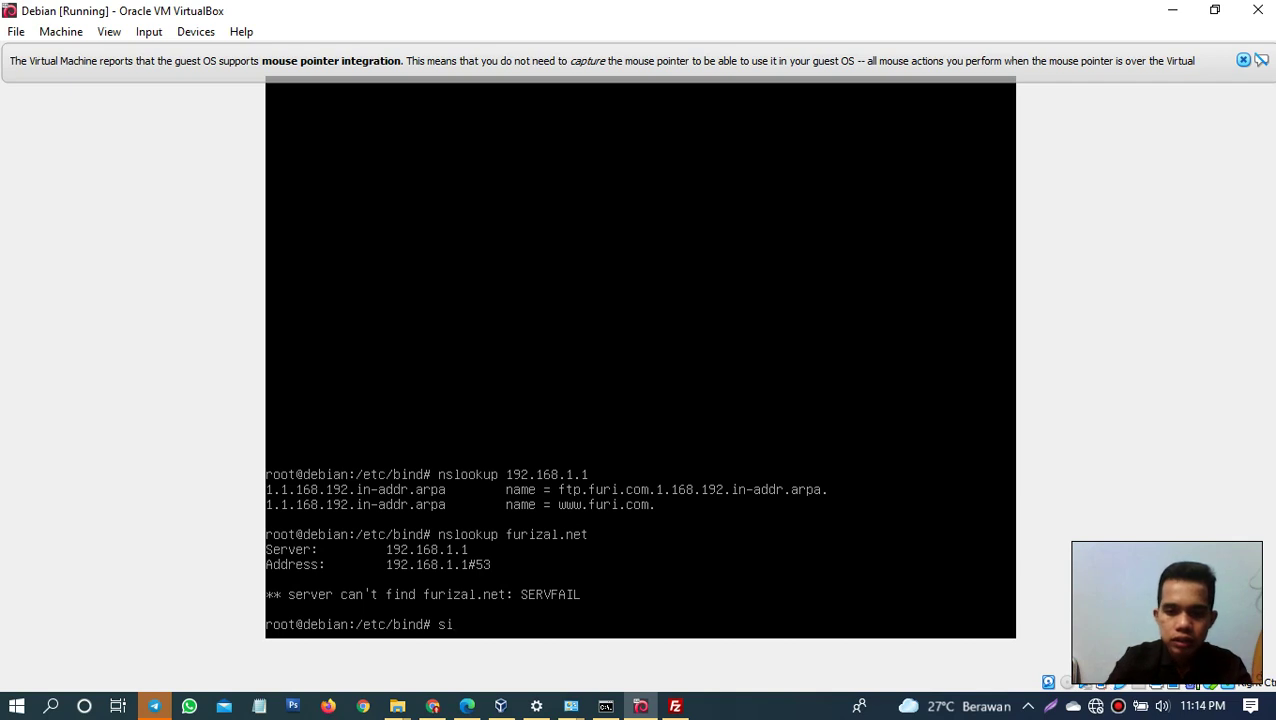
key(BackSpace)
text(ystem)
key(BackSpace)
key(BackSpace)
key(BackSpace)
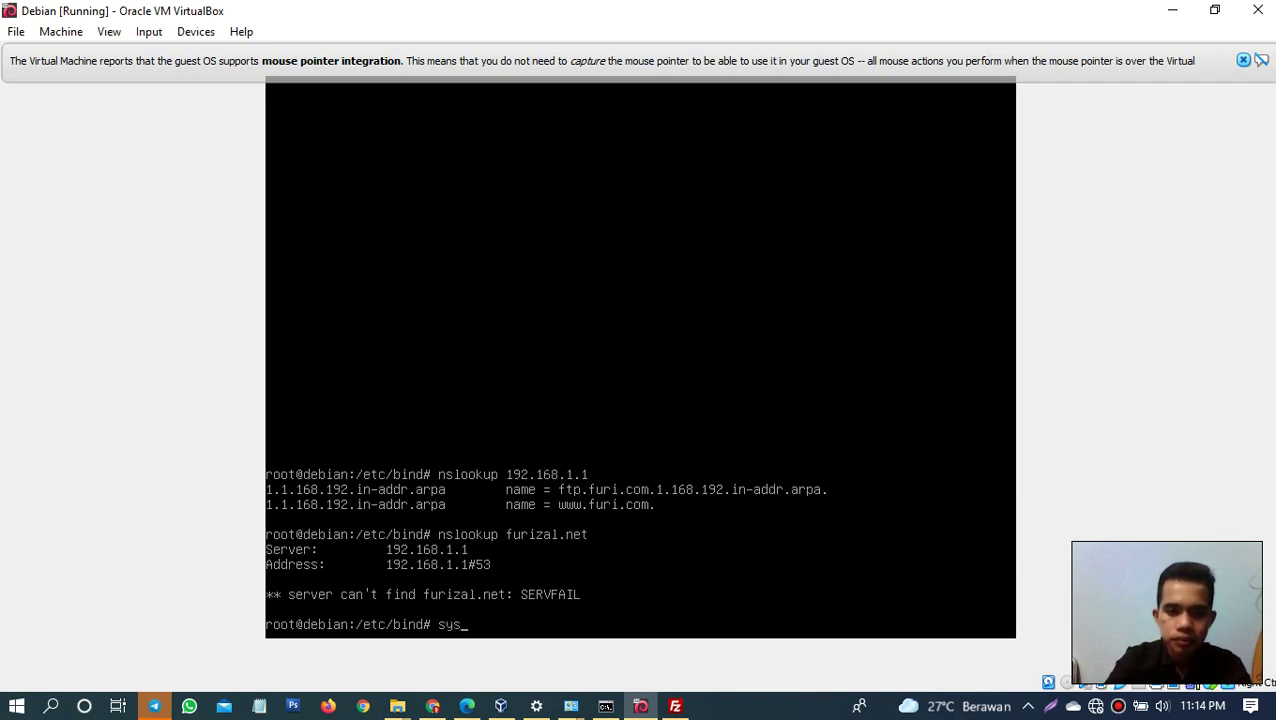
text(tems)
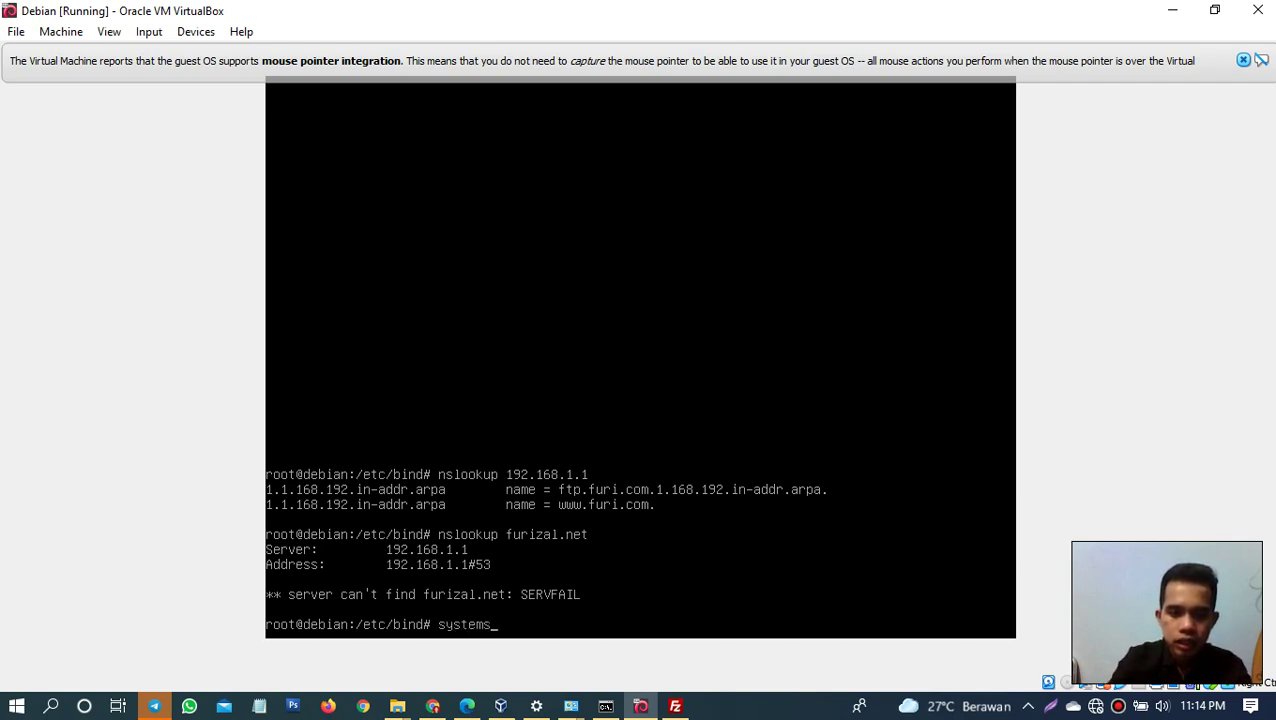
key(BackSpace)
text(ctl)
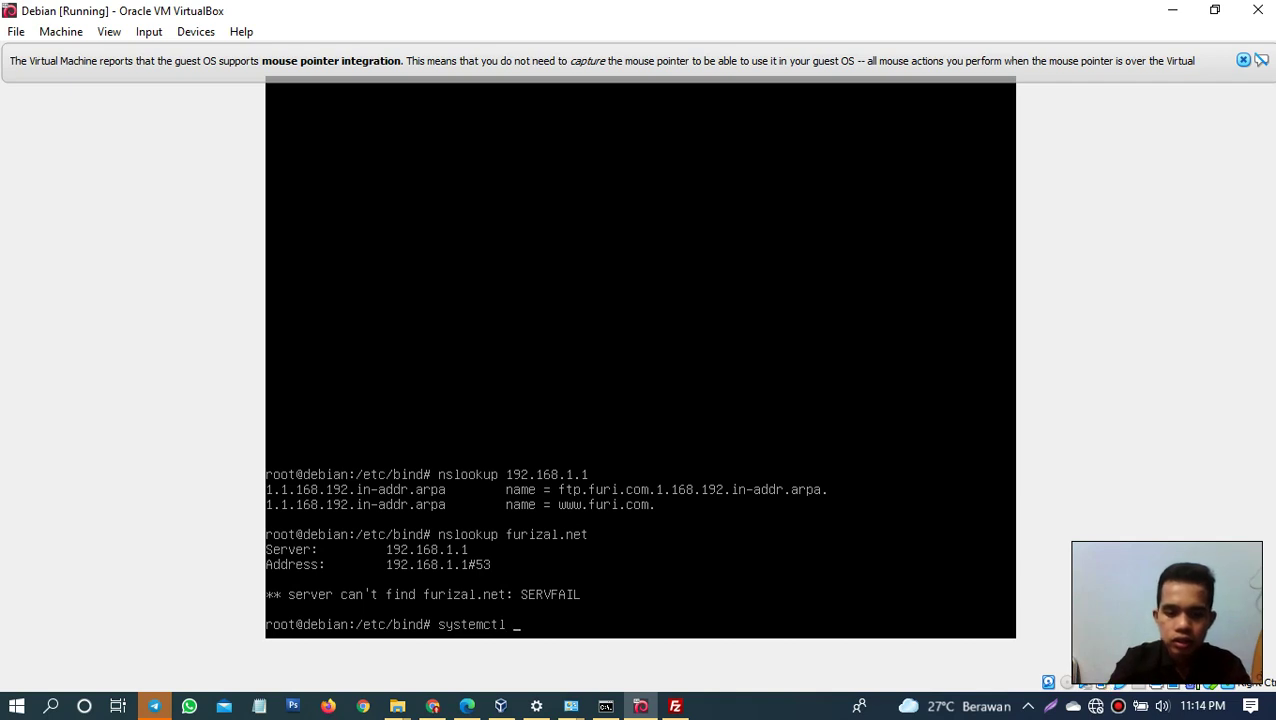
text( res)
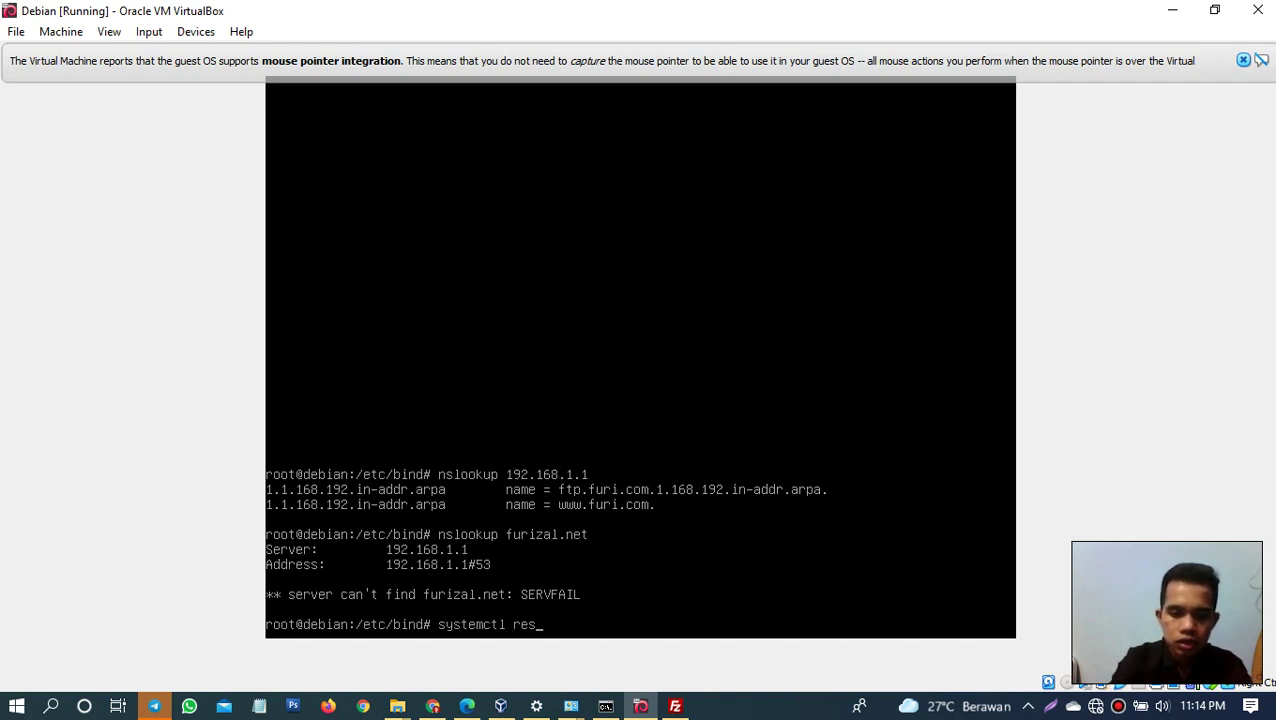
text(tart)
text( bind)
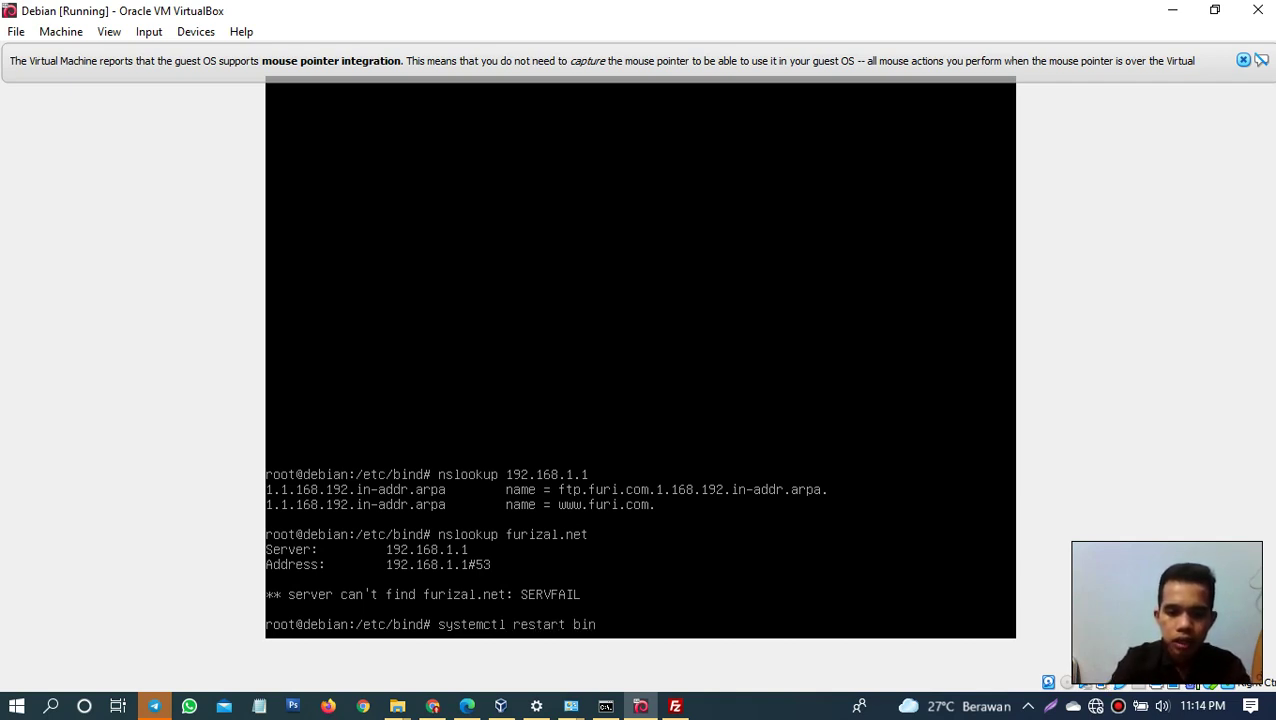
text(9)
key(Return)
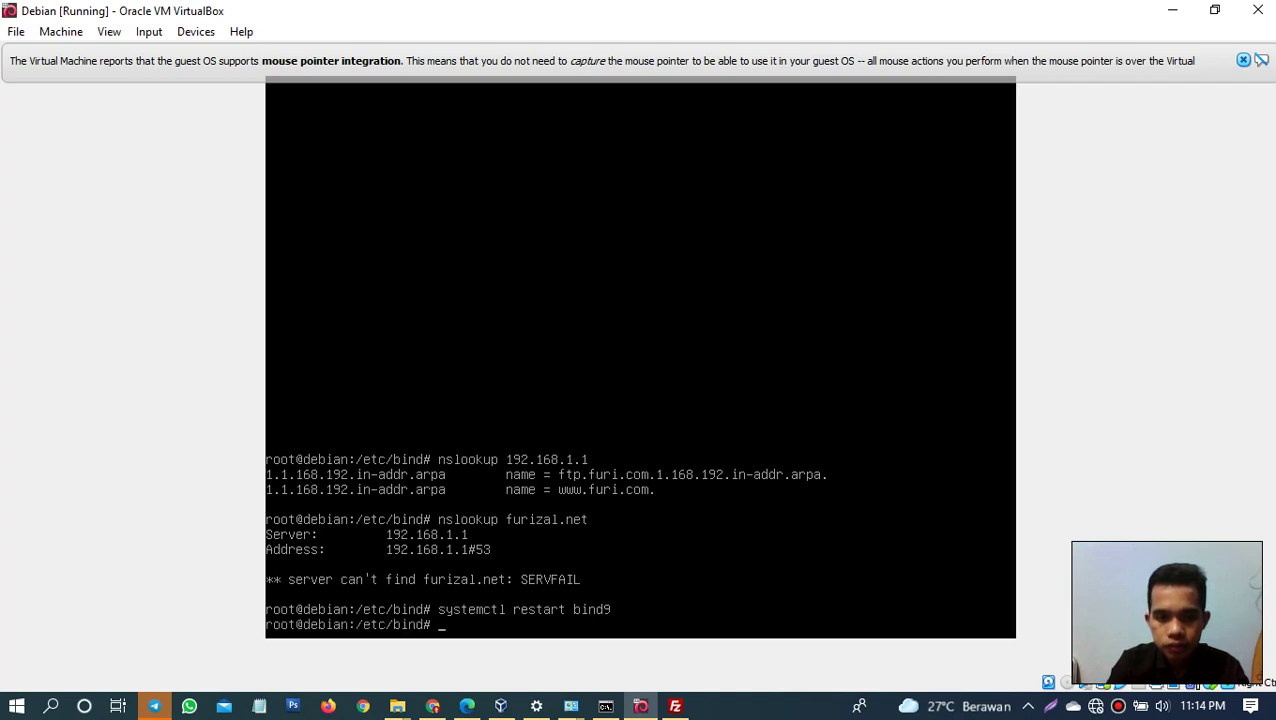
Step: Rerun nslookup for furizal.net and the reverse lookup of 192.168.1.1
key(Up)
key(Up)
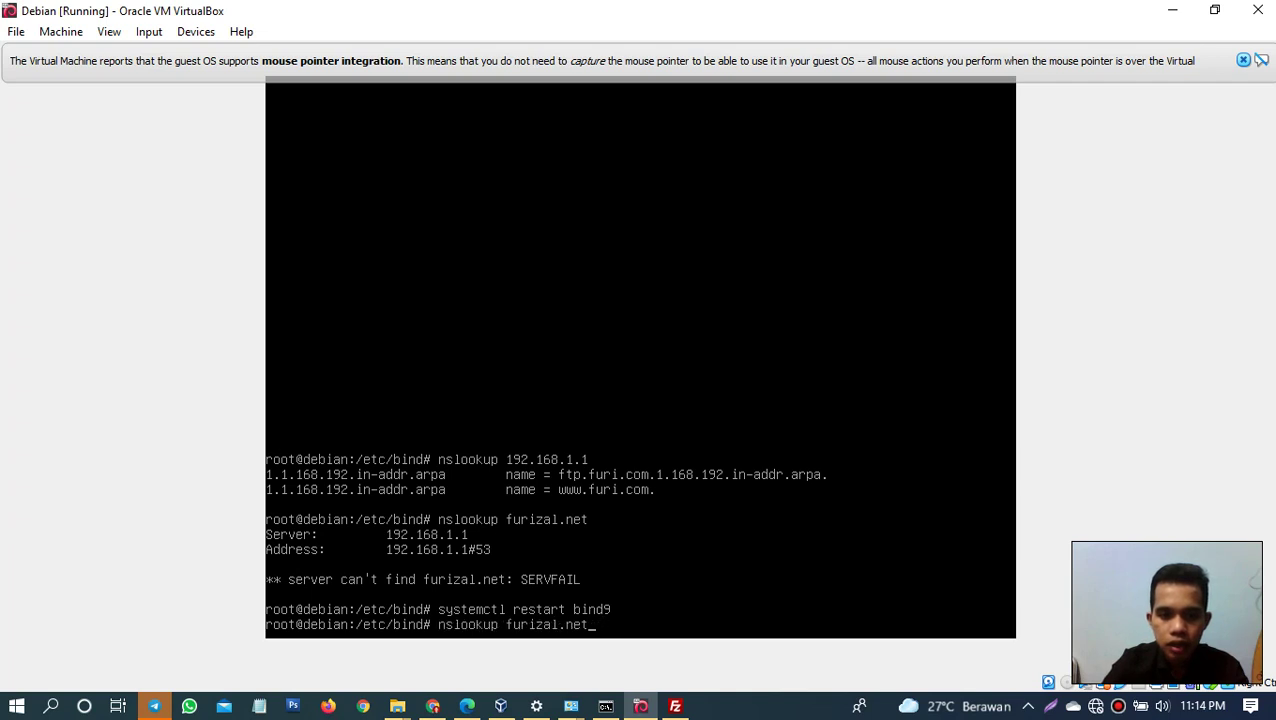
key(Return)
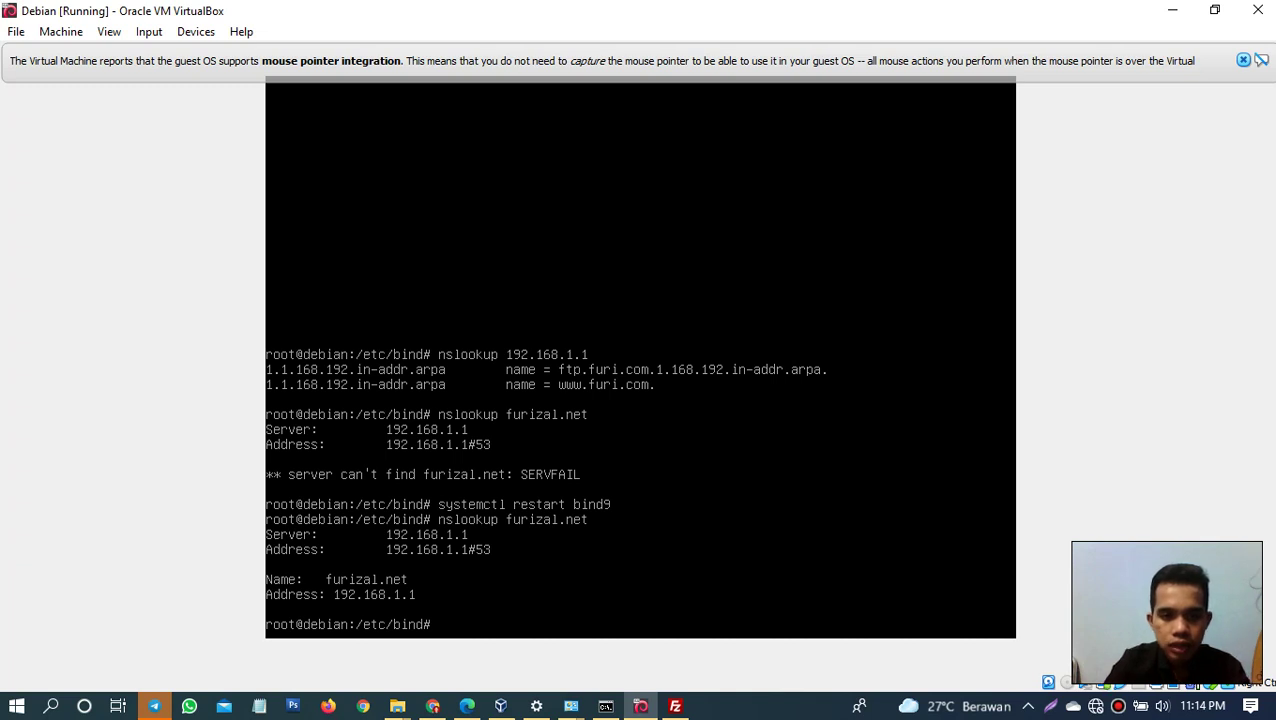
key(Up)
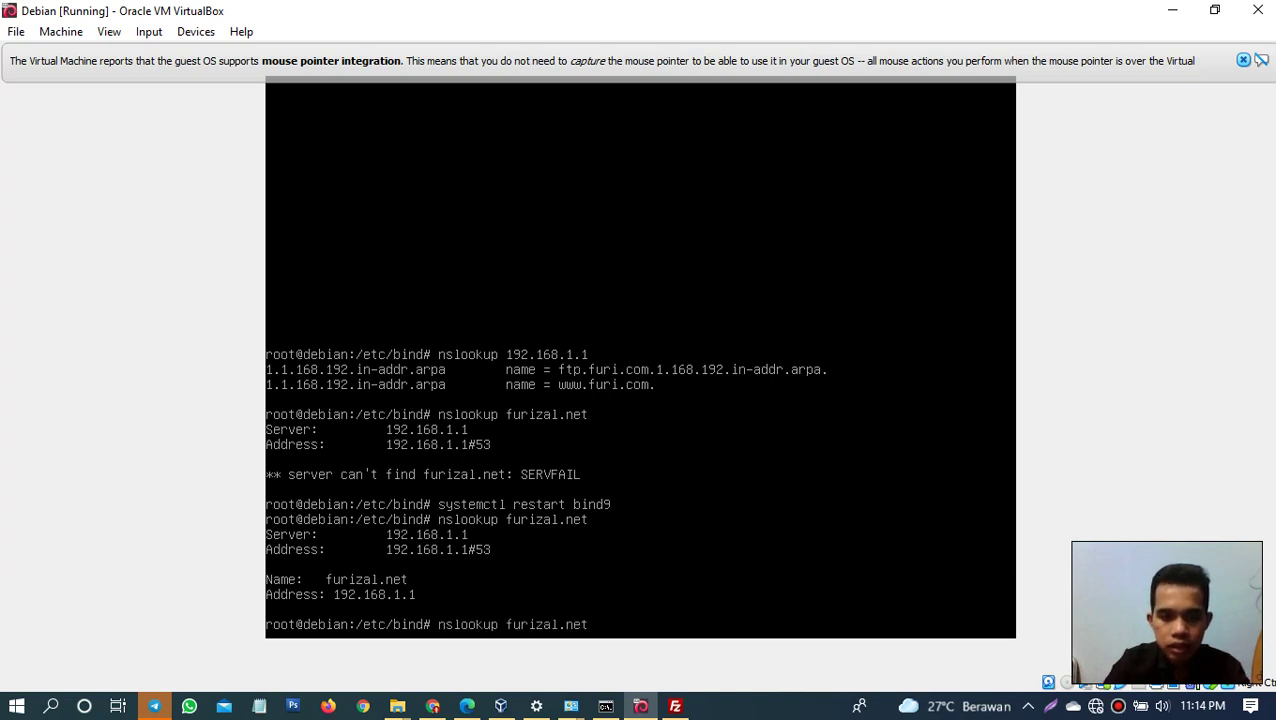
key(Up)
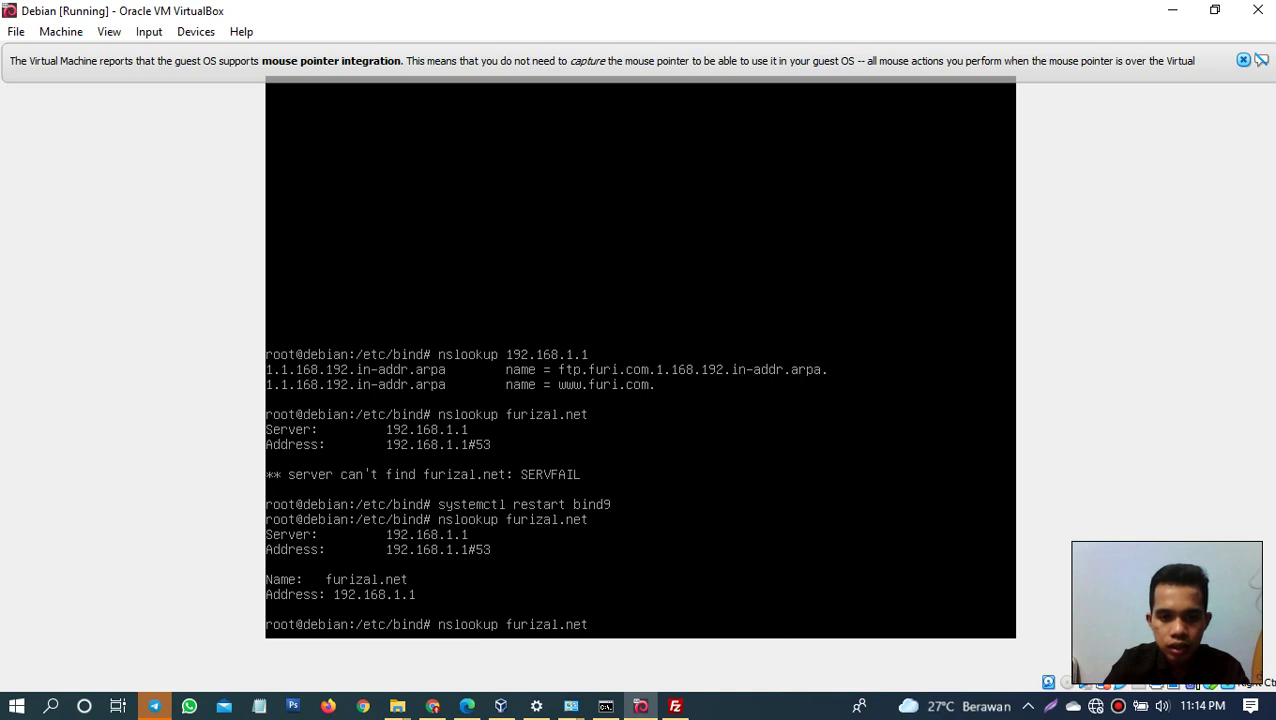
key(Up)
key(Up)
key(Up)
key(Return)
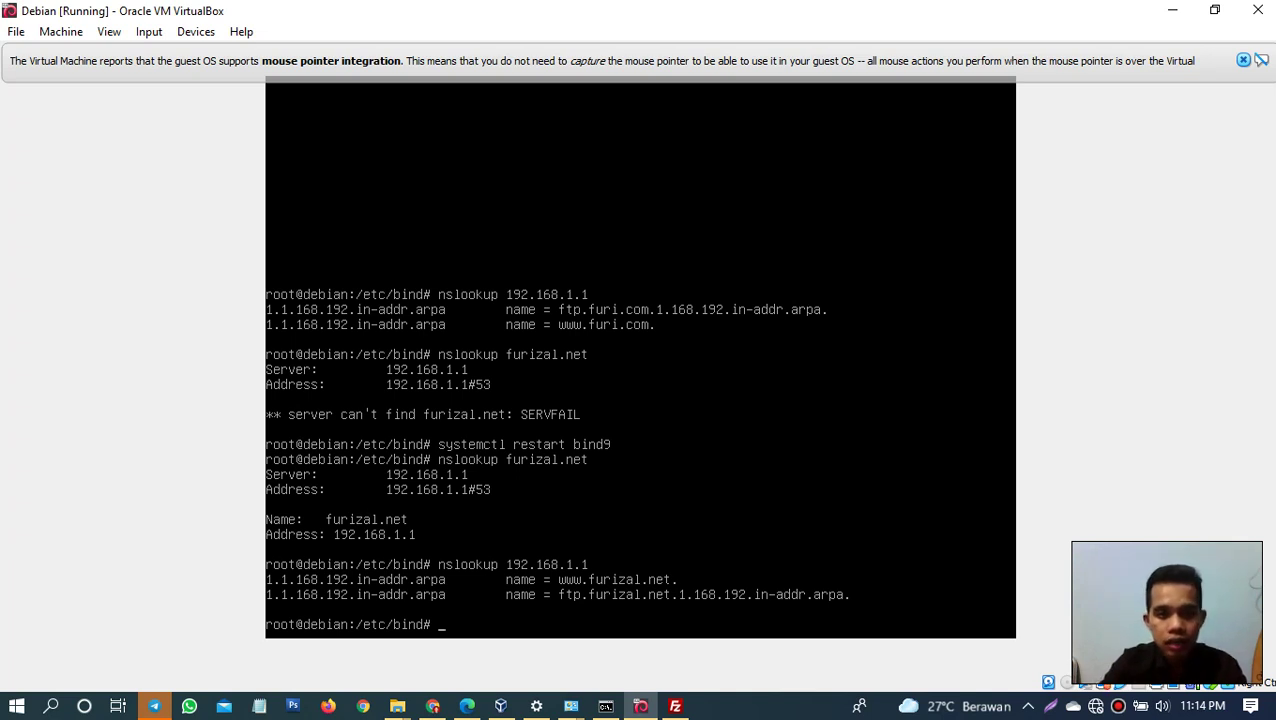
Step: Ping furizal.net from the guest and stop it after 8/8 replies with 0% loss
text(ping f)
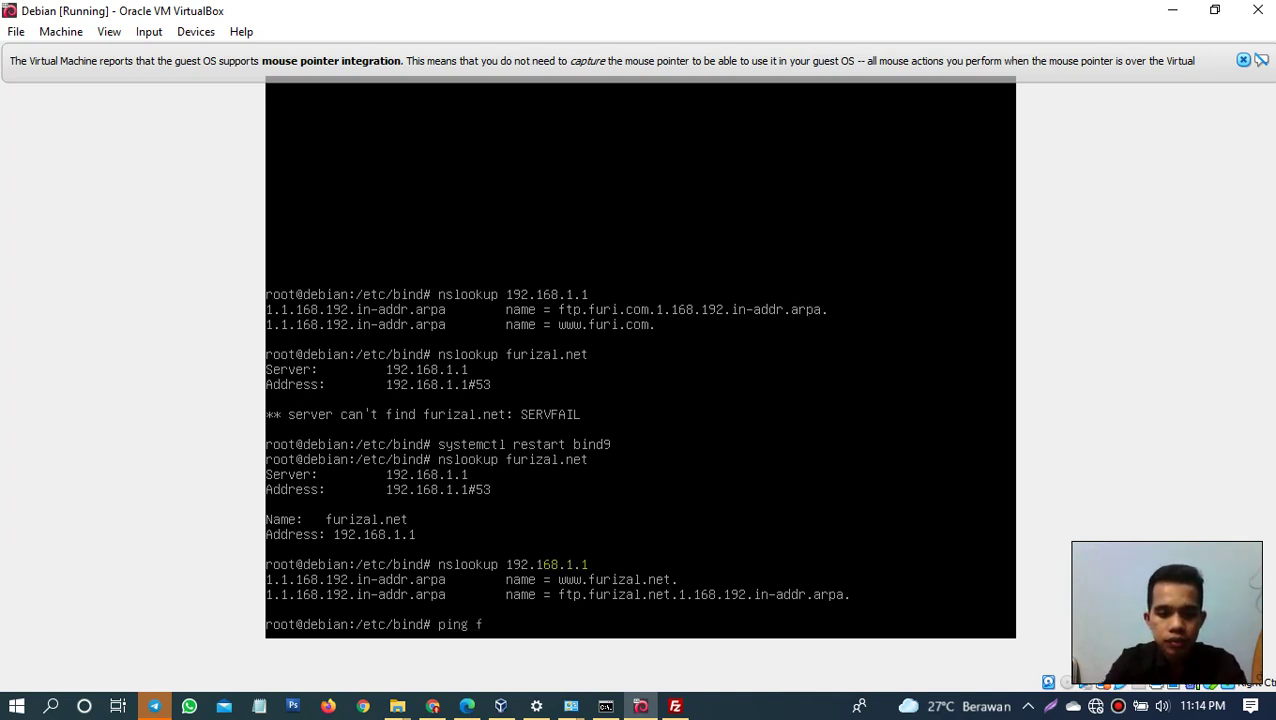
text(urizal.)
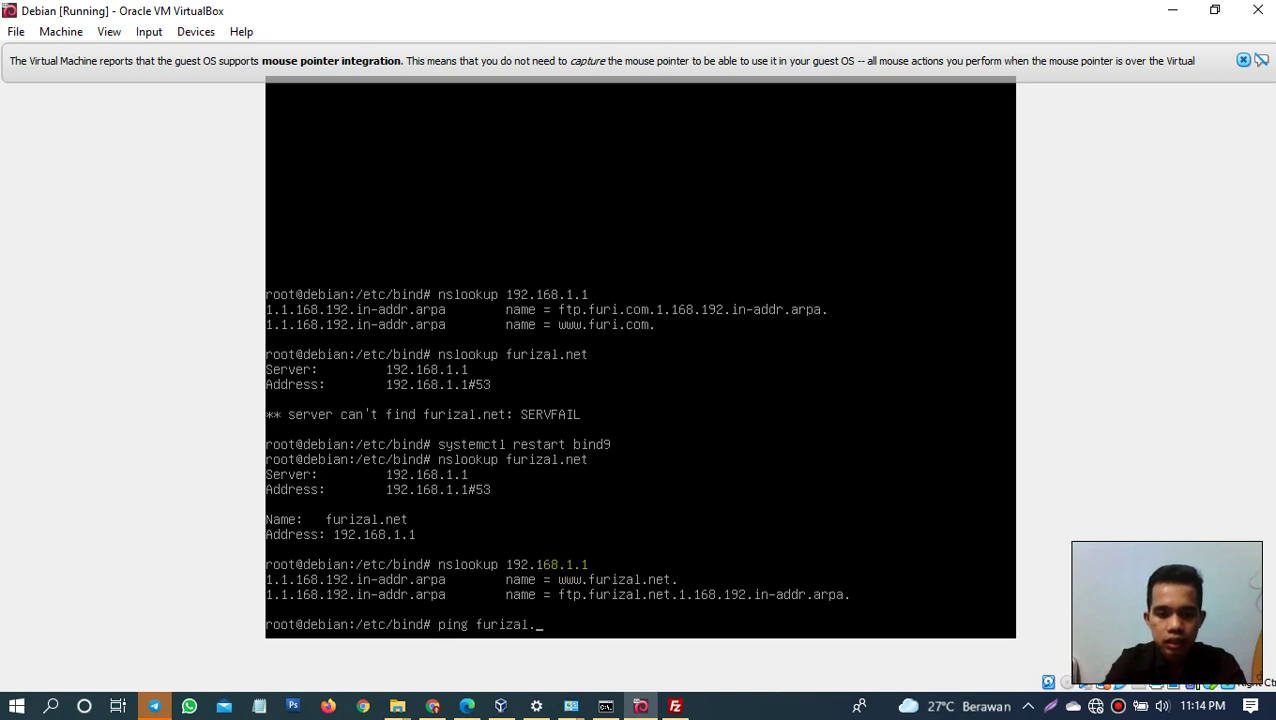
text(net)
key(Return)
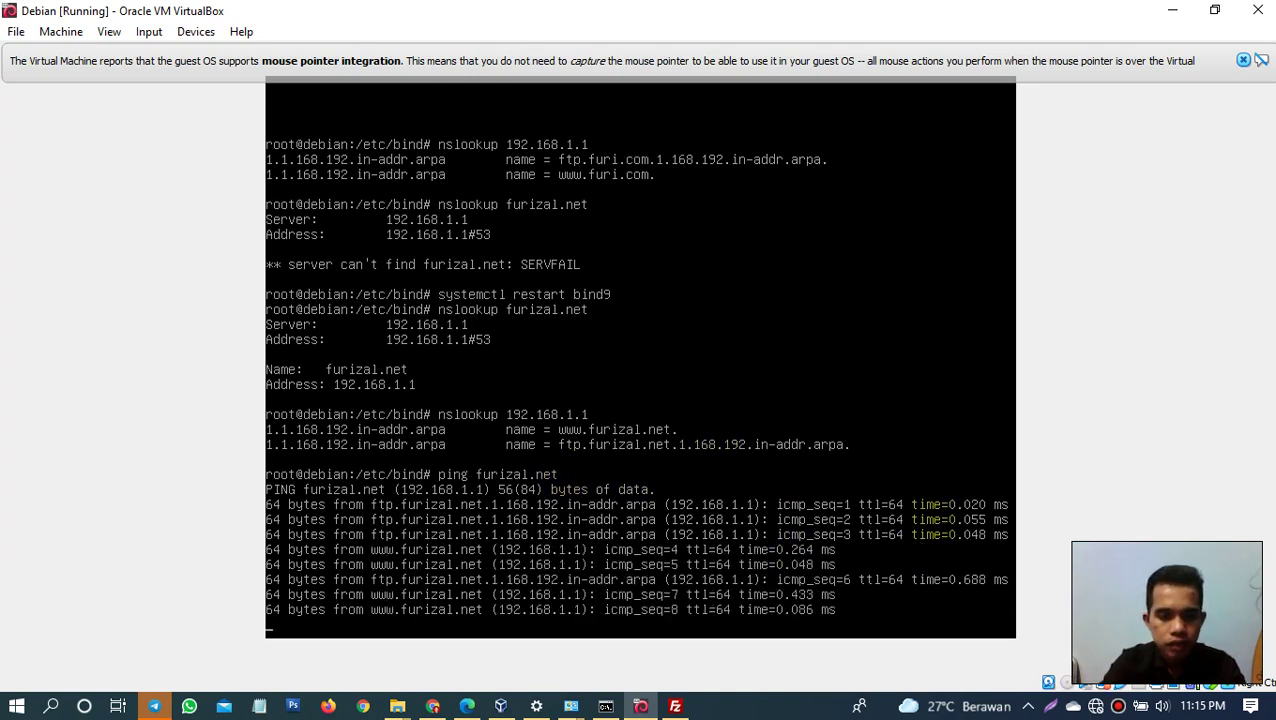
key(ctrl+c)
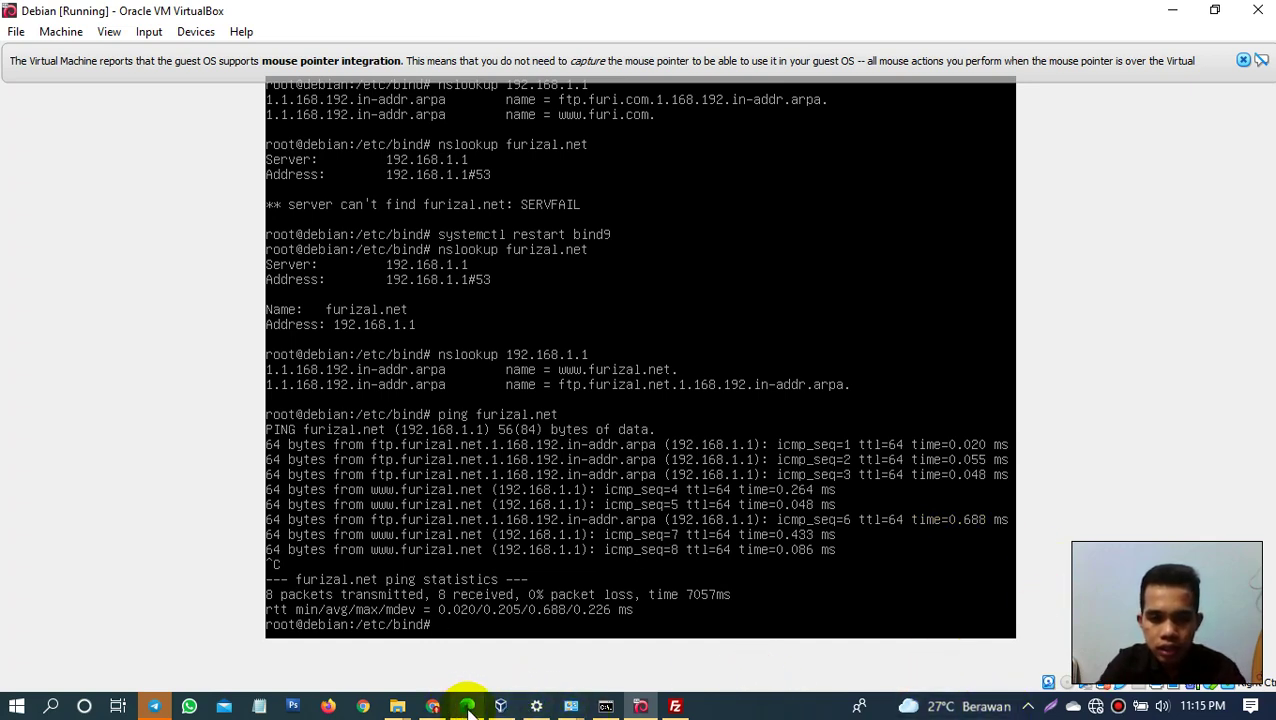
Step: Ping furizal.net from the host Command Prompt, getting 4/4 replies from 192.168.1.1
click(607, 707)
text(p)
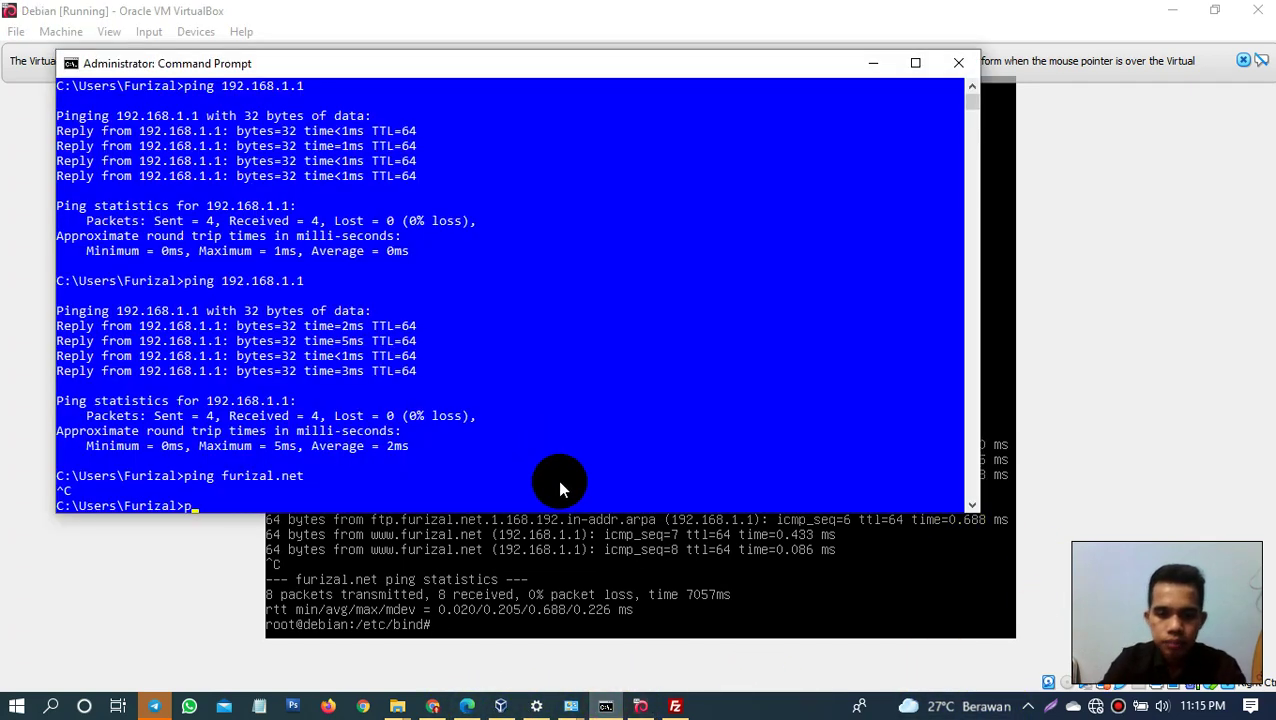
text(ing furizal.net)
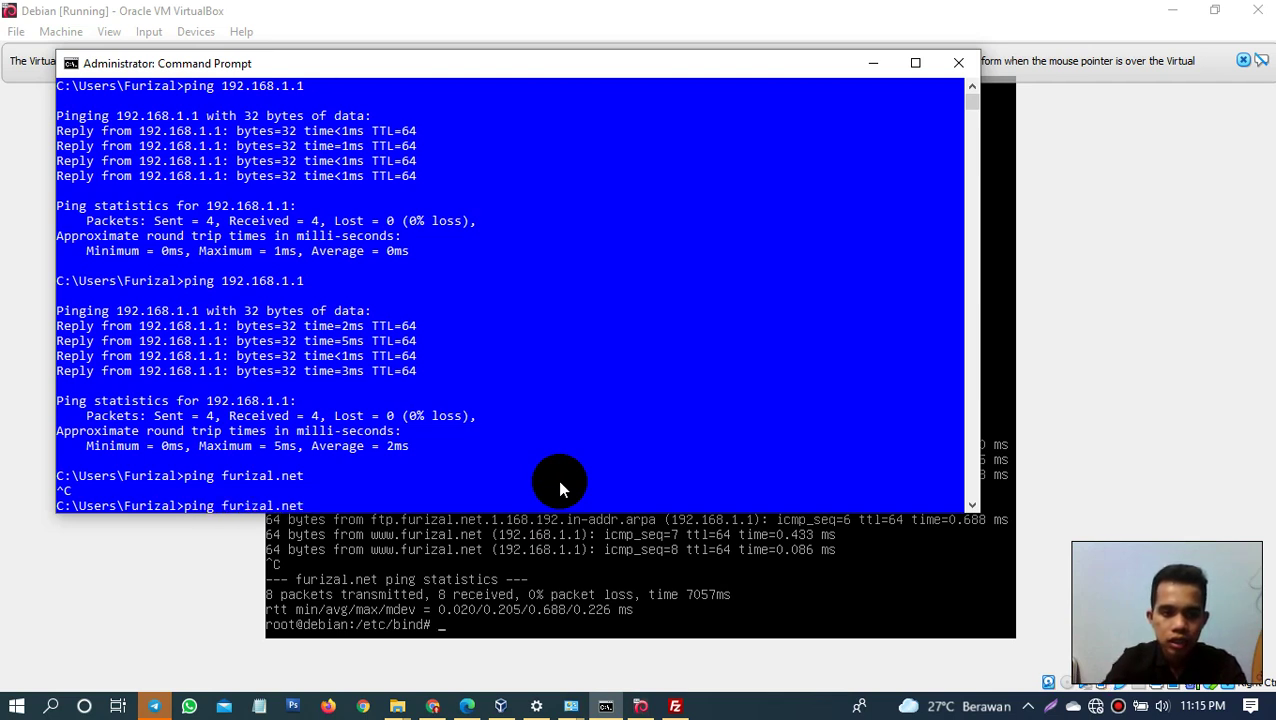
key(Return)
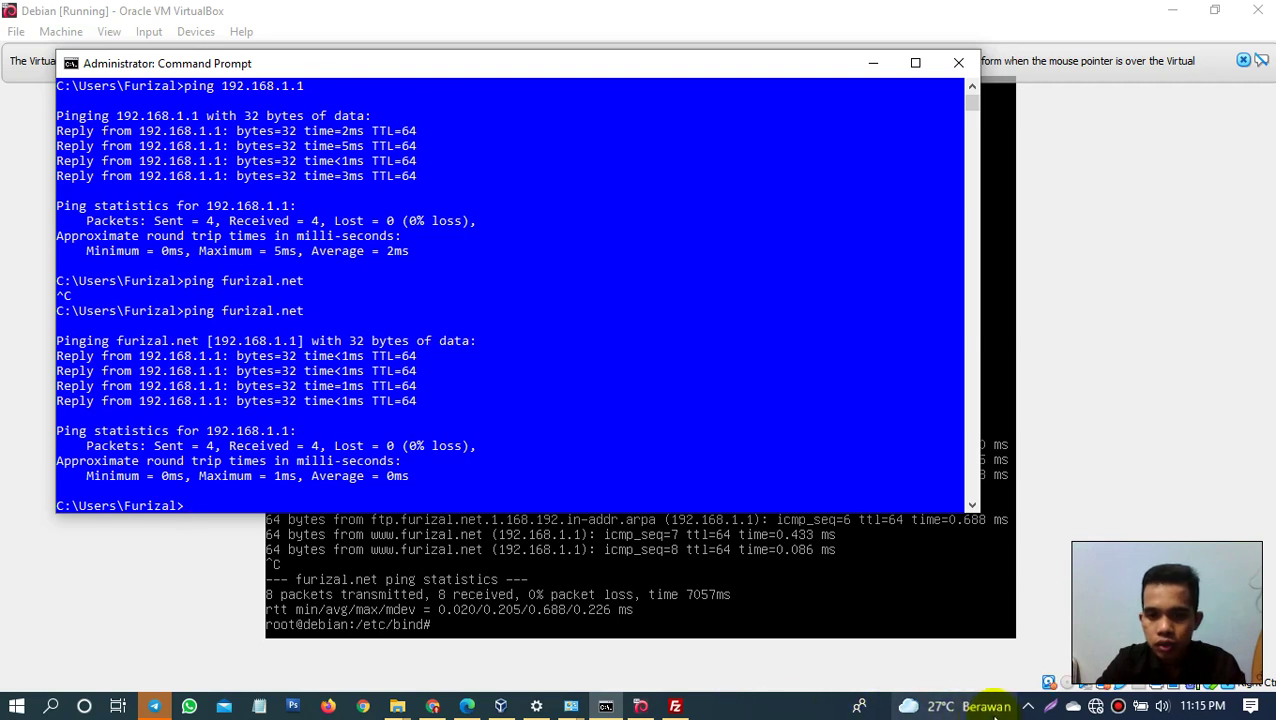
mouse_move(940, 706)
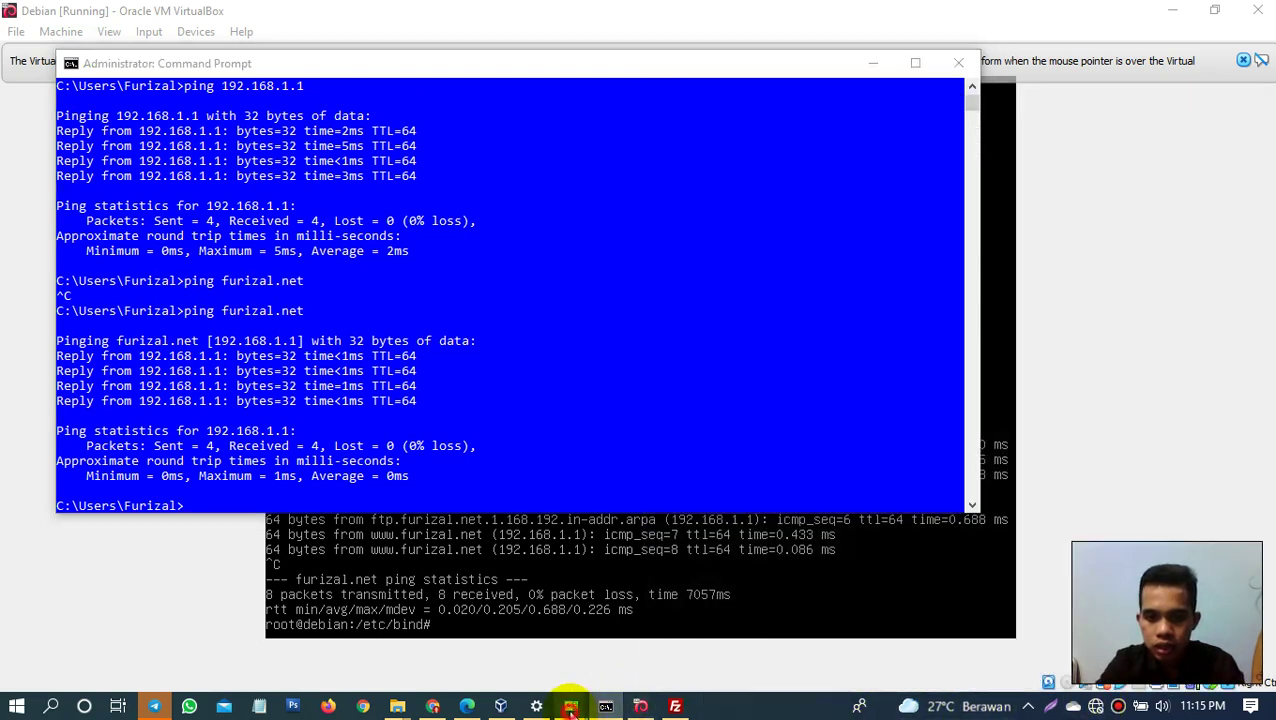
mouse_move(571, 706)
click(622, 628)
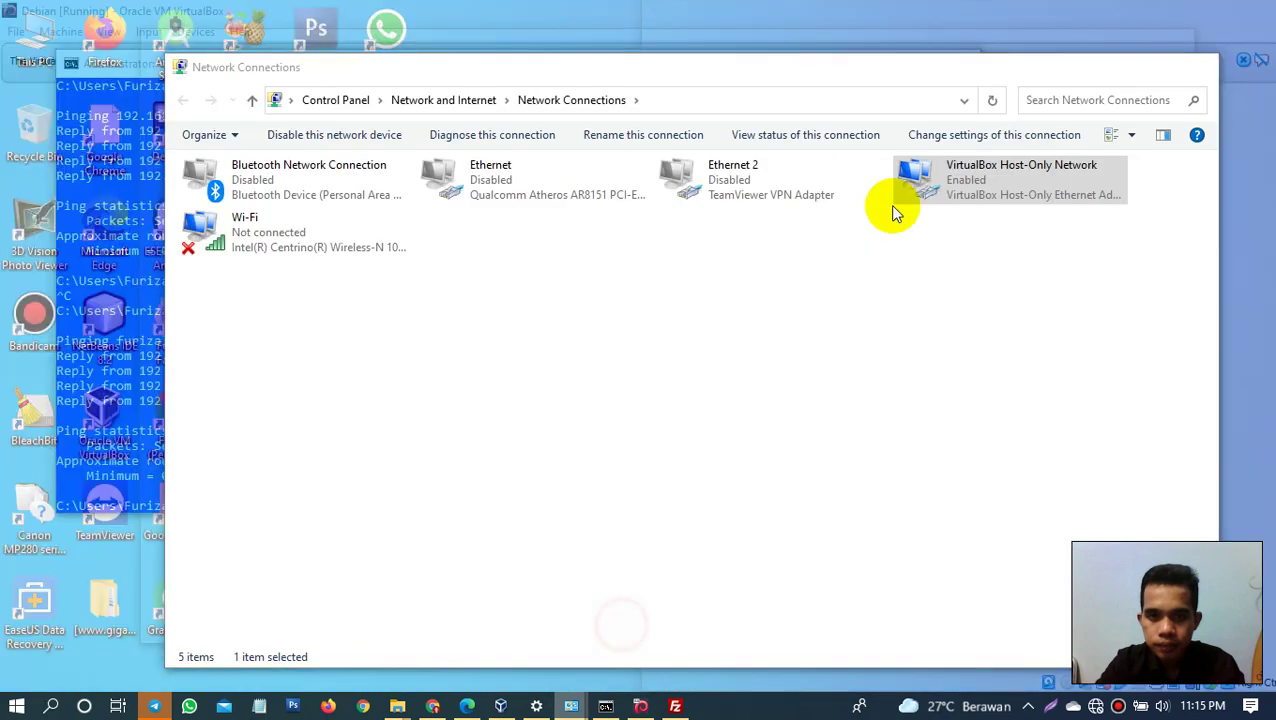
right_click(975, 180)
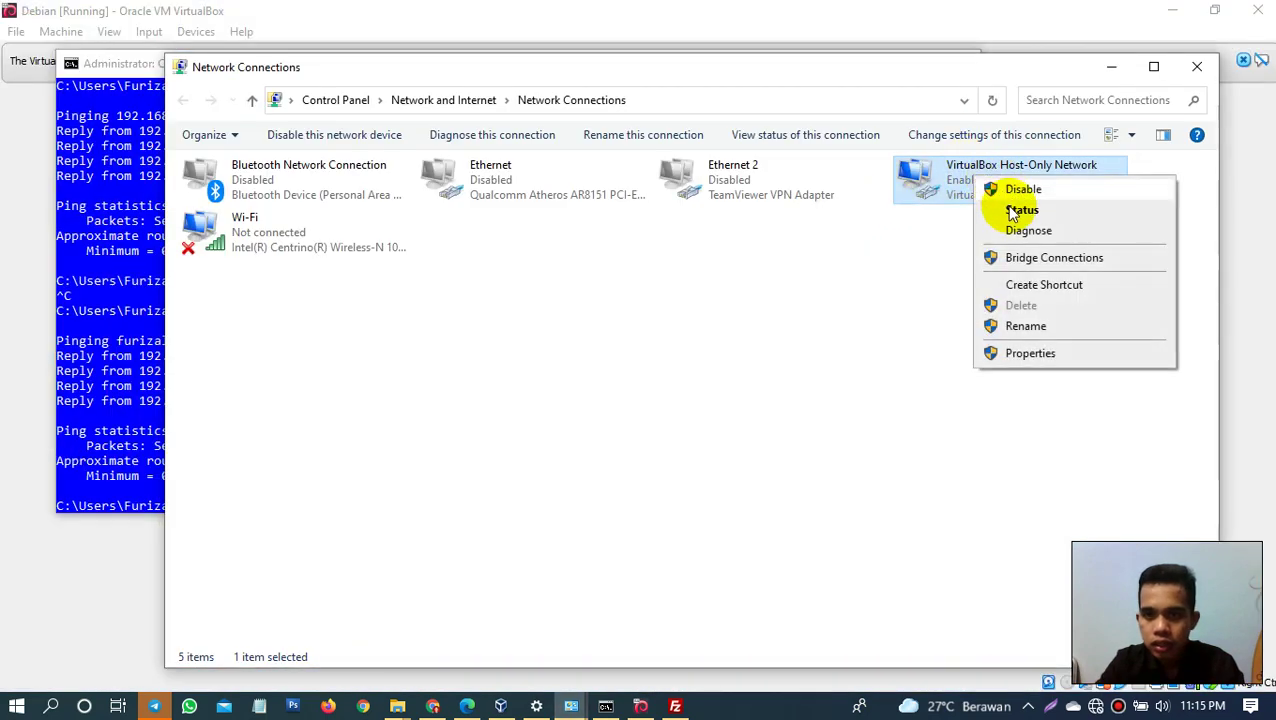
click(1012, 355)
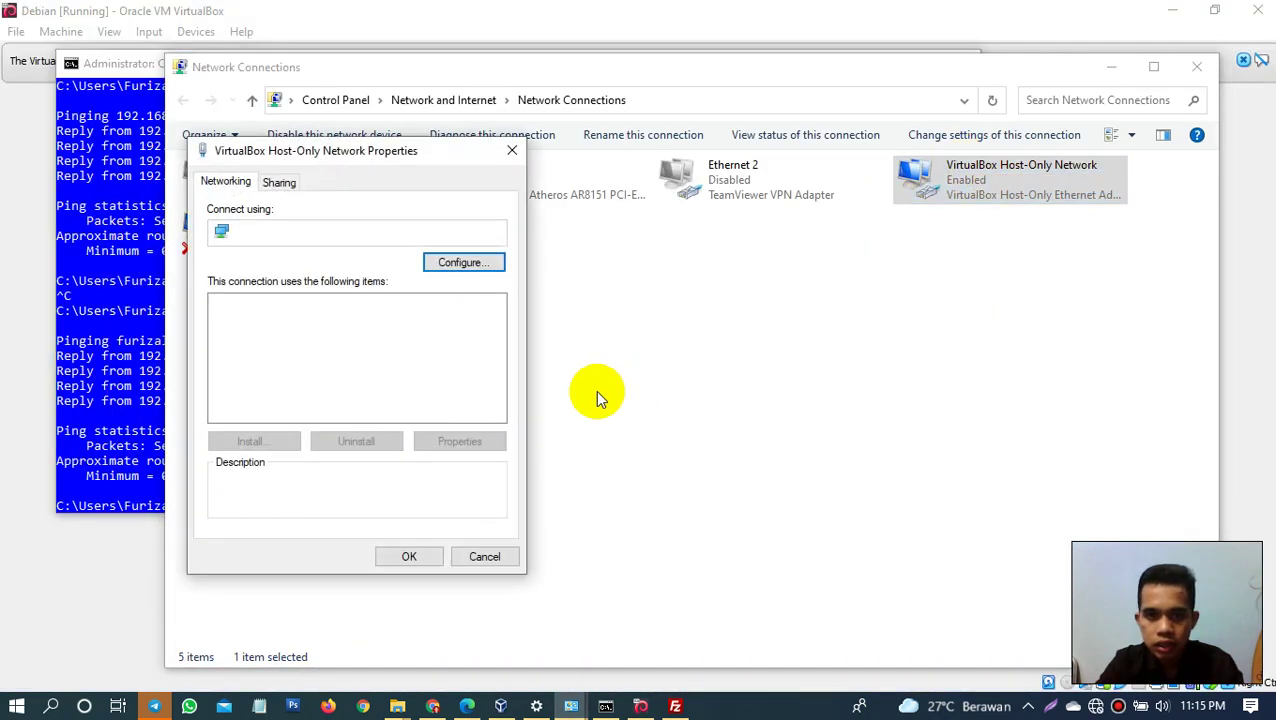
double_click(290, 366)
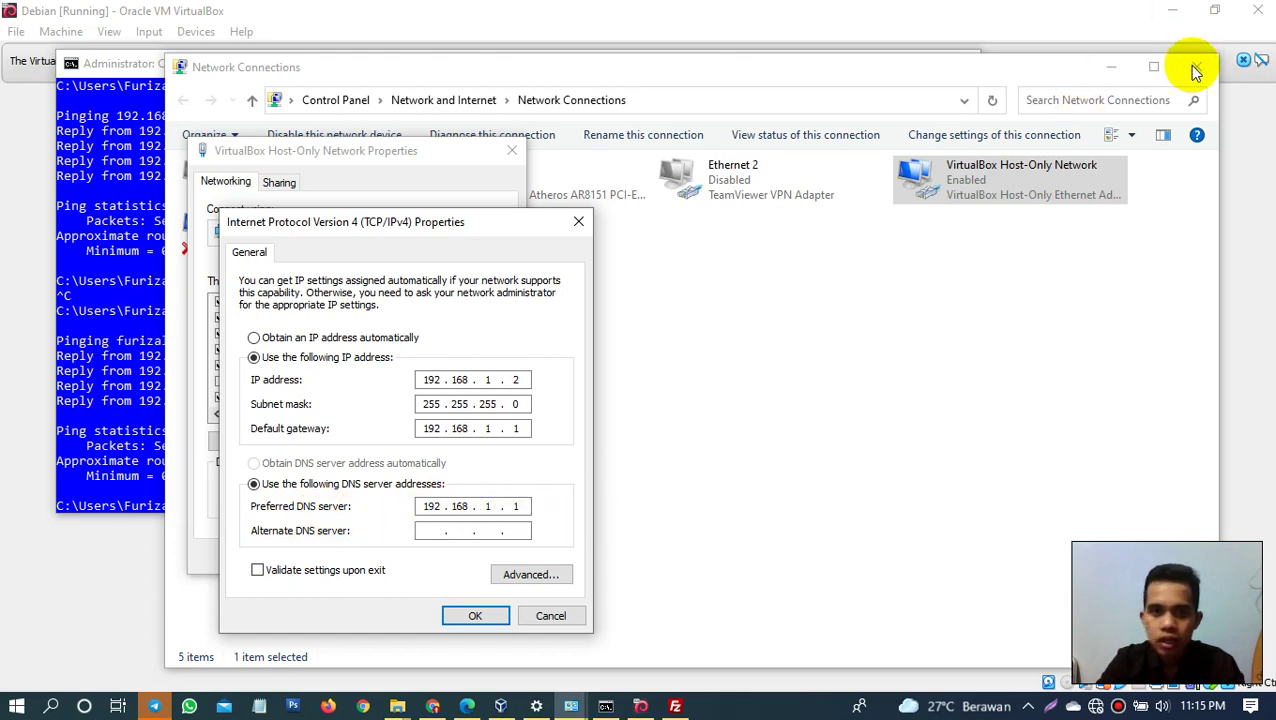
click(577, 224)
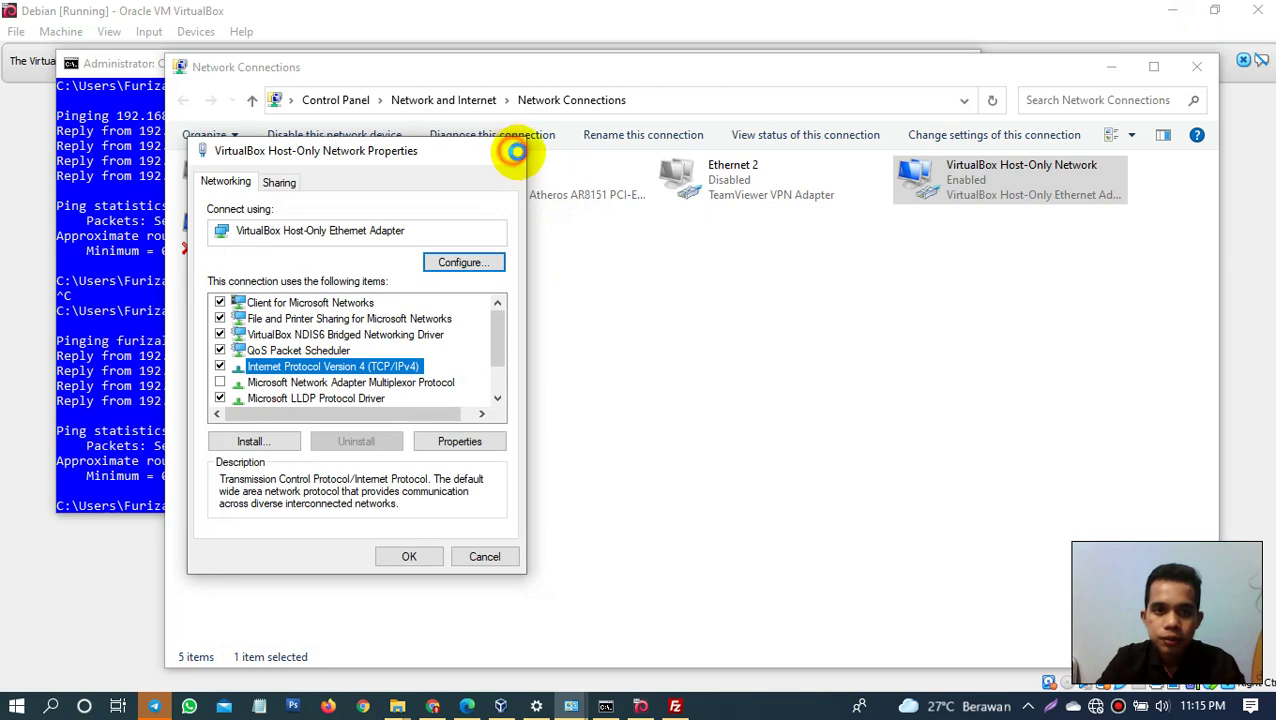
click(512, 151)
click(1207, 76)
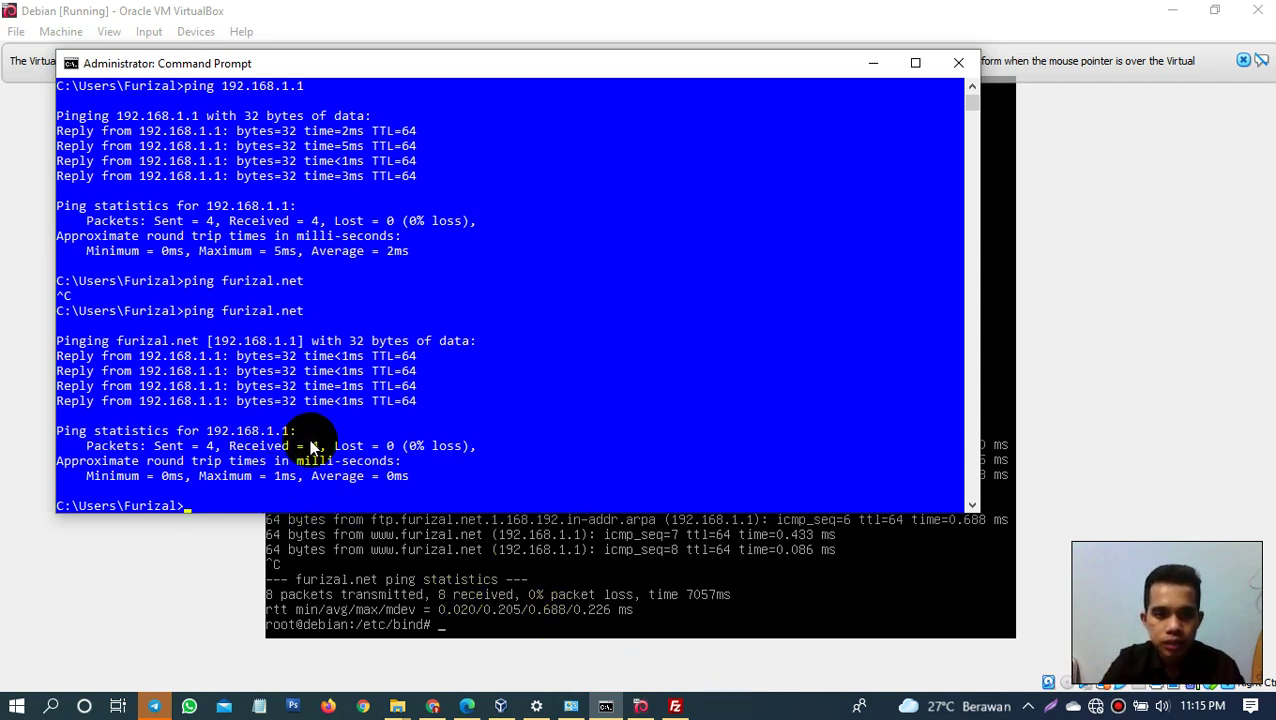
Step: Repeat ping furizal.net from history, then return to the Debian VM console
key(Up)
key(Up)
key(Down)
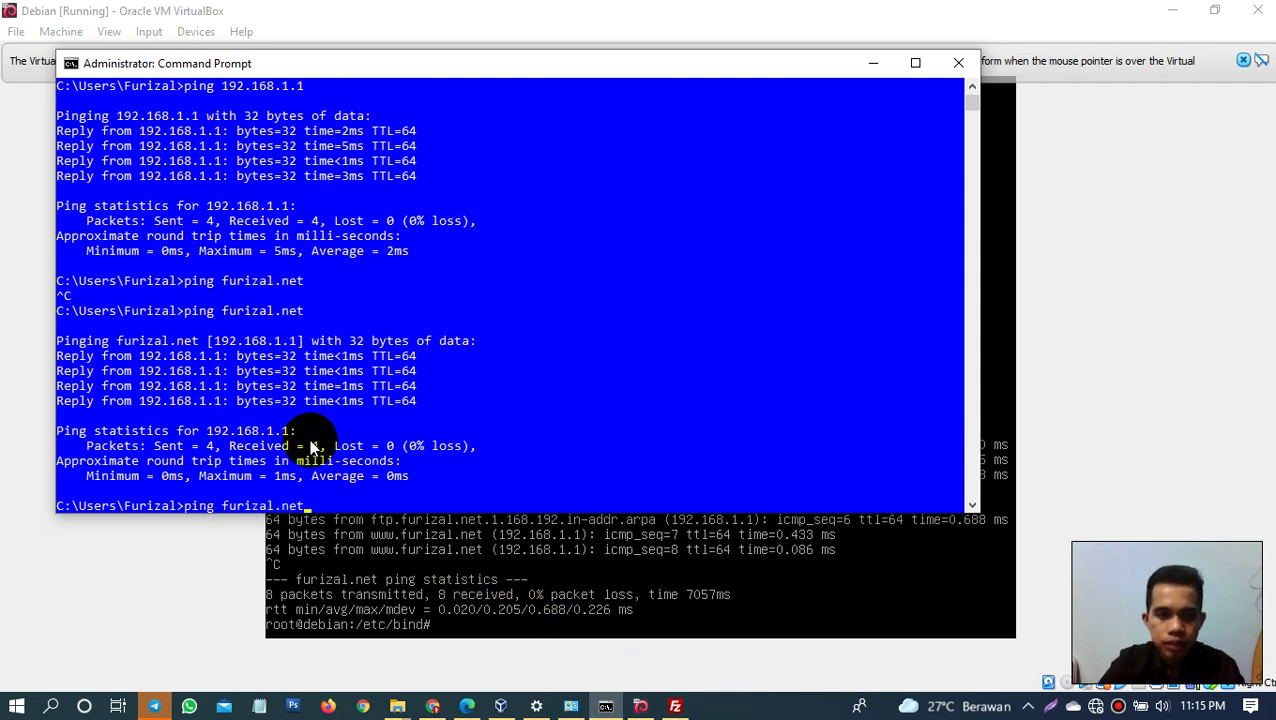
key(Return)
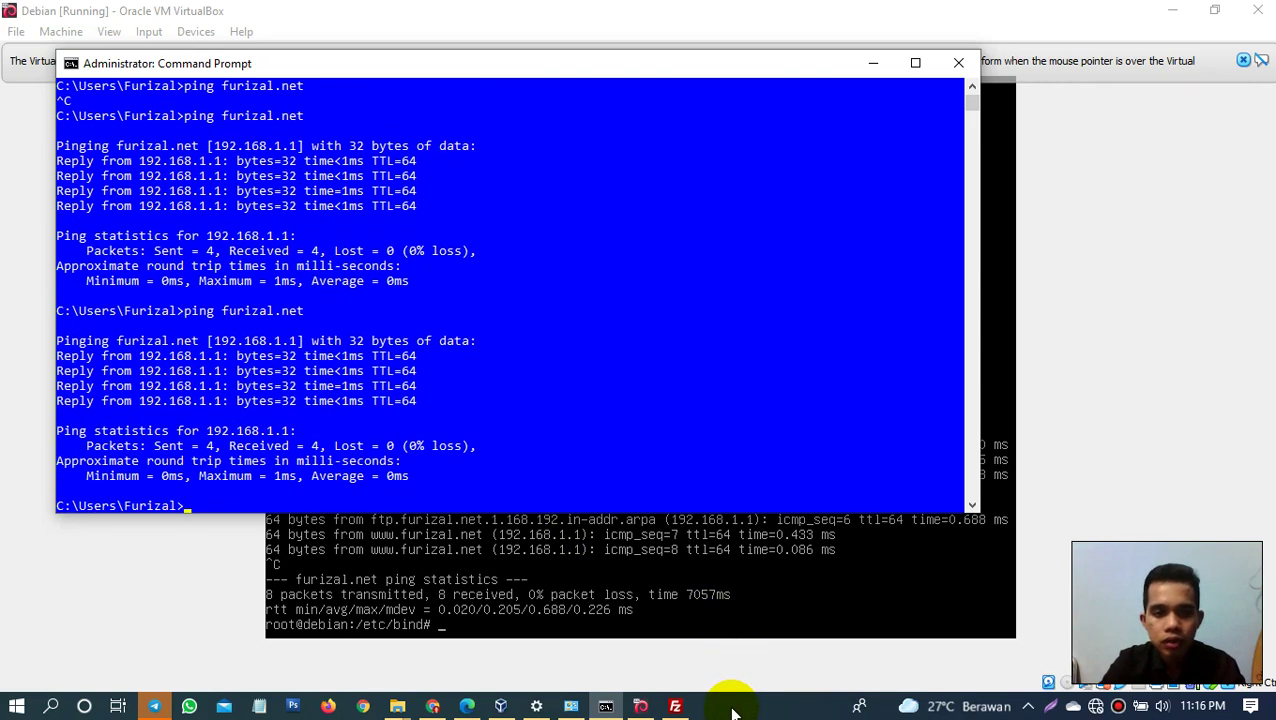
key(alt+Tab)
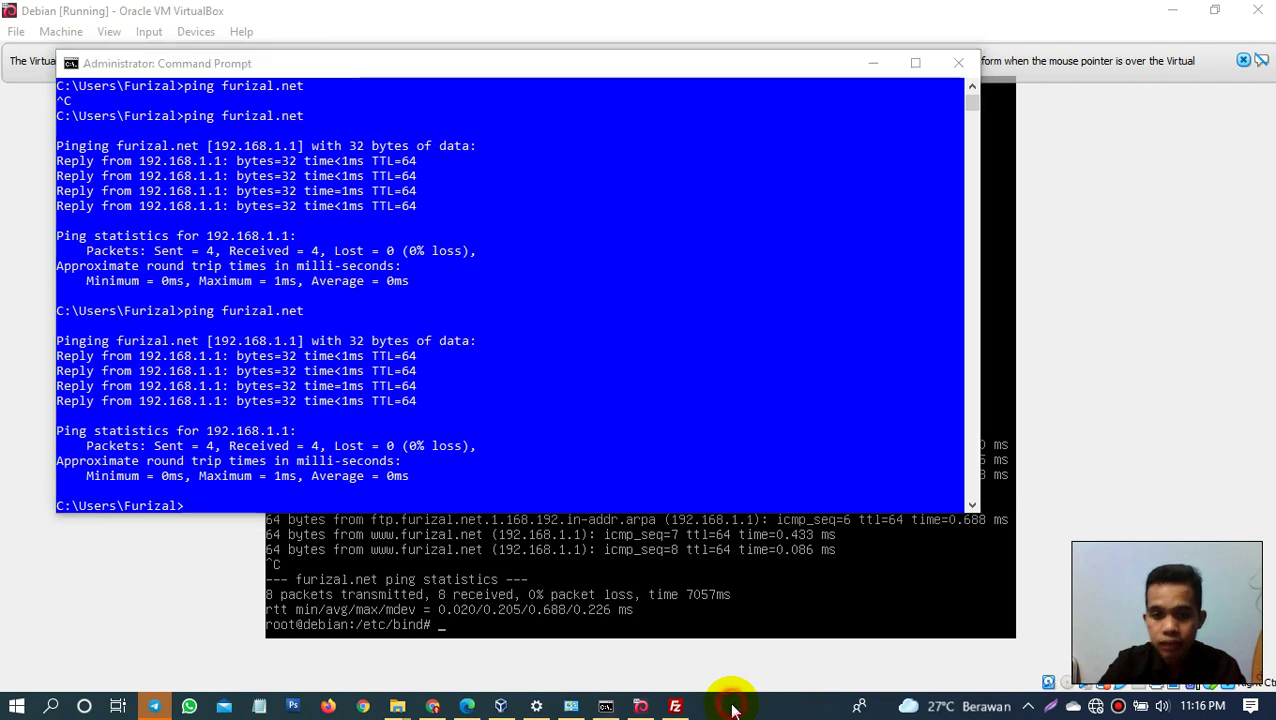